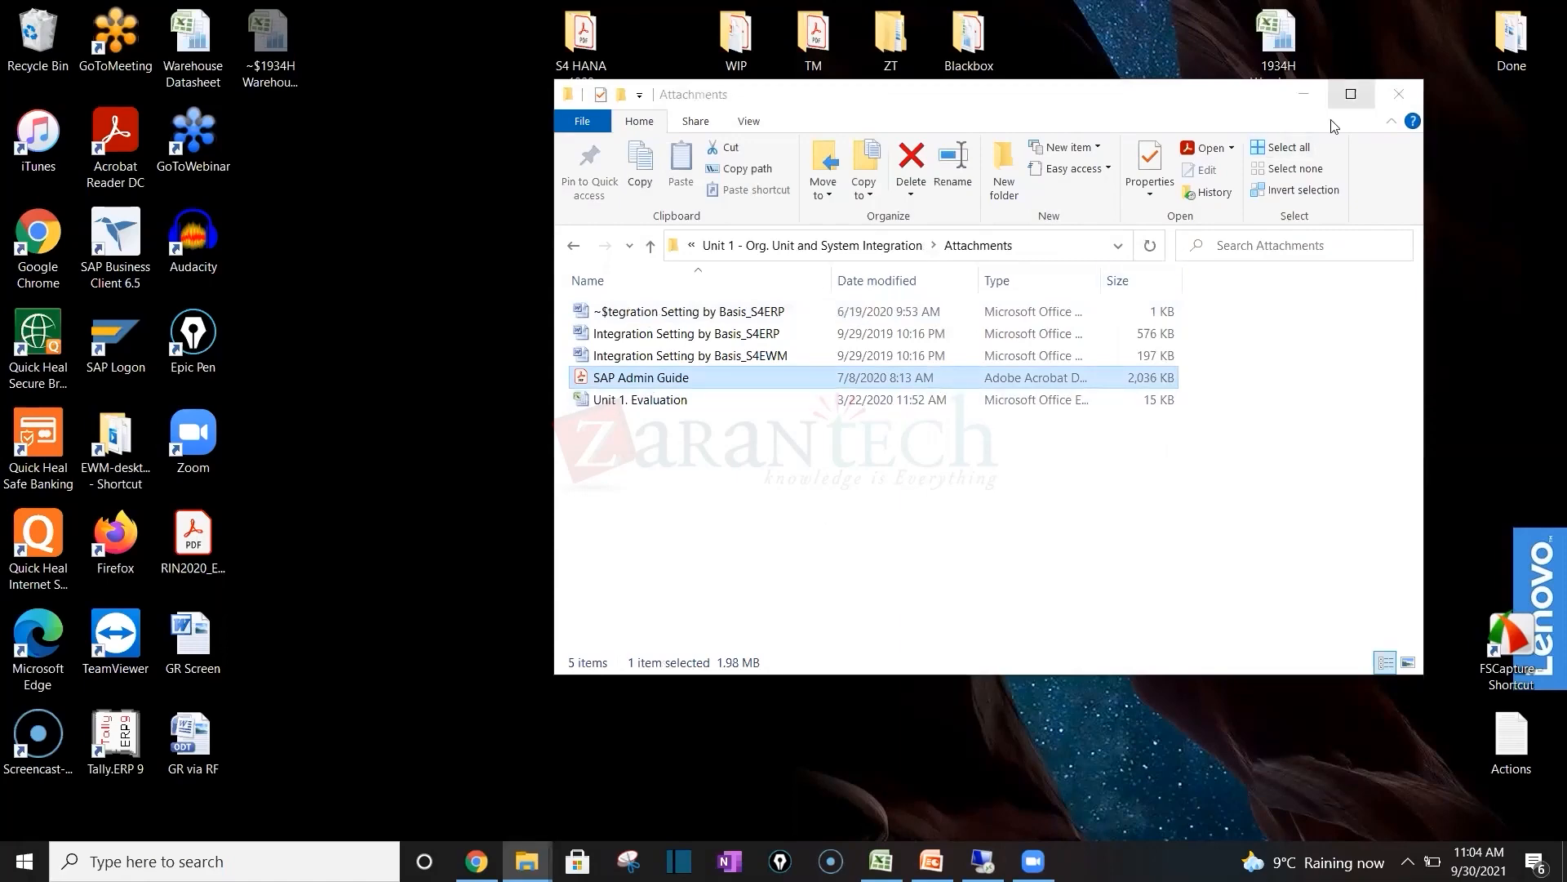
Step: Open the SAP Admin Guide PDF from the Attachments folder and hide its bookmarks list
click(1351, 94)
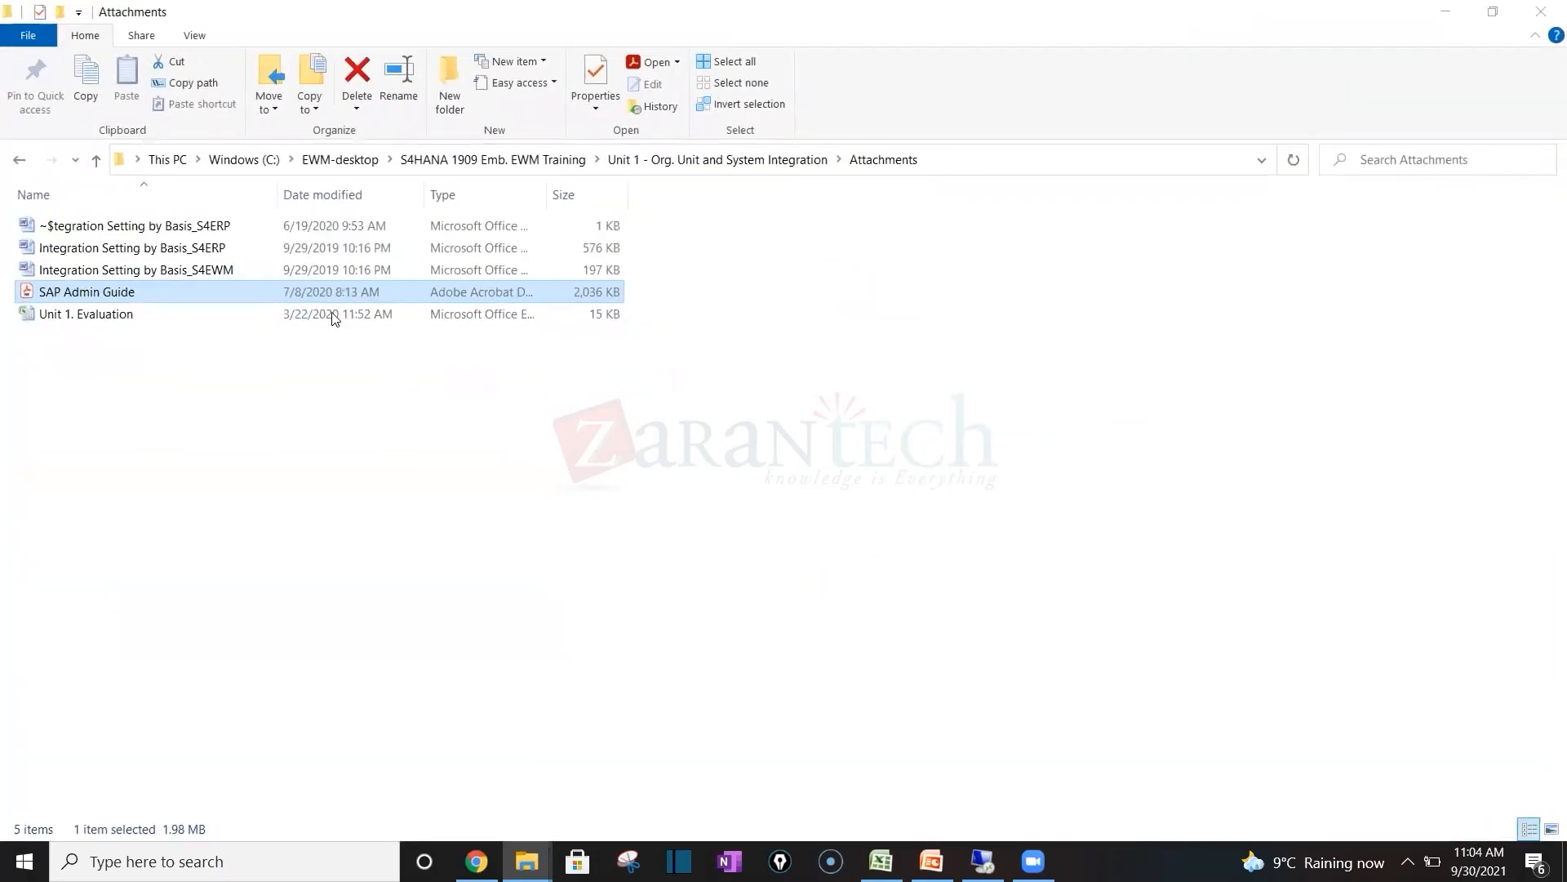
double_click(329, 291)
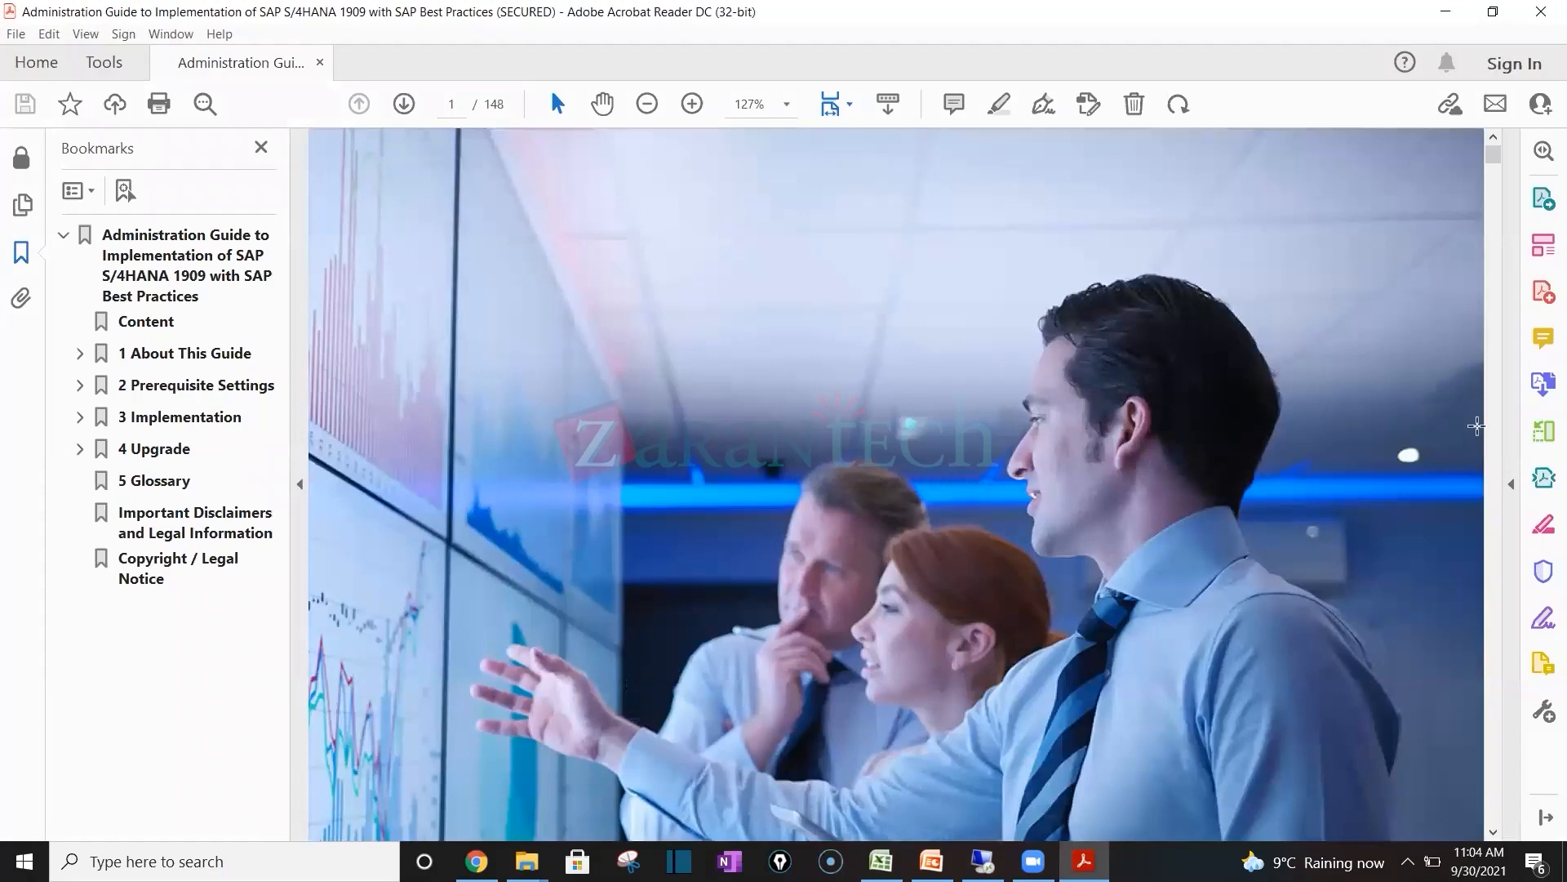
click(1498, 454)
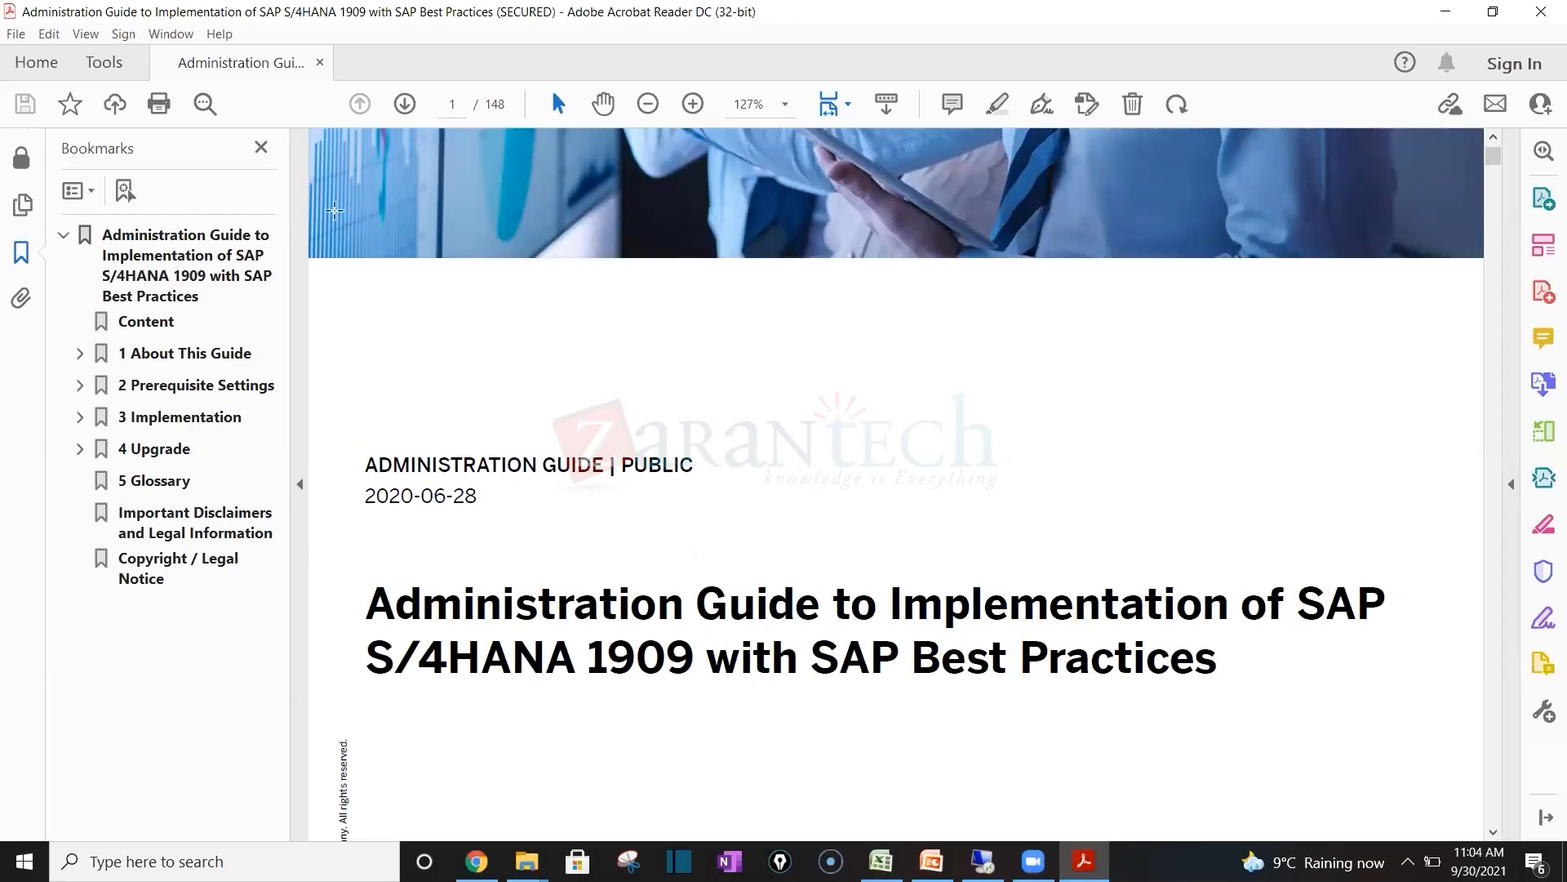
click(260, 148)
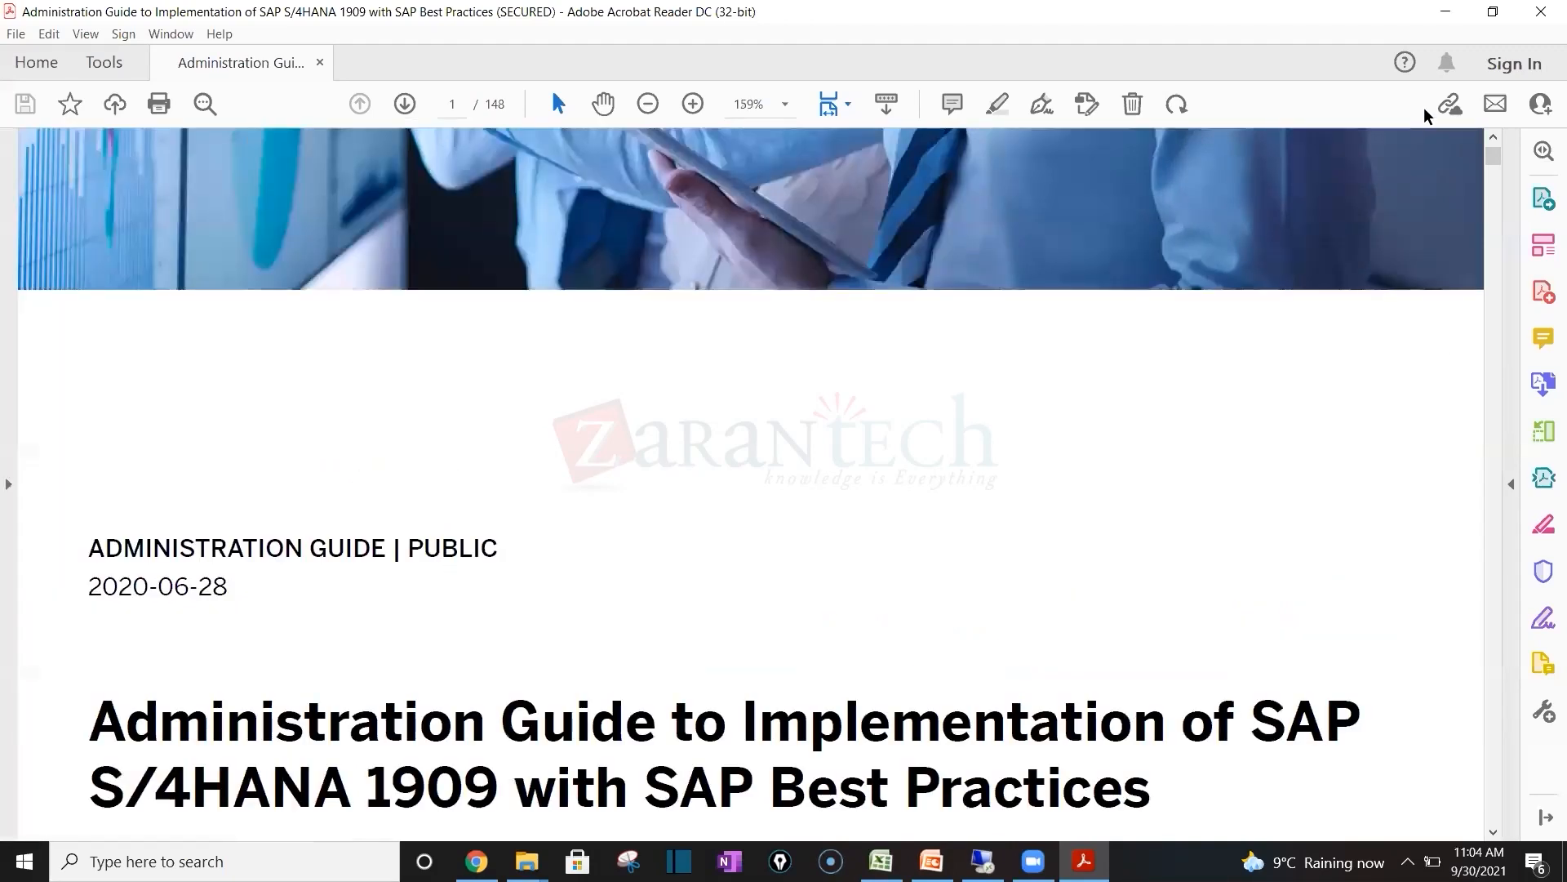
Step: Browse the administration guide to find section 3.5.1.4, Pre-Activation Settings for EWM Scope Items
click(1493, 196)
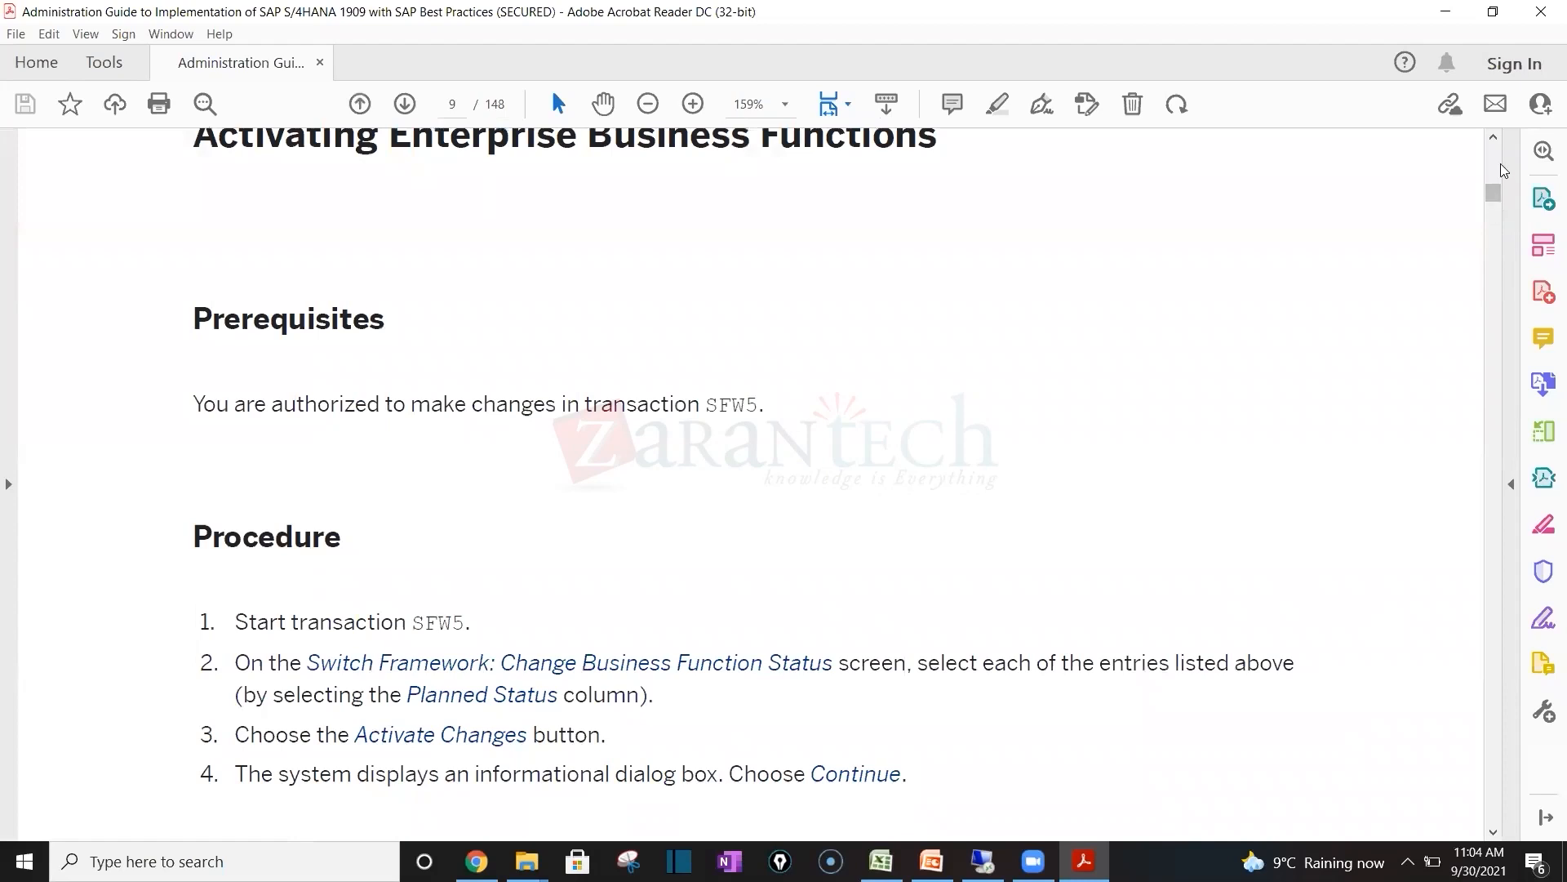
scroll(1501, 163, up, 15)
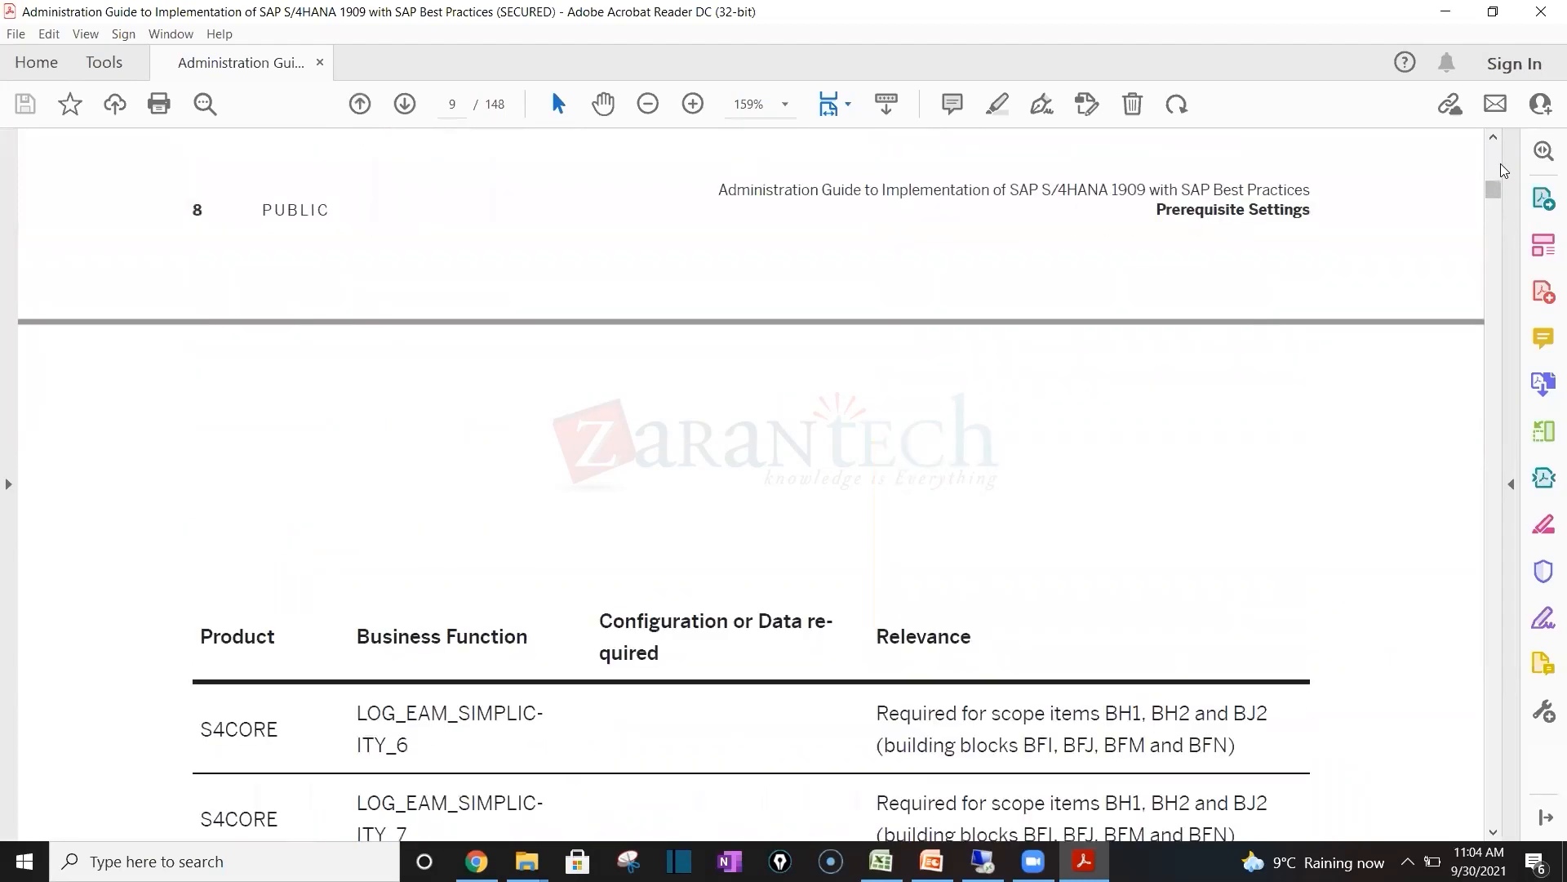
scroll(1501, 163, up, 15)
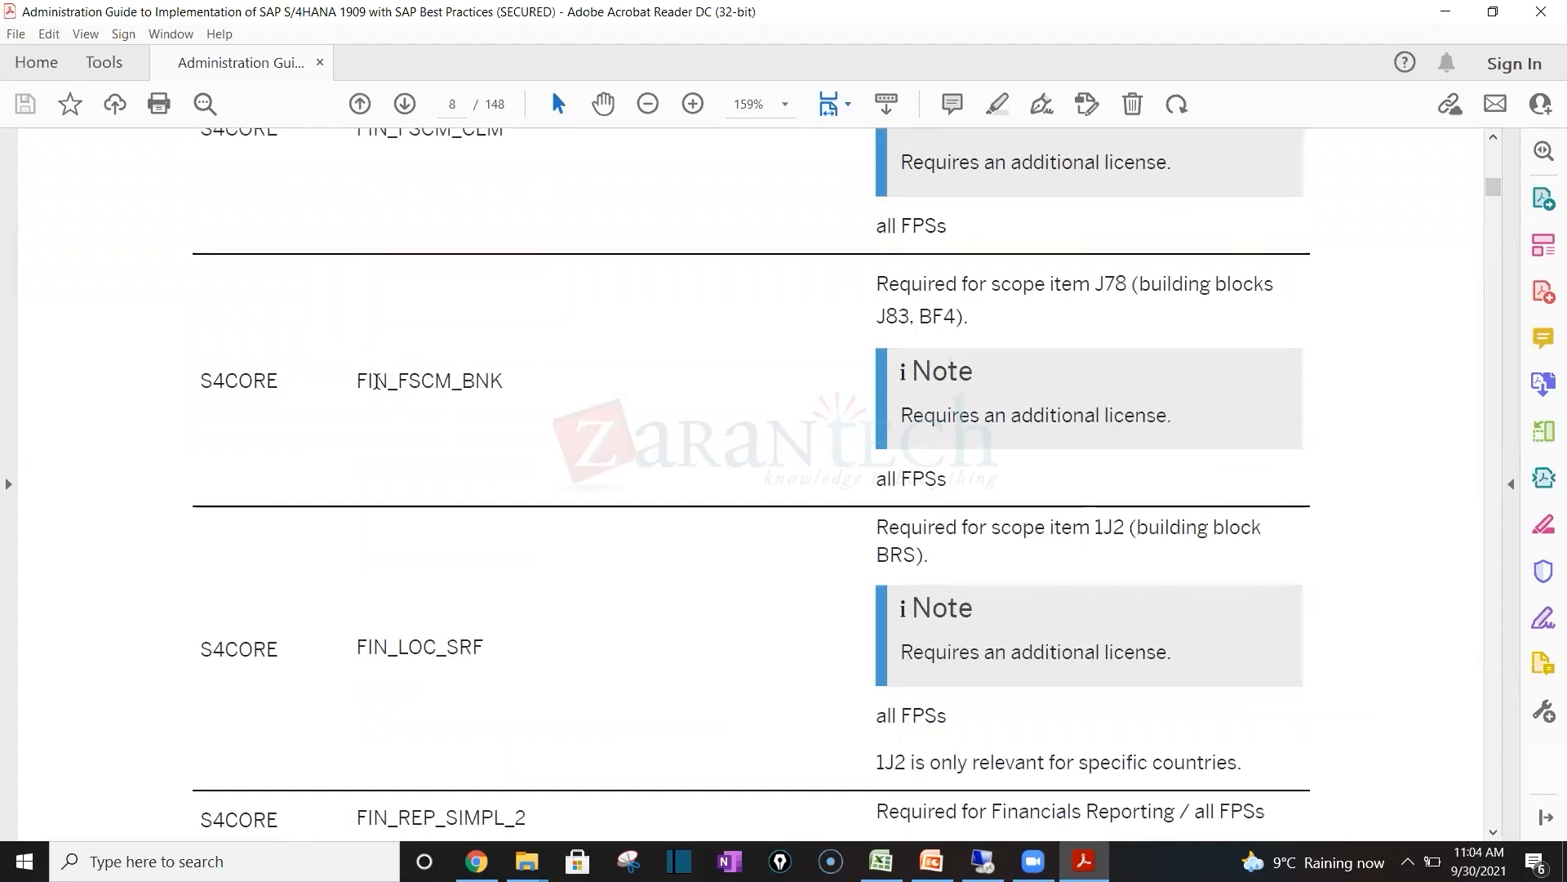
scroll(1490, 737, down, 20)
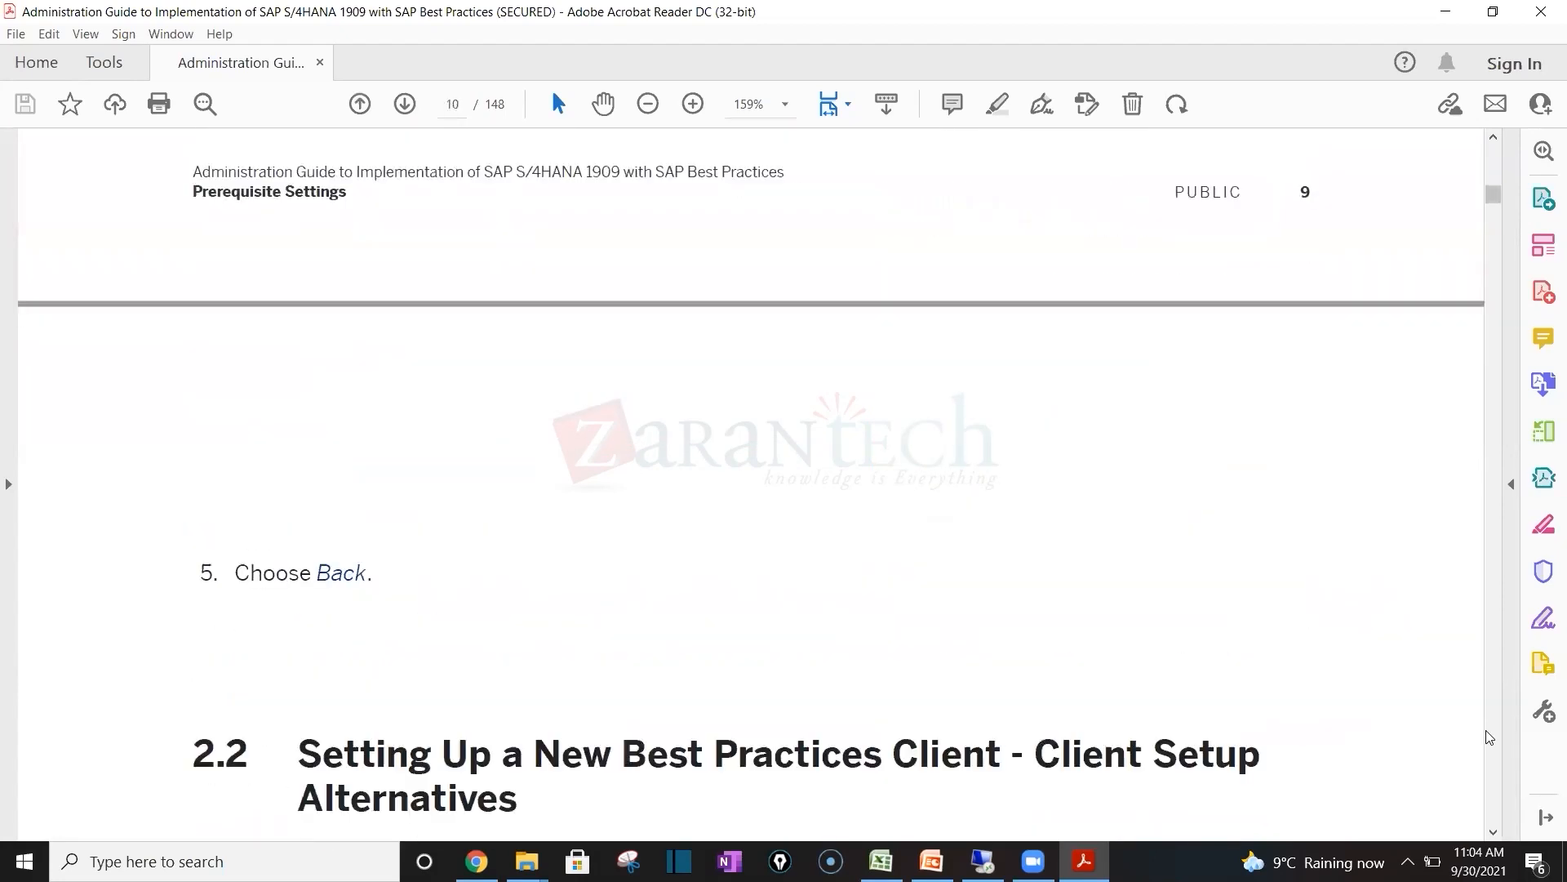
scroll(1490, 737, down, 8)
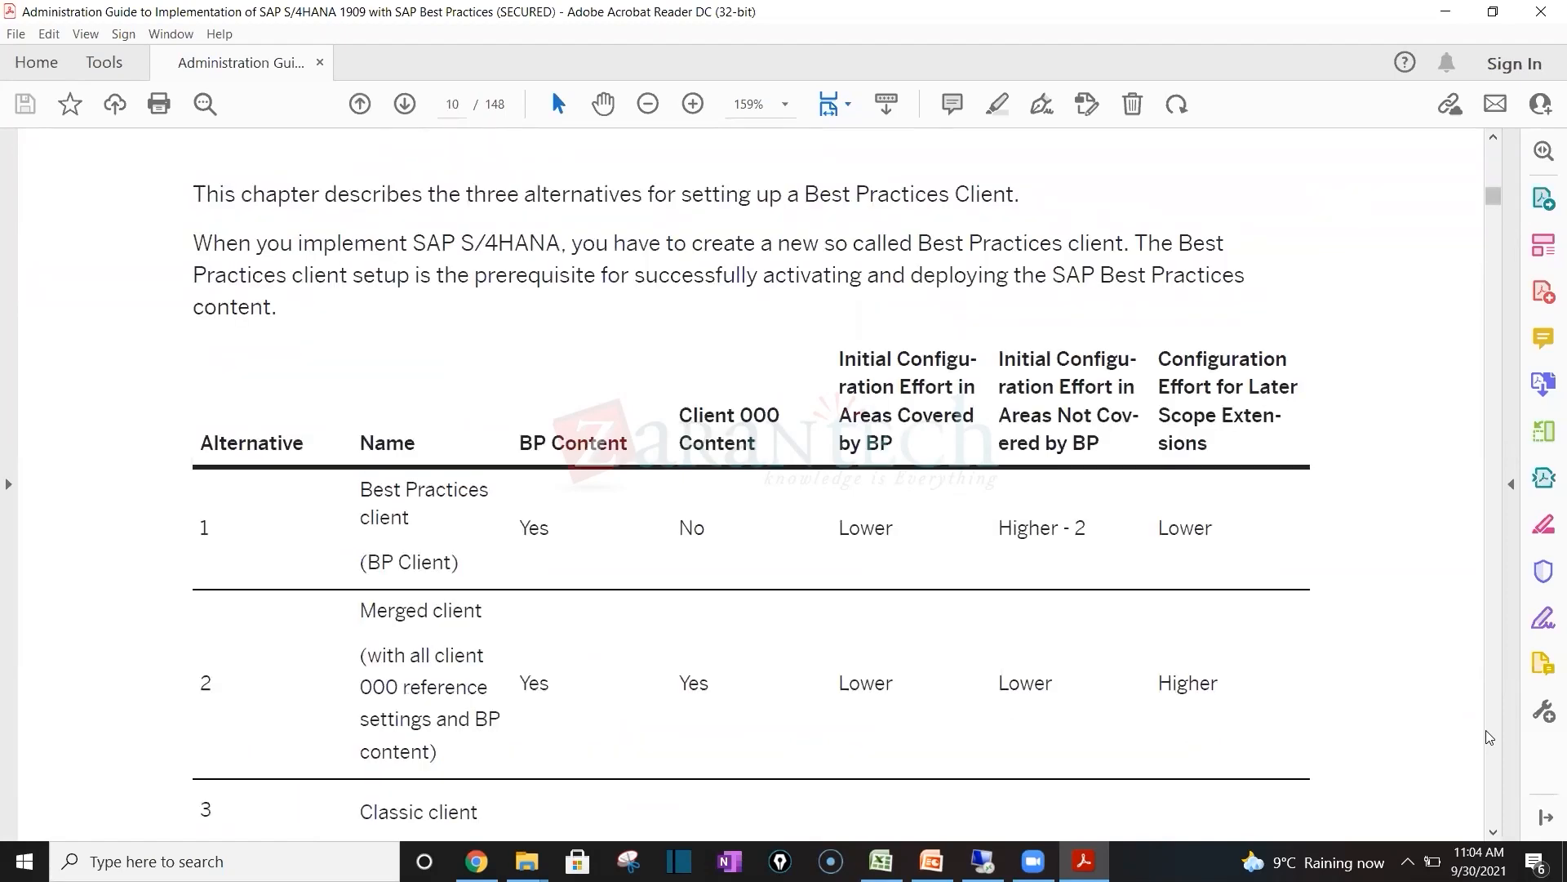
scroll(1490, 737, down, 20)
scroll(1490, 738, down, 15)
scroll(1490, 737, down, 6)
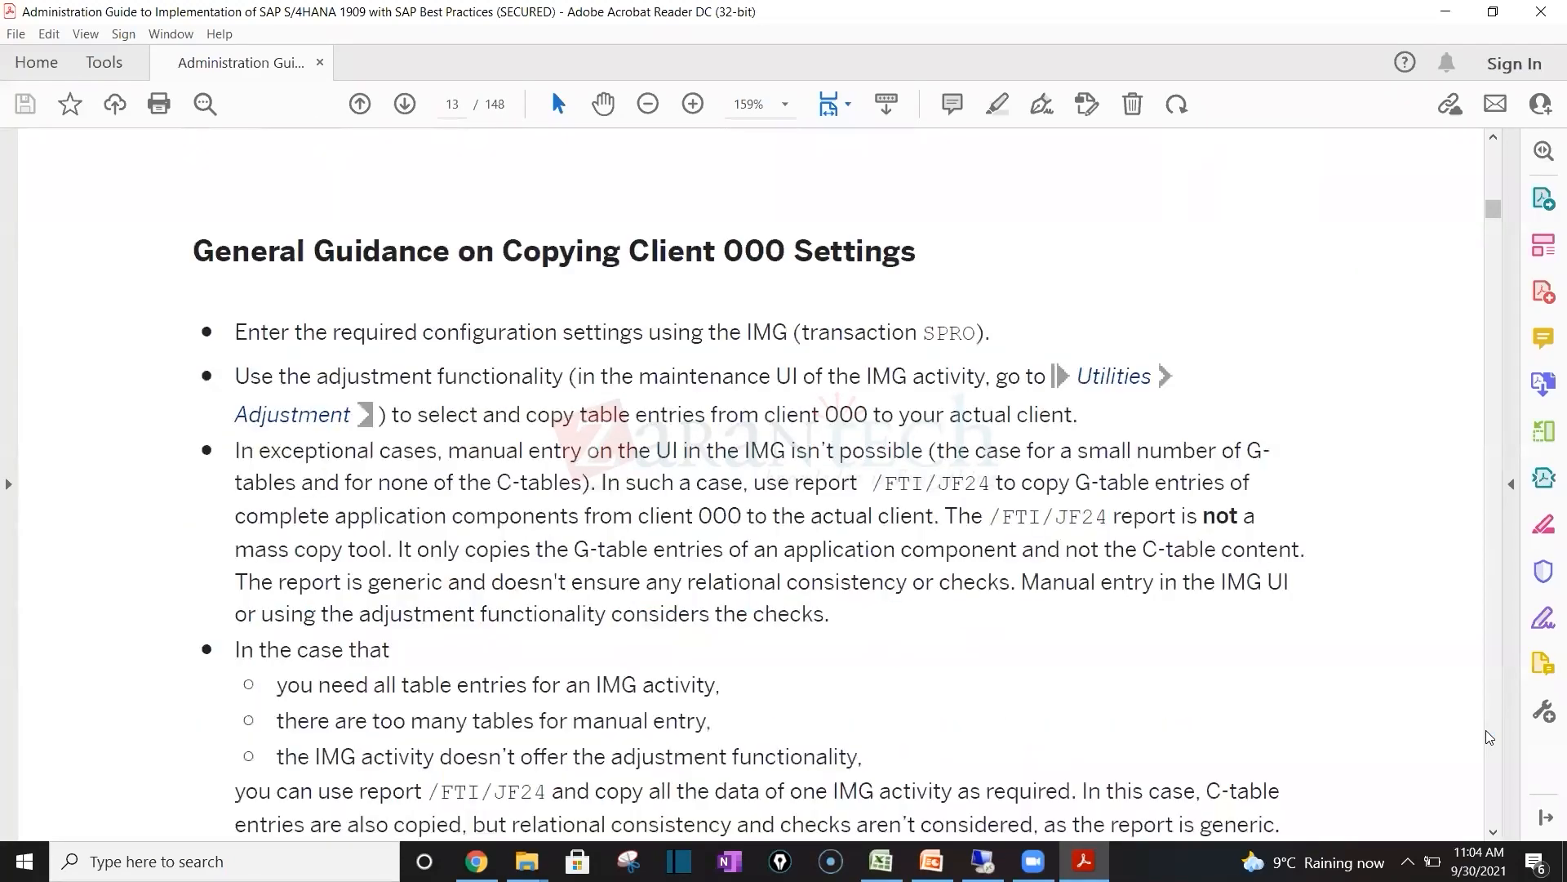
scroll(1490, 737, down, 15)
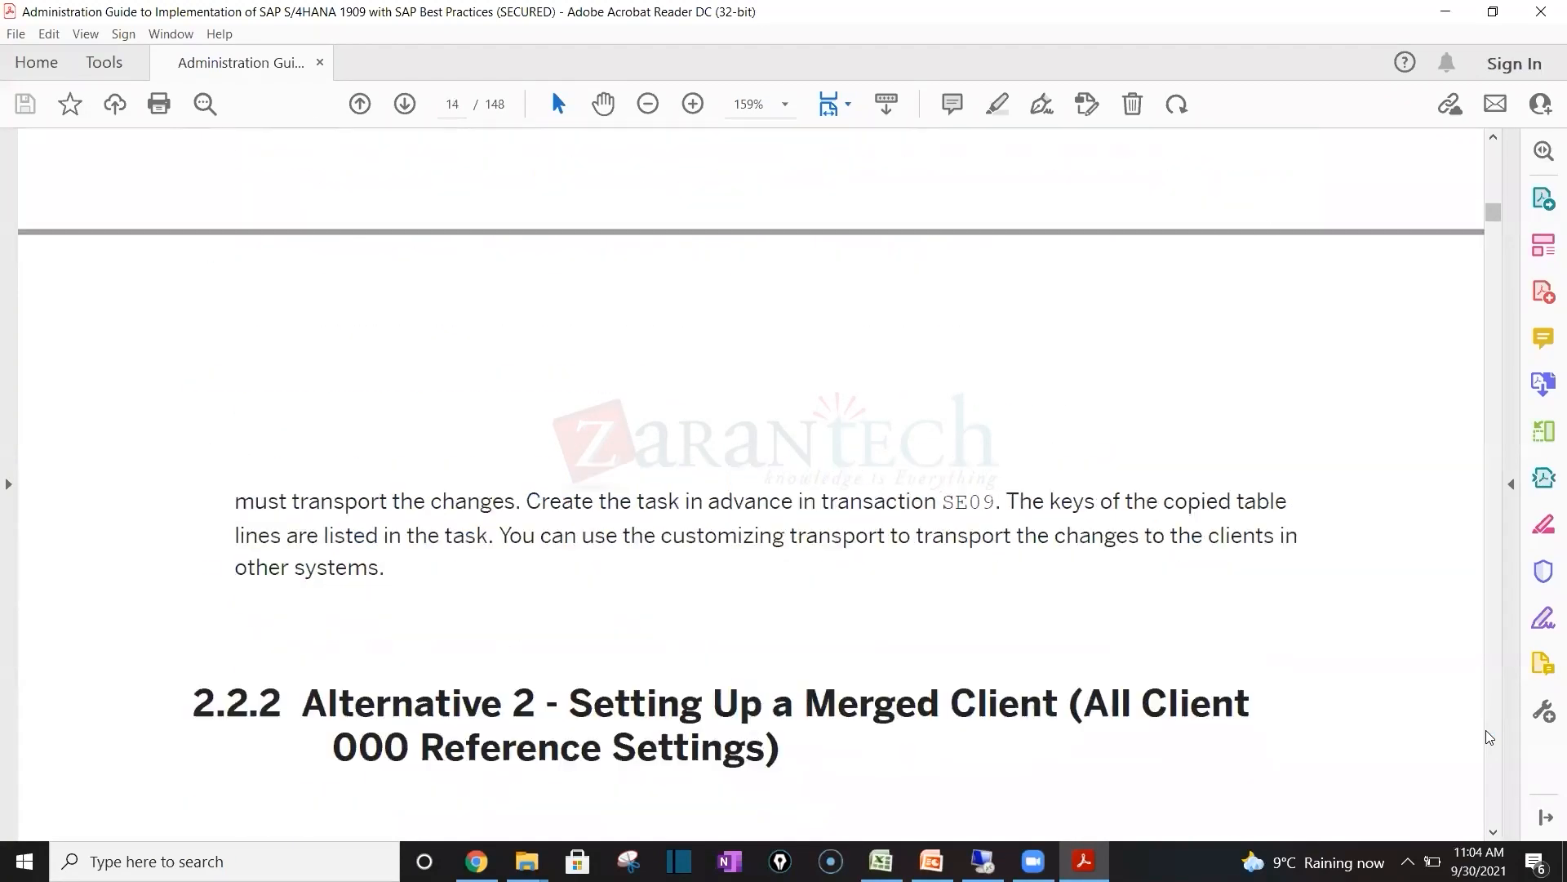
scroll(1490, 737, down, 20)
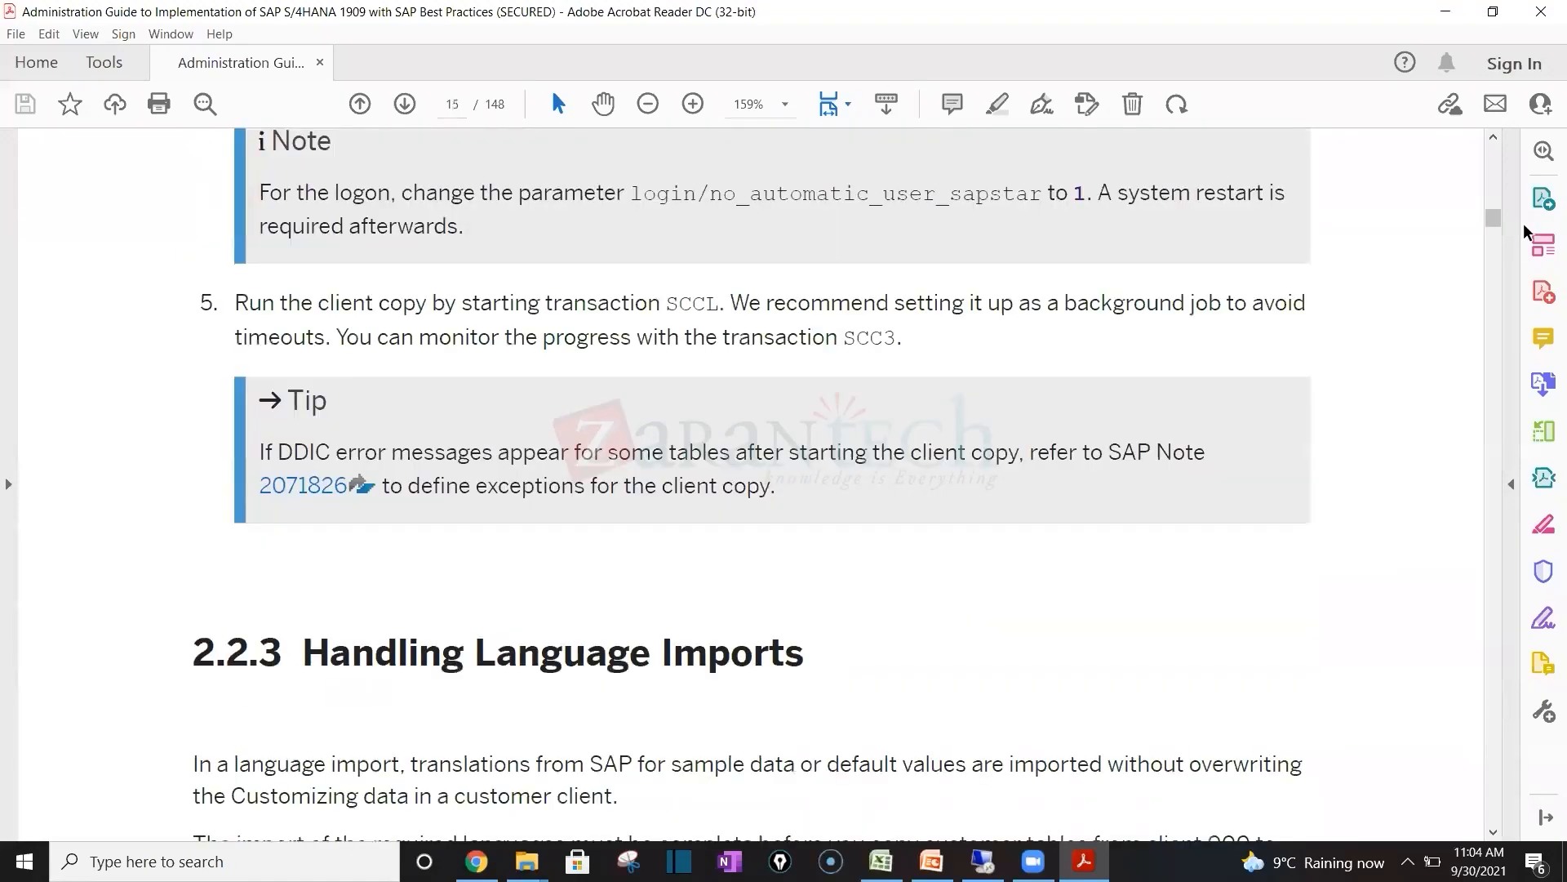
scroll(1496, 228, down, 20)
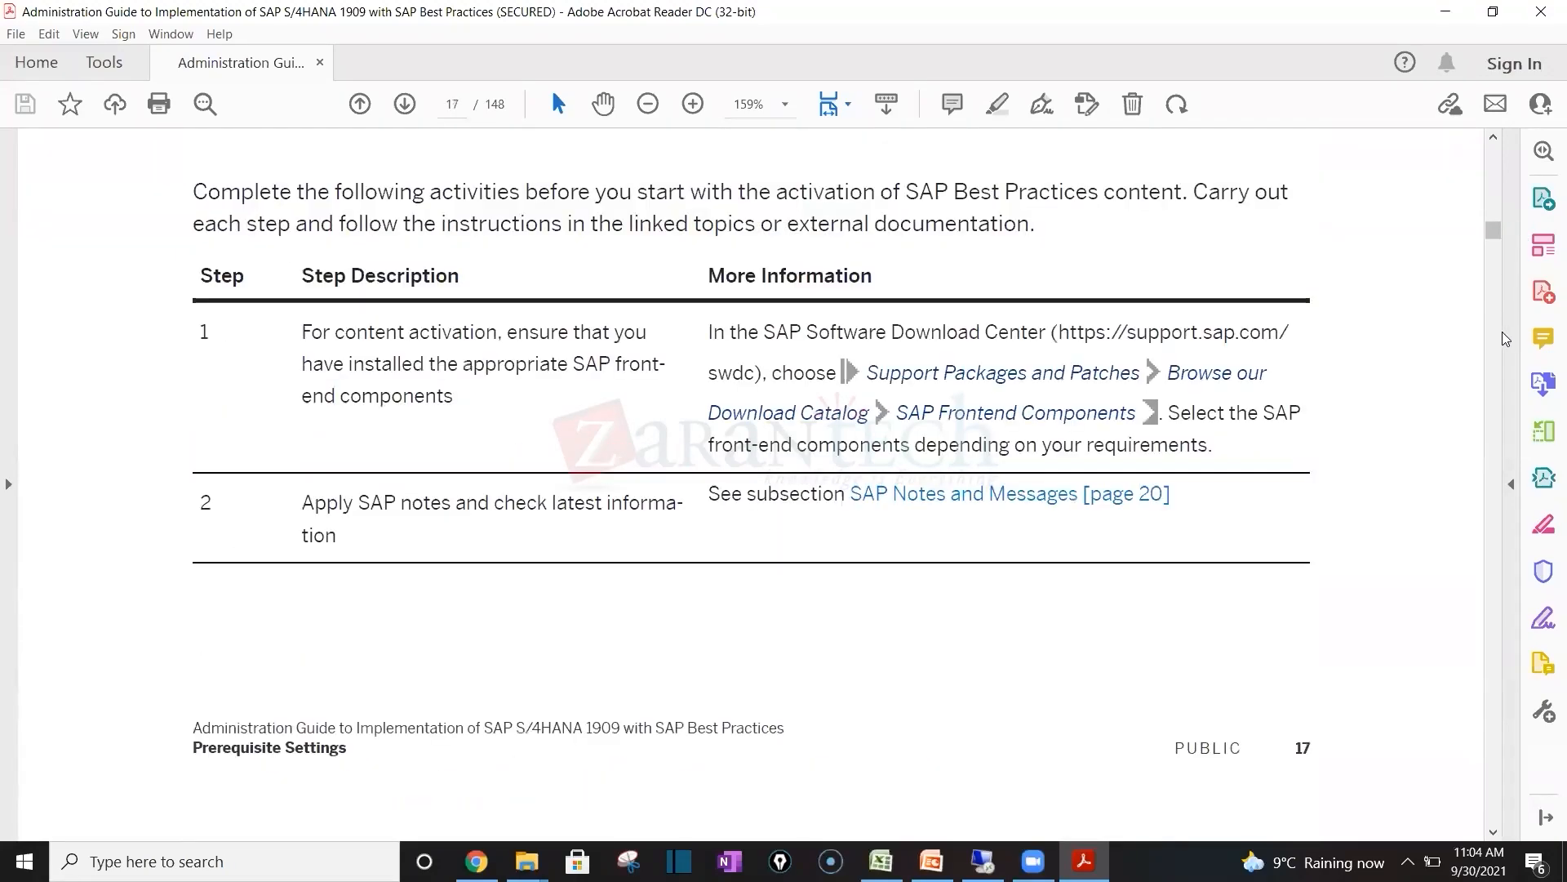
scroll(1507, 352, down, 20)
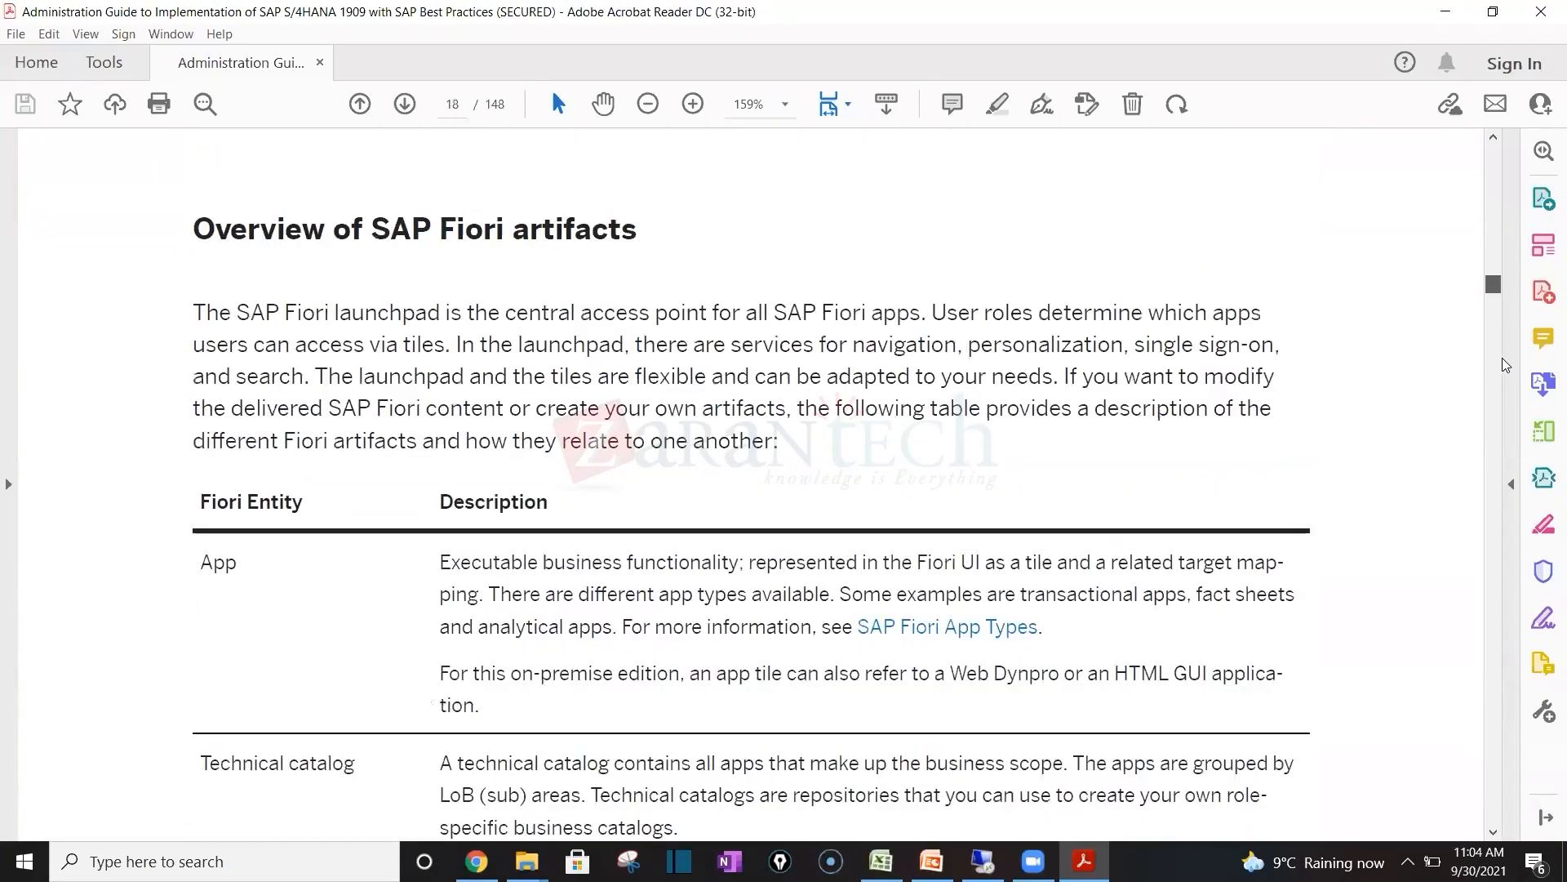
scroll(1504, 368, down, 20)
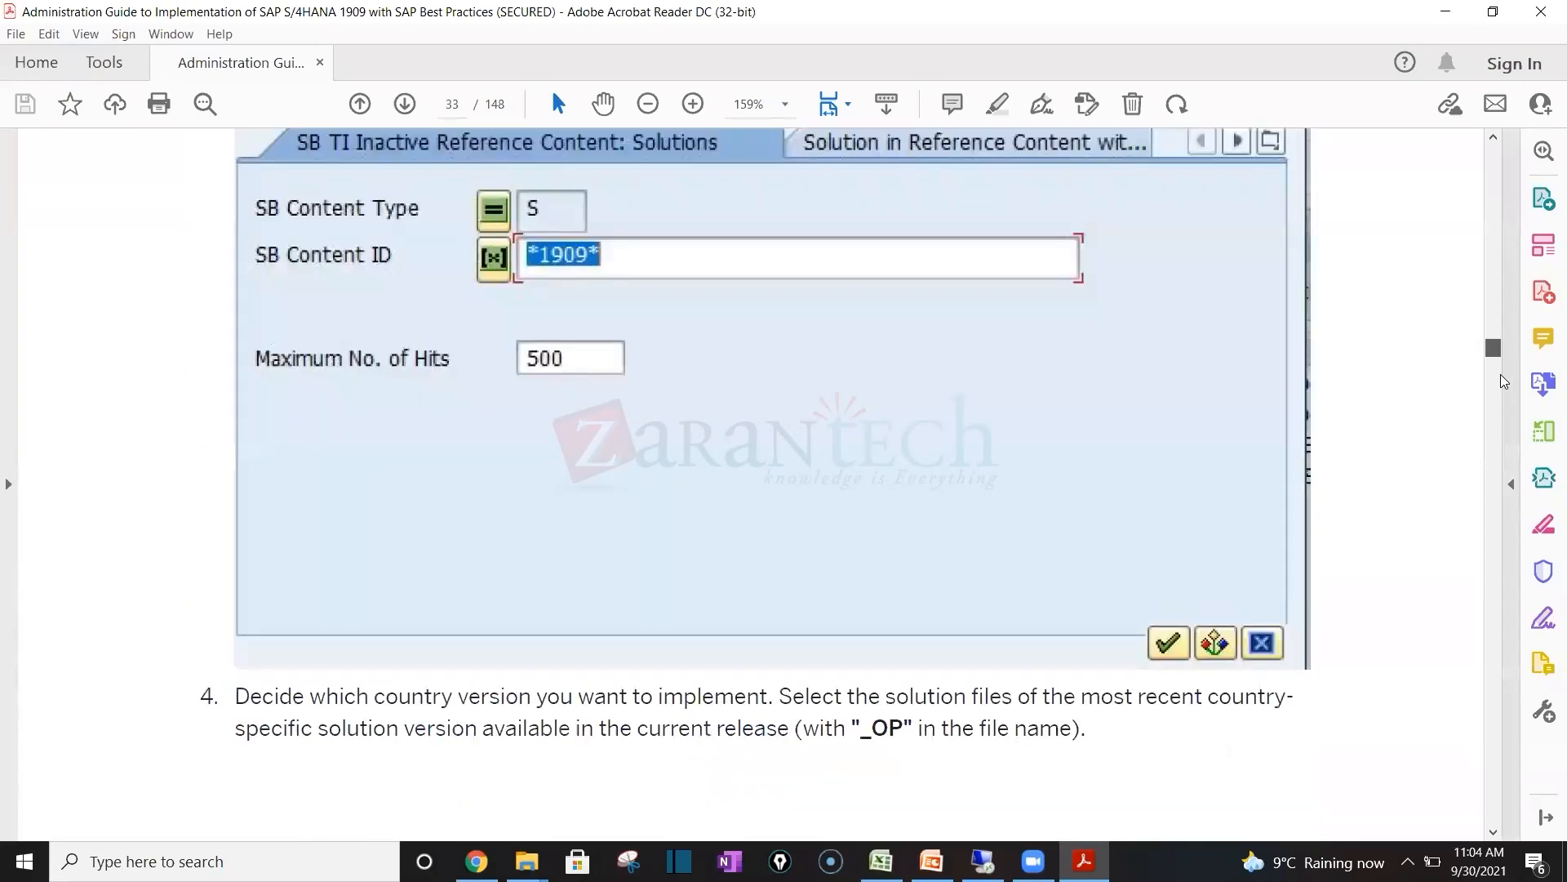
scroll(1500, 381, down, 10)
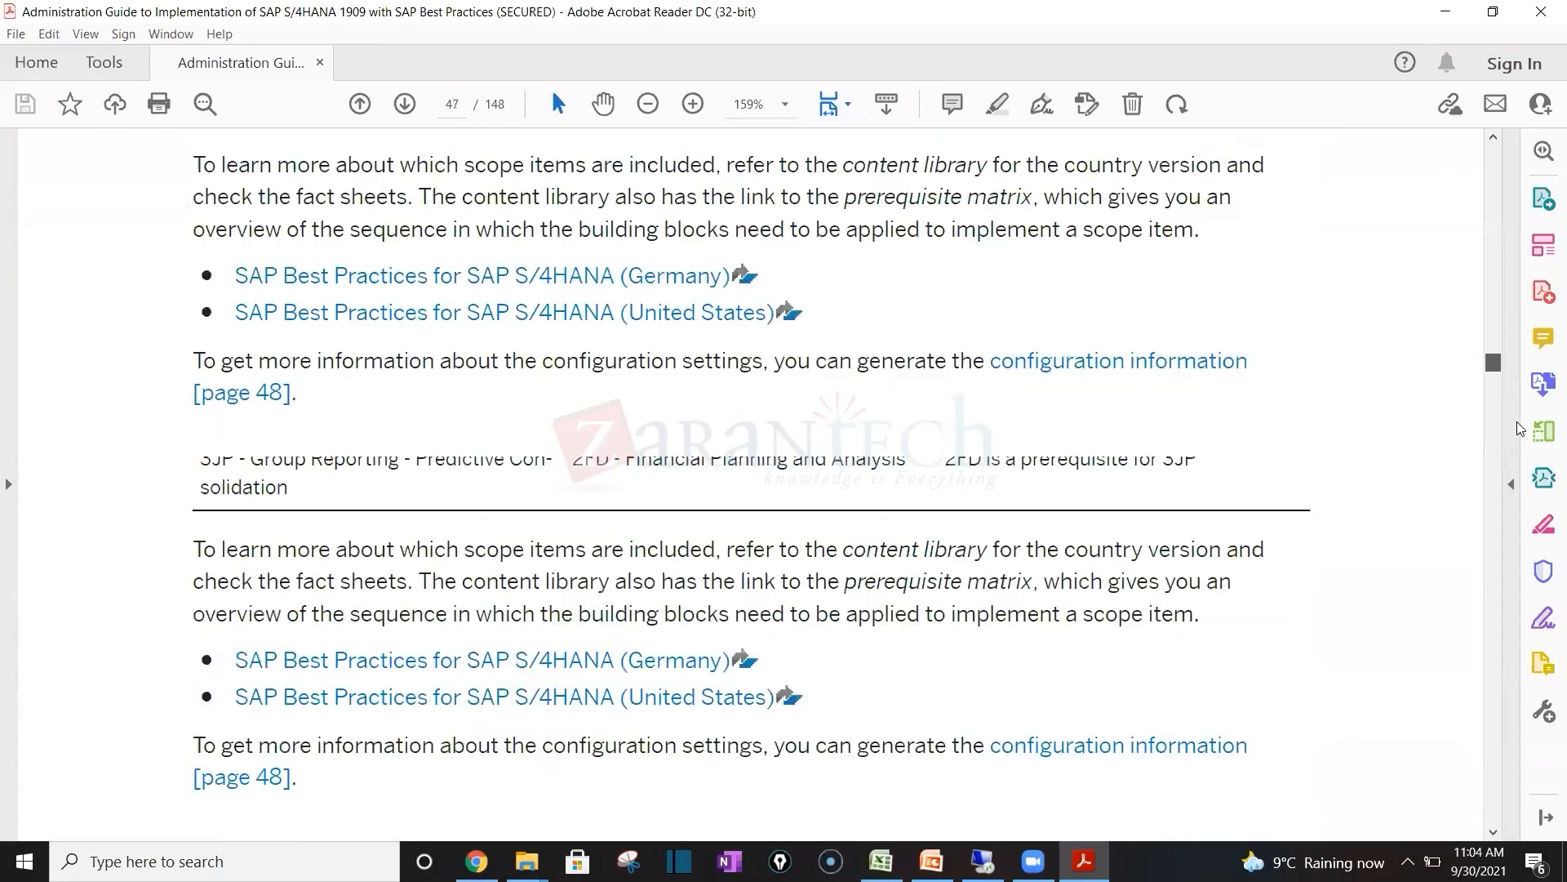
scroll(1514, 449, down, 15)
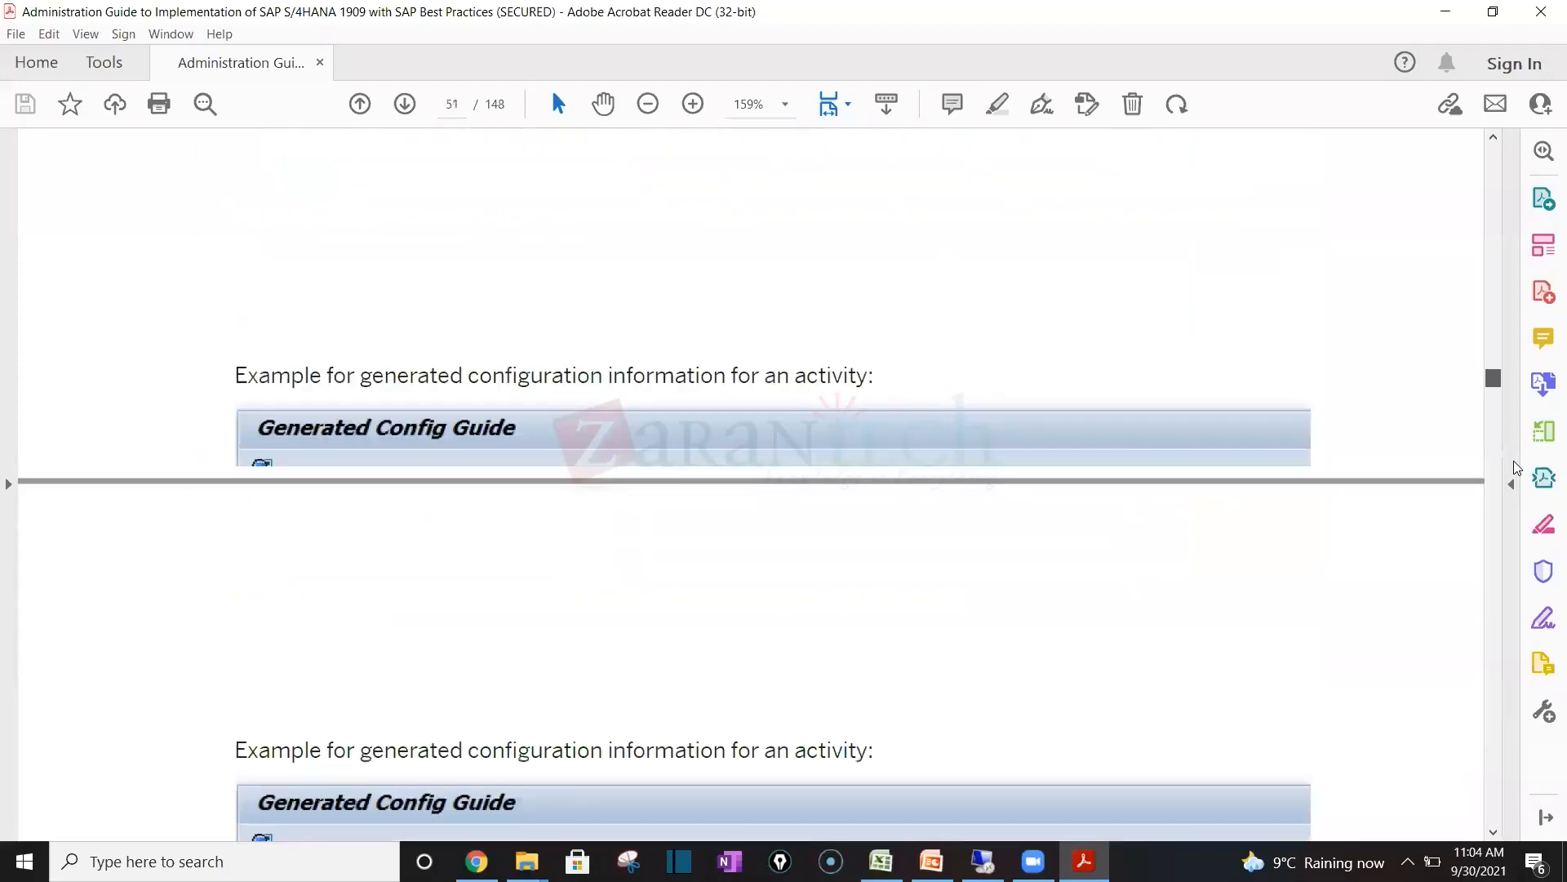
scroll(1514, 454, down, 15)
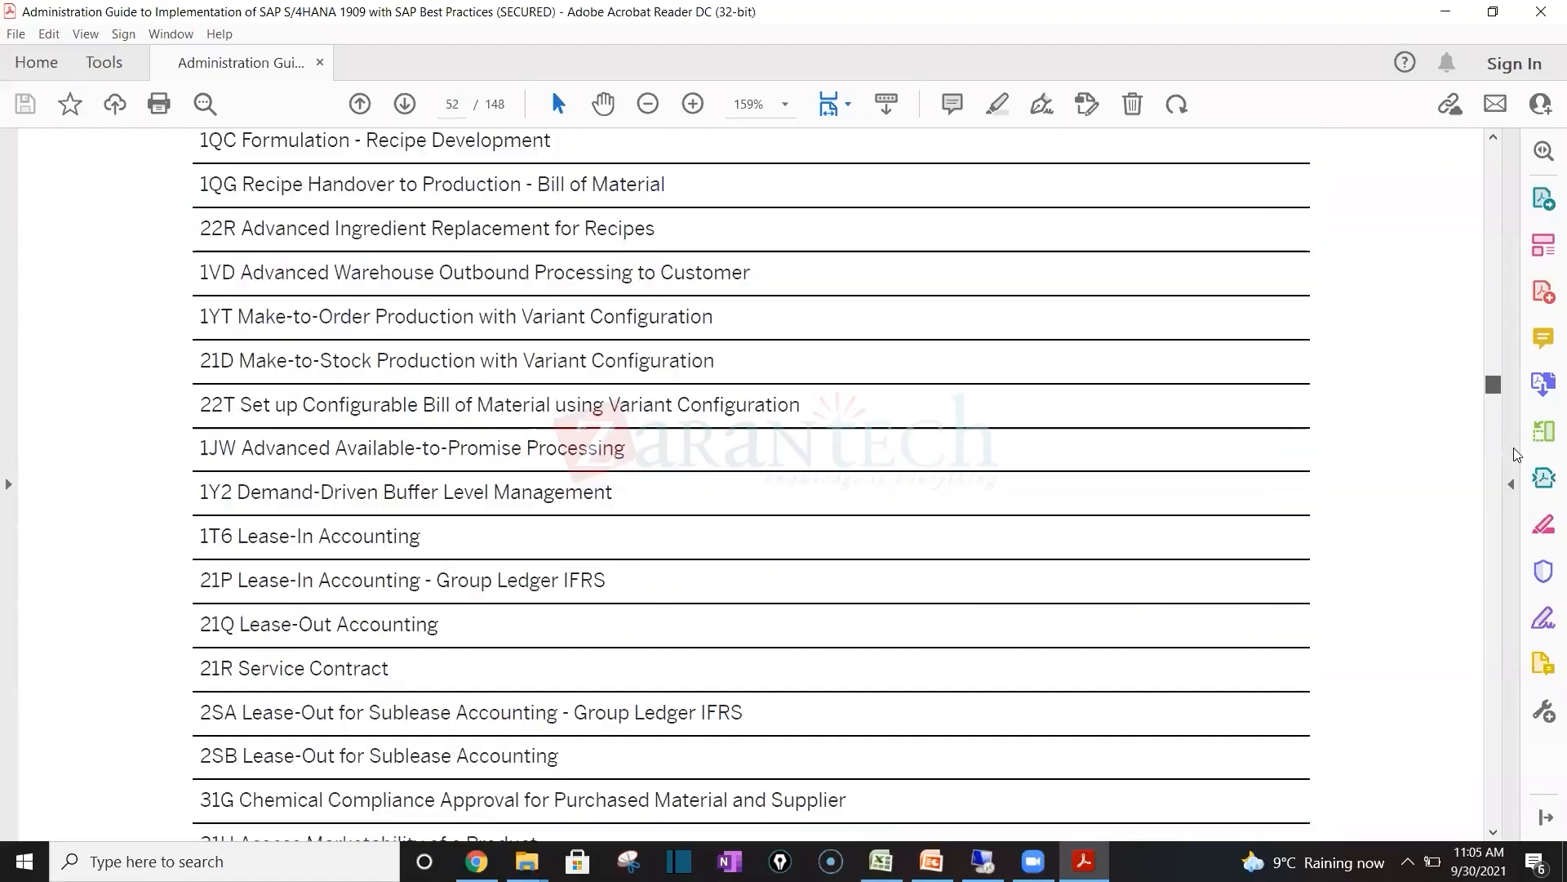
scroll(1513, 446, down, 20)
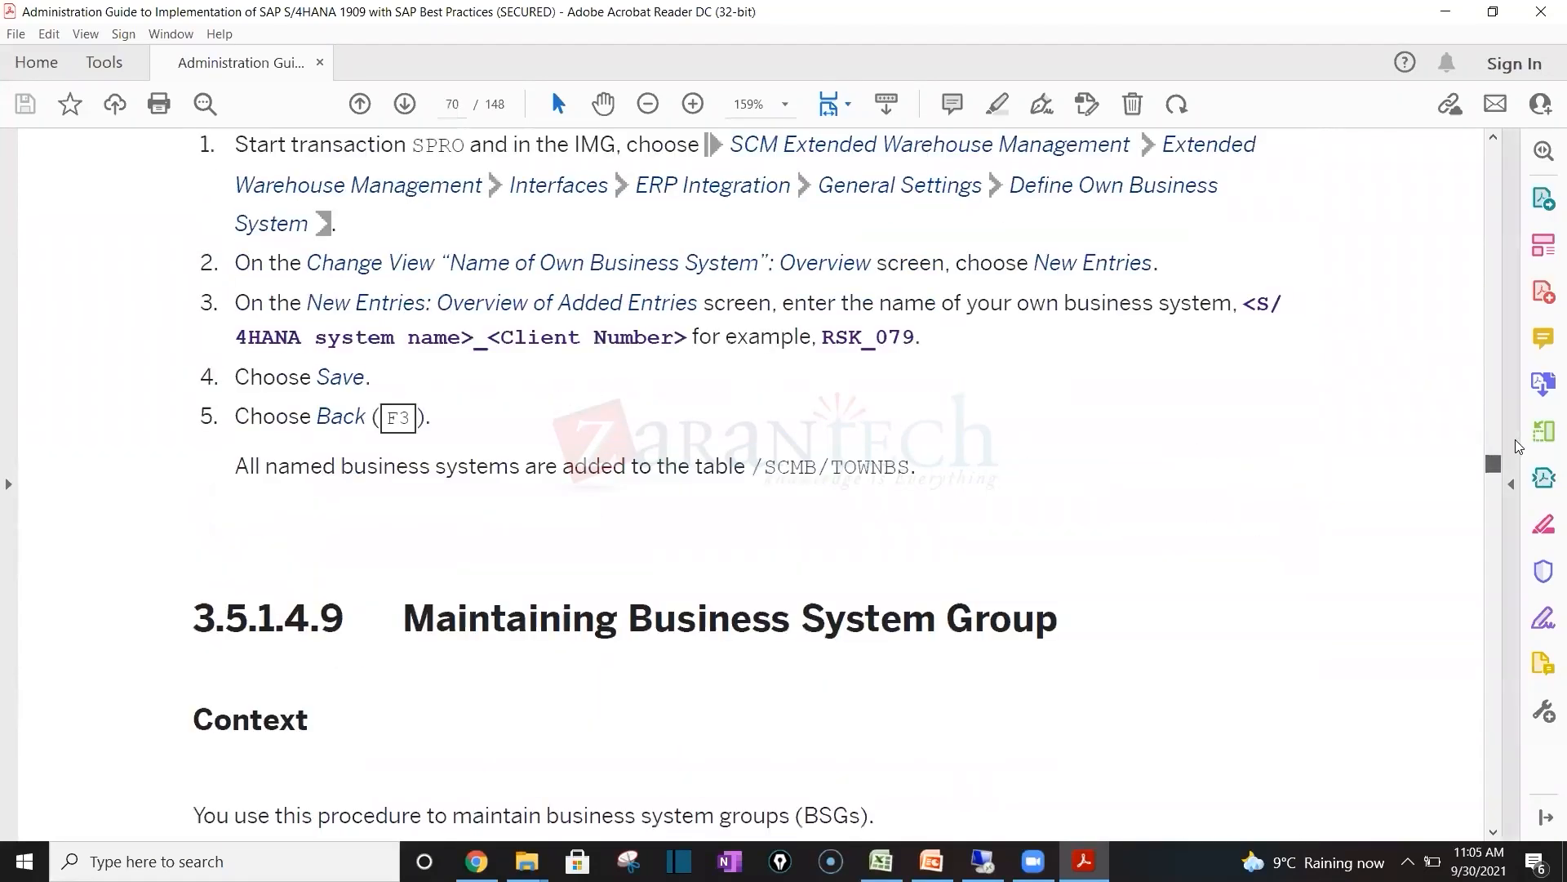
scroll(1516, 439, up, 10)
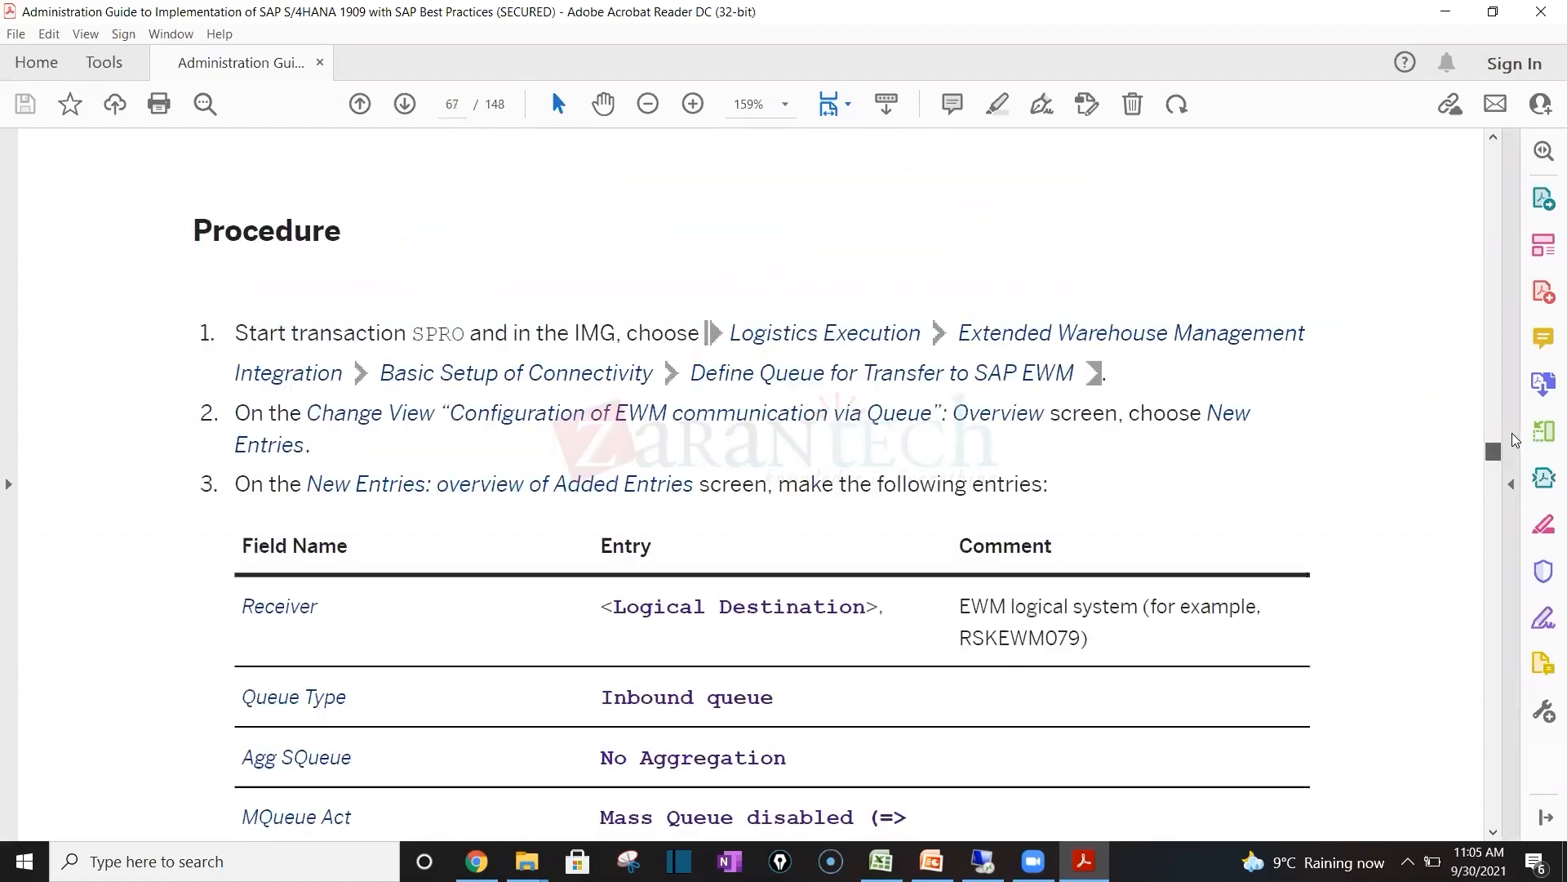
scroll(1512, 431, up, 15)
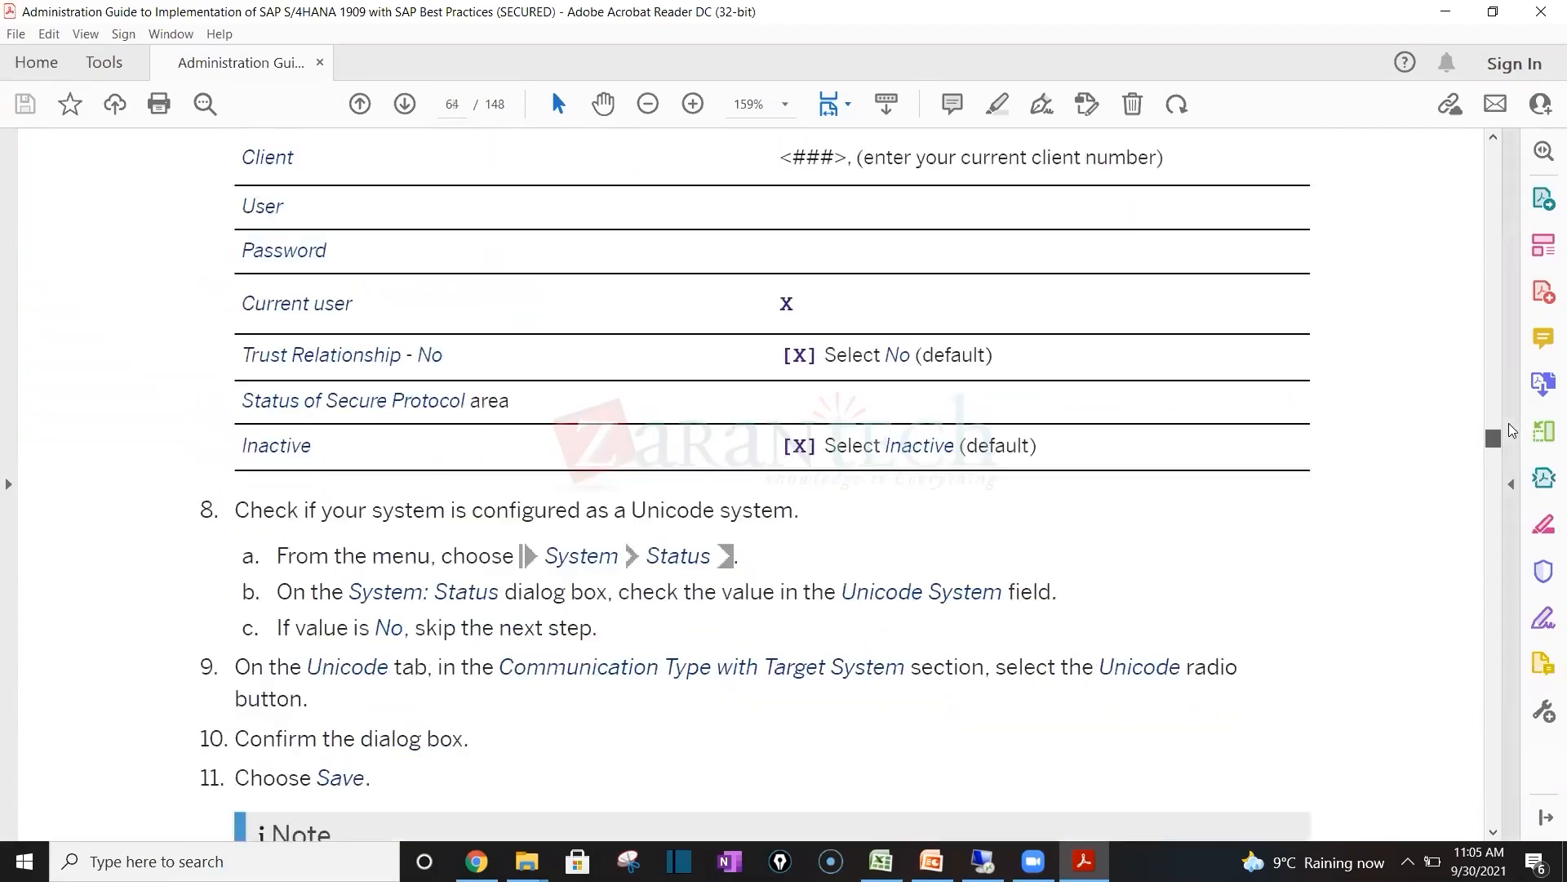
scroll(1508, 429, up, 15)
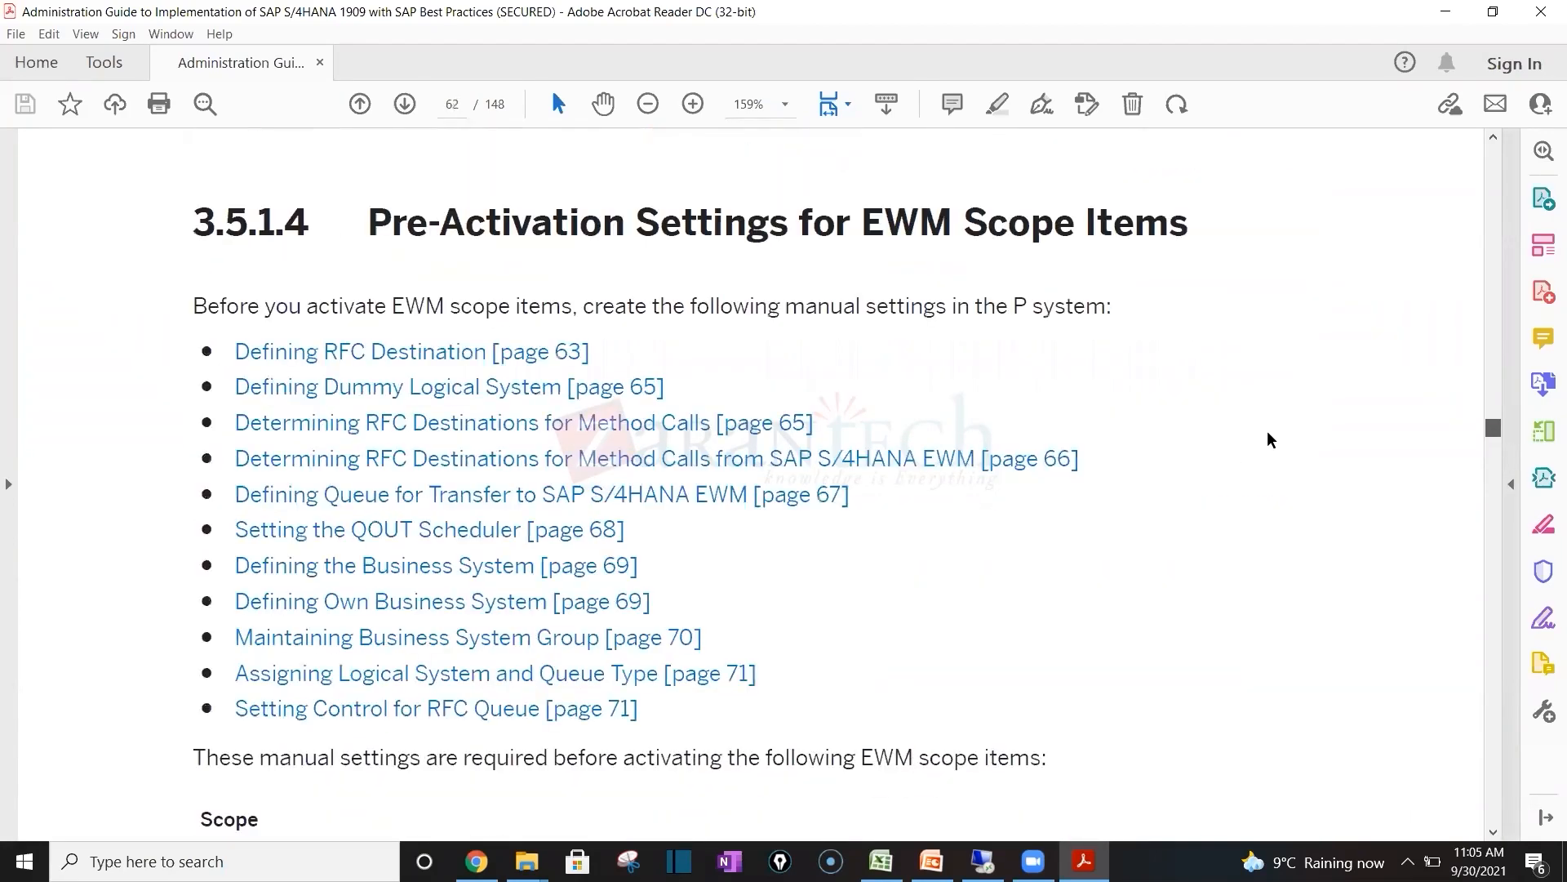
Step: Glance at the EWM scope item table and highlight the sentence introducing the manual settings required before activation
scroll(1268, 438, down, 5)
scroll(1268, 438, up, 2)
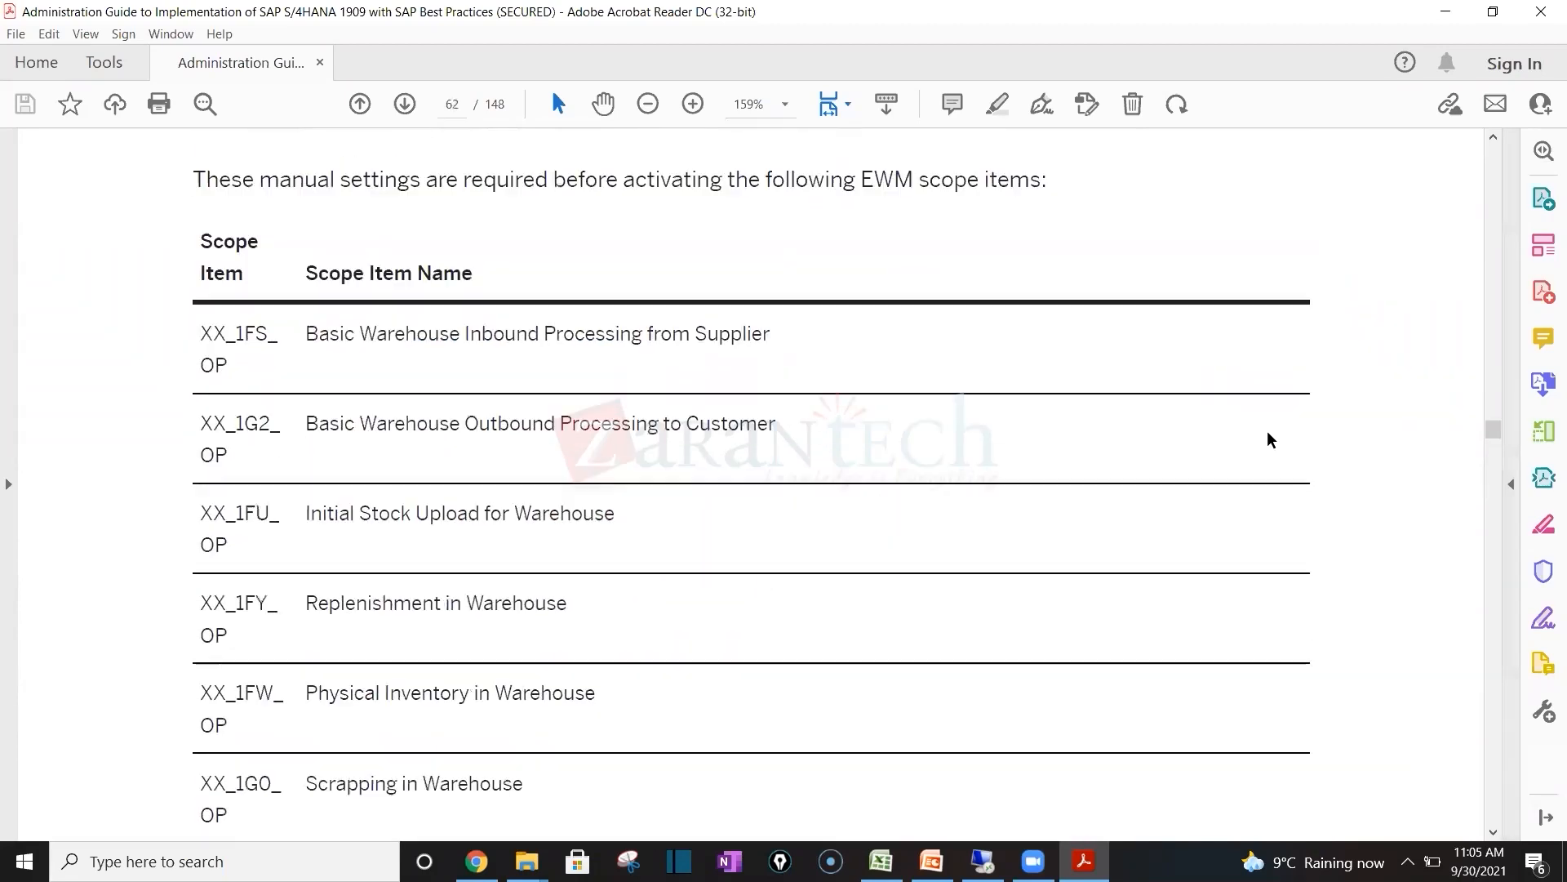
scroll(1270, 440, up, 3)
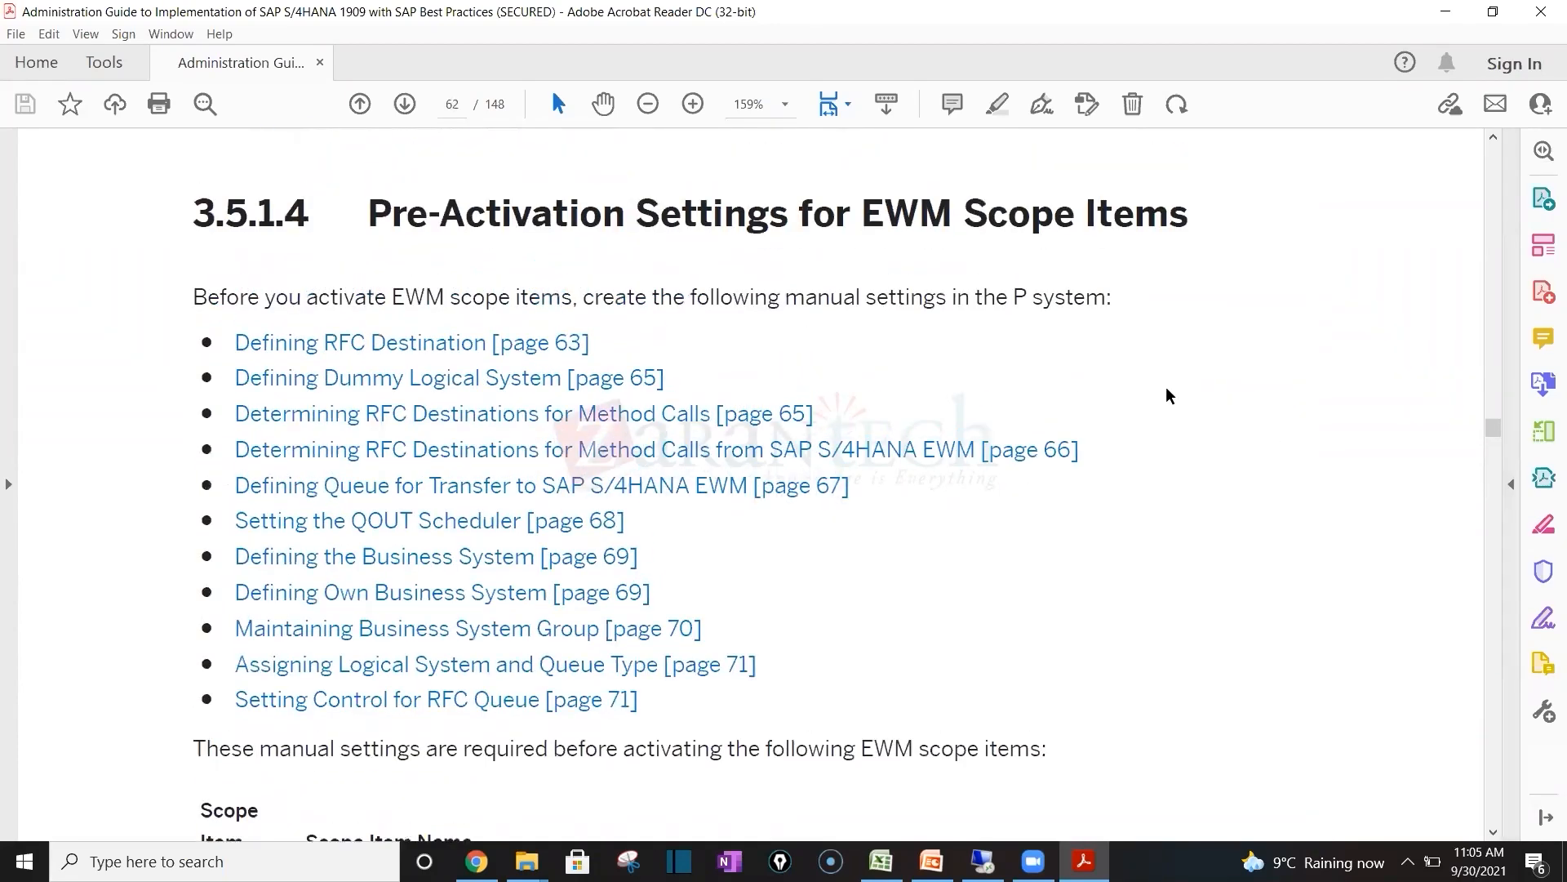
drag(209, 296, 1094, 297)
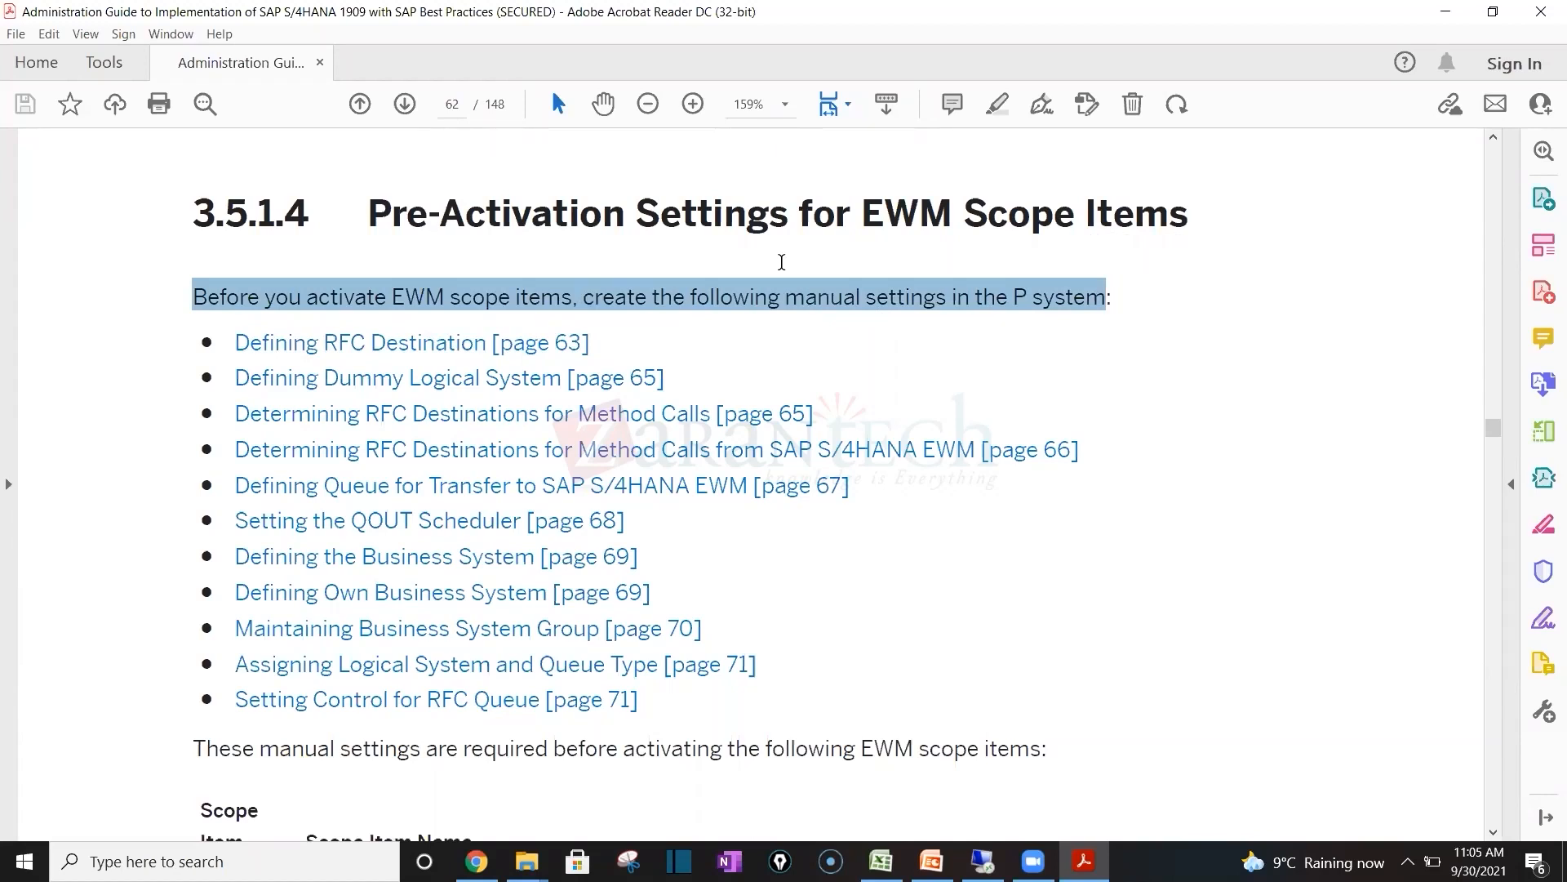
Step: Read through the manual settings and the EWM scope items as far as section 3.5.1.4.1, Defining RFC Destination
key(Down)
key(Down)
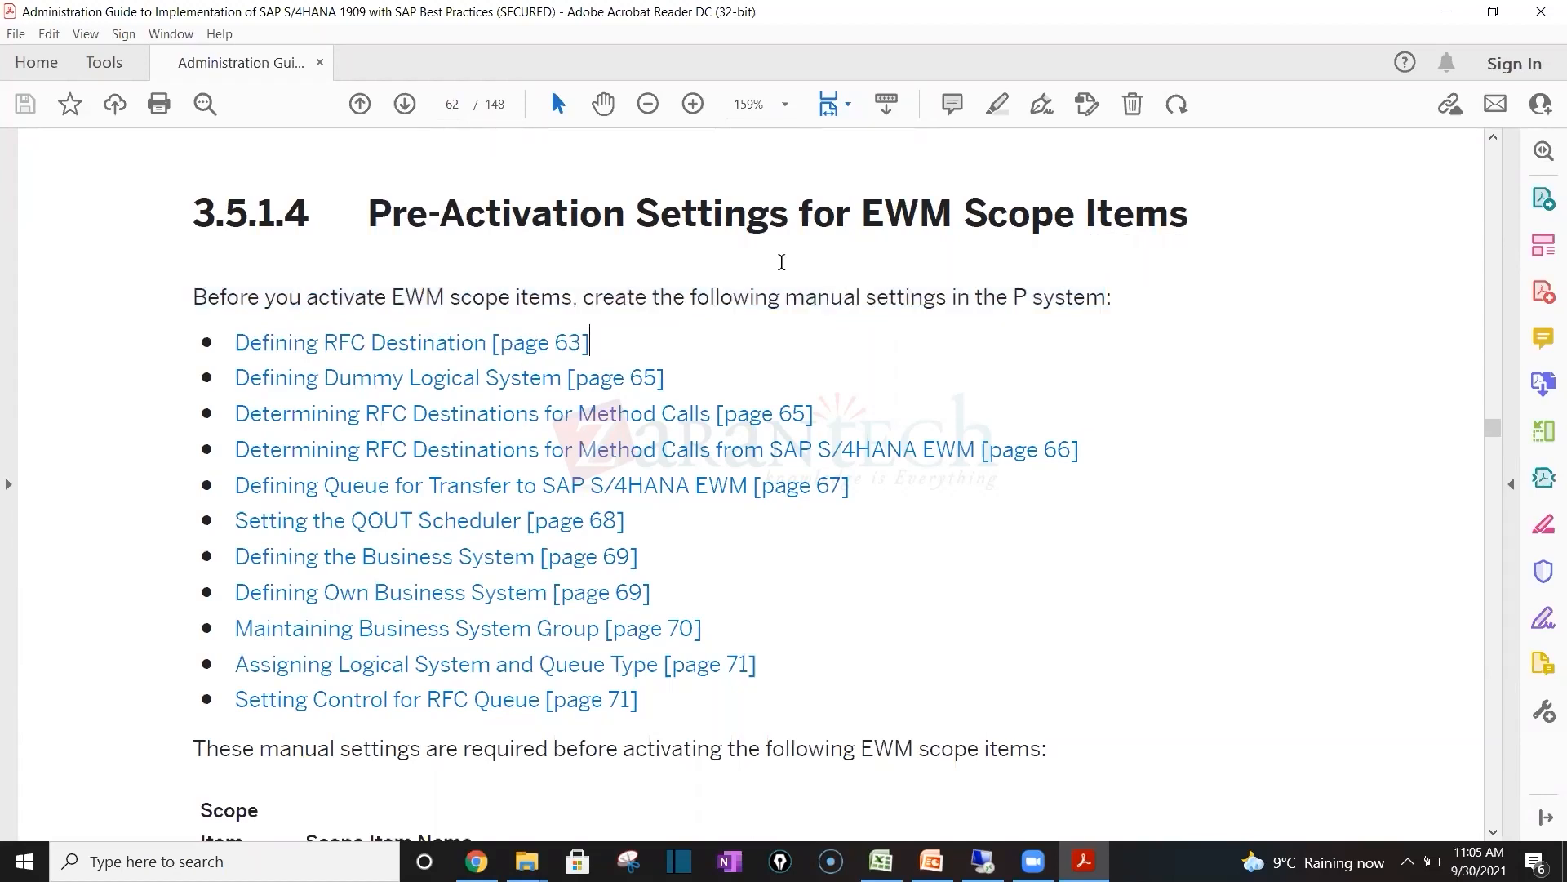
key(Down)
key(Down)
key(Down)
key(Down)
key(Down)
key(Down)
key(Down)
key(Down)
key(Down)
key(Down)
key(Down)
key(Down)
key(Down)
key(Down)
key(Down)
key(Down)
key(Down)
key(Down)
key(Down)
key(Down)
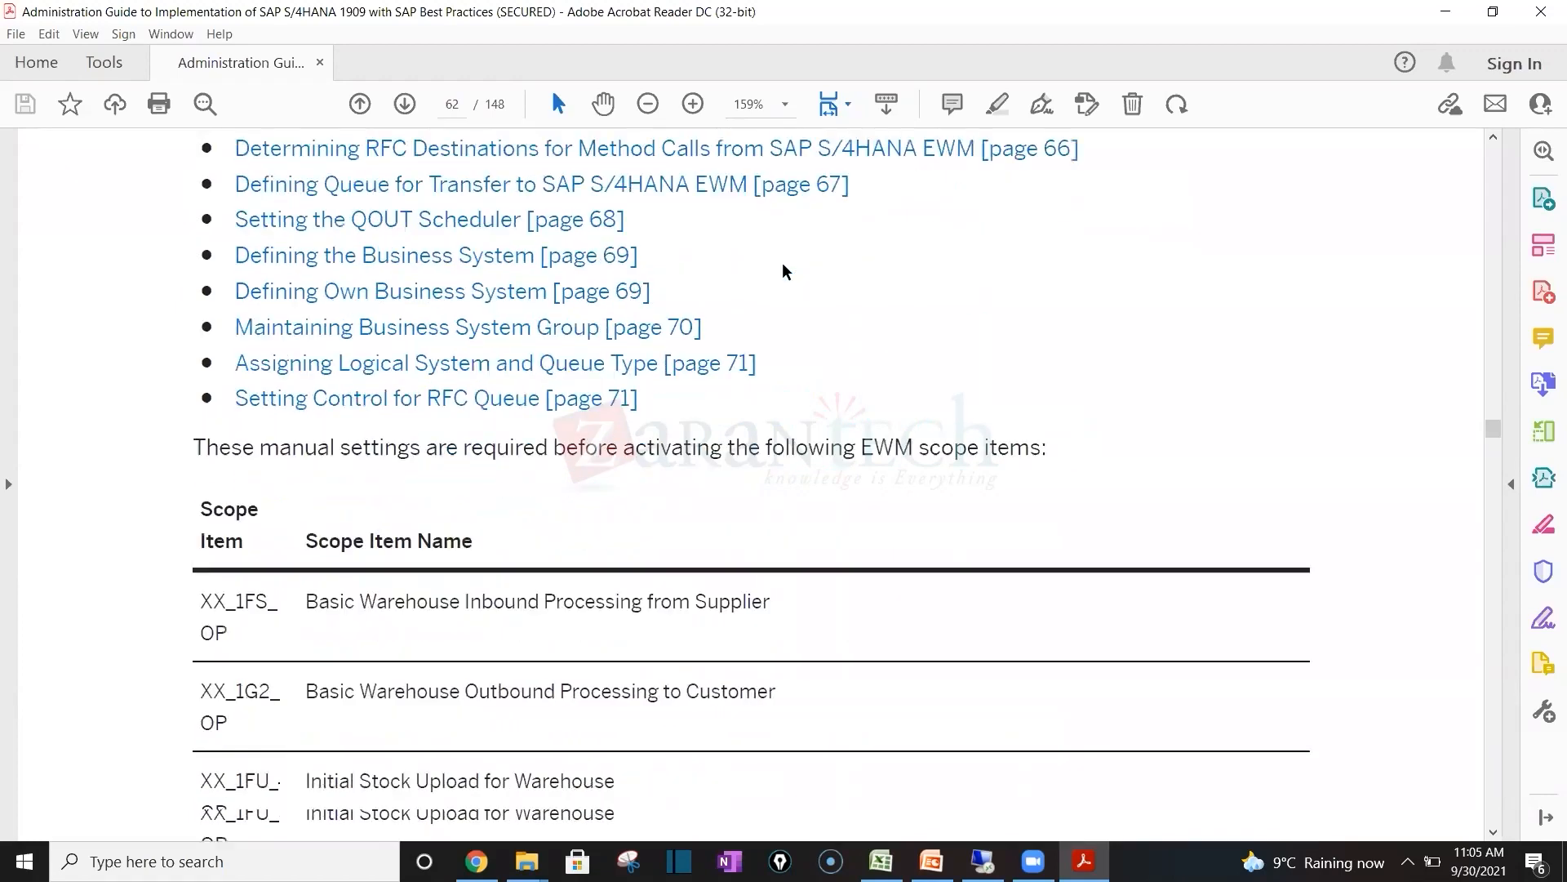
key(Down)
key(Down)
key(Down)
key(Down)
key(Down)
key(Down)
key(Down)
key(Down)
key(Down)
key(Down)
key(Down)
key(Down)
key(Down)
key(Down)
key(Down)
key(Down)
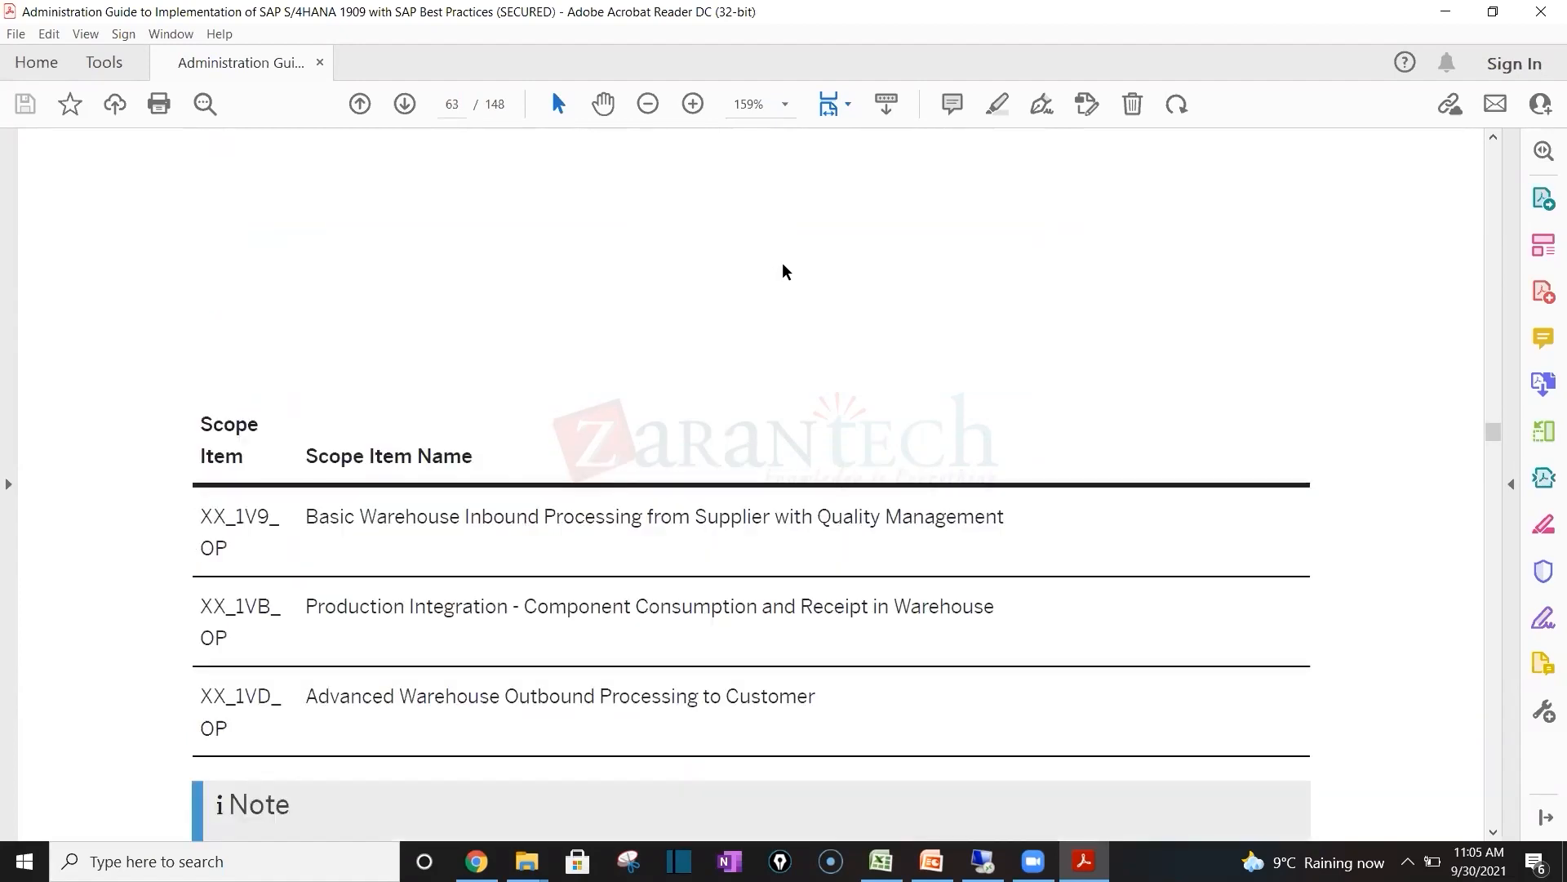
key(Down)
key(Down)
key(Down)
key(Down)
key(Down)
key(Down)
key(Down)
key(Down)
key(Down)
key(Down)
key(Down)
key(Down)
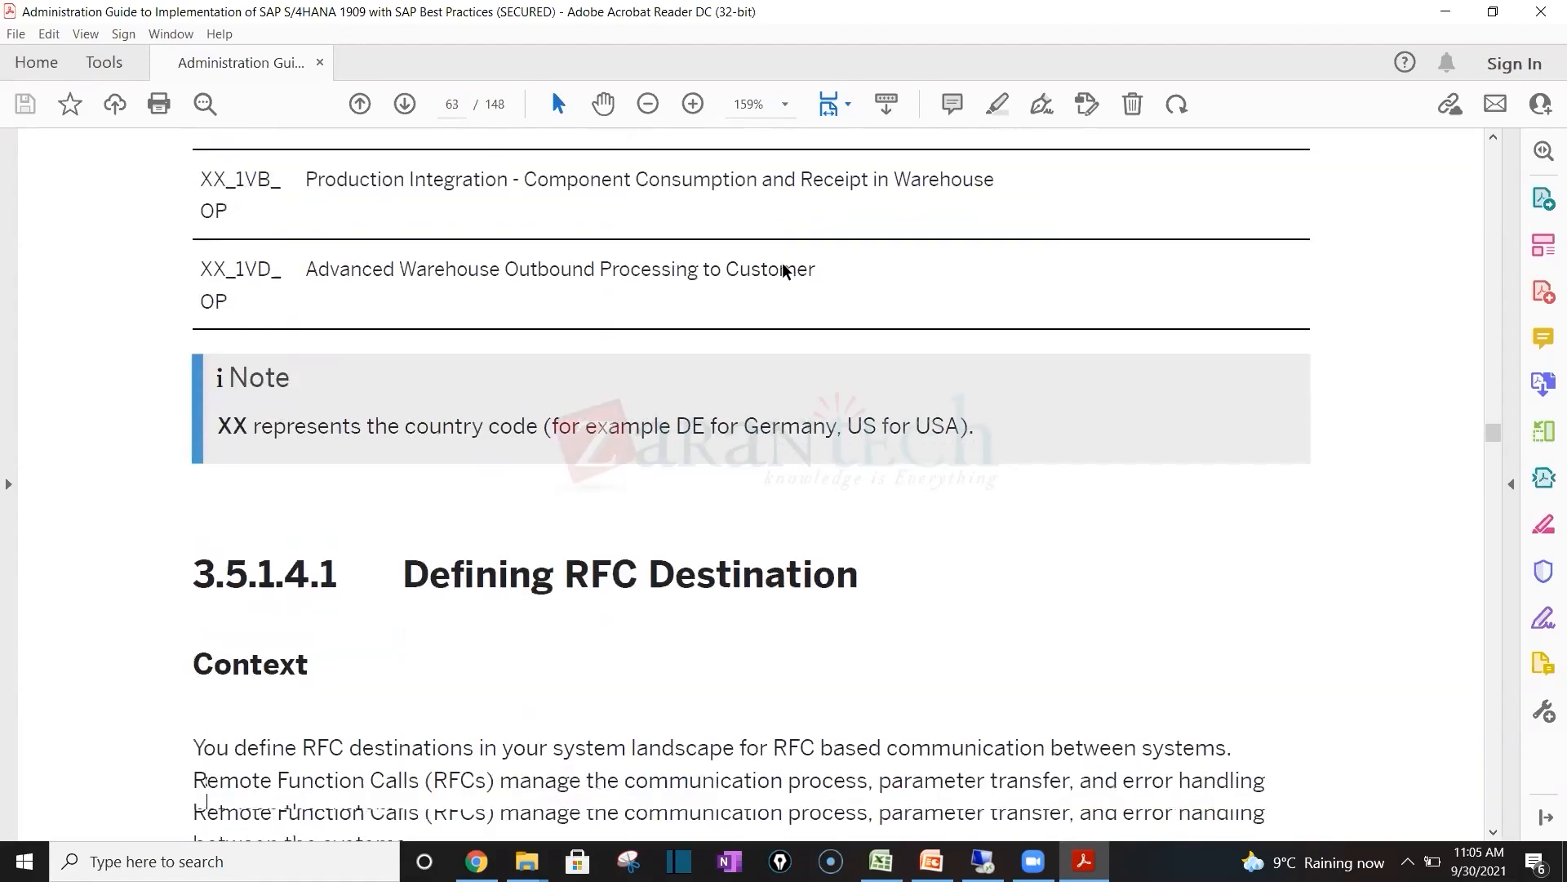
Step: Return to the list of pre-activation manual settings and highlight its introductory sentence and the word "scope" below the list
key(Up)
key(Up)
key(Up)
key(Up)
key(Up)
key(Up)
key(Up)
key(Up)
key(Up)
key(Up)
key(Up)
key(Up)
key(Up)
key(Up)
key(Up)
key(Up)
key(Up)
key(Up)
key(Up)
key(Up)
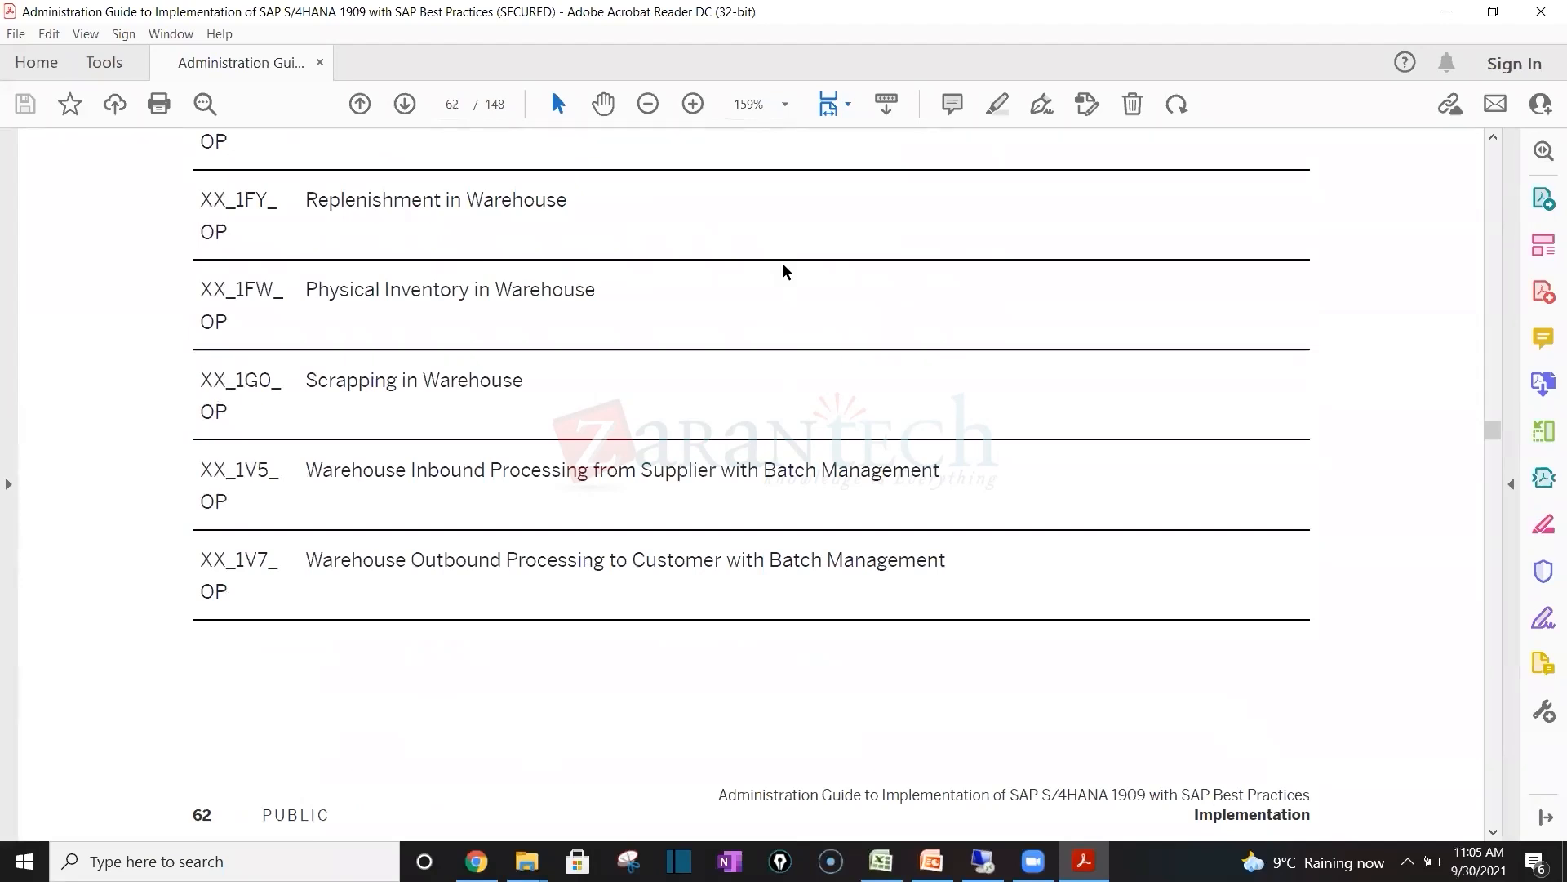
key(Up)
key(Up)
key(Up)
key(Up)
key(Up)
key(Up)
key(Up)
key(Up)
key(Up)
key(Up)
key(Up)
key(Up)
key(Up)
key(Up)
key(Up)
key(Up)
key(Up)
key(Up)
key(Up)
key(Up)
key(Up)
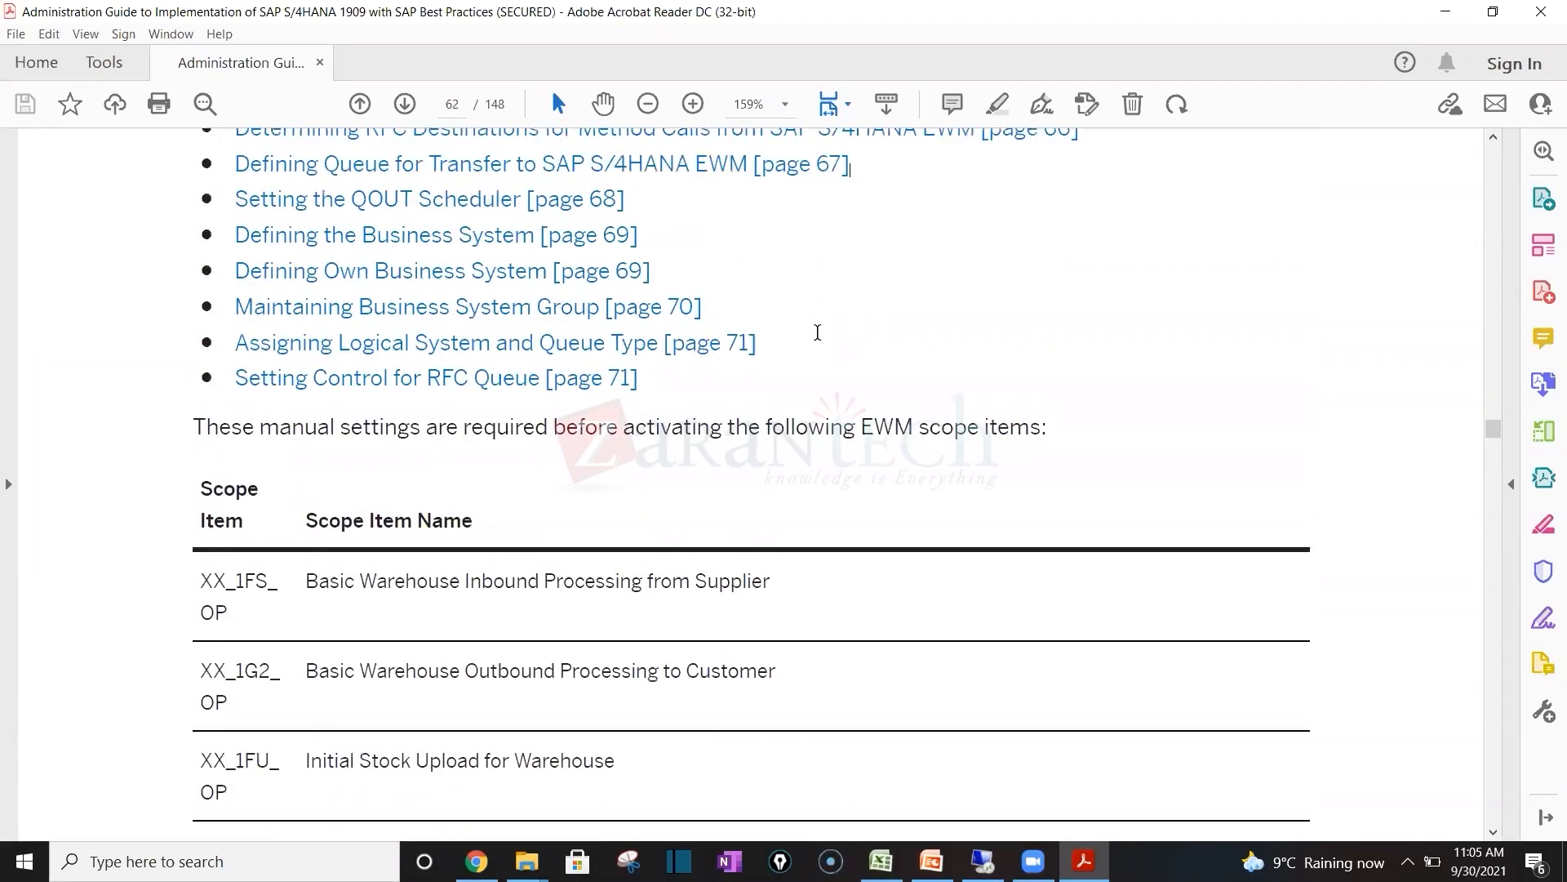
key(Up)
key(Up)
key(Up)
key(Up)
key(Up)
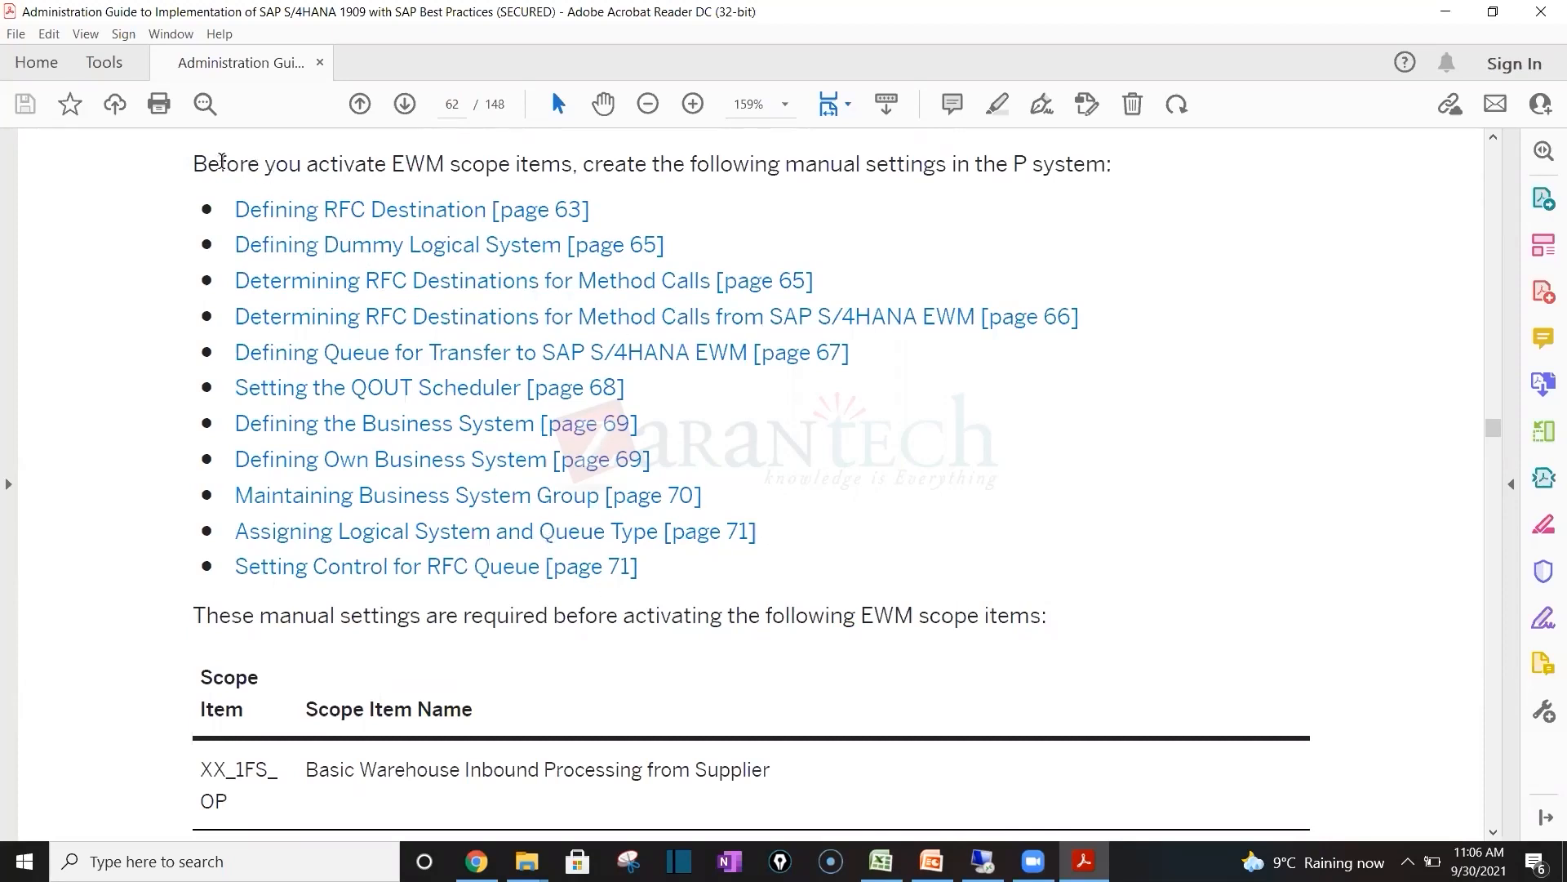
drag(194, 163, 1126, 169)
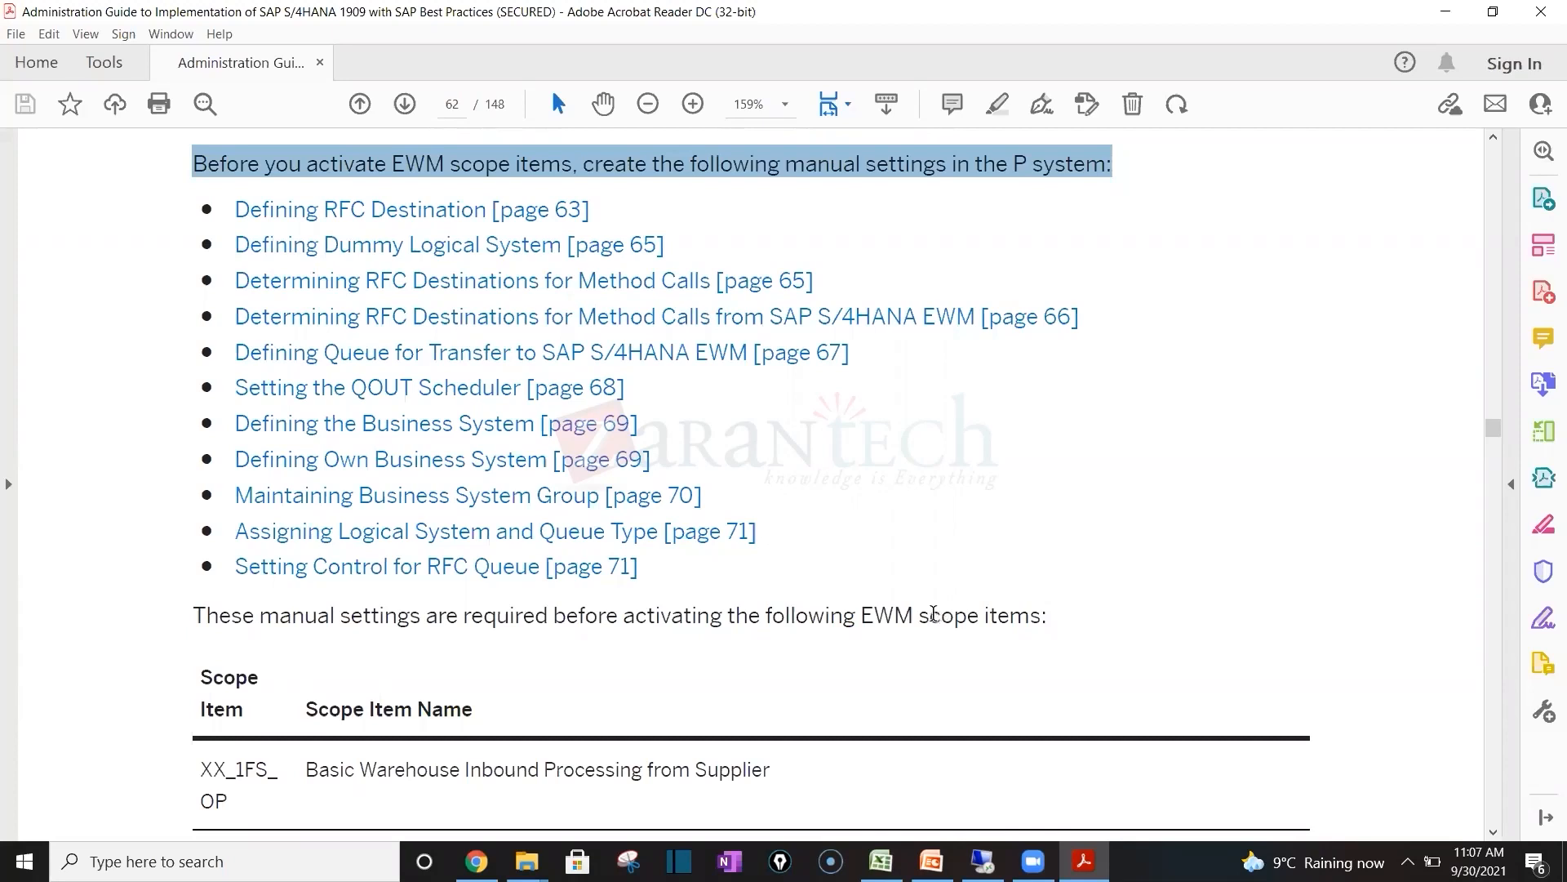
drag(920, 614, 972, 617)
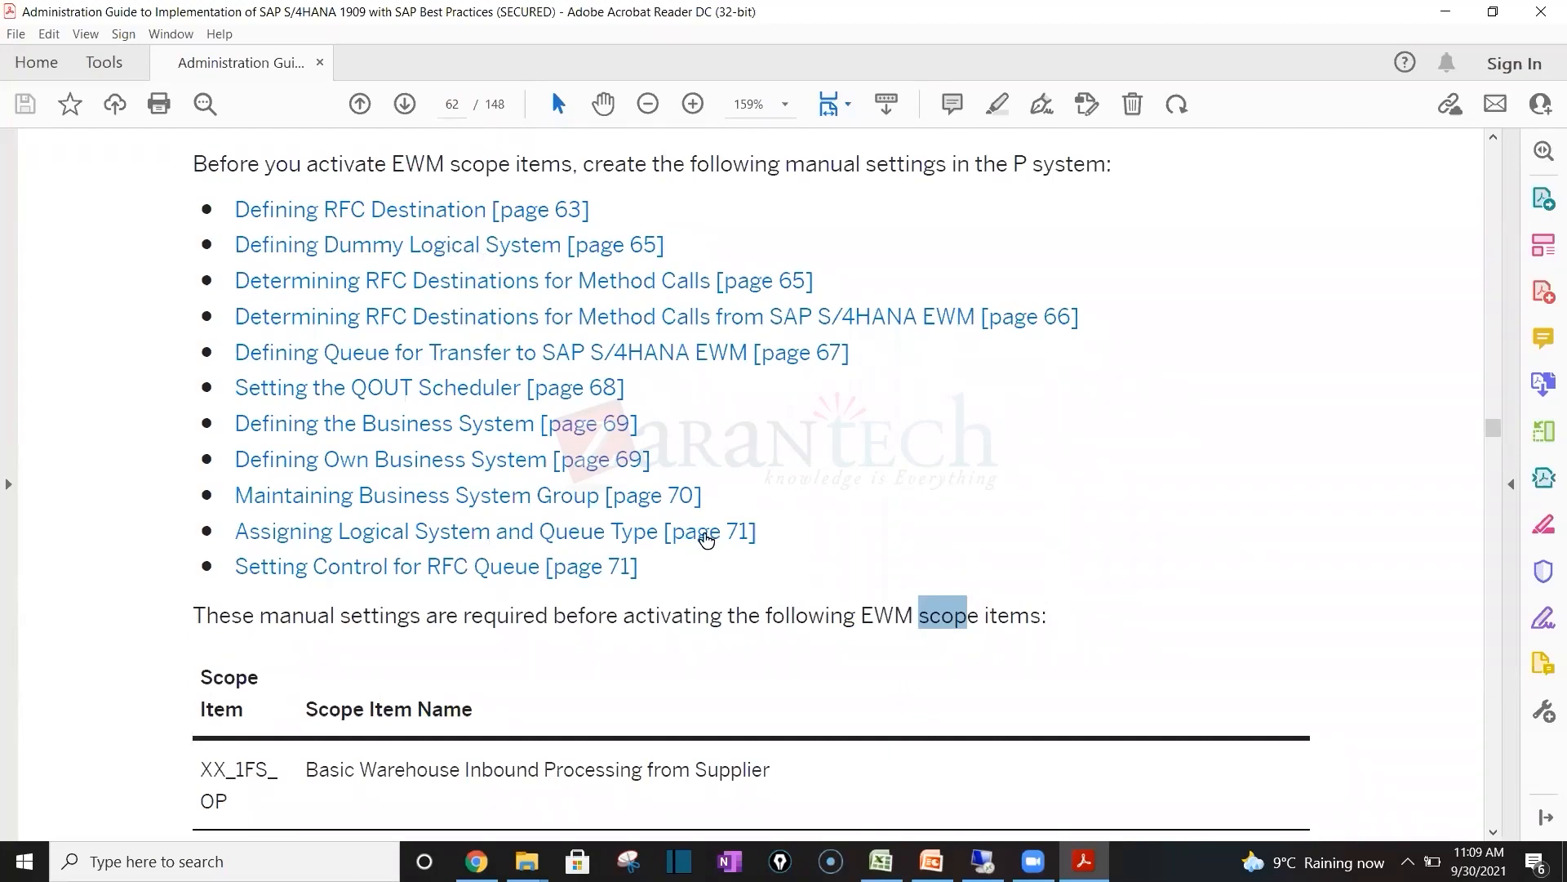
Step: Switch to the 1934H Warehouse Datasheet workbook in Excel
click(882, 861)
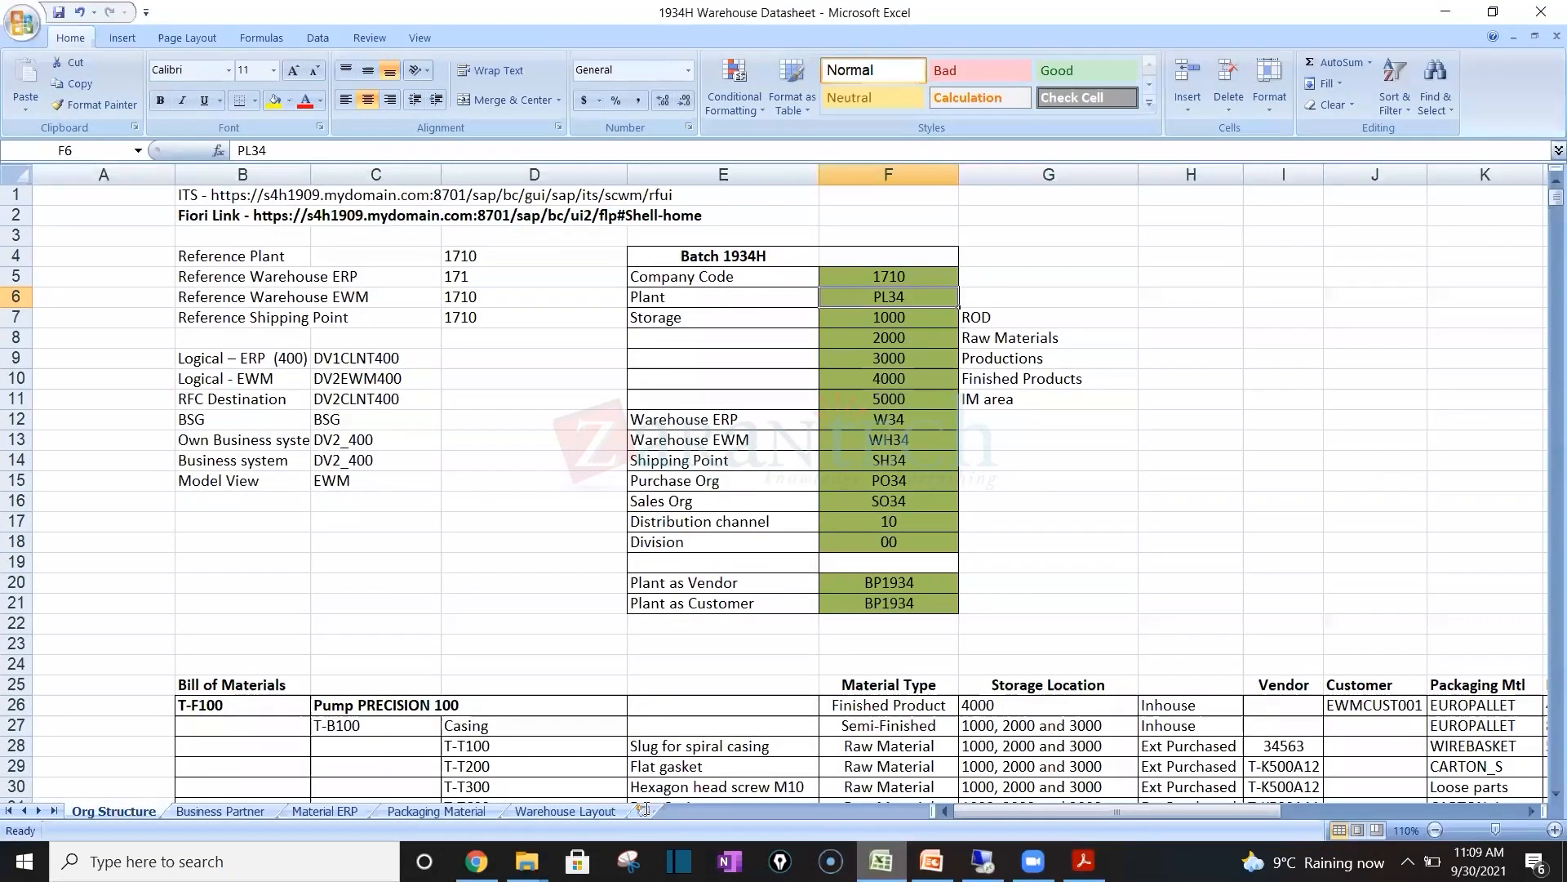
Step: Add a new worksheet after Warehouse Layout and name it "Unit 1"
click(647, 808)
double_click(646, 808)
text(Unit 1)
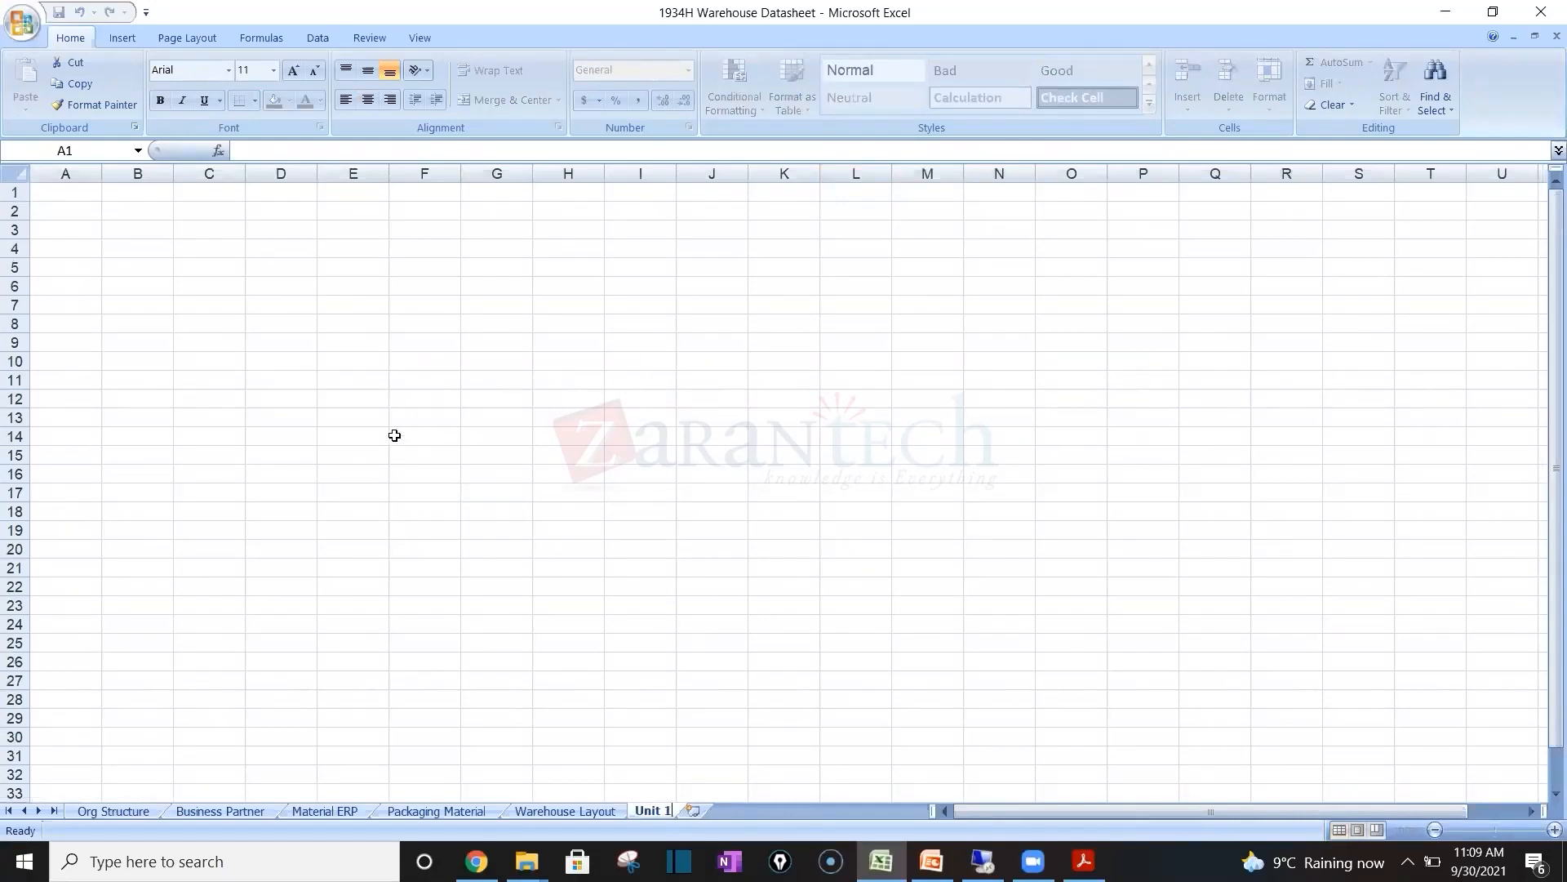
Step: Enter the heading "Decentralised" in cell D8 of the Unit 1 sheet
click(304, 318)
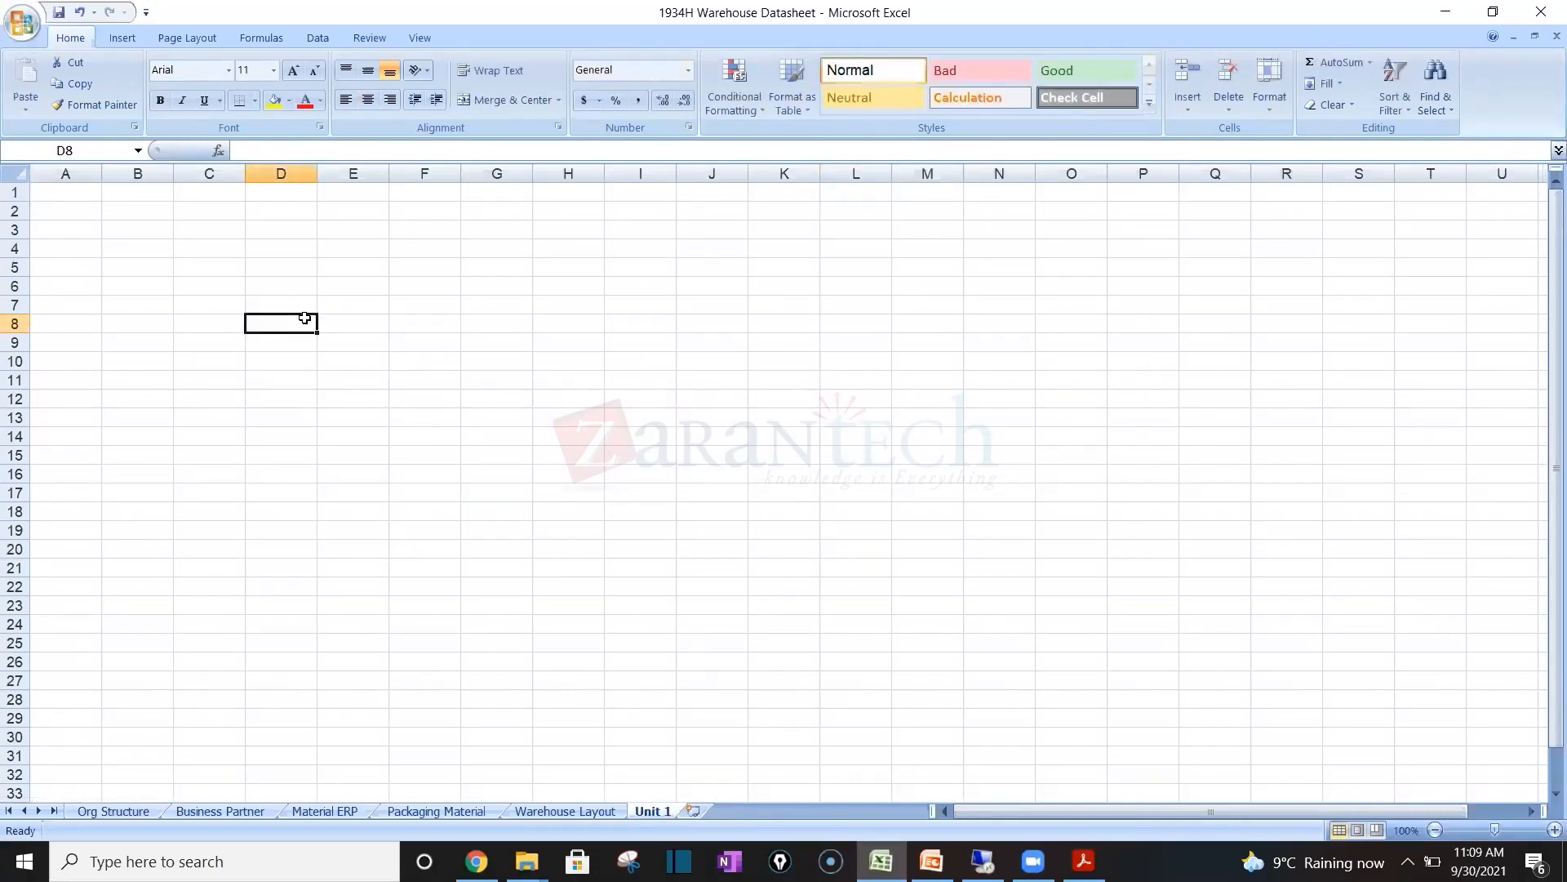
text(Decentra;o)
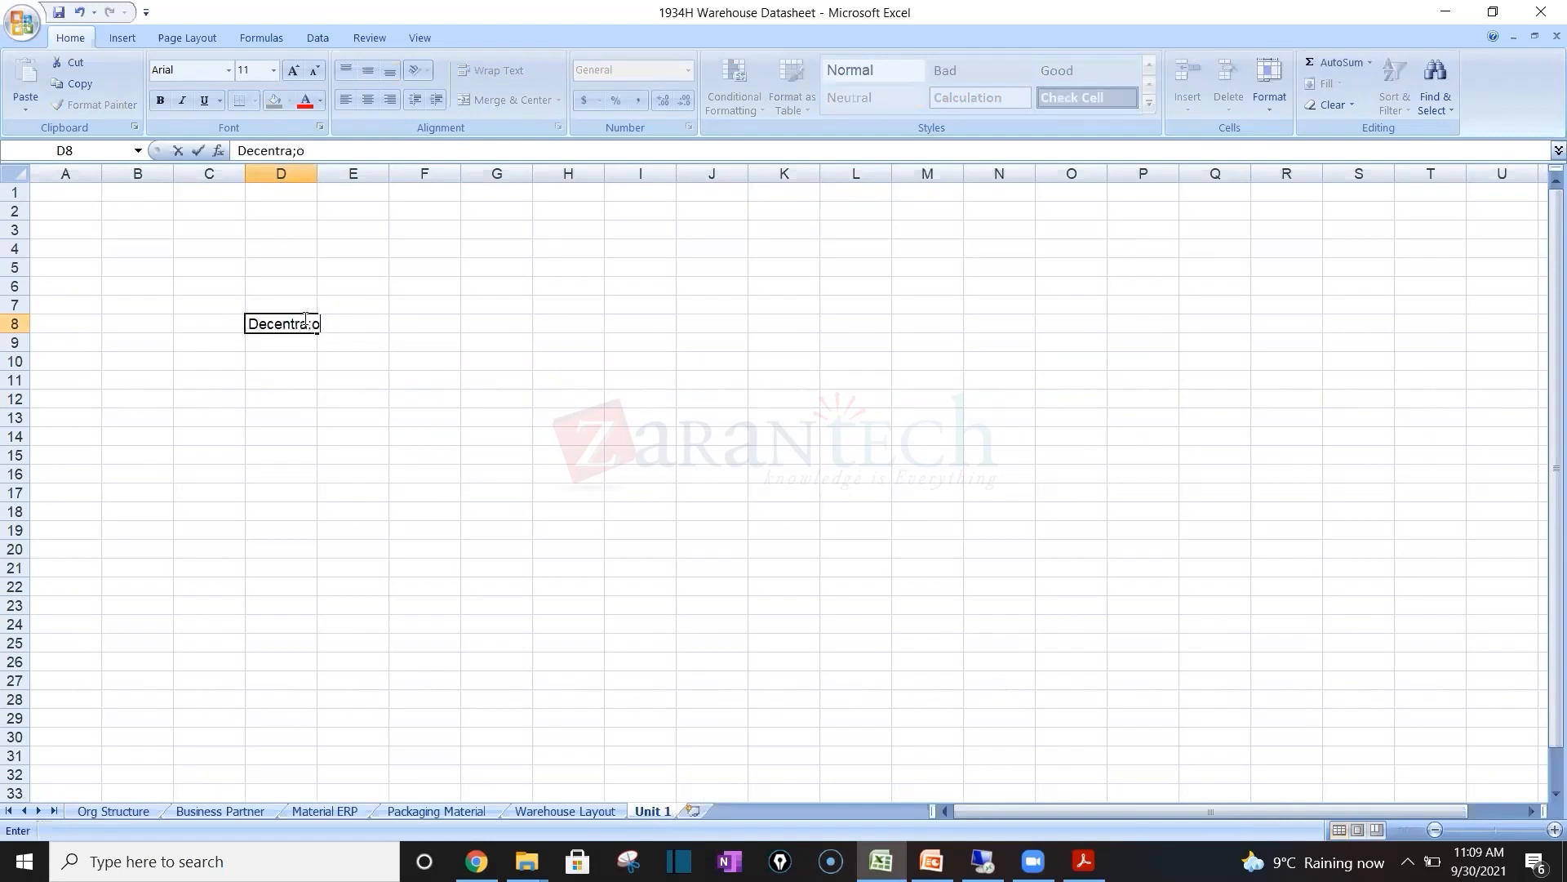
key(BackSpace)
key(BackSpace)
text(lised)
key(Return)
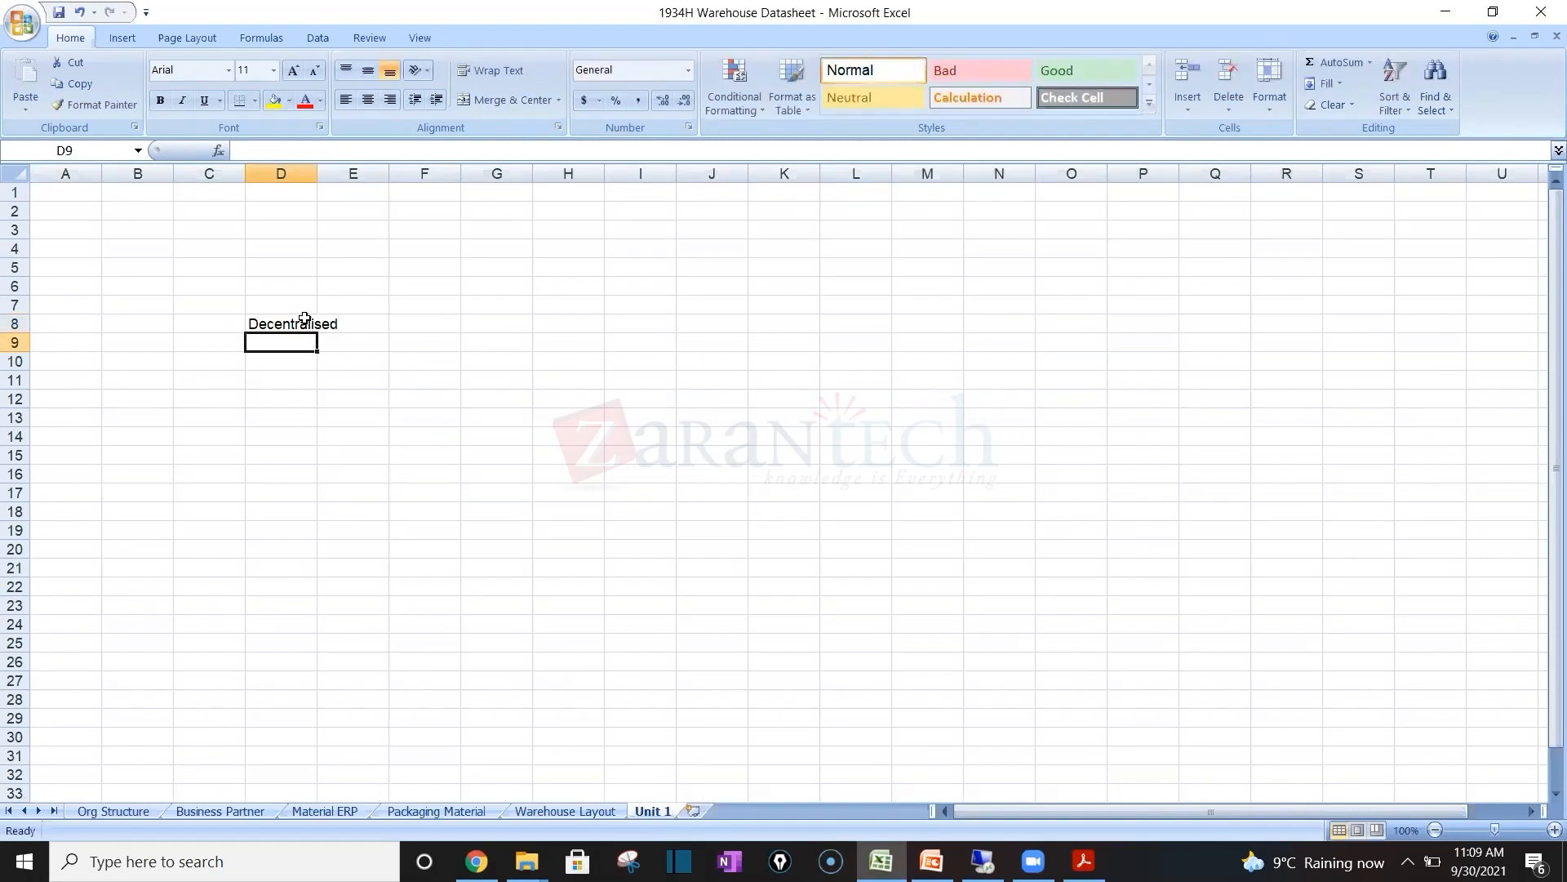
Step: Label the two systems below the heading, with "ERP" in D9 and "EWM" in G9
text(E)
key(BackSpace)
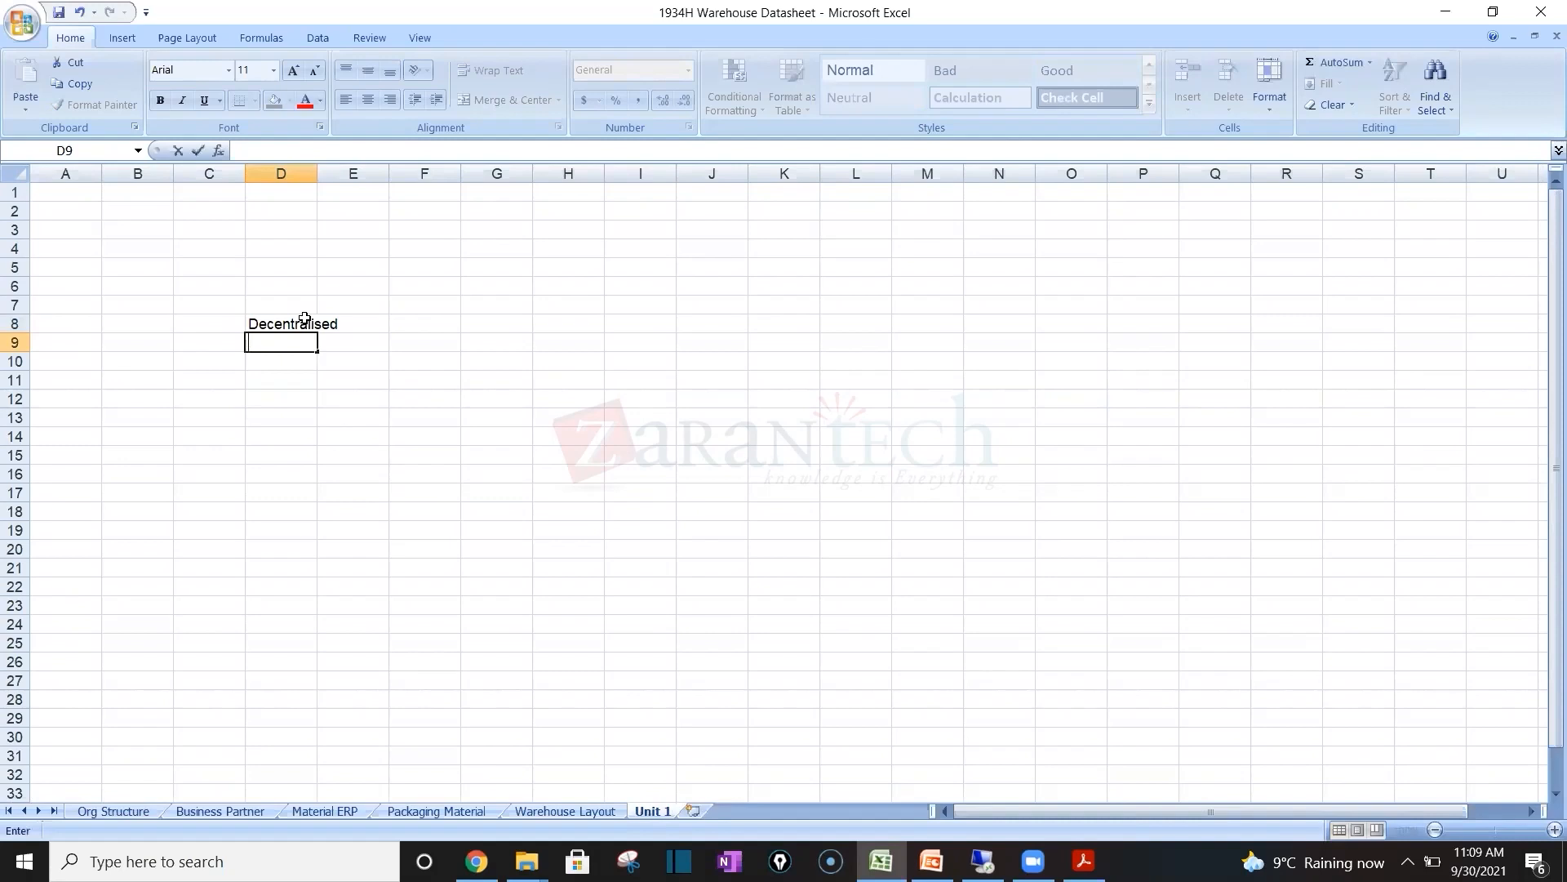
text(ERP)
key(Tab)
key(Tab)
key(Tab)
text(EWM)
key(Return)
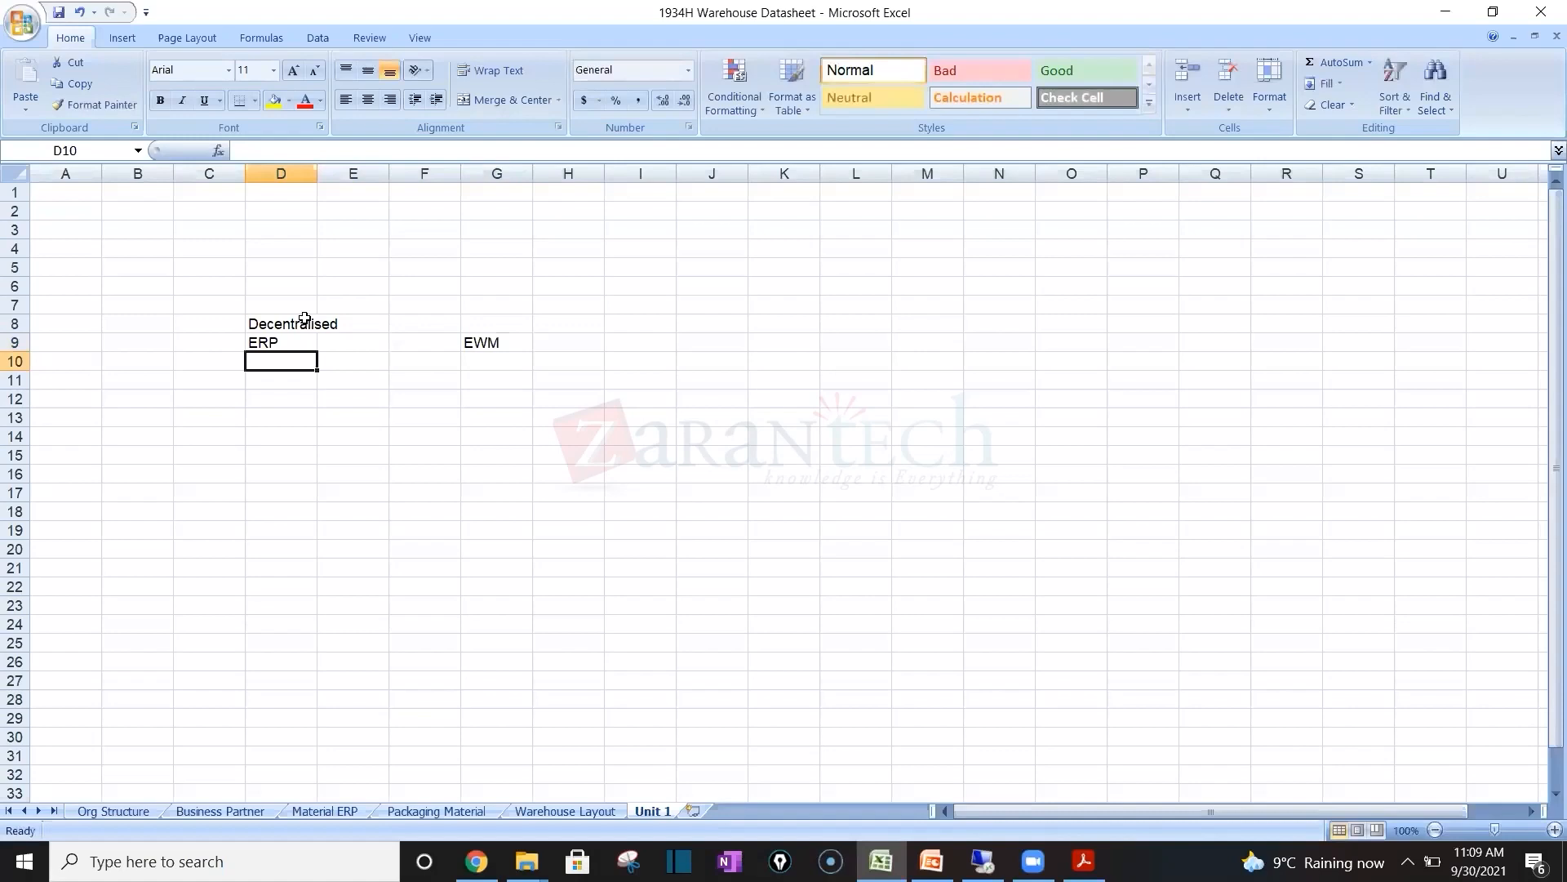
Step: Enter "Logical System A" under ERP in cell D10
text(Logisical)
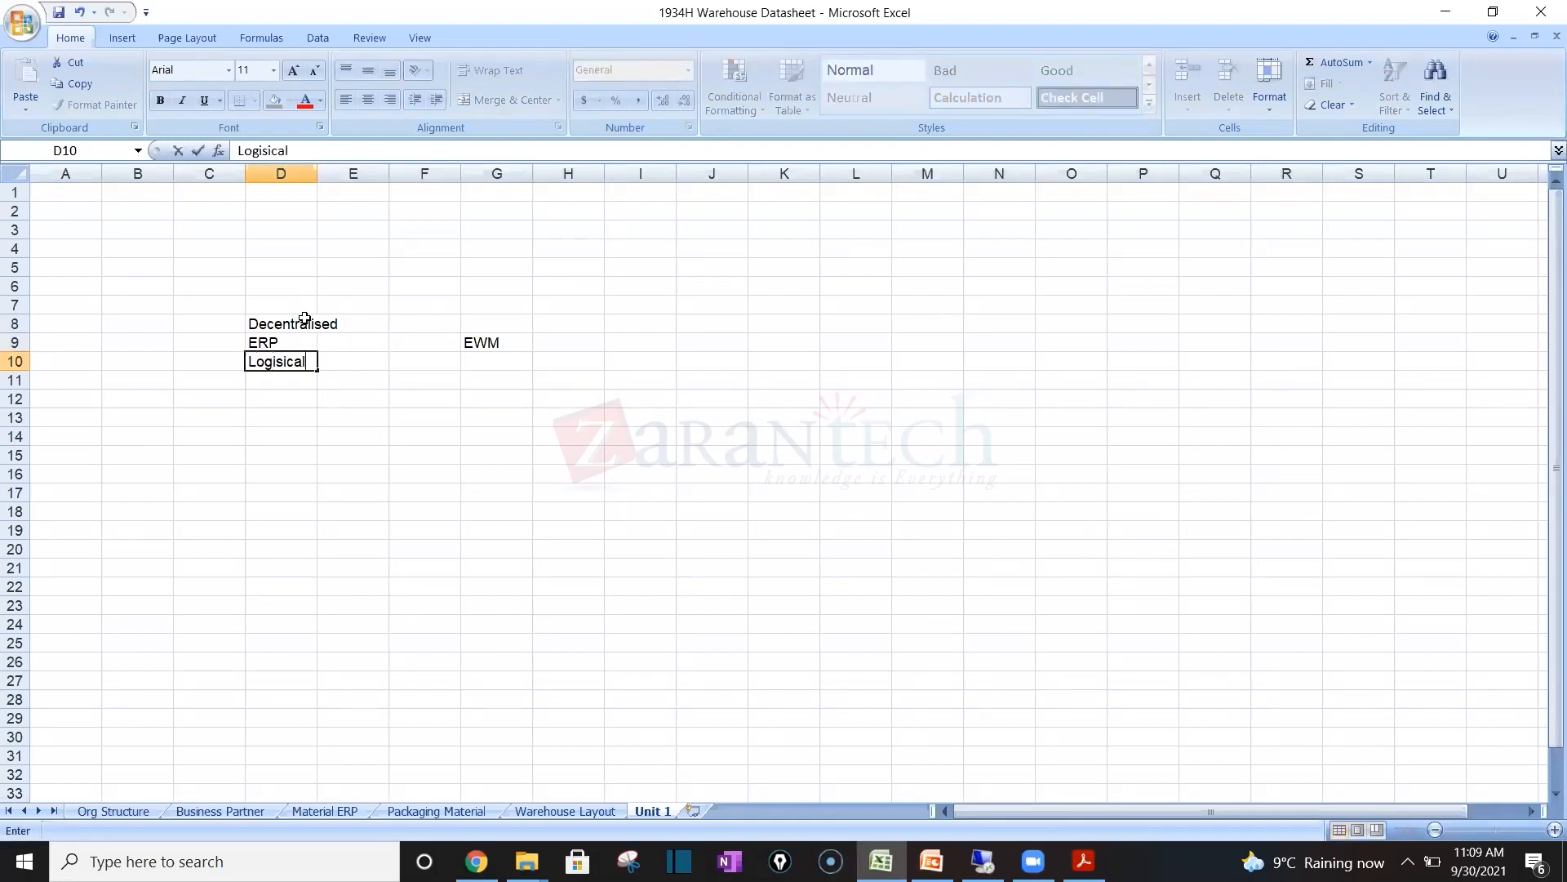
key(BackSpace)
key(BackSpace)
key(BackSpace)
key(BackSpace)
key(BackSpace)
text(ca;)
text(l Sys)
text(tem A)
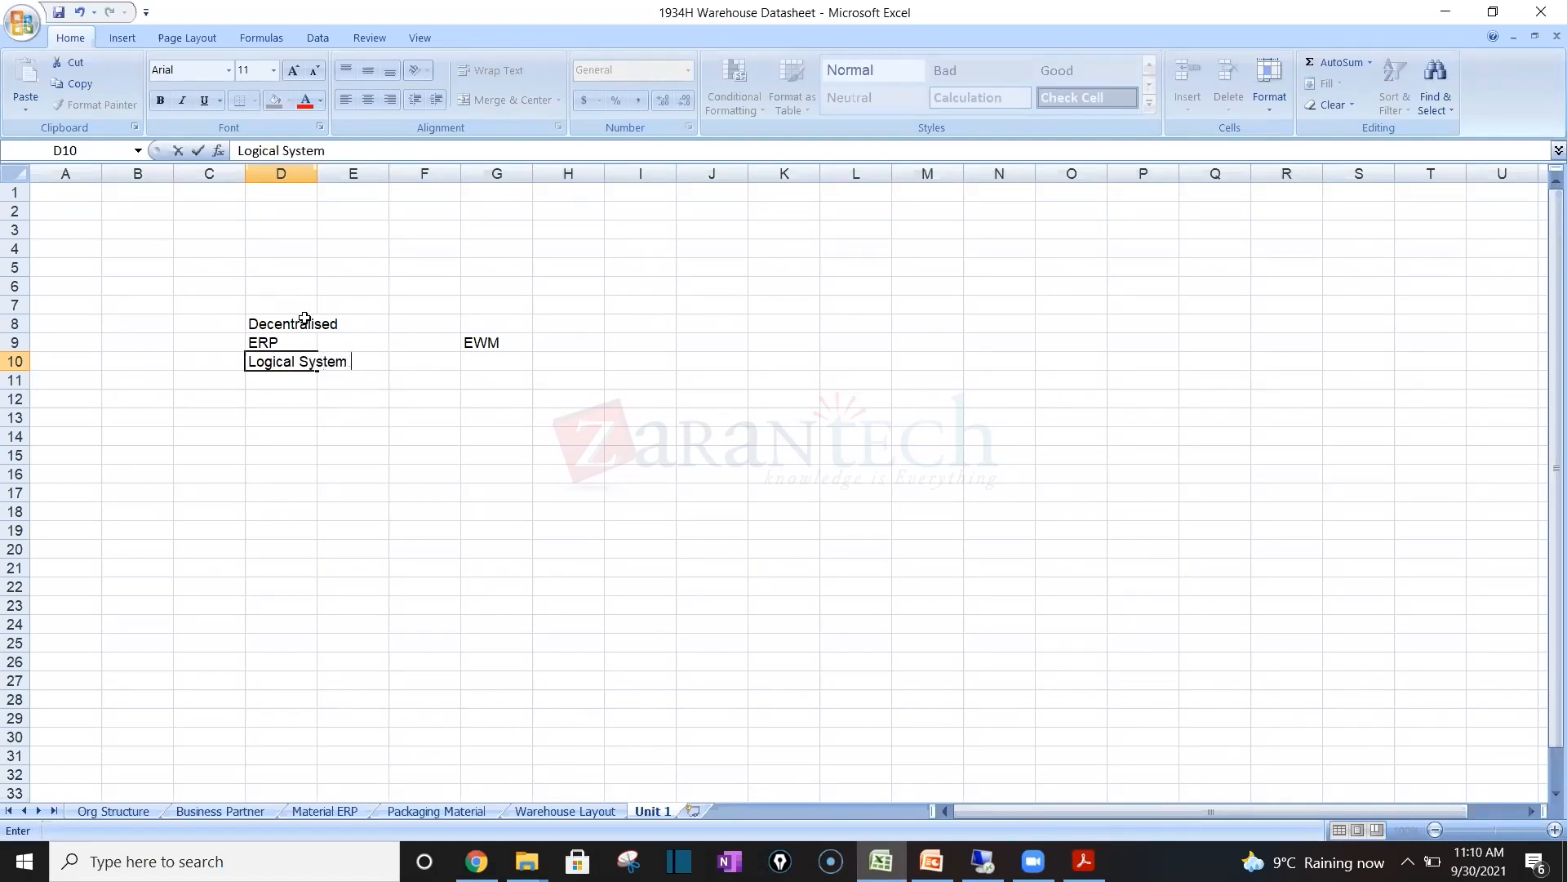
Step: Enter "Logical System B" under EWM in cell G10
key(Tab)
key(Tab)
key(Tab)
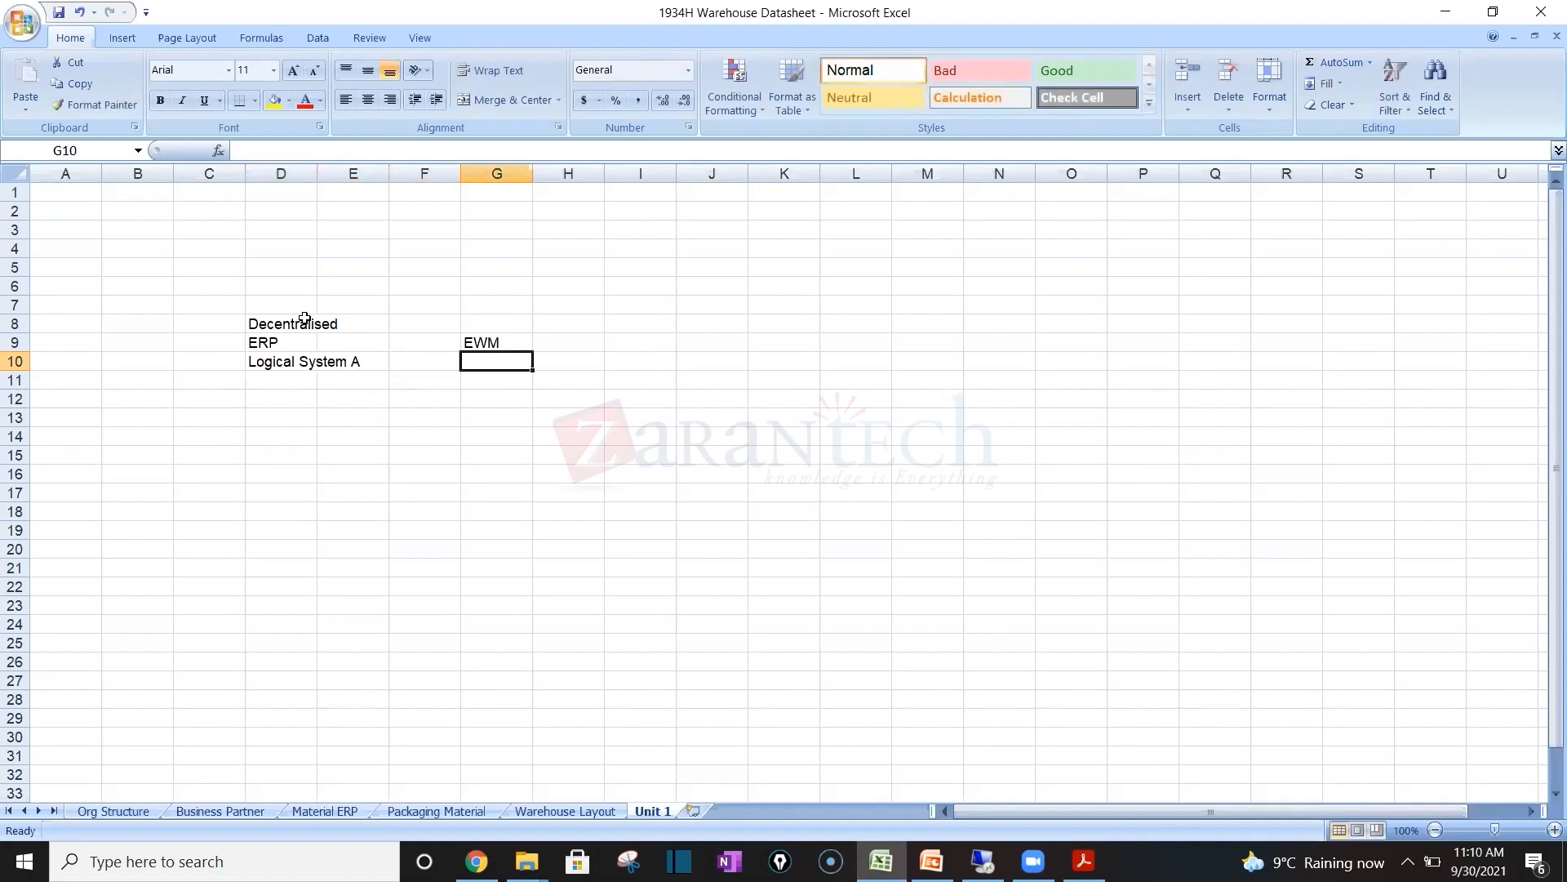
text(Logica)
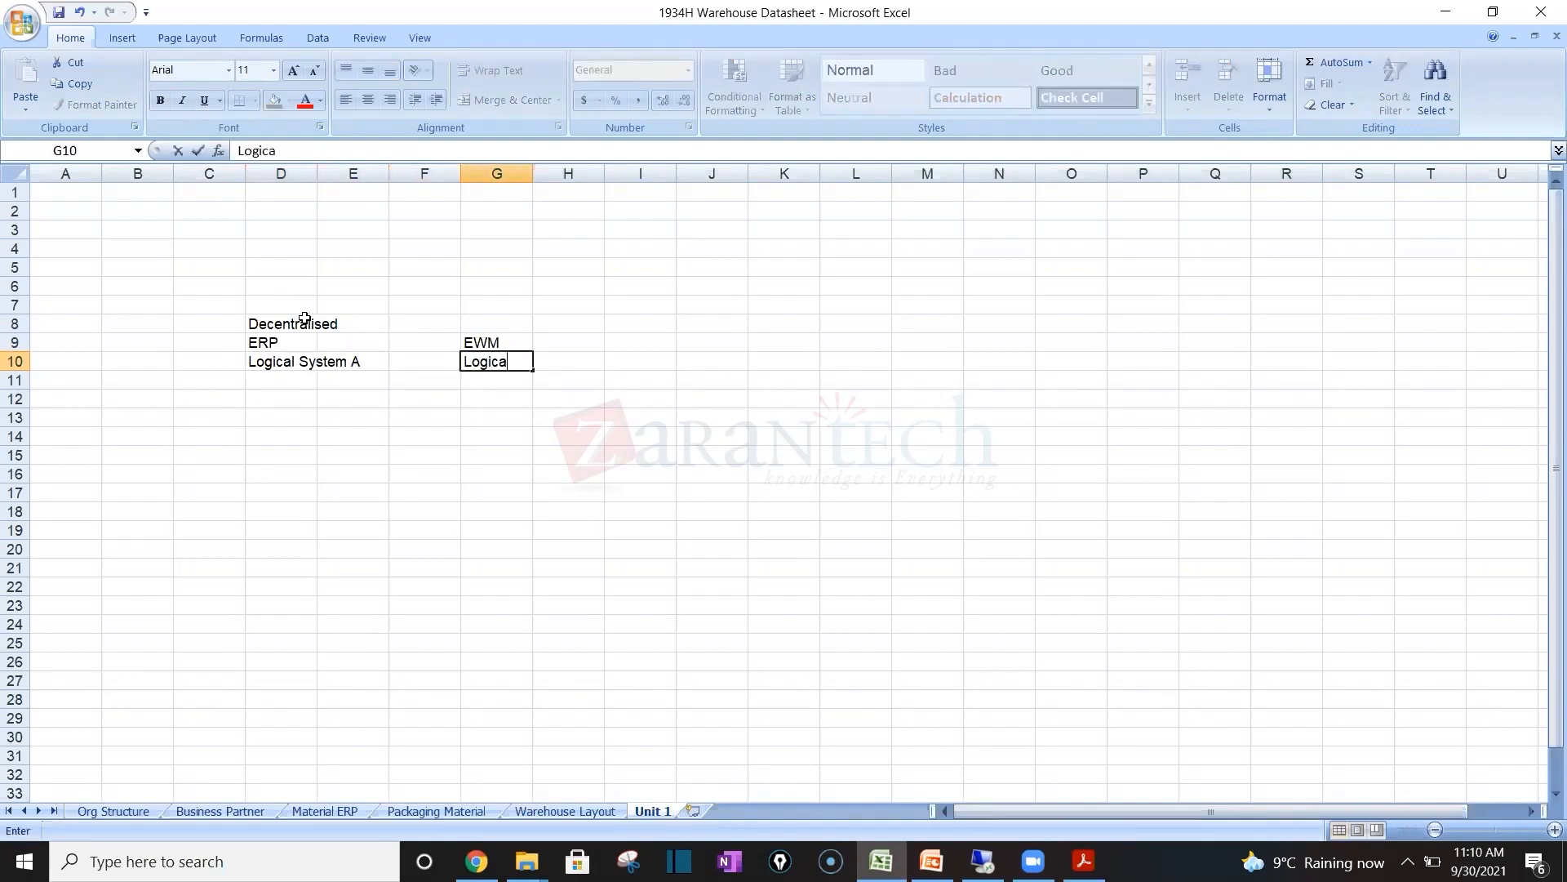
text(l)
key(BackSpace)
key(BackSpace)
text(al System B)
key(Return)
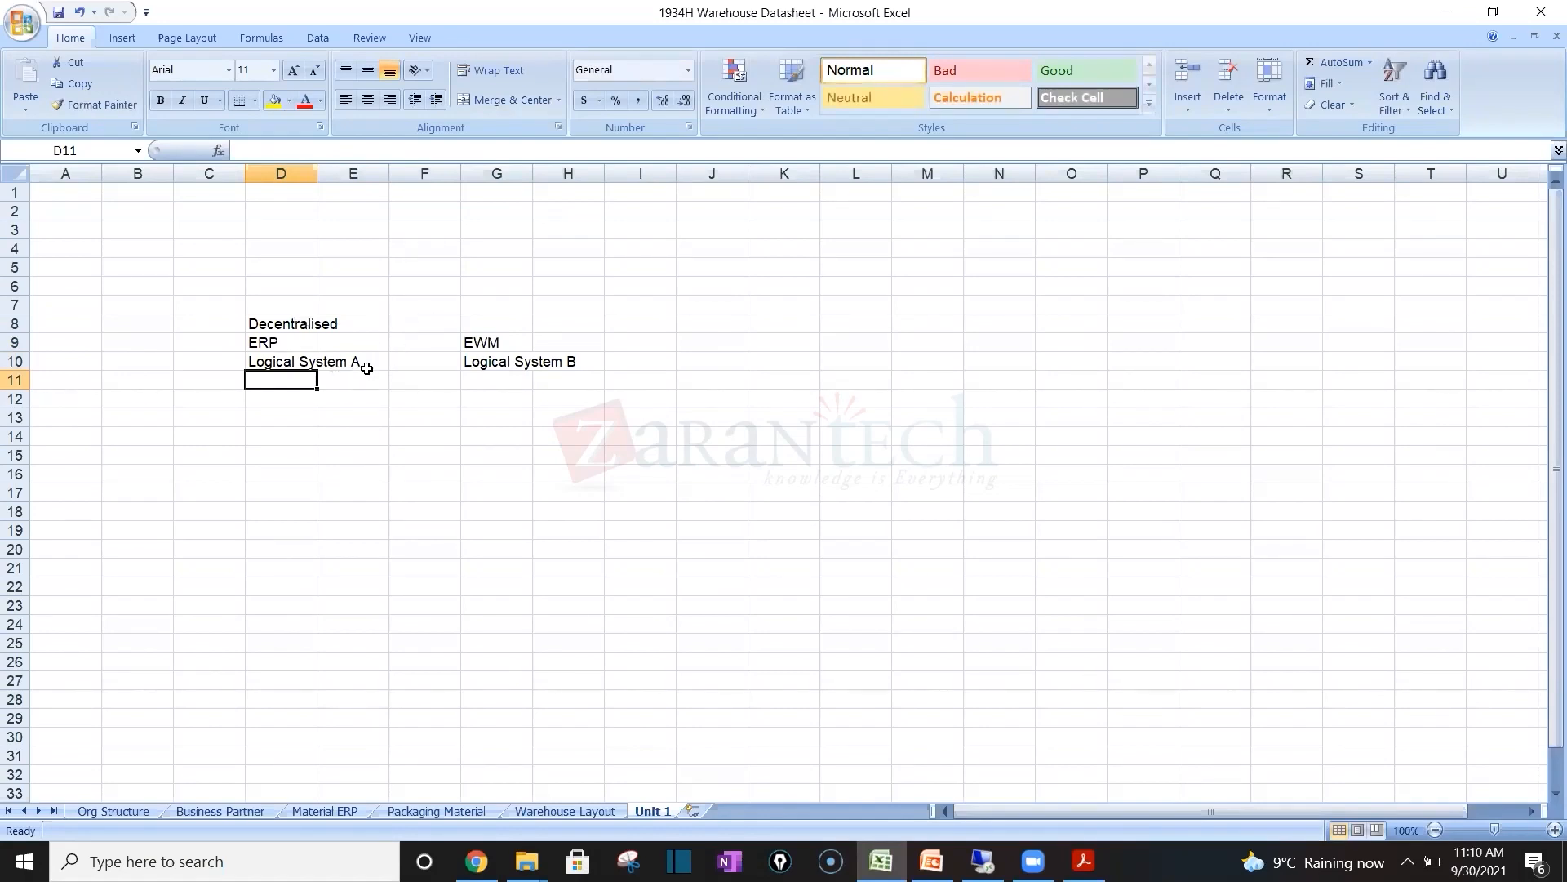
Step: Highlight the ERP cells, the EWM cells and the whole block D8:G10 to point out the decentralised setup
drag(307, 341, 299, 488)
drag(488, 344, 517, 523)
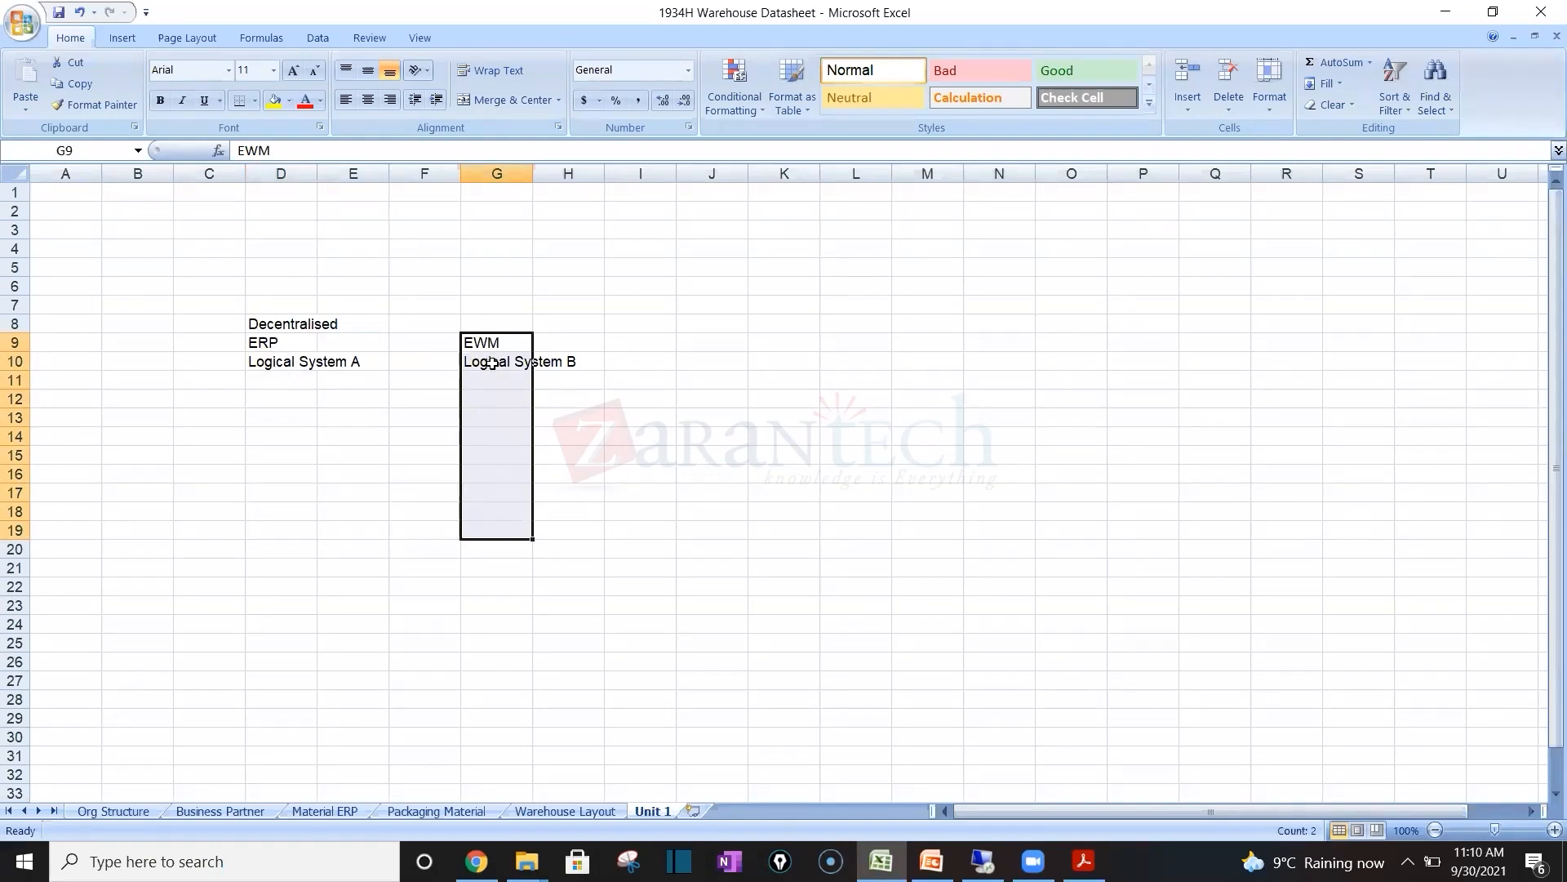
click(506, 383)
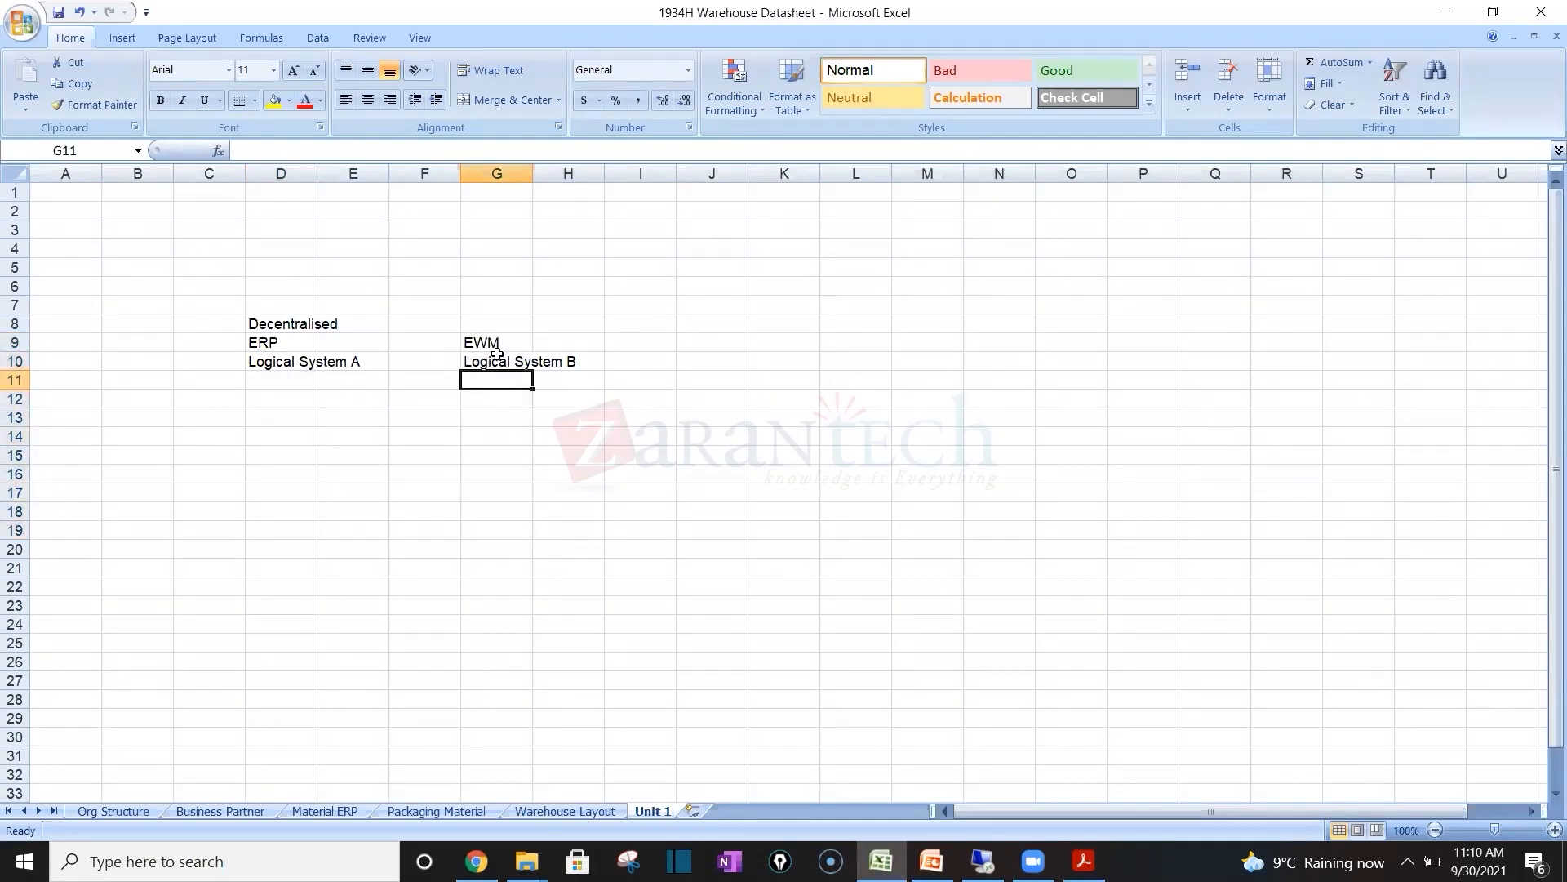
click(493, 354)
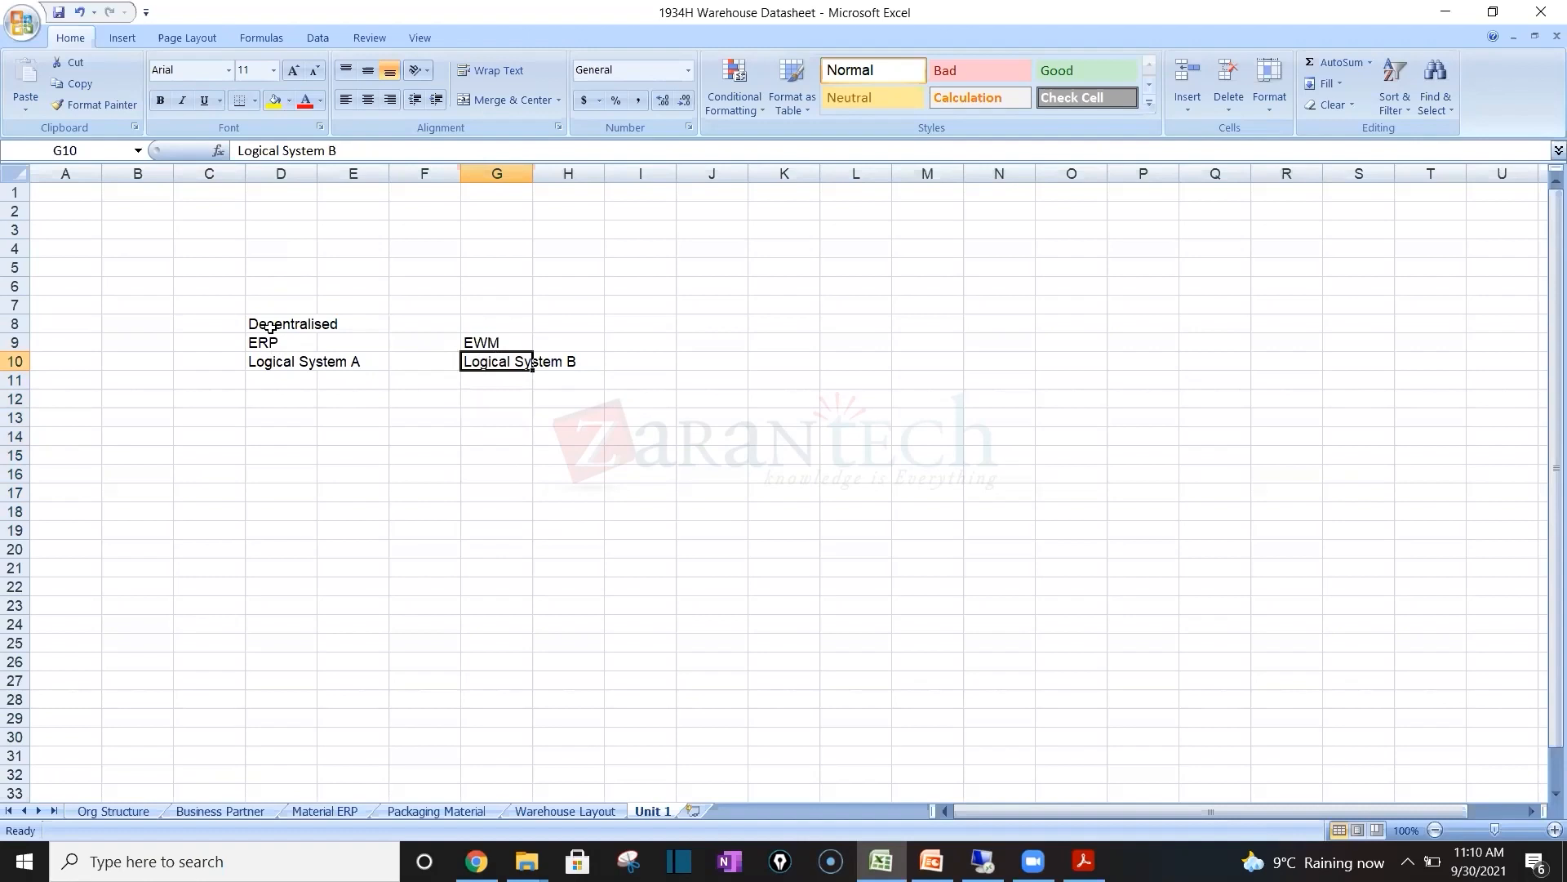
drag(270, 327, 523, 364)
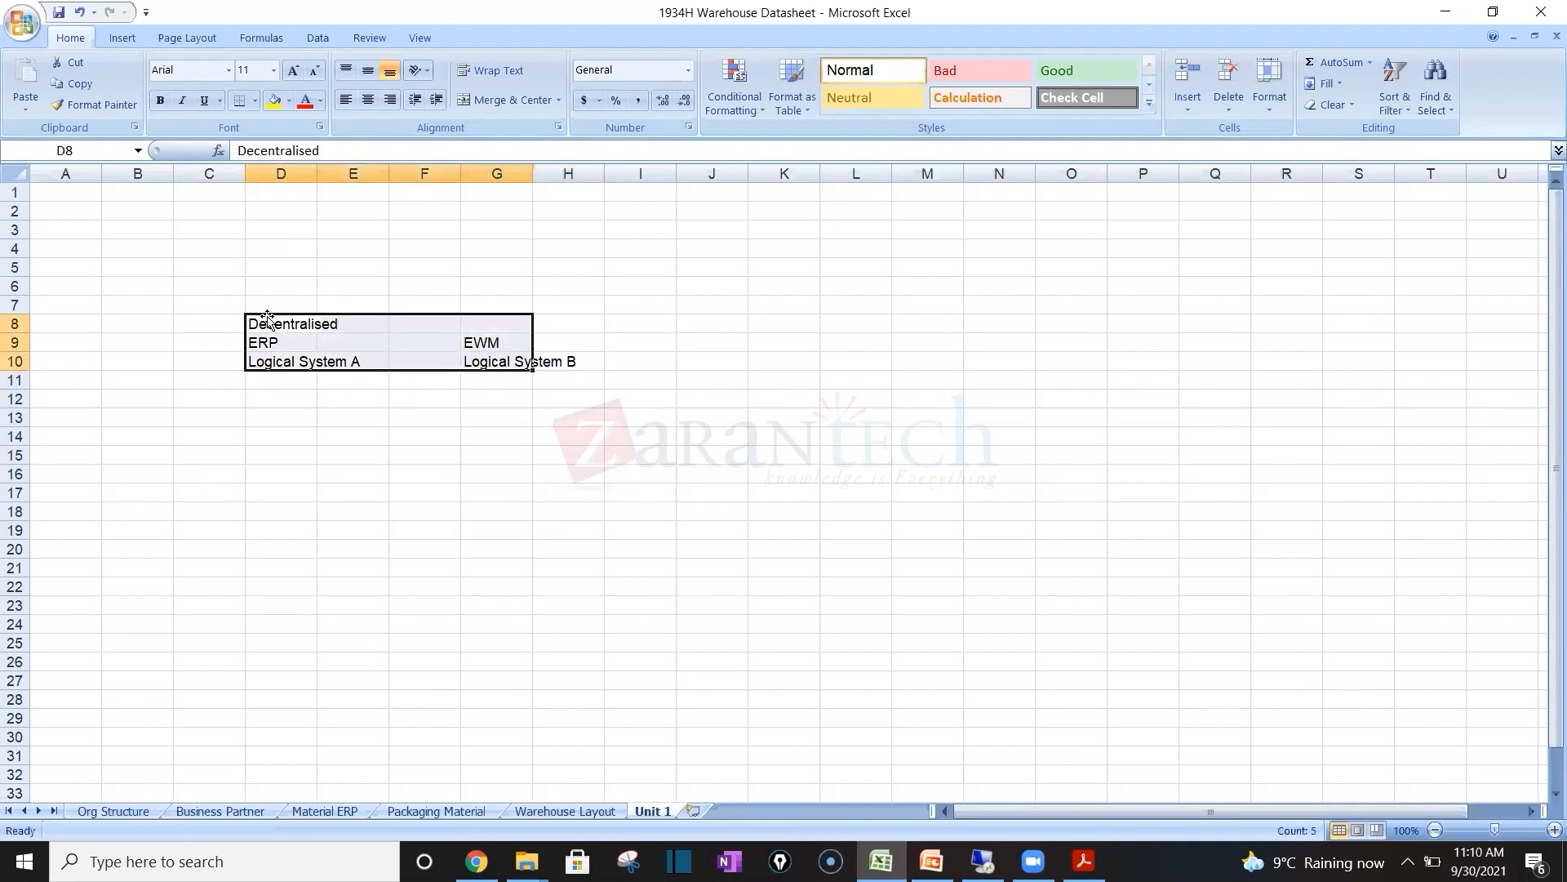
click(315, 493)
Step: Replace the heading in cell D8 with "Embedded"
click(275, 319)
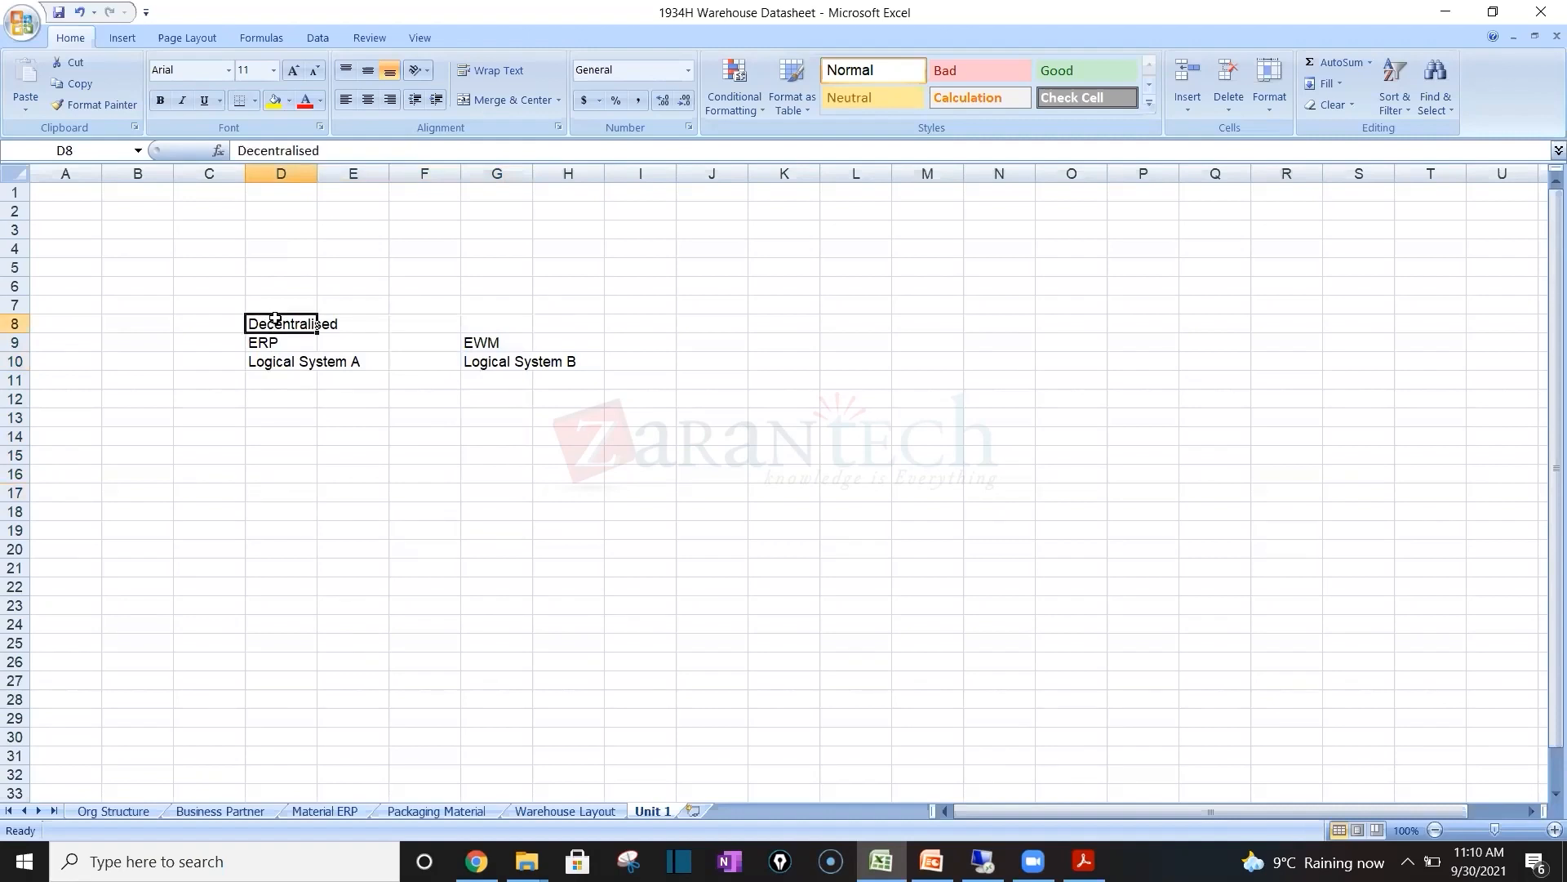
text(Em)
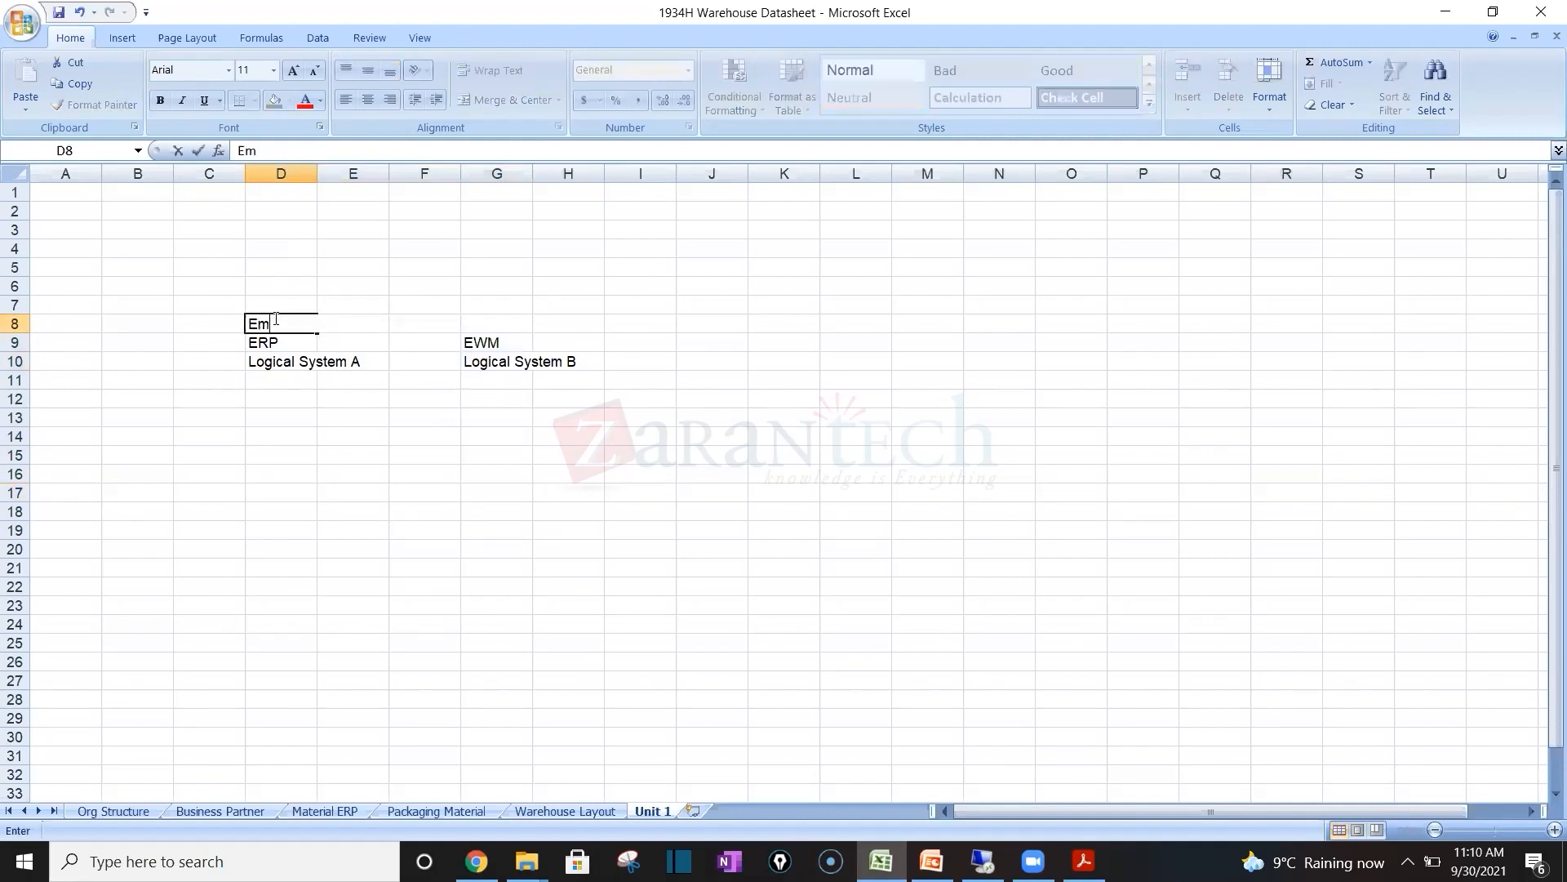
text(bedded)
click(287, 362)
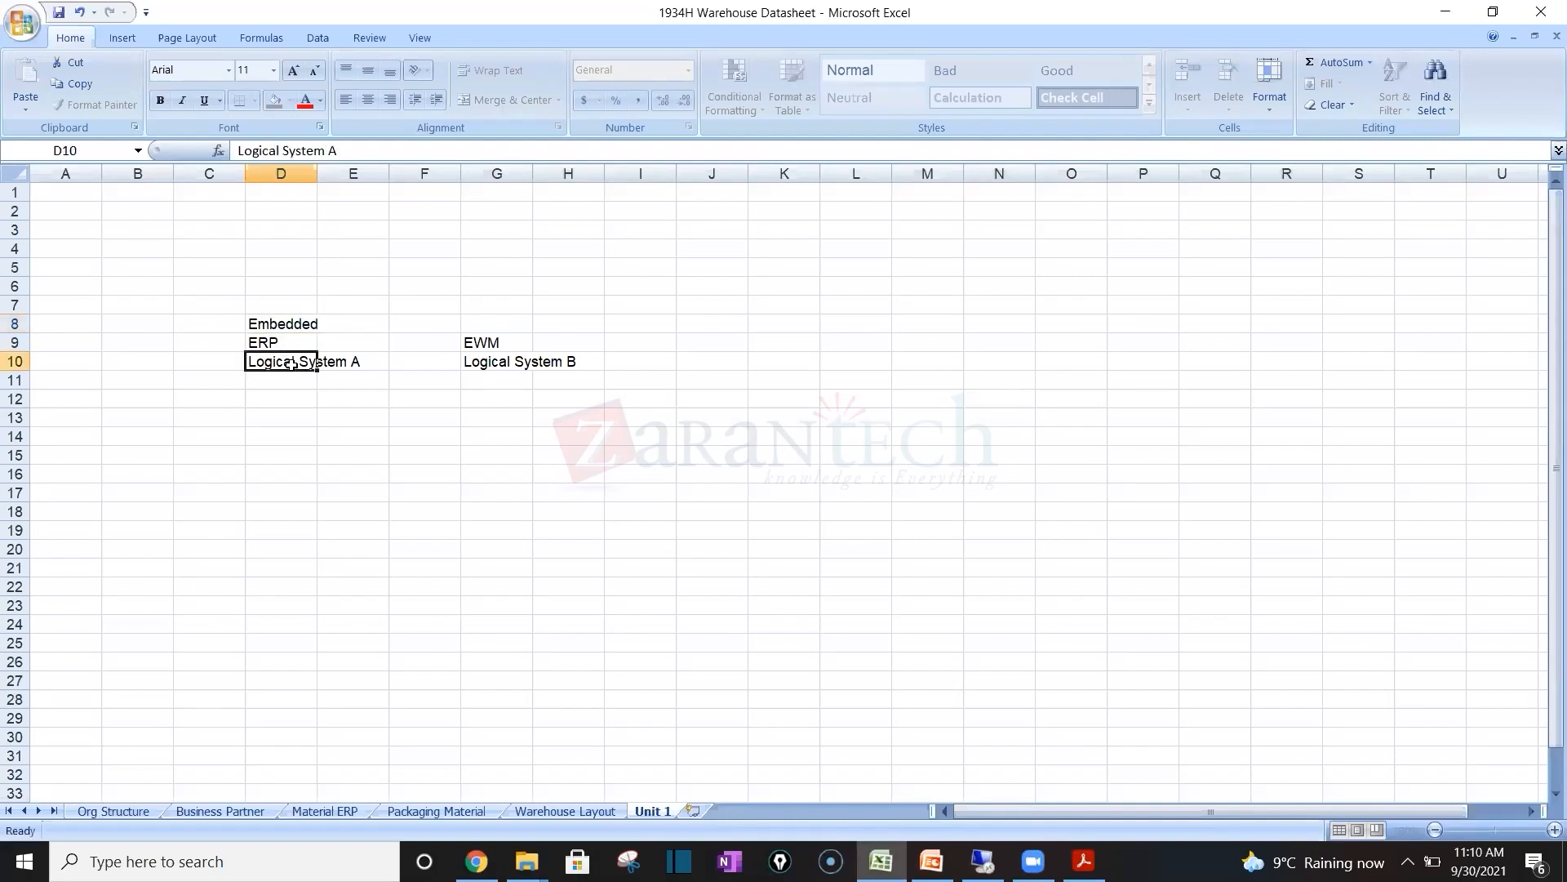
Step: Change the EWM entry in cell G10 to "Dummy Logical System B"
click(490, 360)
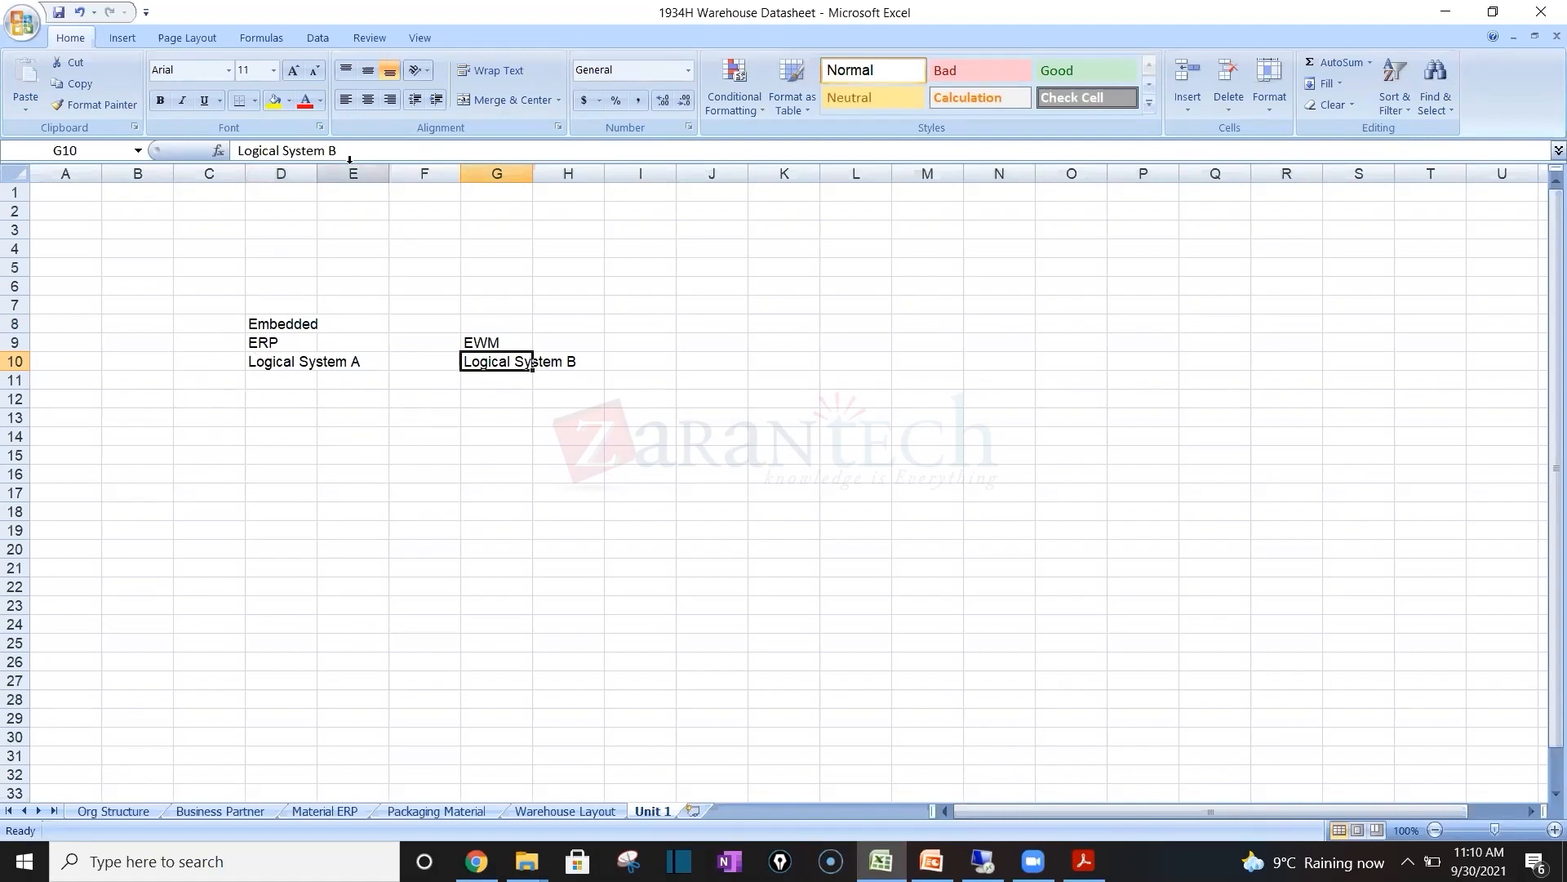
click(237, 150)
text(Dummy)
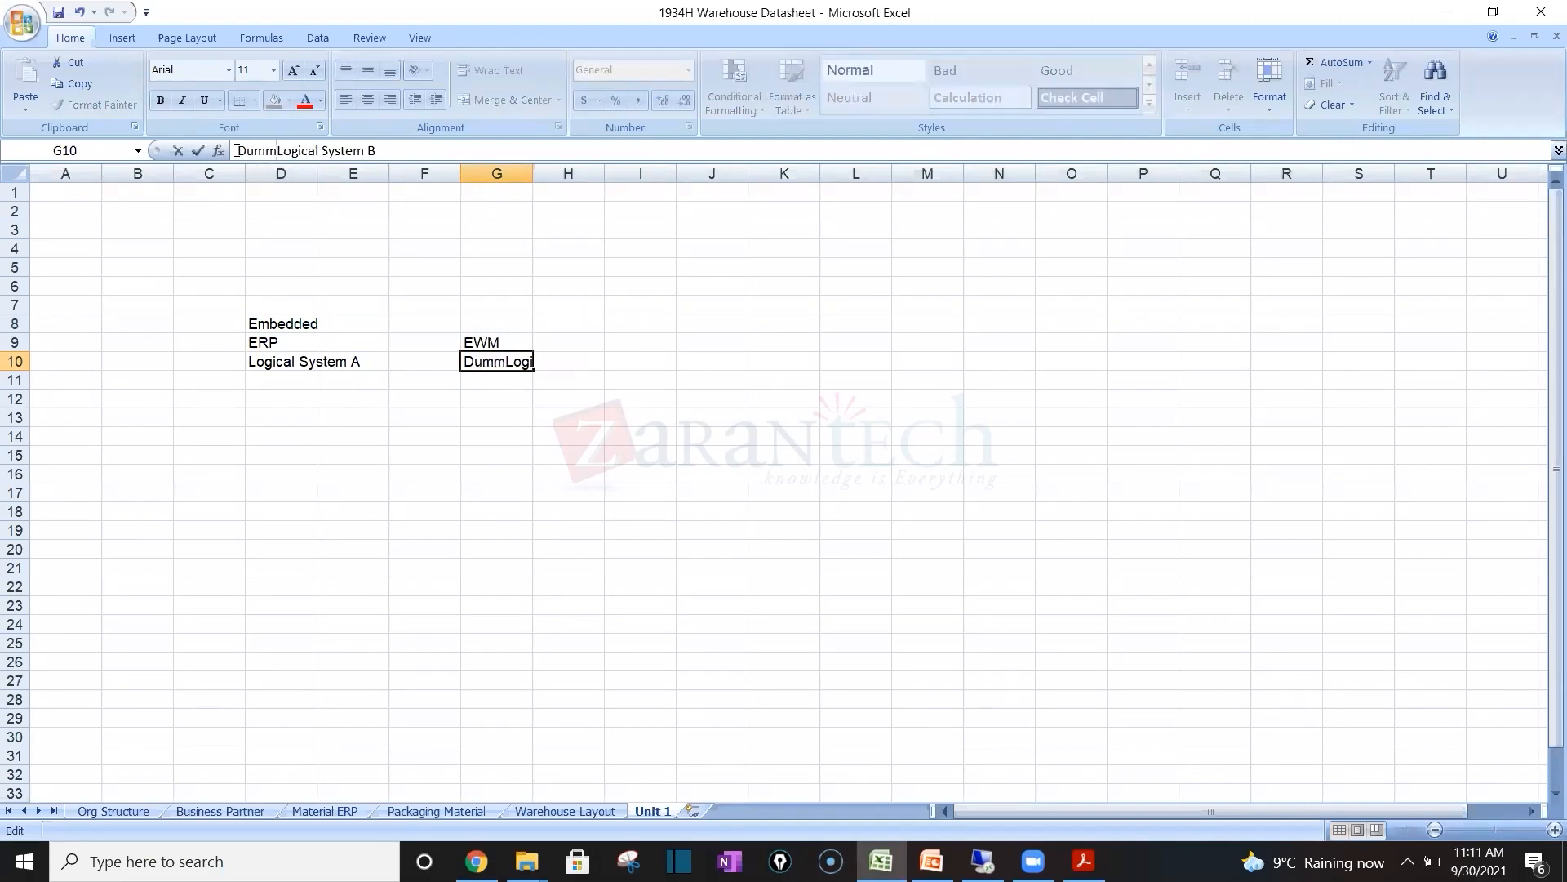
click(413, 147)
key(BackSpace)
text(B)
key(Return)
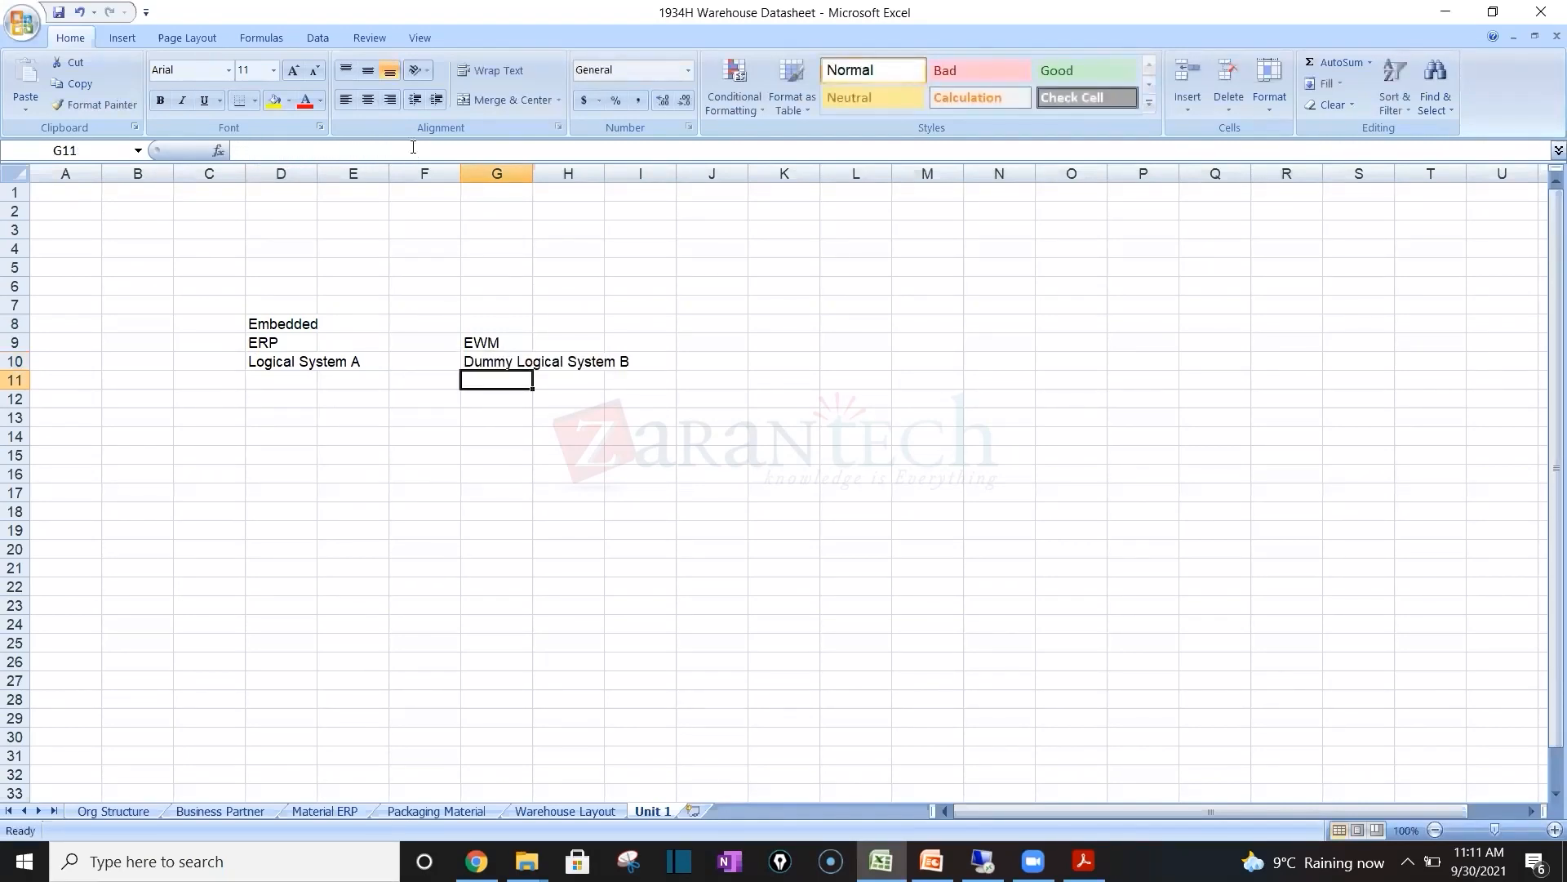
Step: Point out the dummy logical system entry and switch to the SAP S/4HANA 1909 administration guide in Adobe Acrobat Reader
click(526, 364)
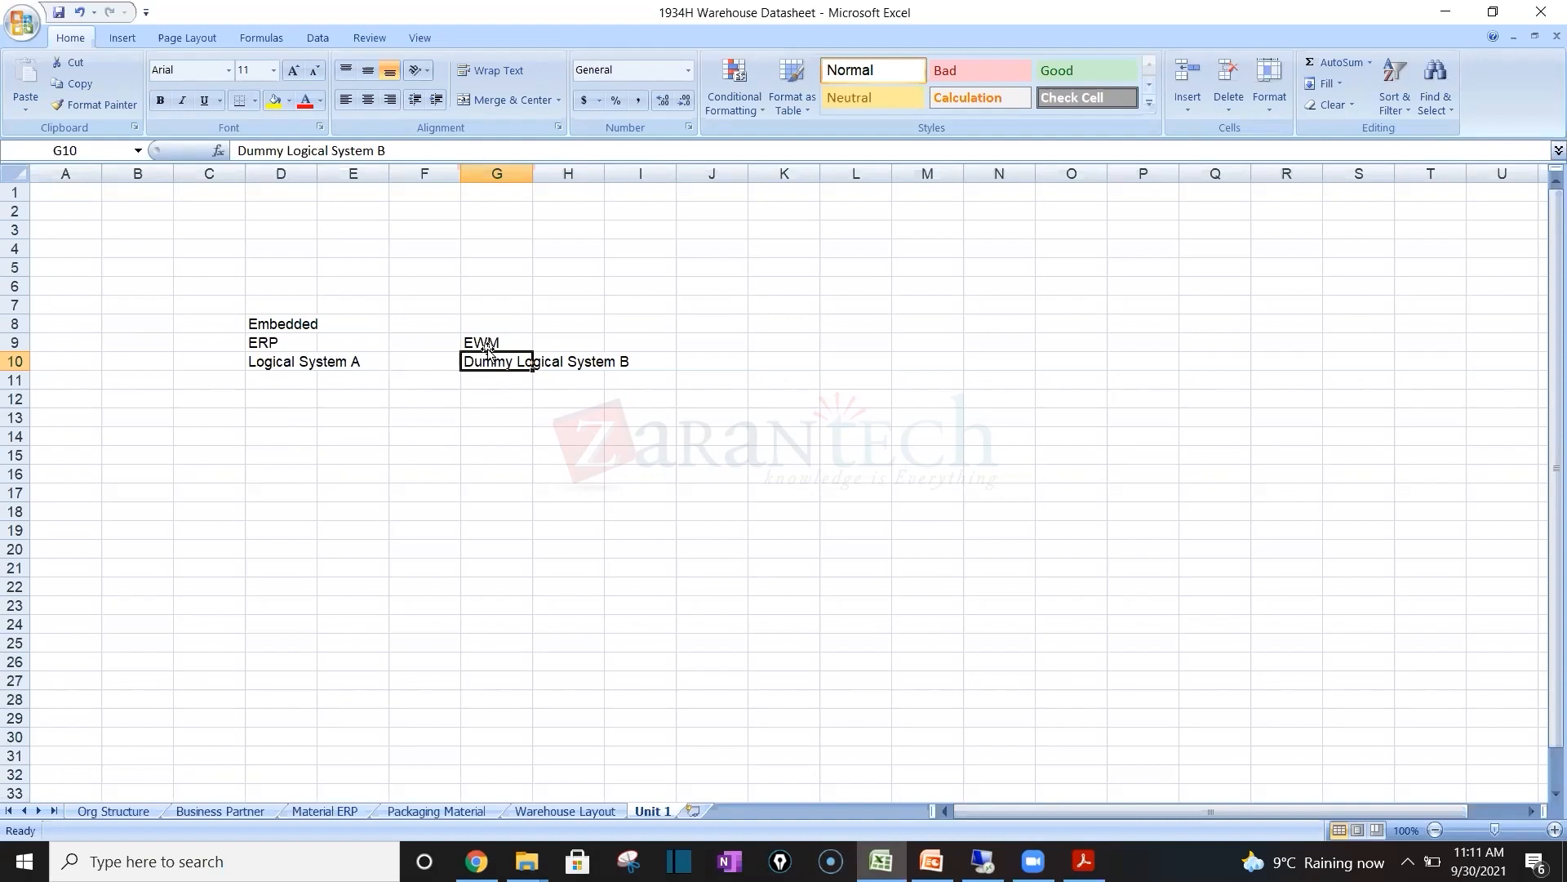
click(271, 380)
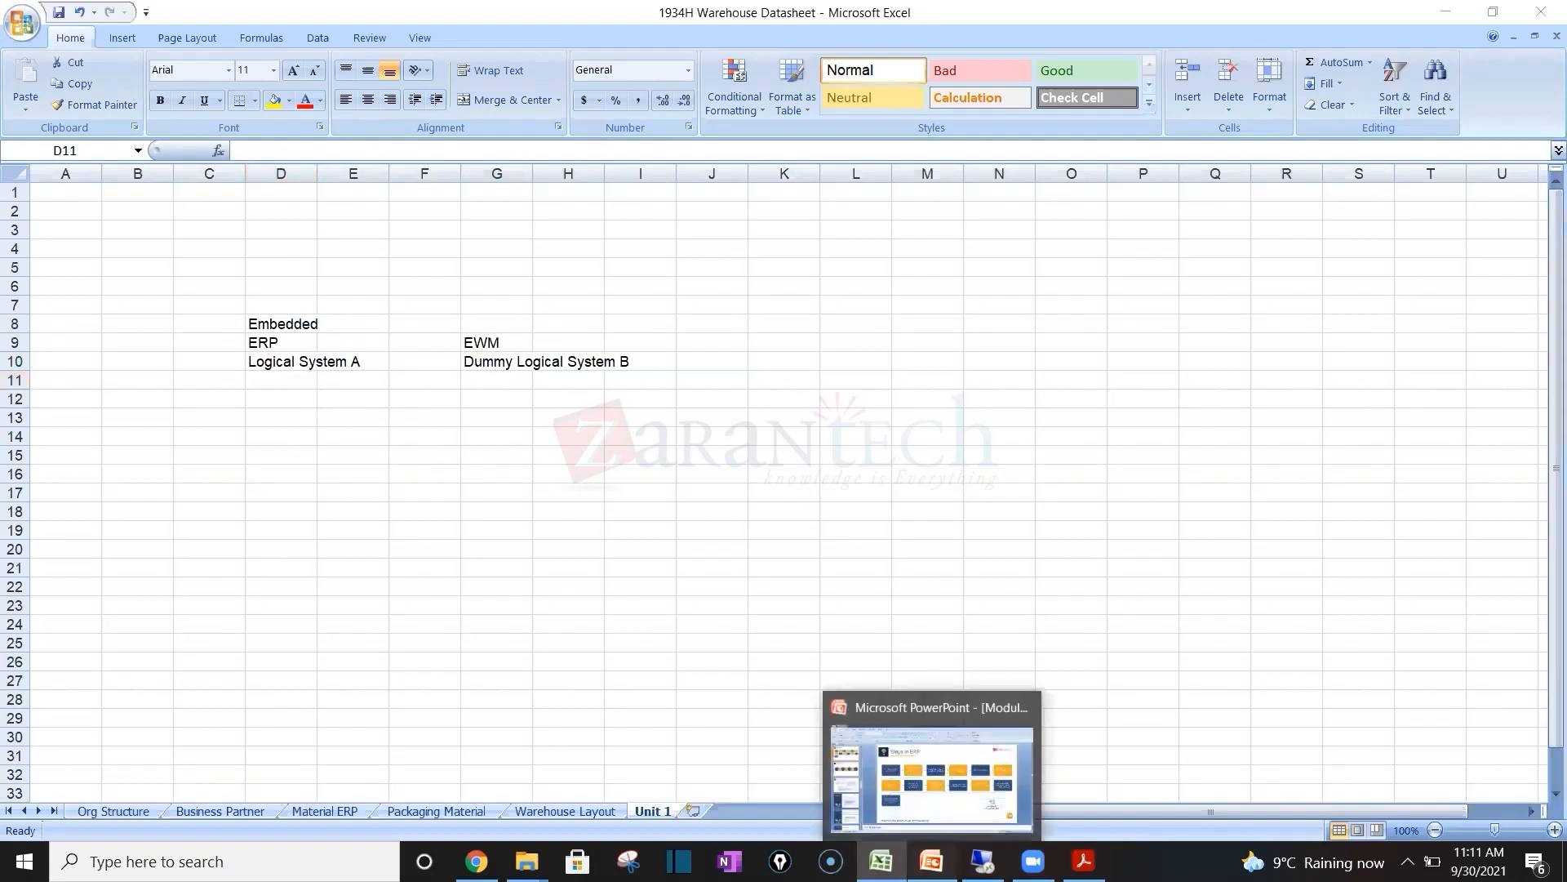
click(932, 860)
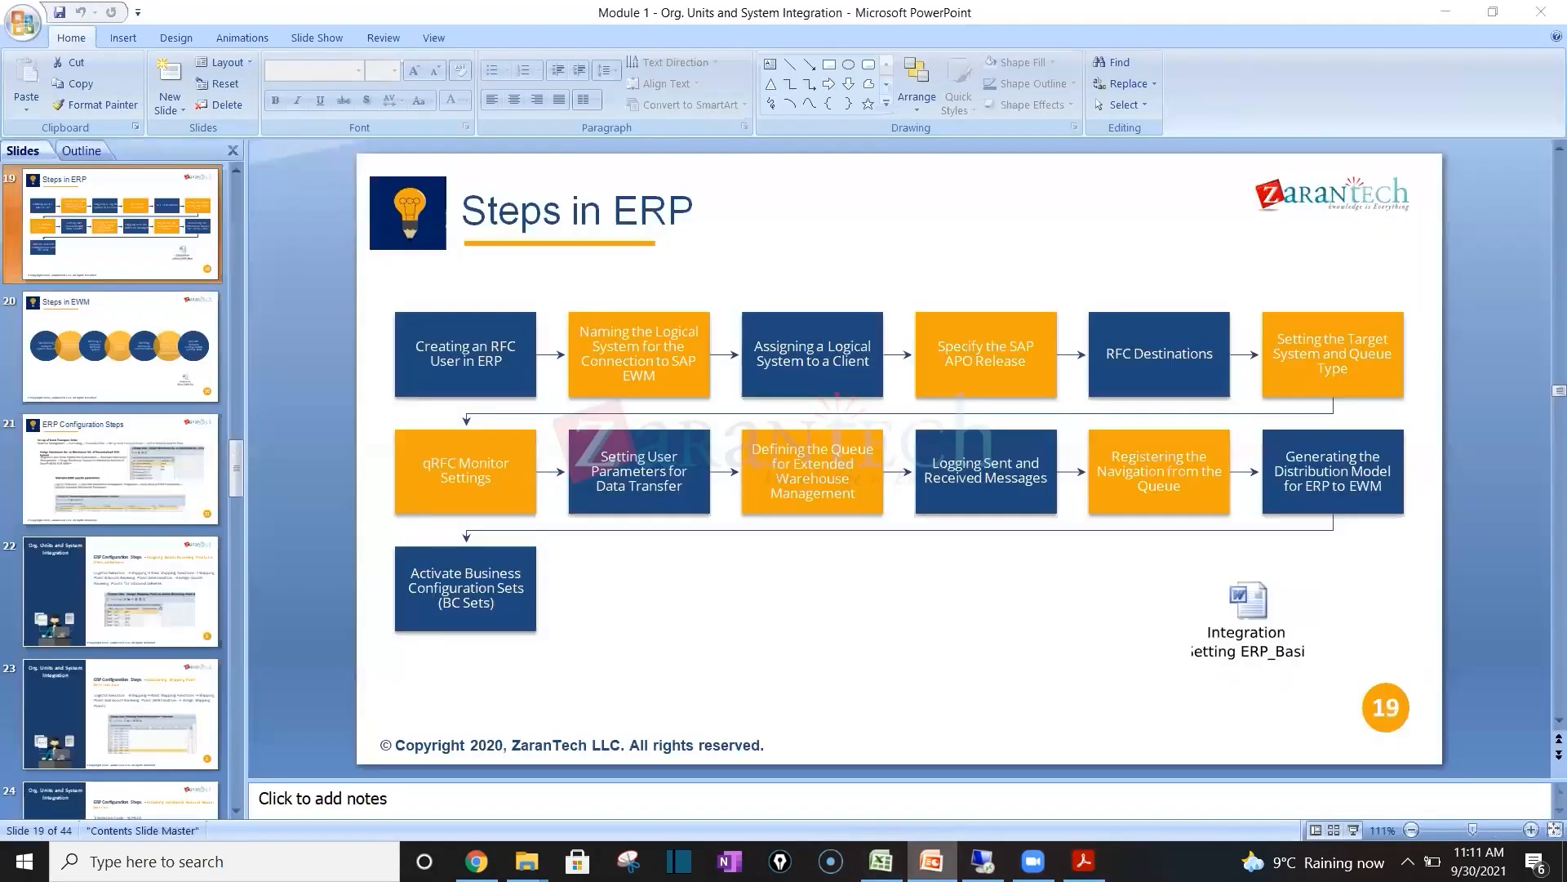
click(932, 861)
click(476, 860)
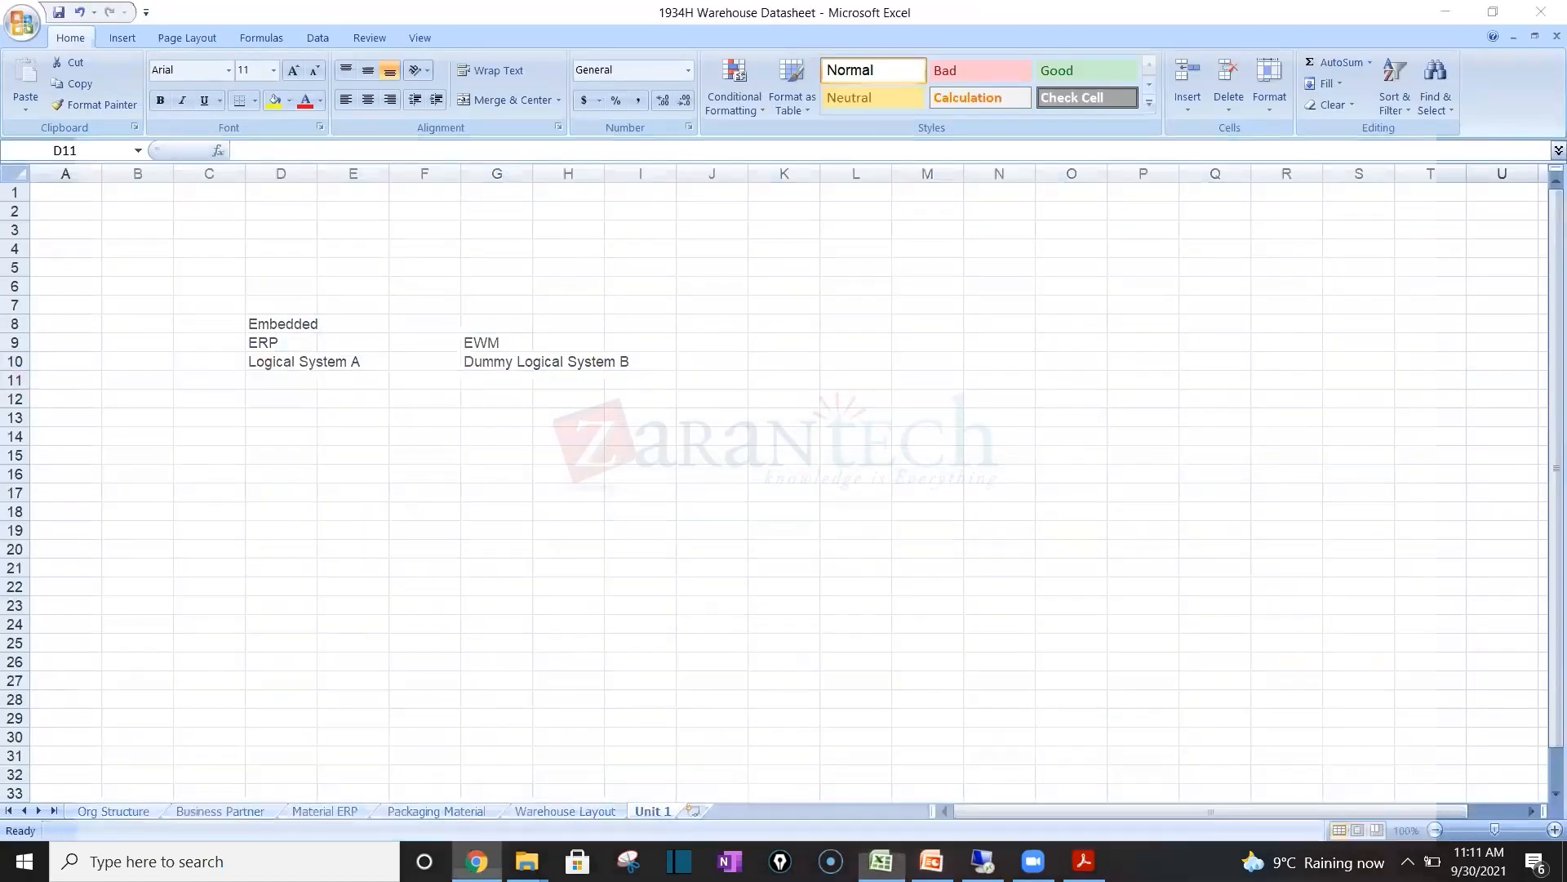
click(476, 861)
mouse_move(931, 860)
click(1083, 861)
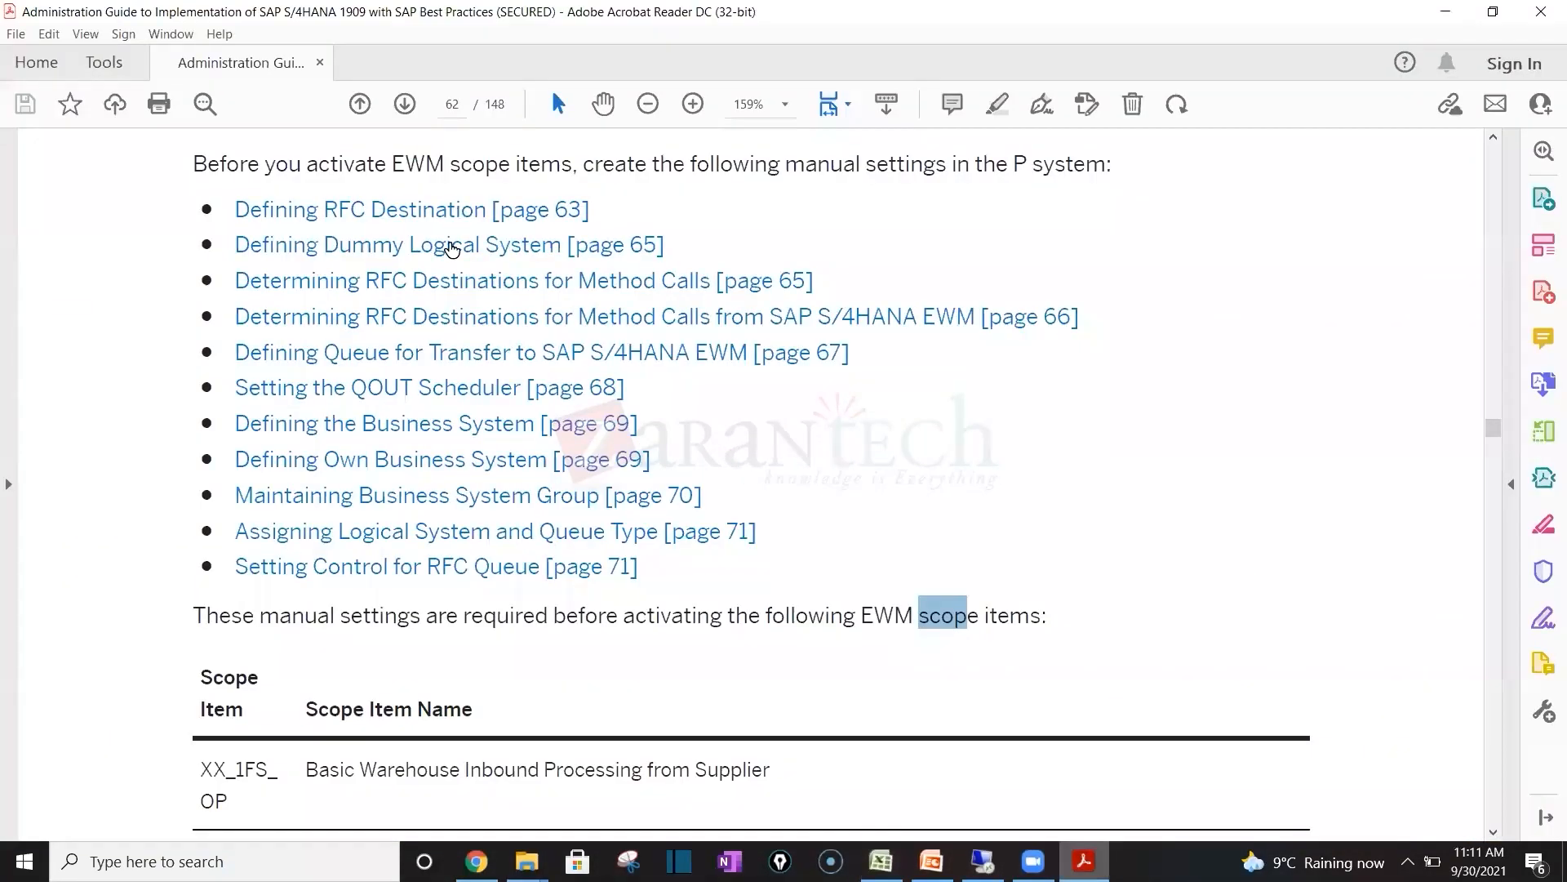
Step: Open the guide's section 3.5.1.4.2, Defining Dummy Logical System, from the list of manual settings
click(471, 258)
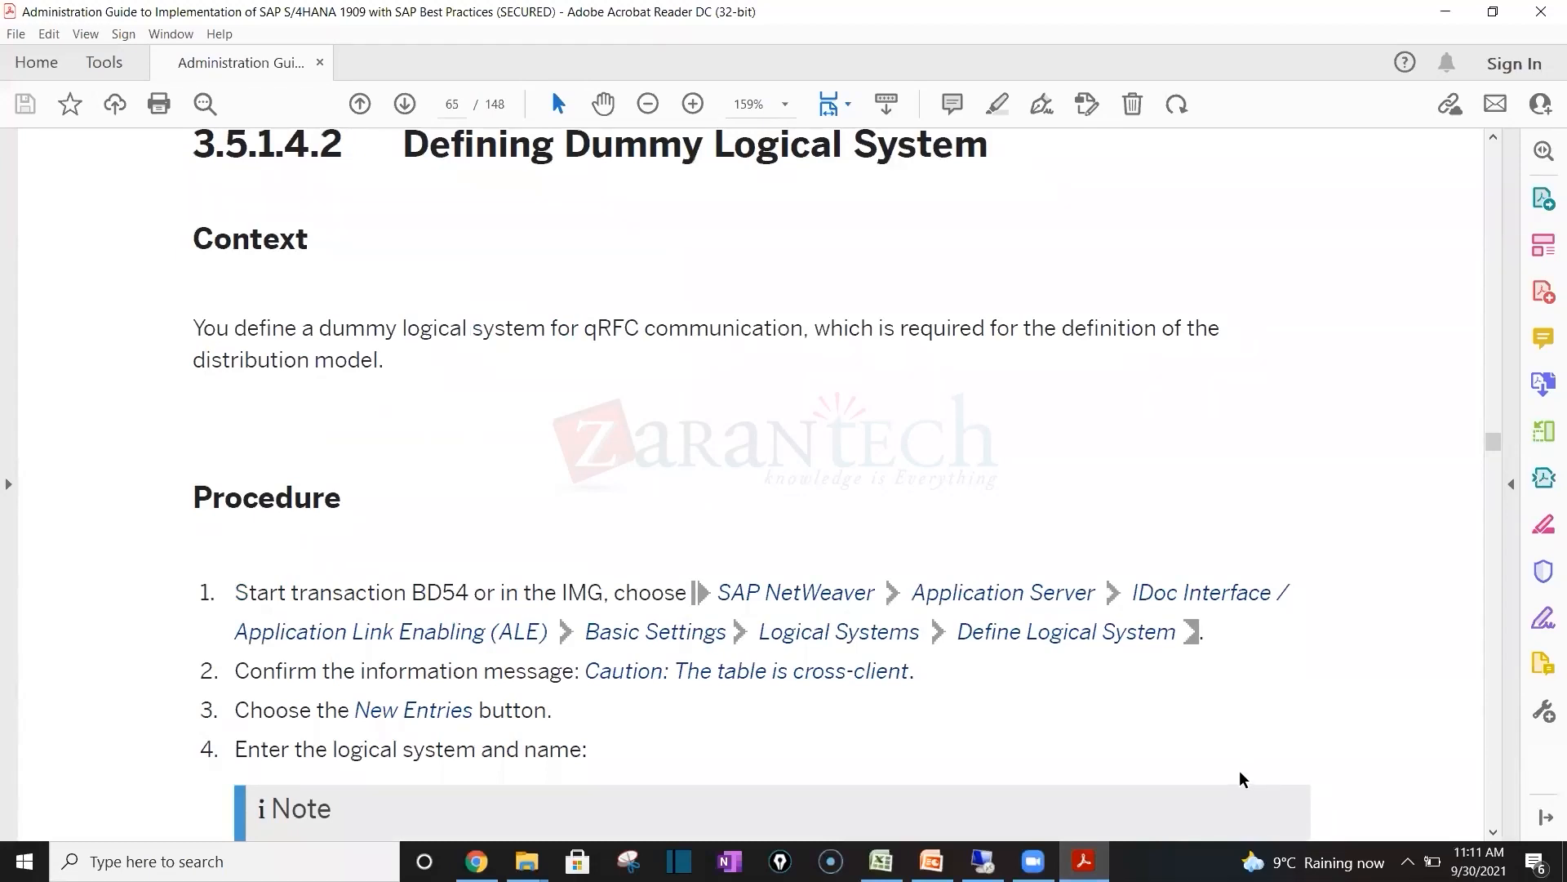
key(alt+Left)
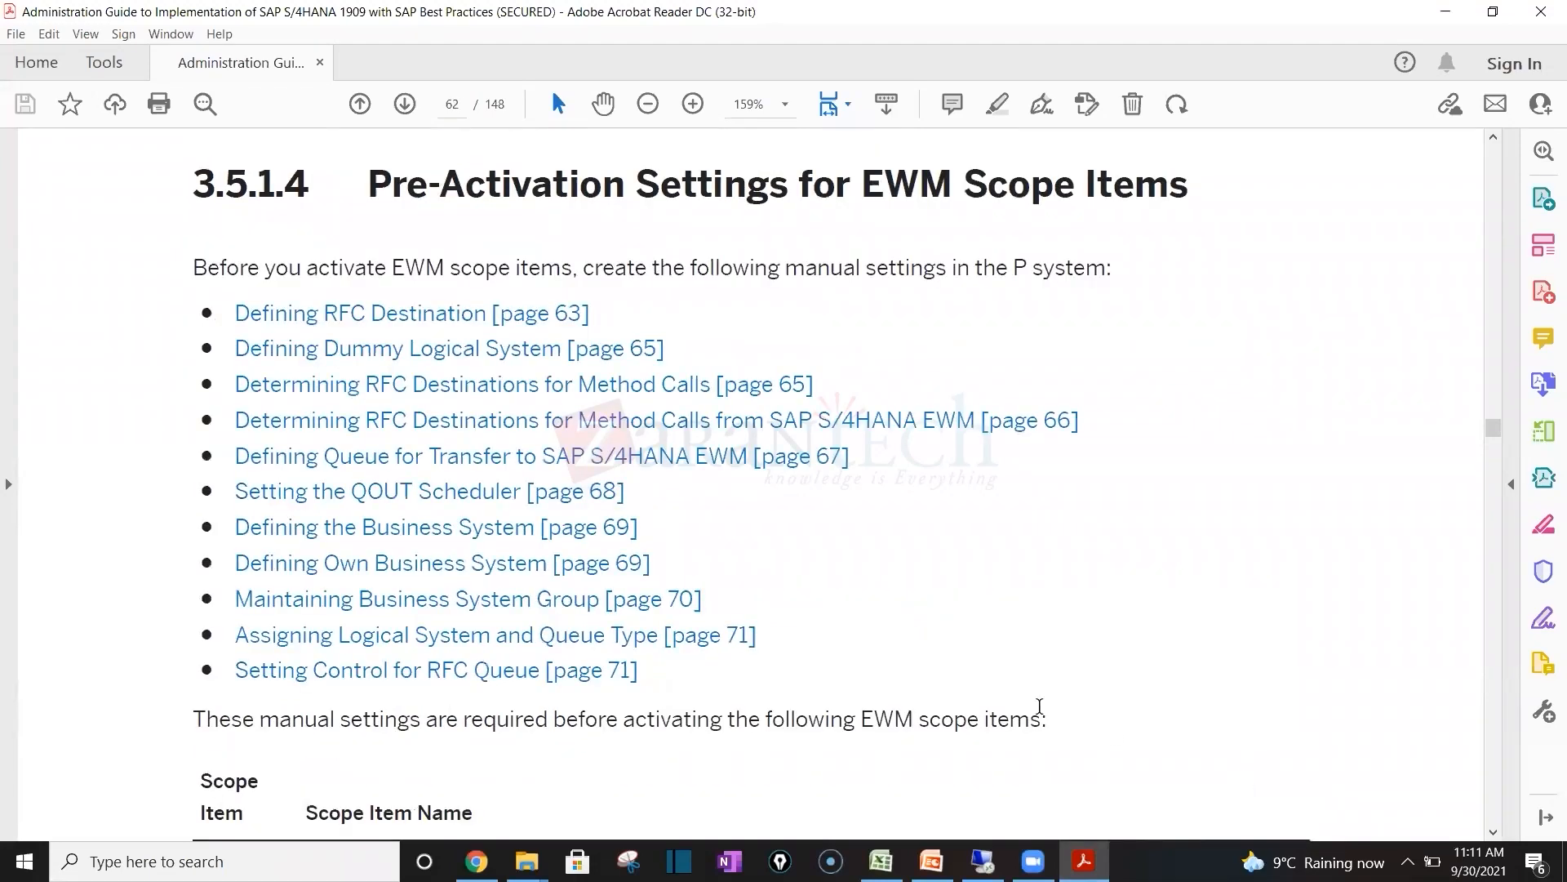
click(460, 353)
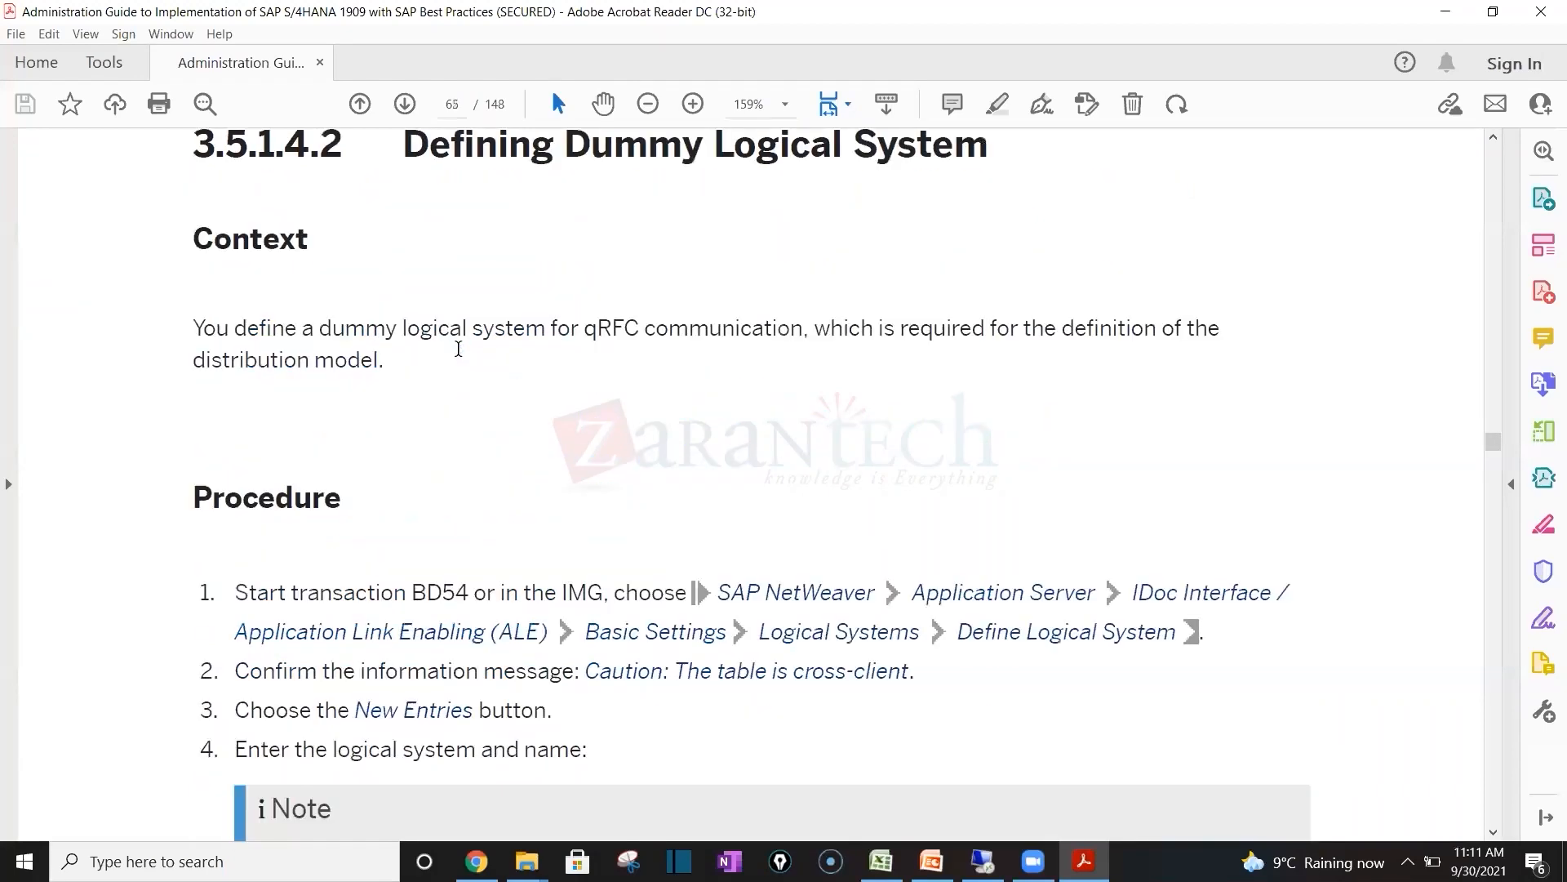
Step: Read the dummy logical system procedure and highlight "RSK" and "079" in the naming example RSKEWM079
click(1492, 833)
drag(1490, 838, 1491, 839)
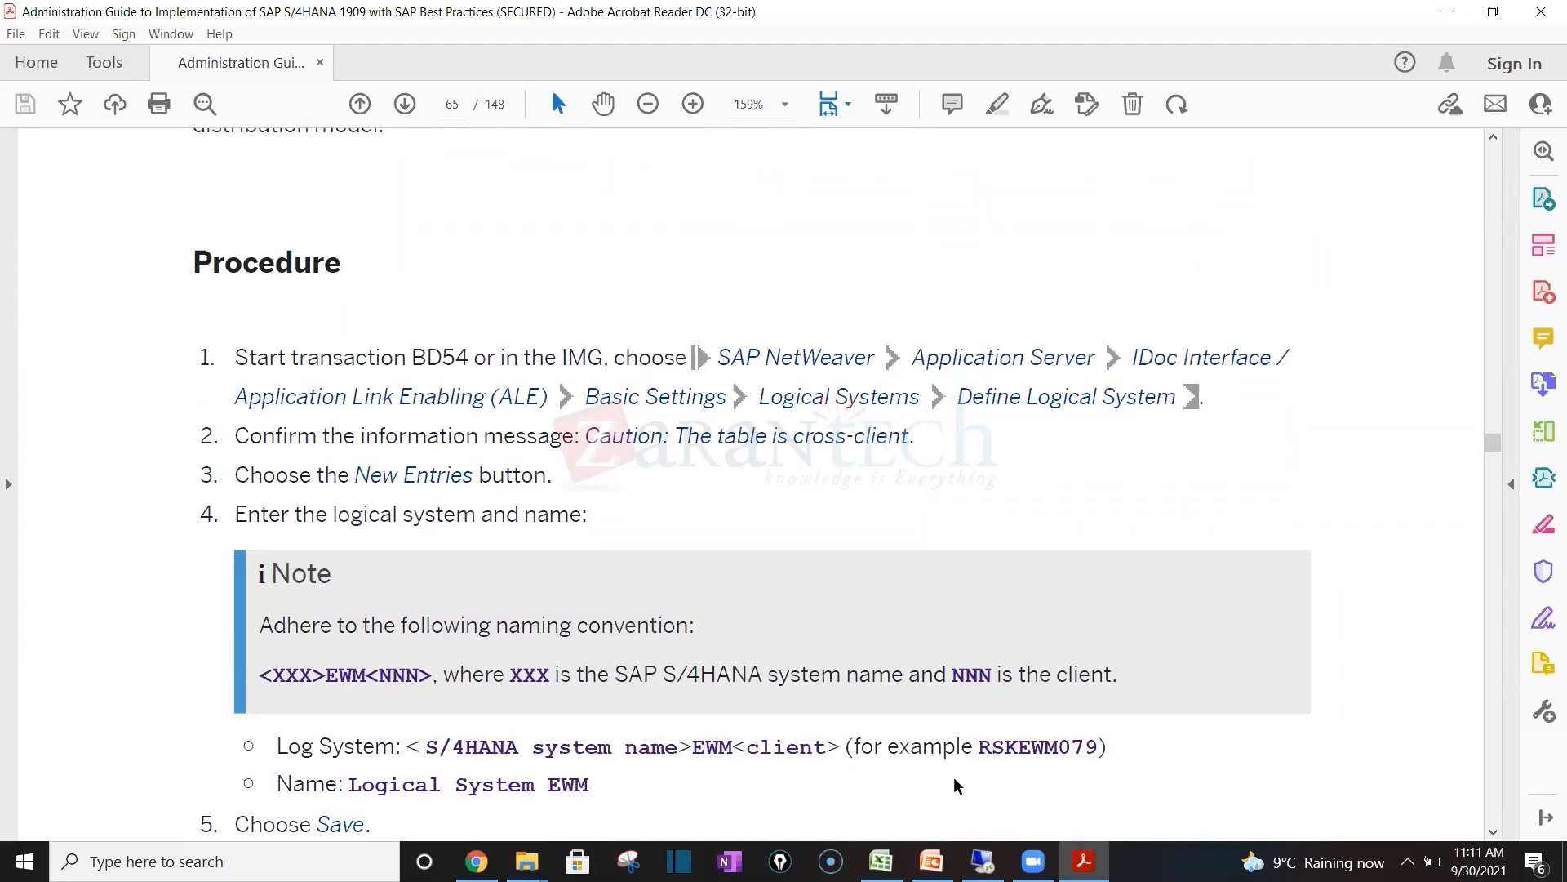
drag(979, 747, 1022, 748)
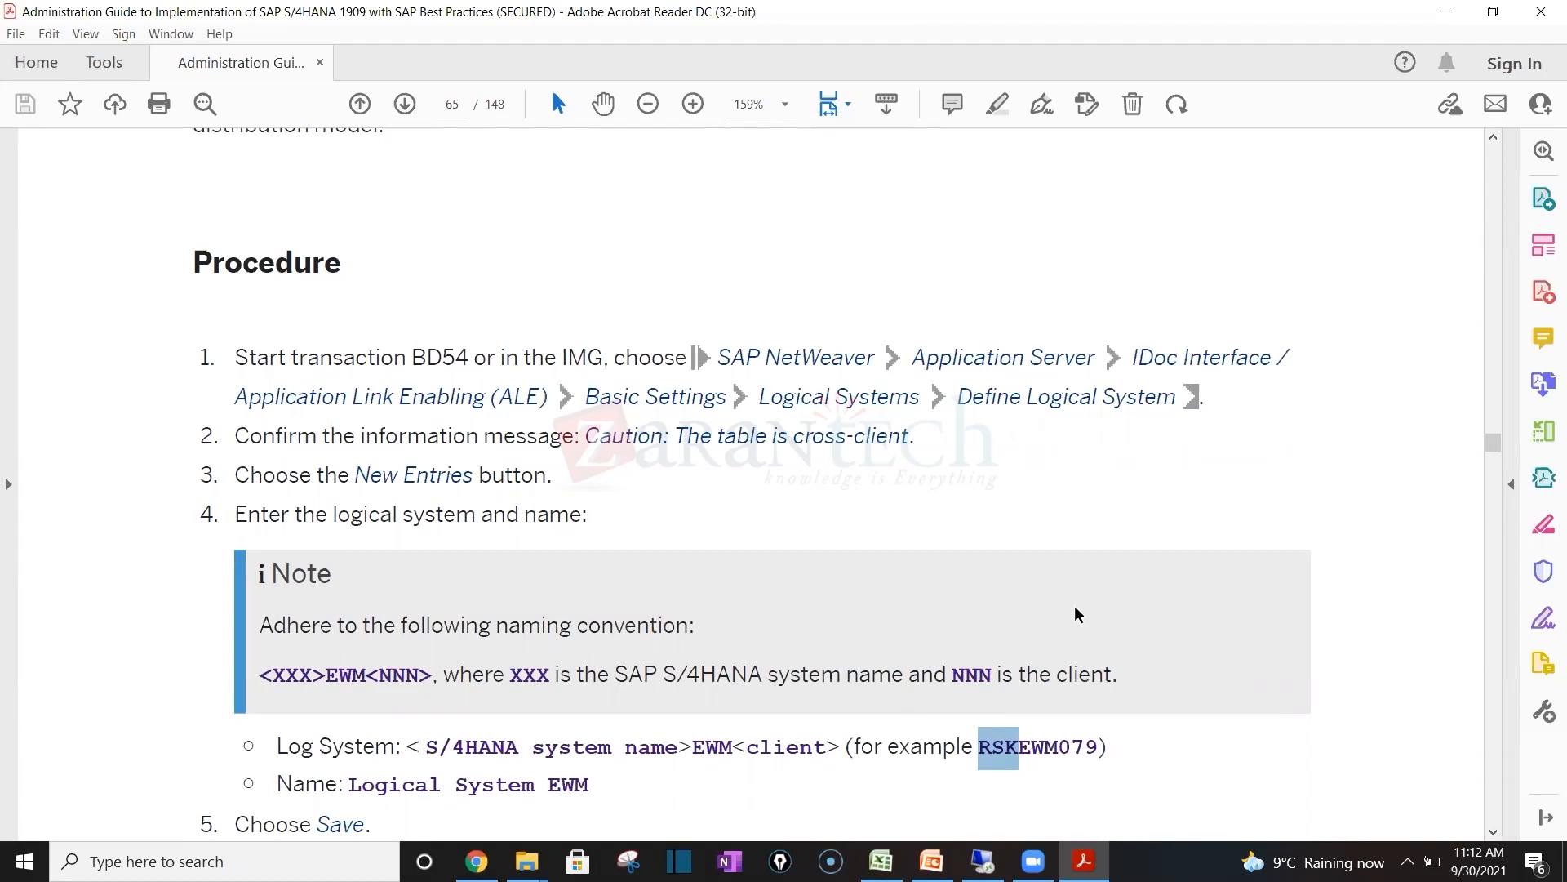
drag(1059, 746, 1099, 746)
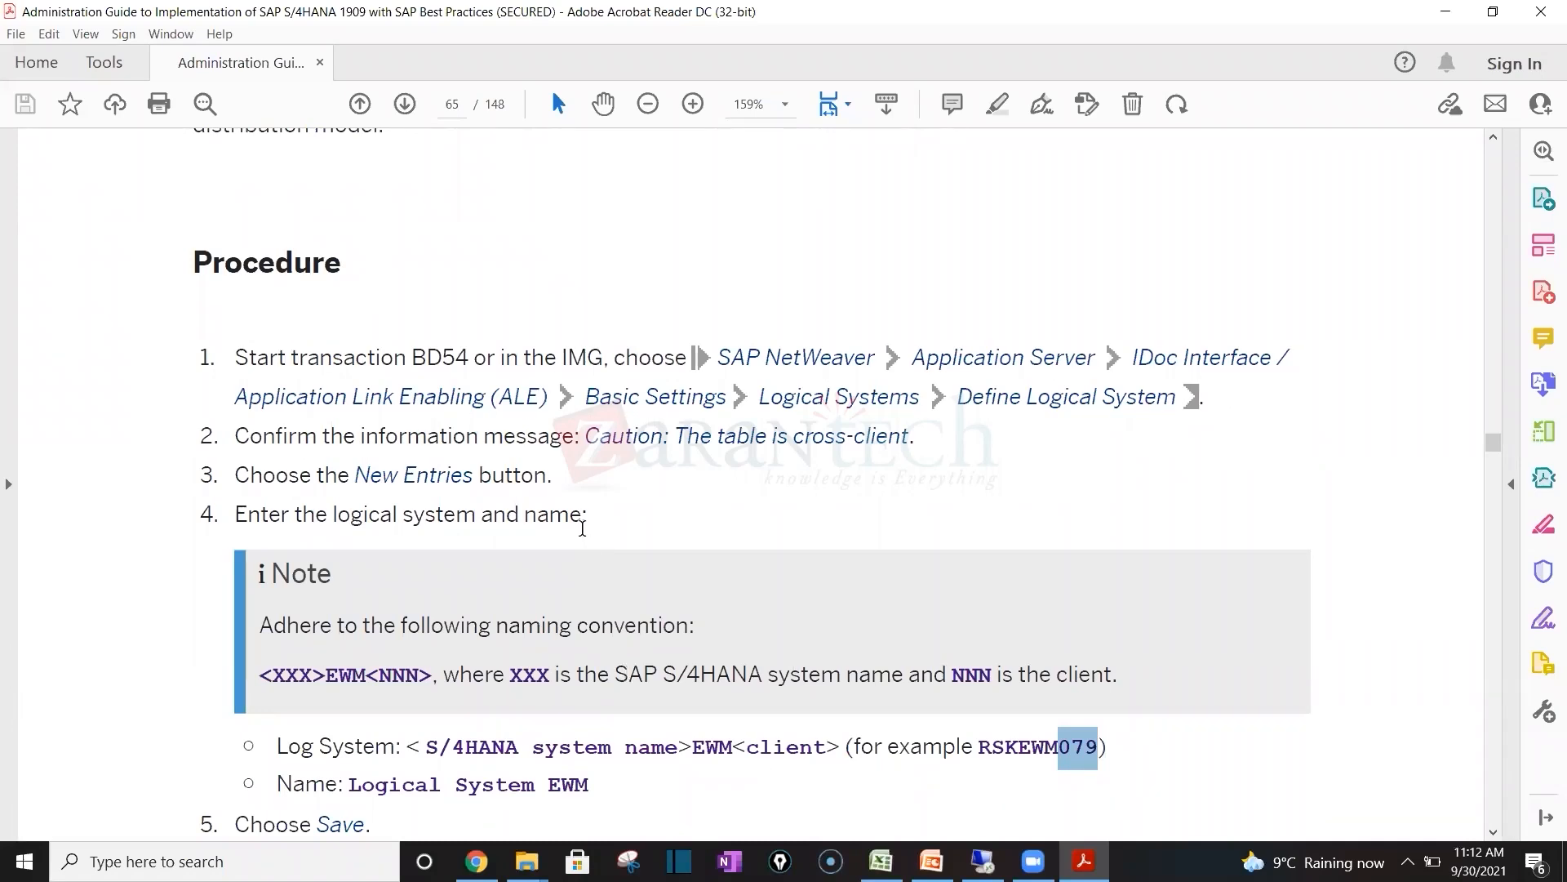
key(Right)
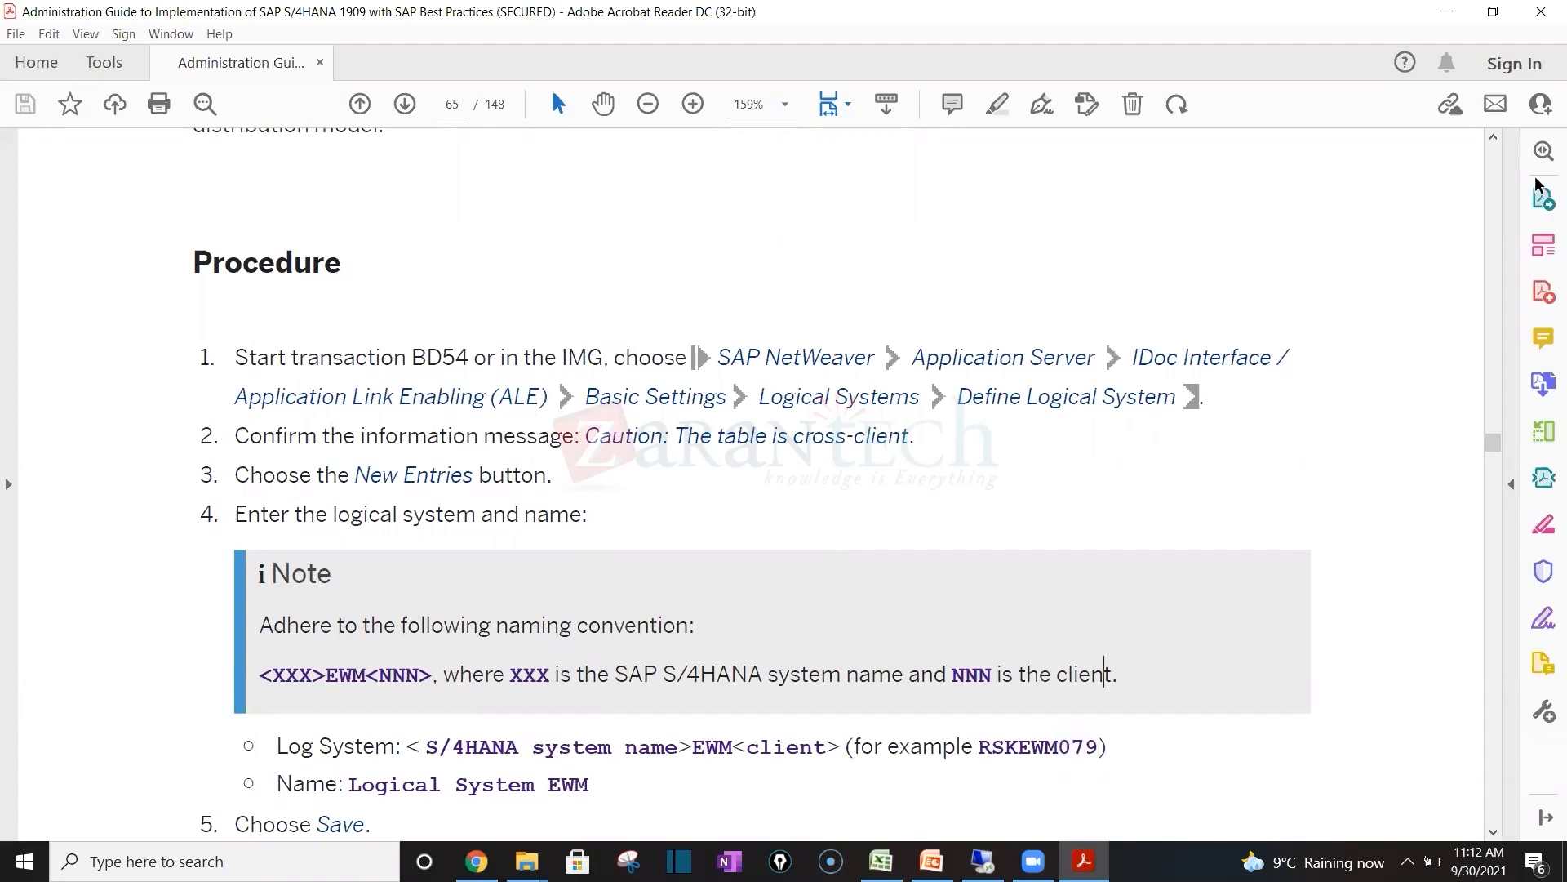
Step: Return to the list of manual settings in section 3.5.1.4, Pre-Activation Settings for EWM Scope Items
click(1494, 137)
drag(1498, 139, 1497, 139)
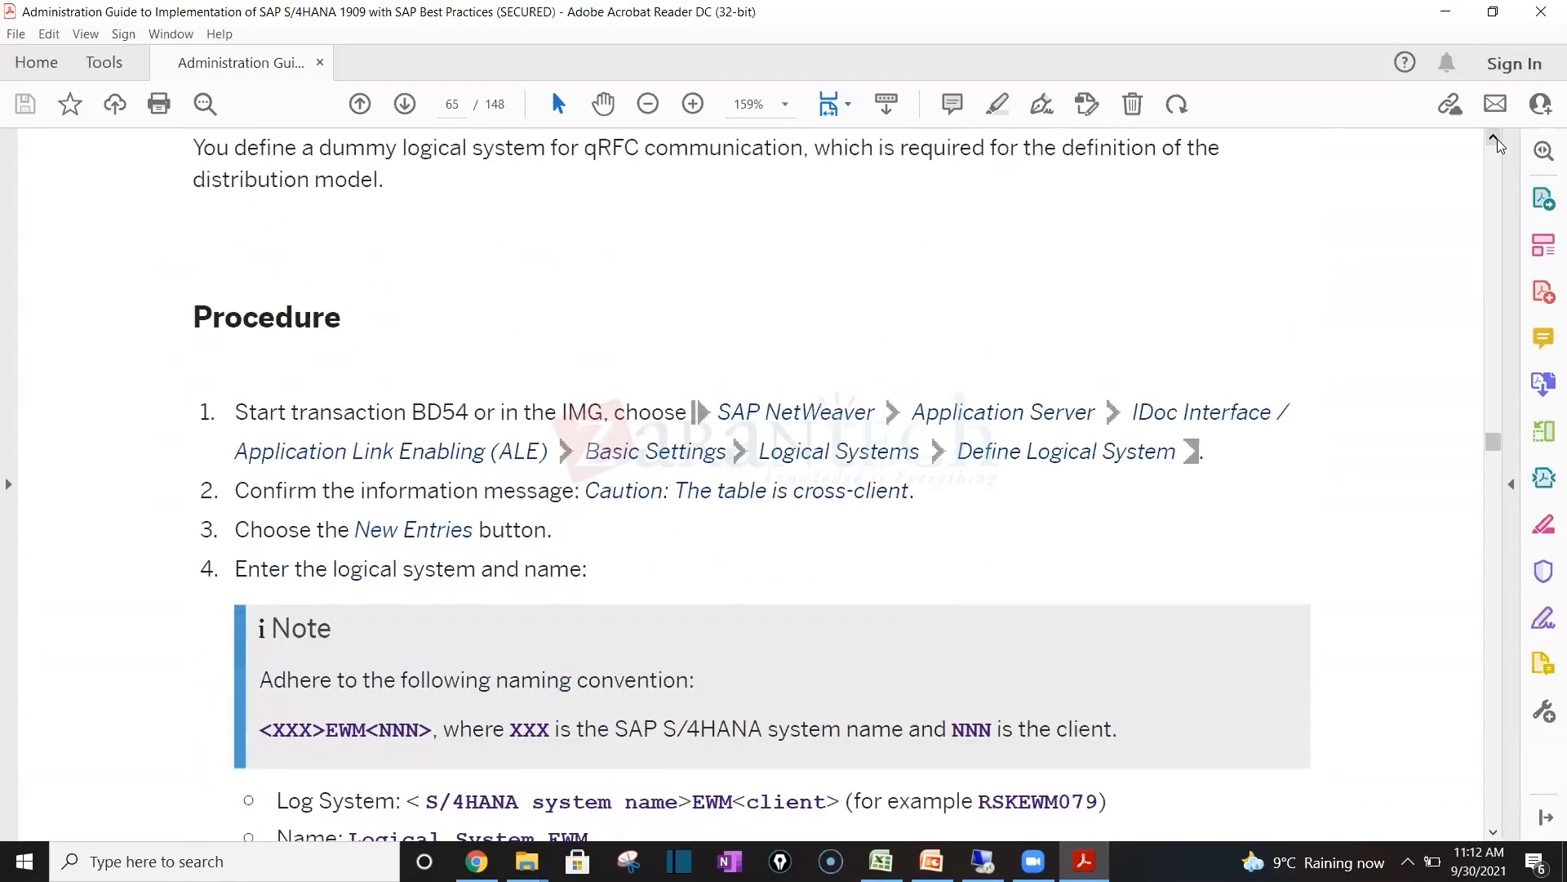
drag(1497, 139, 1496, 143)
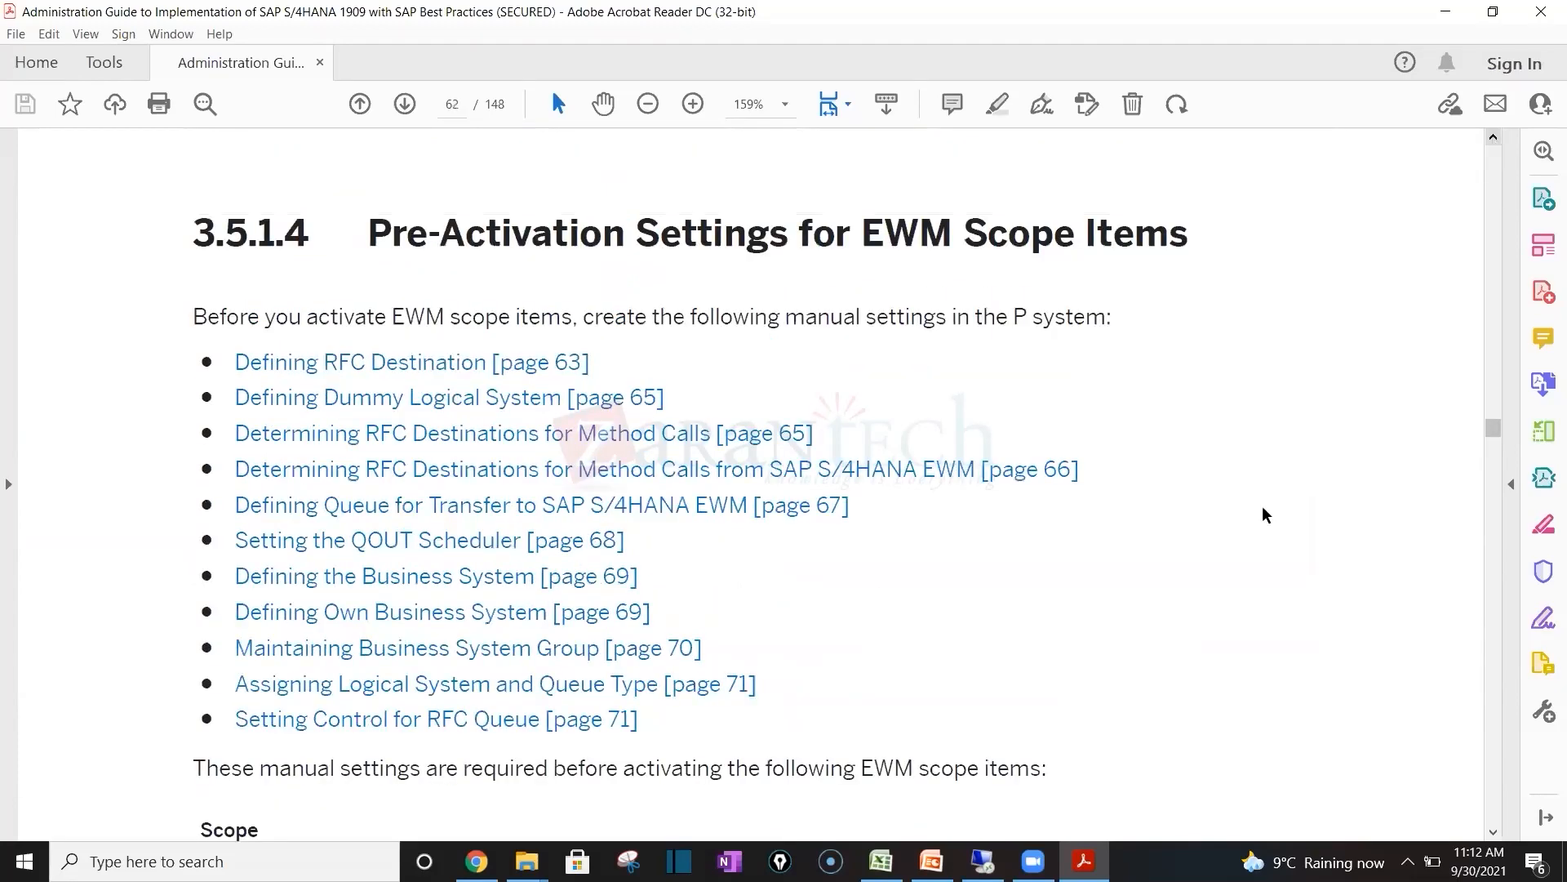
Step: Switch to the remote desktop session, open the ewm system's logon screen from SAP Logon and fill in the saved user name
click(983, 861)
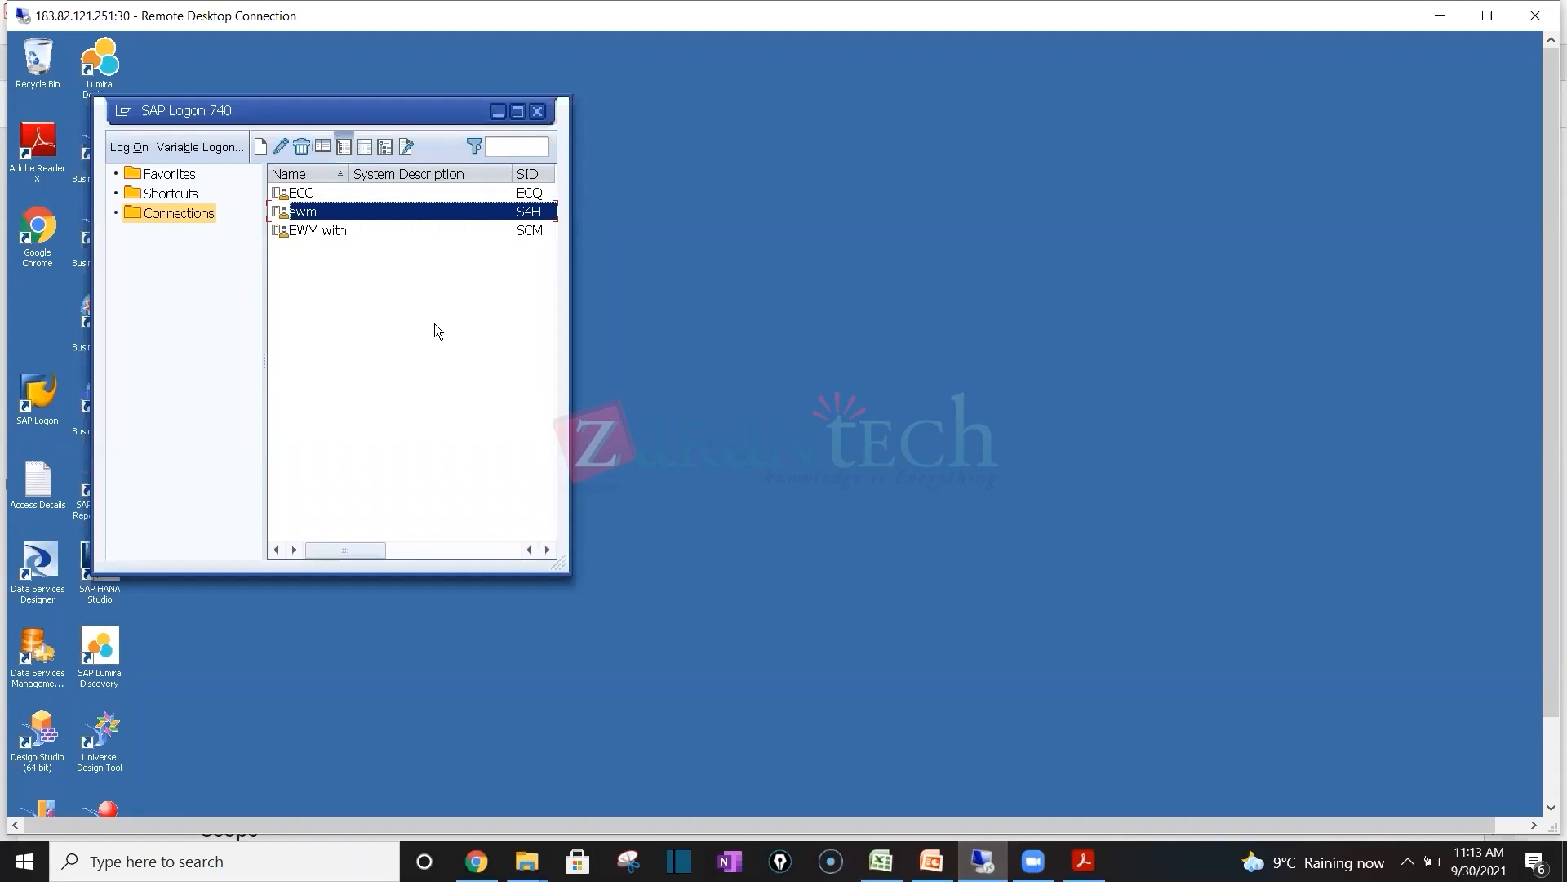
double_click(470, 212)
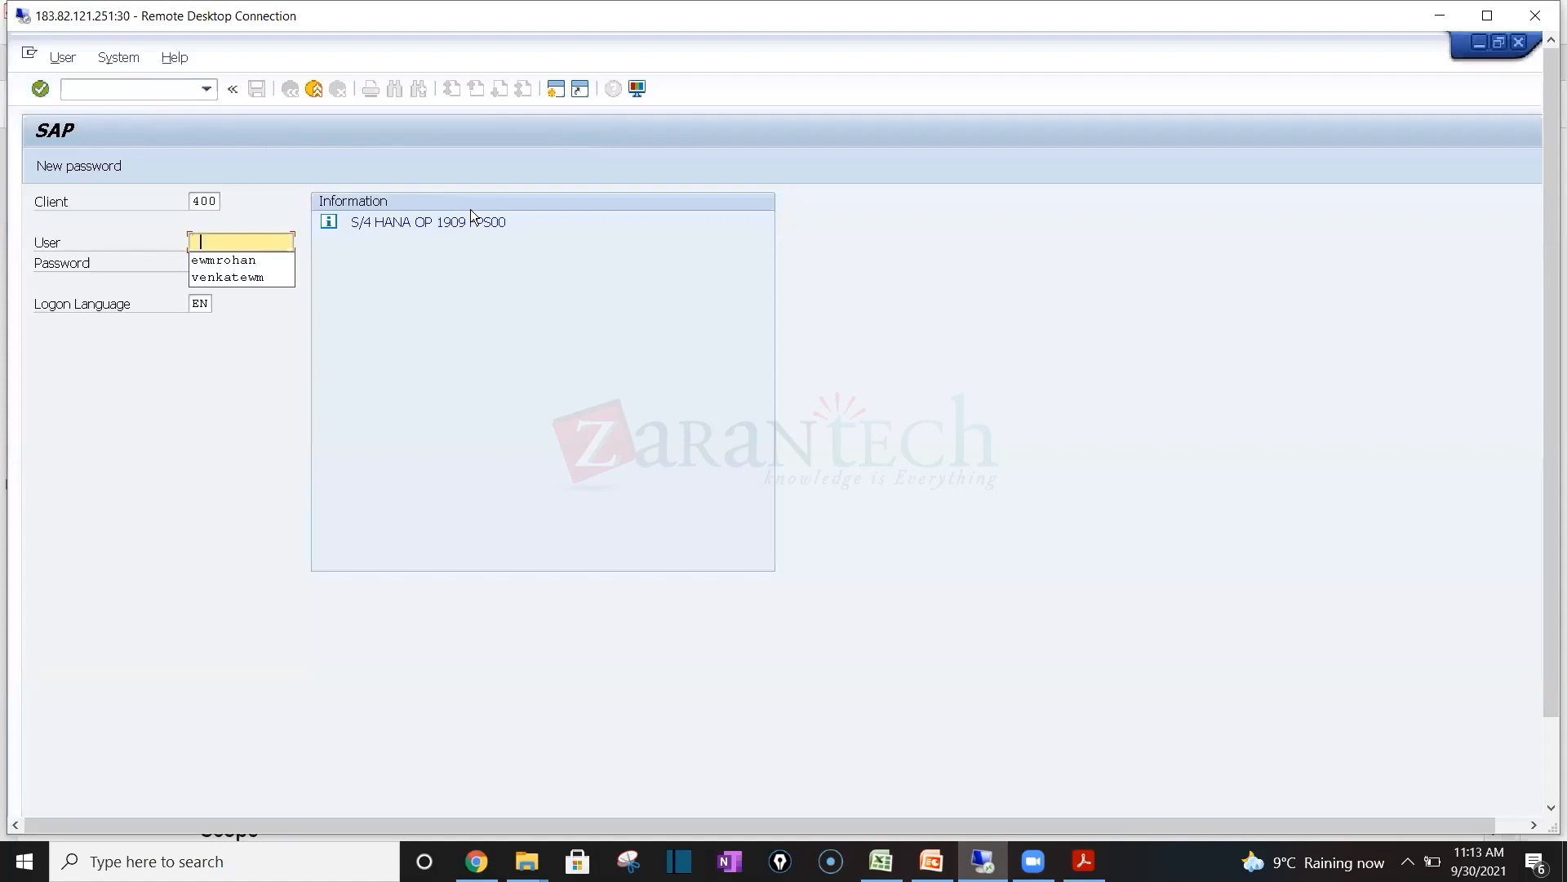
key(Down)
key(Return)
key(Tab)
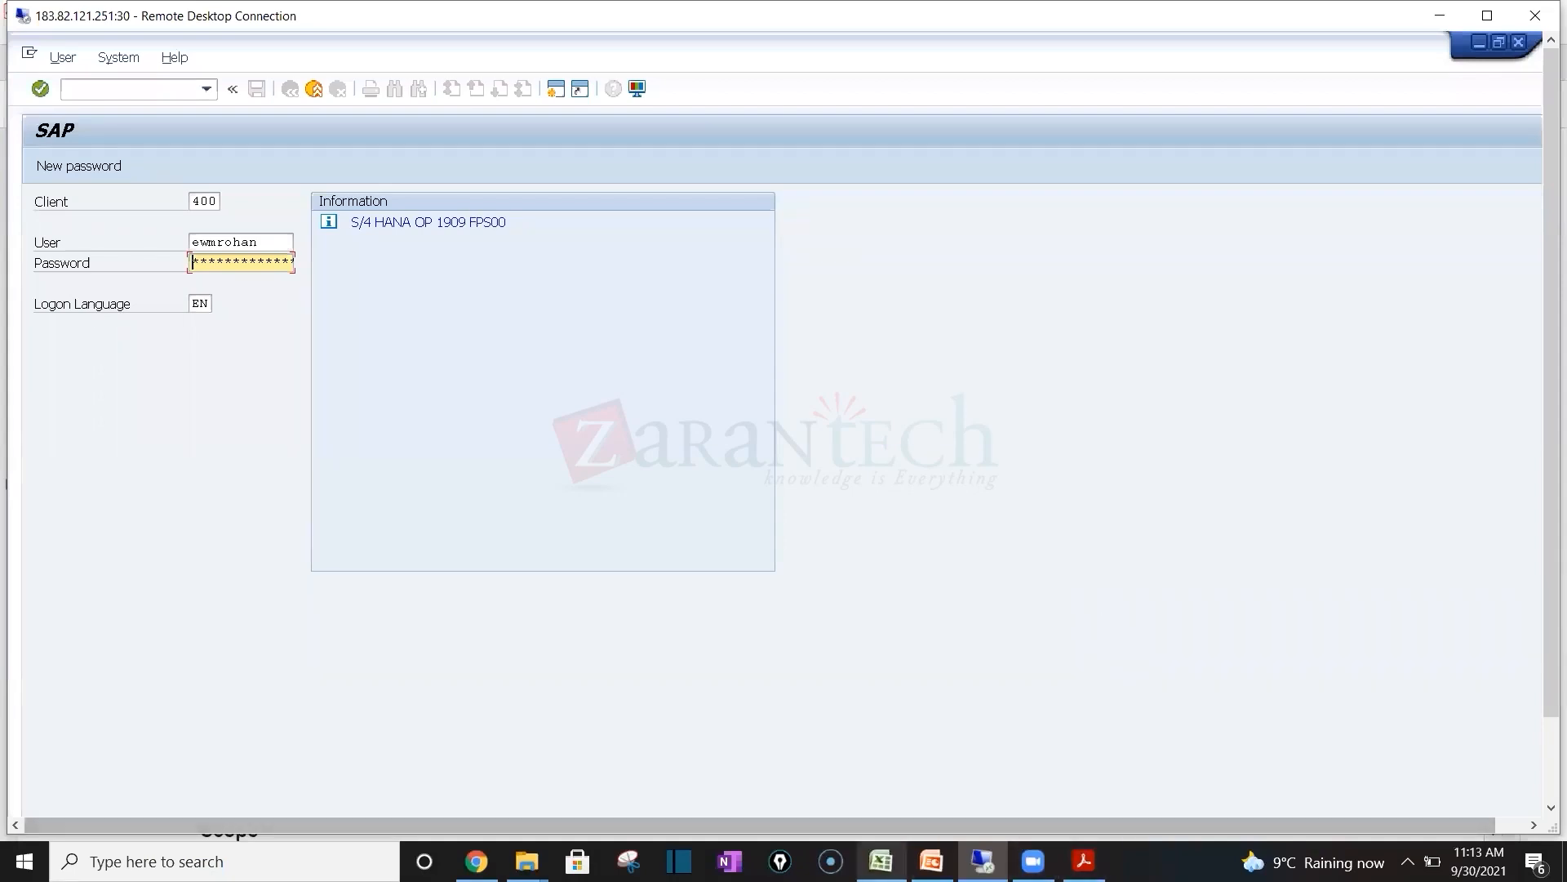
click(881, 861)
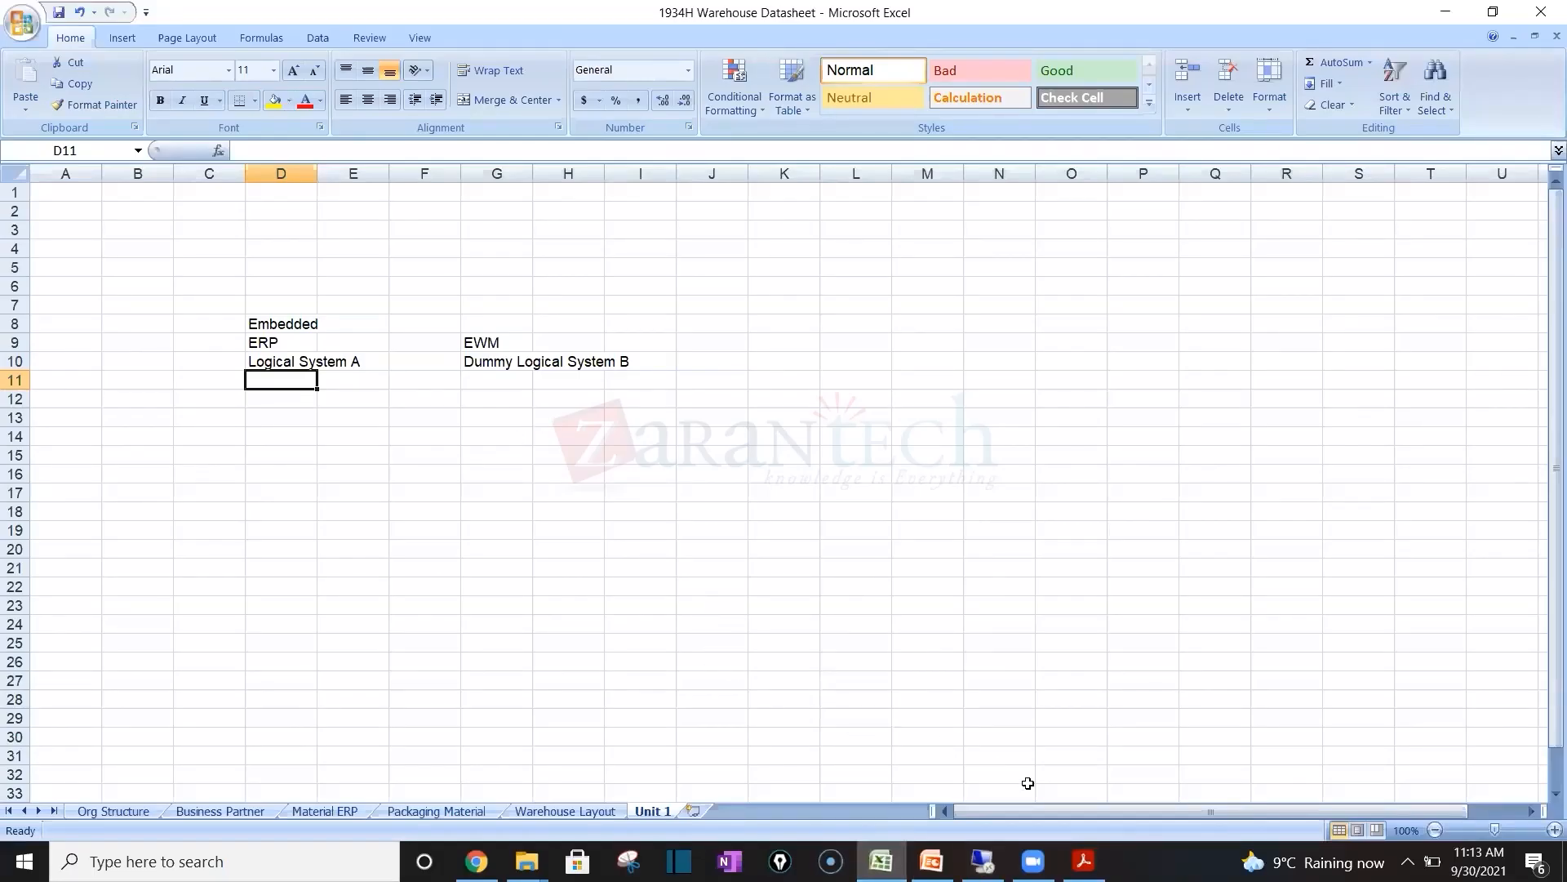
click(1083, 861)
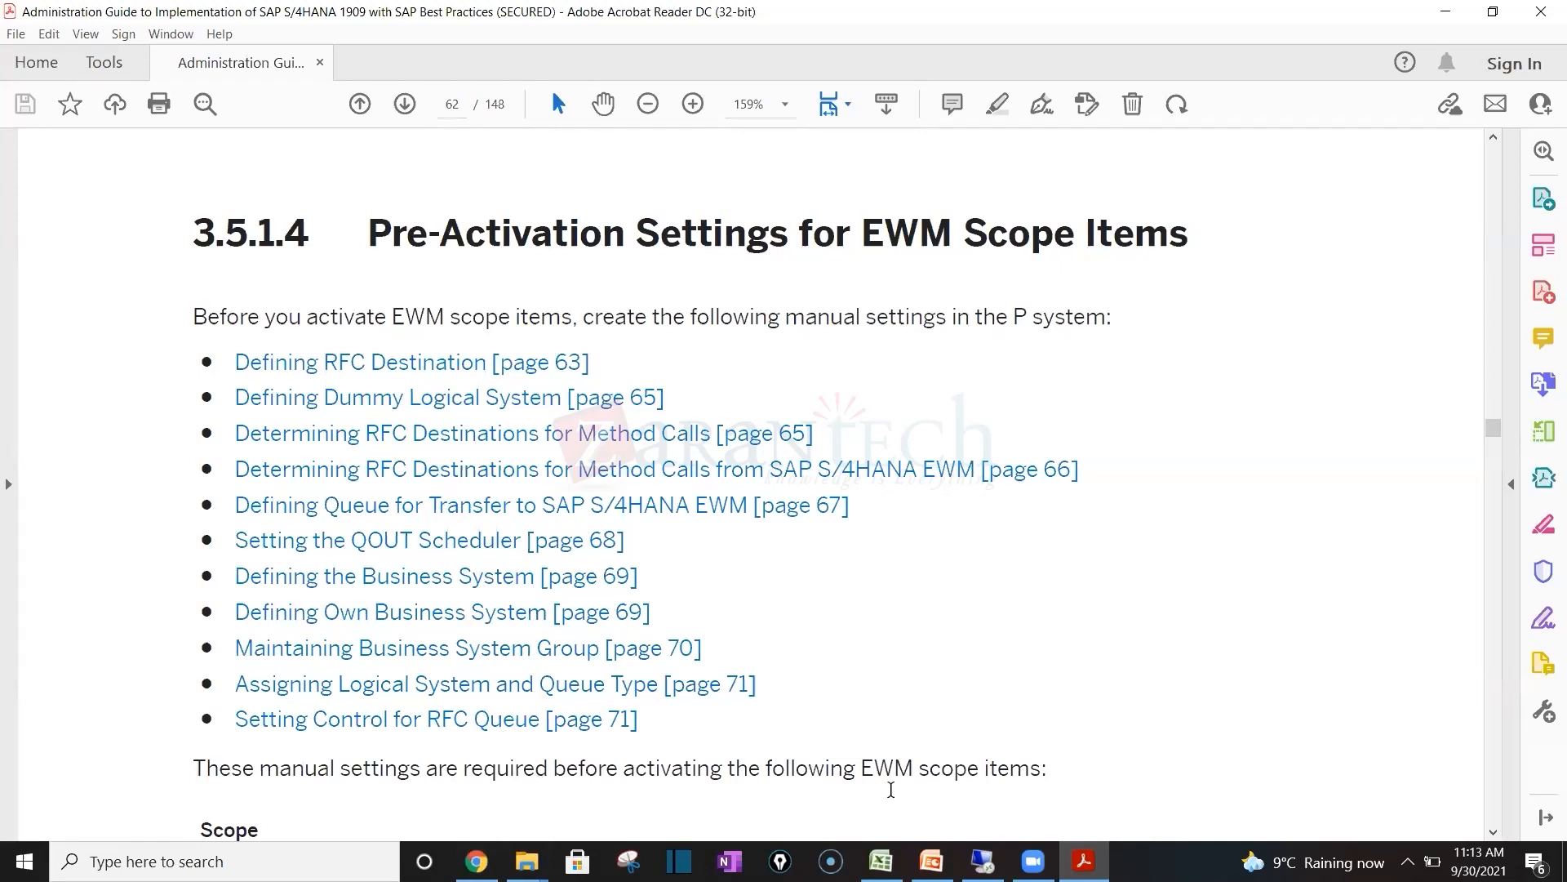
mouse_move(931, 861)
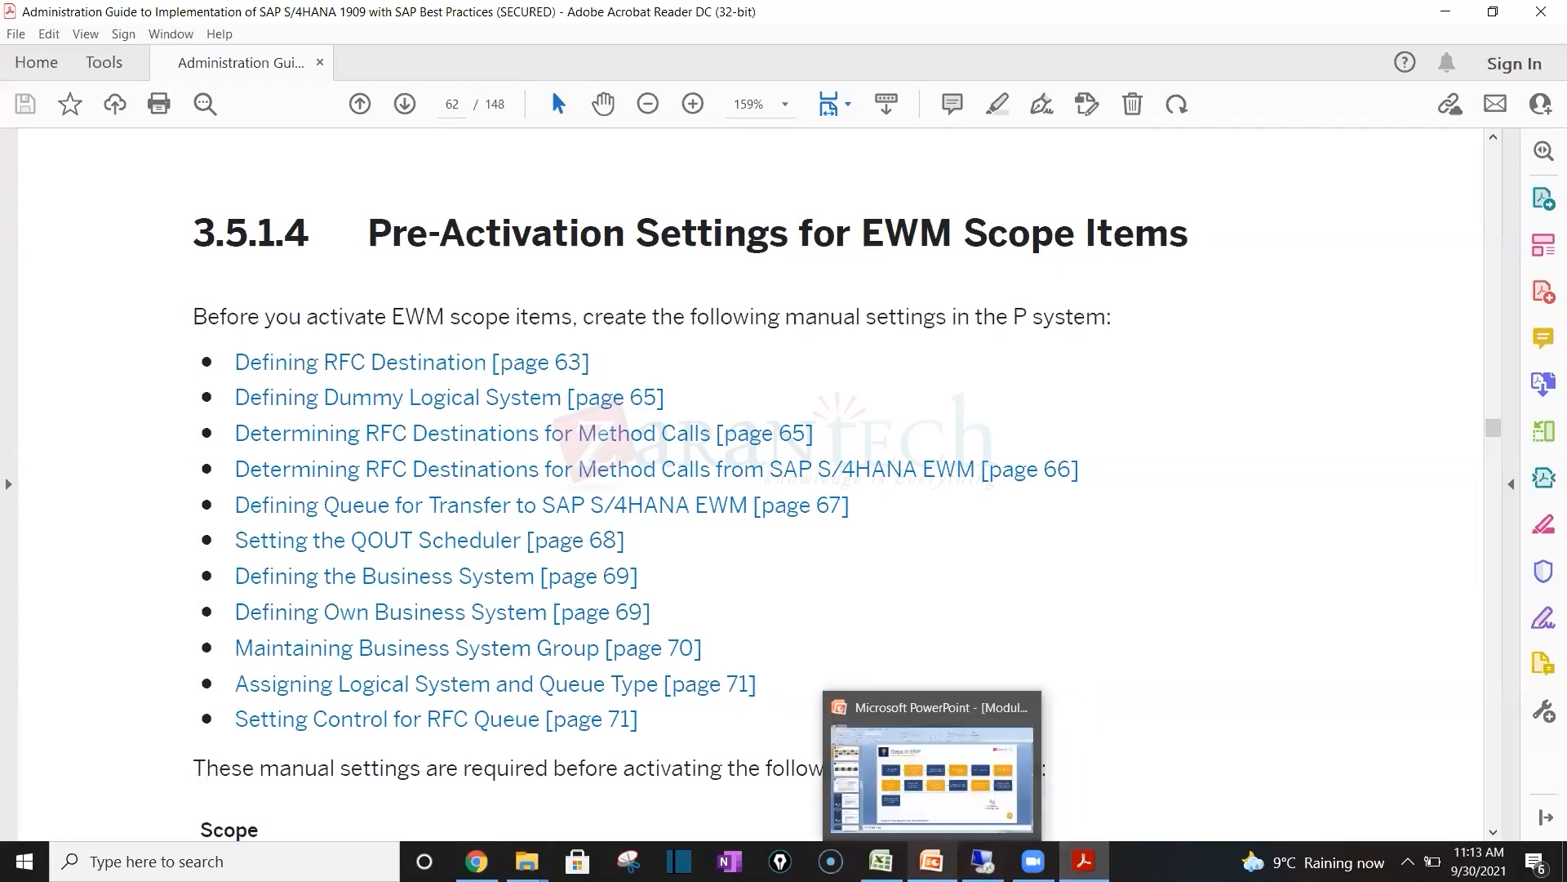
click(983, 861)
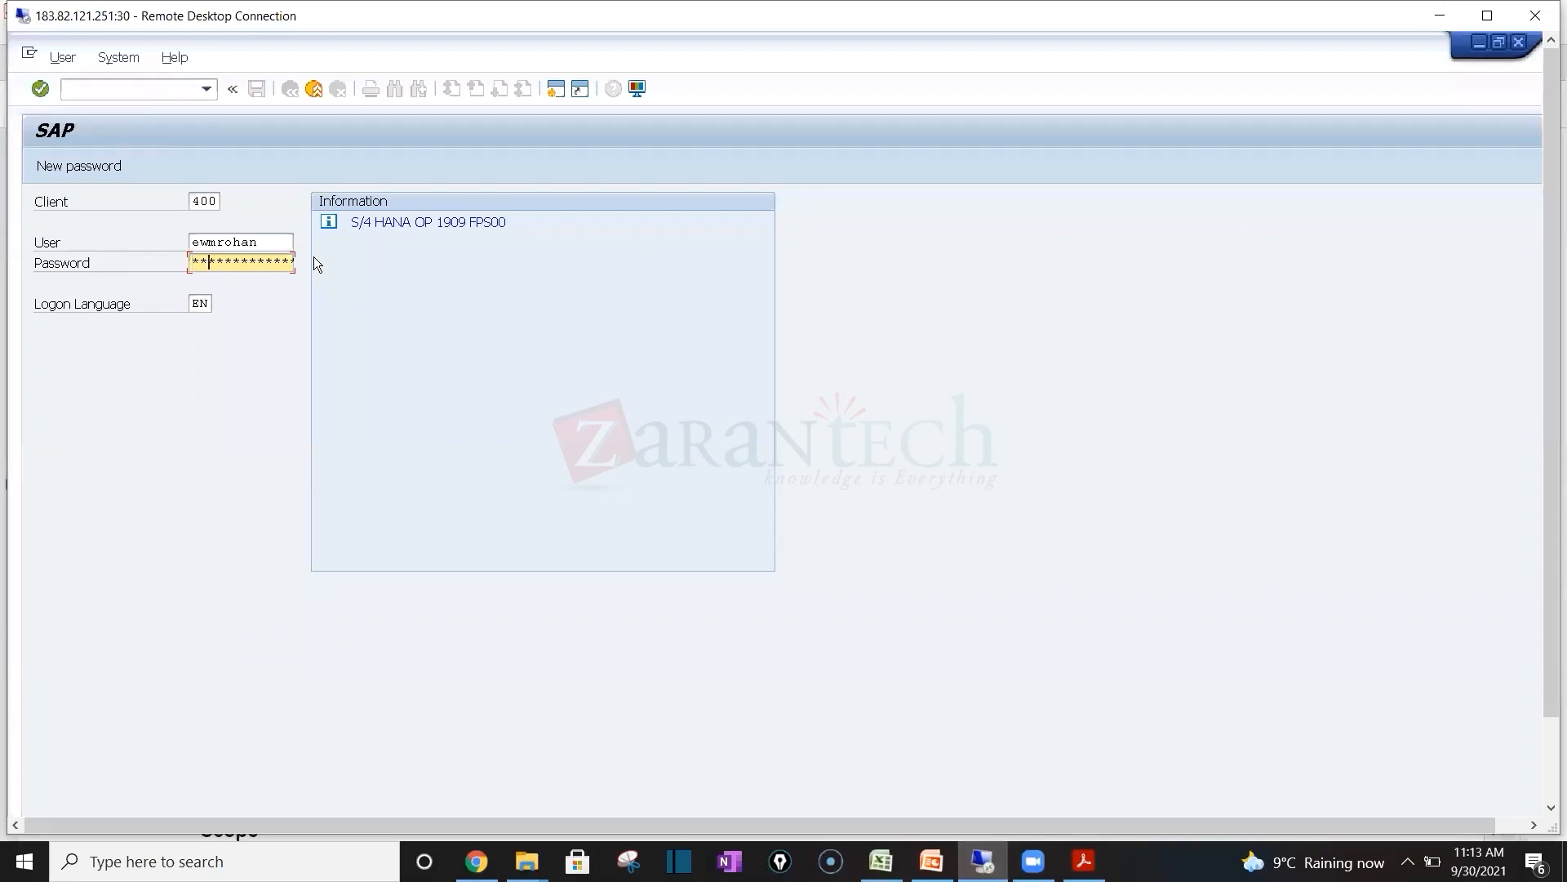
Step: Enter the account password and log on to client 400
key(Right)
key(Right)
key(Right)
key(Right)
key(Right)
key(Right)
key(Right)
key(Return)
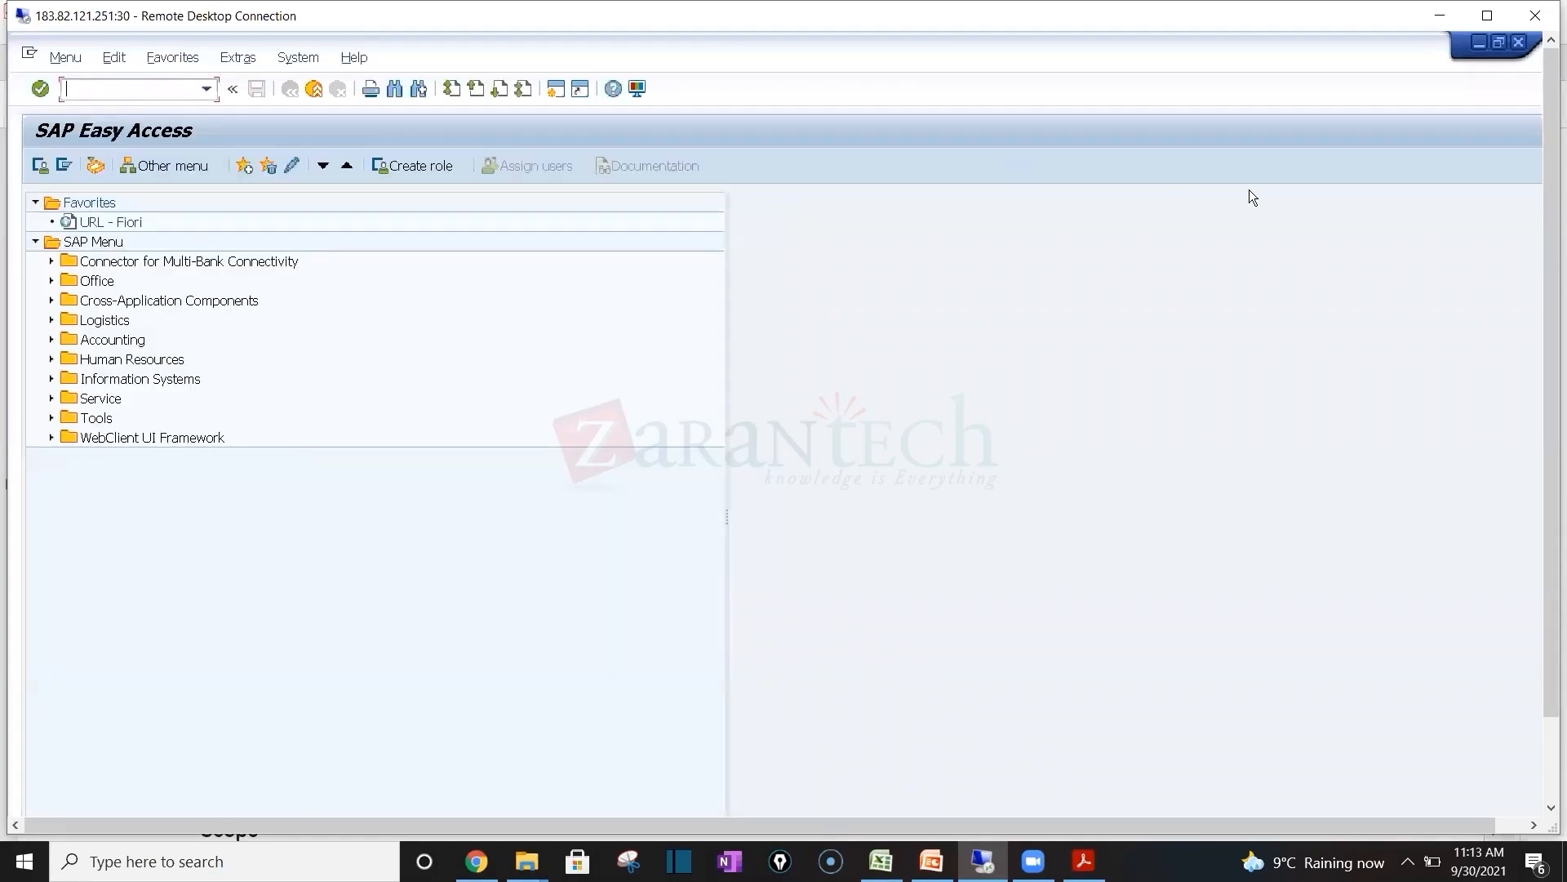
Step: Maximize the remote session, start transaction SPRO and open the SAP Reference IMG
click(1487, 14)
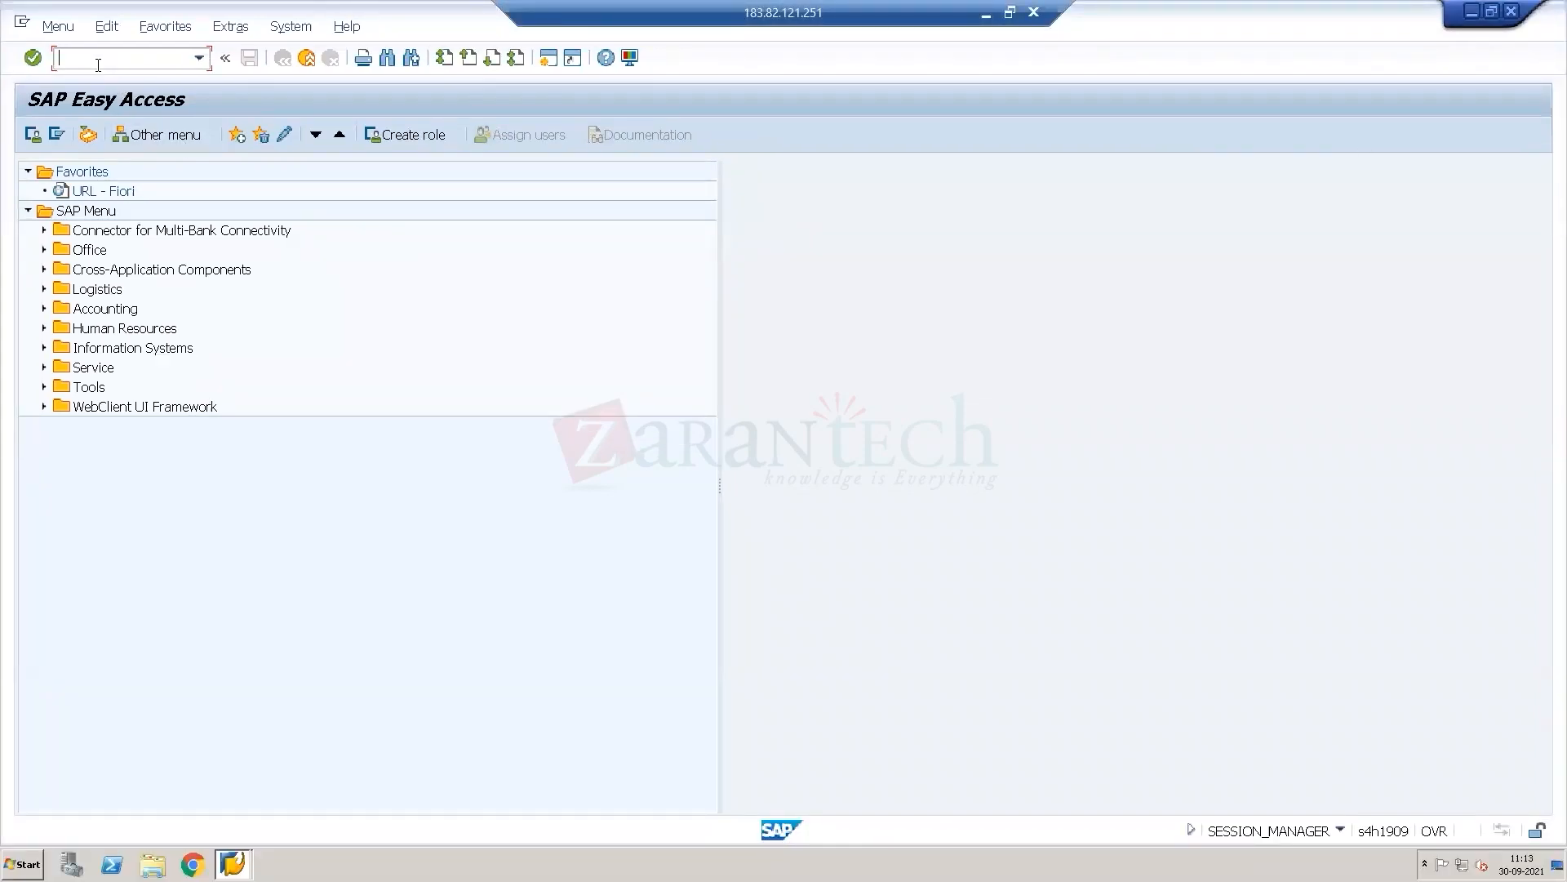
text(ro)
key(Return)
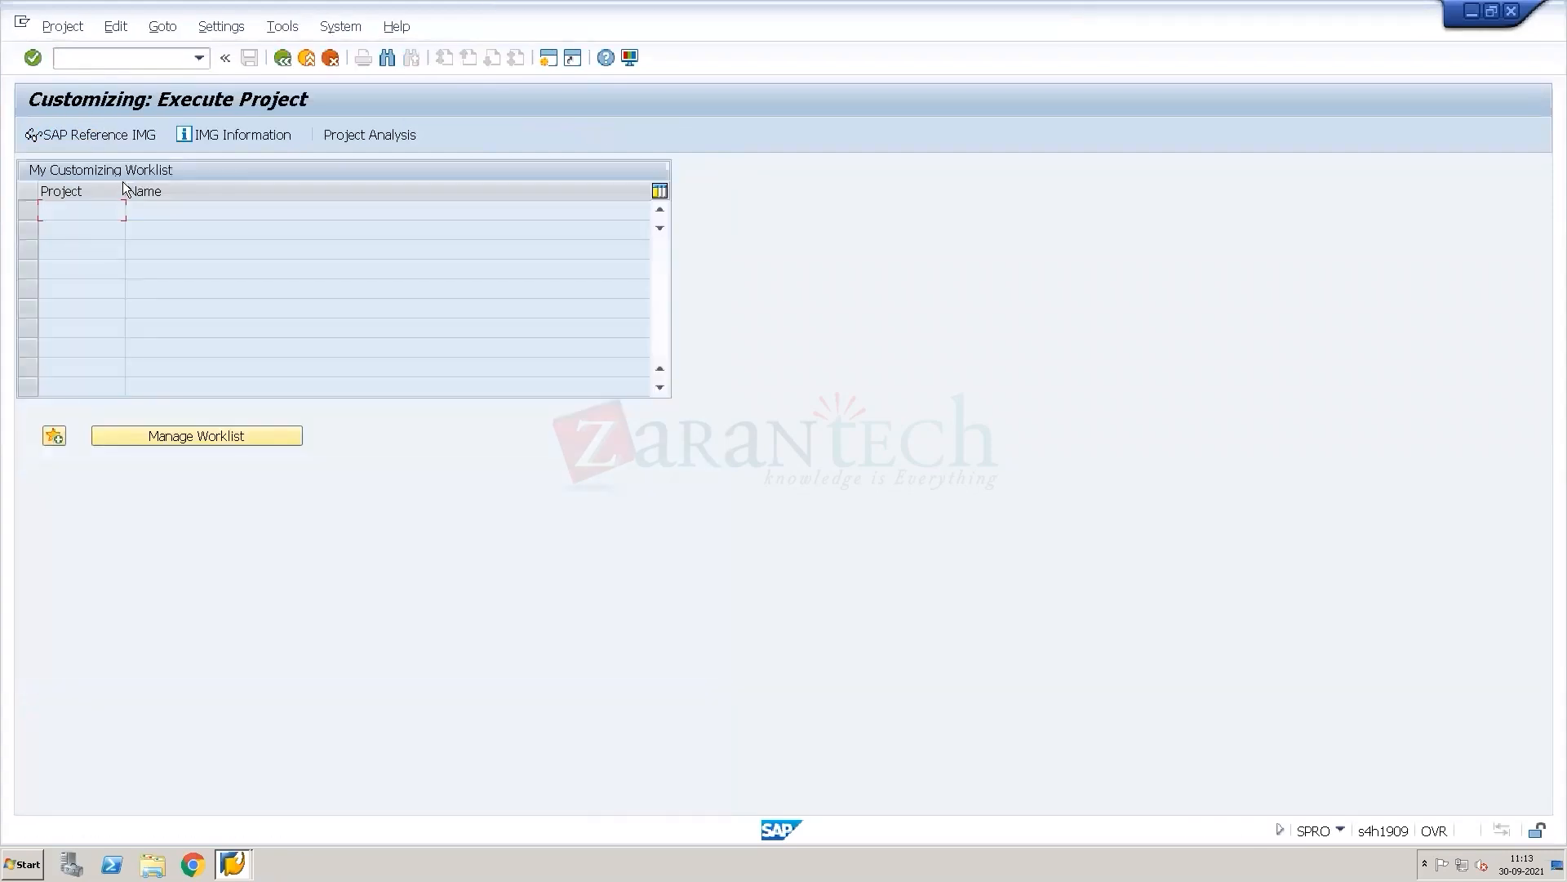
click(131, 138)
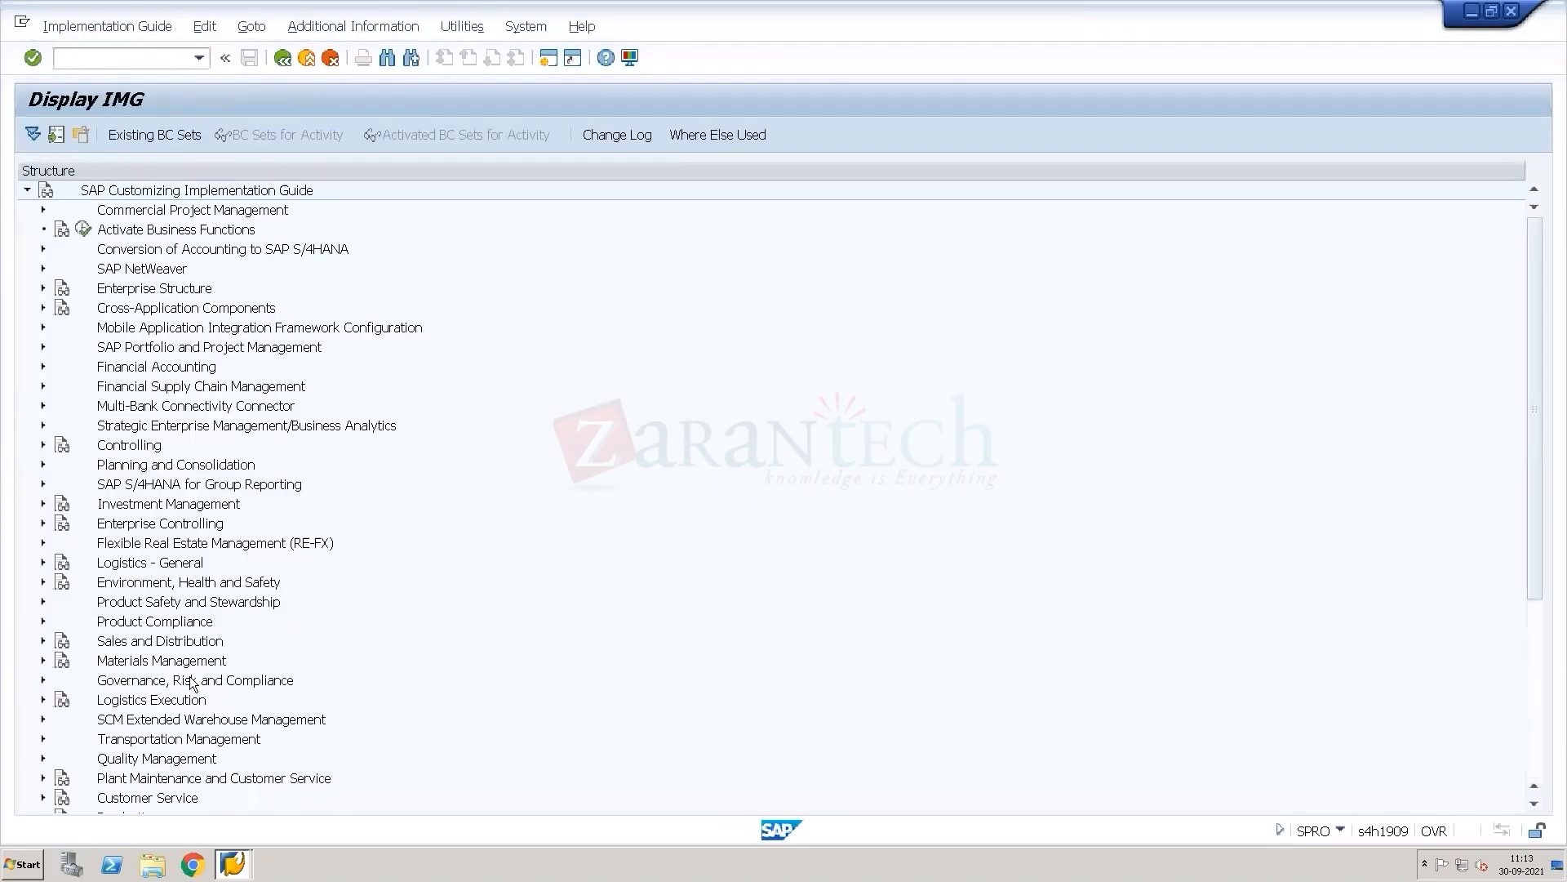
Step: Expand SCM Extended Warehouse Management and its Extended Warehouse Management node in the implementation guide
click(191, 682)
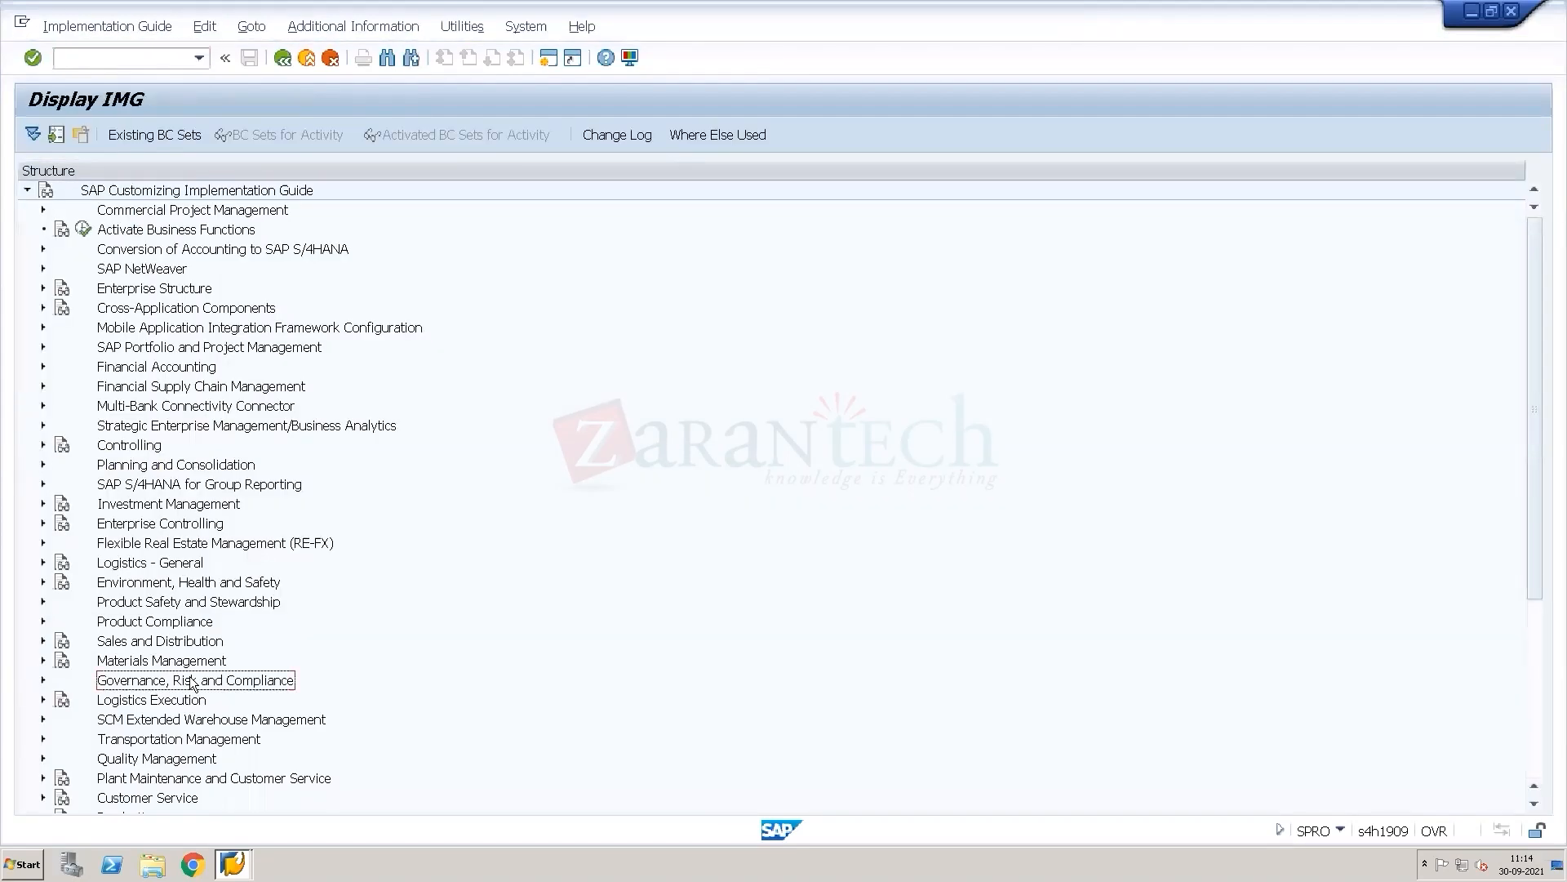
click(43, 720)
click(58, 739)
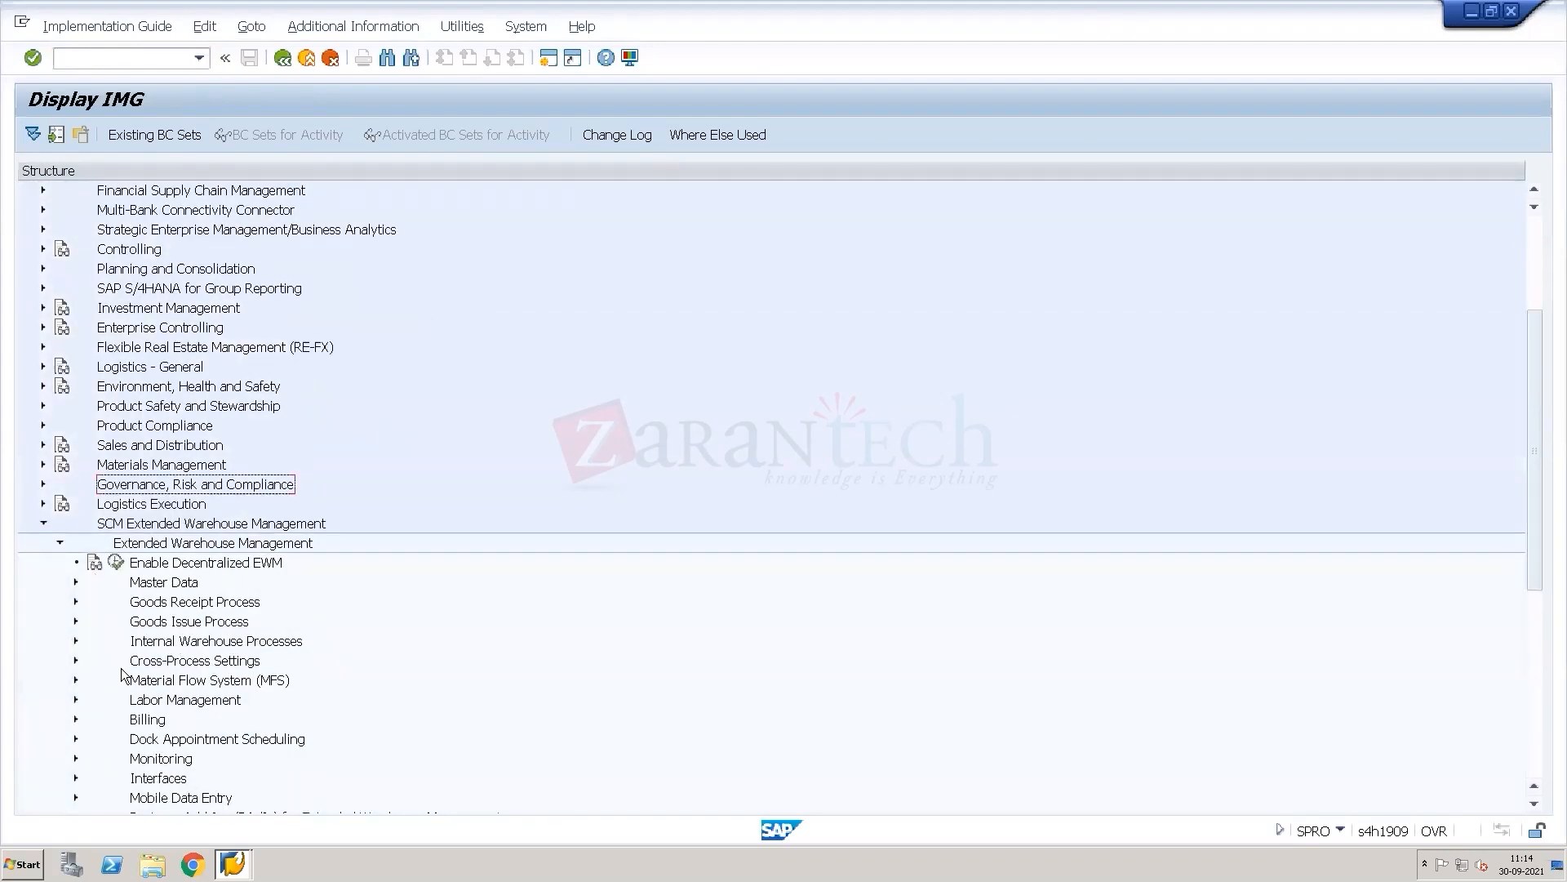
Step: Expand Interfaces, ERP Integration and Tool-Based ERP Integration under Extended Warehouse Management
click(178, 764)
key(Down)
key(Down)
key(Down)
key(Down)
key(Down)
key(Down)
key(Down)
key(Down)
key(Down)
key(Down)
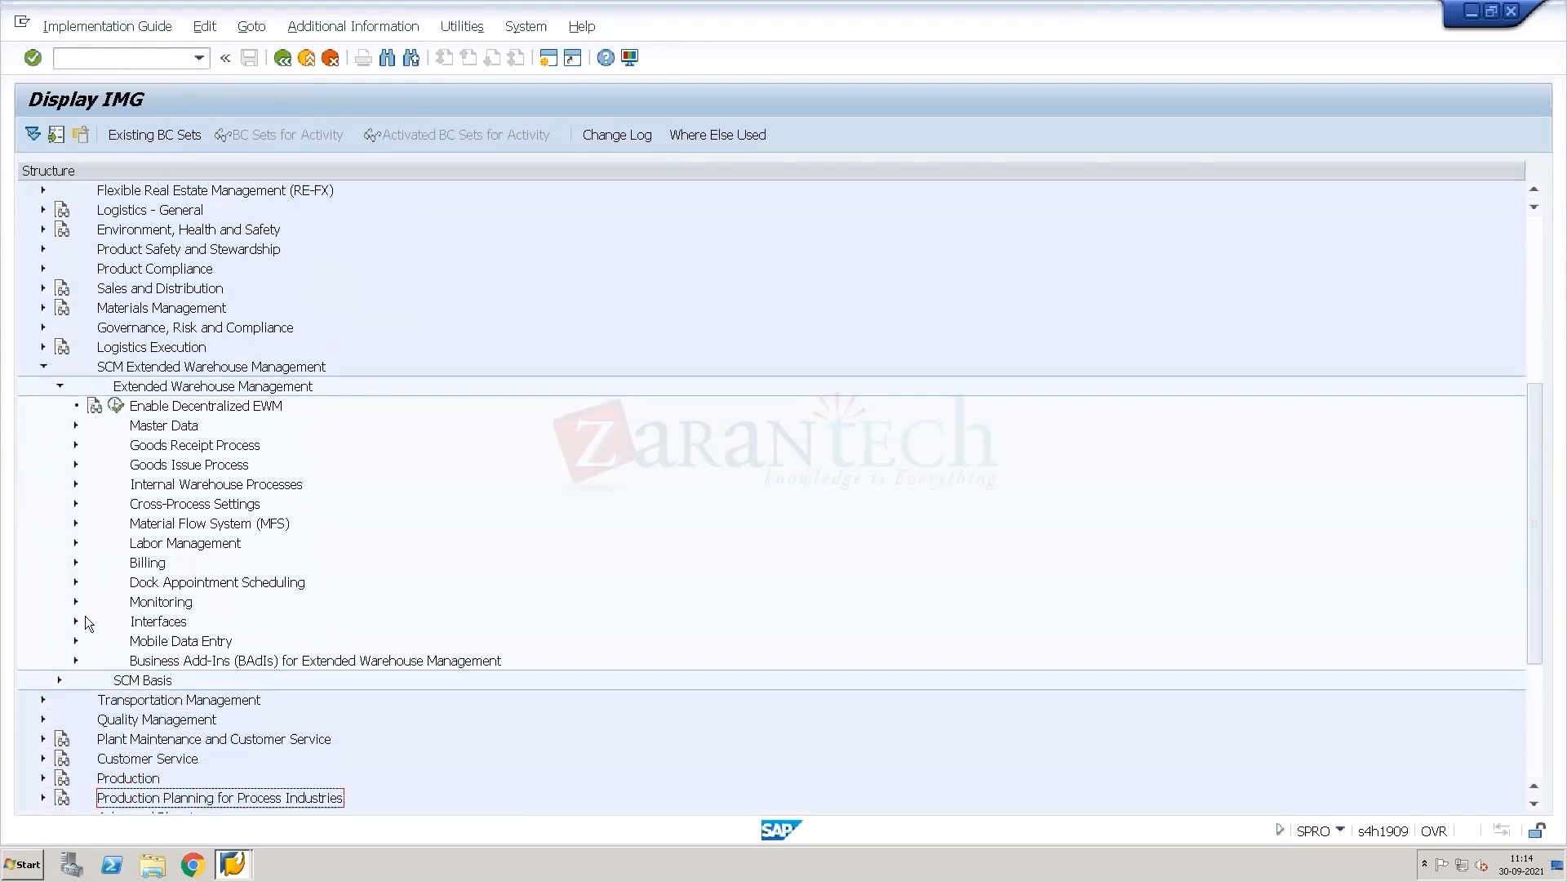
click(76, 621)
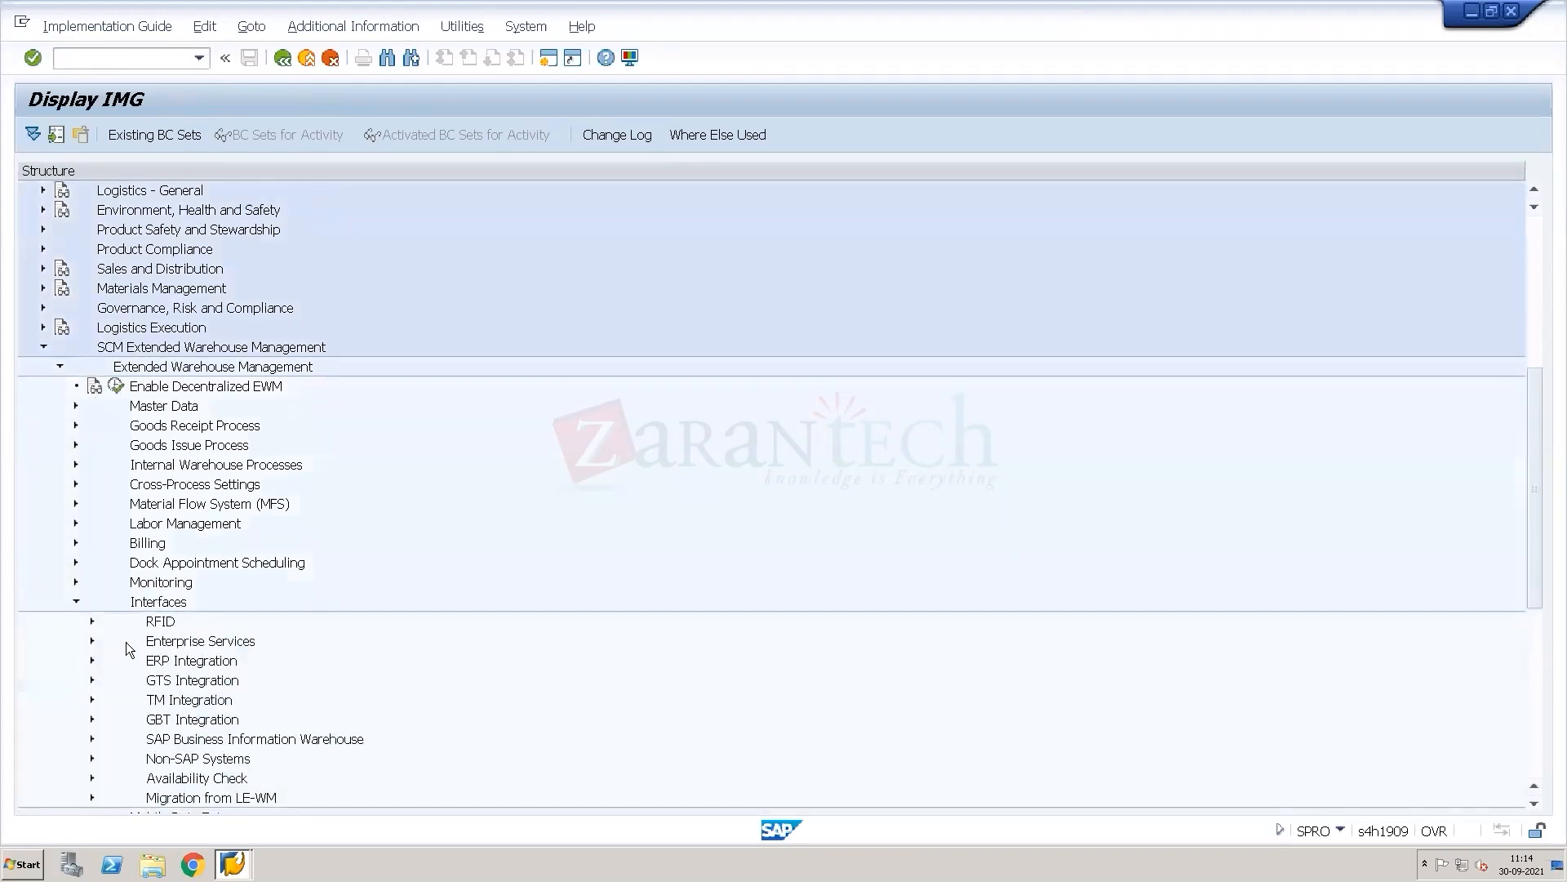
click(92, 661)
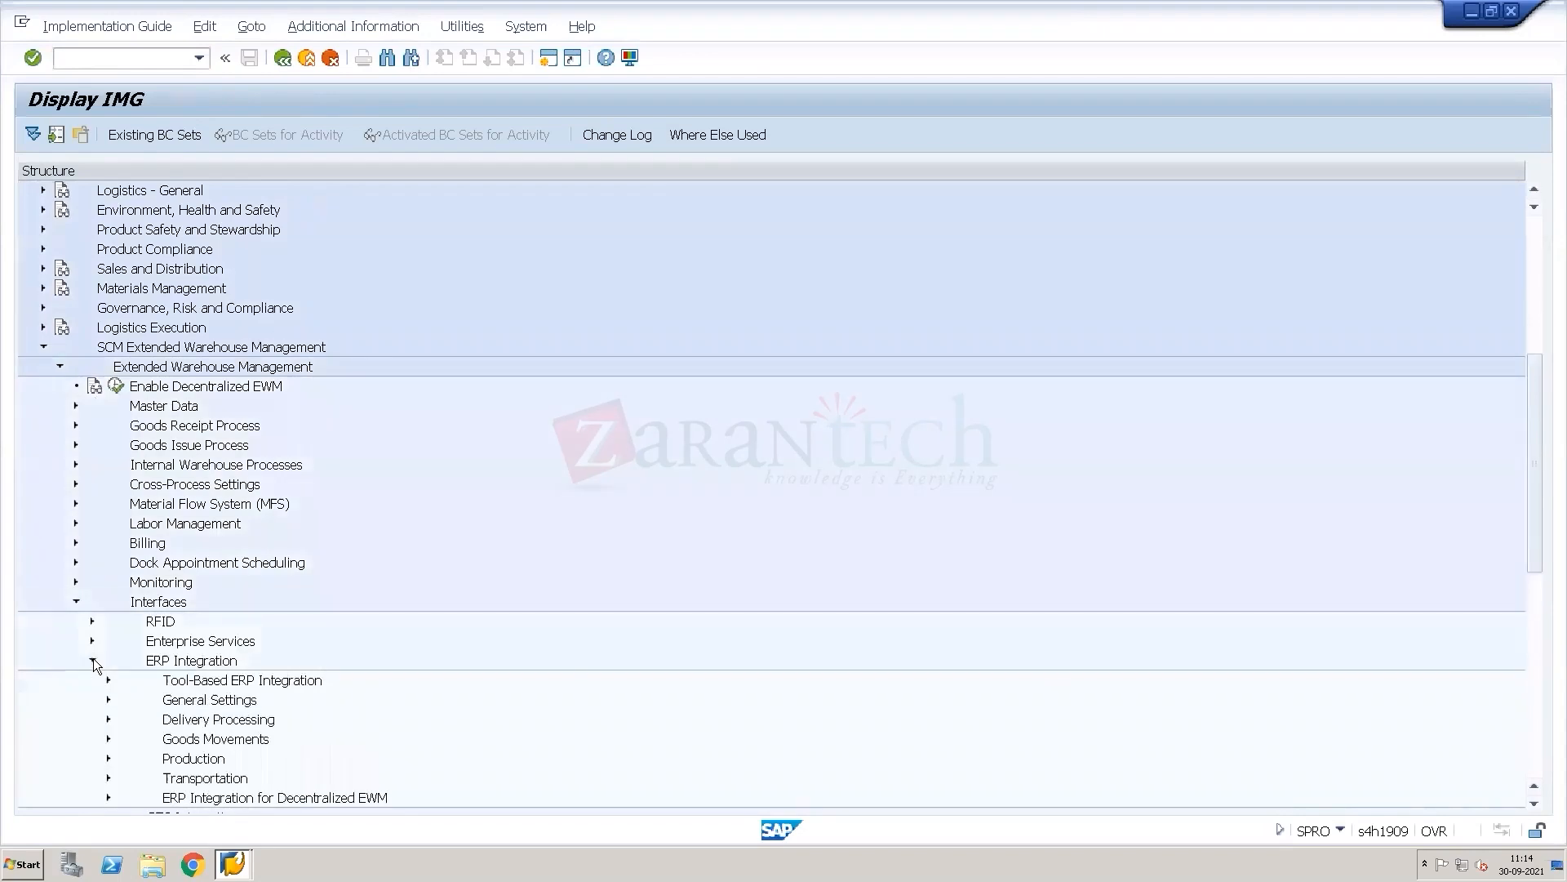
click(106, 681)
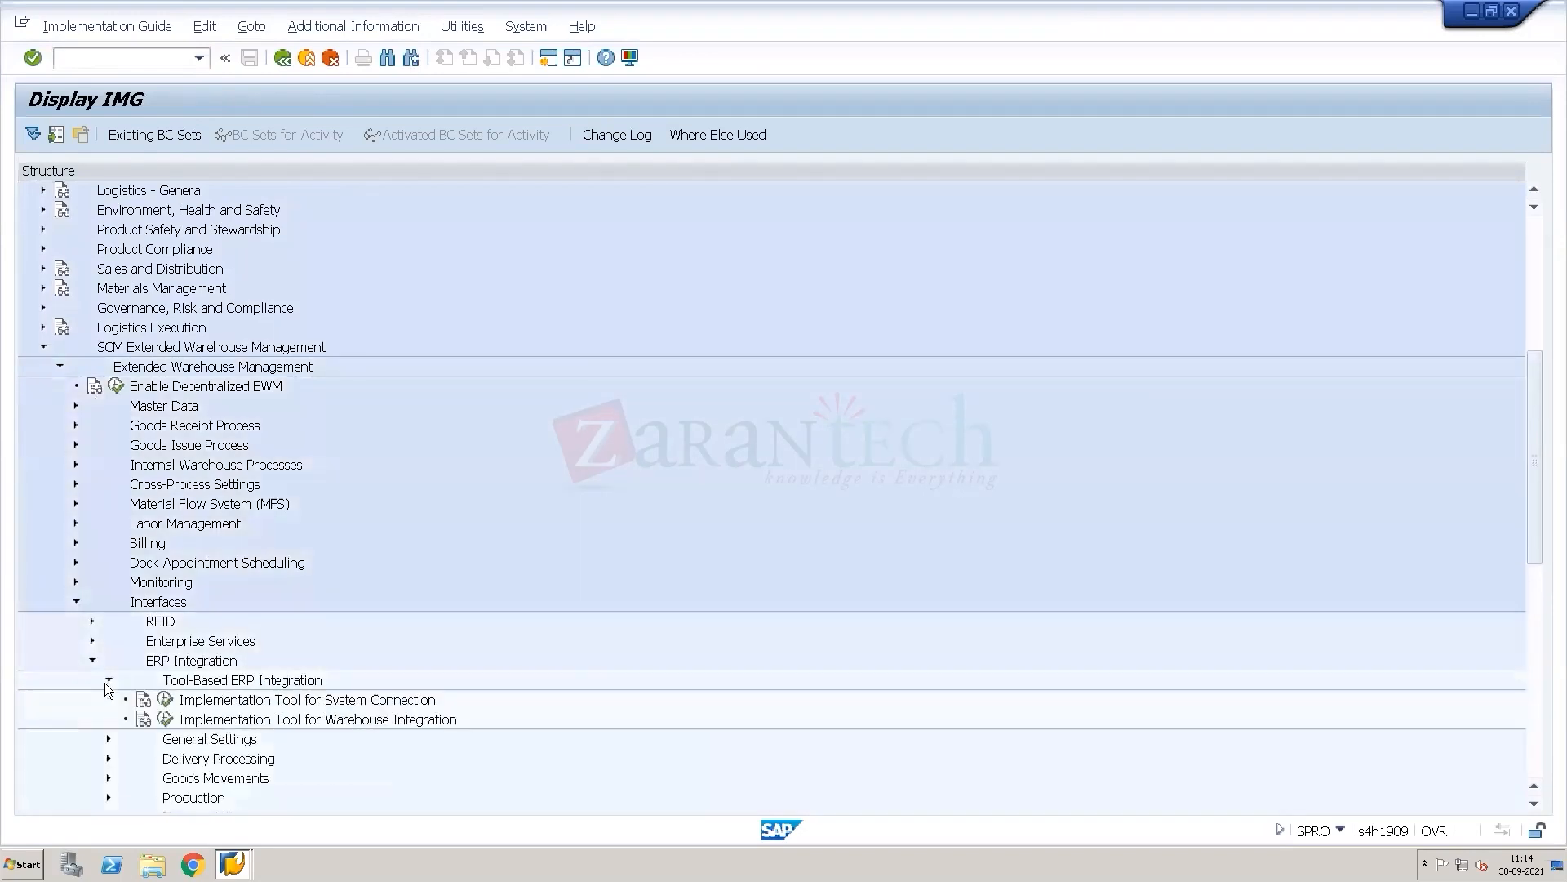
Step: Read the documentation of the implementation tools for System Connection, highlighting its list of settings, and for Warehouse Integration
click(301, 703)
click(271, 722)
click(144, 702)
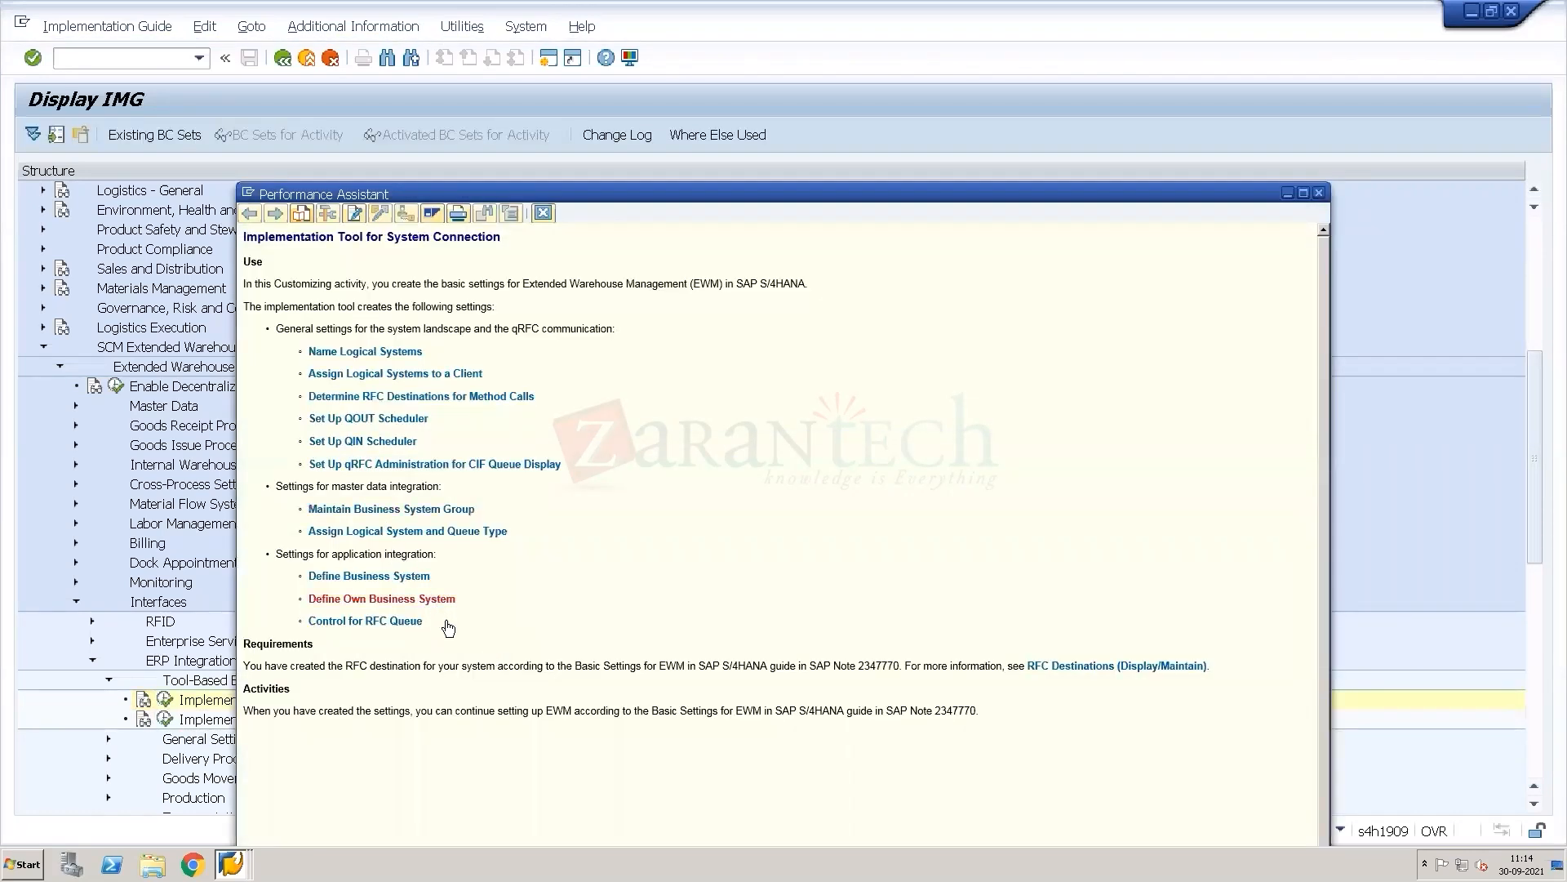
drag(446, 627, 293, 349)
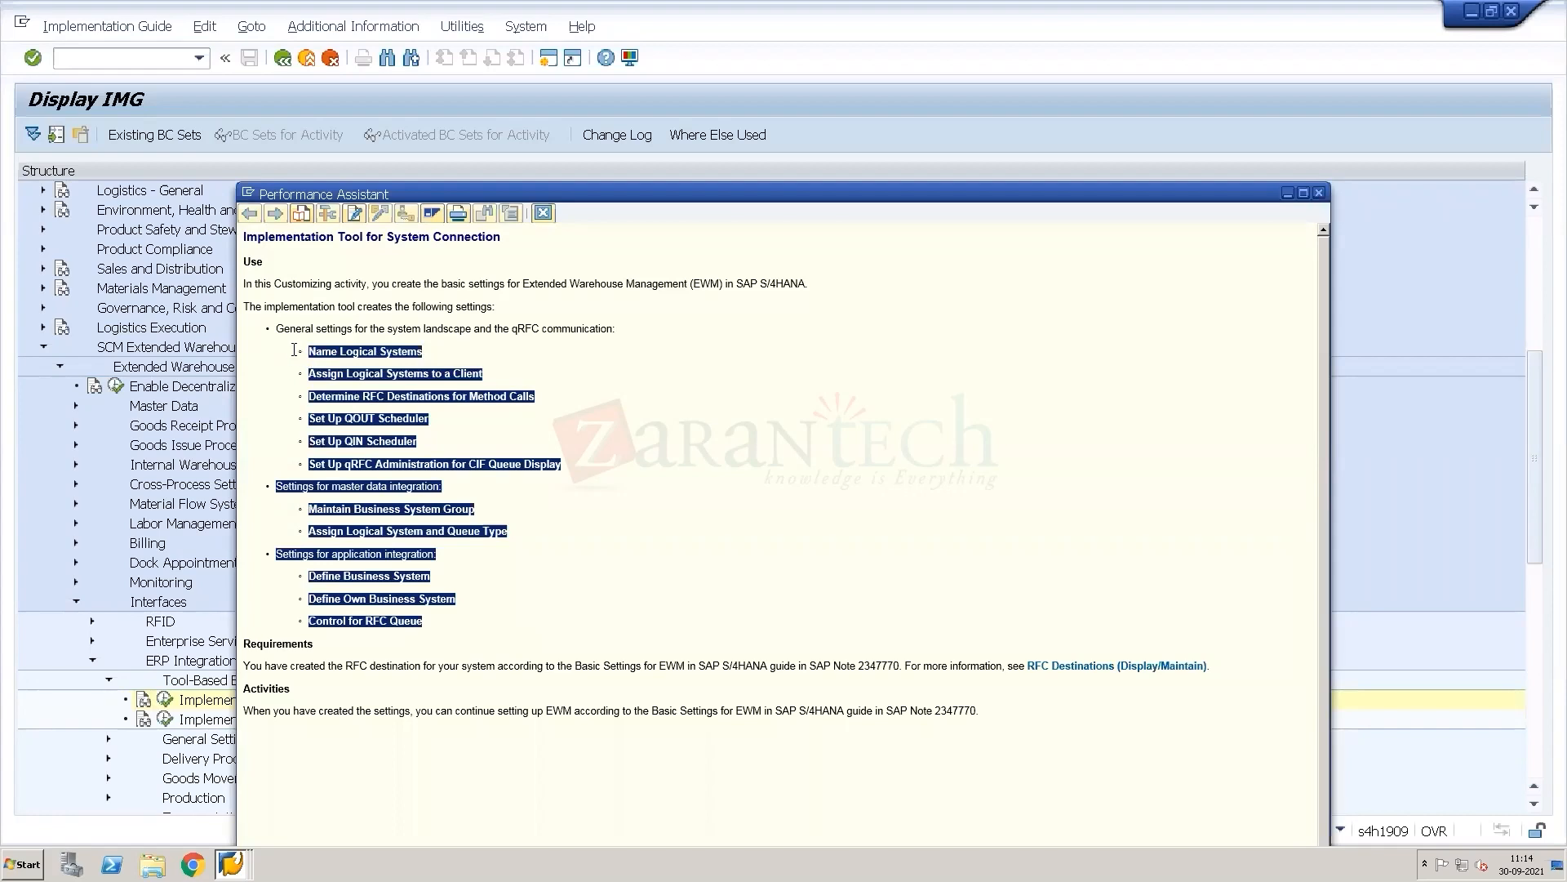
click(531, 569)
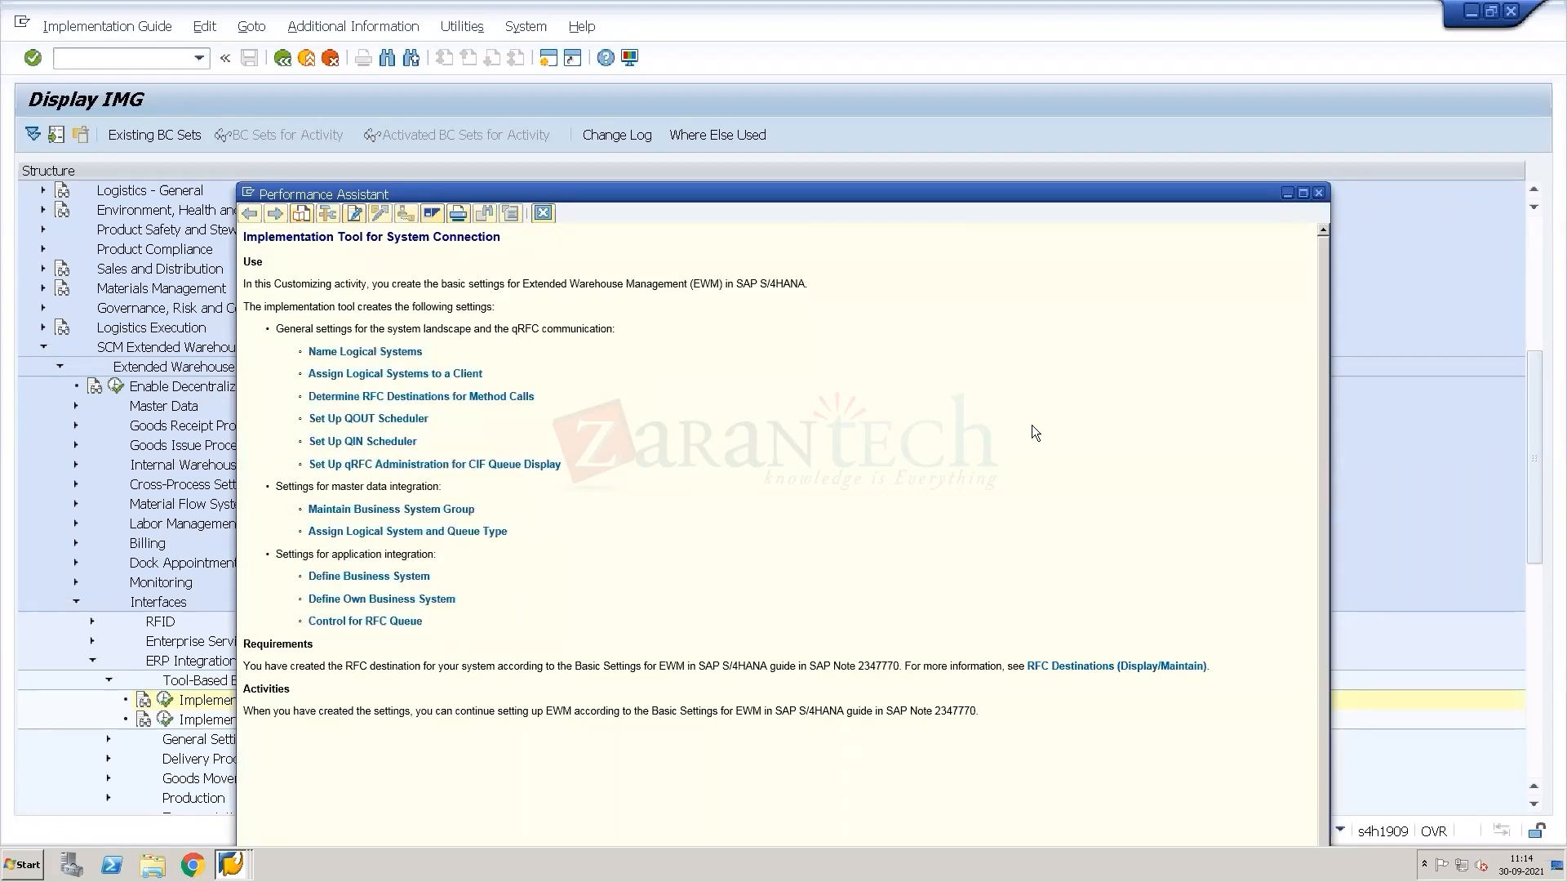
click(1320, 193)
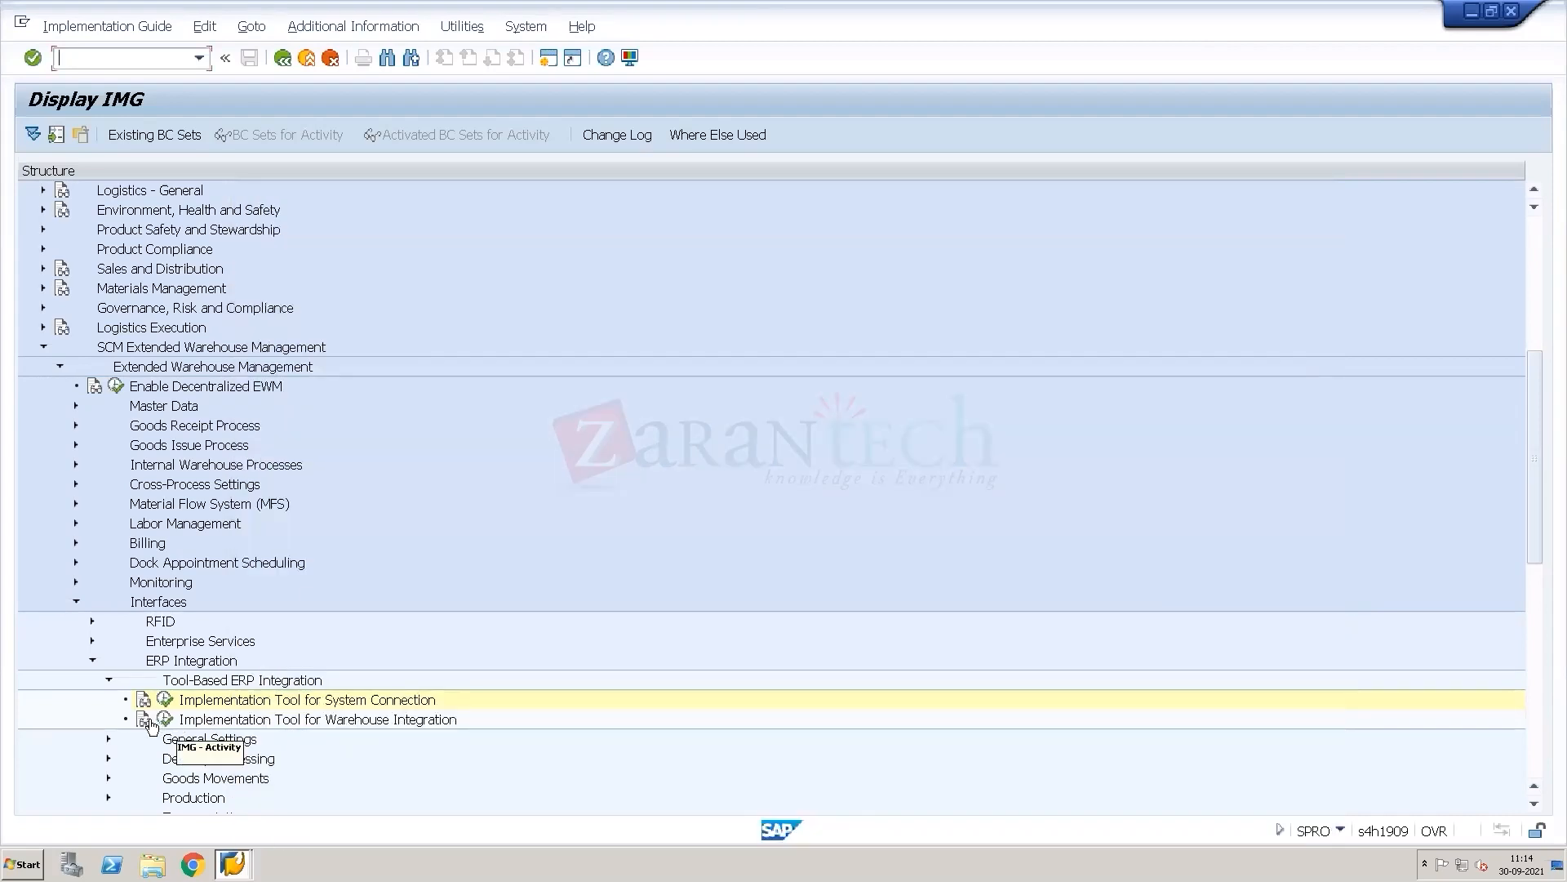
click(212, 721)
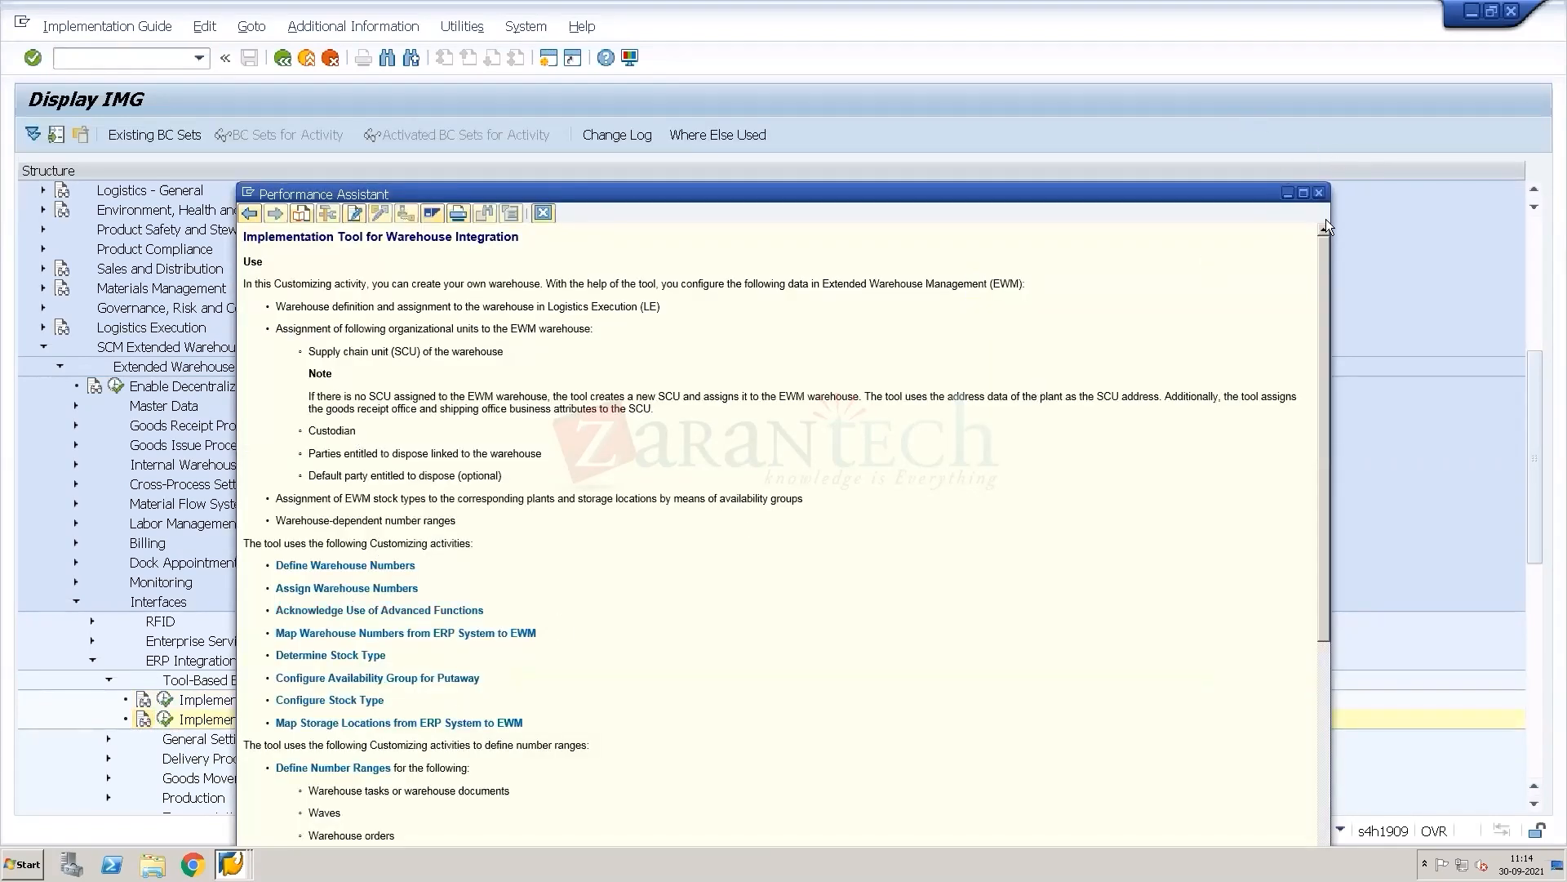
click(1321, 194)
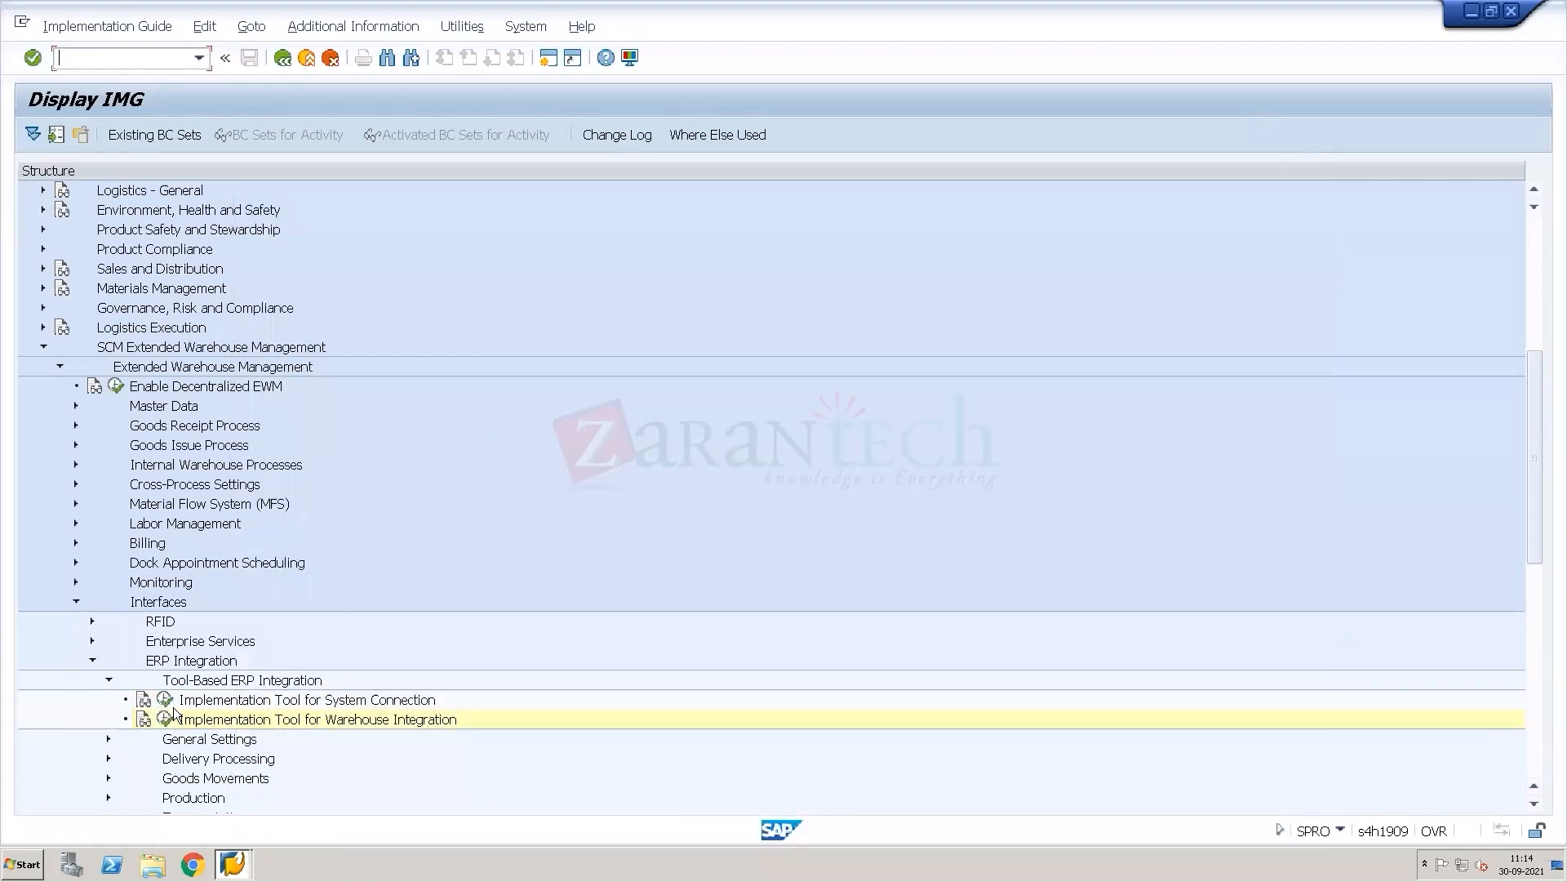
Step: Go to Name Logical Systems from the System Connection tool's documentation and execute the activity to open the logical systems table
click(144, 700)
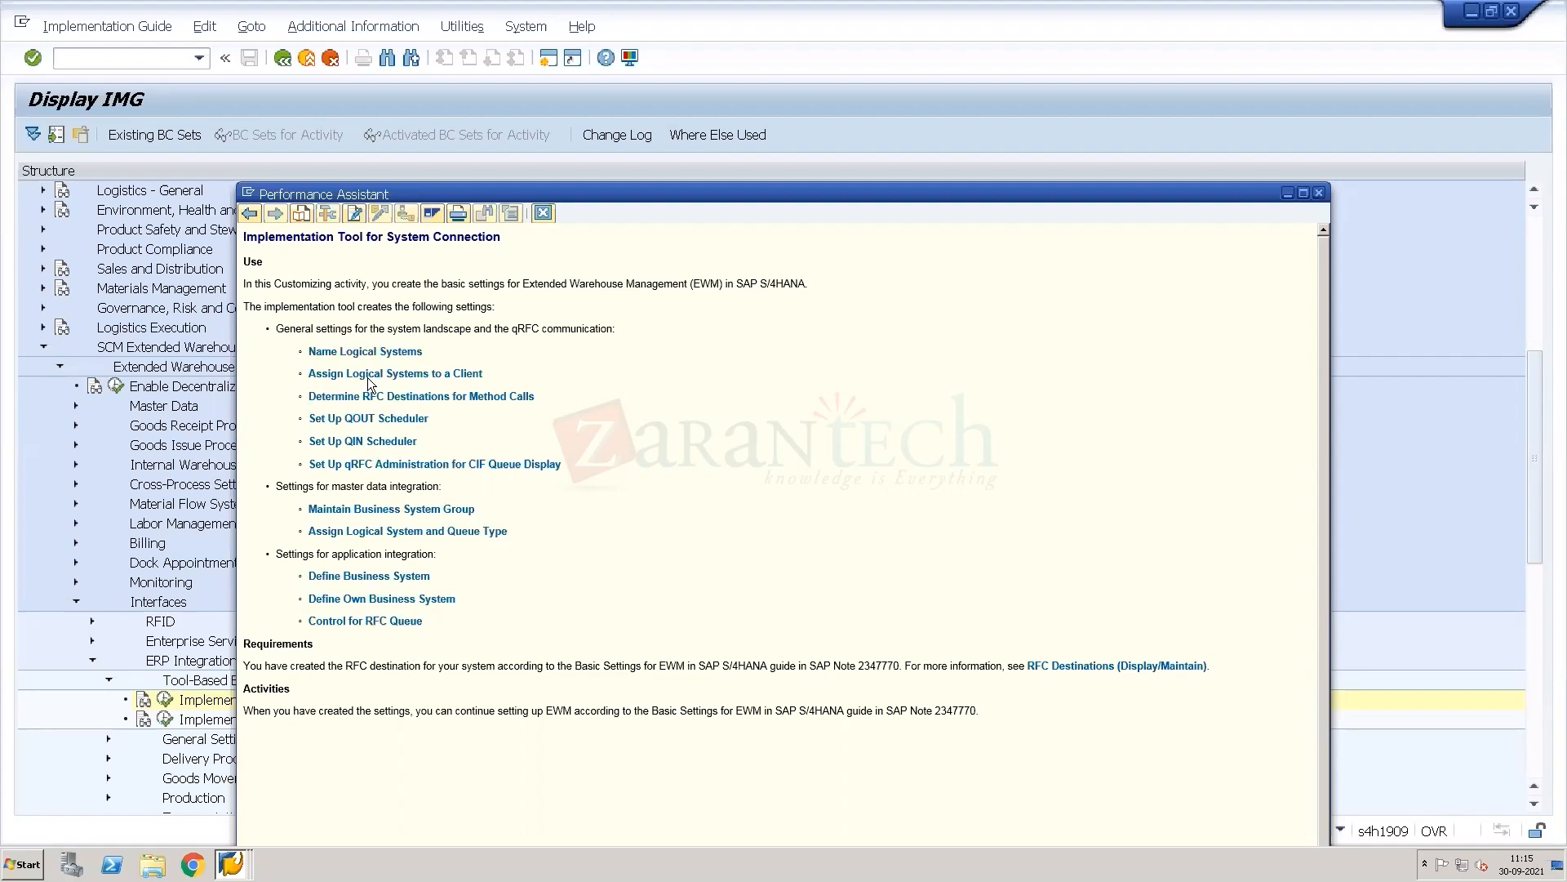
click(384, 360)
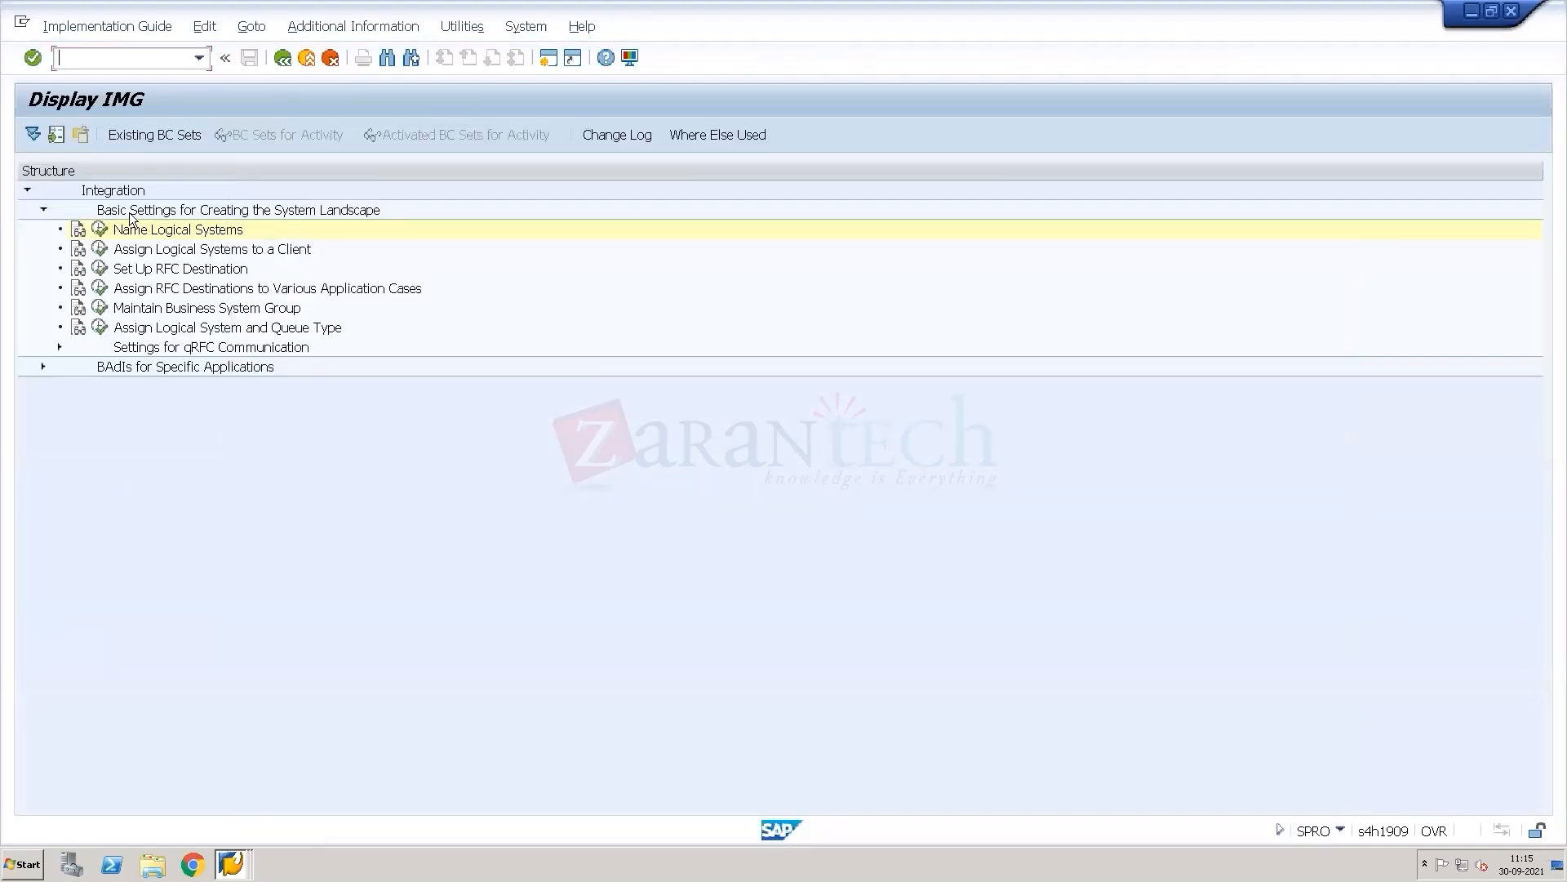
click(100, 227)
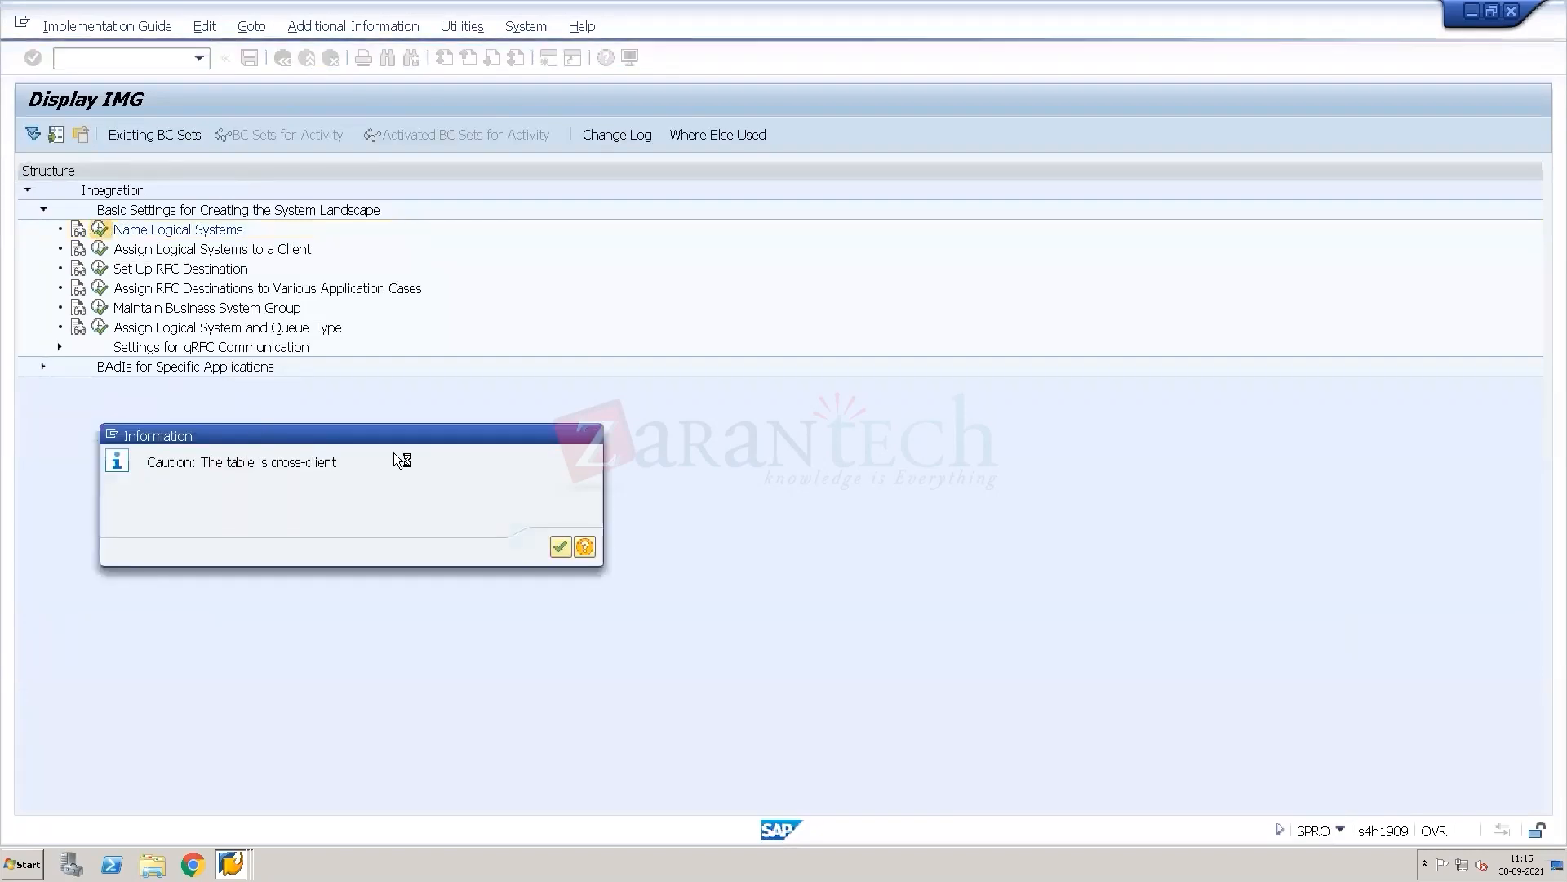
key(Return)
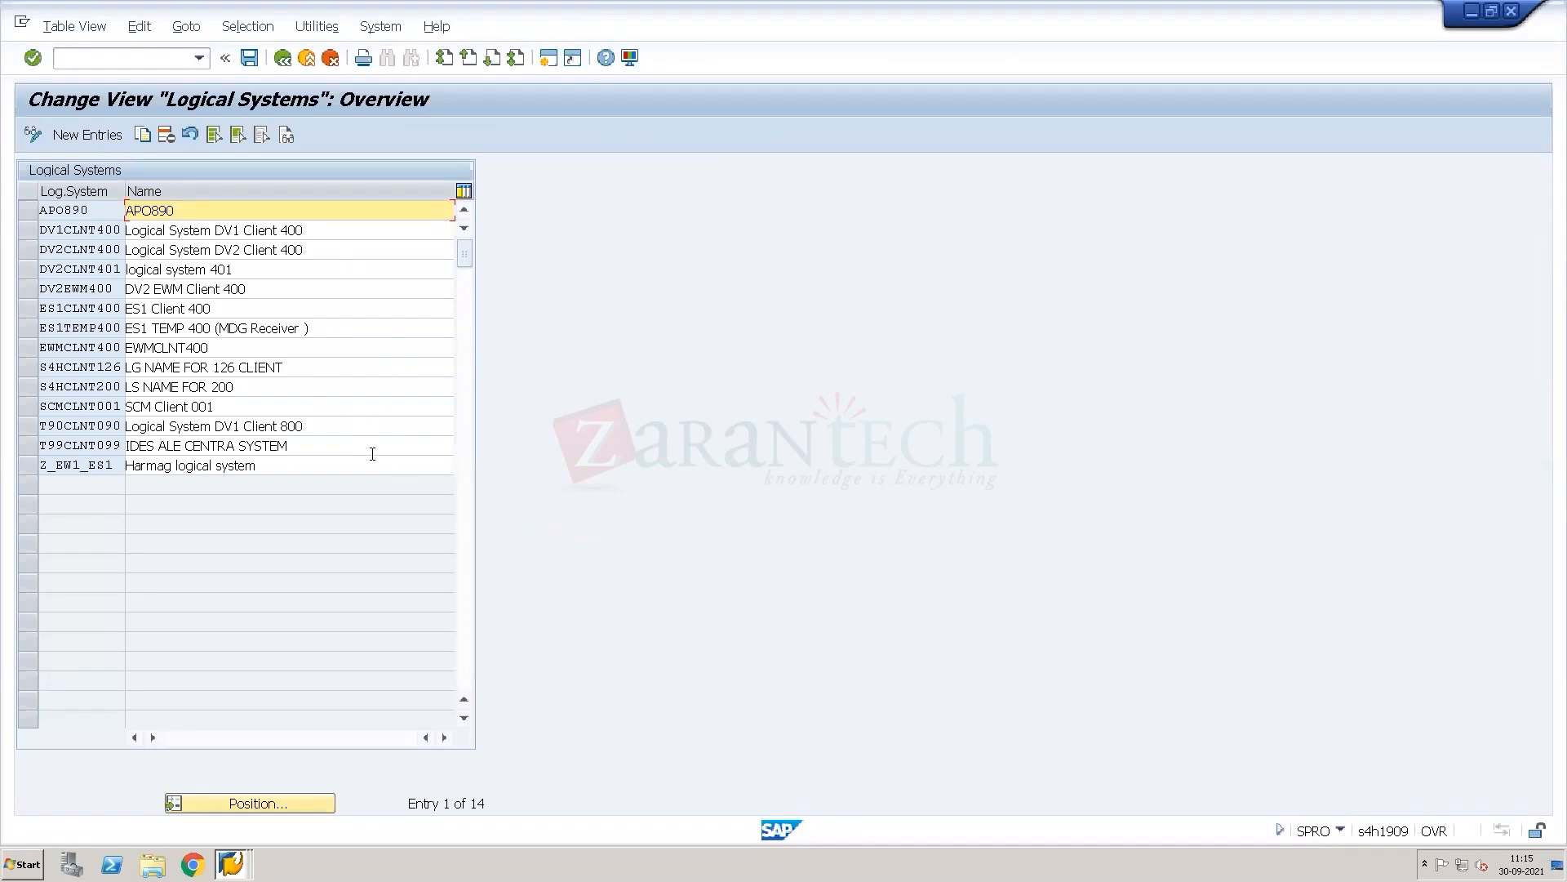
Step: Exit the full-screen remote session, switch to the warehouse datasheet in Excel and open the Org Structure sheet
key(ctrl+alt+Break)
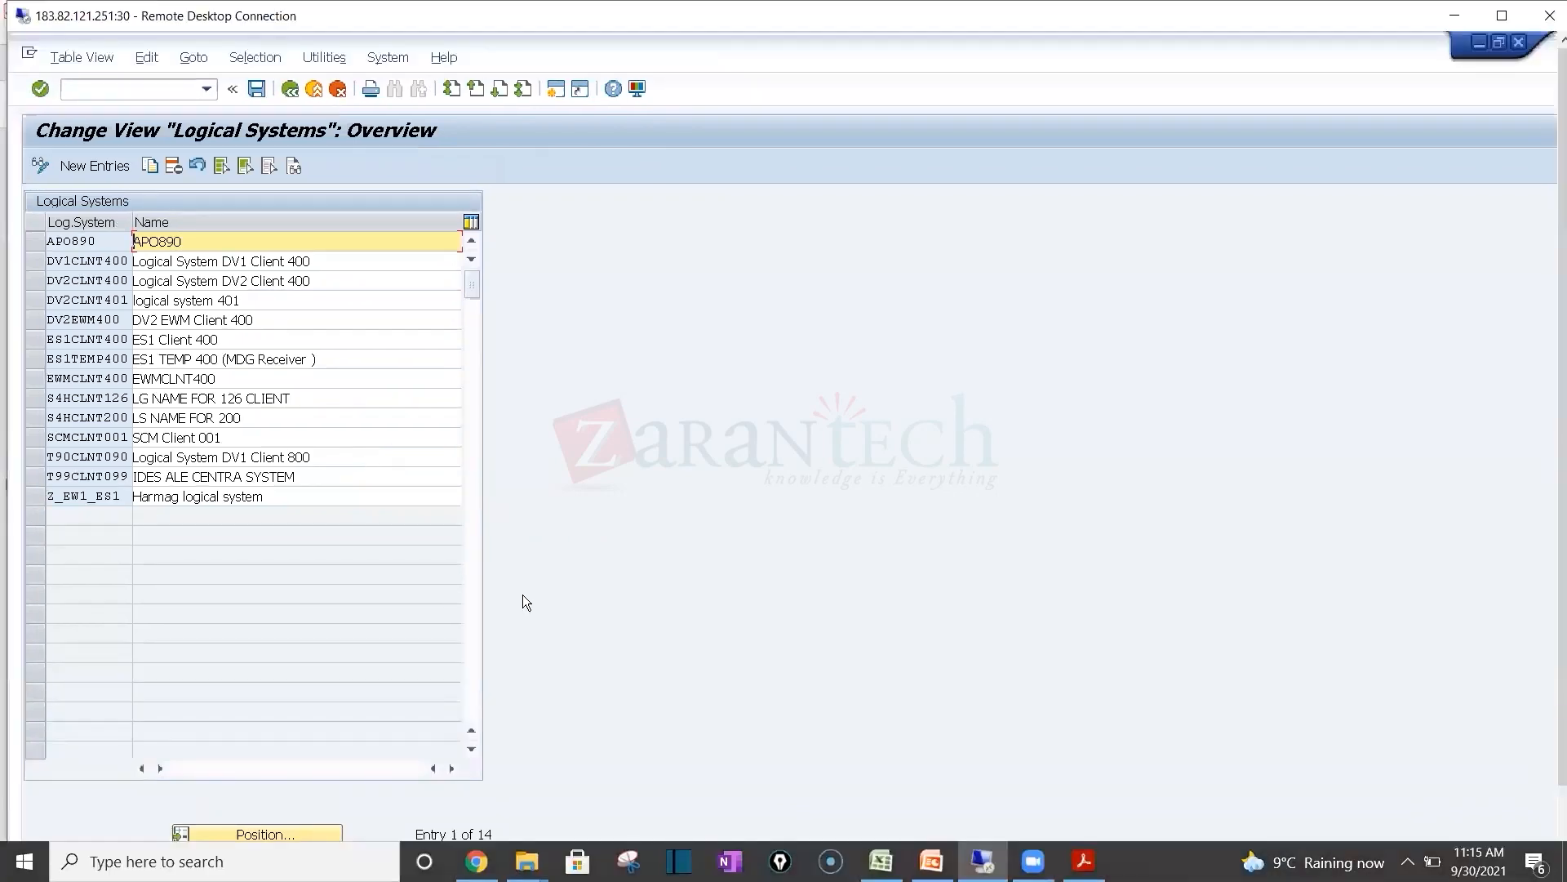
key(alt+Tab)
key(alt+Tab)
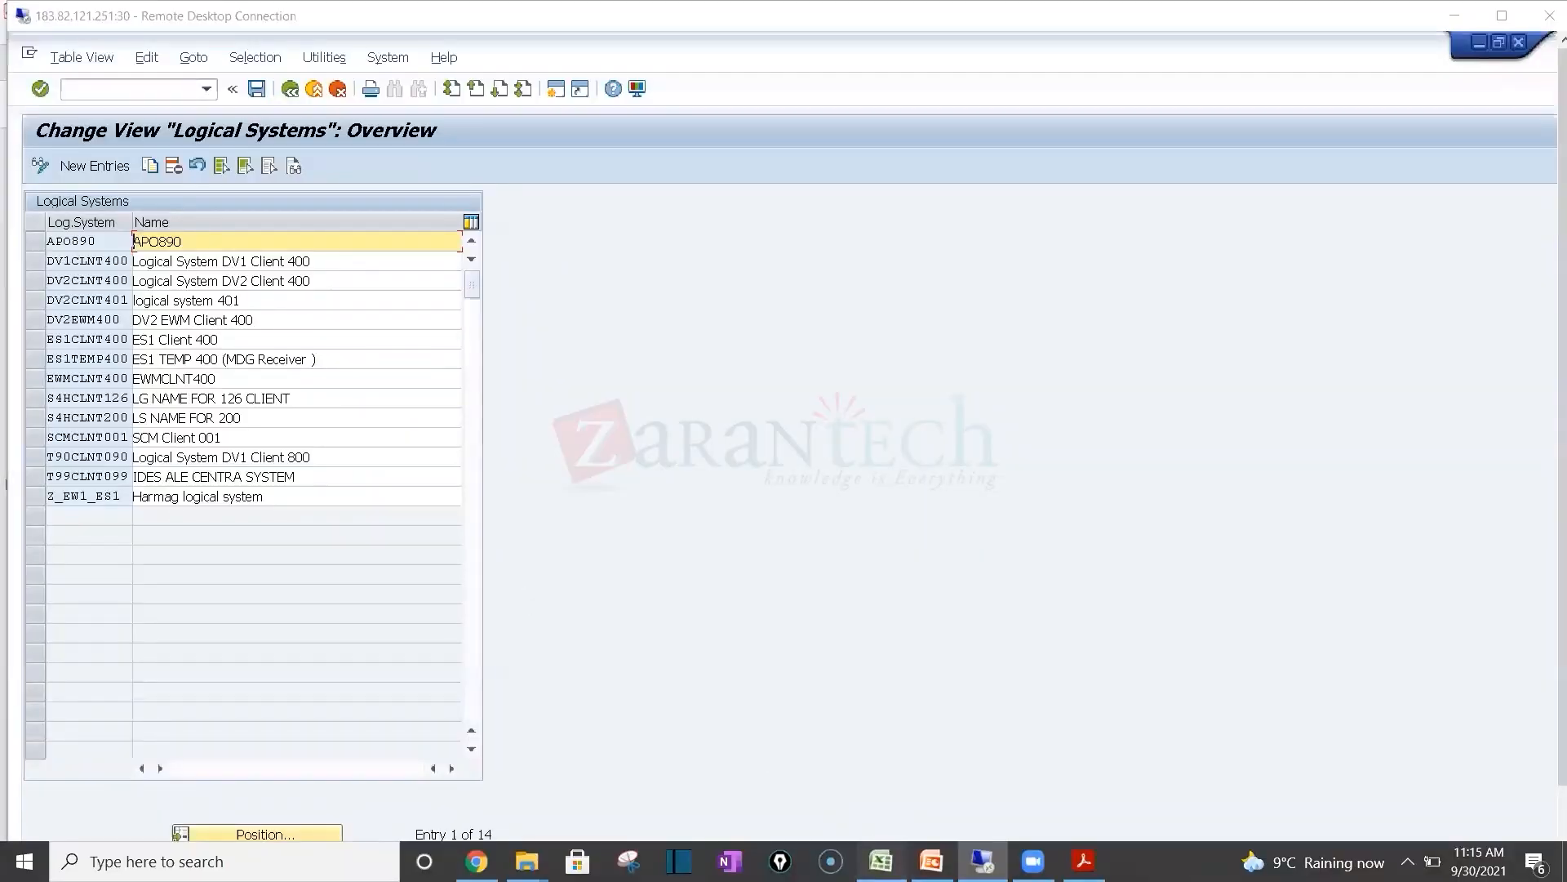
click(881, 861)
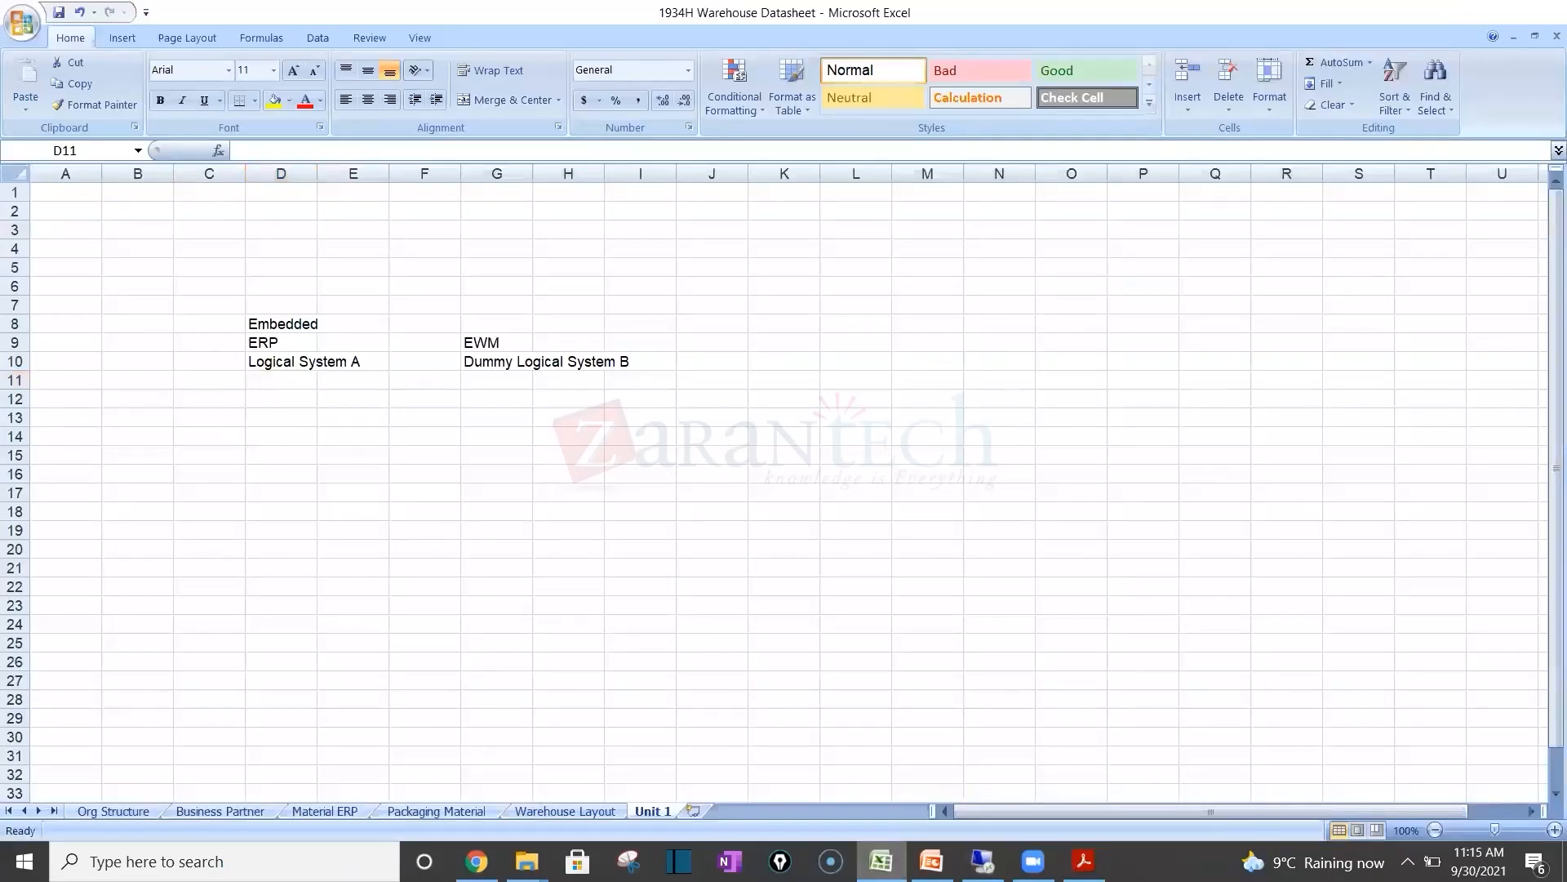
click(881, 861)
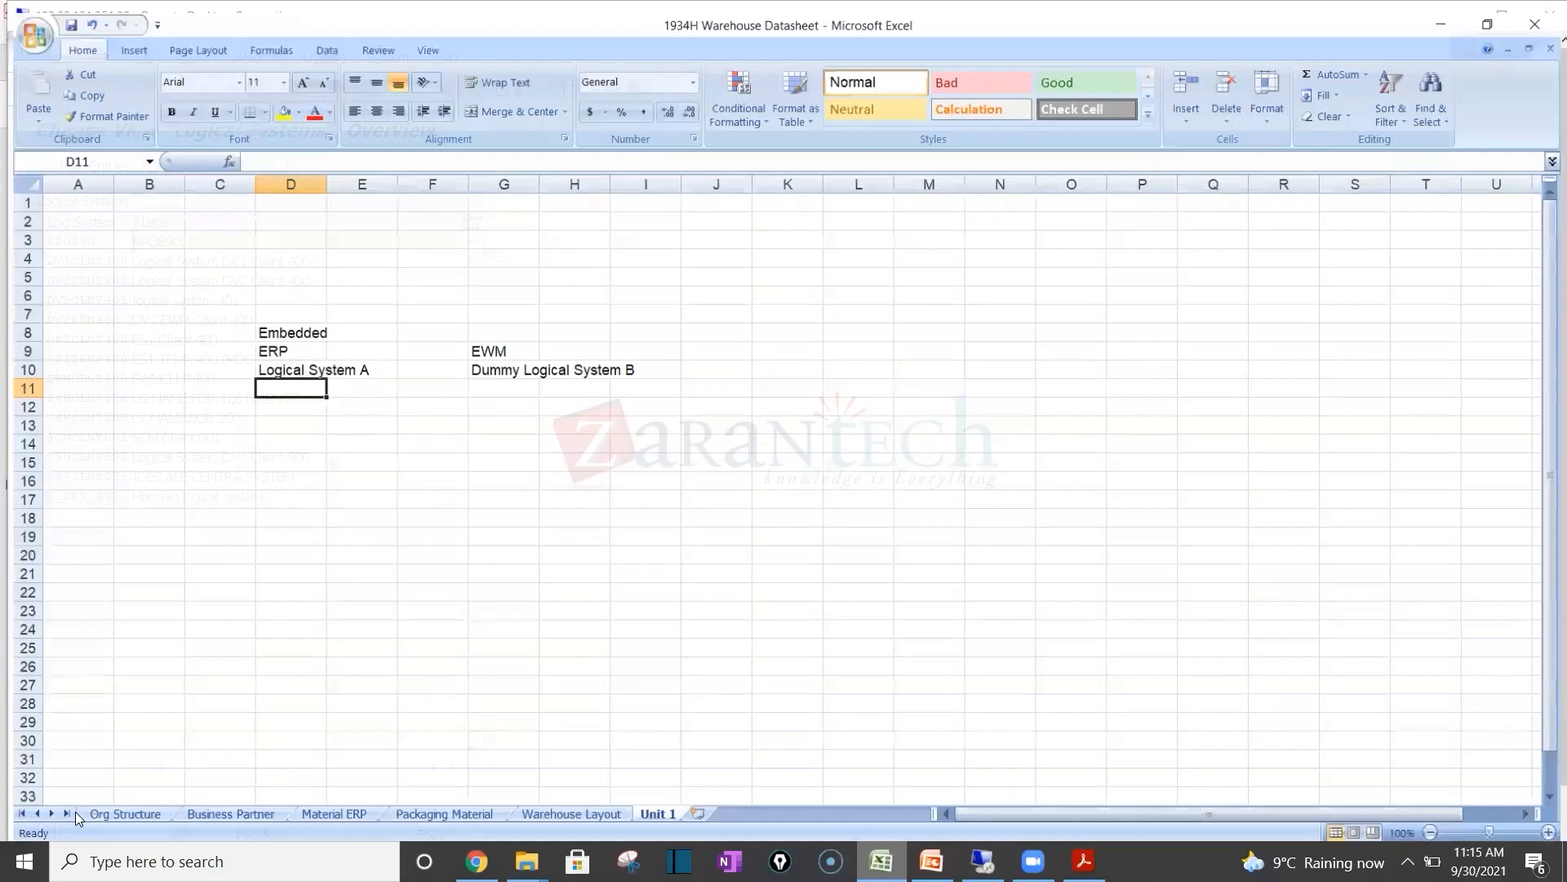
click(76, 813)
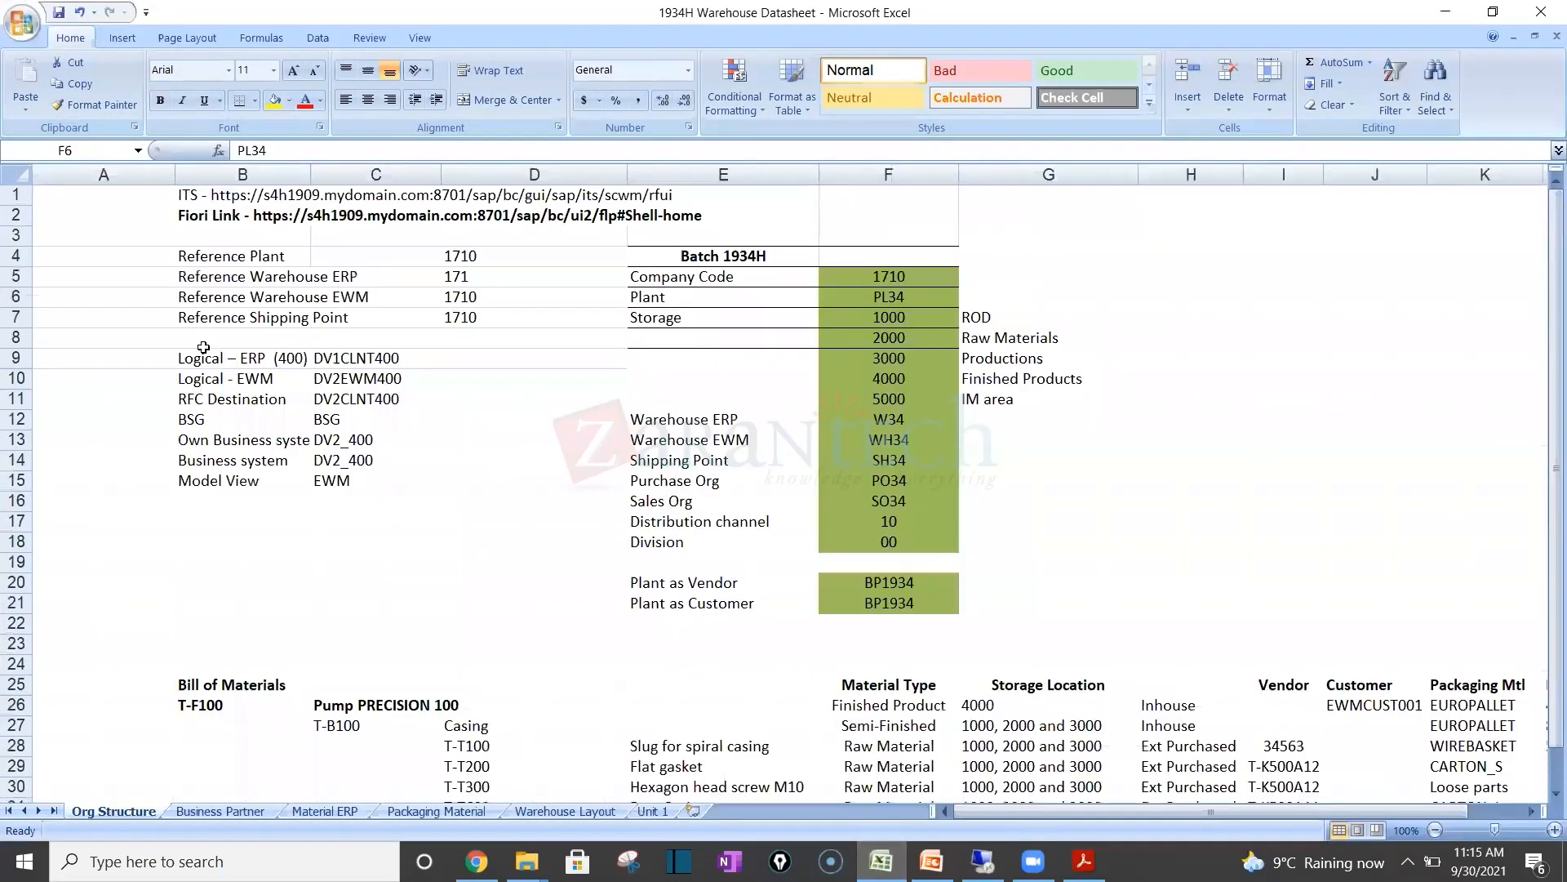
Step: Look up the datasheet's ERP logical system DV1CLNT400 in SAP's logical systems table and return to the datasheet
click(339, 359)
key(alt+Tab)
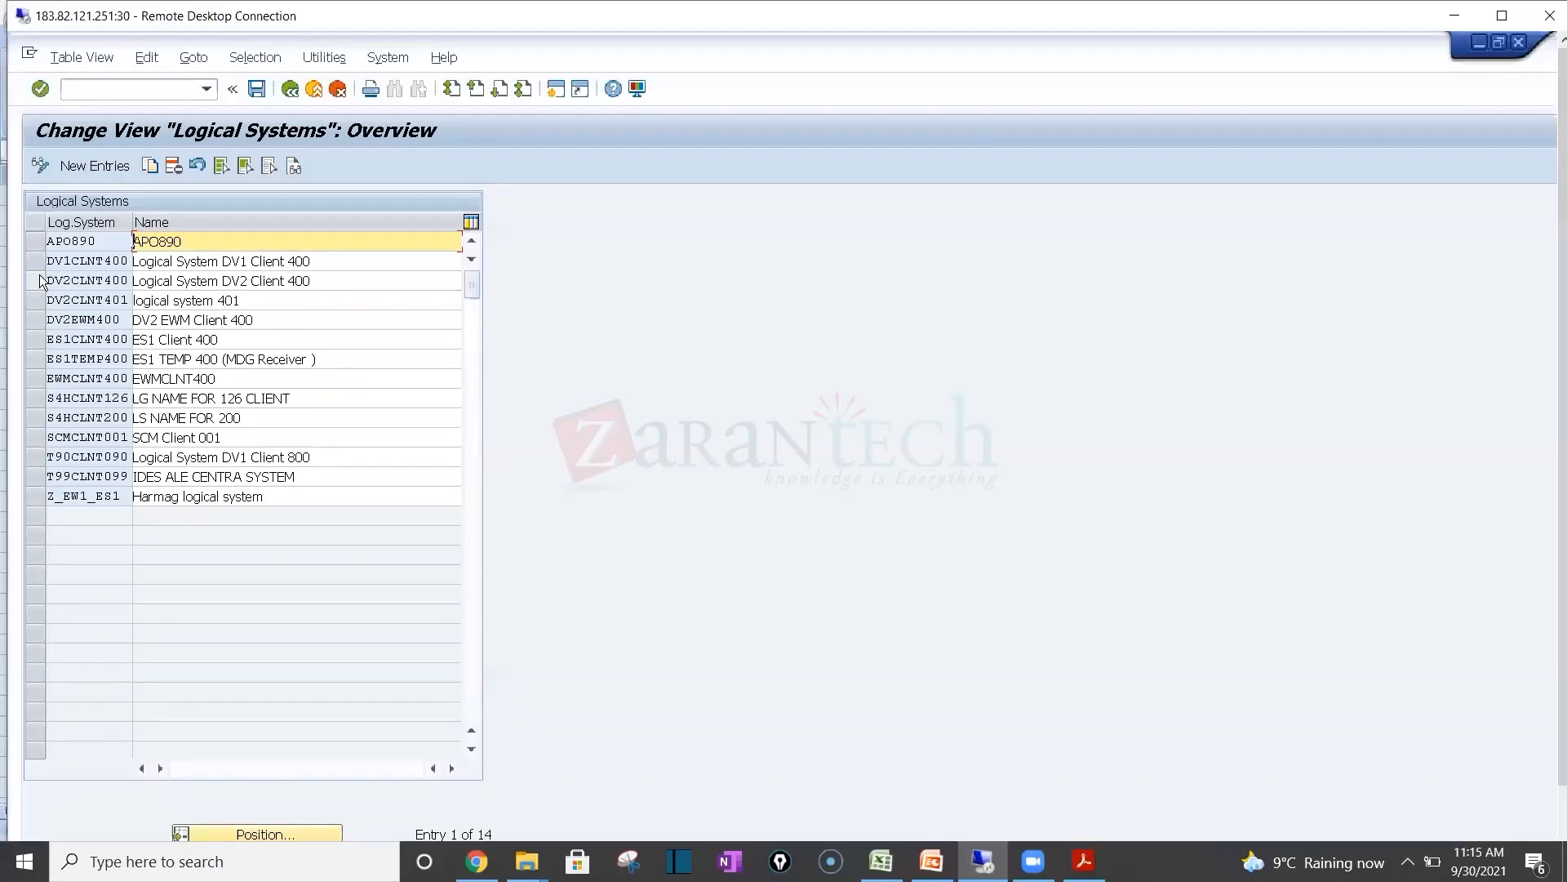
click(40, 270)
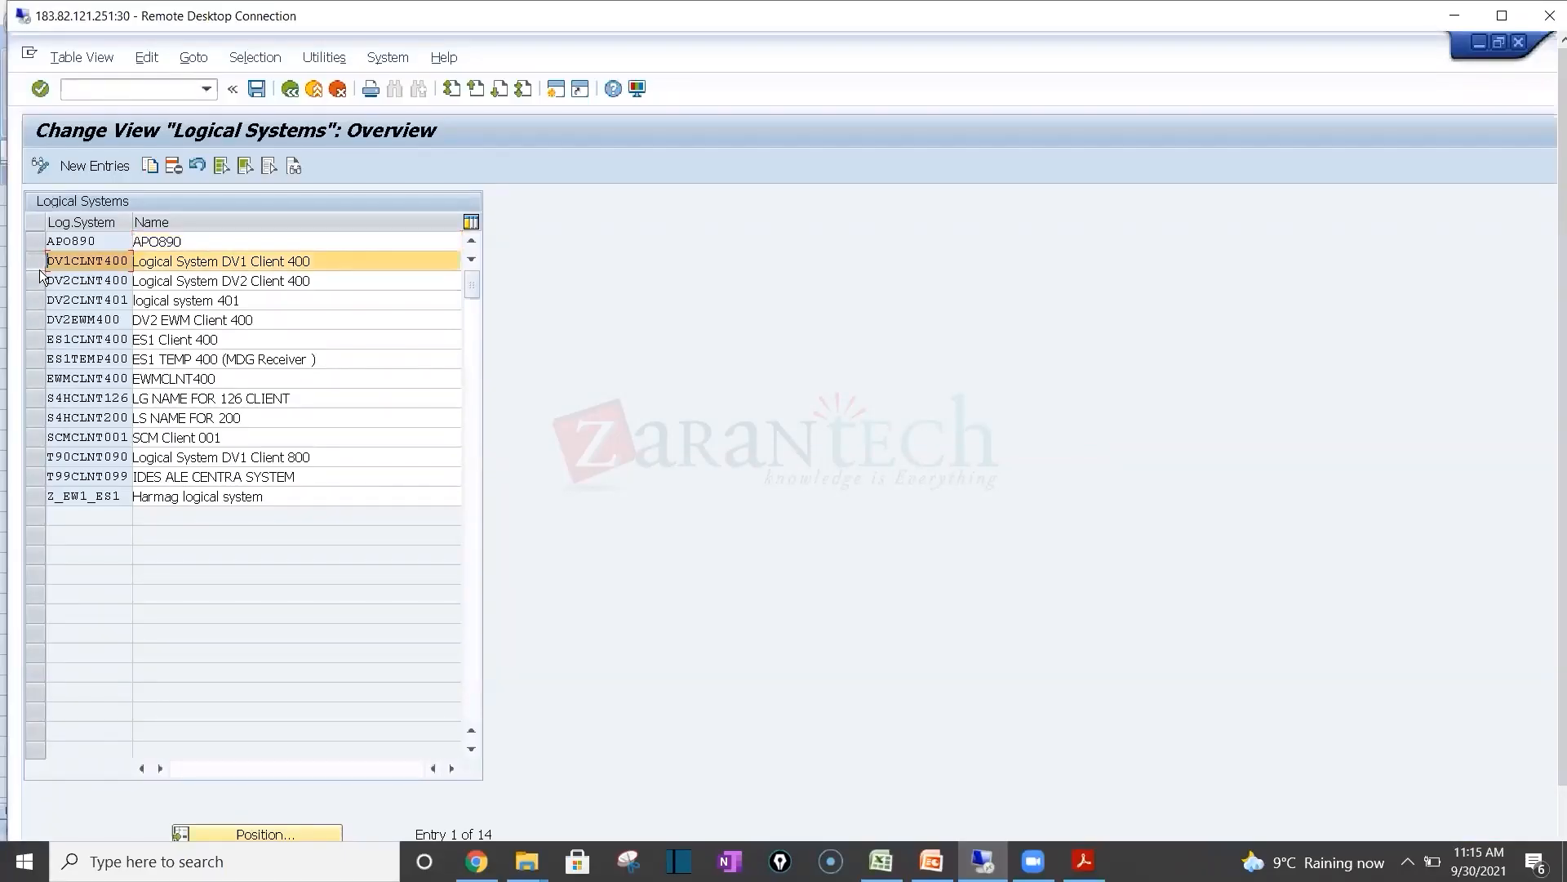
key(alt+Tab)
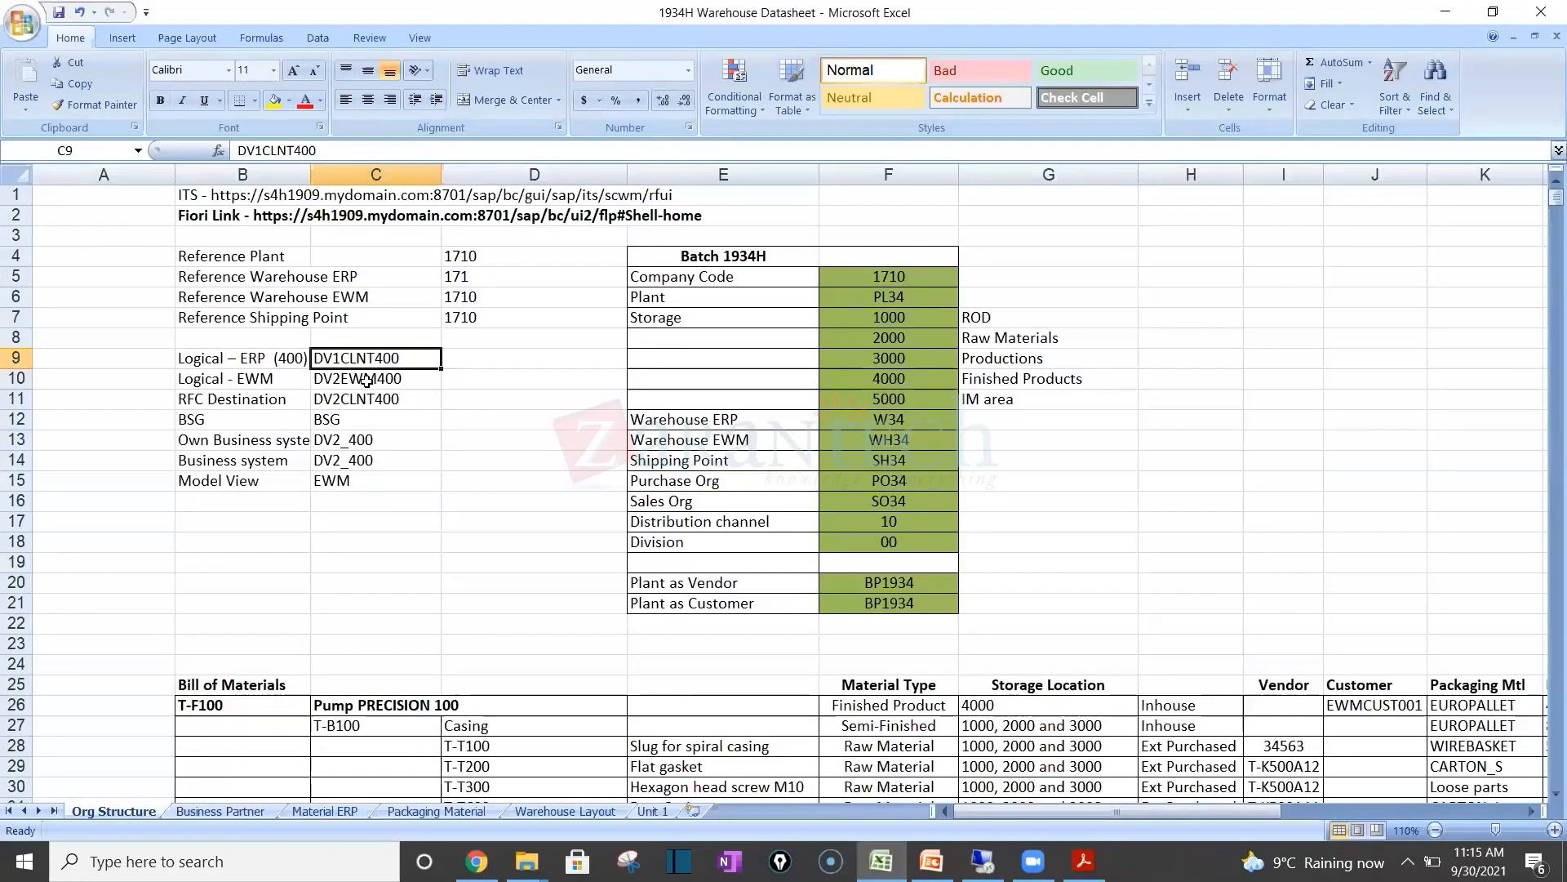
Step: Look up the datasheet's EWM logical system DV2EWM400 in SAP's logical systems table and return to the System Connection tool's documentation
click(367, 379)
key(ctrl+c)
key(alt+Tab)
click(37, 323)
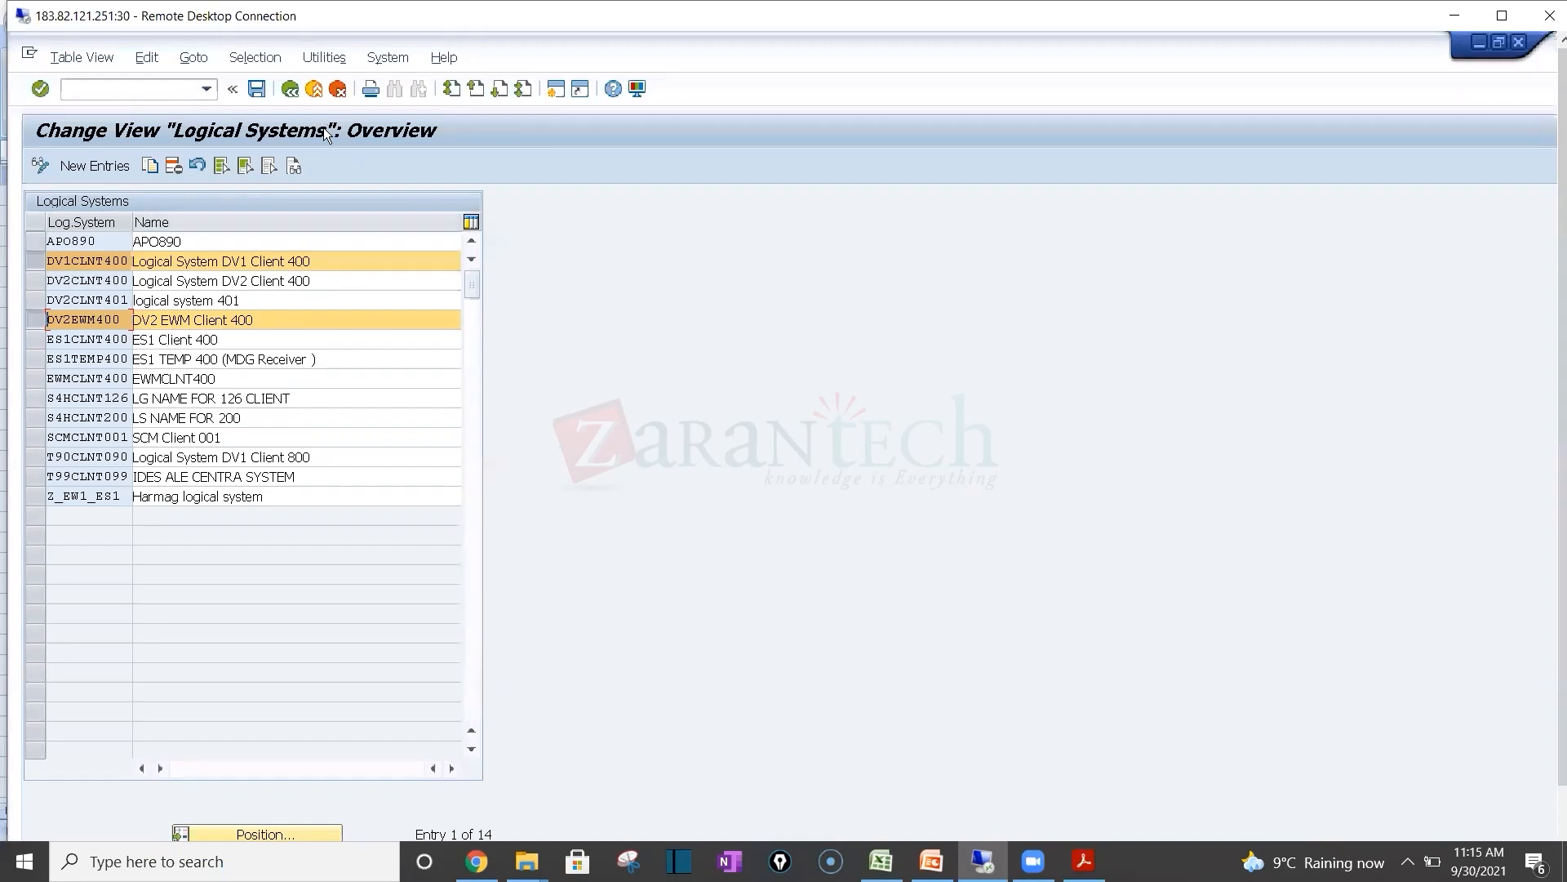
click(292, 90)
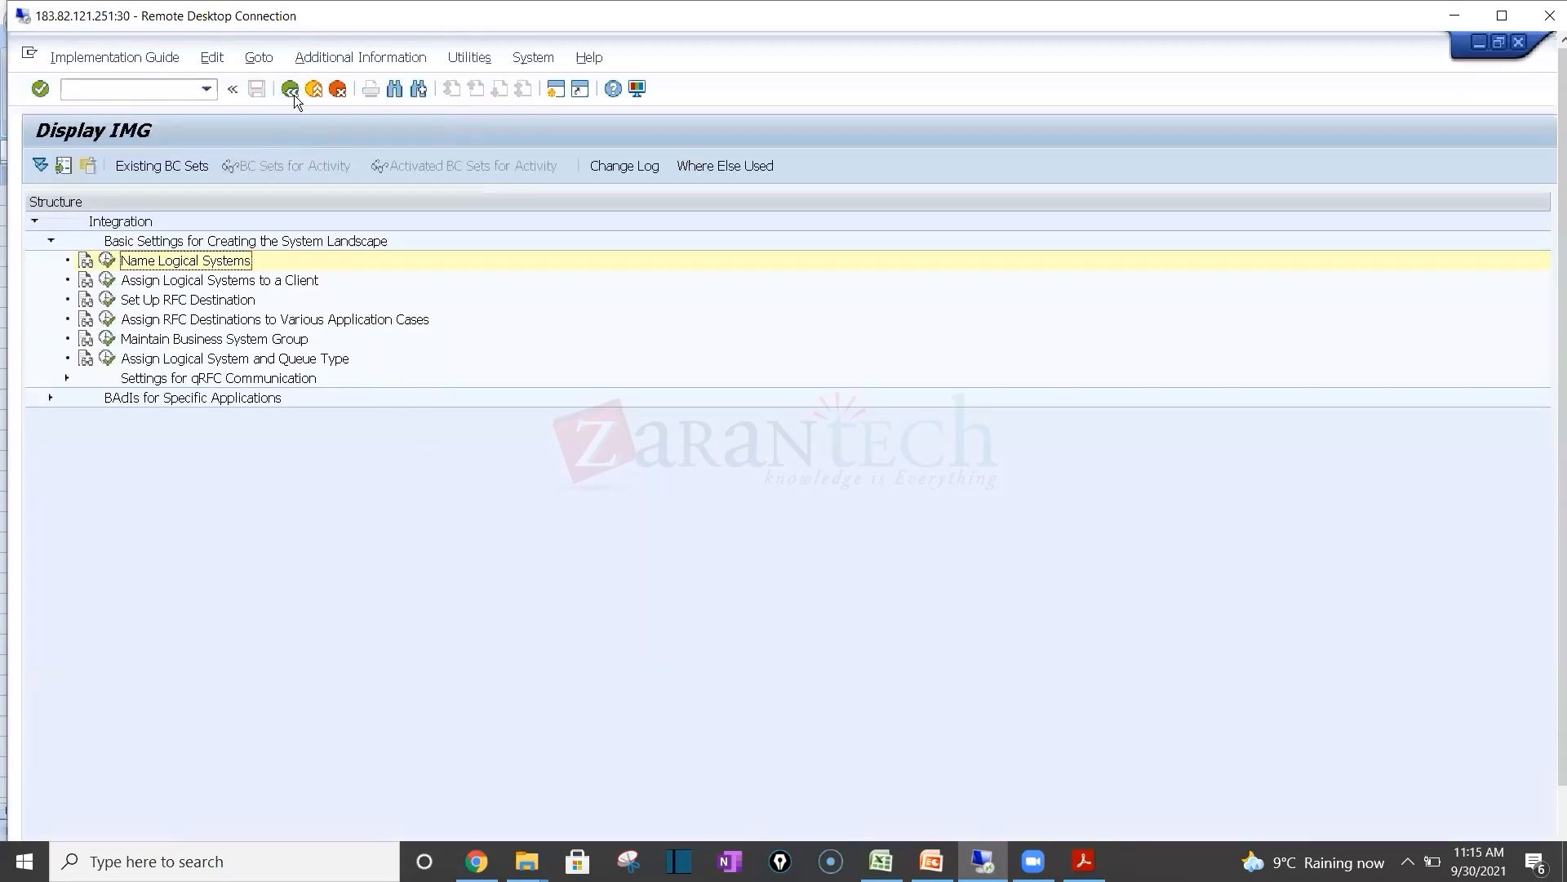
click(292, 90)
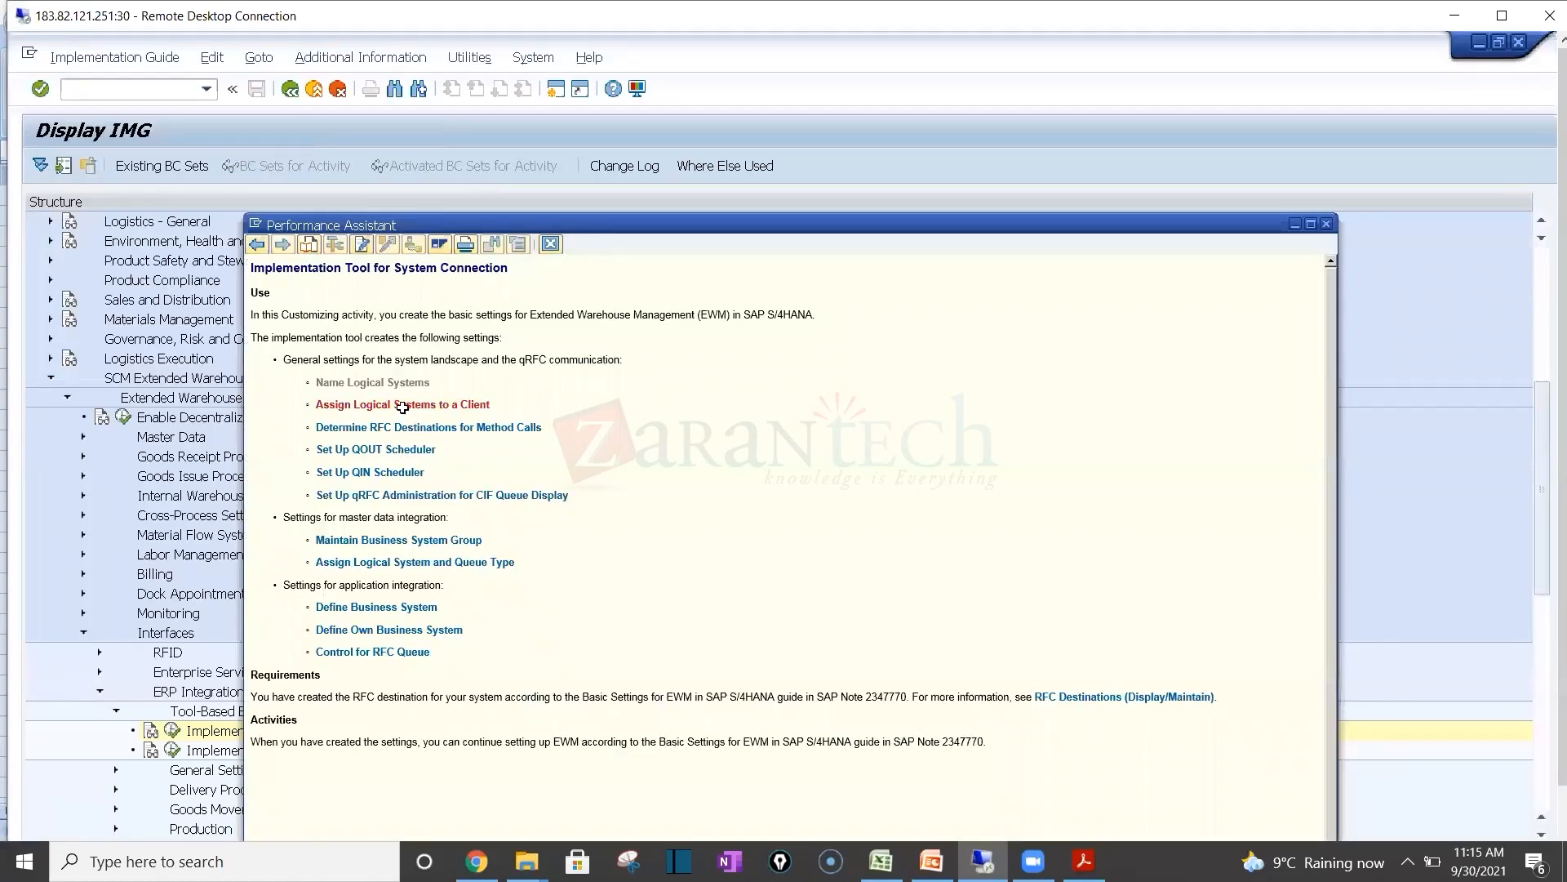
Step: Go to Assign Logical Systems to a Client from the documentation, execute the activity and open the details of client 400
key(alt+Tab)
key(alt+Tab)
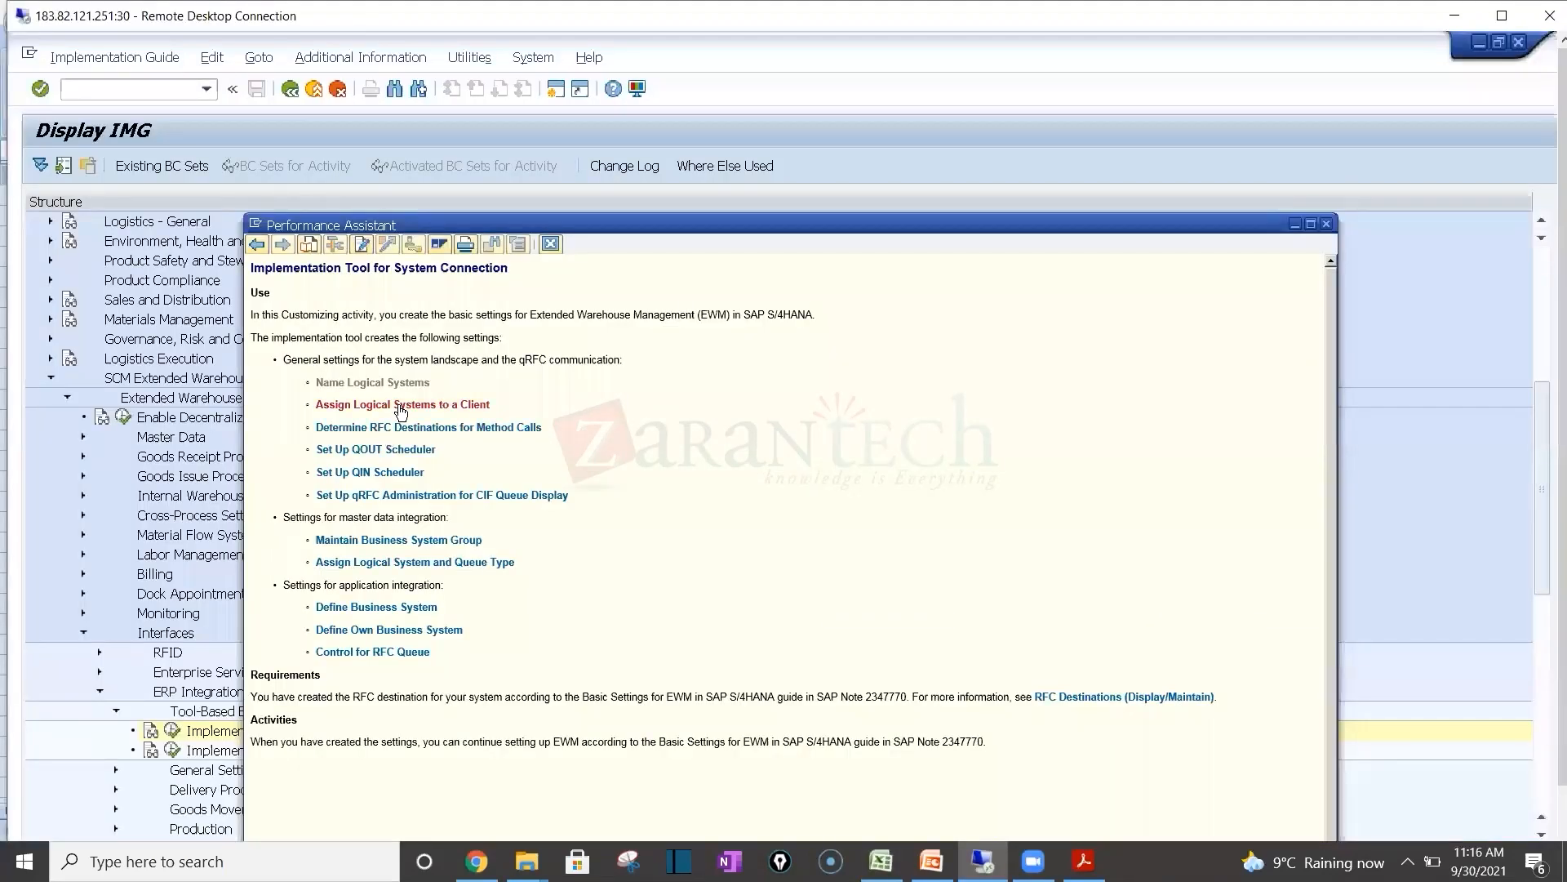
click(401, 410)
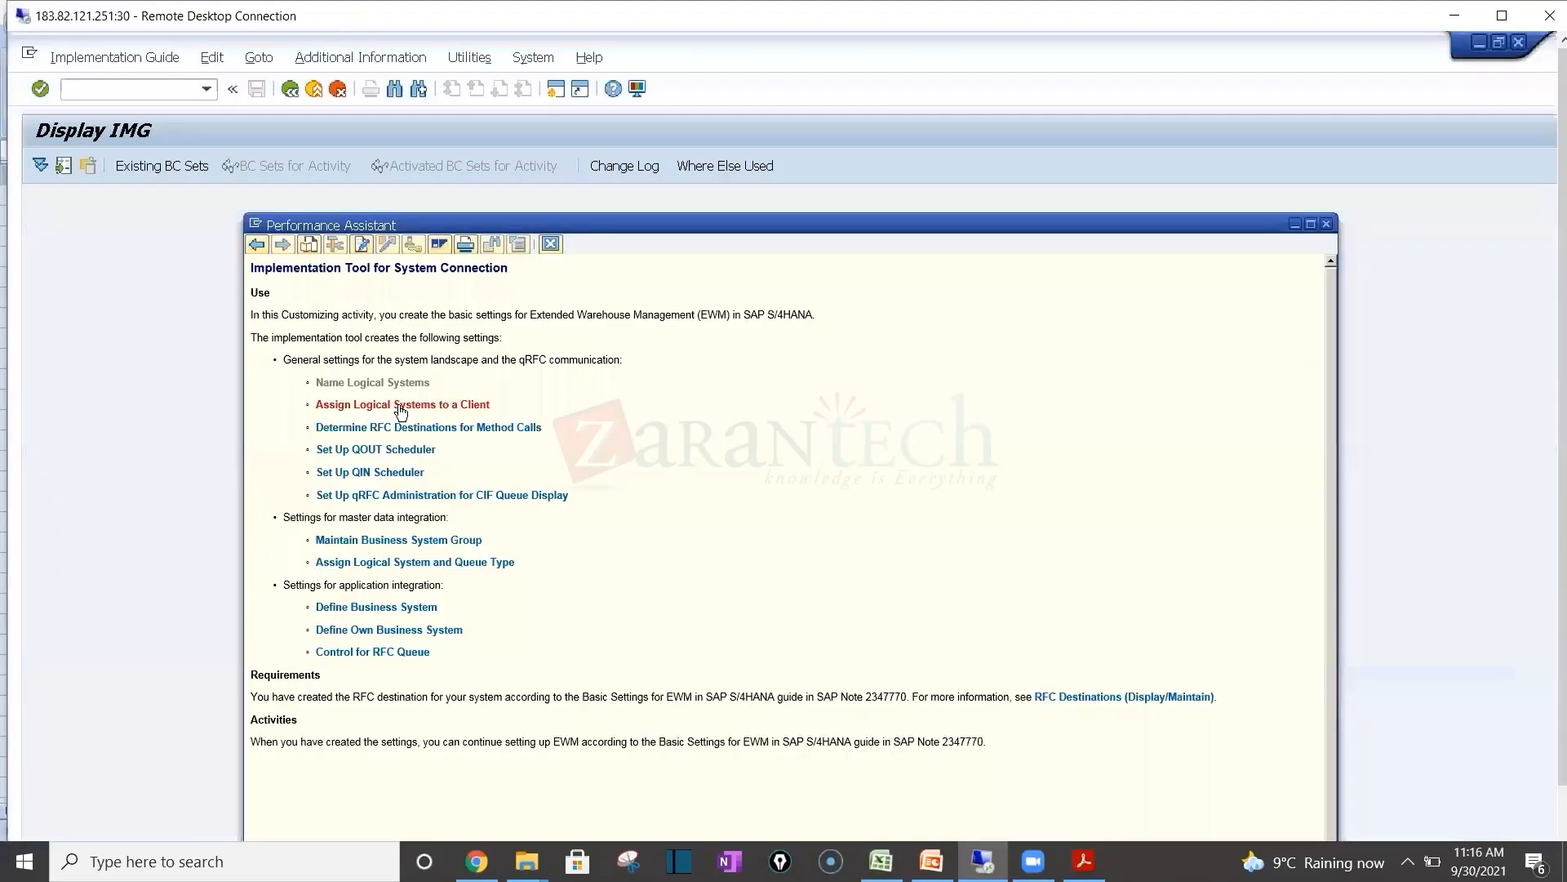
click(112, 281)
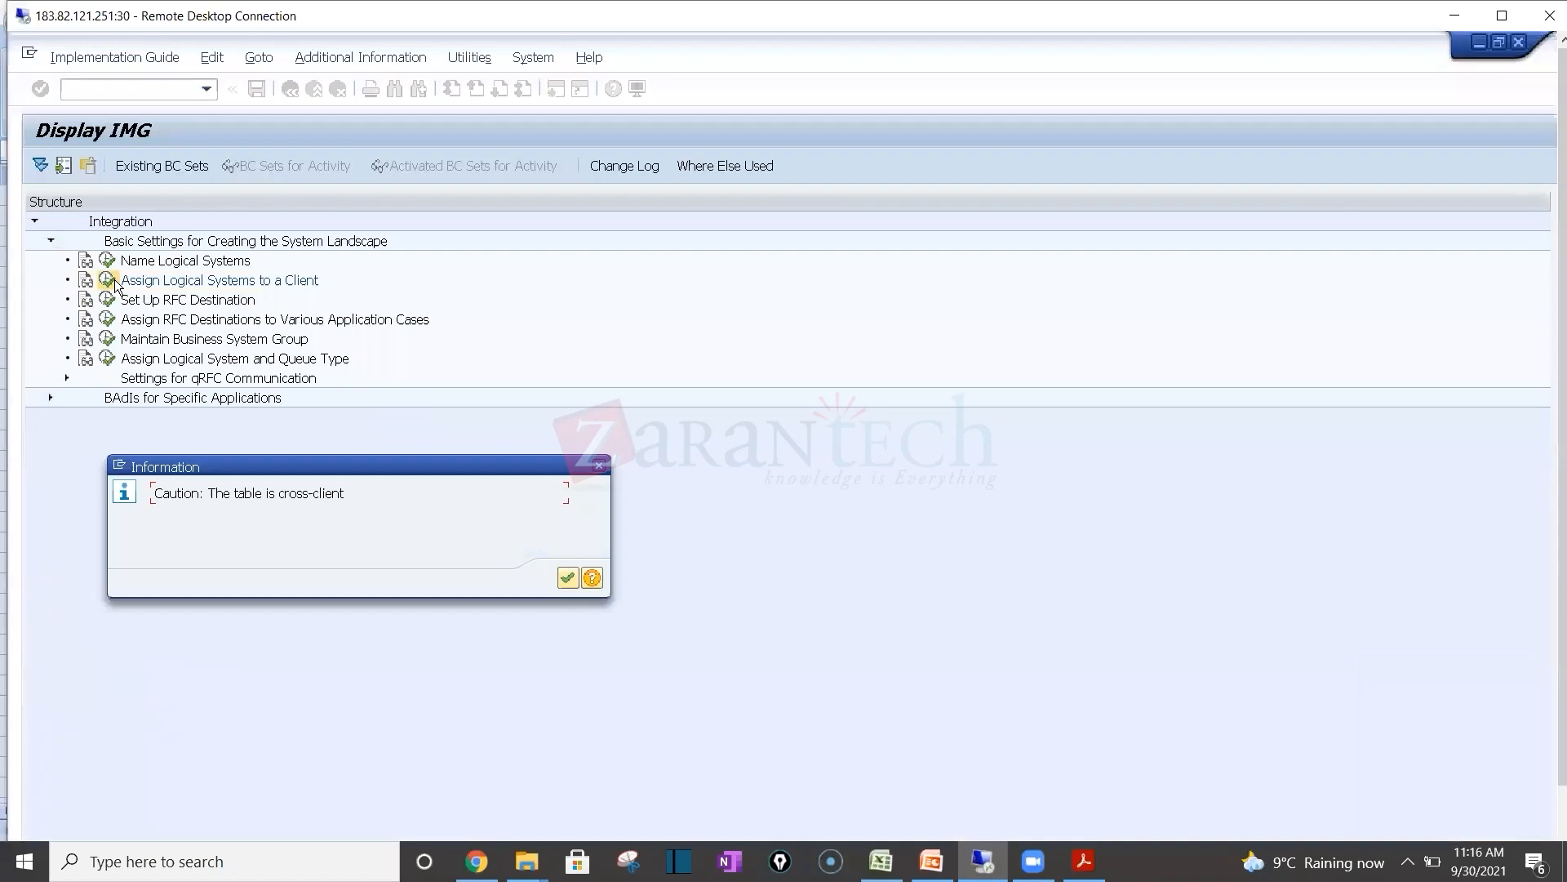
key(Return)
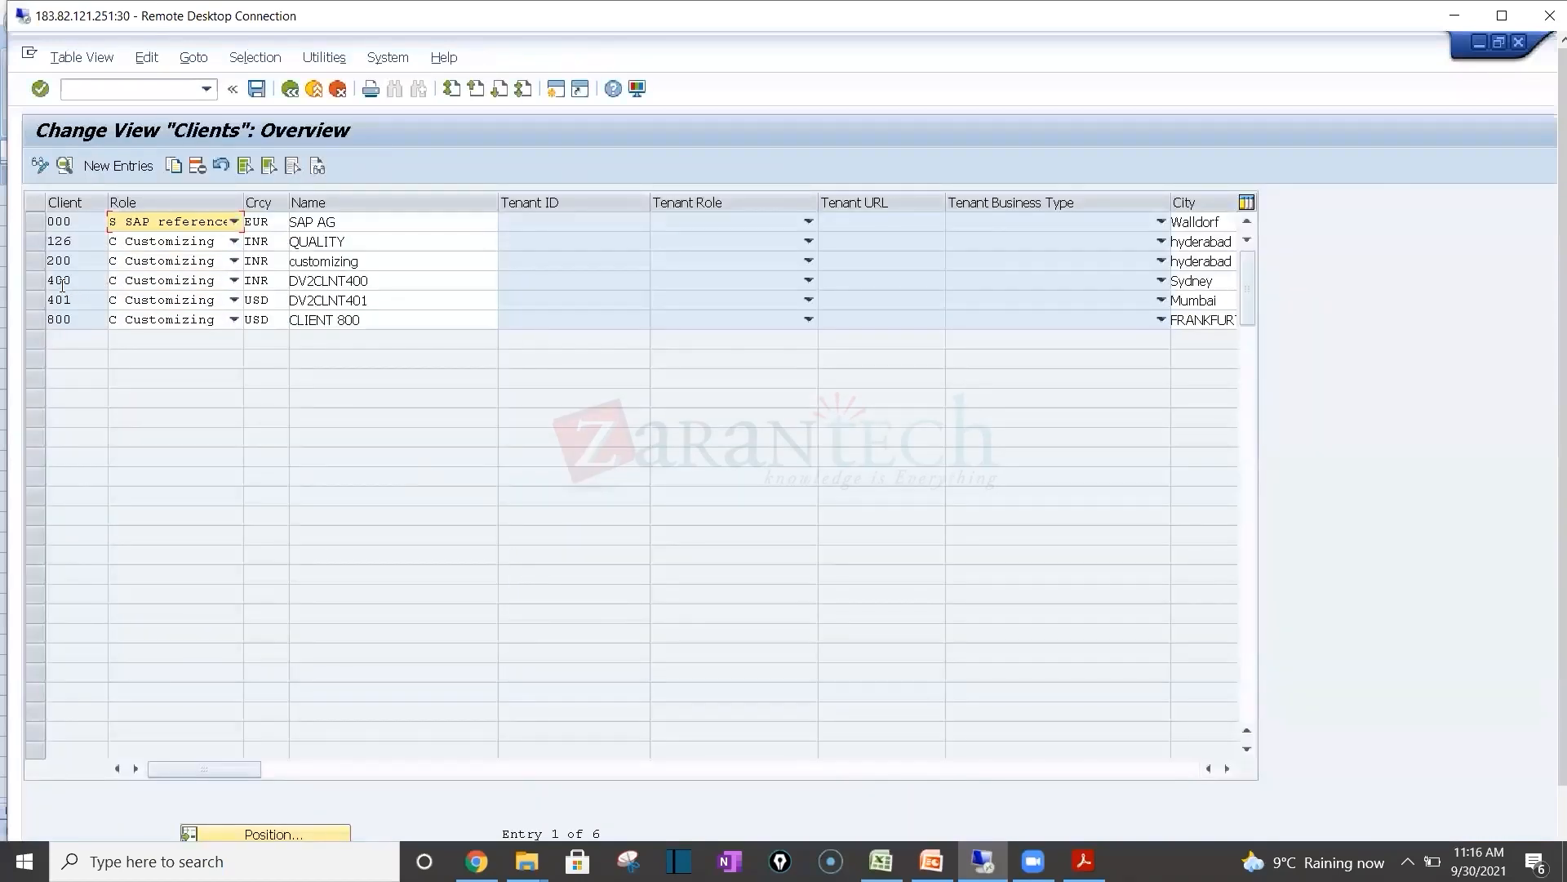
double_click(62, 283)
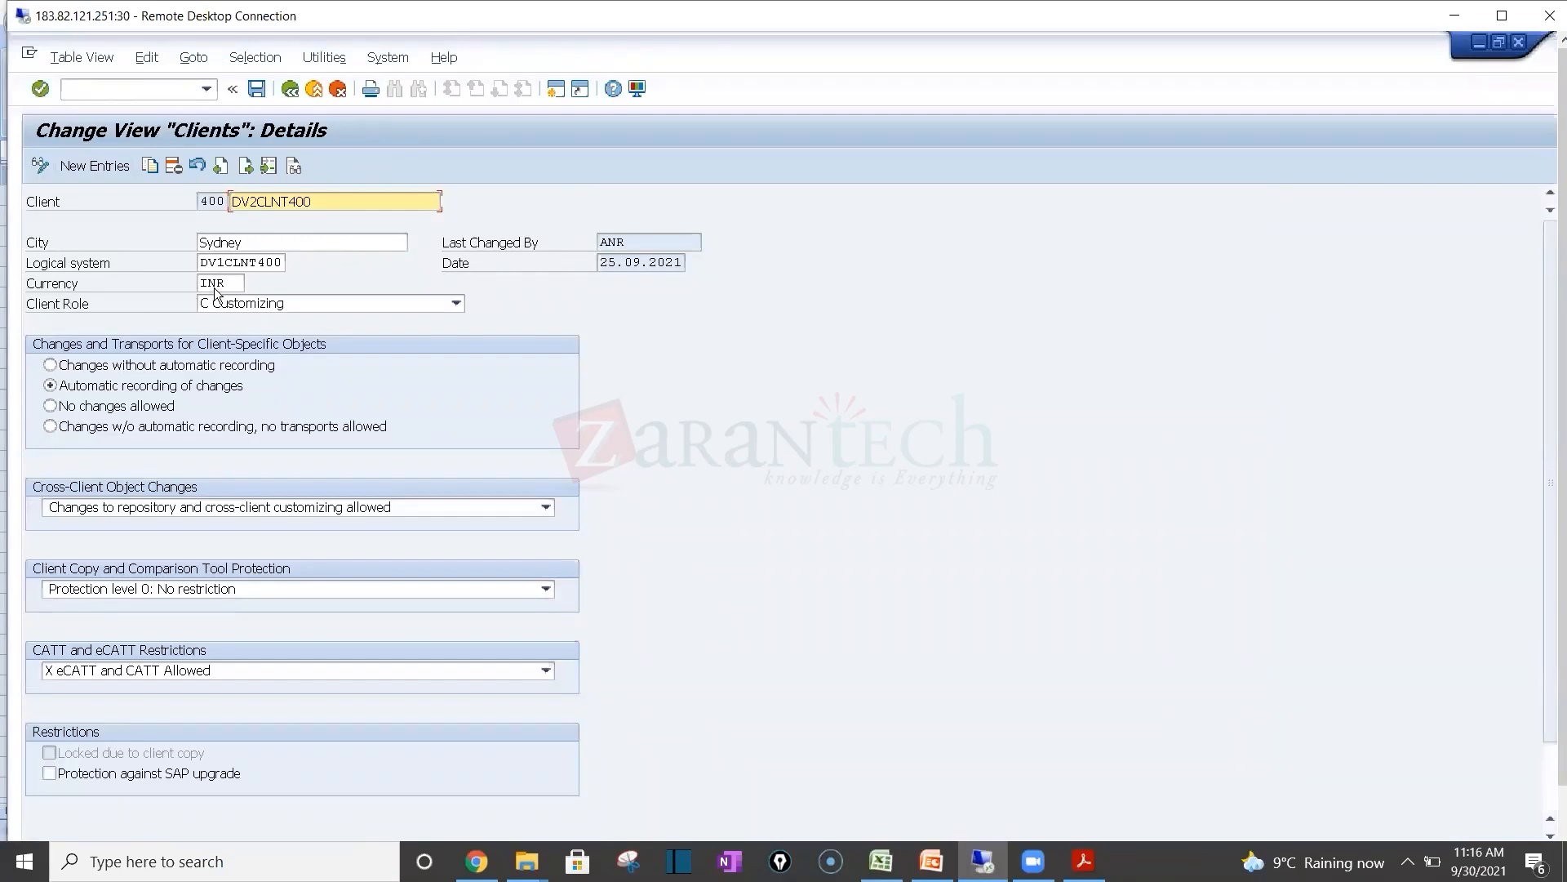
Step: Highlight client 400's logical system and compare it with the logical systems in the warehouse datasheet
drag(203, 262, 305, 292)
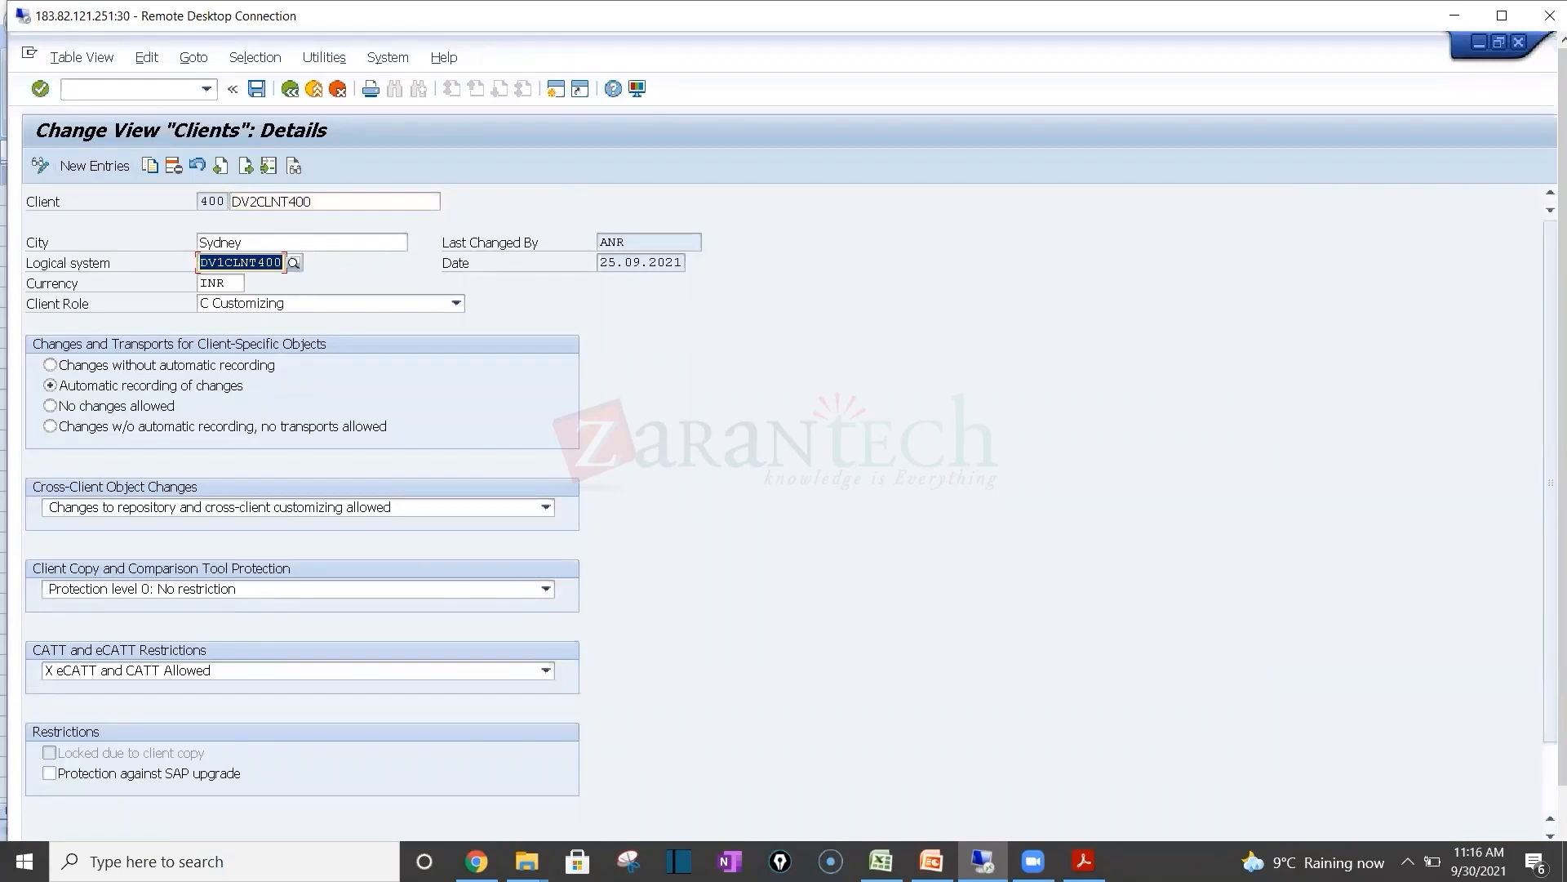
click(82, 57)
click(885, 858)
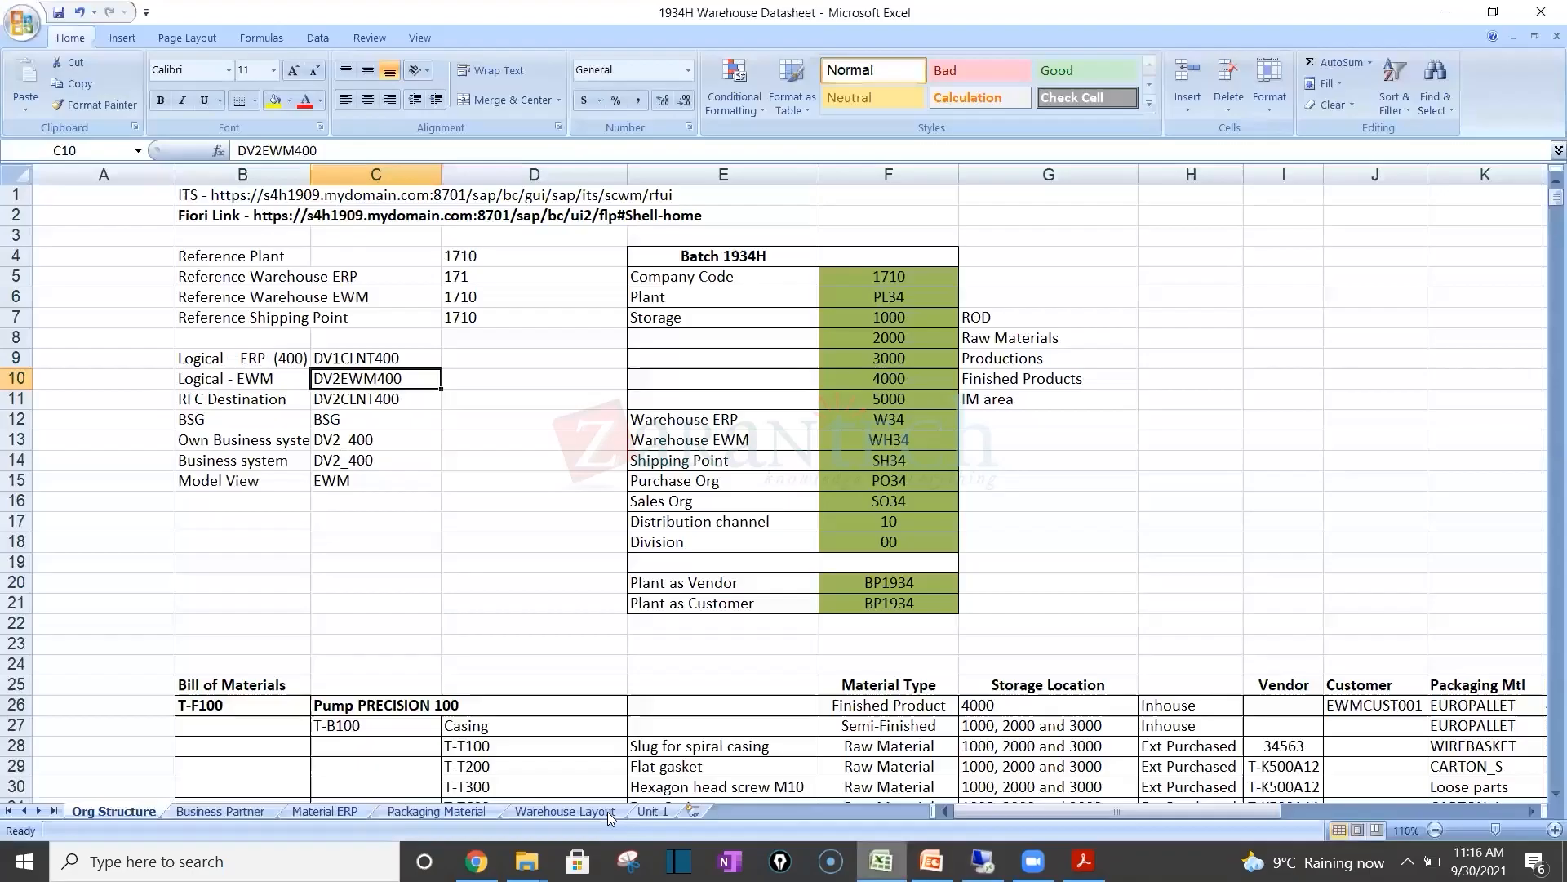
key(alt+Tab)
click(760, 509)
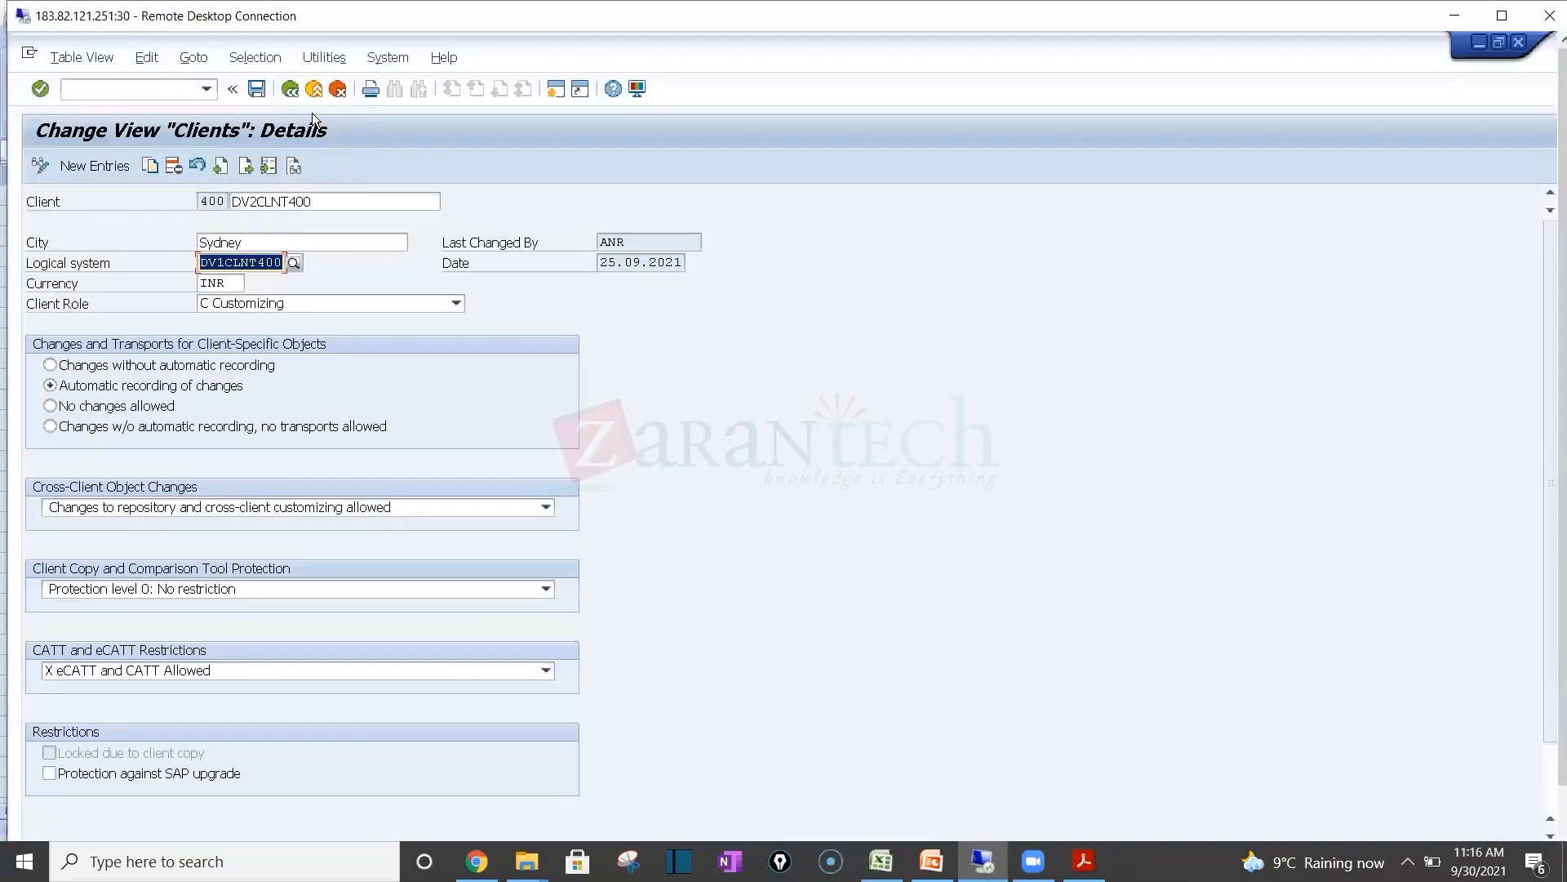
Step: Point out client 400 and its logical system, return to the clients overview and reopen that client's details
click(212, 203)
click(199, 261)
click(290, 88)
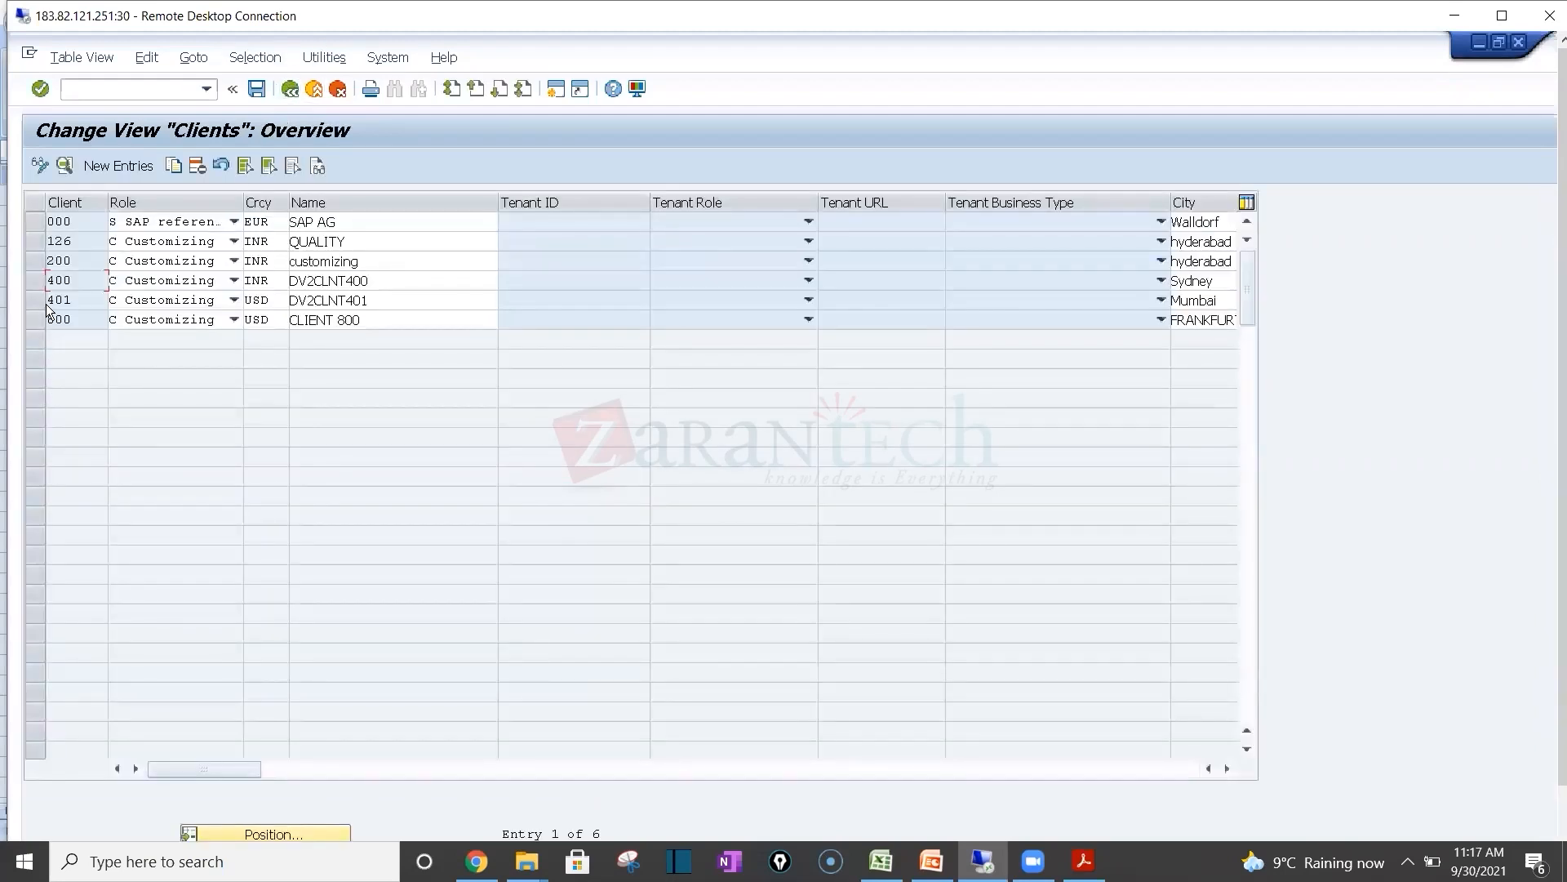
double_click(85, 283)
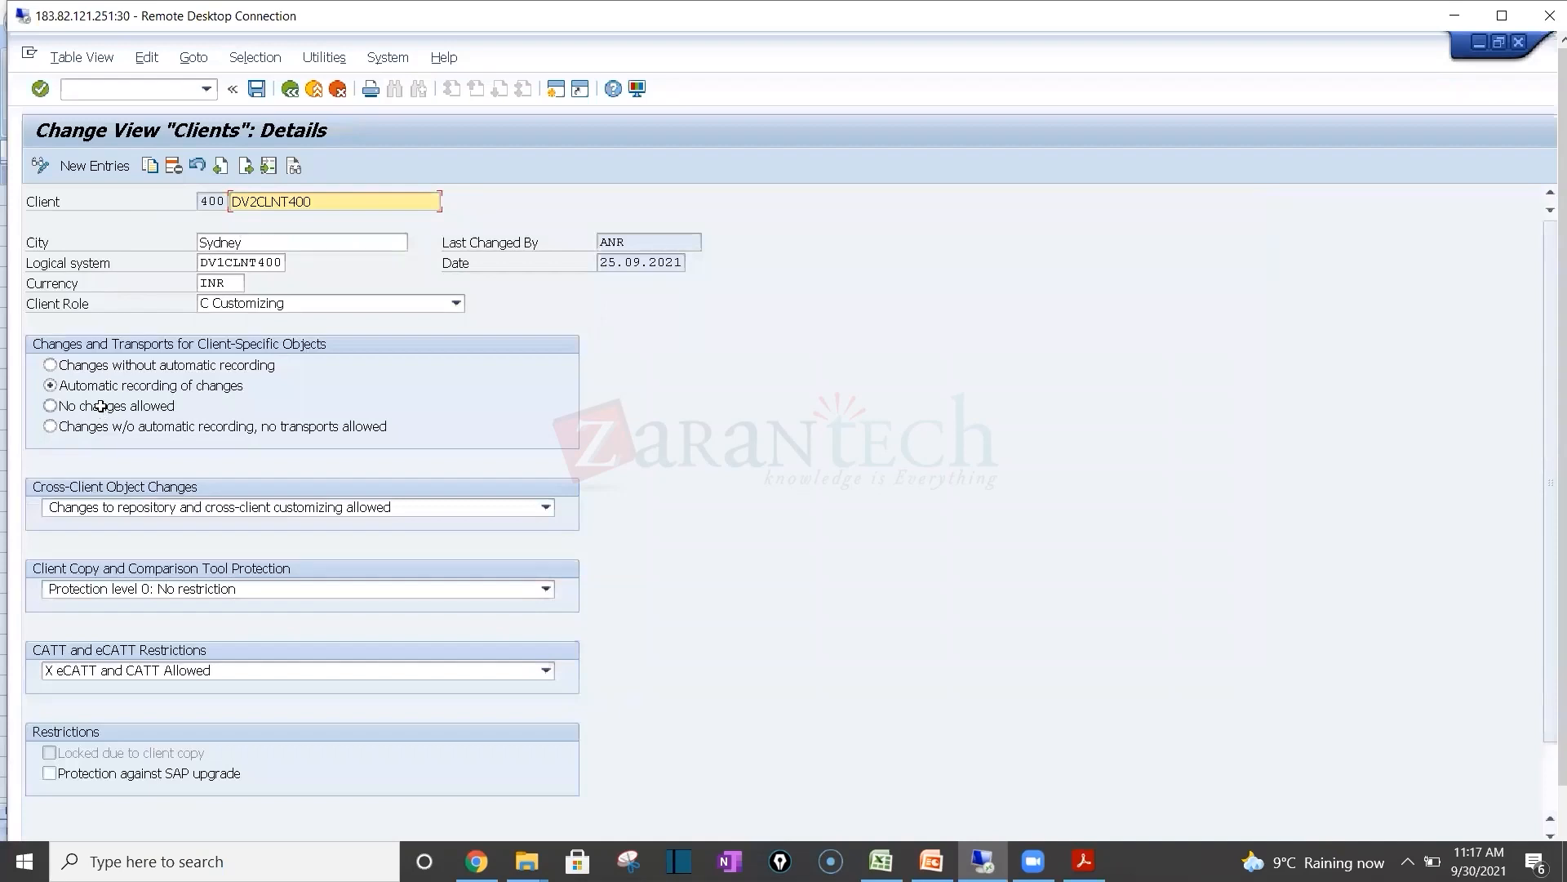
Step: Switch to the datasheet's Unit 1 sheet and enter "Assigned to client" in D11, below Logical System A
key(alt+Tab)
click(653, 810)
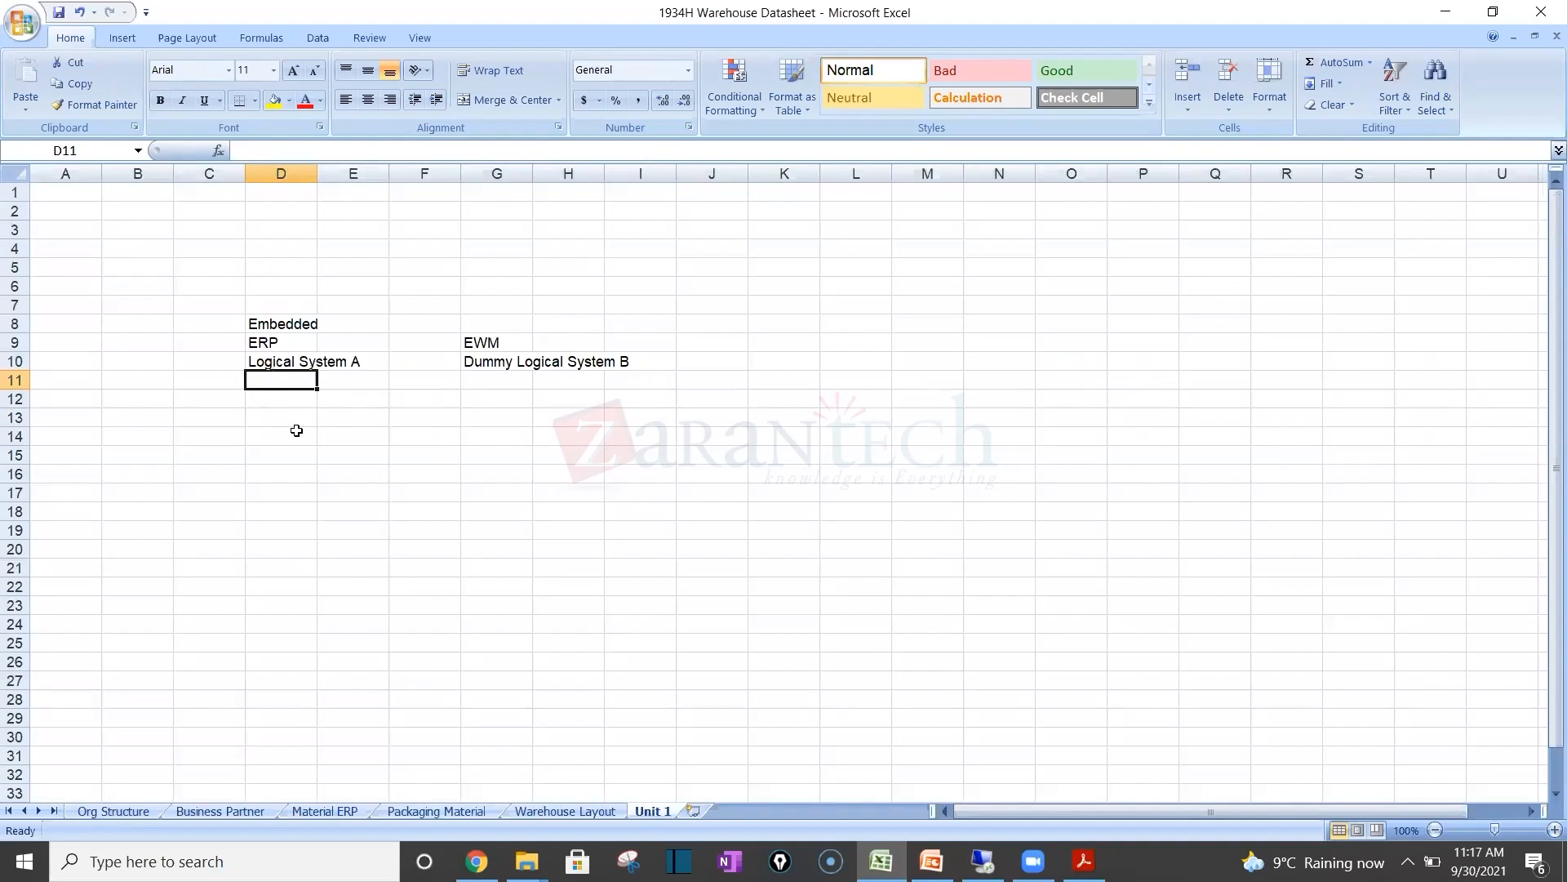
text(Ass)
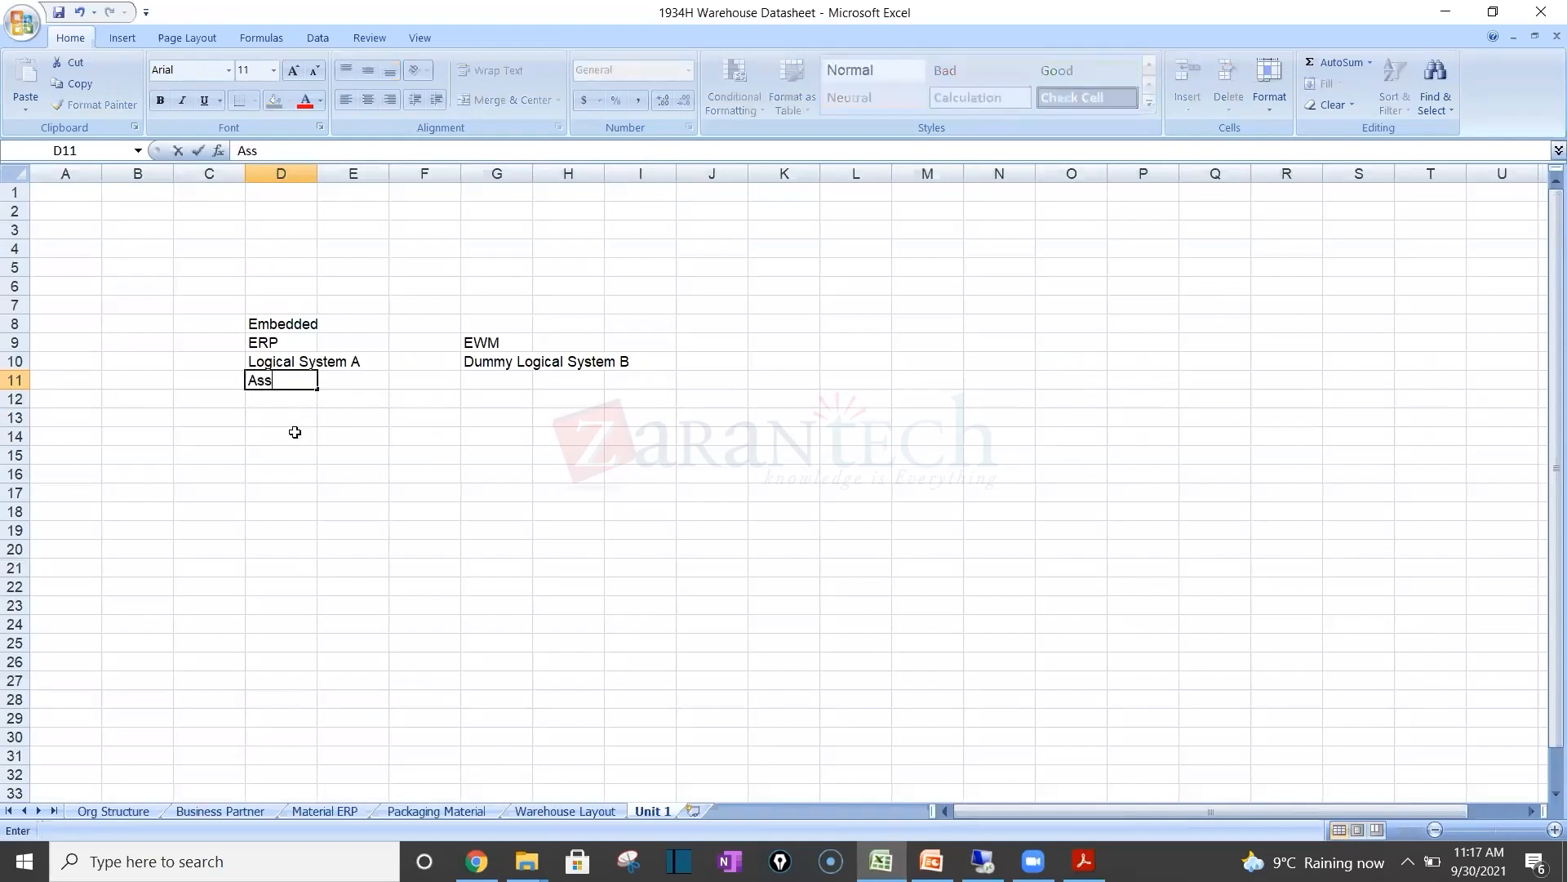
text(igned to client)
key(Return)
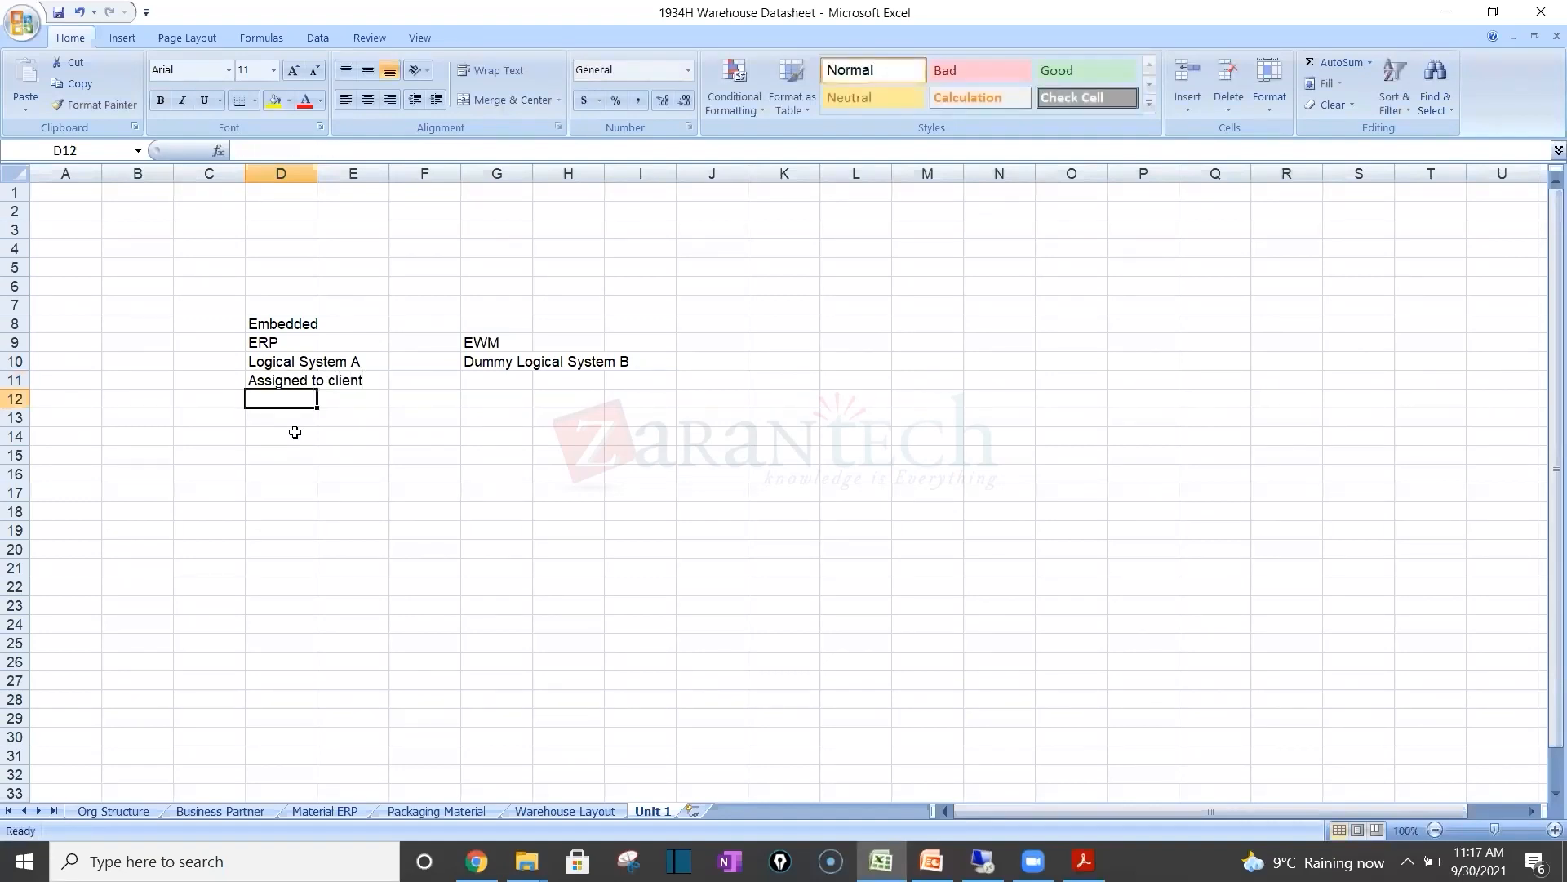
Step: Return to SAP, leave the client 400 details and execute Assign Logical Systems to a Client again
key(alt+Tab)
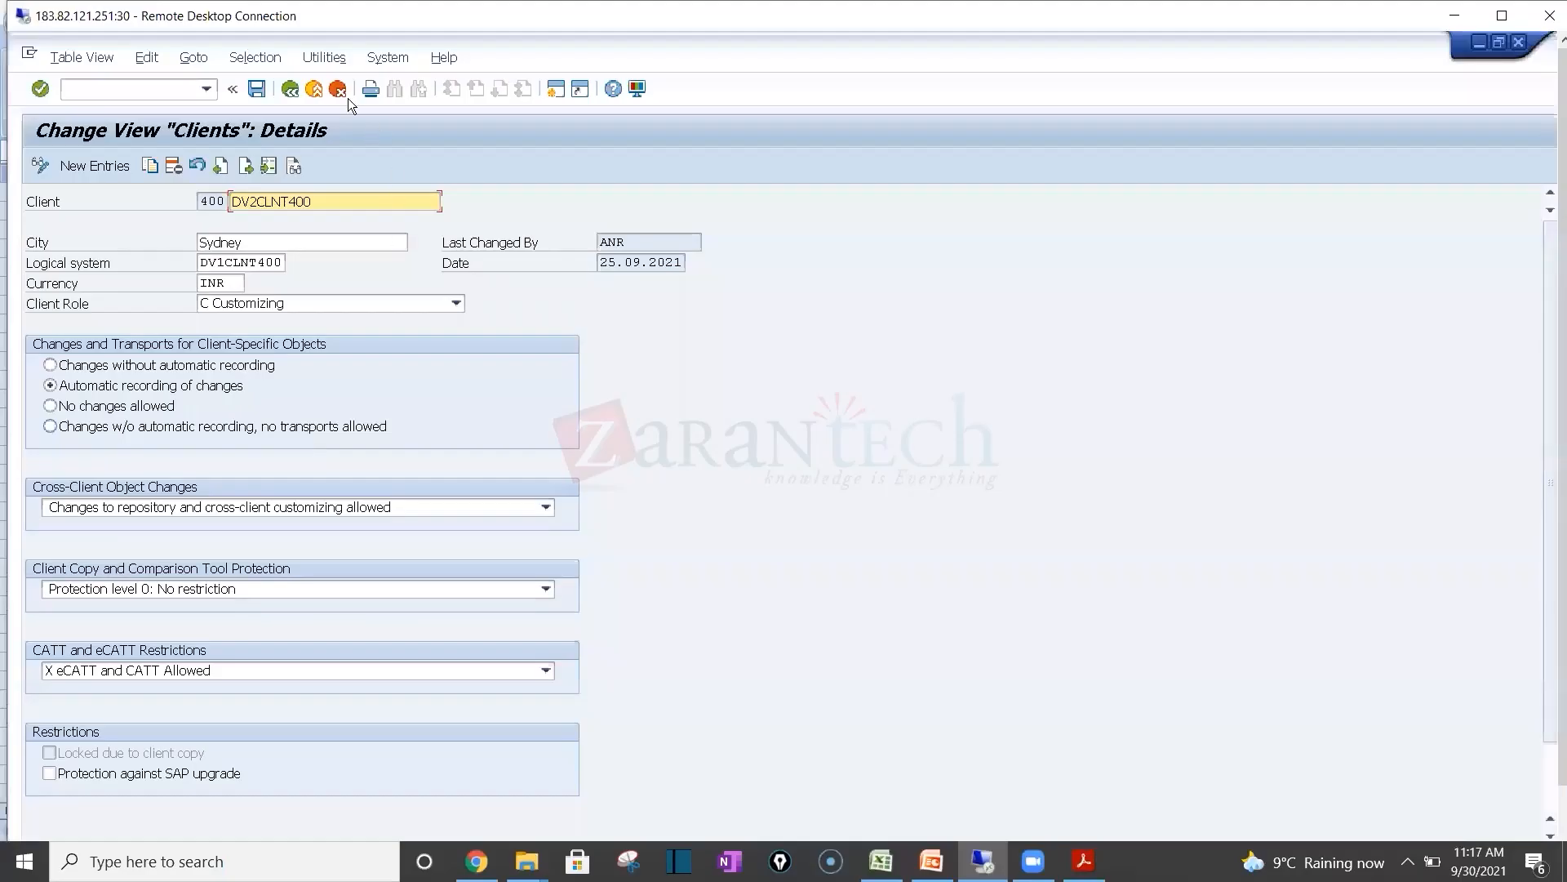
click(290, 90)
click(289, 90)
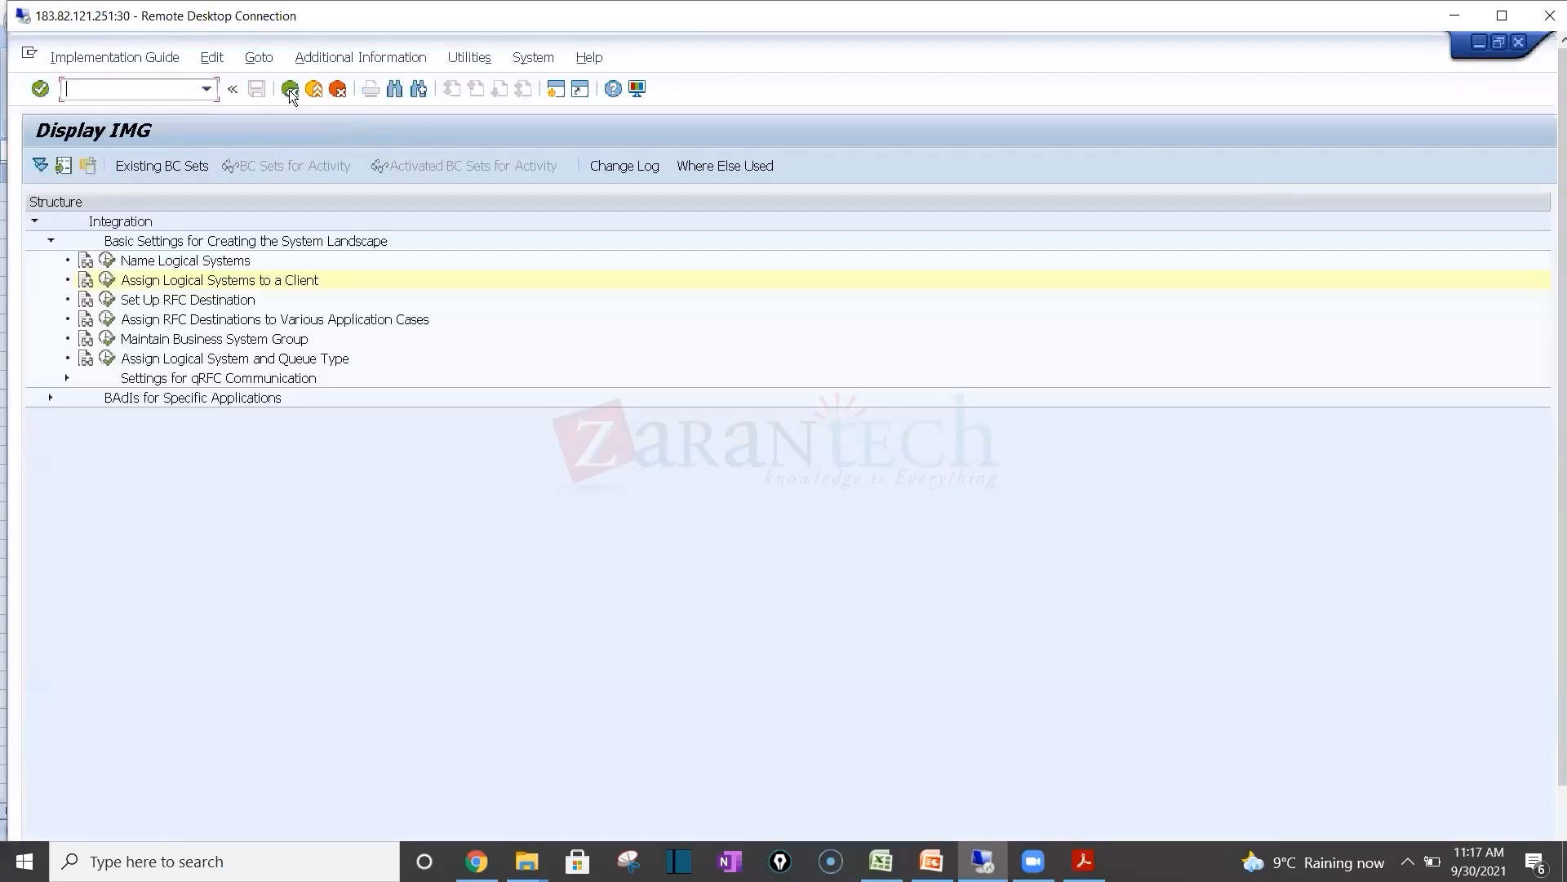
click(113, 282)
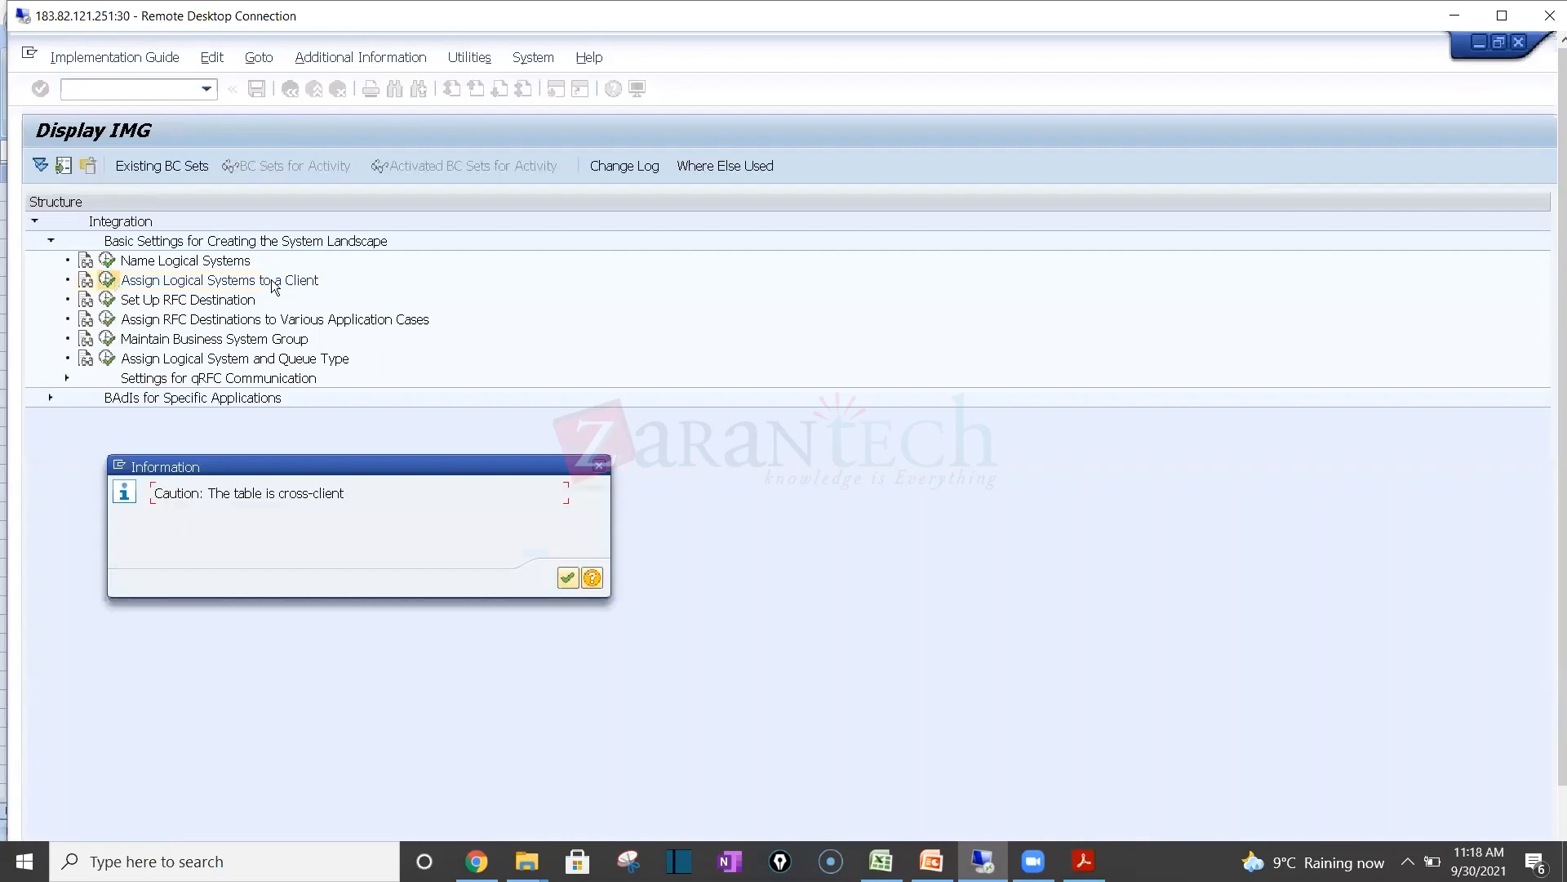
Step: Review the ERP column's notes on the Unit 1 sheet, from the ERP heading to the client assignment
key(alt+Tab)
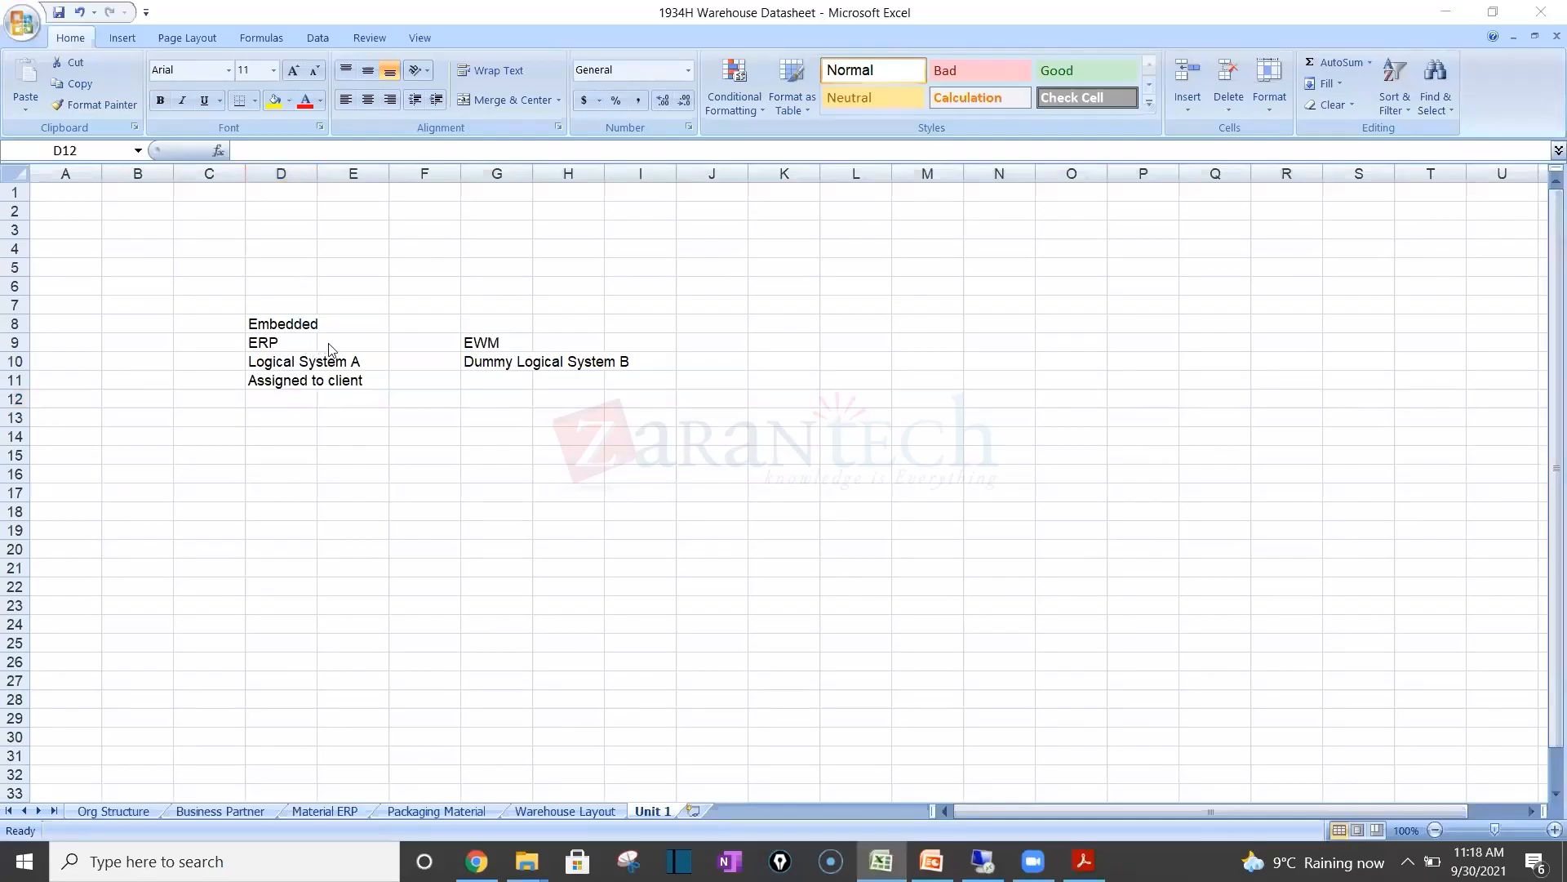
key(alt+Tab)
key(alt+Tab)
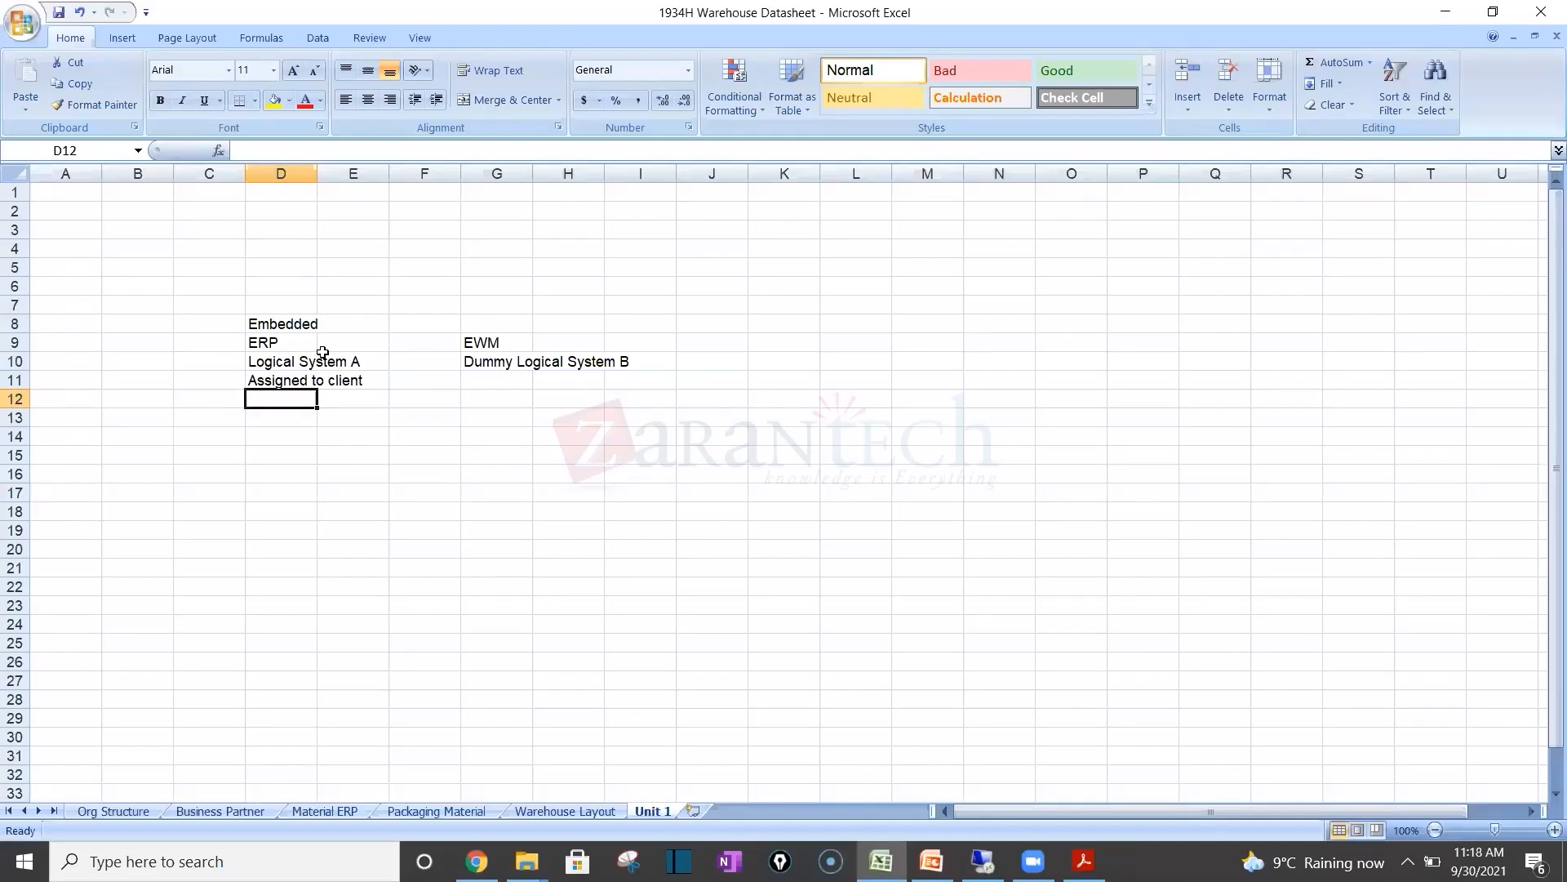
click(303, 360)
click(281, 342)
click(286, 377)
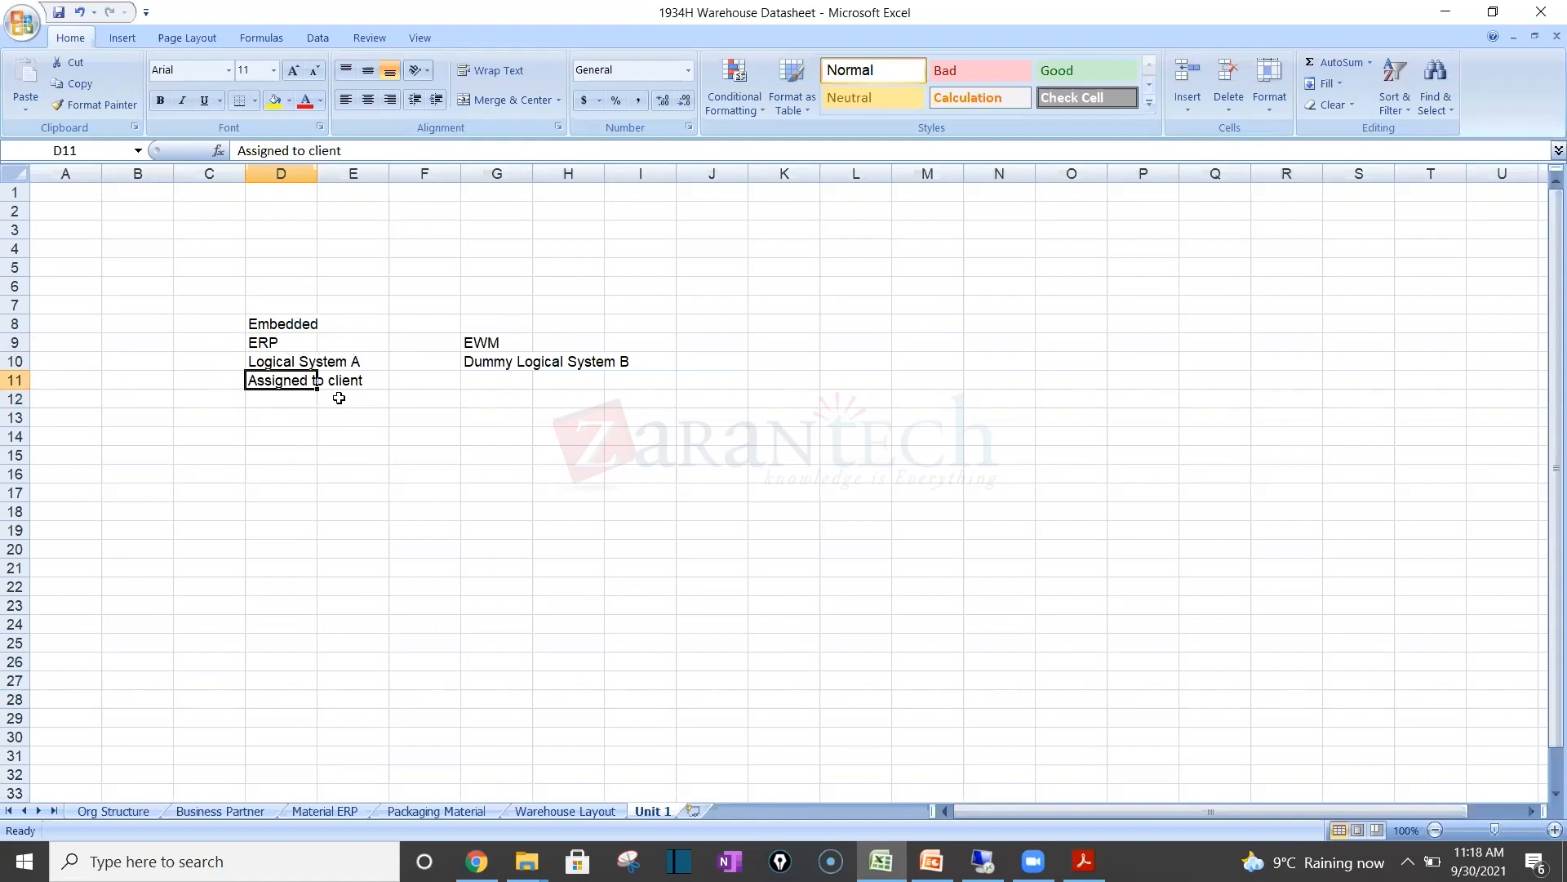
Step: Check the logical system in client 400's details in SAP and return to the System Connection tool's documentation
key(alt+Tab)
key(Return)
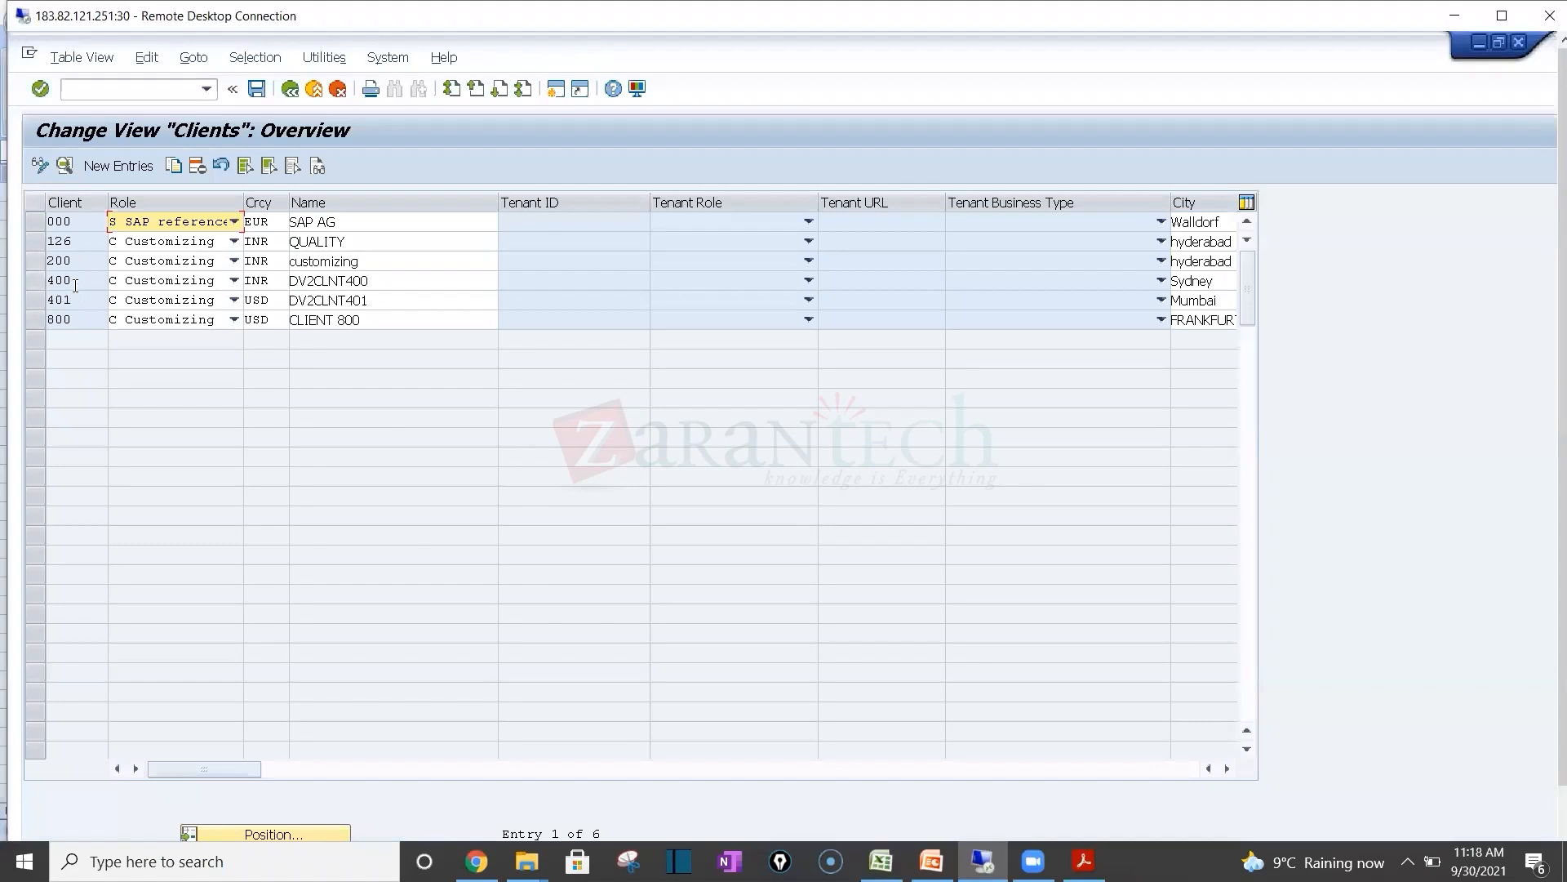
double_click(75, 284)
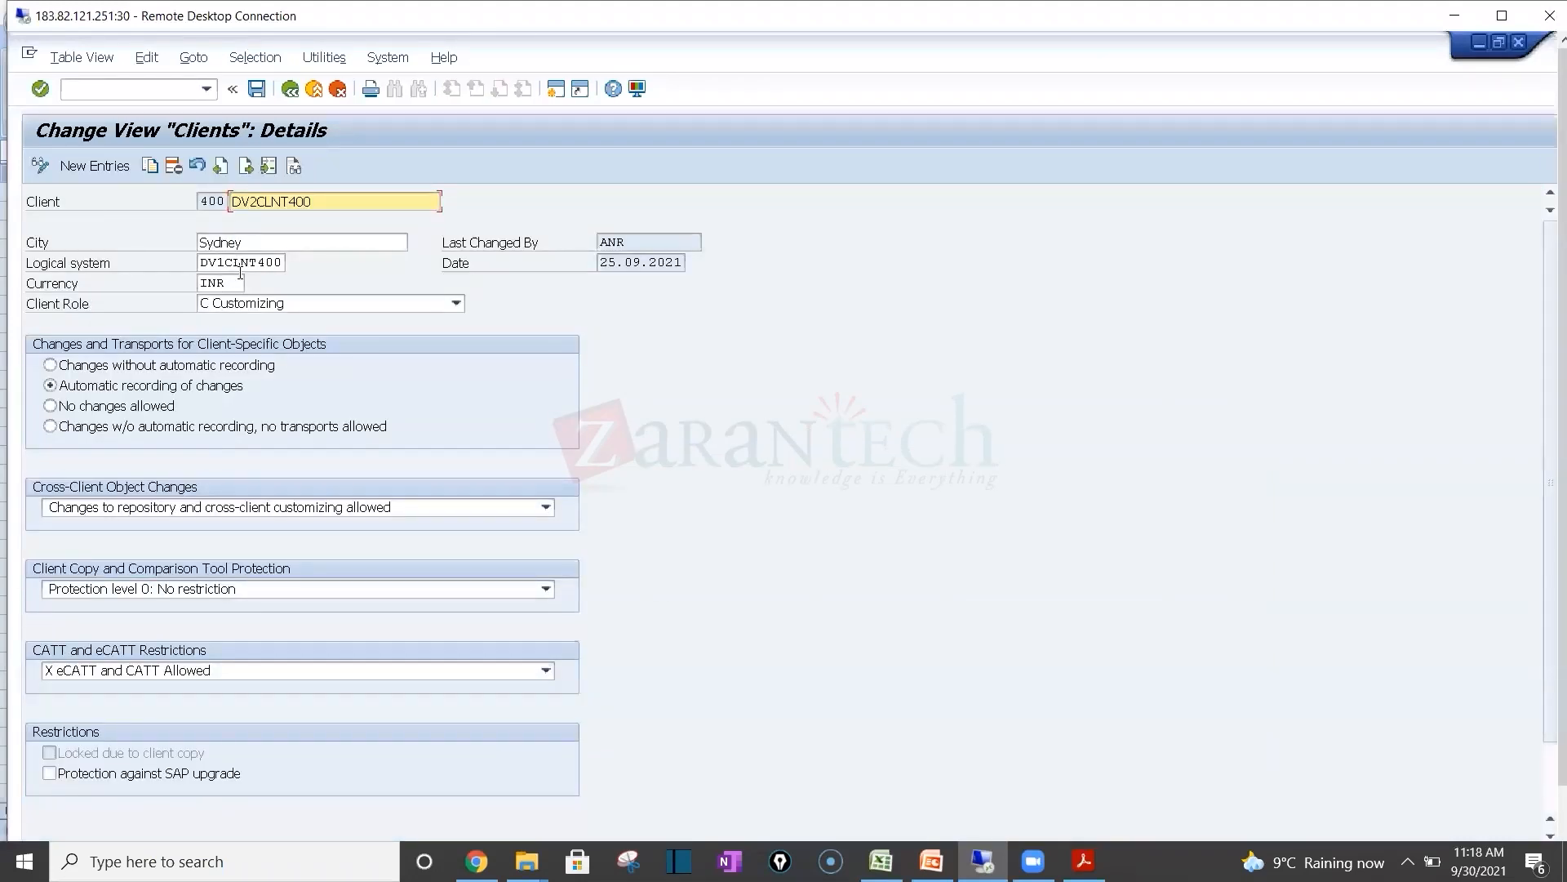
click(291, 89)
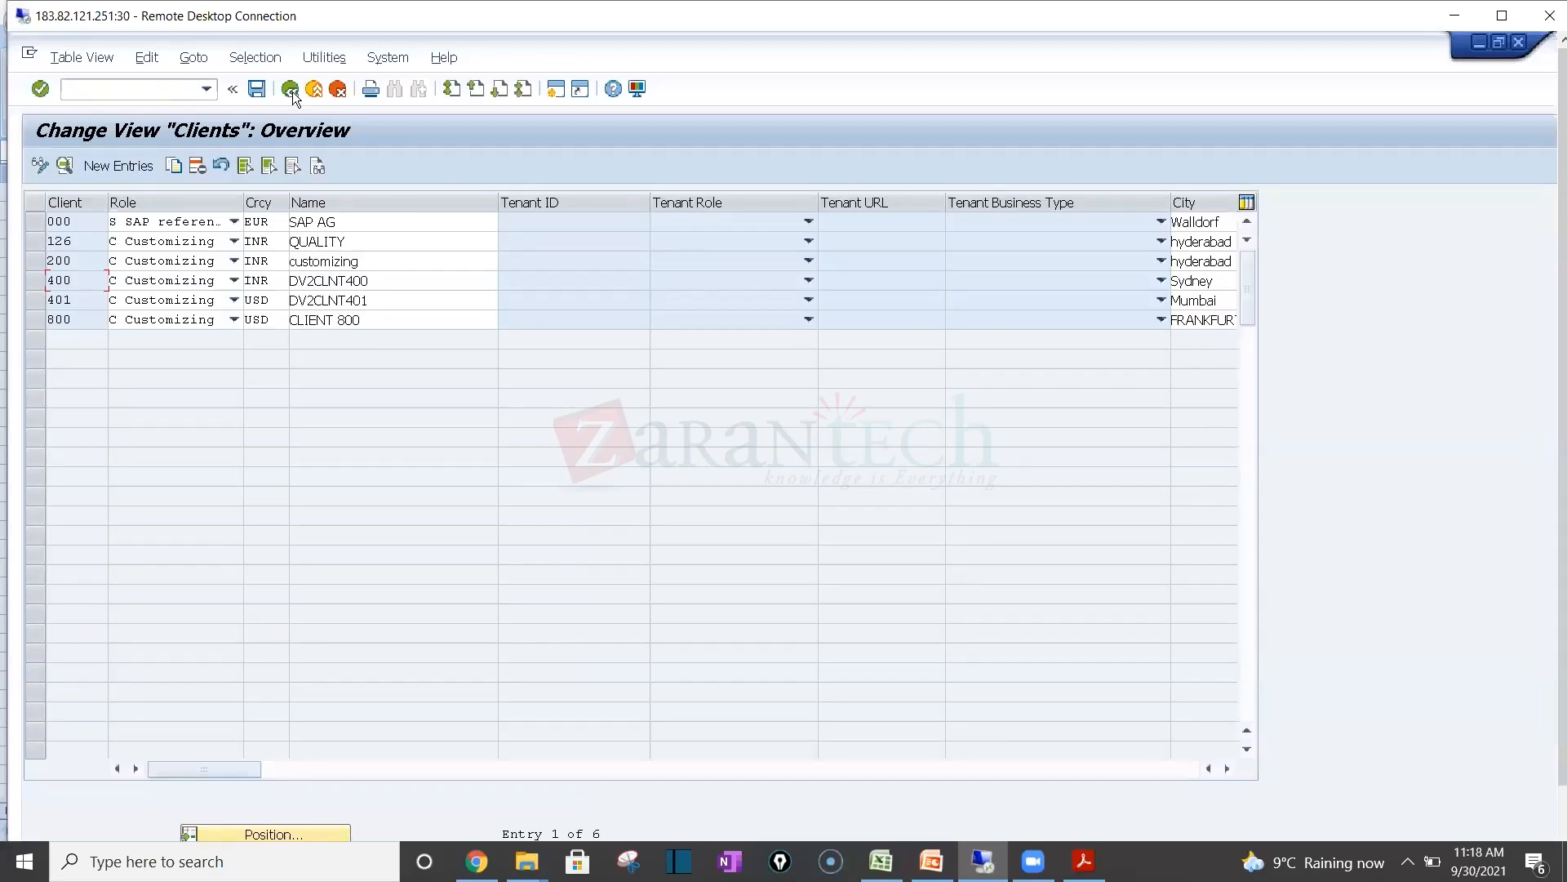
click(290, 89)
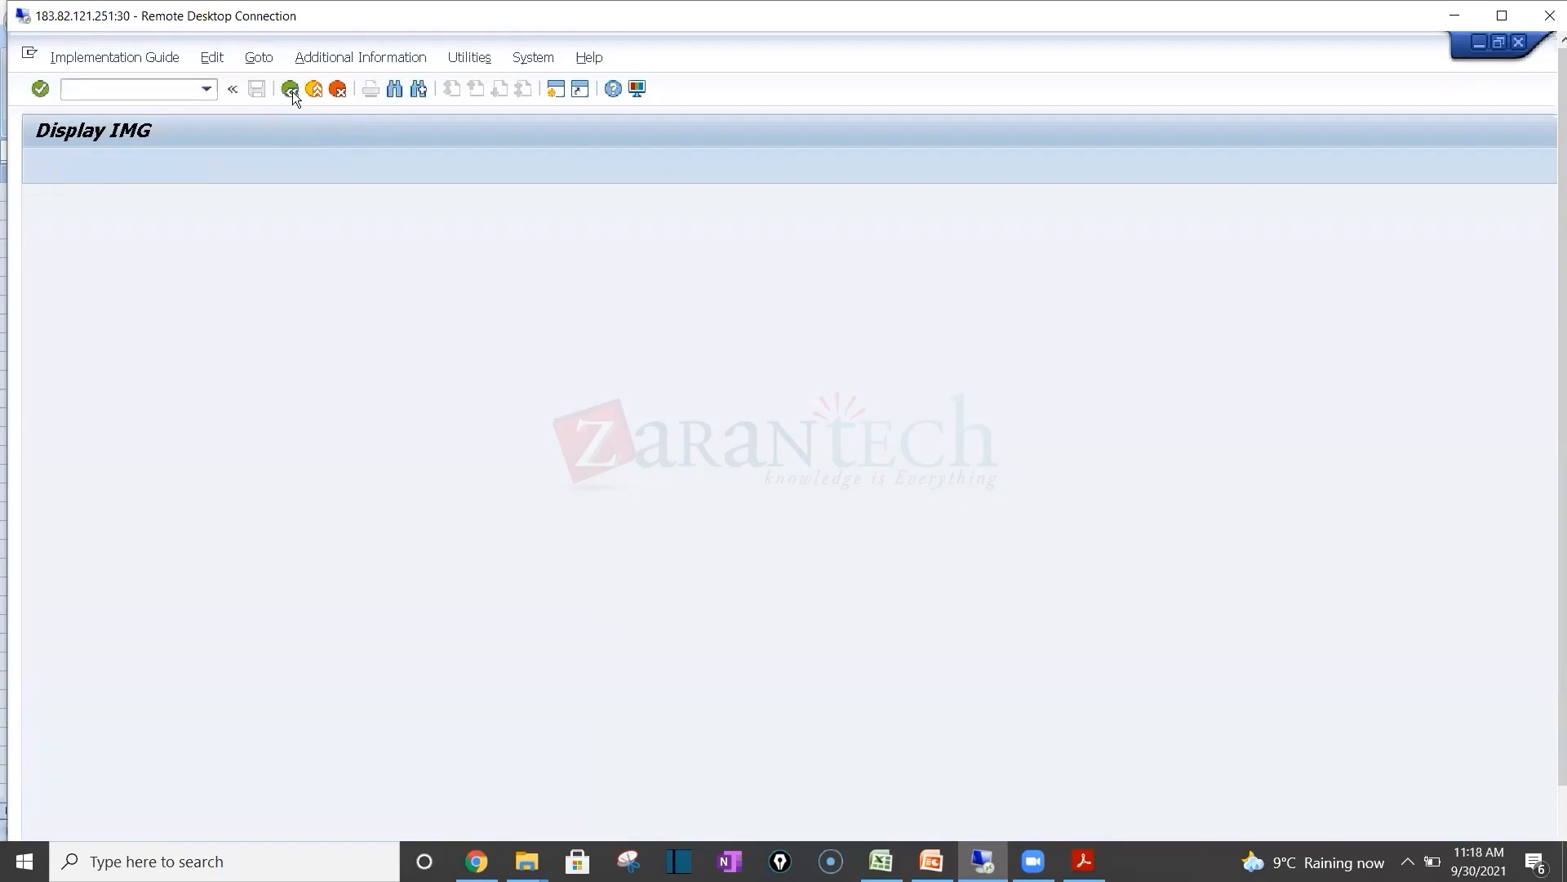
click(291, 89)
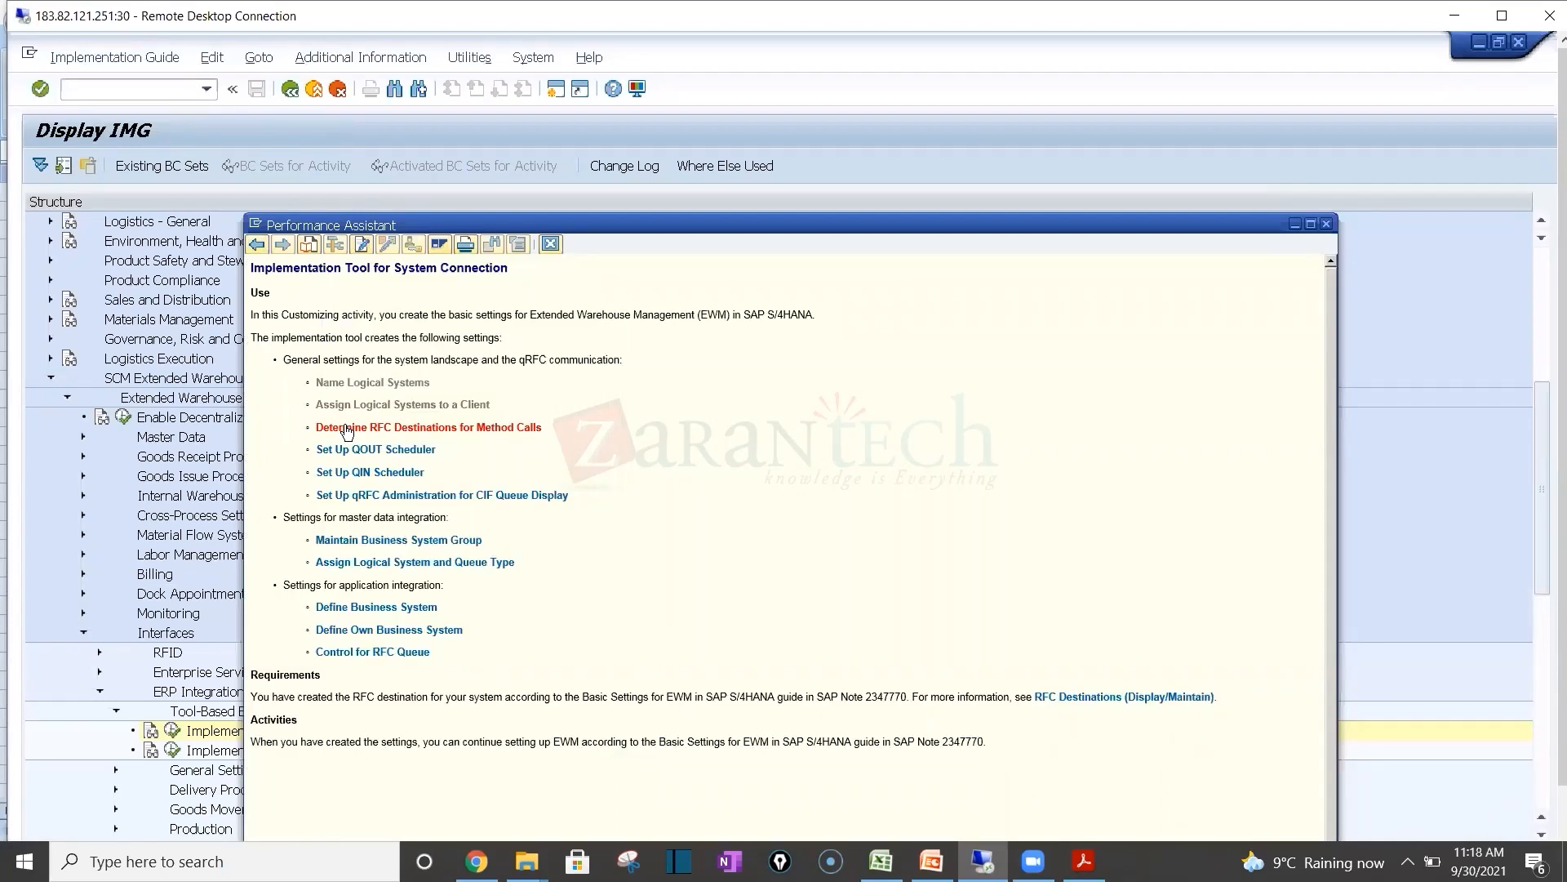
Step: Execute Determine RFC Destinations for Method Calls from the documentation and expand the DV2EWM400 logical system
click(476, 427)
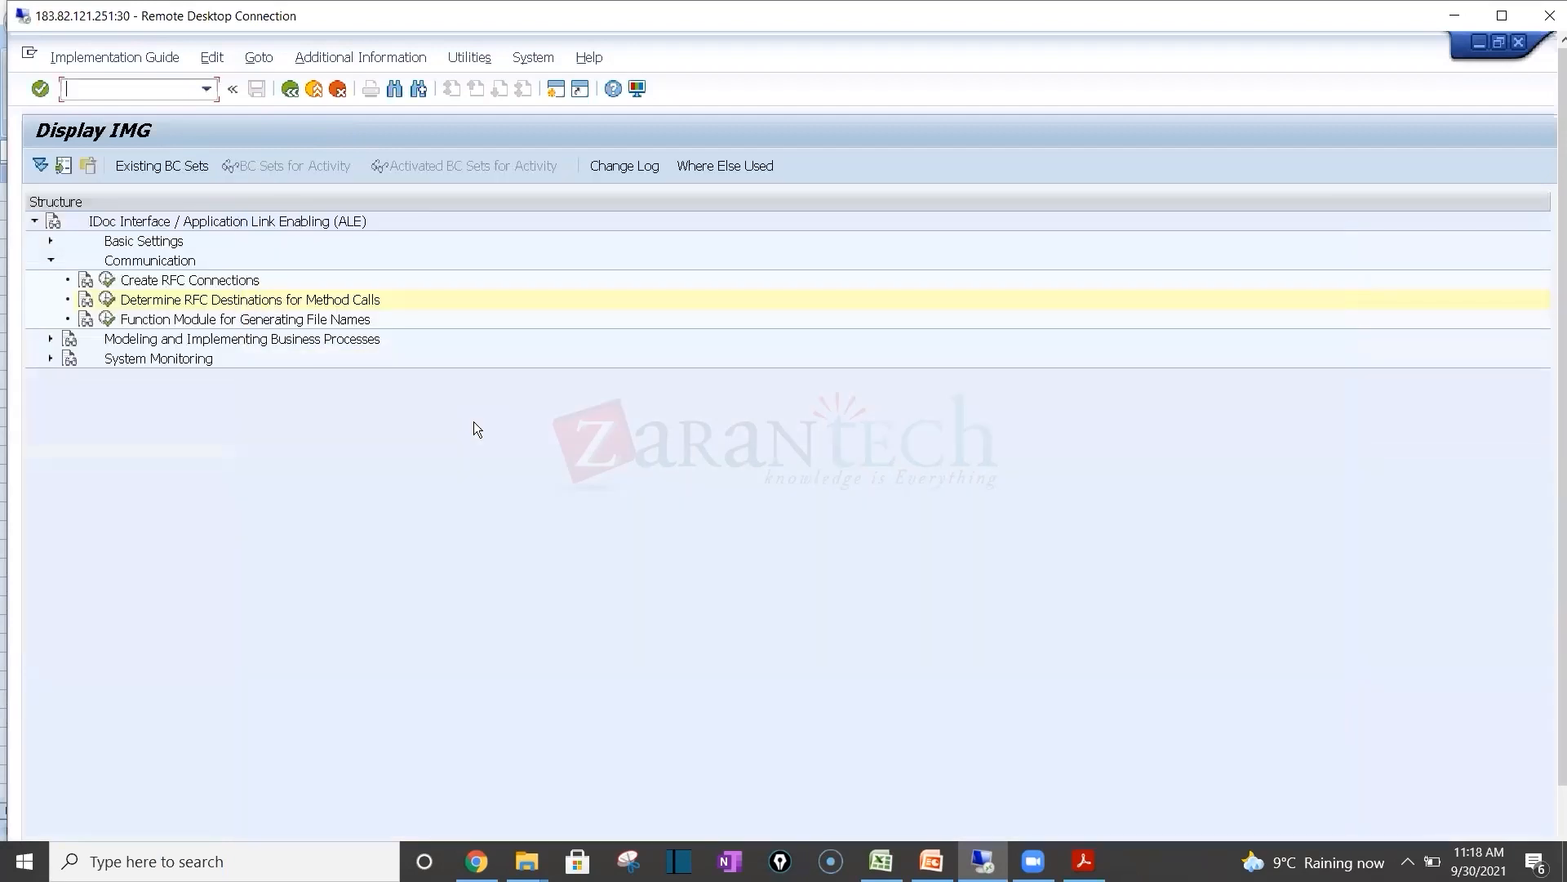
click(109, 301)
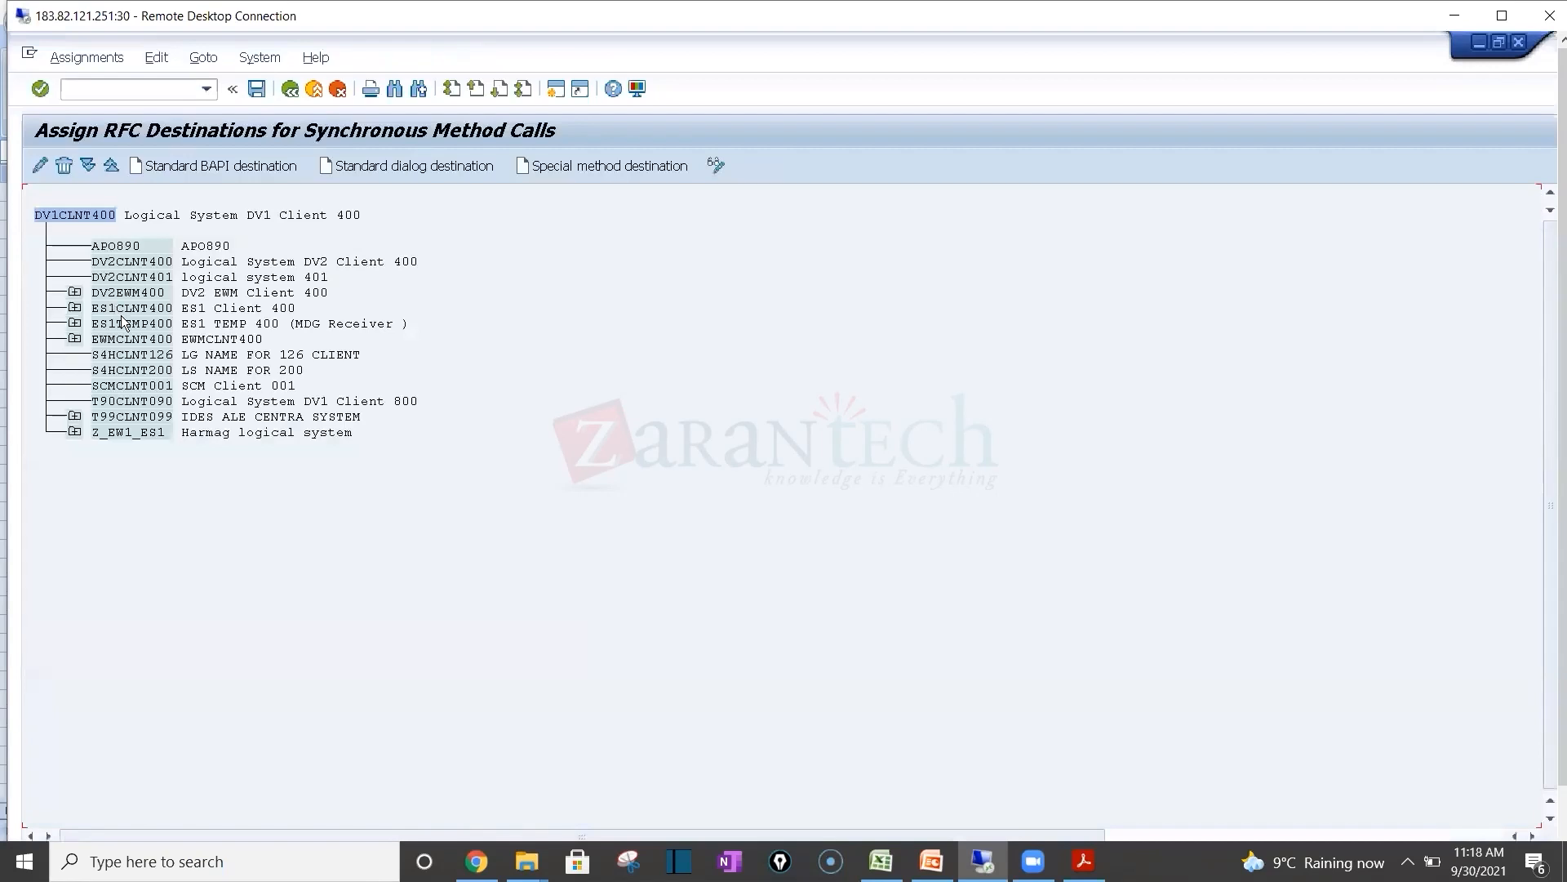
click(72, 294)
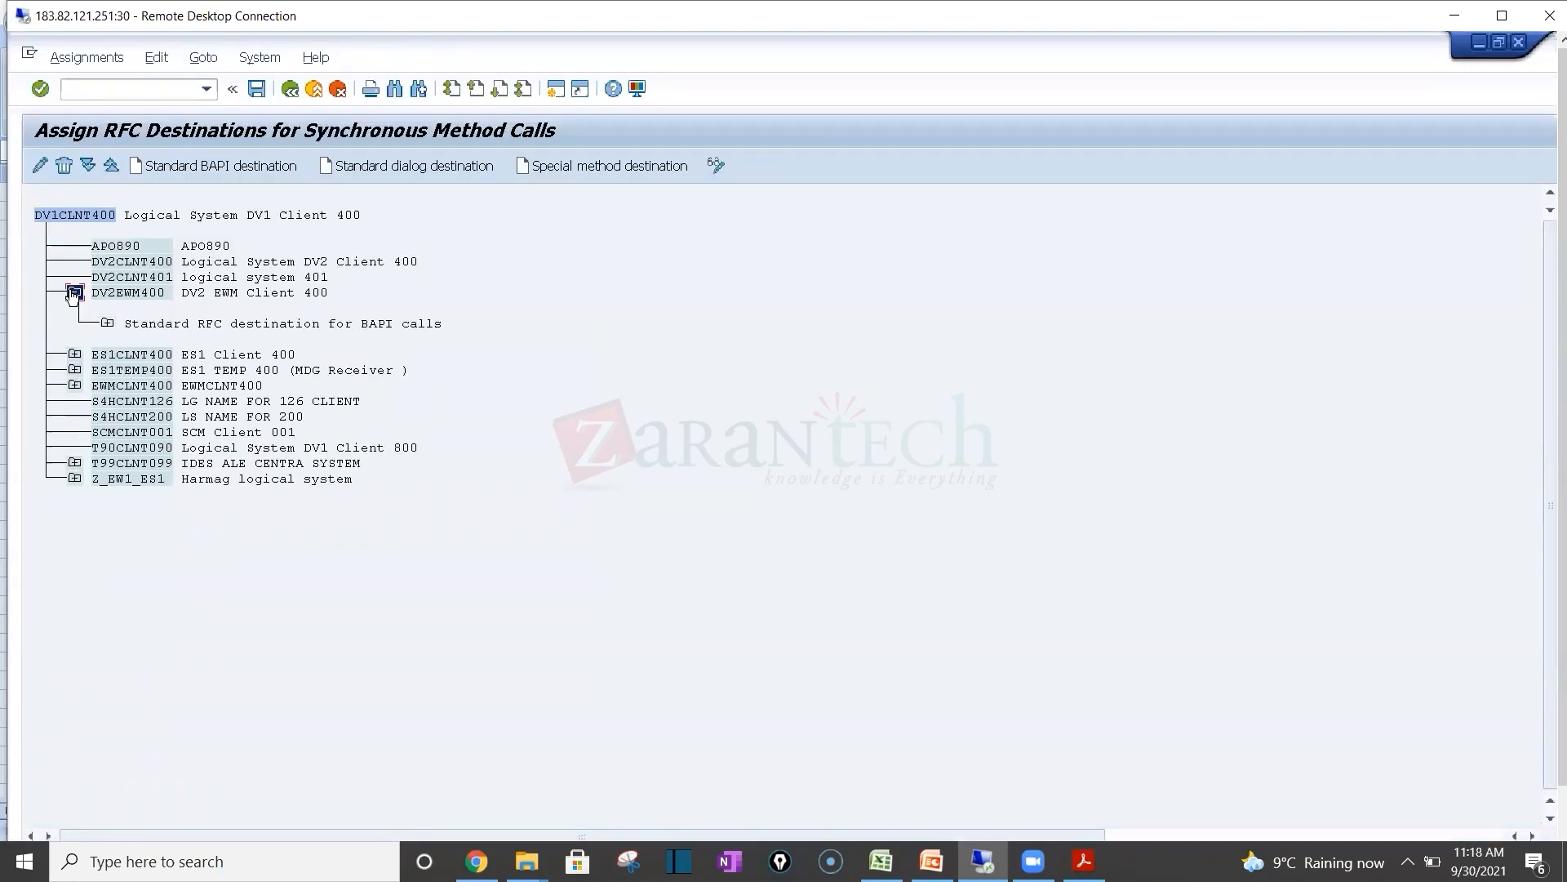
click(129, 296)
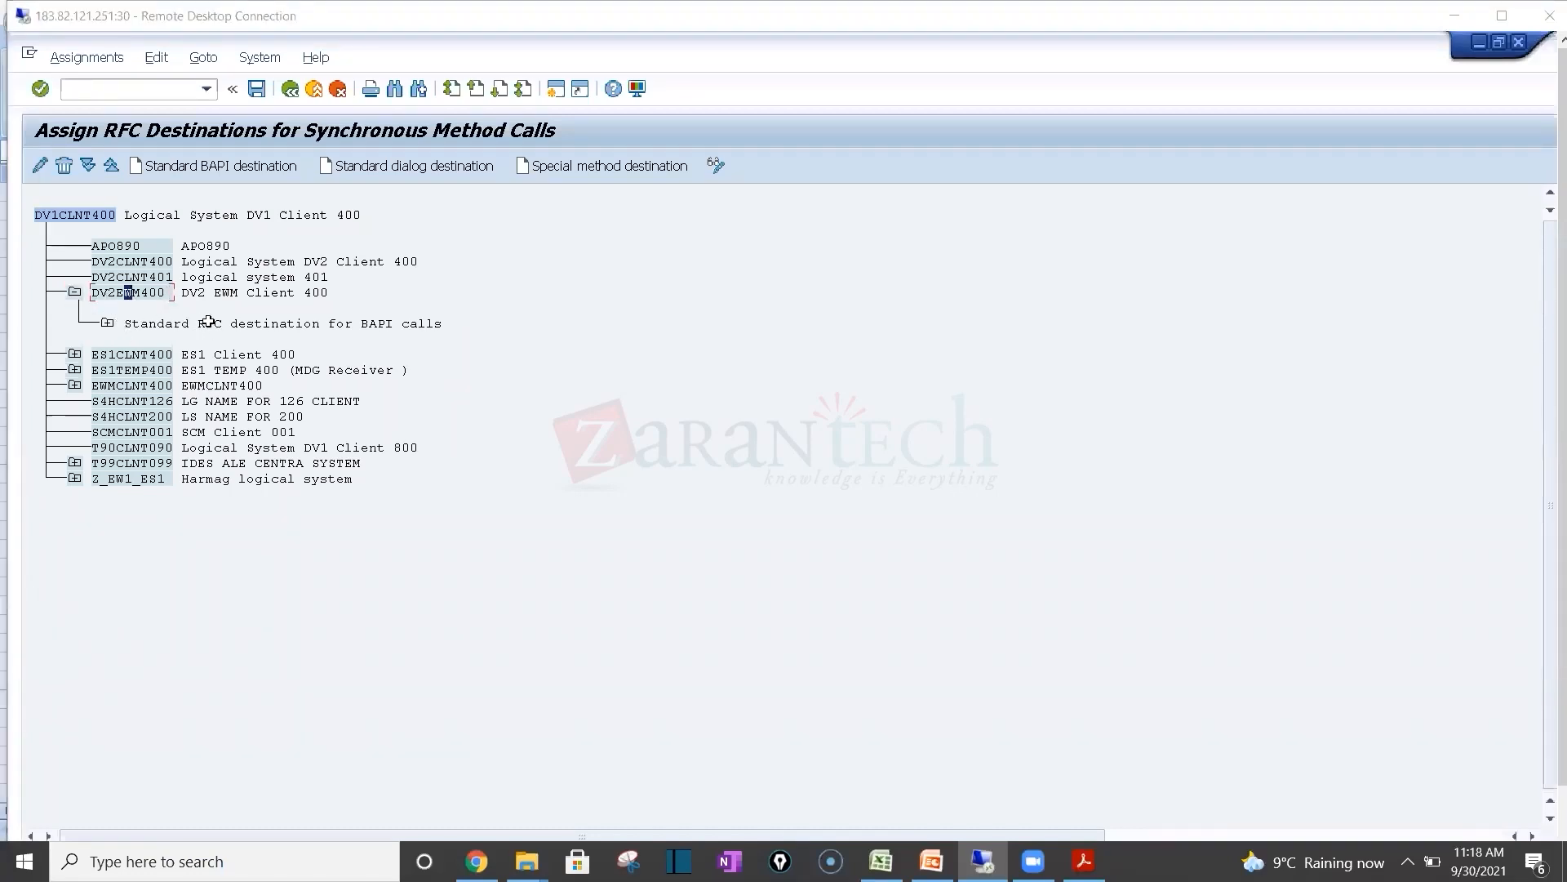
Step: Enter "Assigned to RFC Destination" in G11 of the datasheet's Unit 1 sheet, below Dummy Logical System B
key(alt+Tab)
click(484, 380)
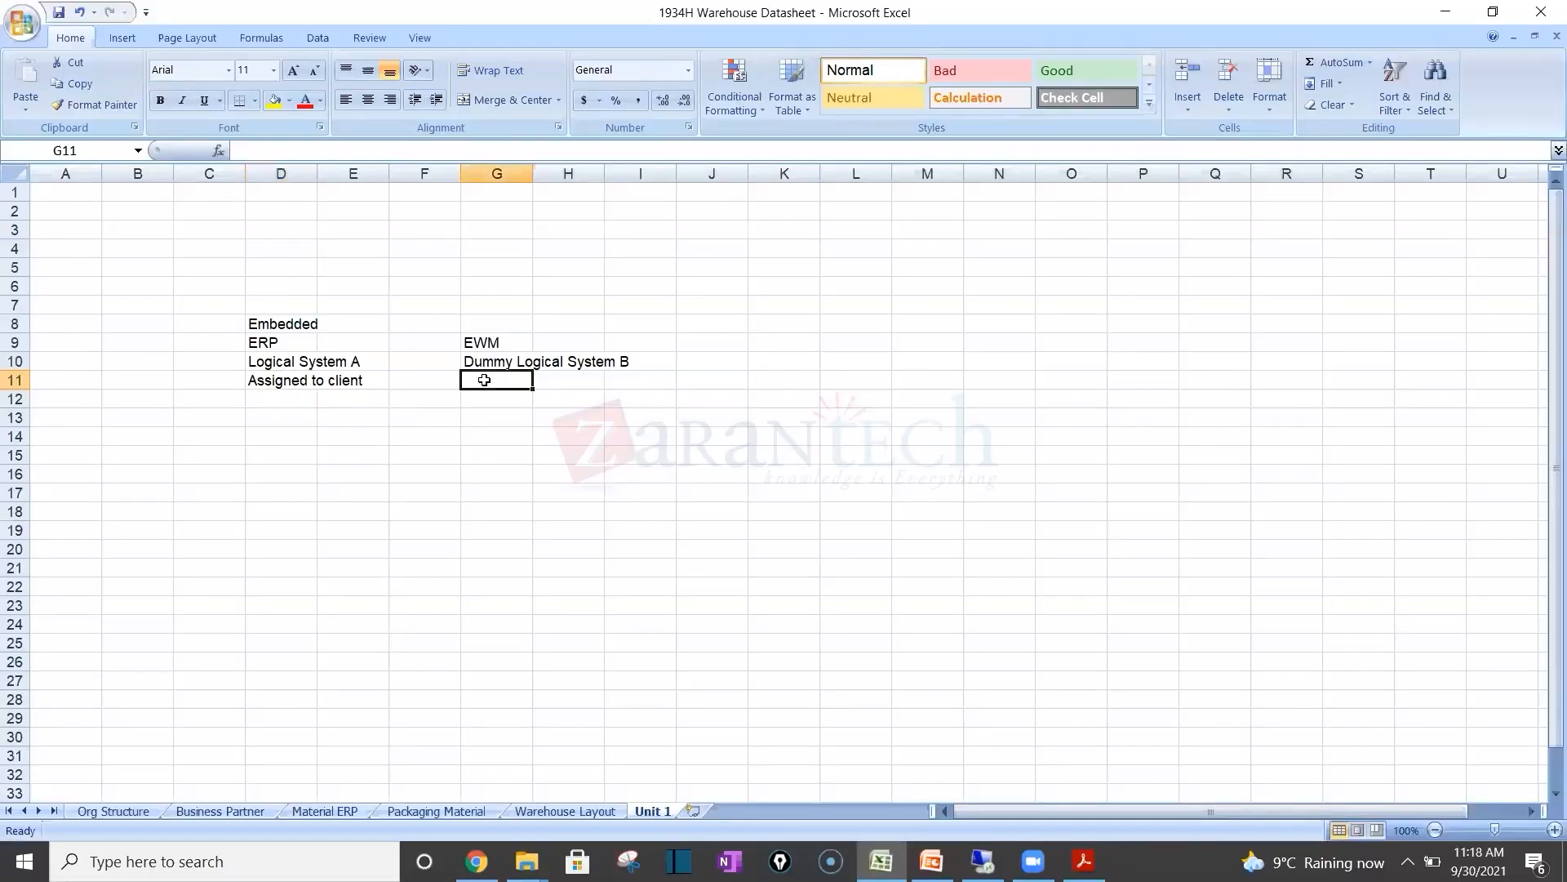
text(Assi)
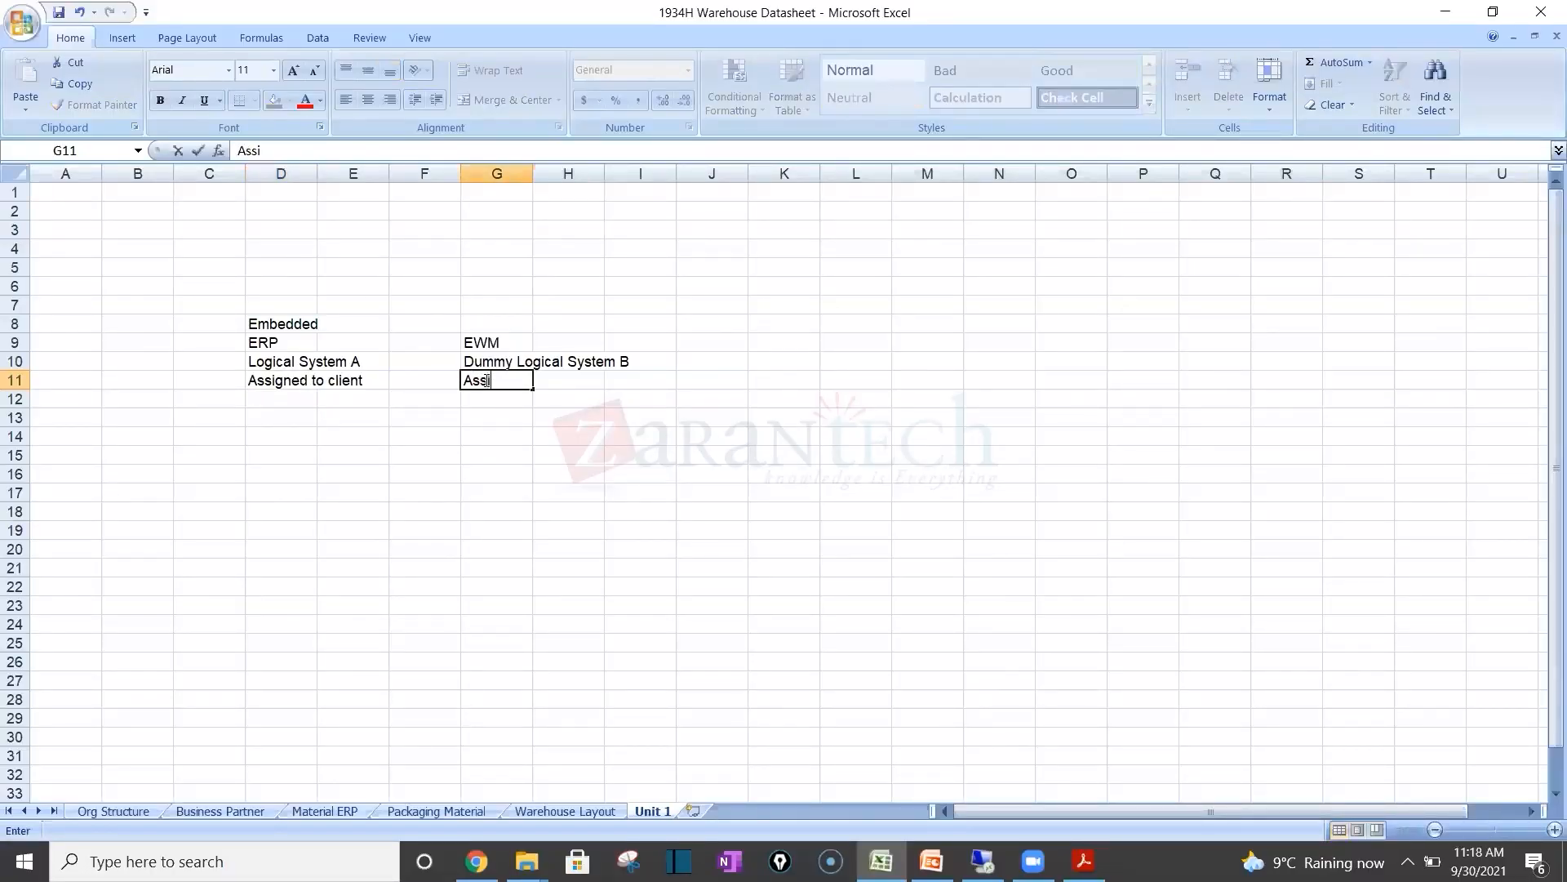
text(gned to RFC )
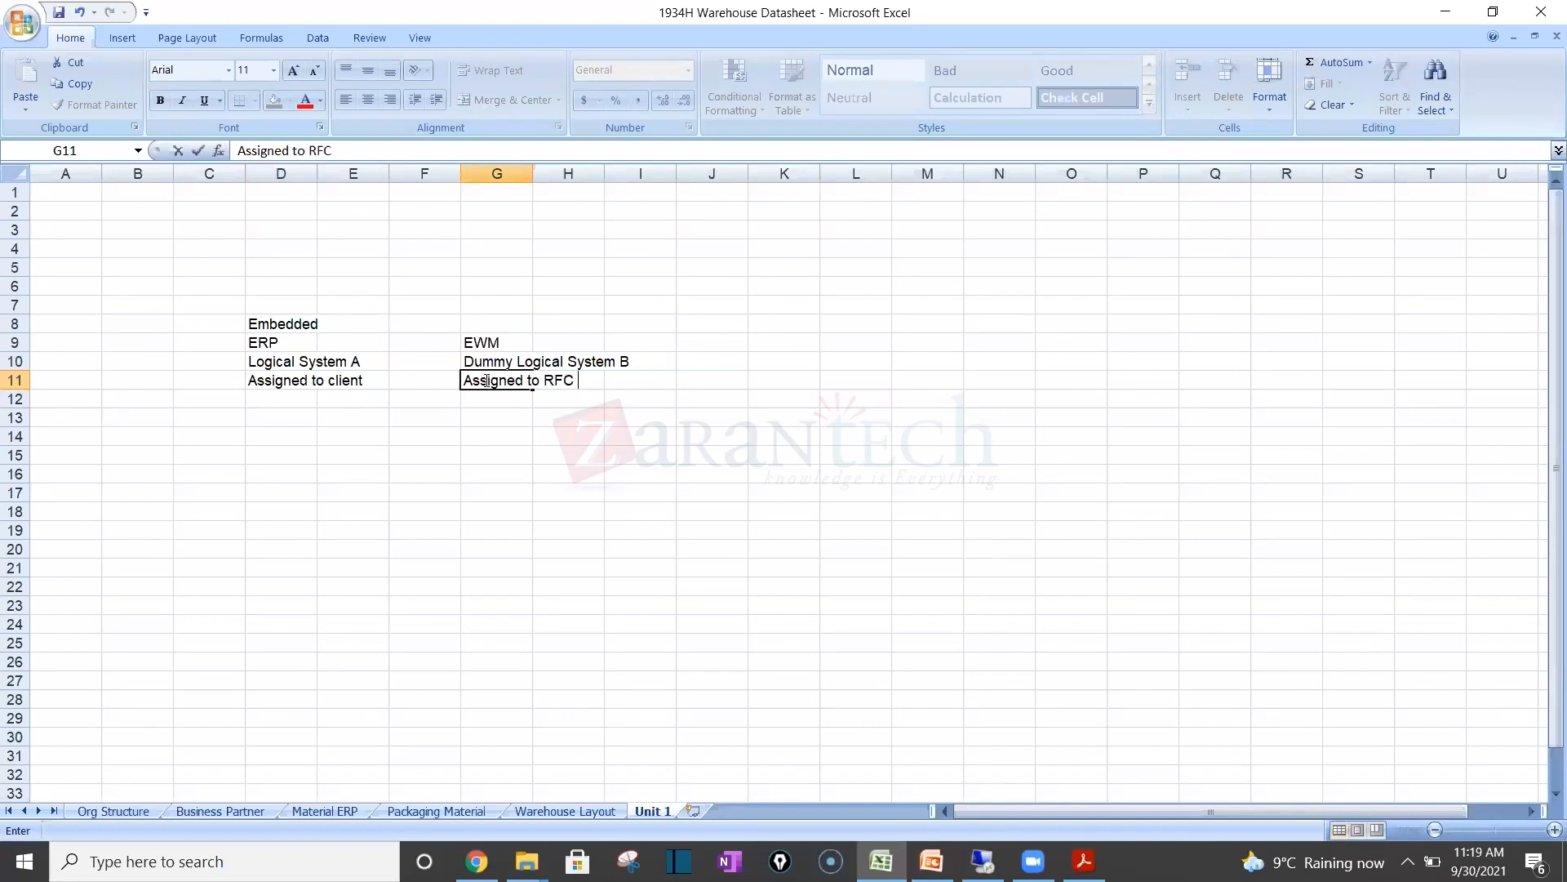
text(Destination)
key(Return)
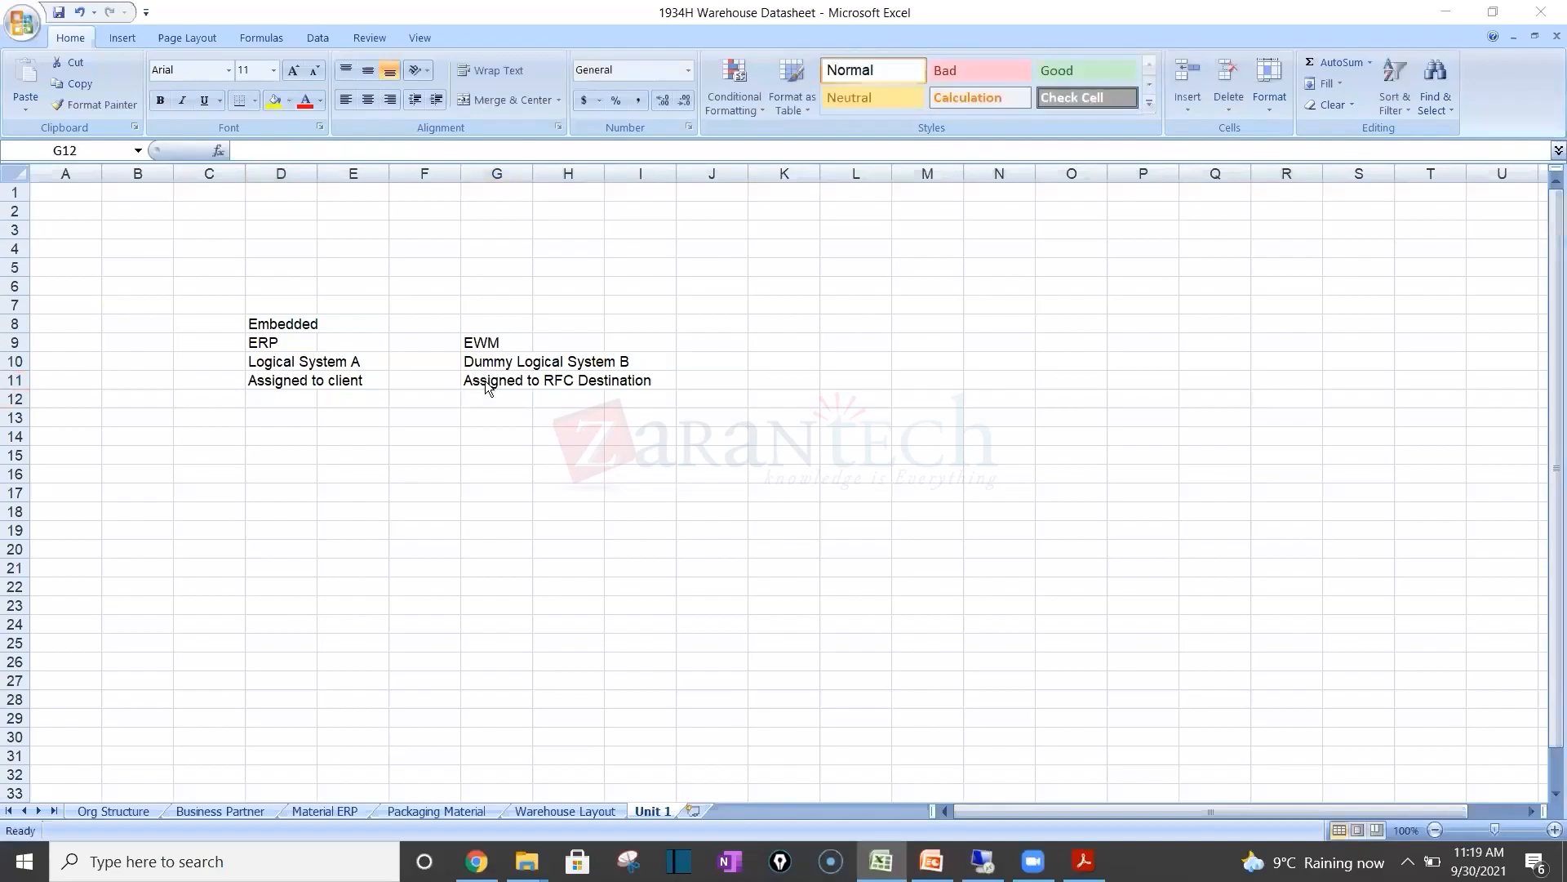
Step: Switch to SAP, expand DV2EWM400's standard RFC destination for BAPI calls and copy the assigned destination's name
key(alt+Tab)
click(107, 324)
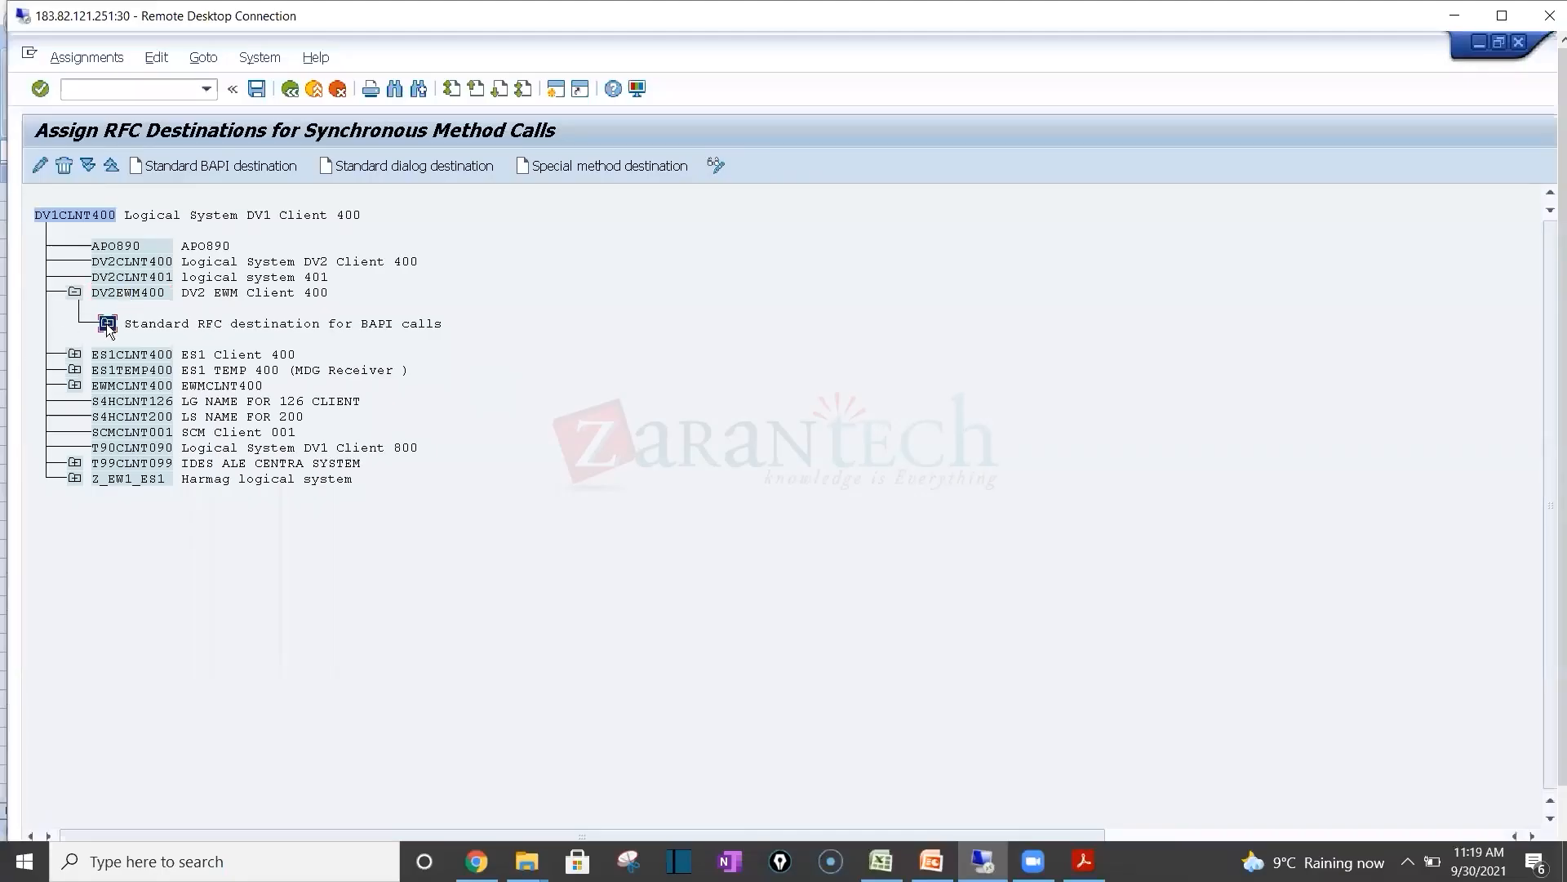
click(206, 356)
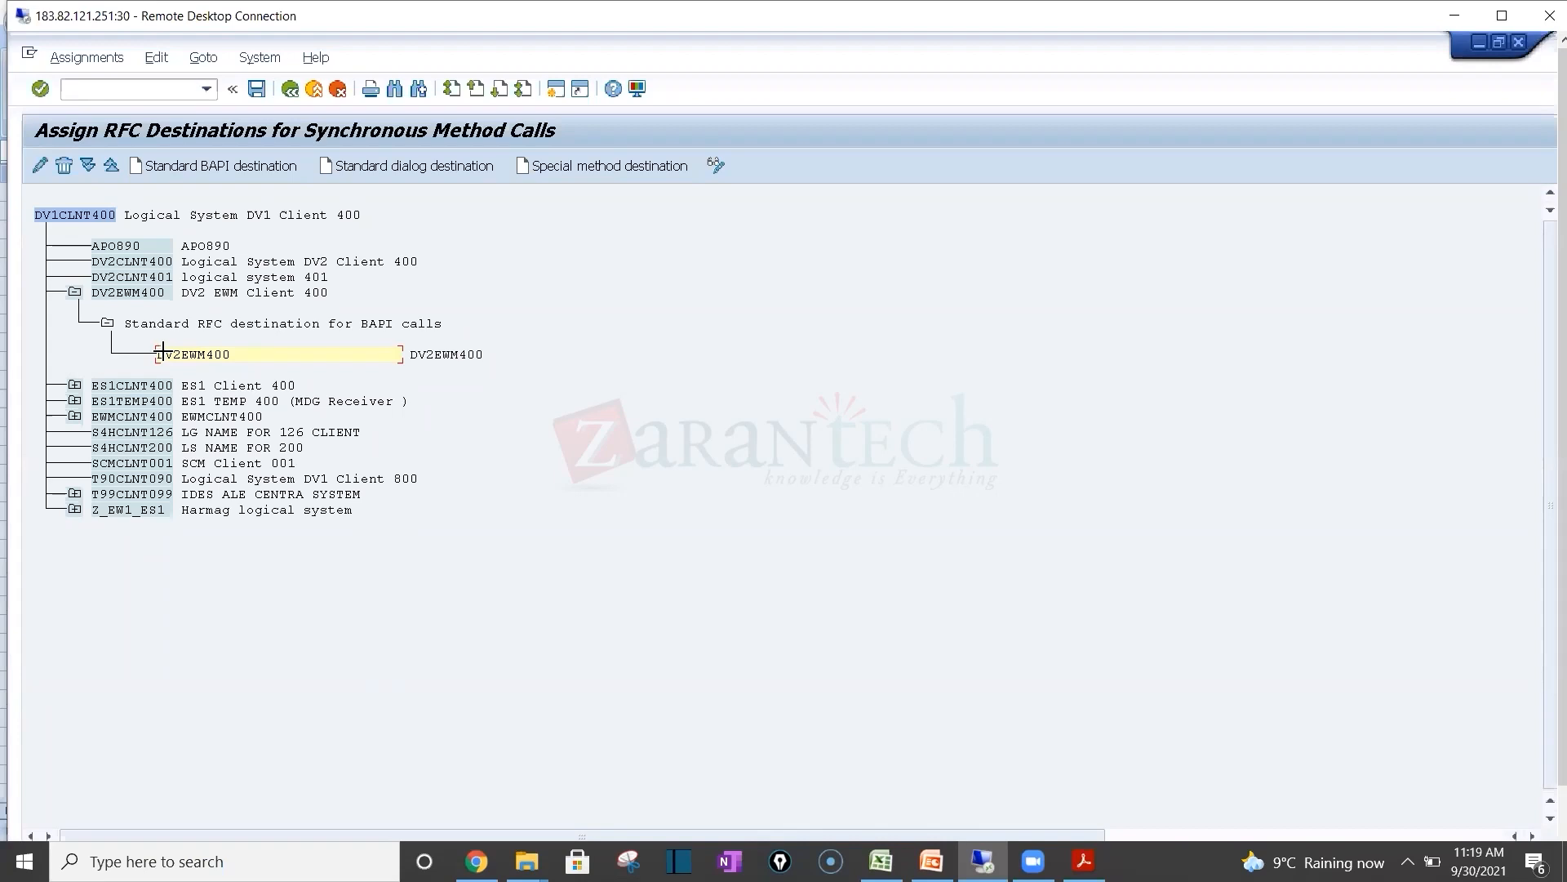
double_click(244, 358)
key(ctrl+c)
Step: Start transaction SM59 in a new session and open the DV2EWM400 destination under ABAP Connections
text(/osm)
text(30)
key(Return)
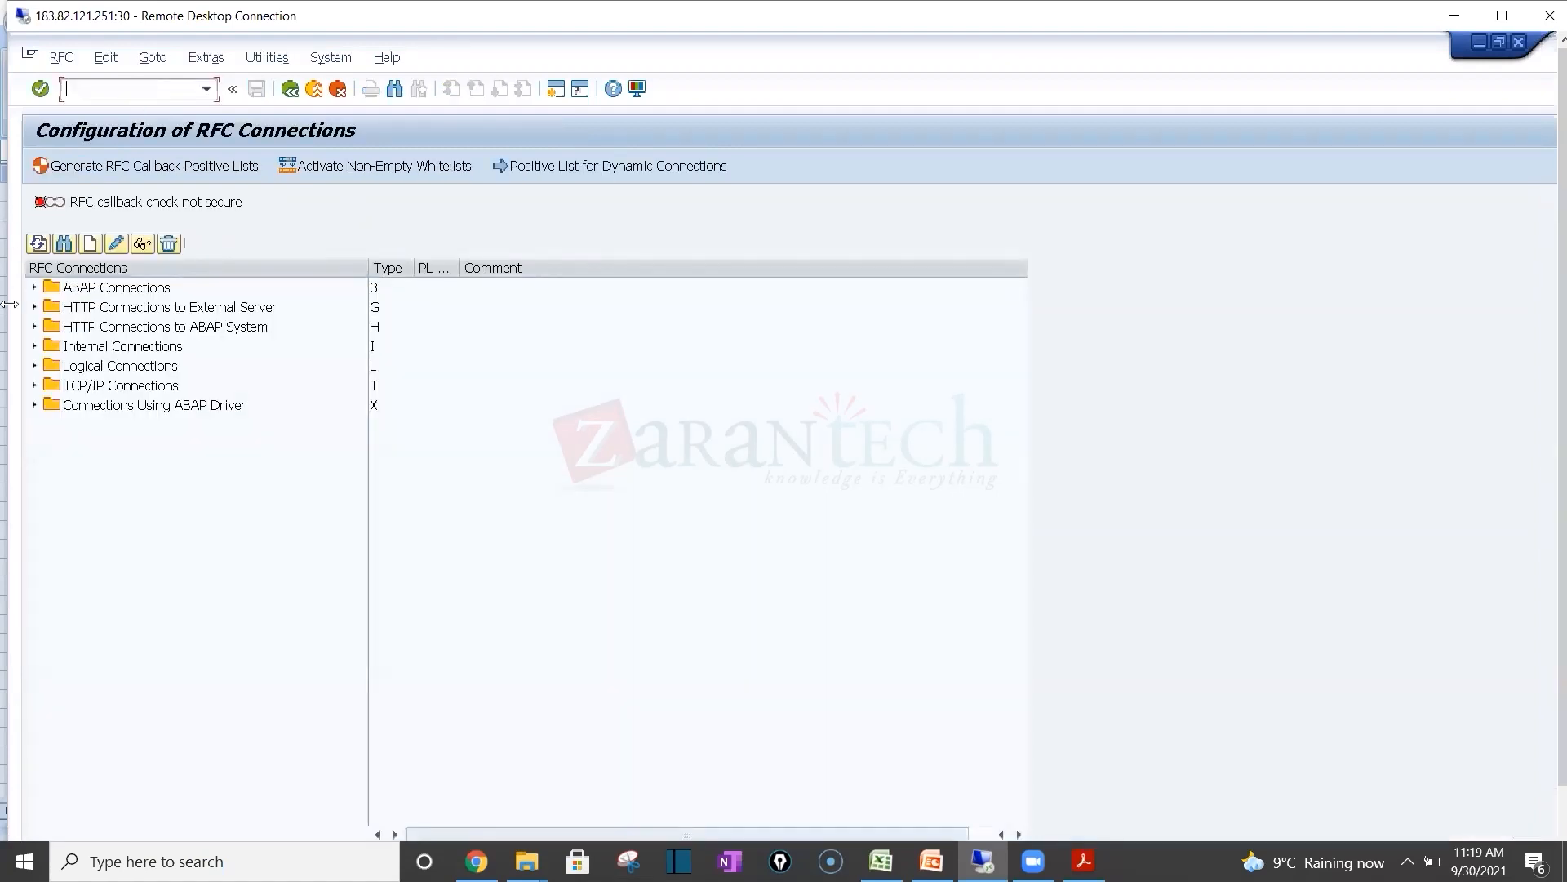
click(35, 288)
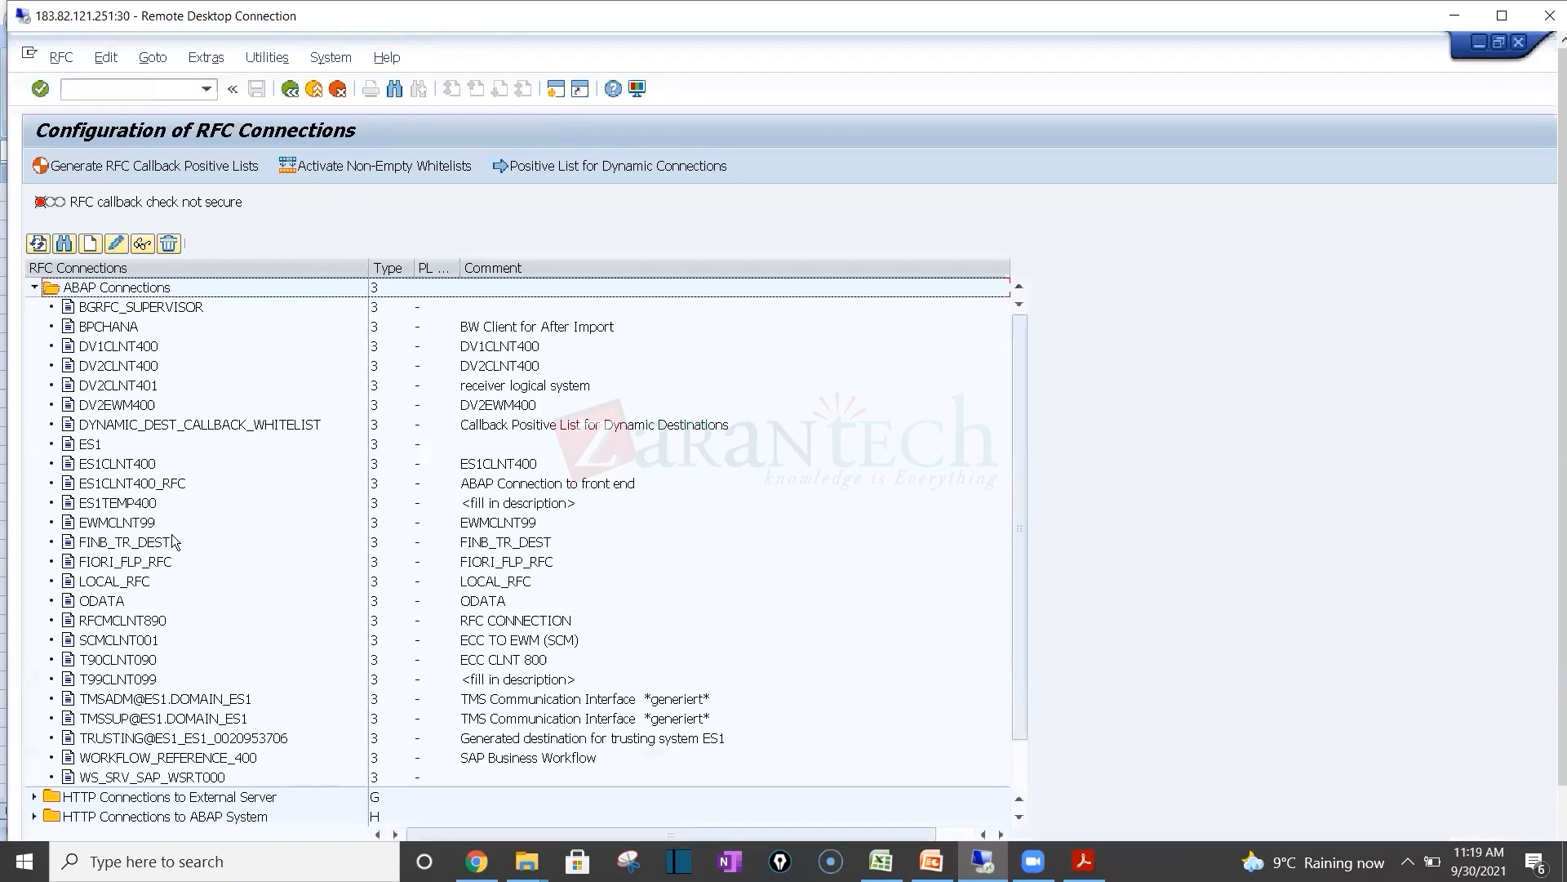
click(133, 406)
double_click(133, 406)
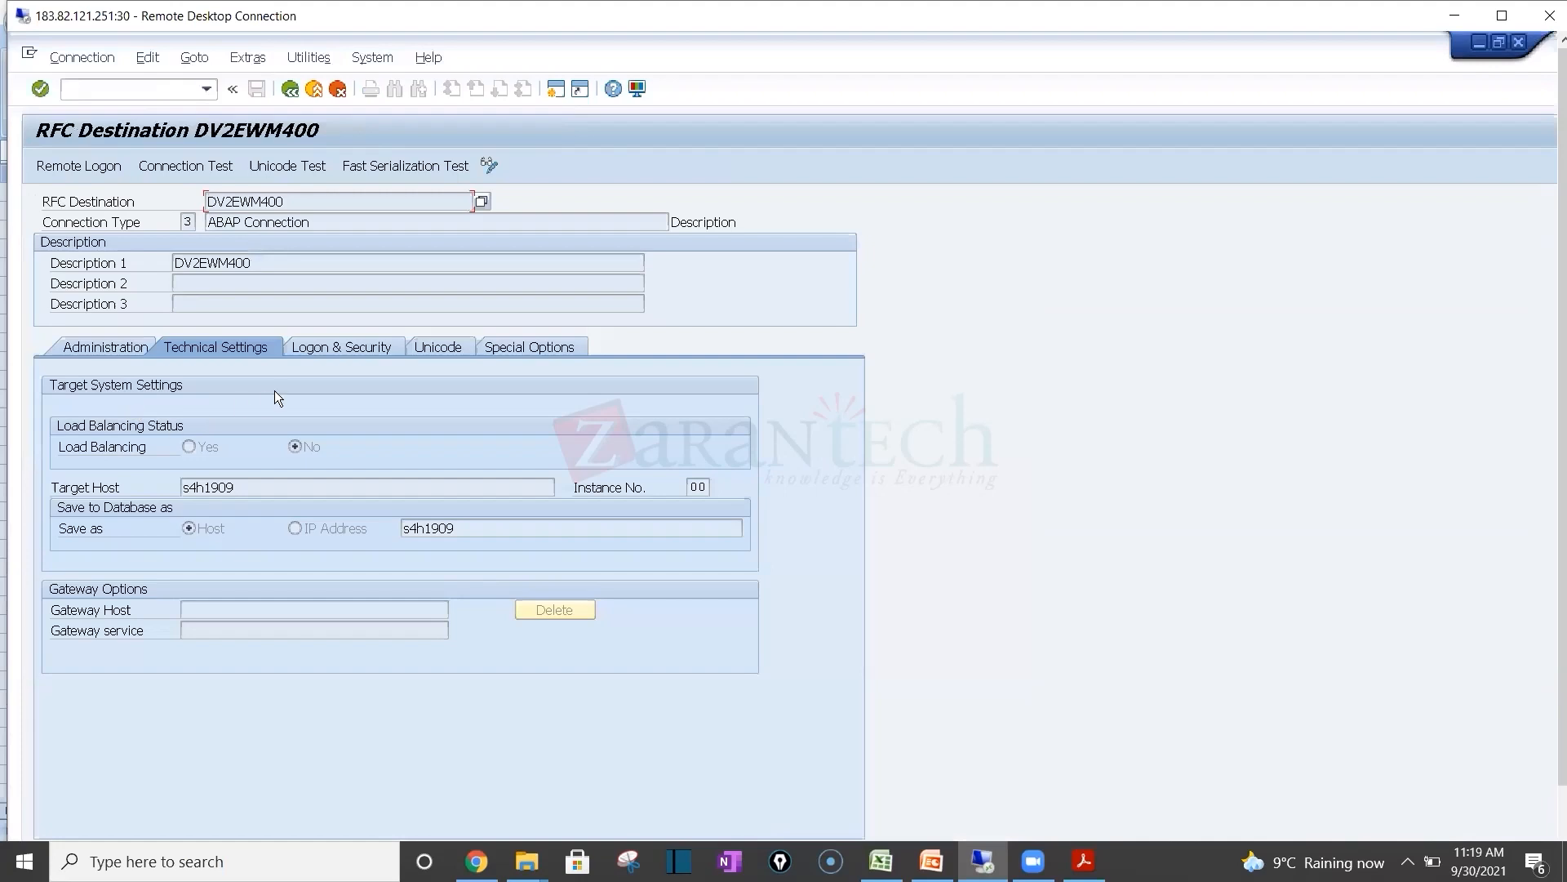
Step: Run the remote logon for DV2EWM400 and check the target system and client in the session's system information
click(91, 168)
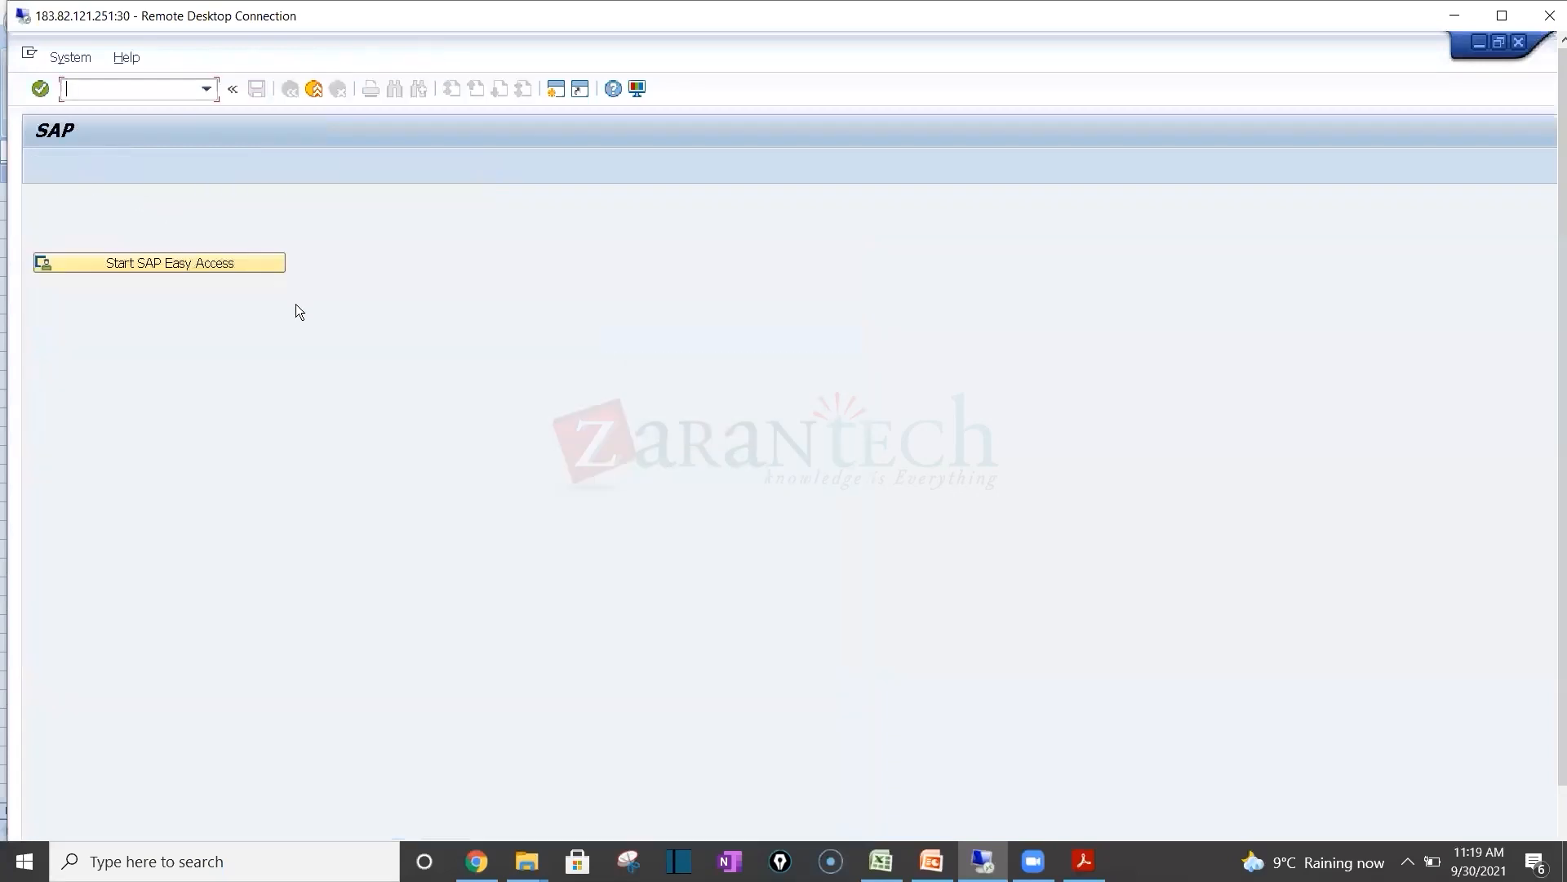
click(1511, 13)
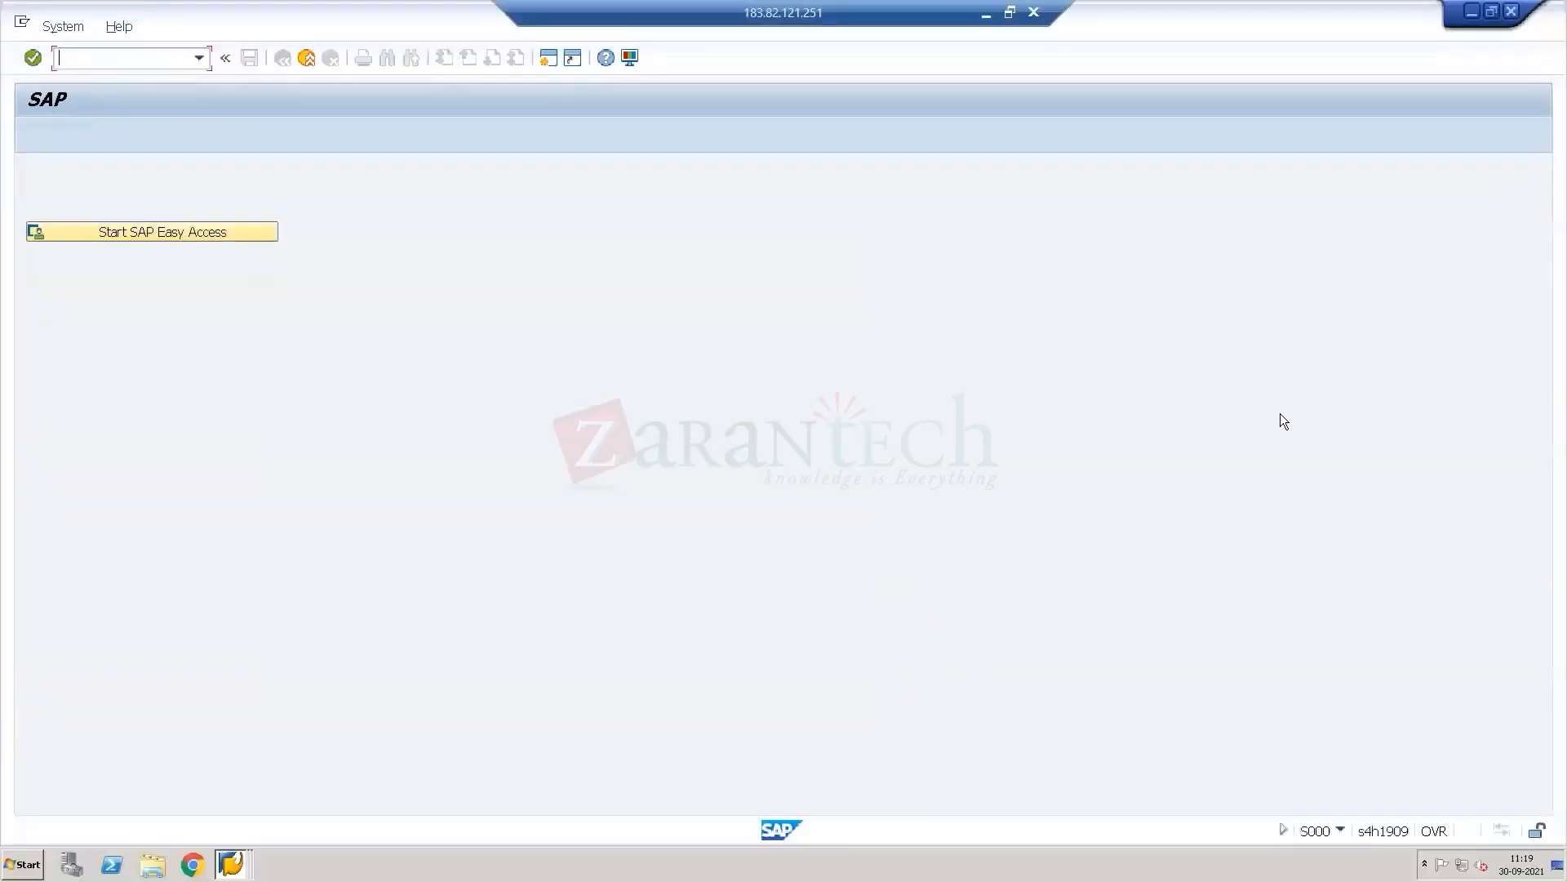
click(1340, 830)
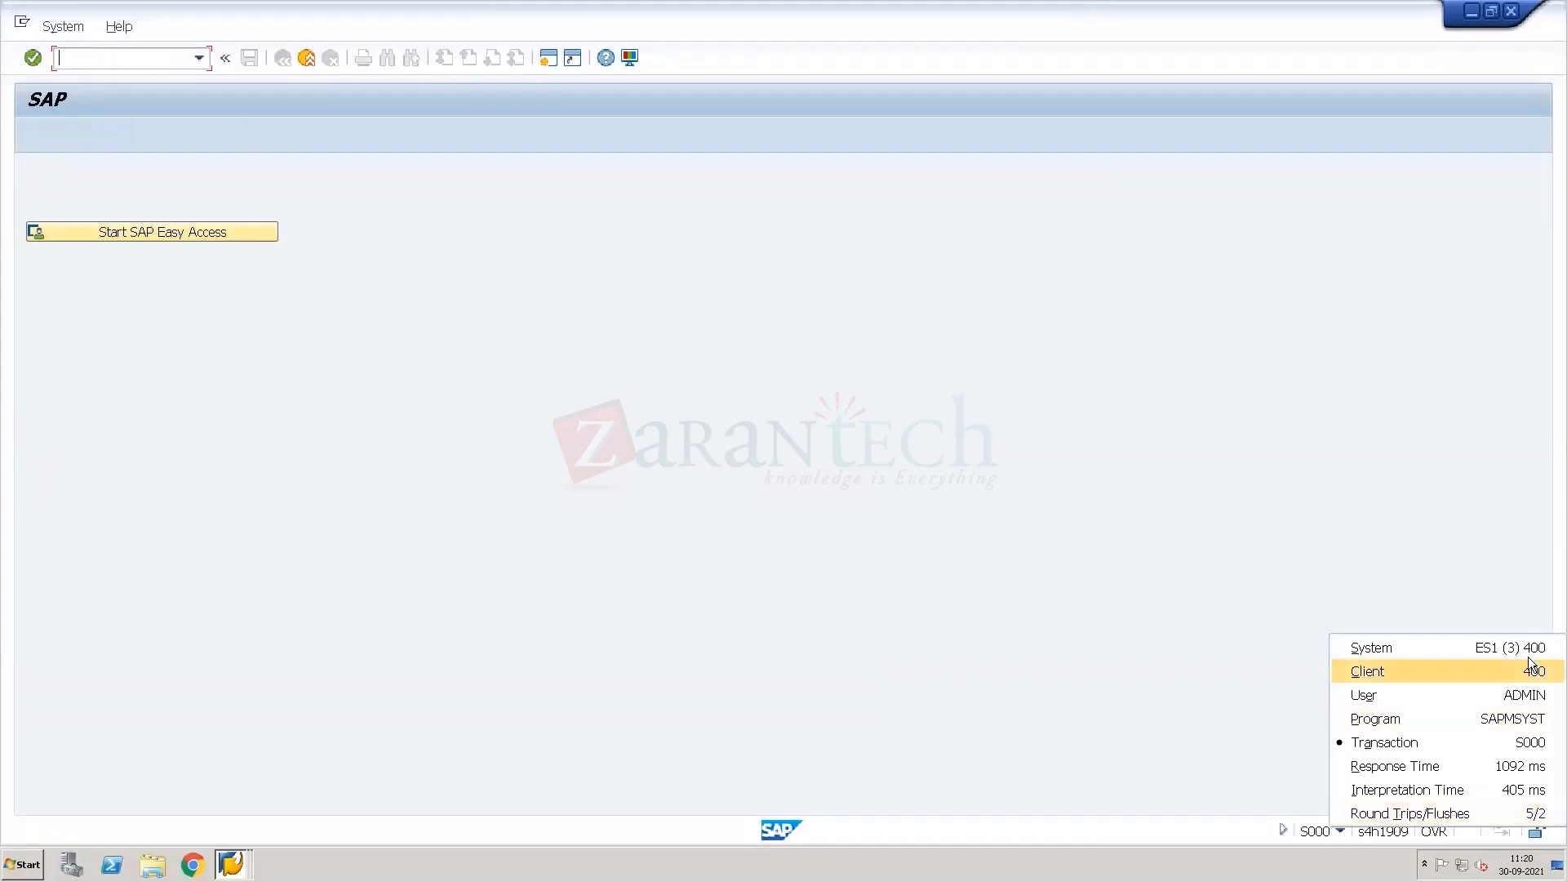
click(847, 565)
Step: Exit the remote session and the RFC configuration to return to Assign RFC Destinations for Synchronous Method Calls
click(309, 55)
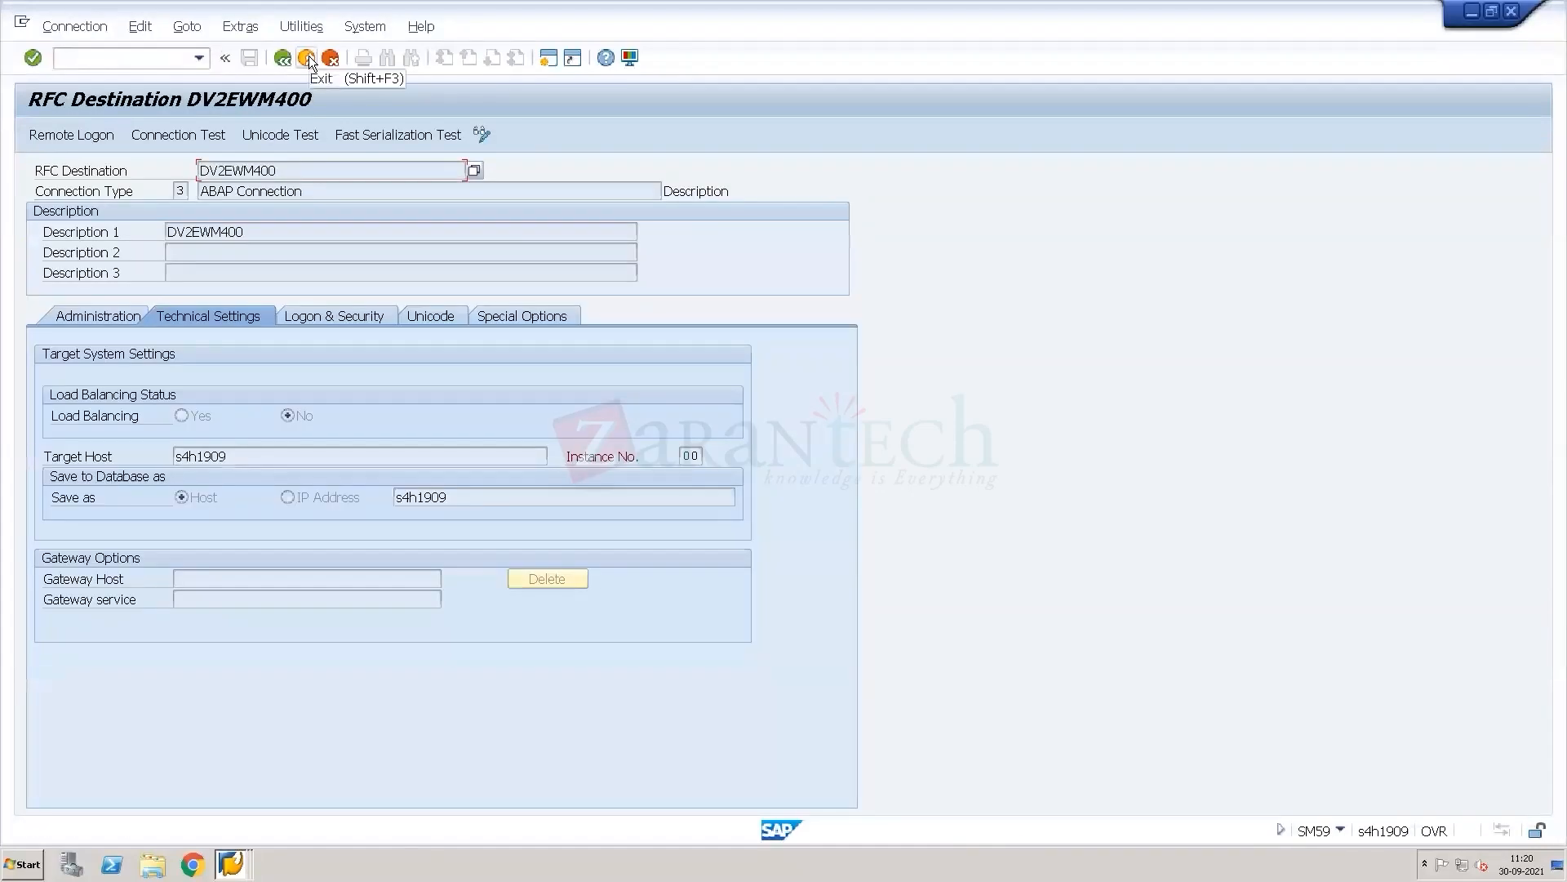
click(309, 56)
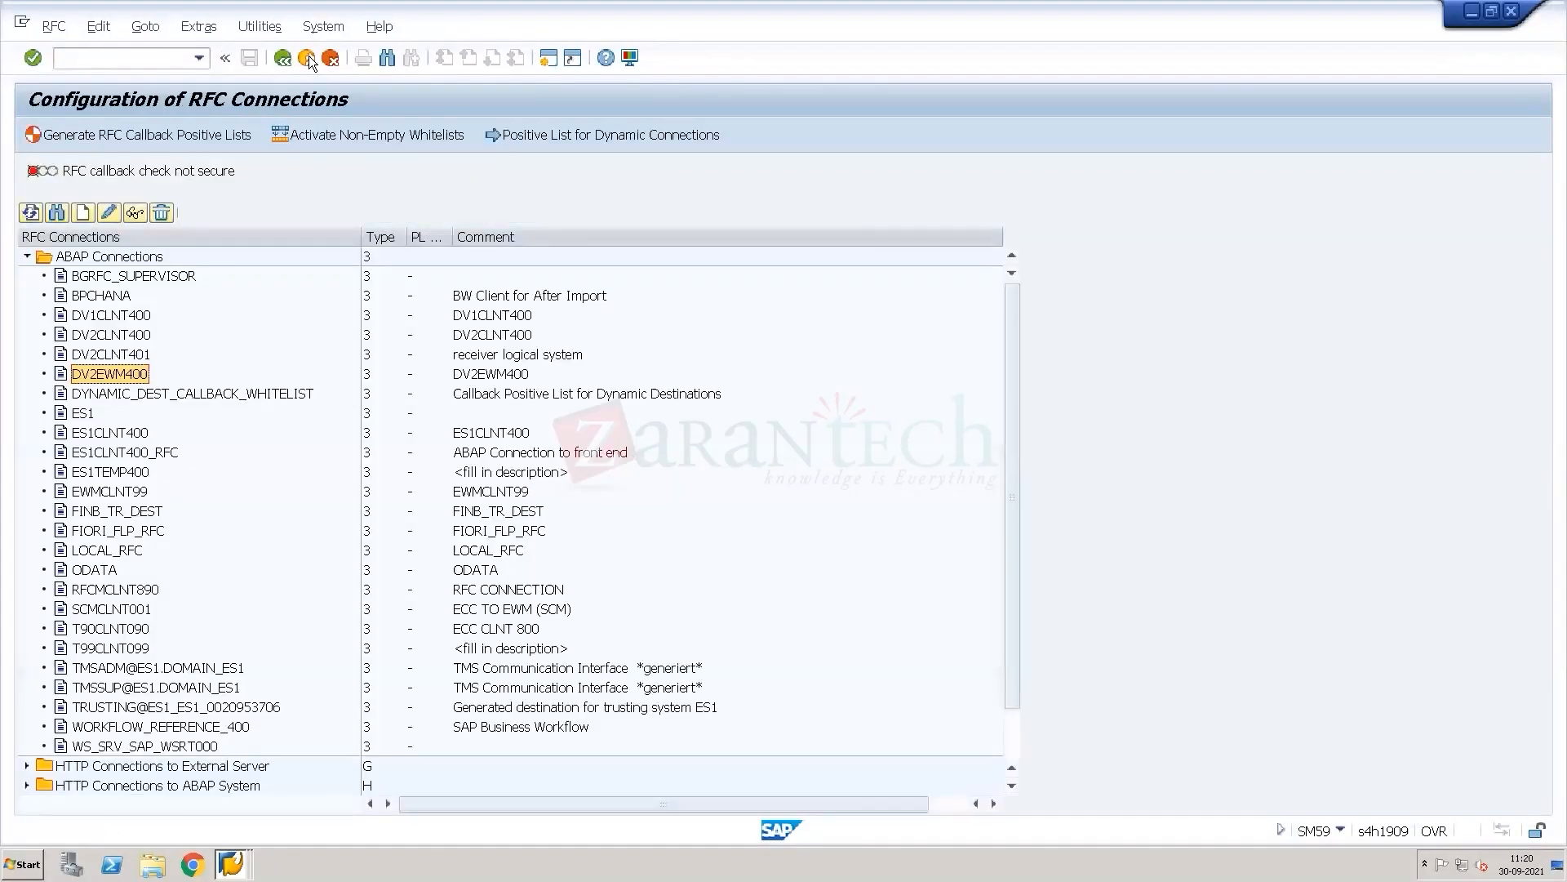
click(308, 56)
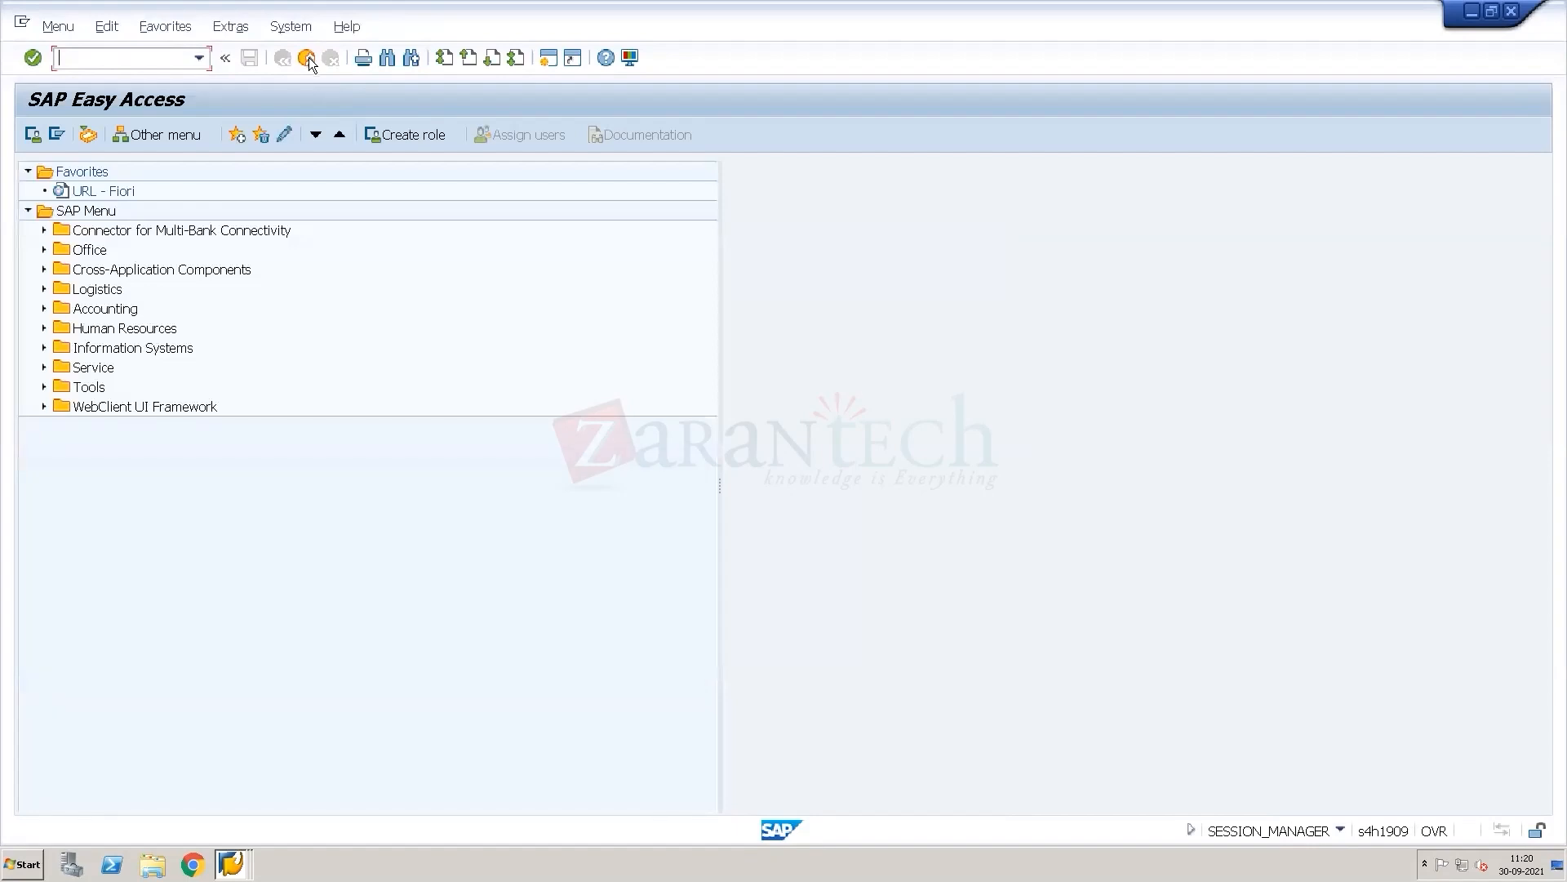
click(309, 57)
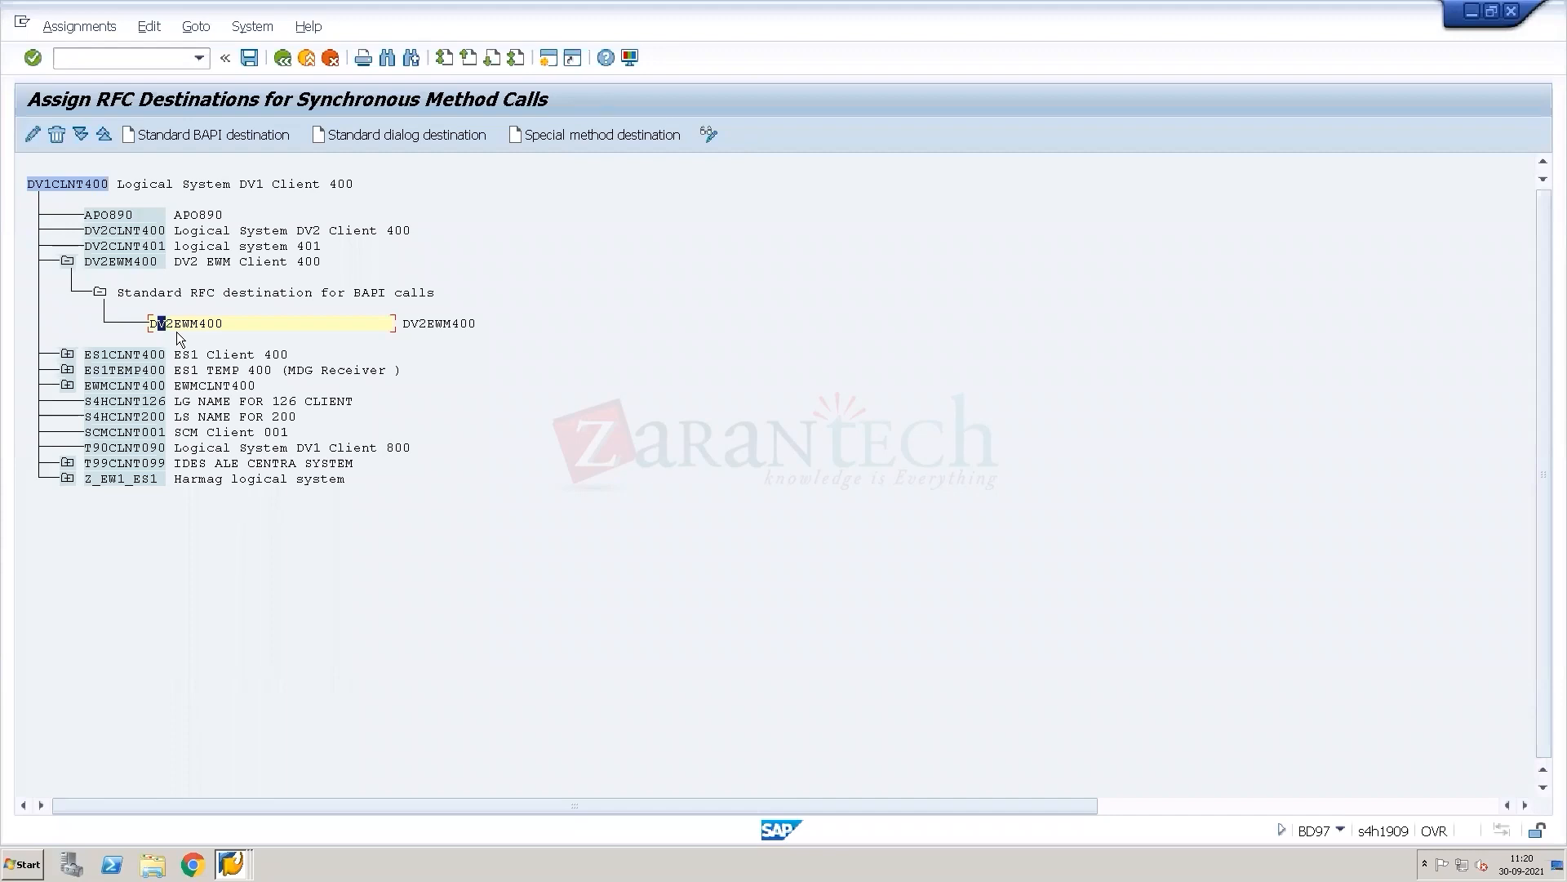
Step: Start transaction SM59 in a new session again and locate DV2EWM400 among the ABAP Connections
click(84, 56)
text(/osm59)
key(Return)
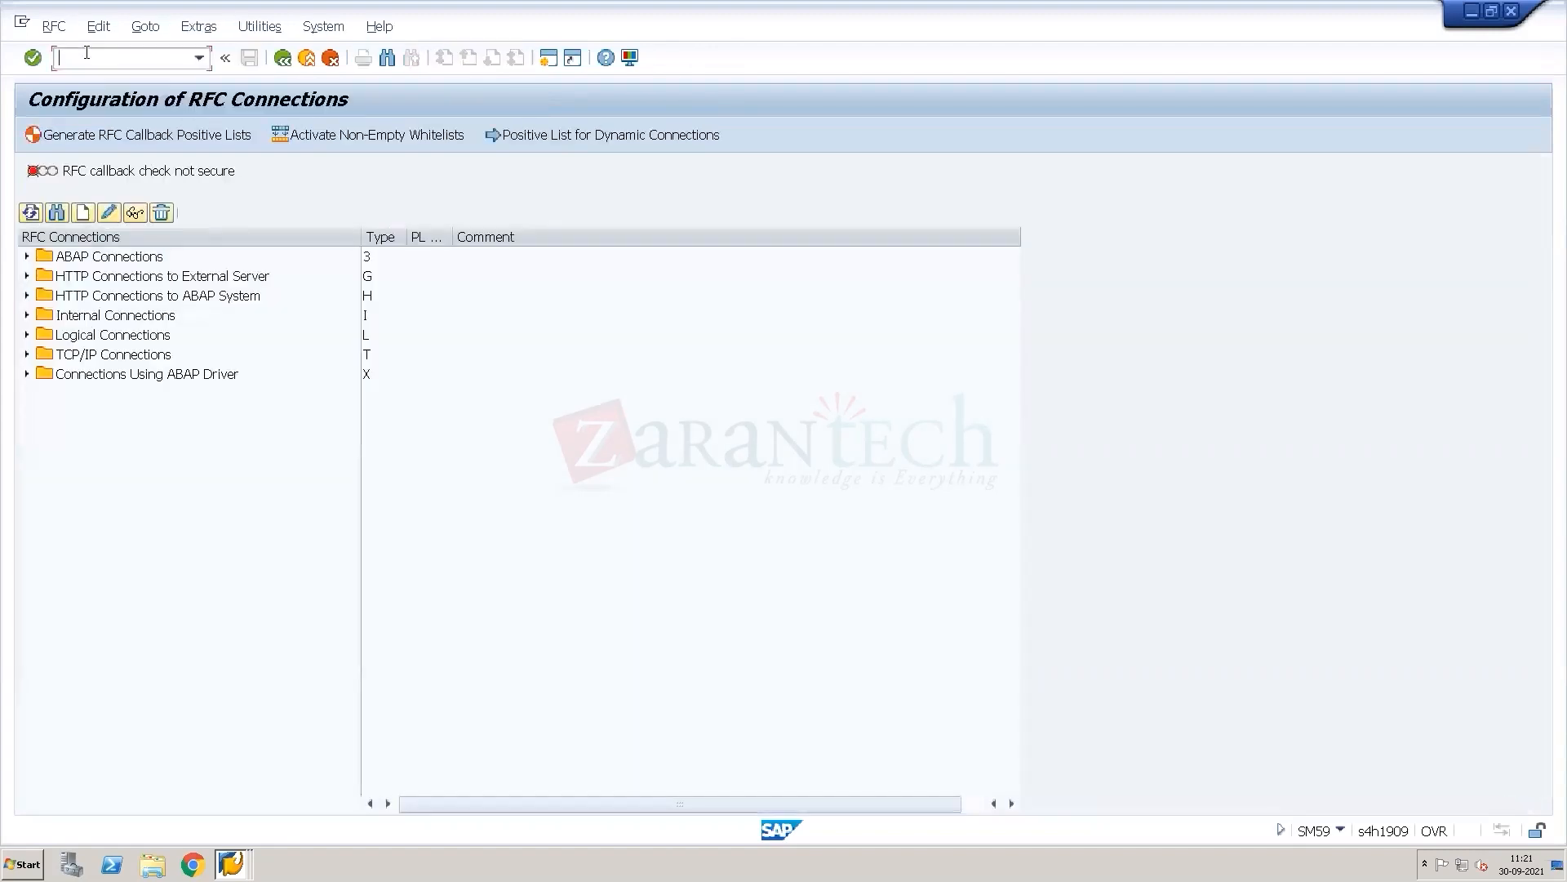
click(26, 256)
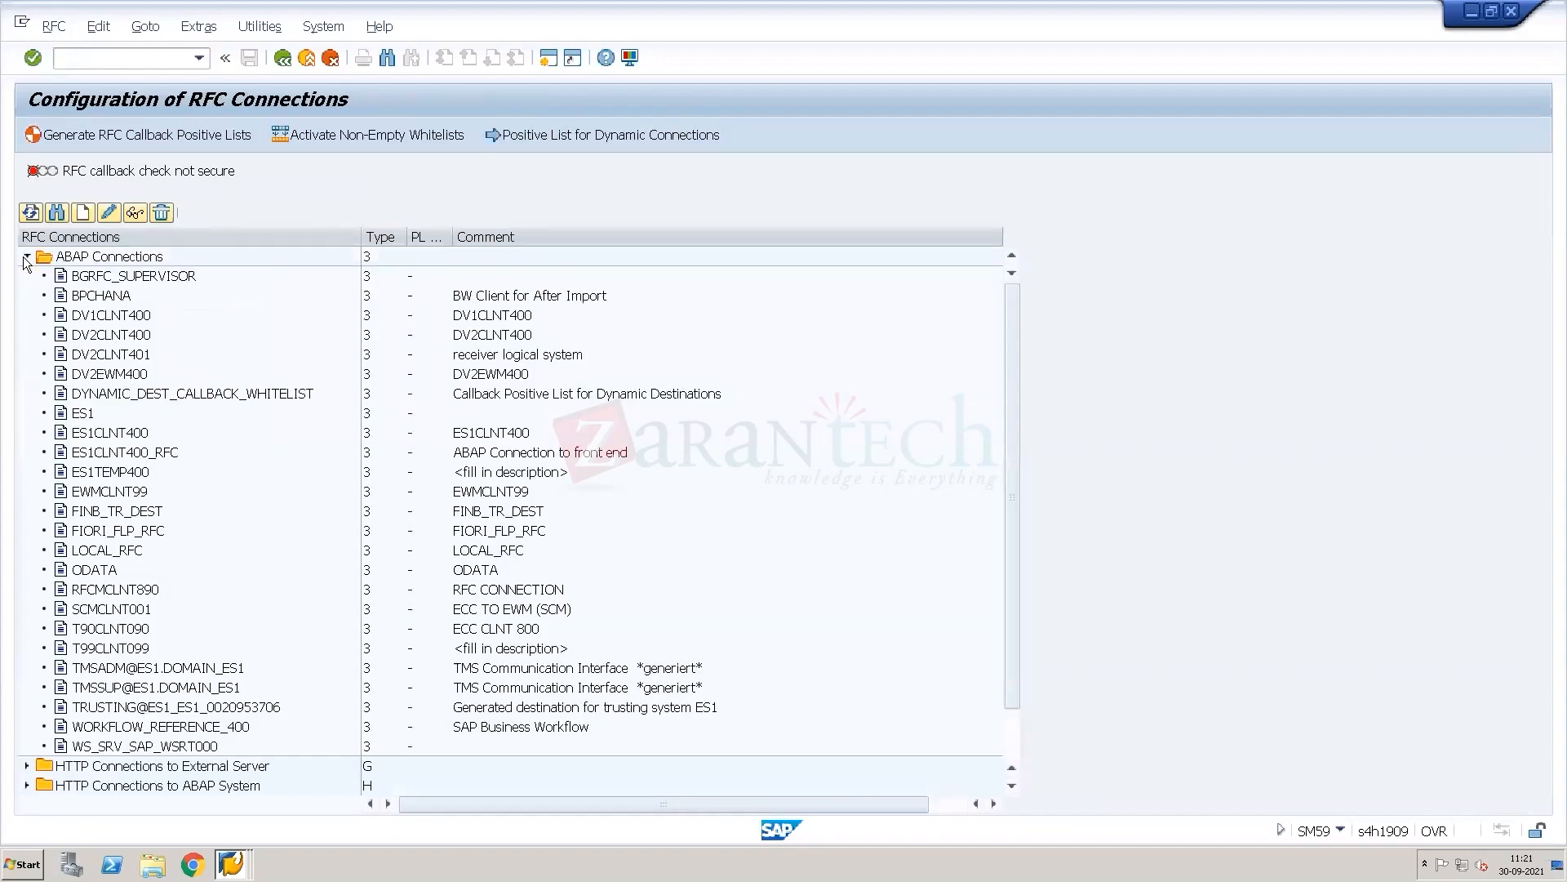
click(143, 375)
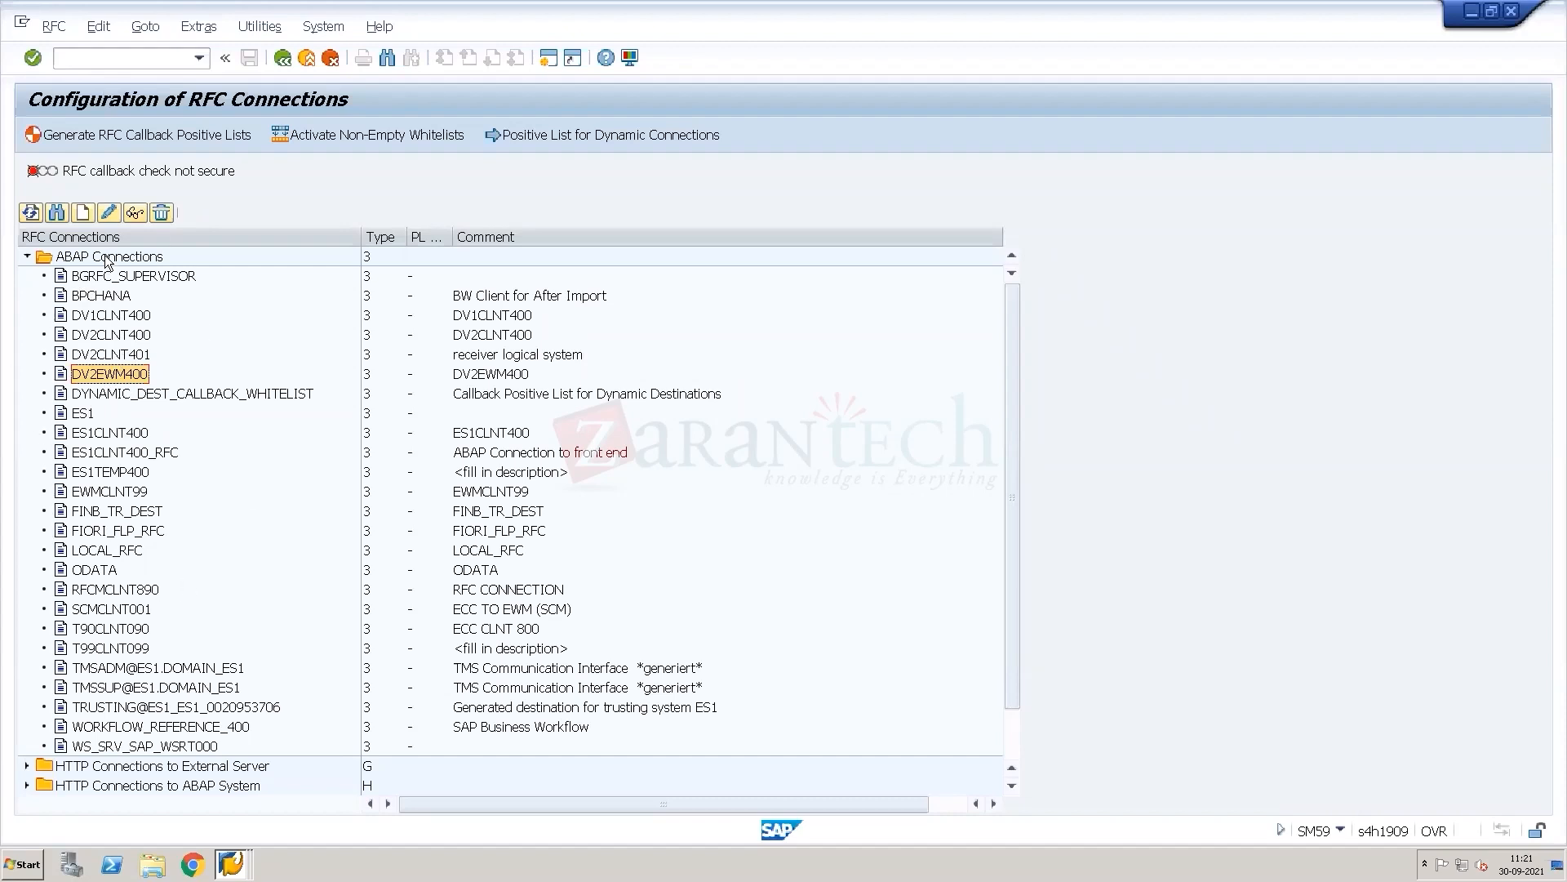
key(ctrl+alt+Break)
ctrl+click(121, 373)
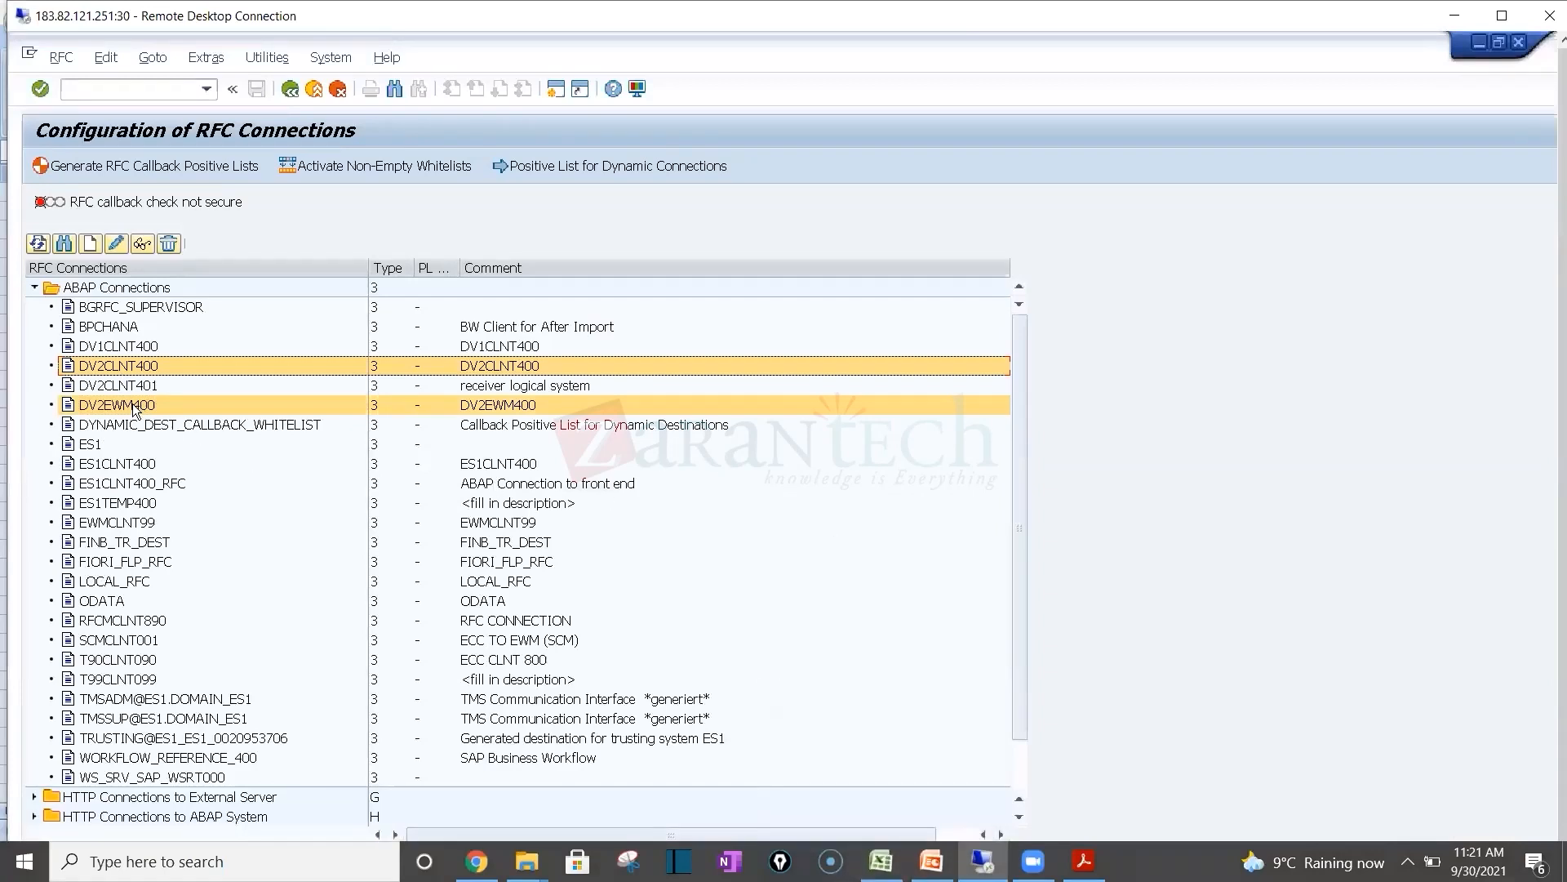
click(133, 404)
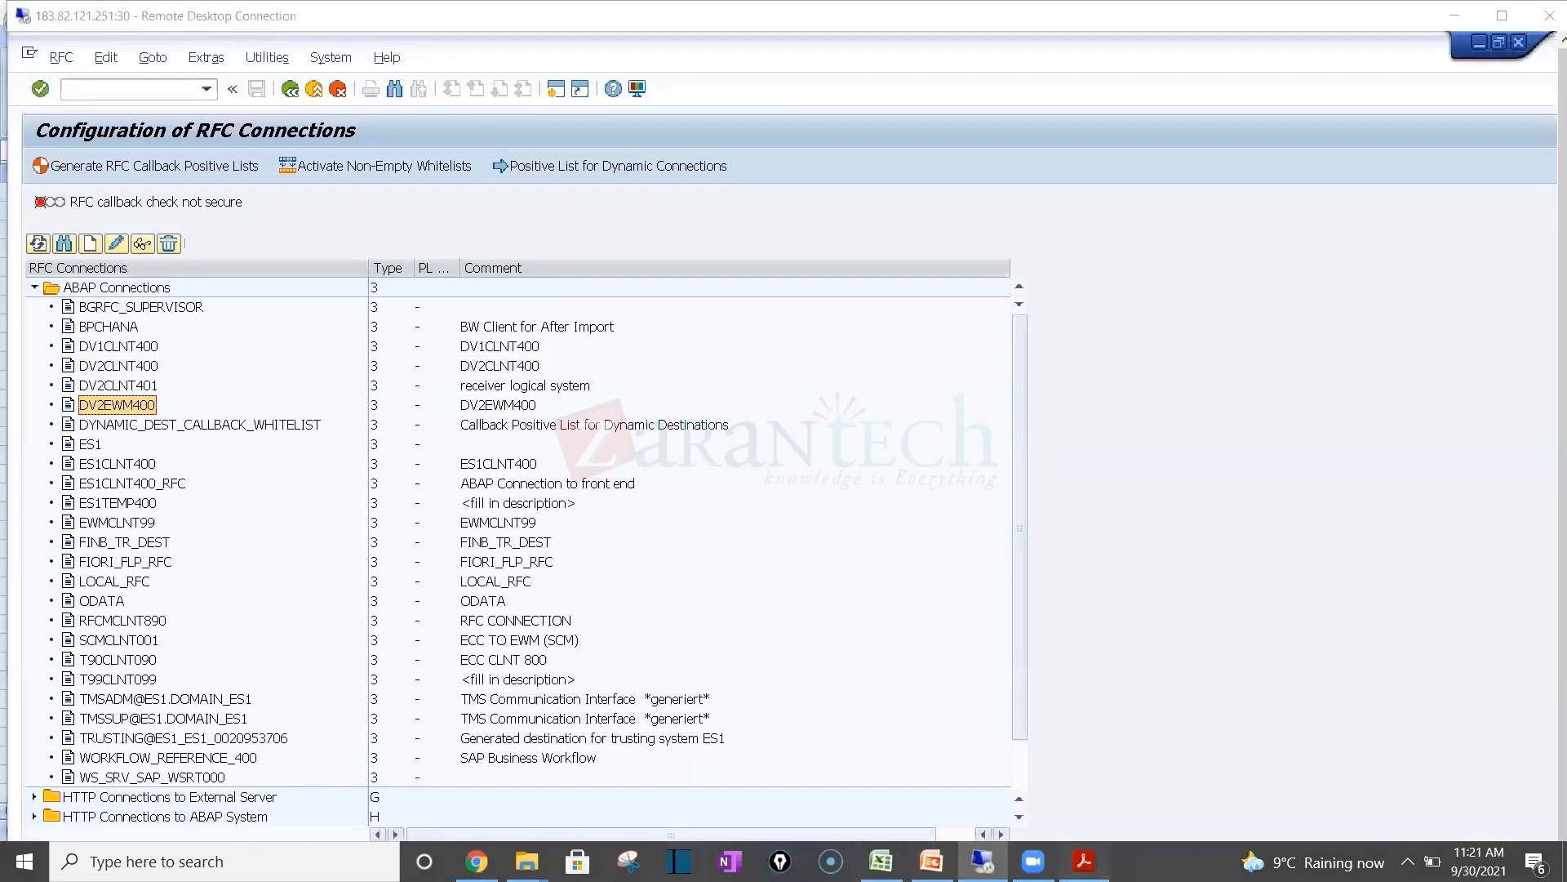
Step: Switch to the administration guide in Acrobat Reader and read the sections on determining RFC destinations for method calls
click(1084, 861)
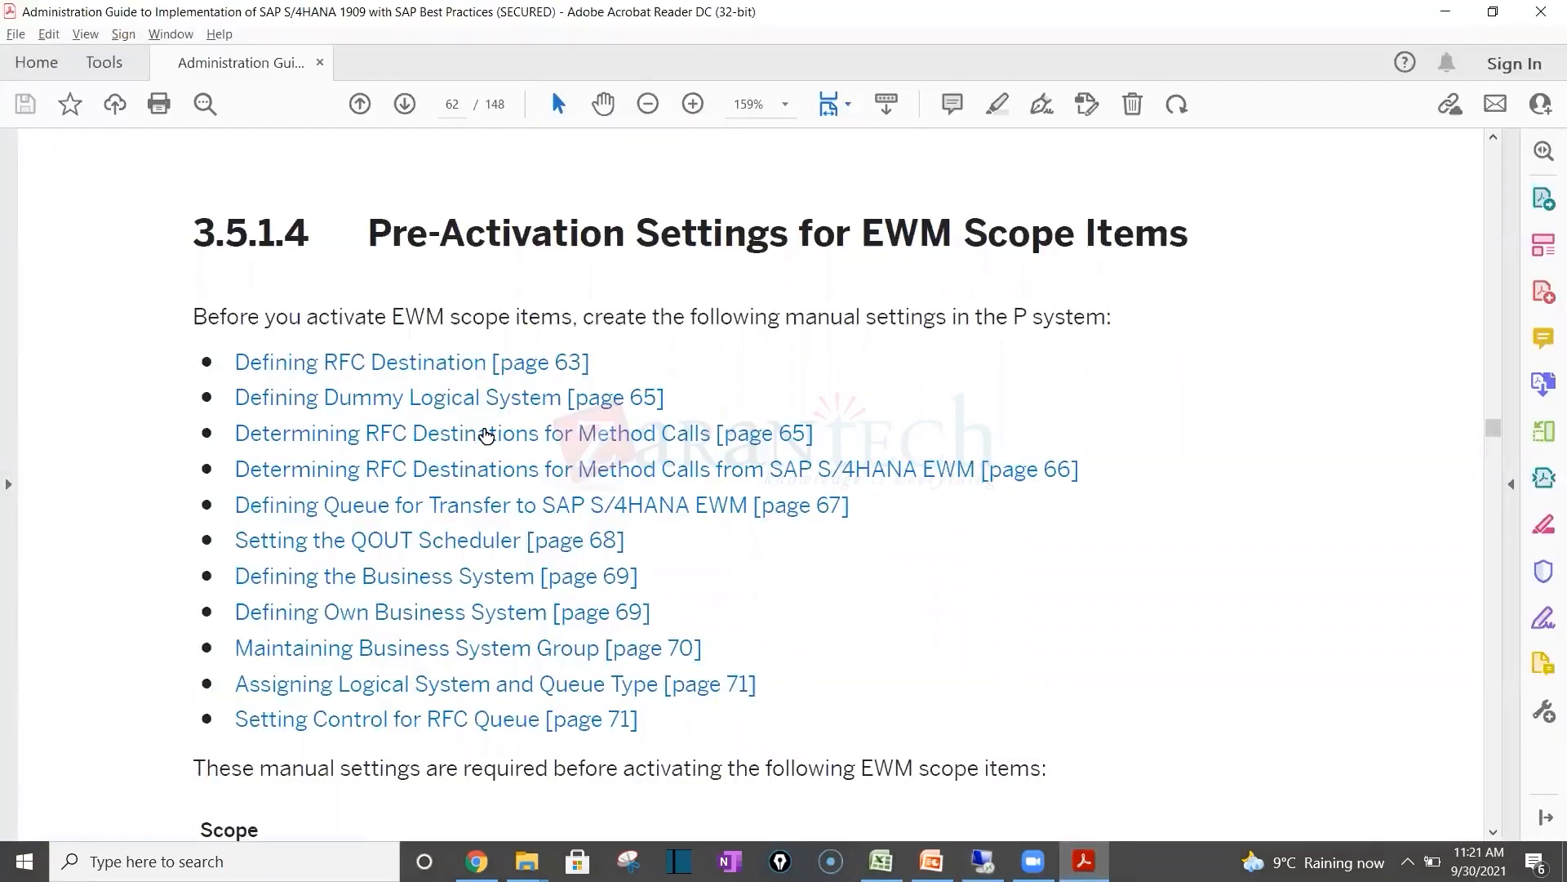
click(486, 433)
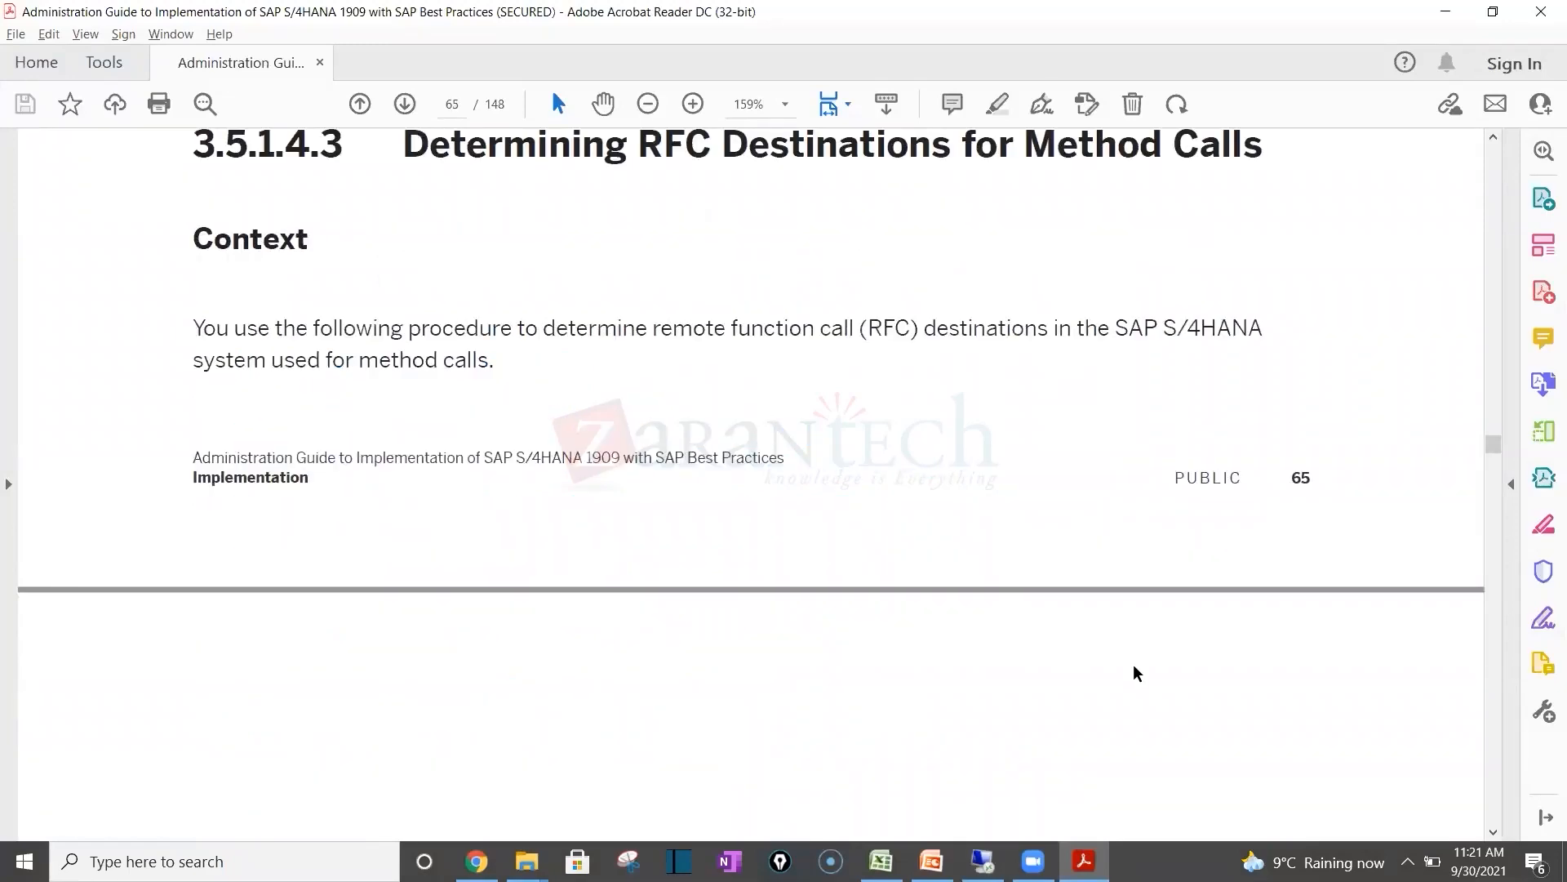
scroll(1137, 674, down, 1)
scroll(1134, 668, down, 10)
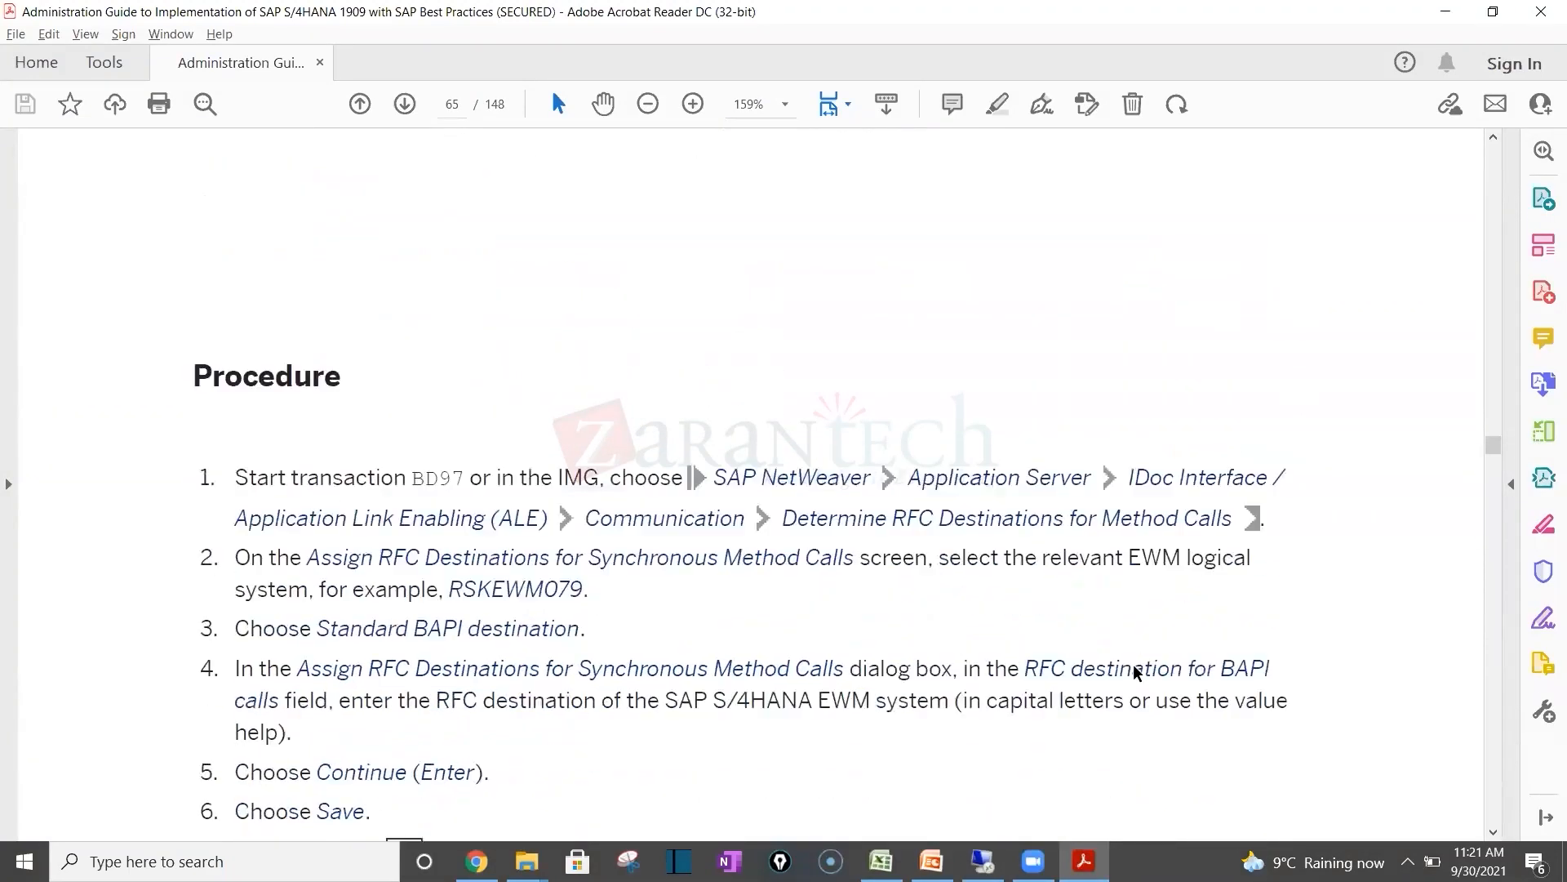
scroll(1134, 663, down, 4)
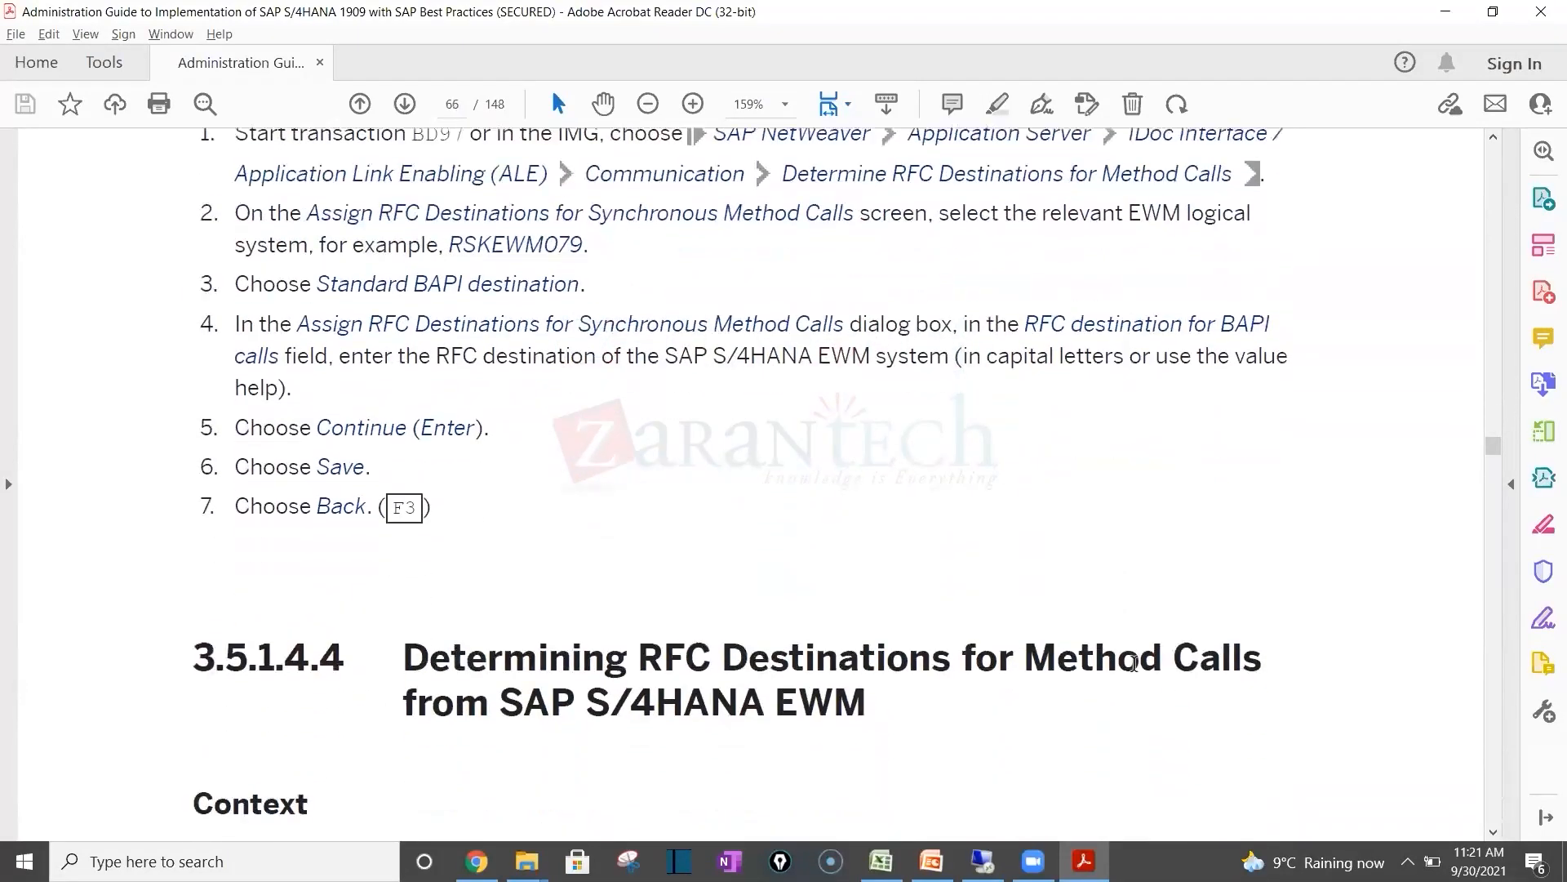
scroll(1134, 664, down, 9)
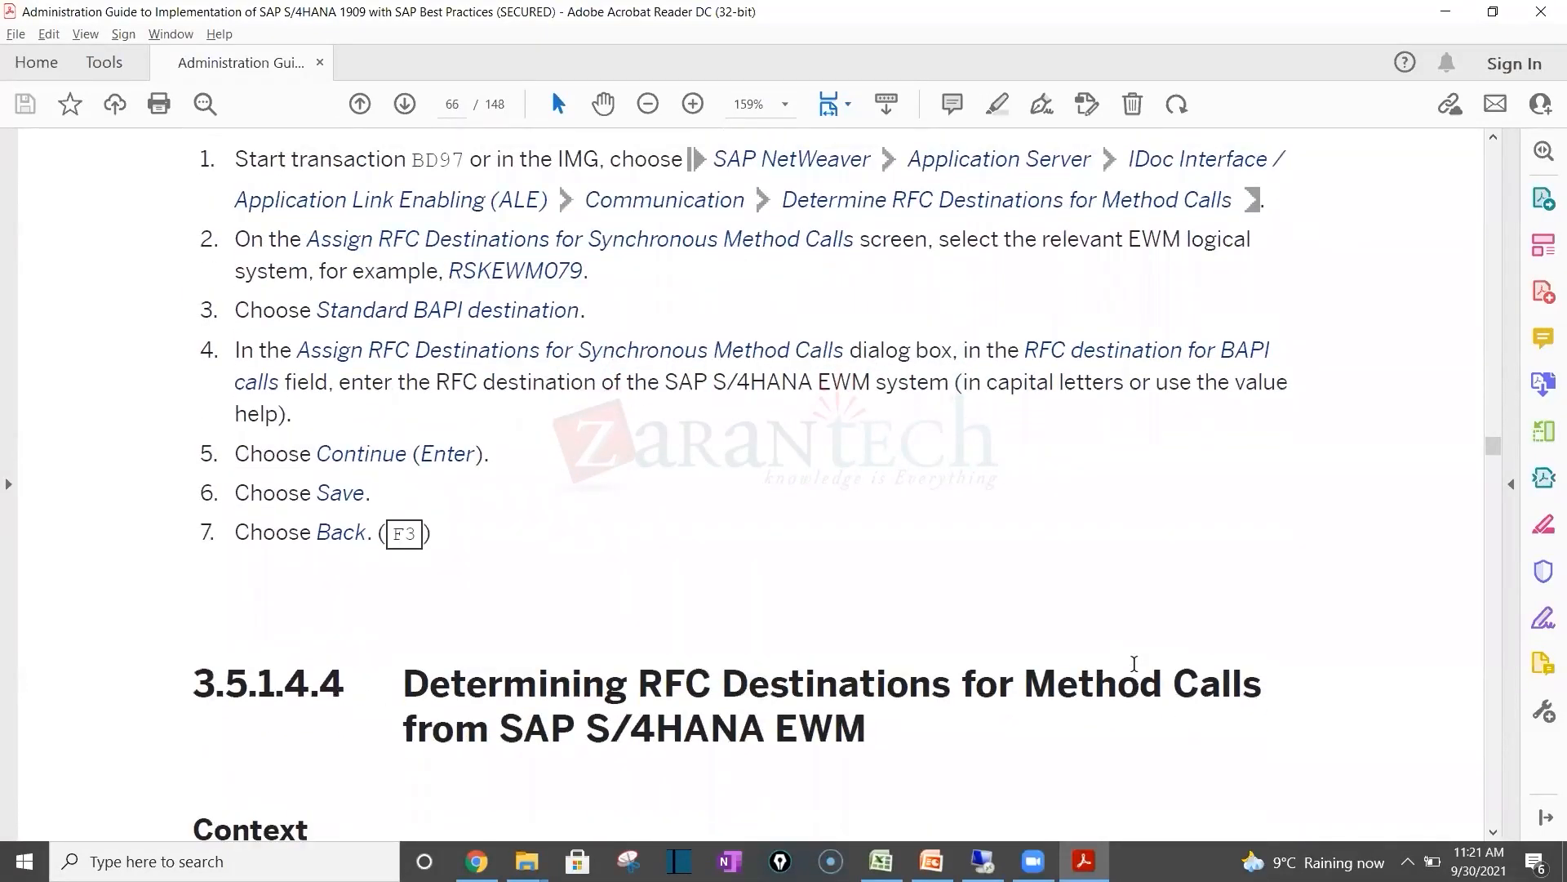
scroll(1134, 673, down, 8)
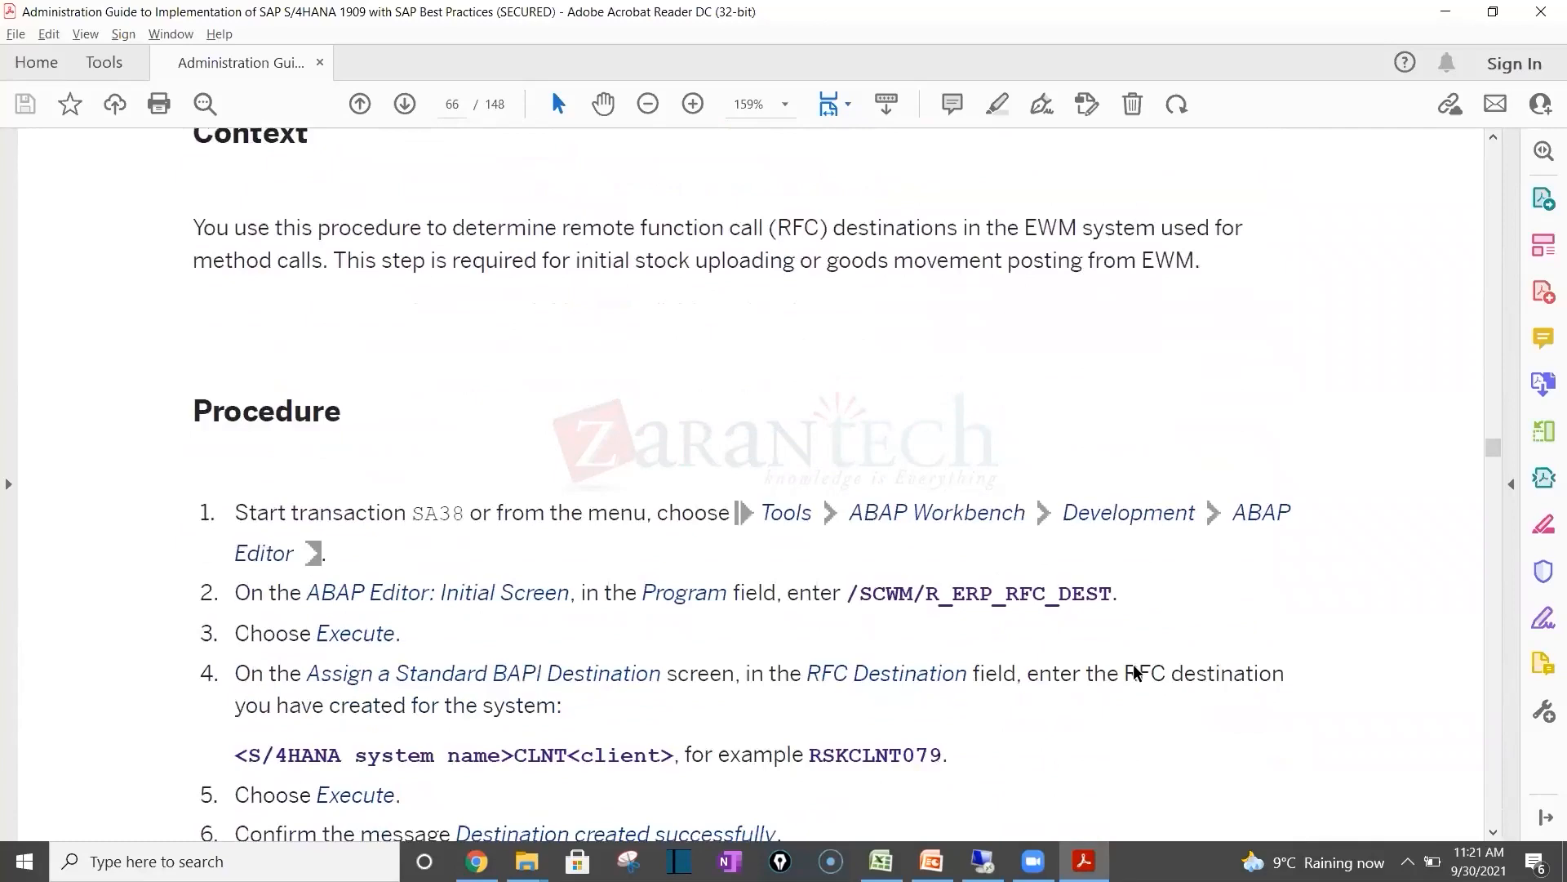
Step: Return to the BD97 procedure in the guide and examine the example EWM logical system name RSKEWM079
scroll(1134, 668, up, 15)
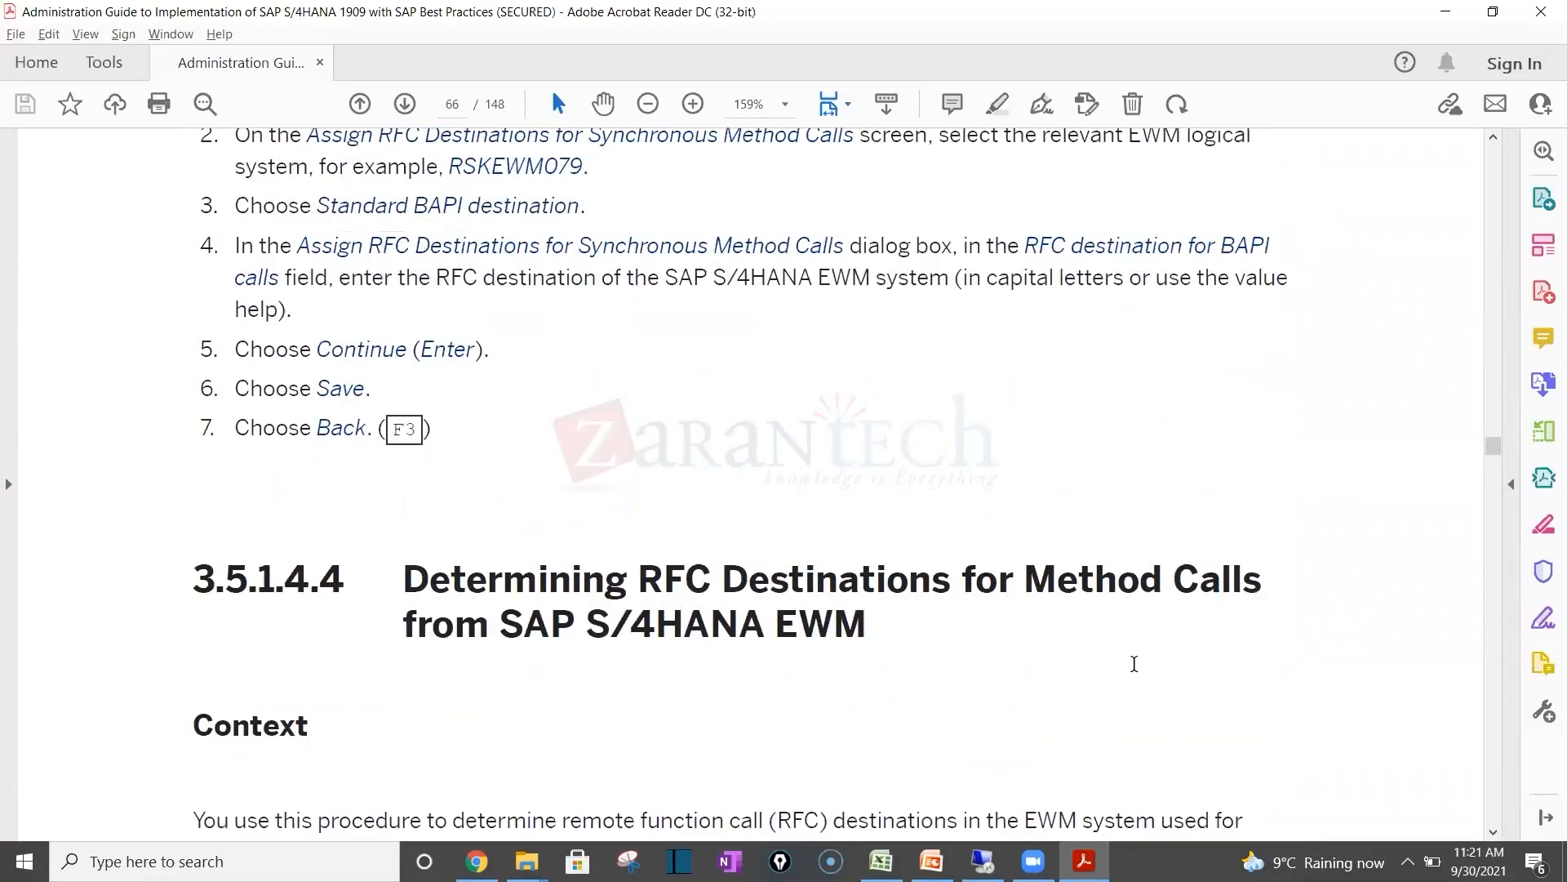
scroll(612, 448, up, 3)
drag(451, 307, 576, 305)
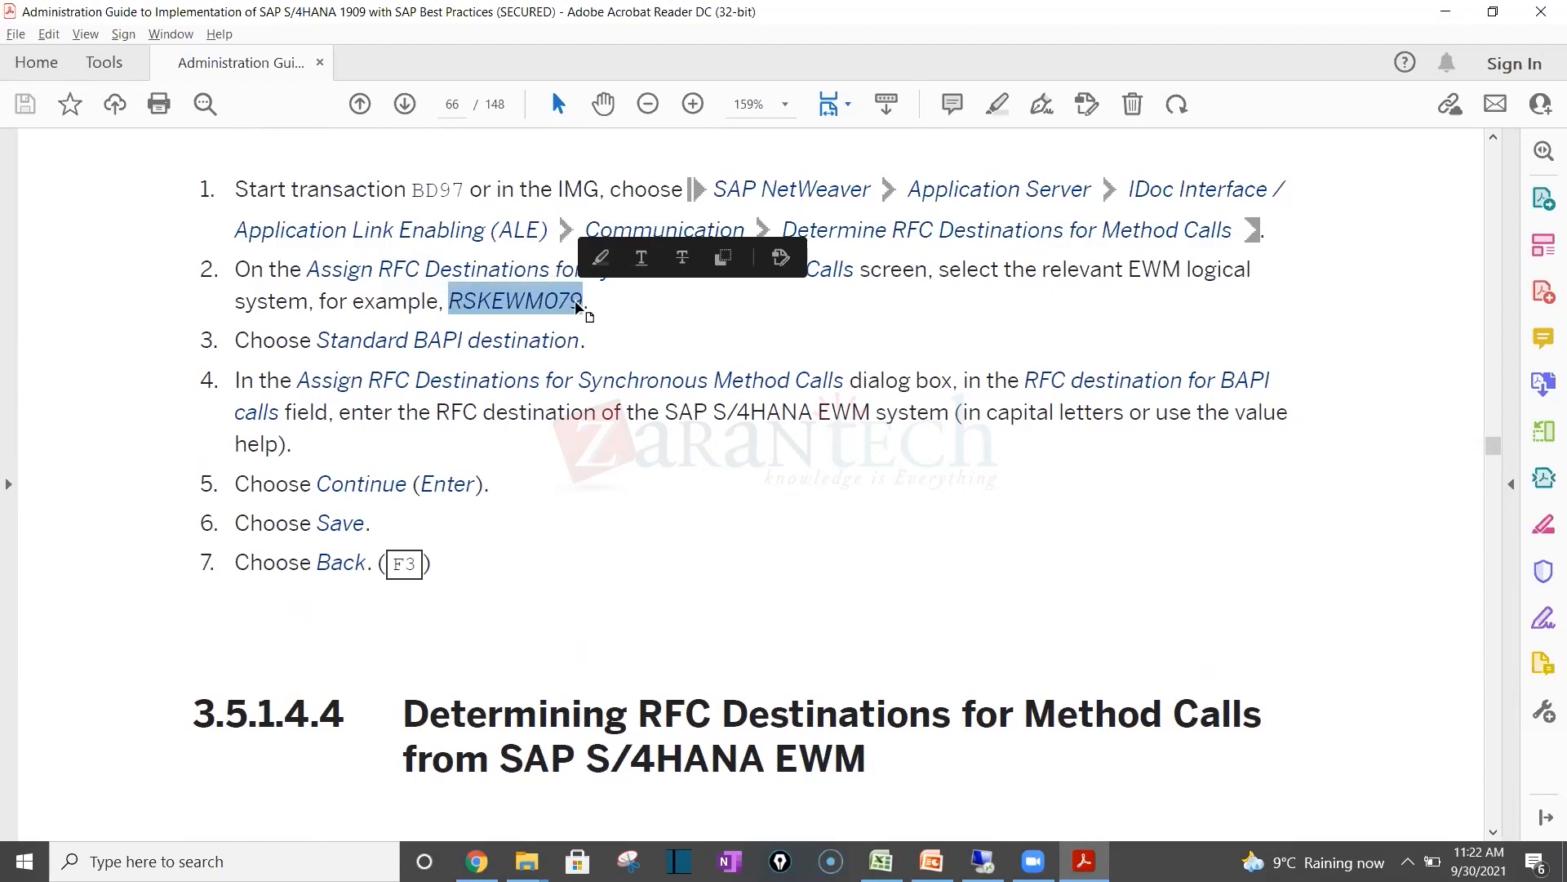
click(860, 455)
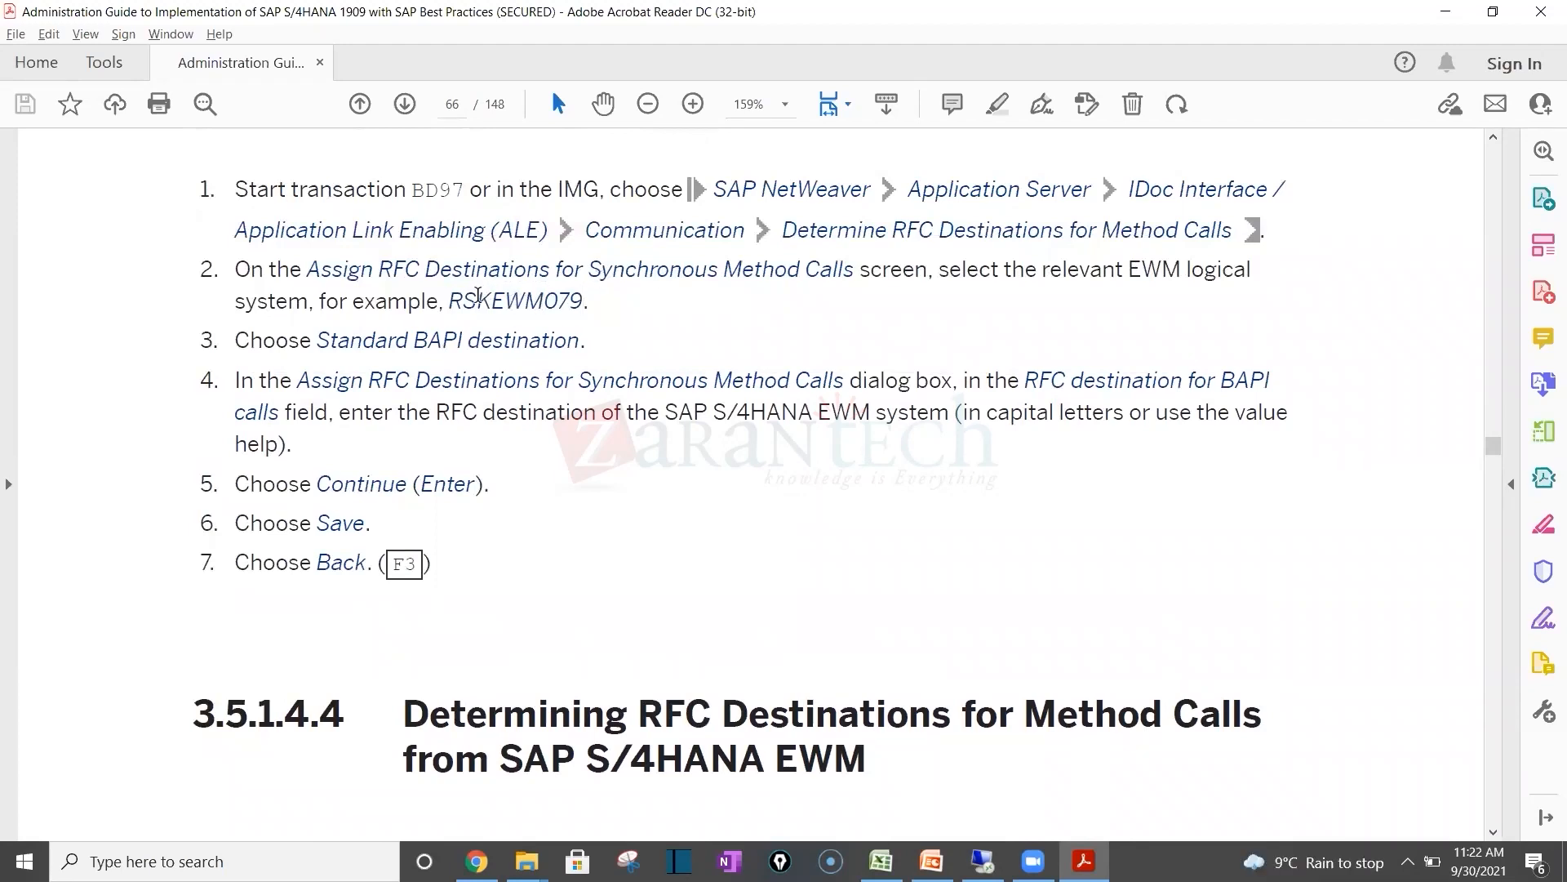
drag(449, 301, 589, 302)
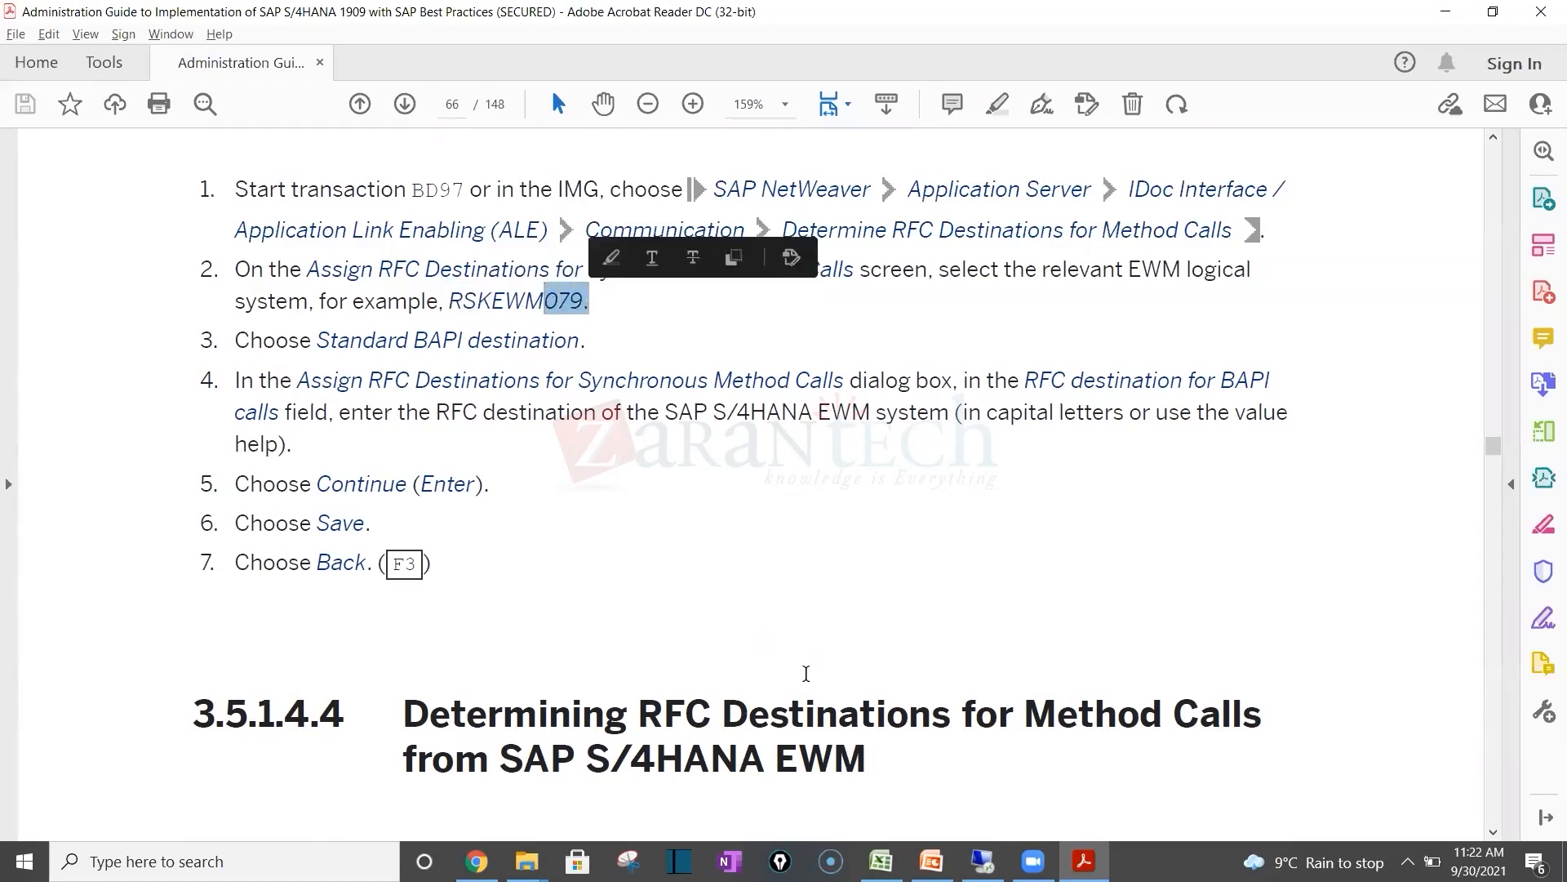
Step: Switch to the Excel datasheet and compare the ERP client assignment with the EWM RFC destination assignment on the Unit 1 sheet
click(881, 862)
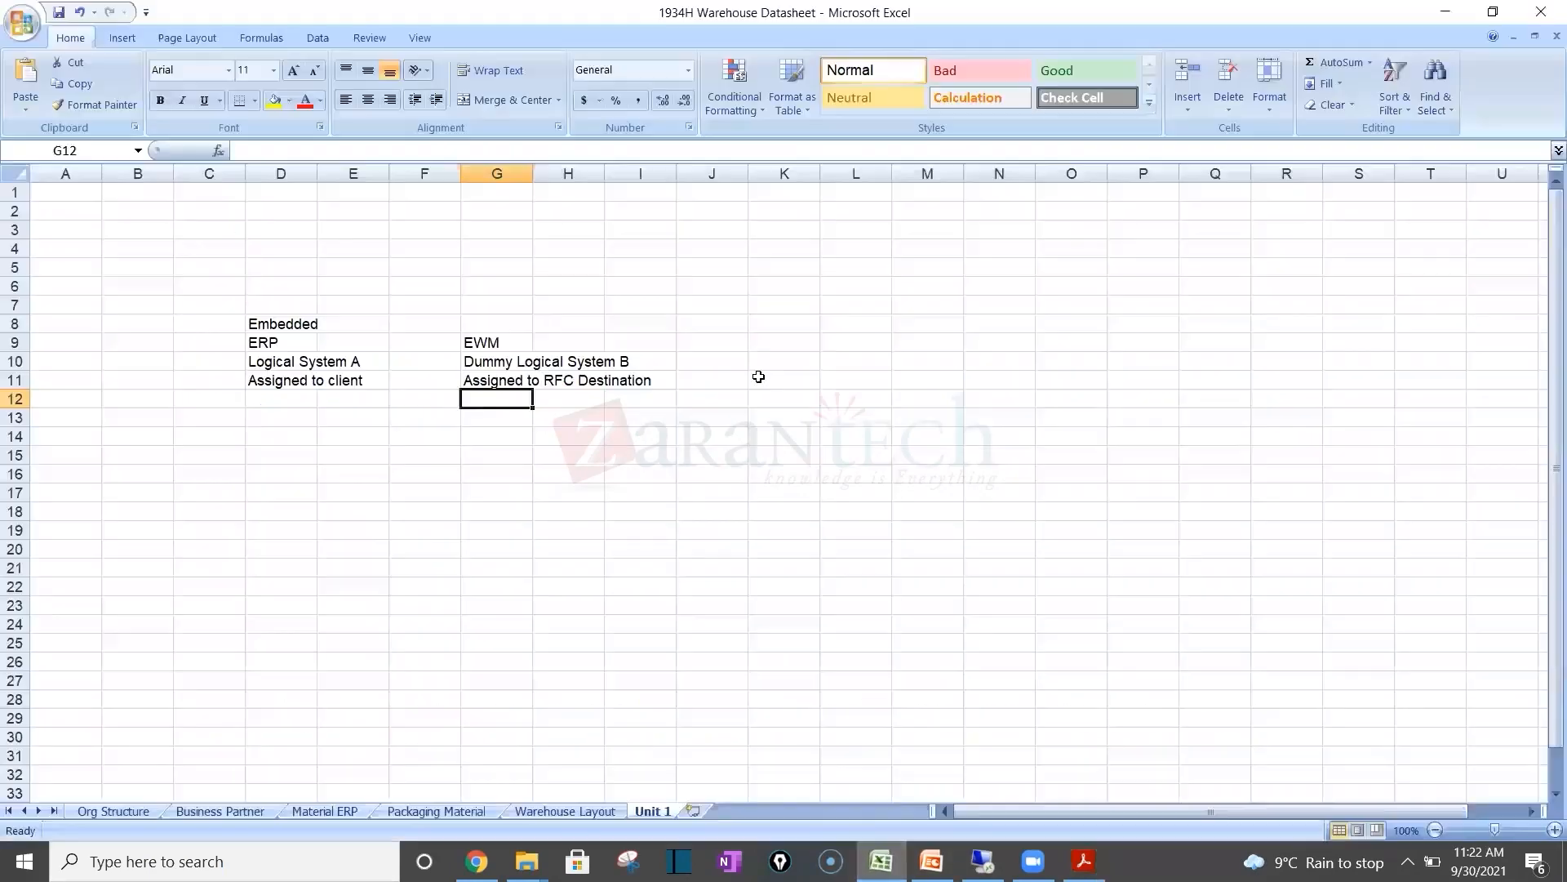
click(519, 381)
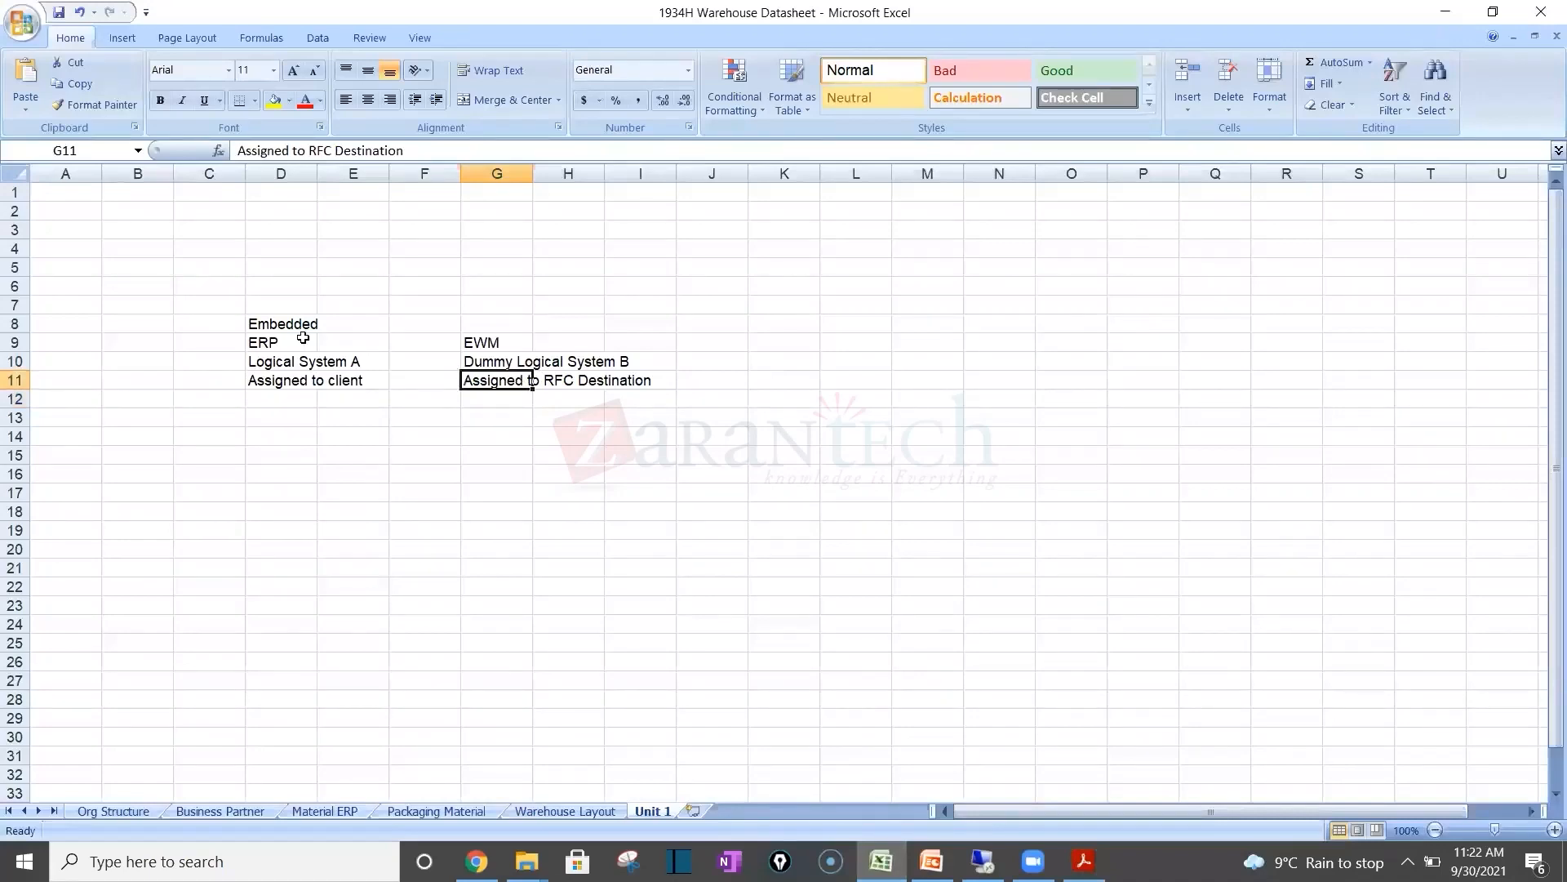
click(279, 363)
click(291, 382)
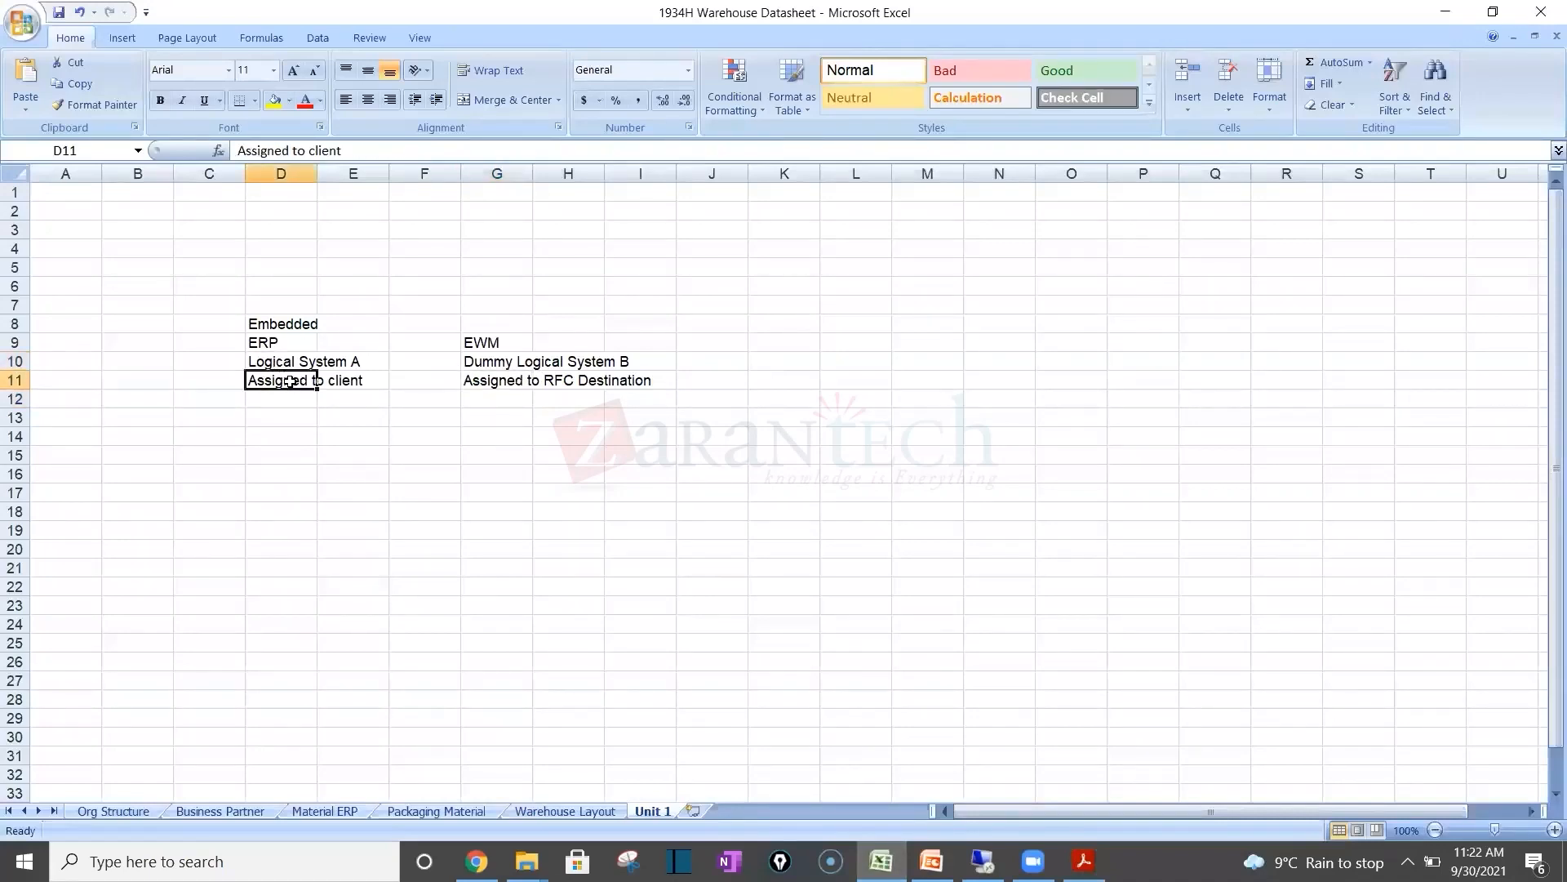
click(490, 375)
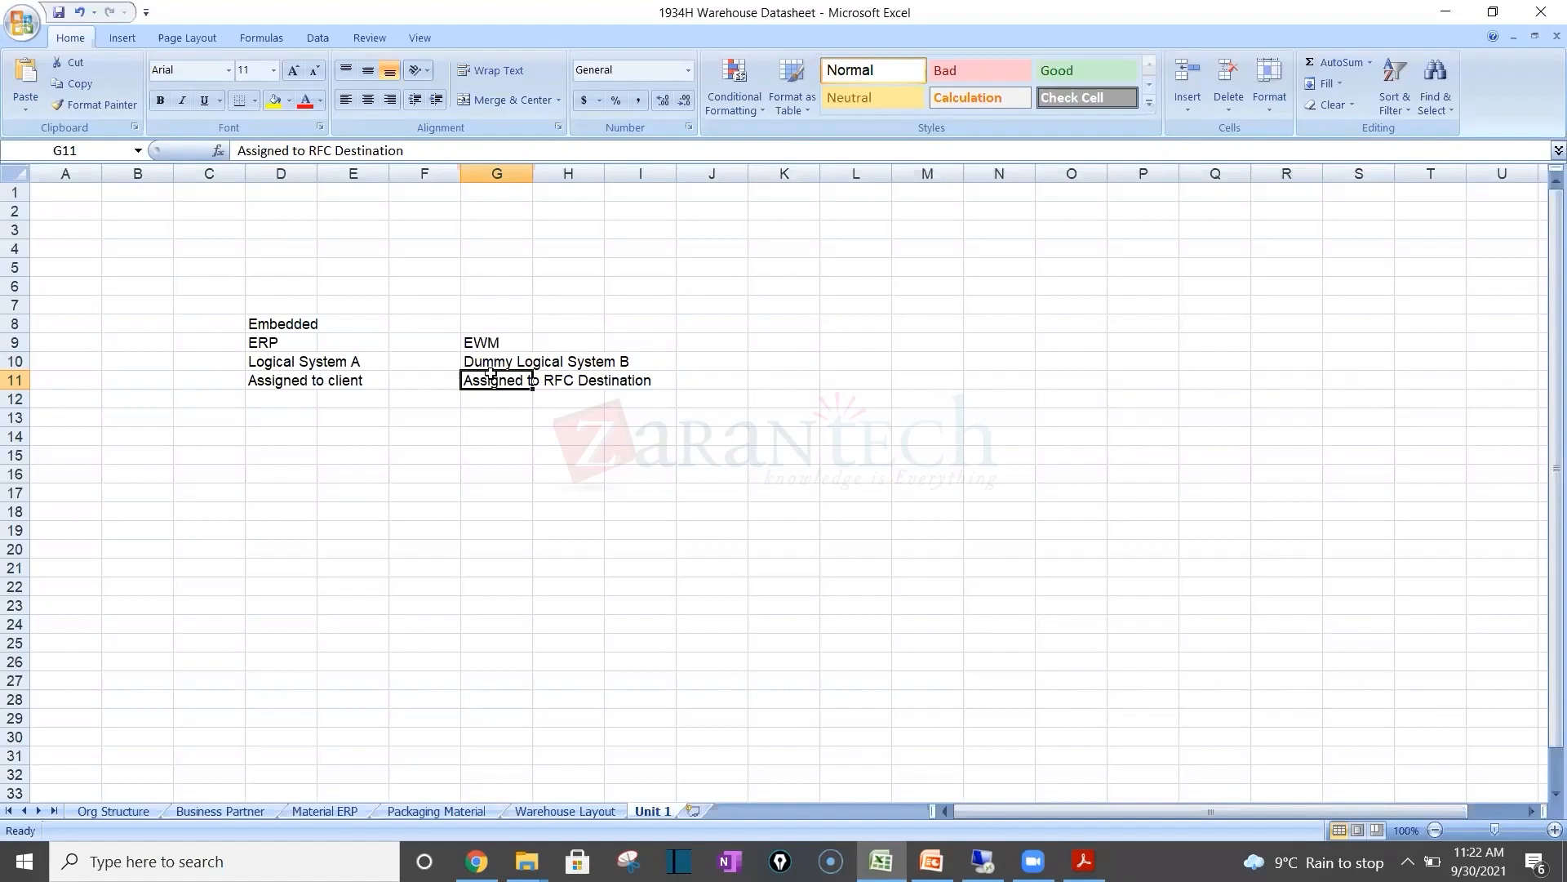
Step: Revisit the BD97 procedure in the administration guide and switch back to the RFC connections list in SAP
mouse_move(1084, 862)
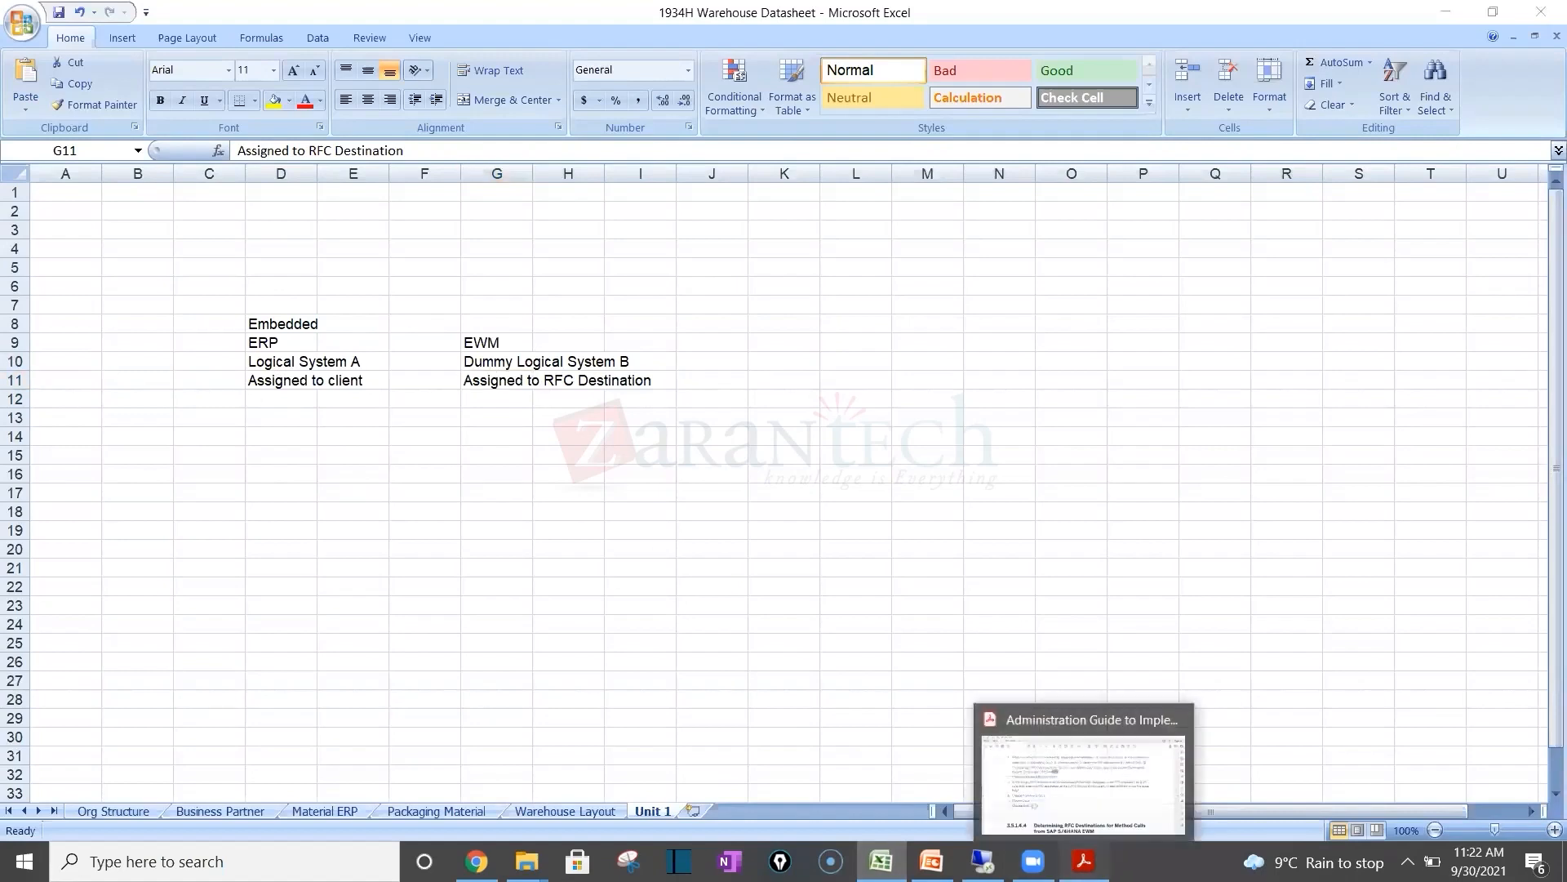
click(1083, 784)
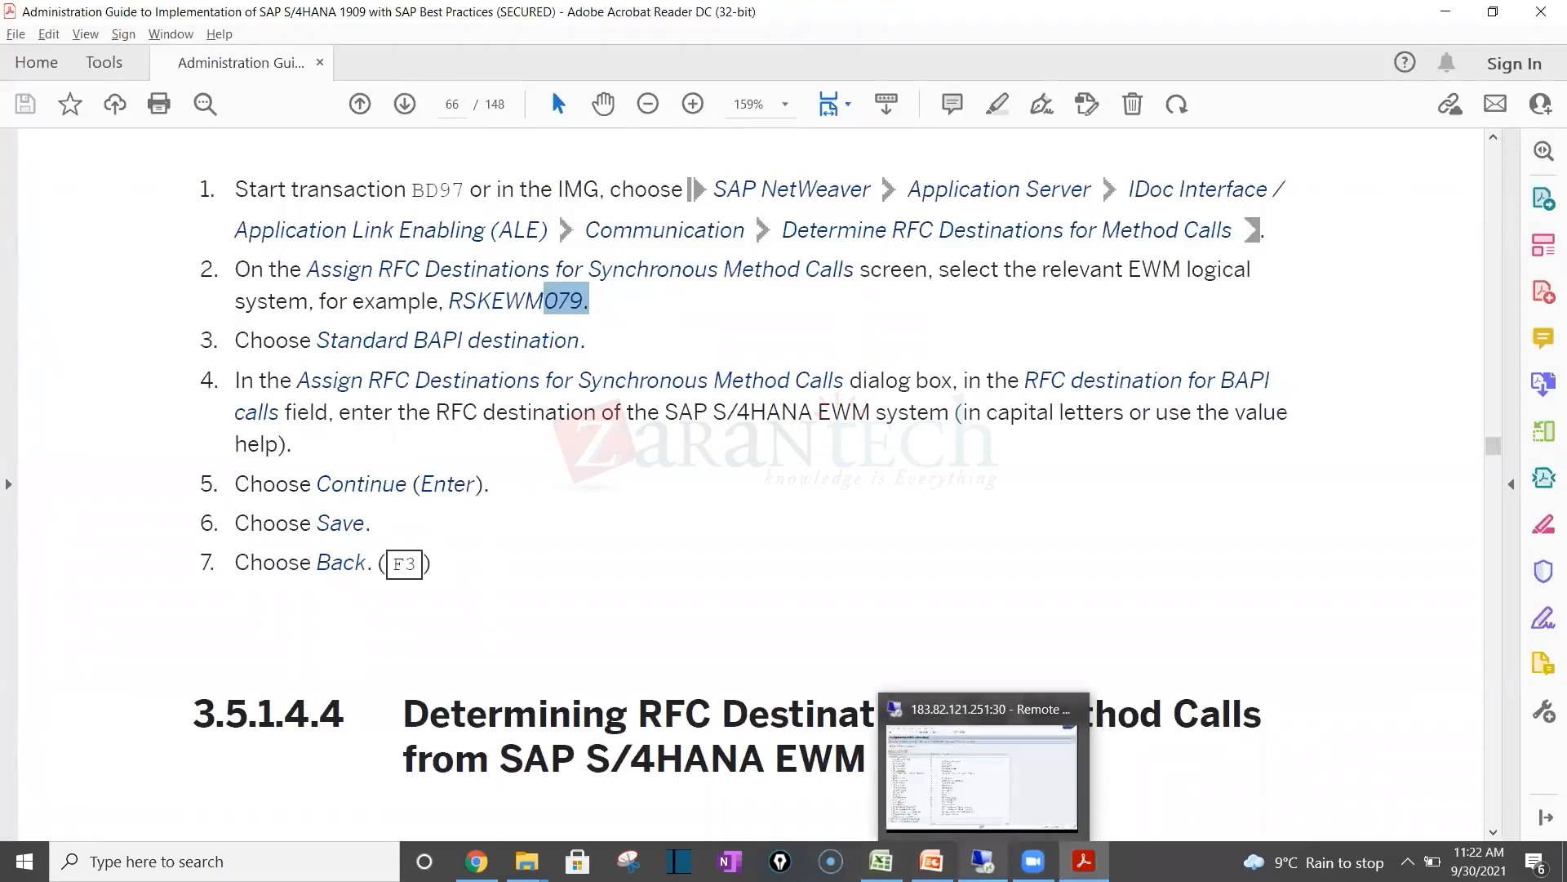
click(983, 861)
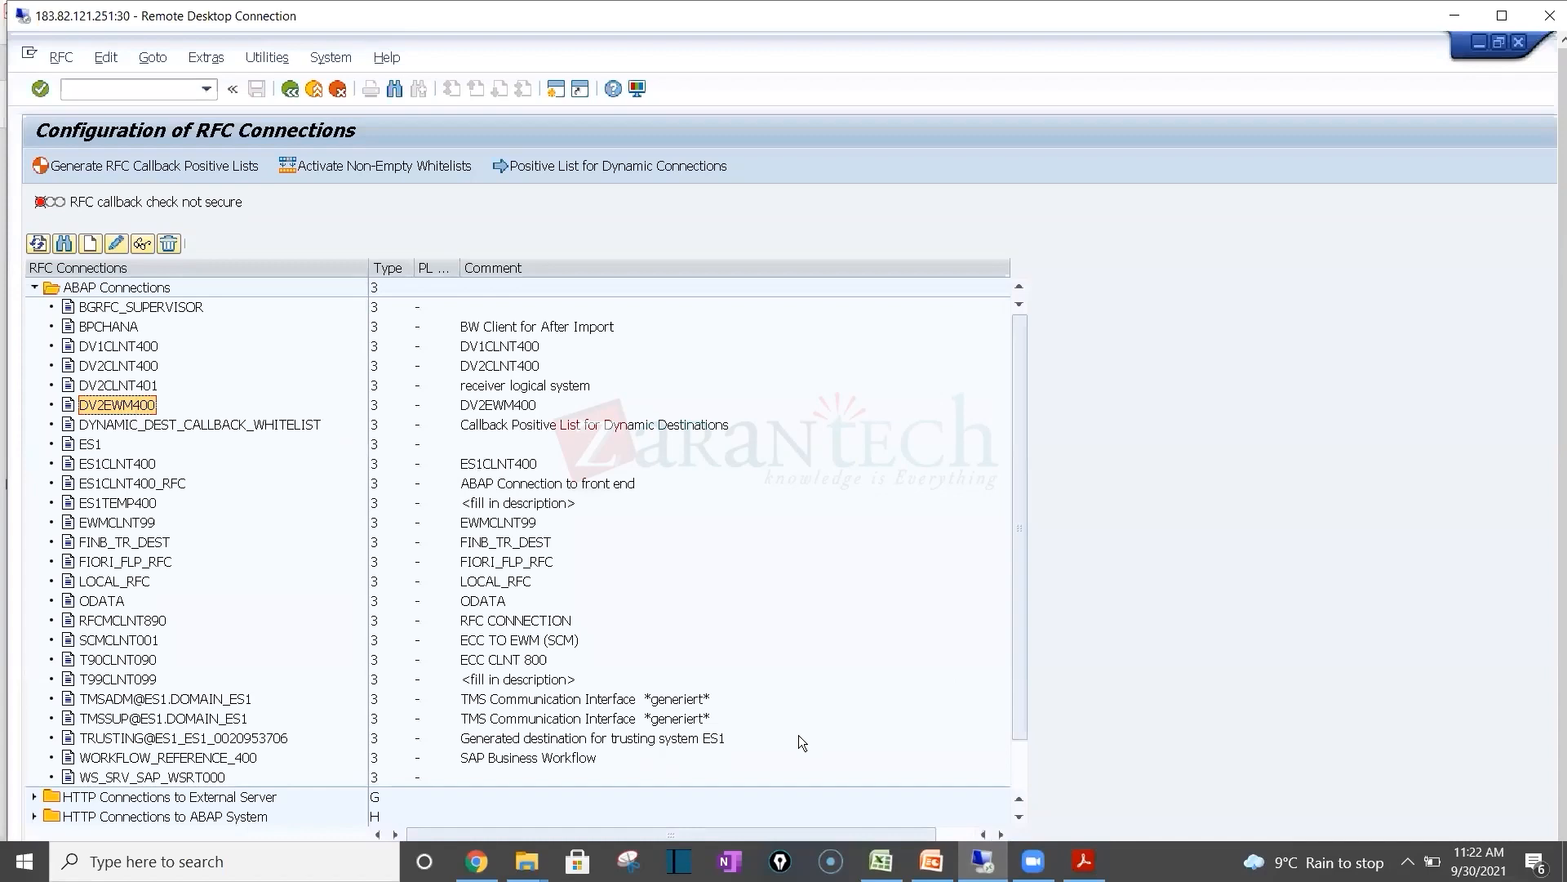
mouse_move(477, 862)
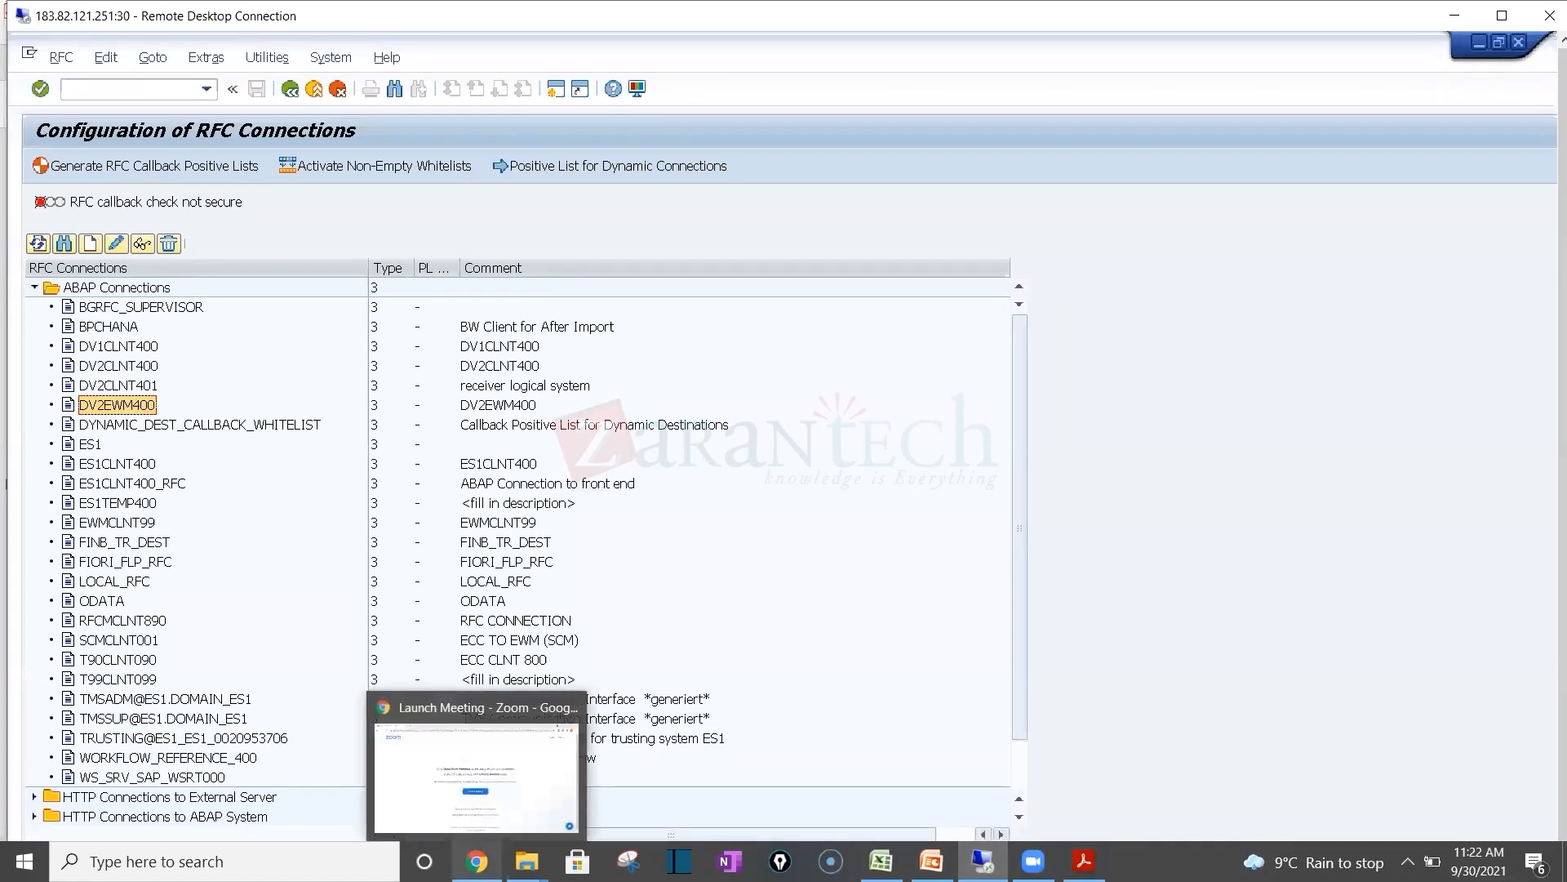
Step: Switch to the Excel datasheet and review the ERP logical system, EWM logical system and RFC destination on the Org Structure sheet
click(872, 858)
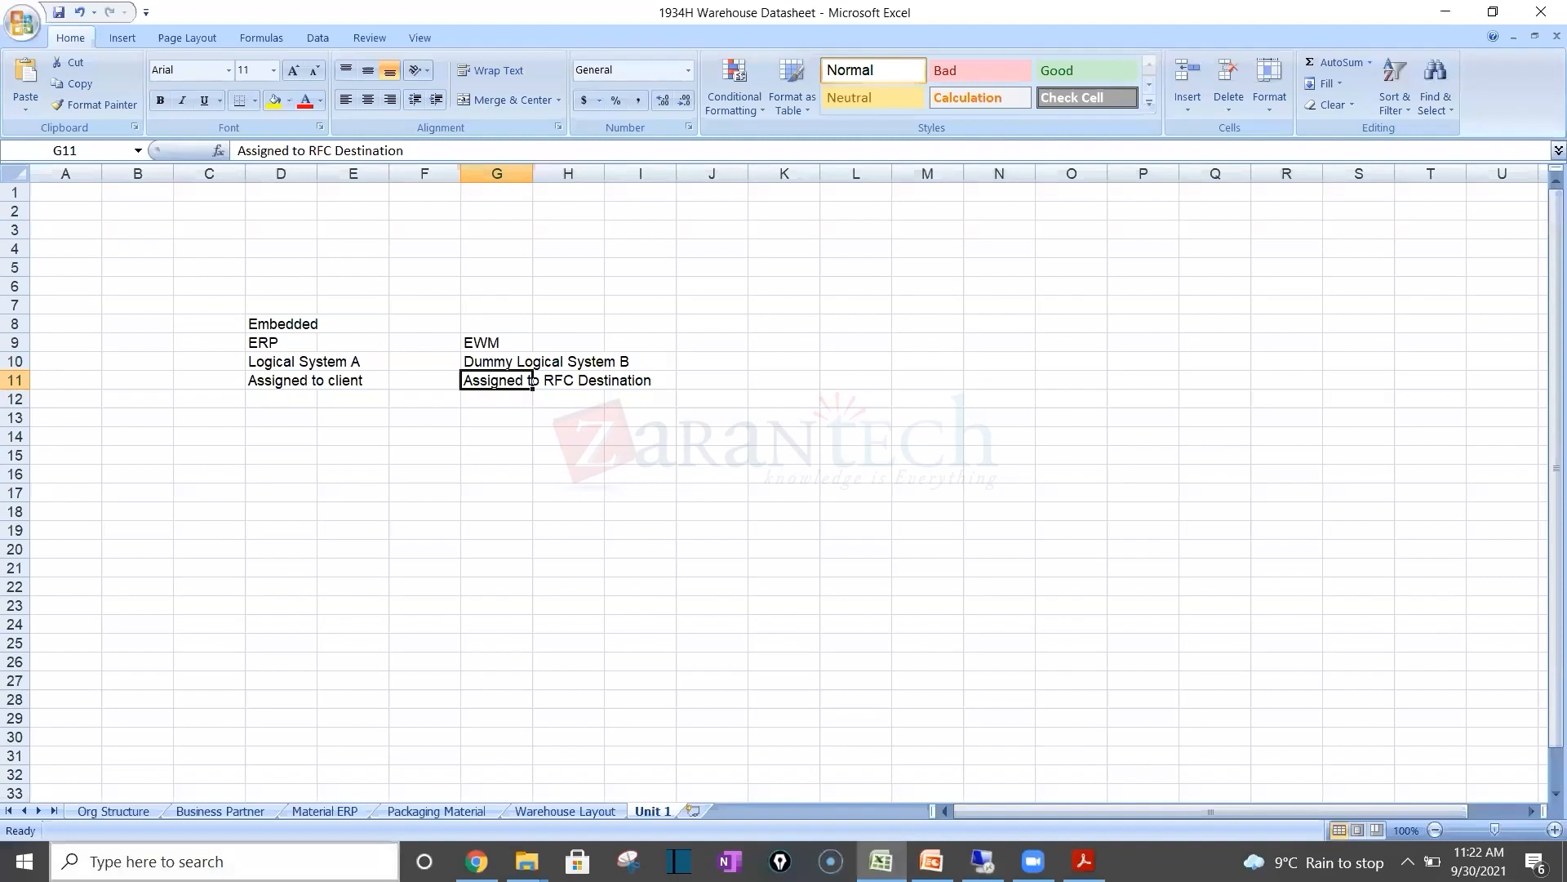
click(114, 811)
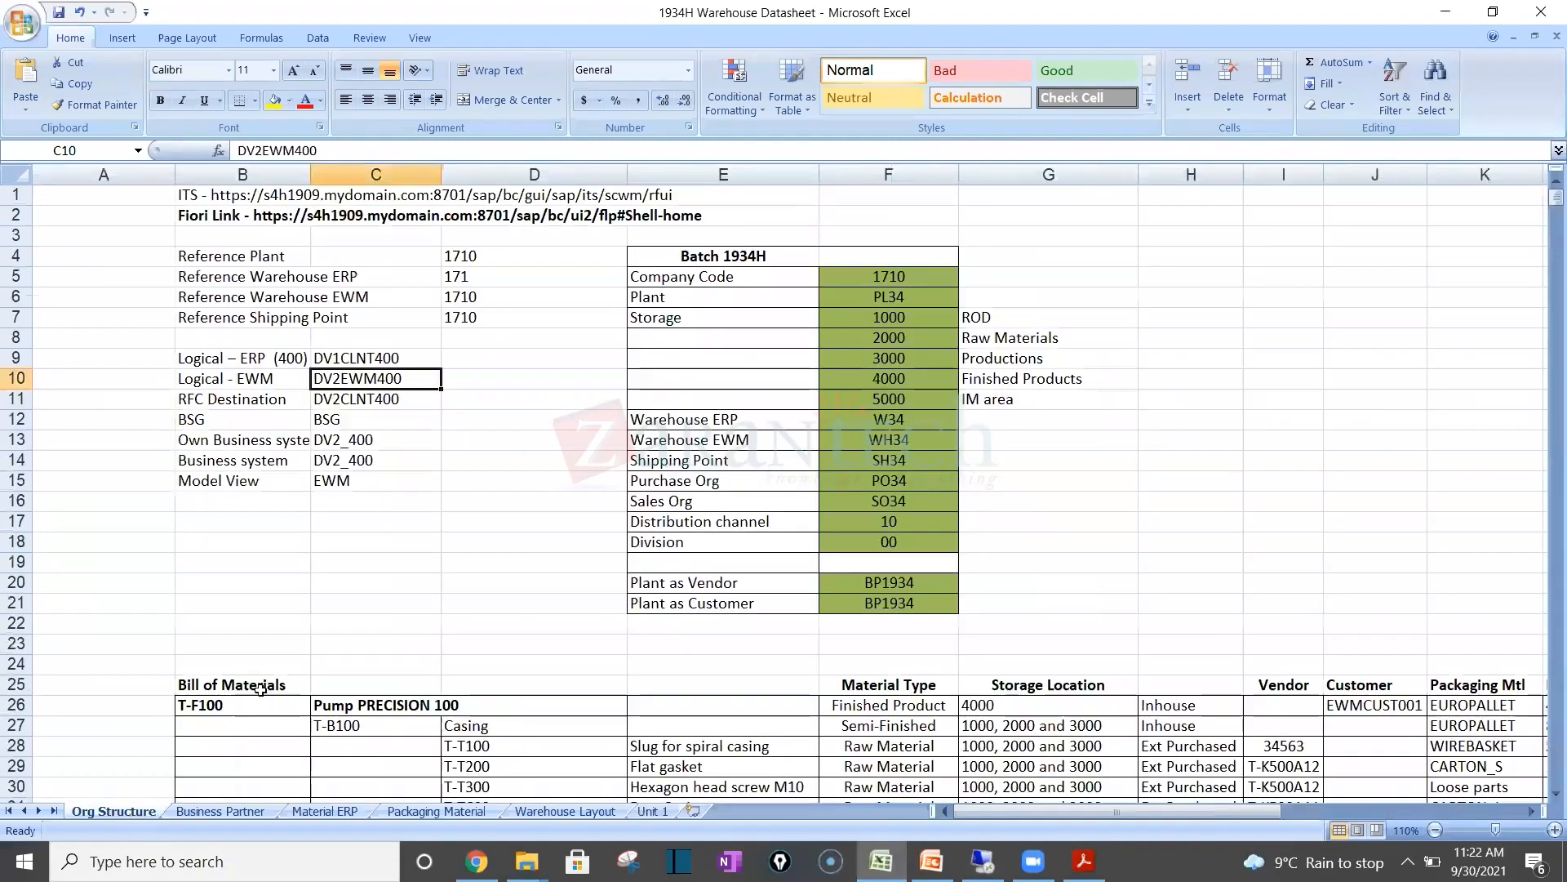
click(378, 400)
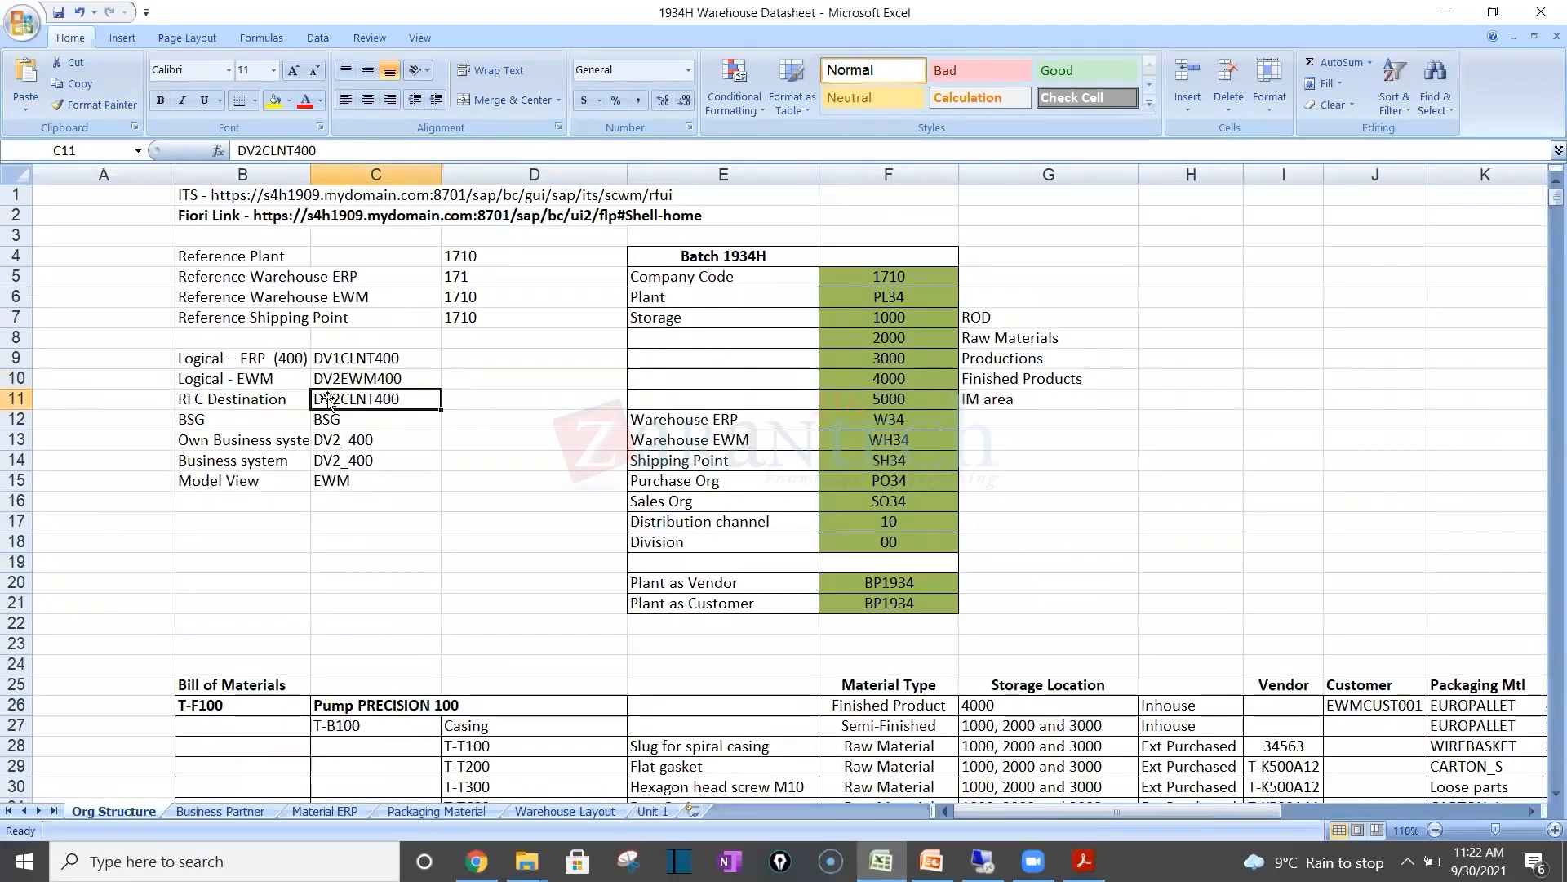
drag(240, 359, 337, 398)
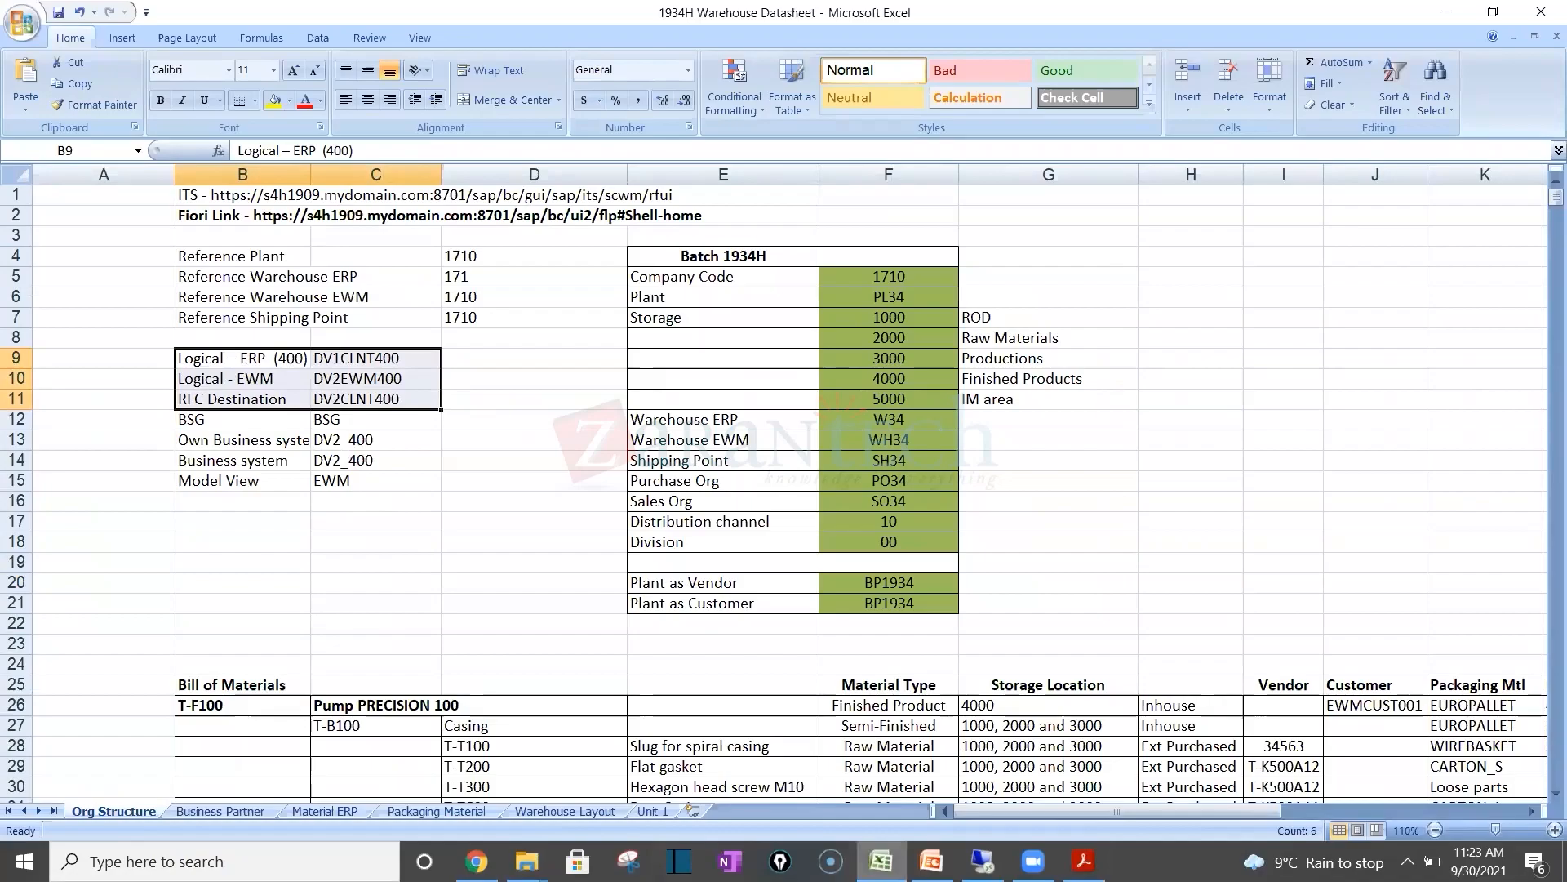
Step: Return to SAP, leave the RFC destination screens and go to the Set Up QOUT Scheduler activity from the system connection documentation
click(983, 861)
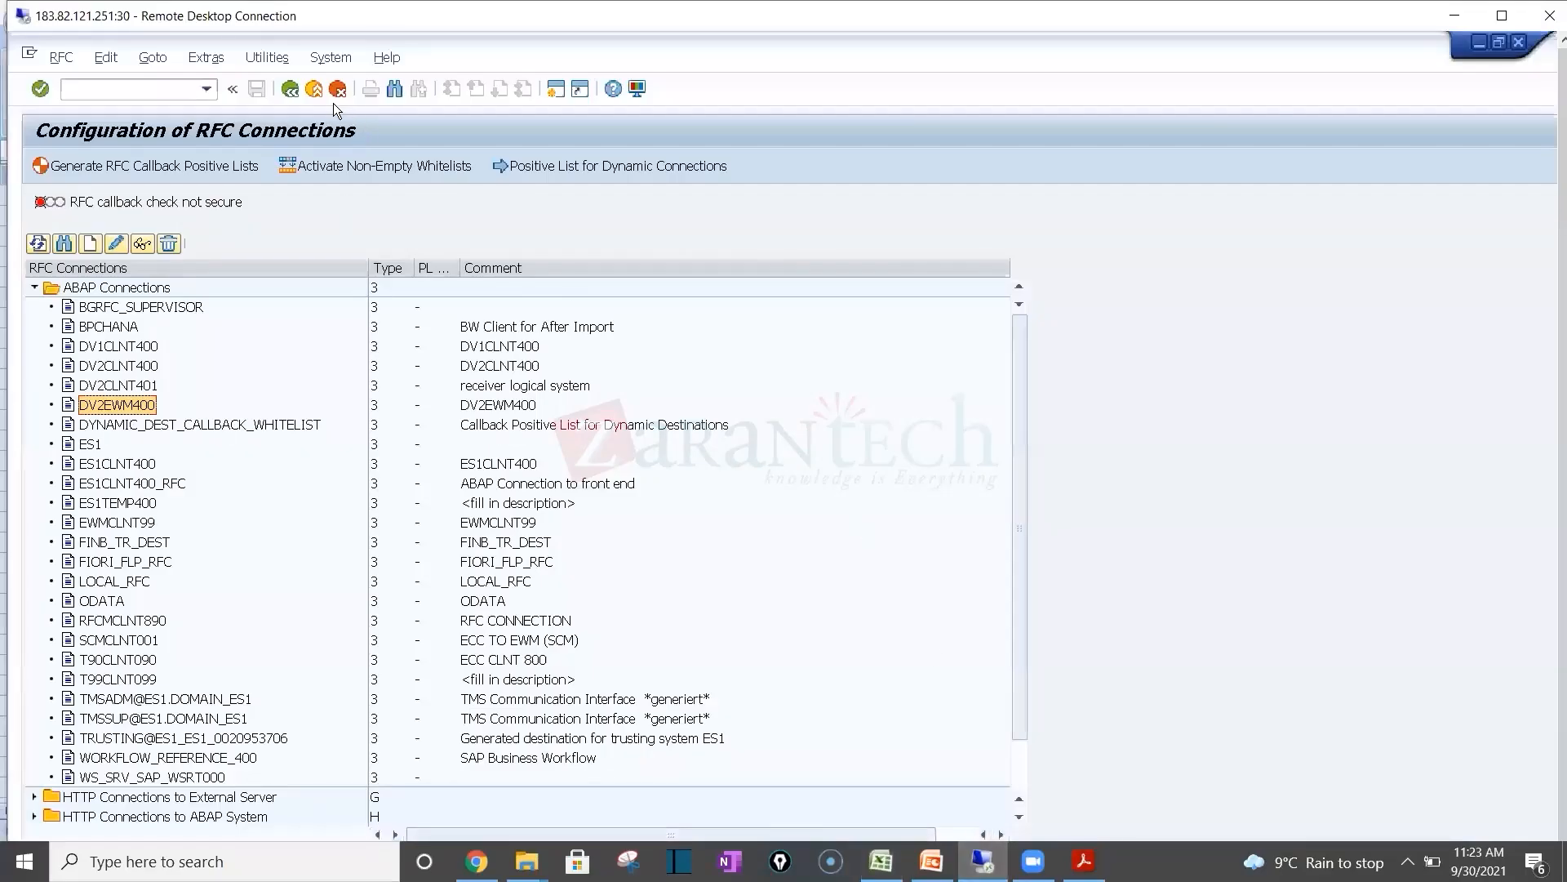
click(314, 88)
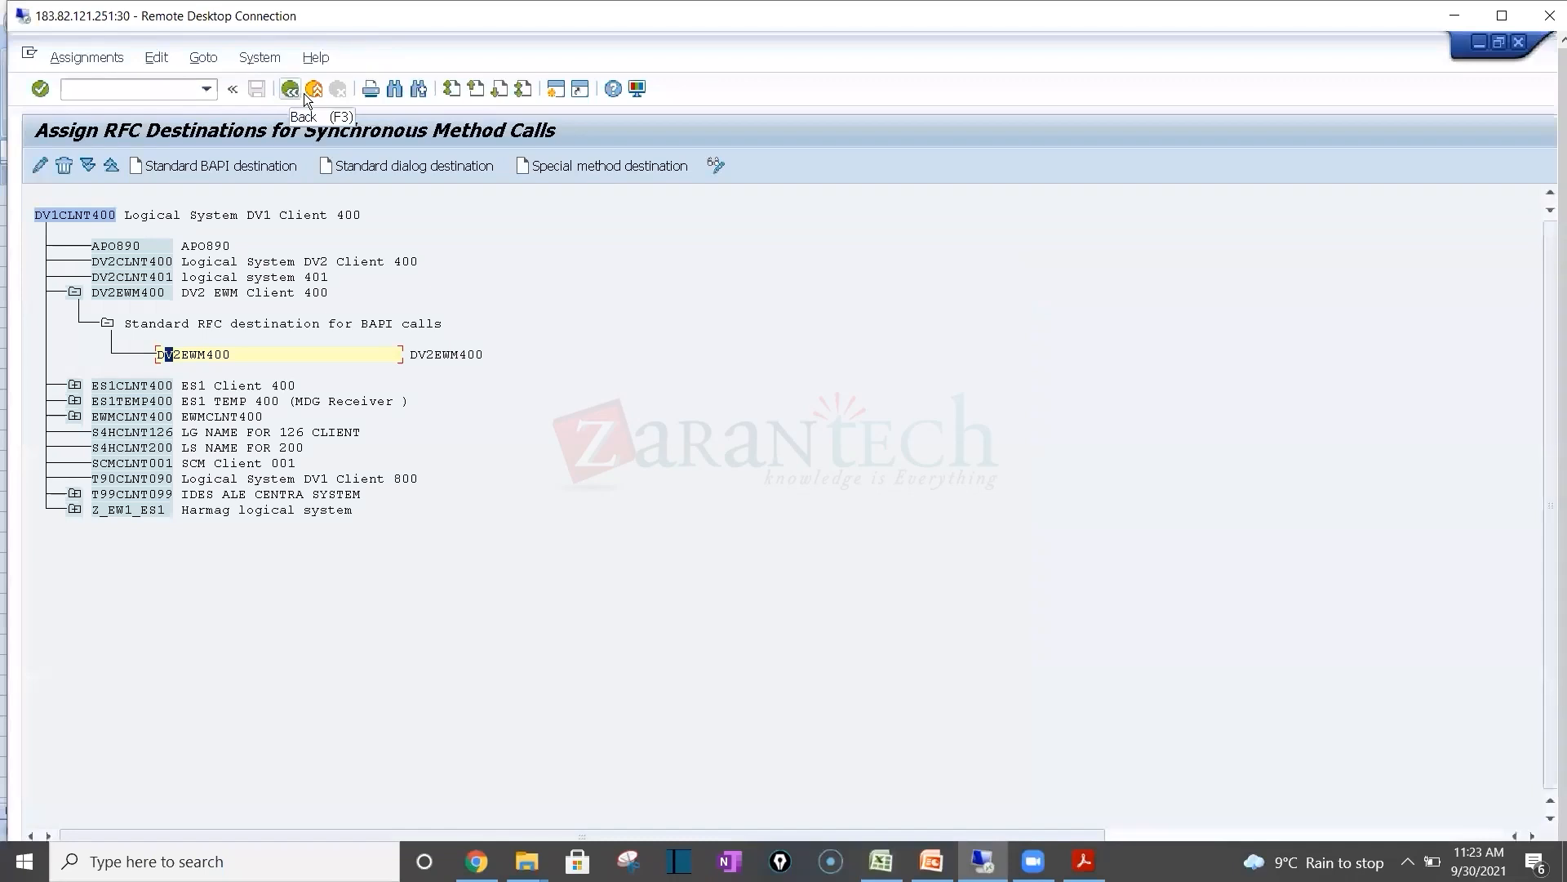
click(297, 90)
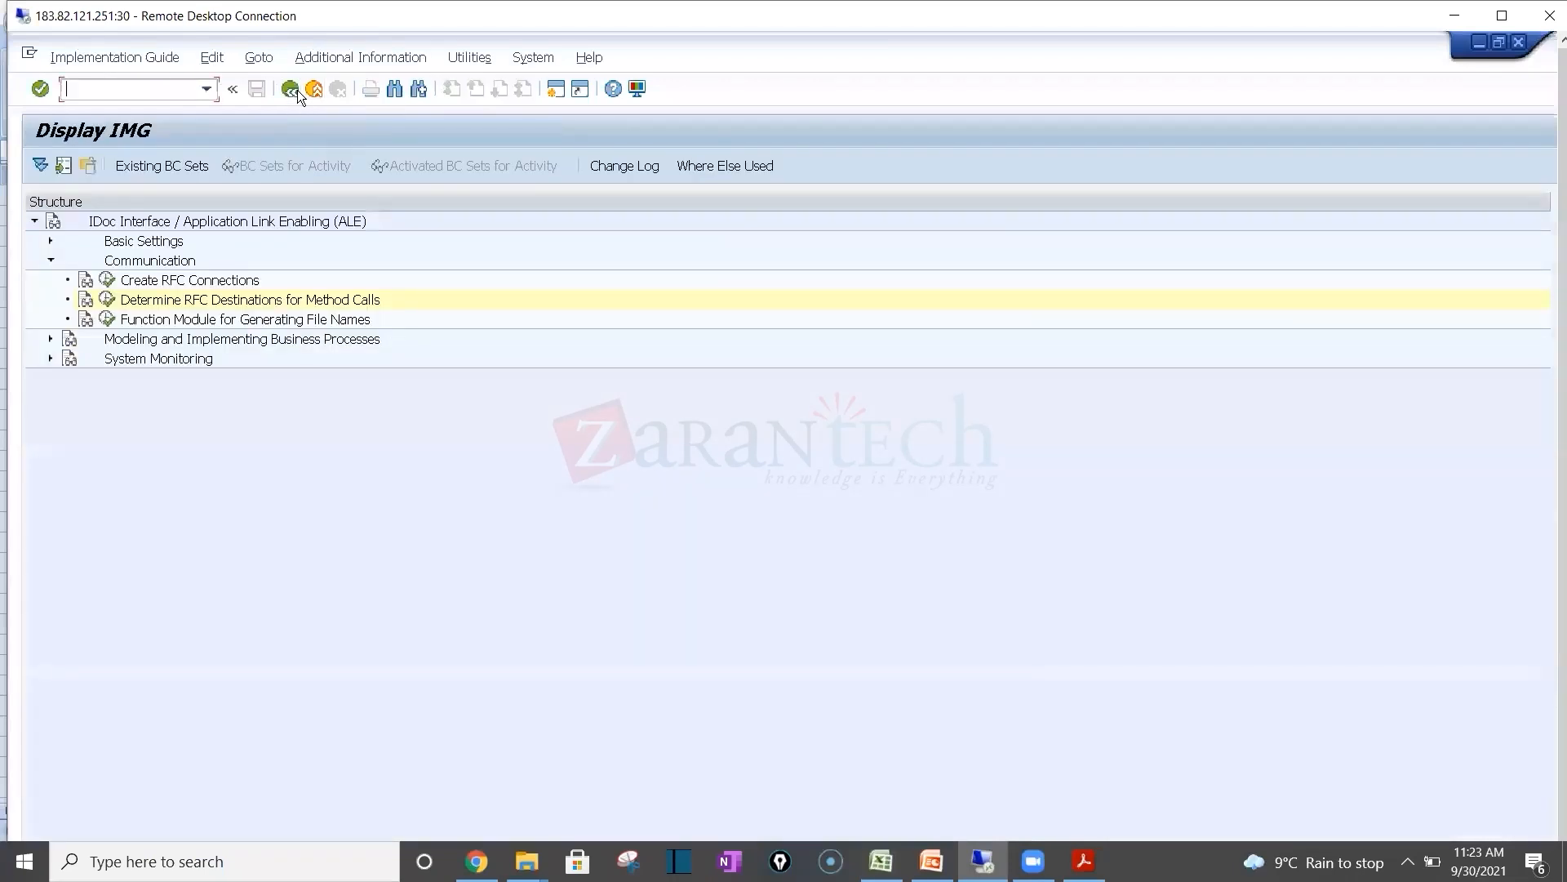
click(296, 90)
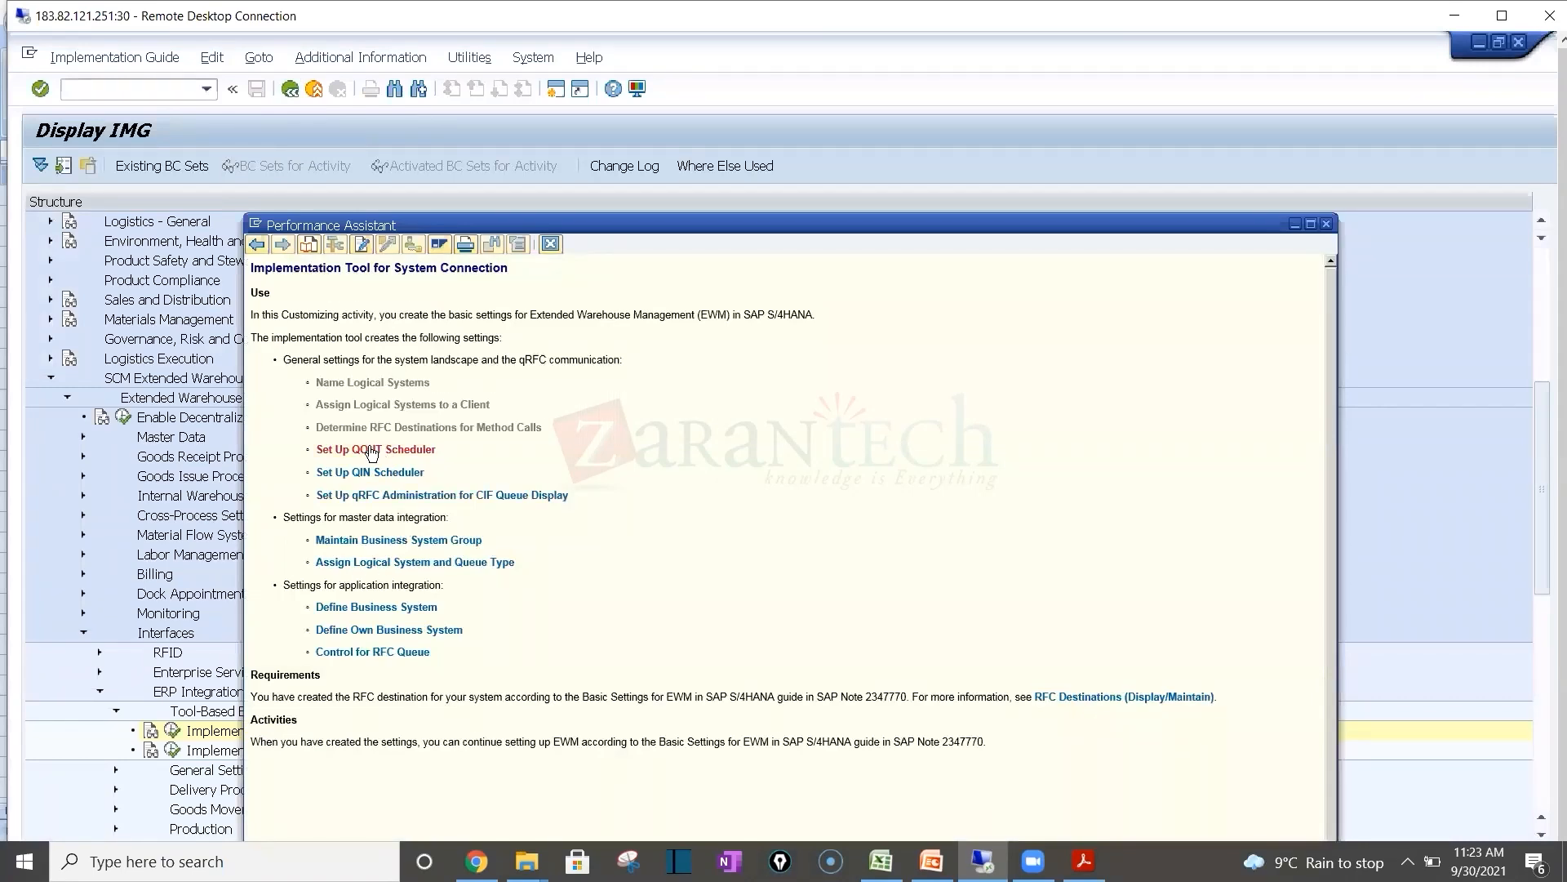
click(371, 451)
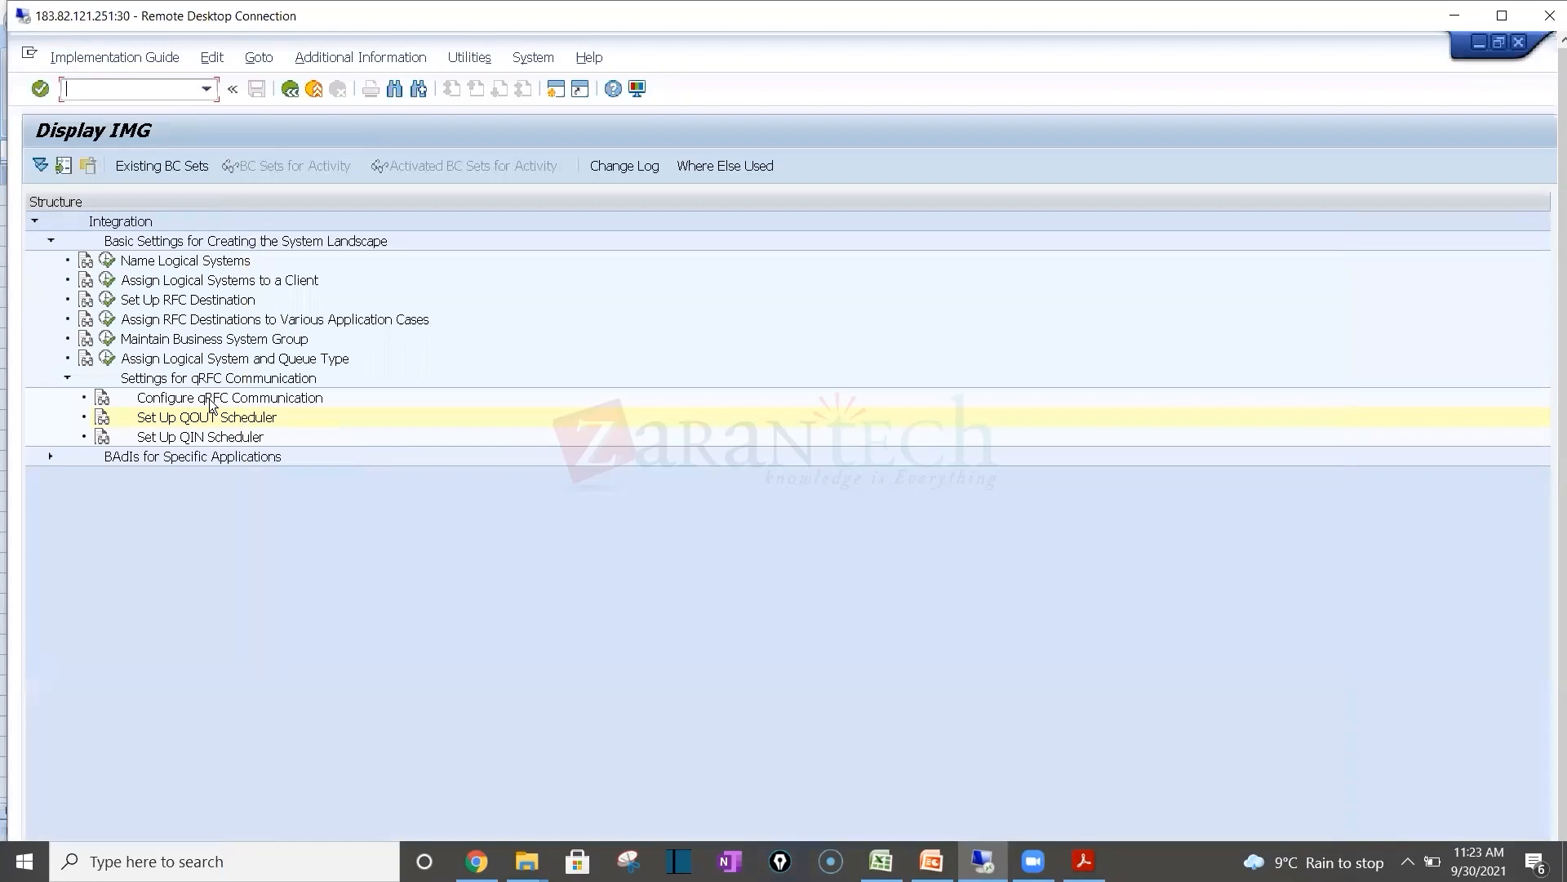
Step: Read the Set Up QOUT Scheduler documentation, including its Configure qRFC Communication reference and the SMQS transaction, and close it
click(108, 419)
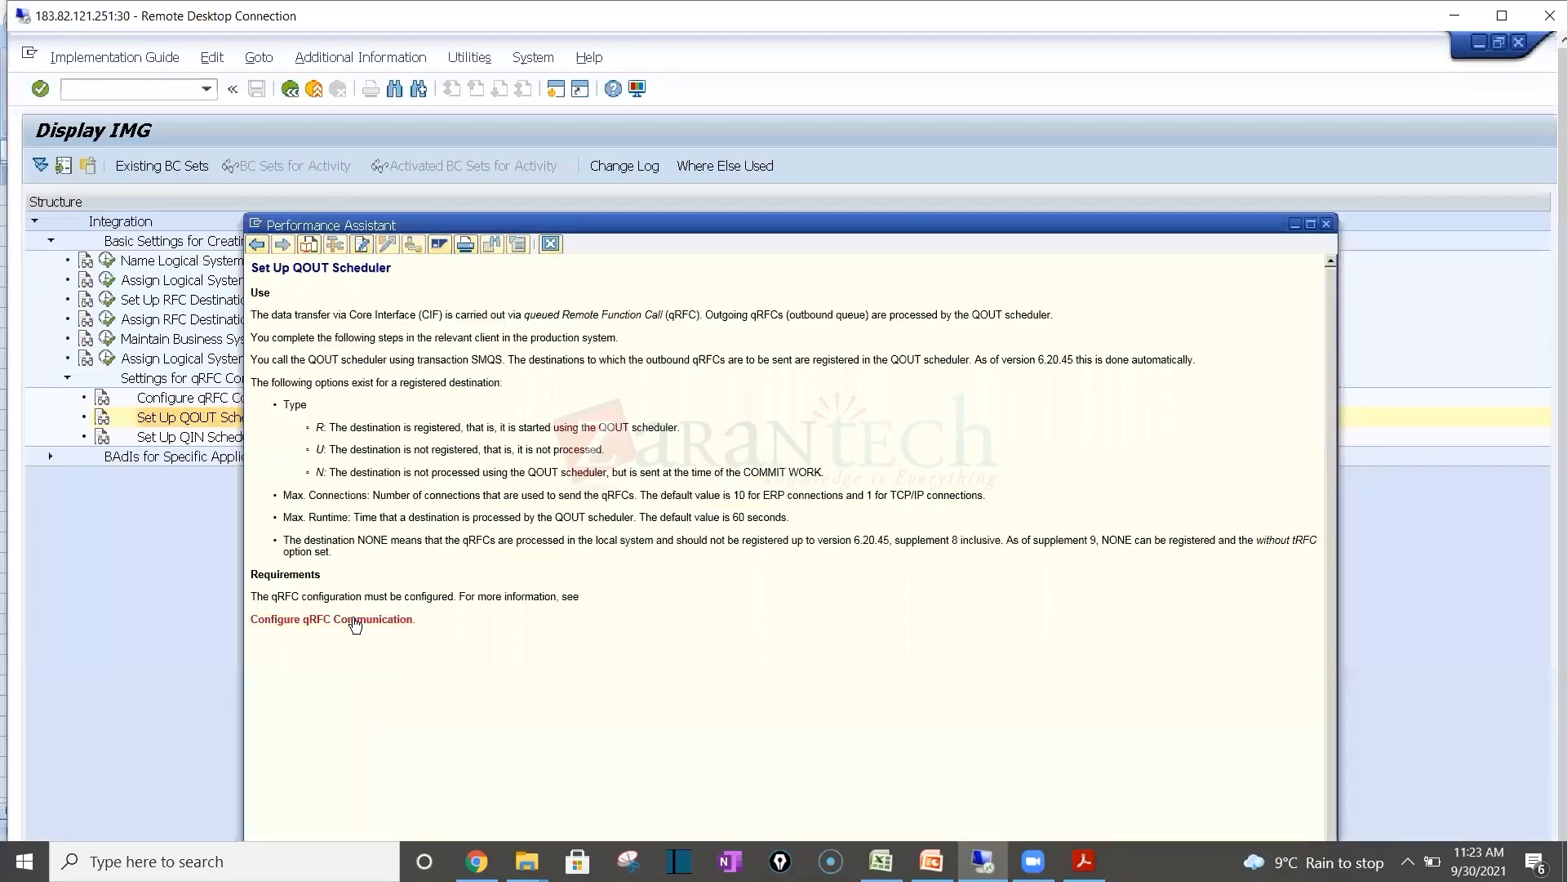
click(355, 620)
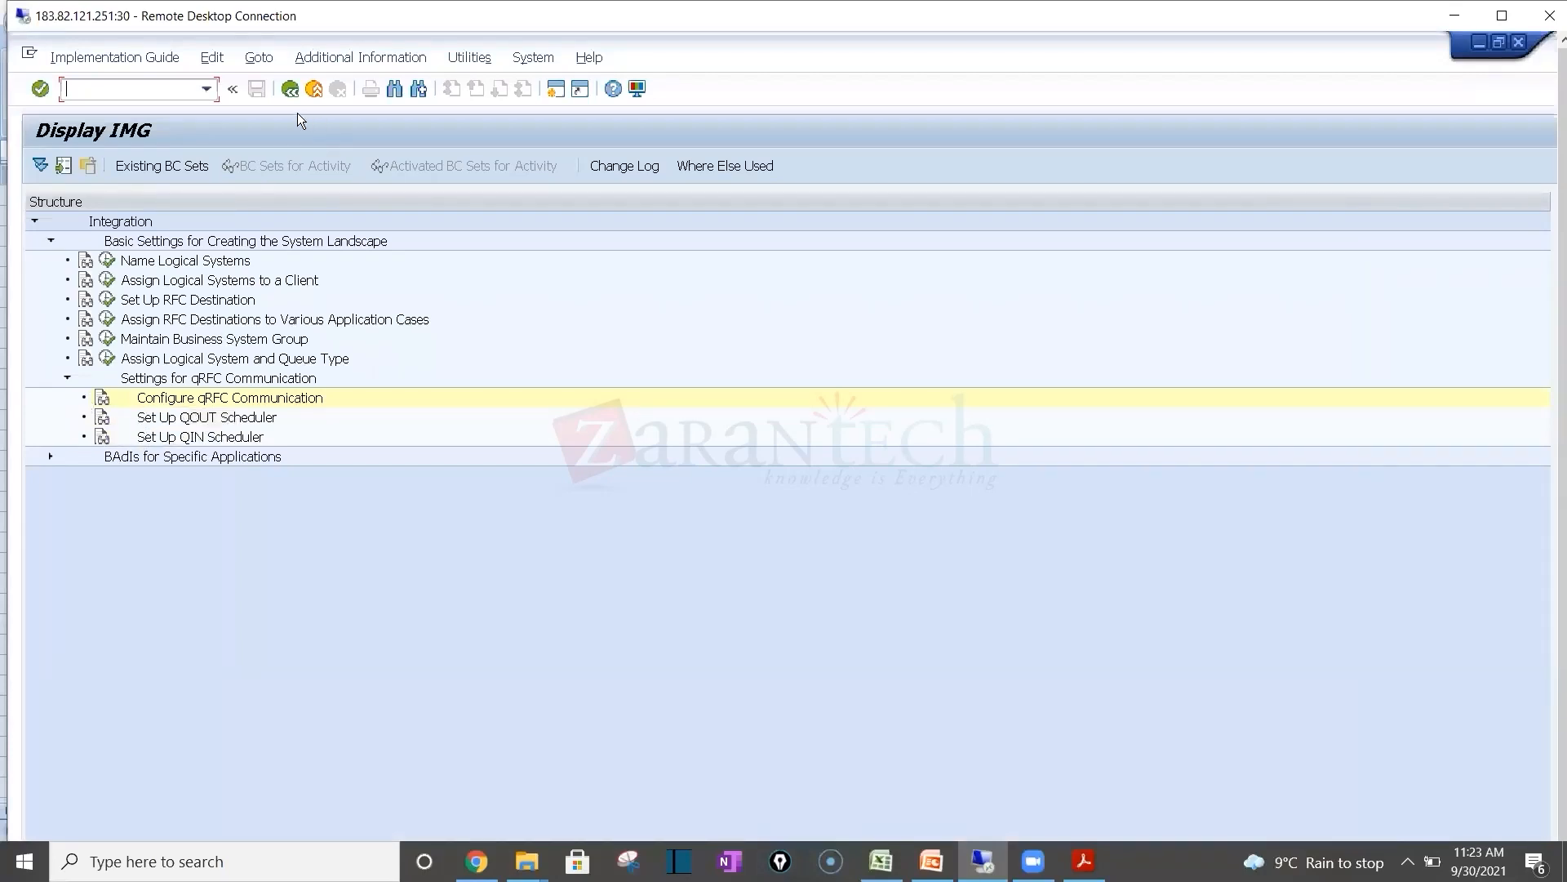
click(104, 420)
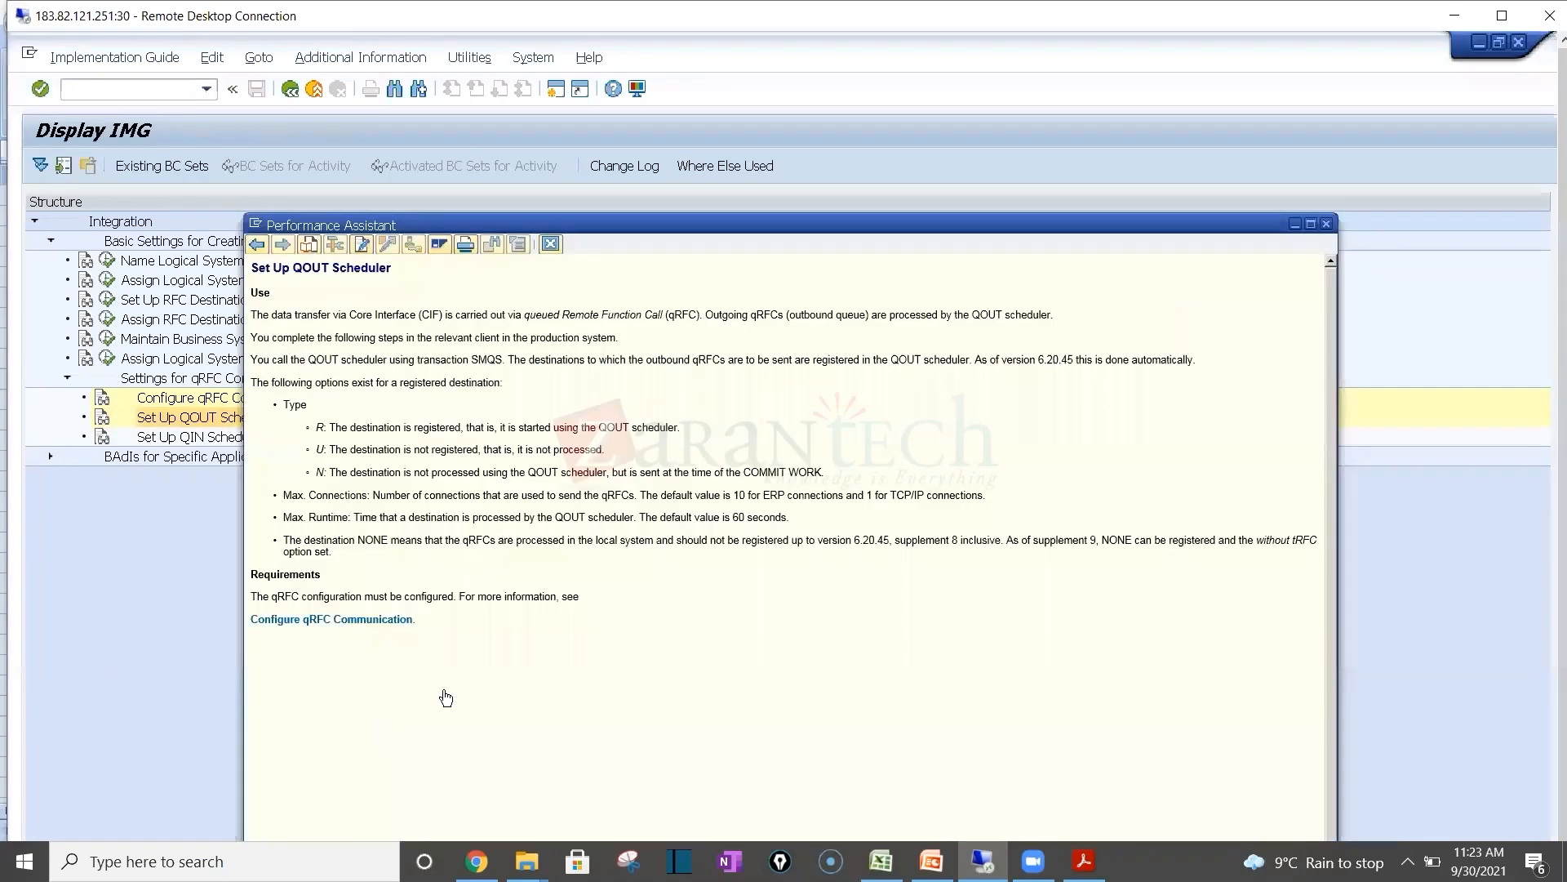
double_click(496, 359)
click(1322, 224)
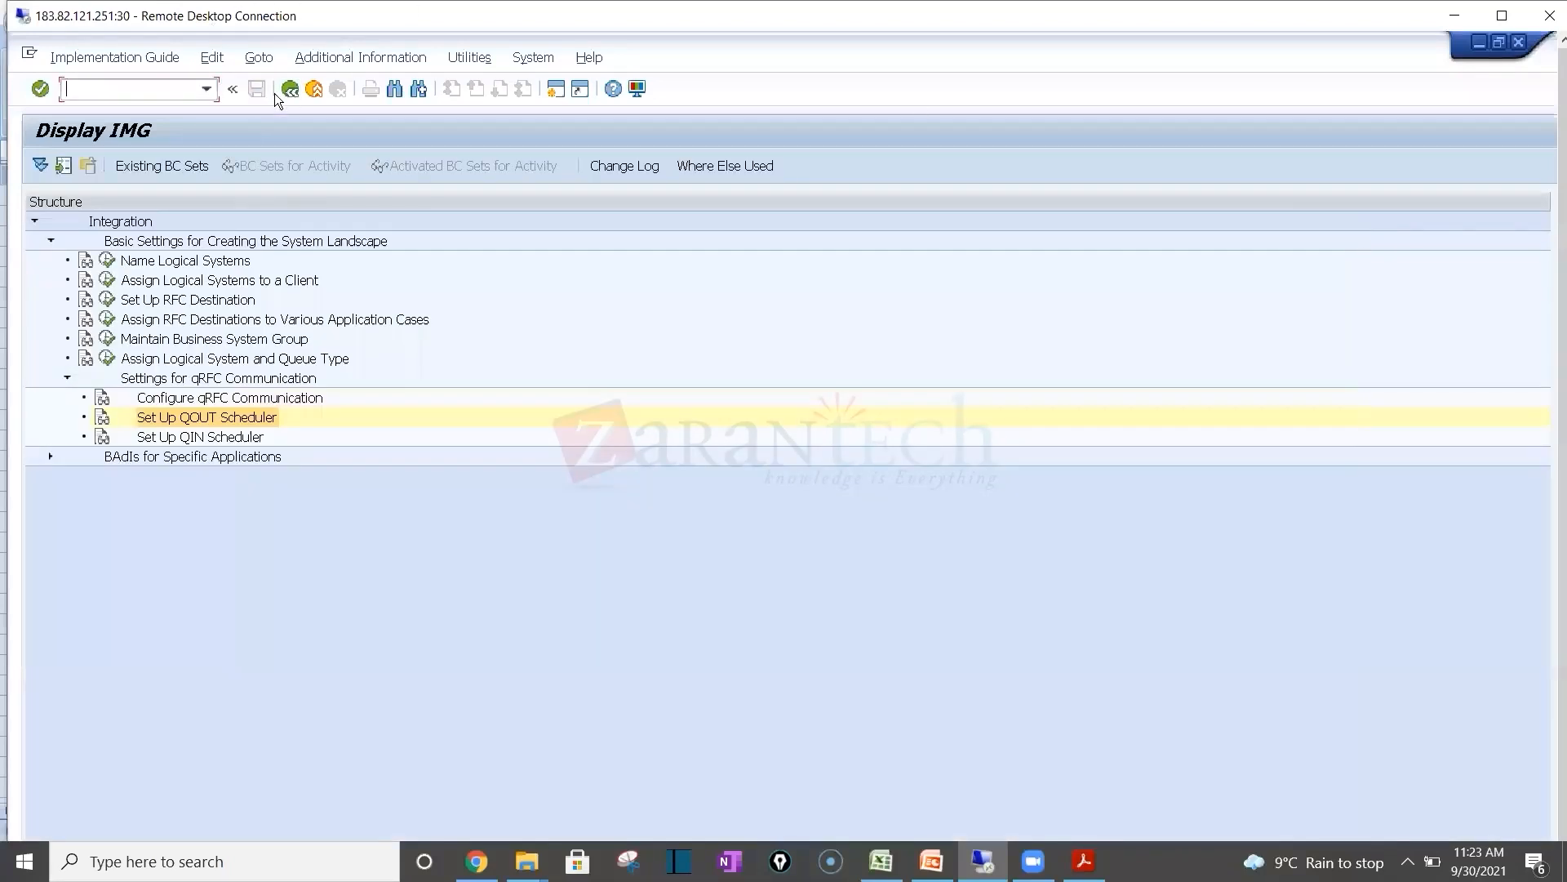
Step: Return to the Implementation Tool for System Connection documentation and start transaction SMQS in a new session
click(291, 92)
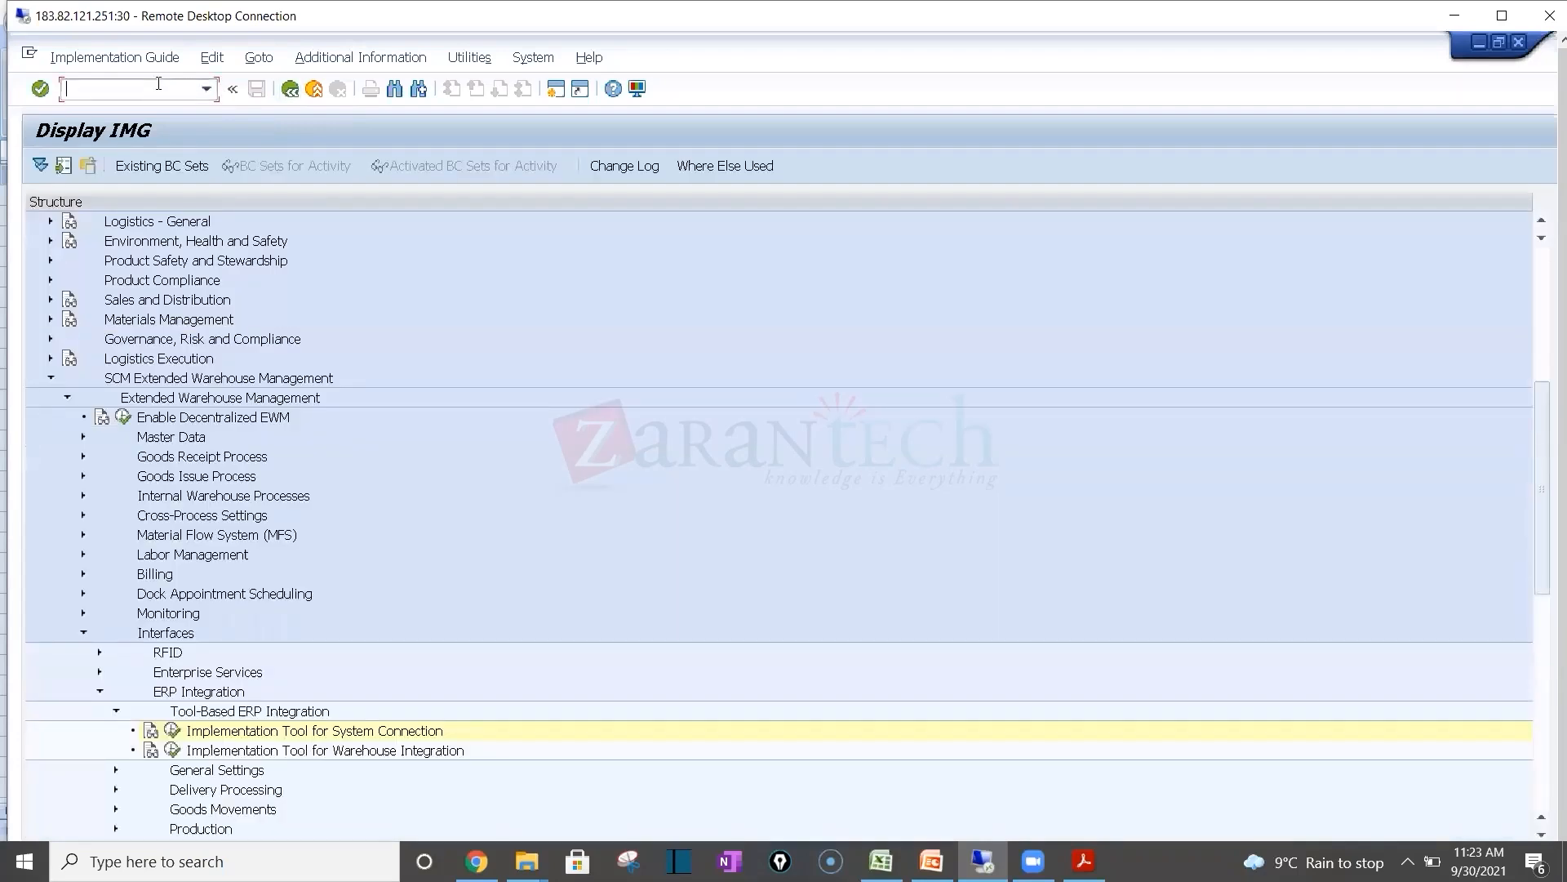
click(147, 732)
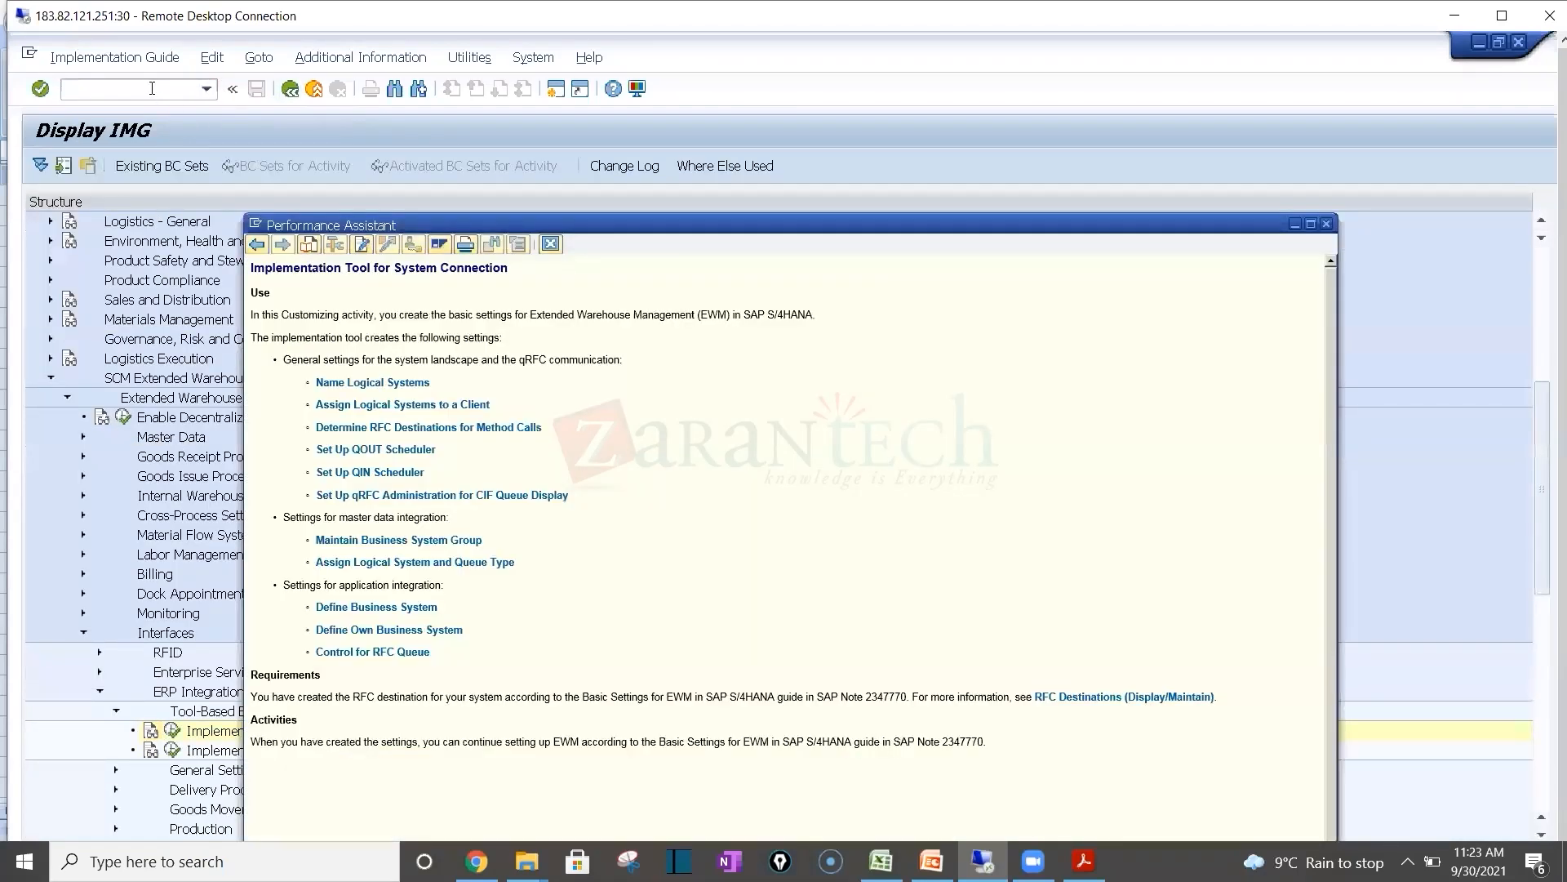
click(152, 88)
text(/osm)
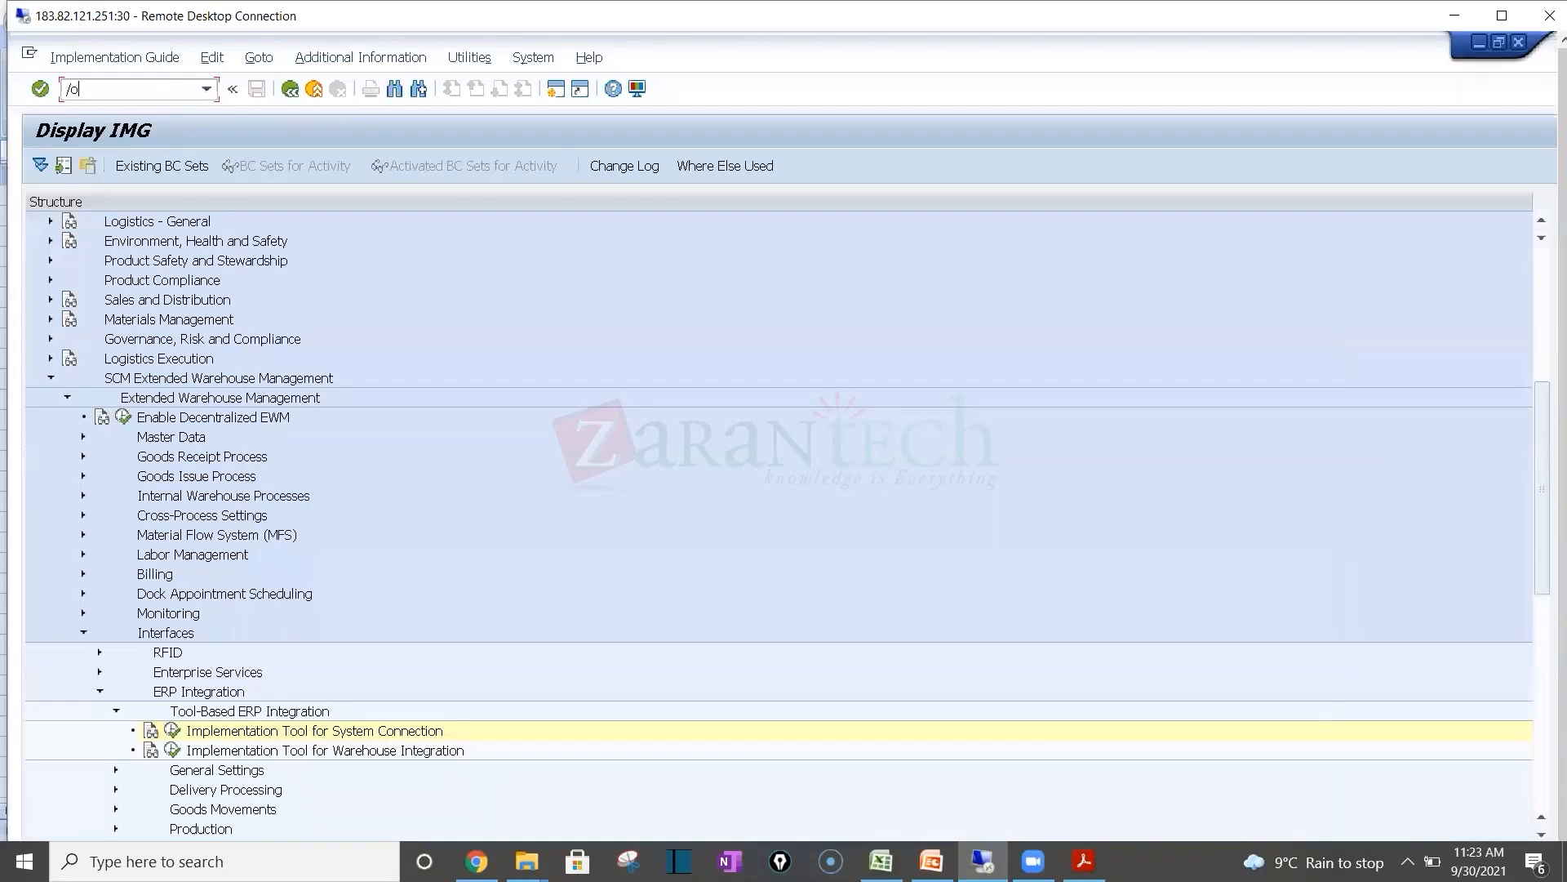
text(59)
key(Return)
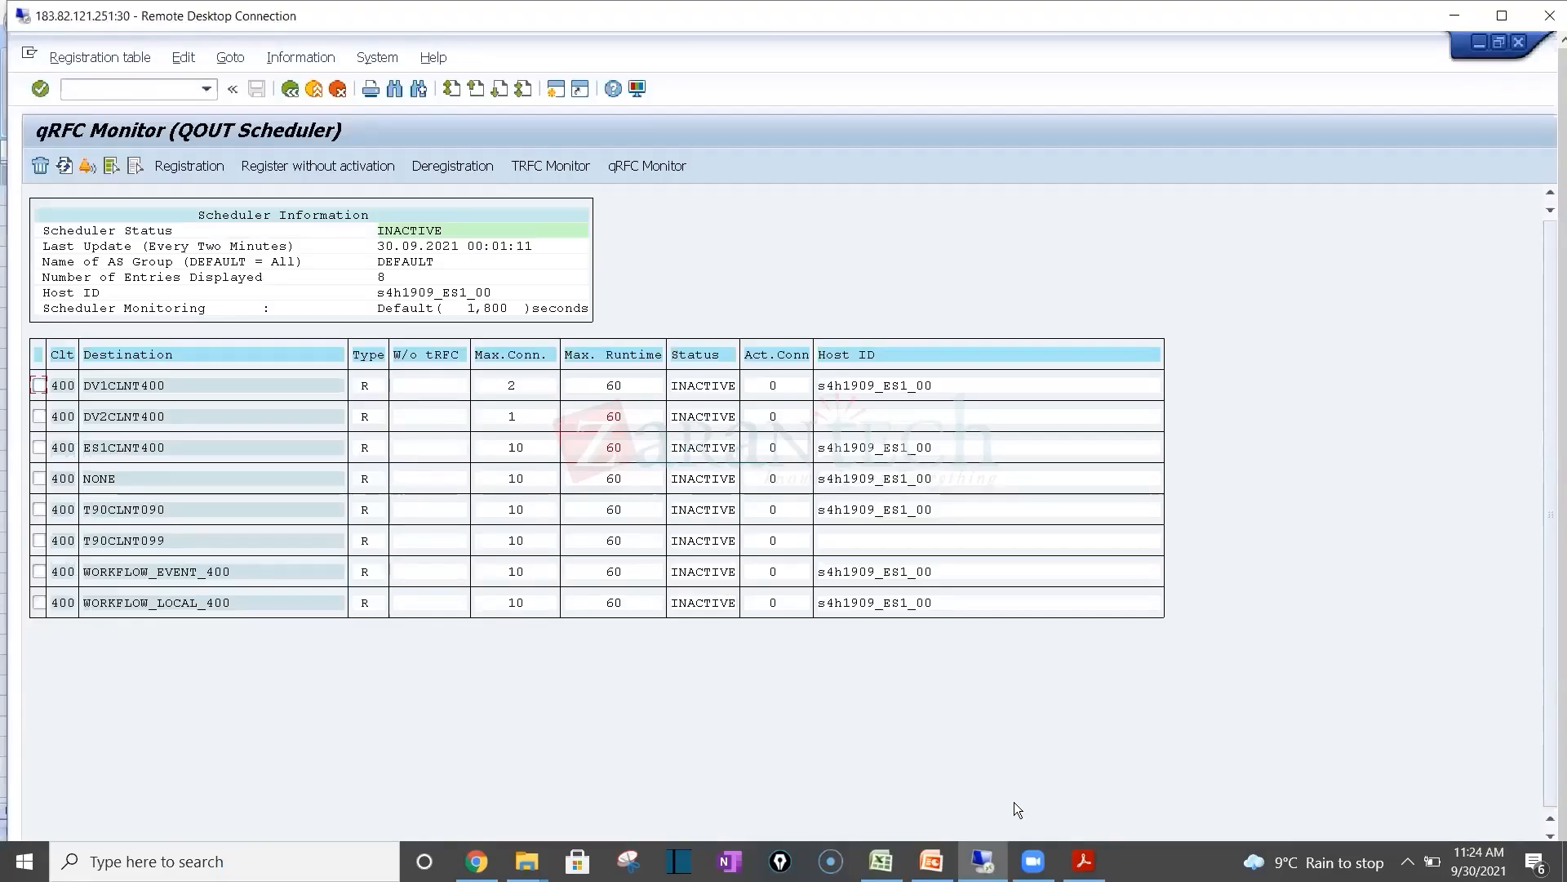
Step: Switch to the administration guide in Acrobat Reader and read section 3.5.1.4.5 on defining the queue for transfer to SAP S/4HANA EWM
click(1084, 860)
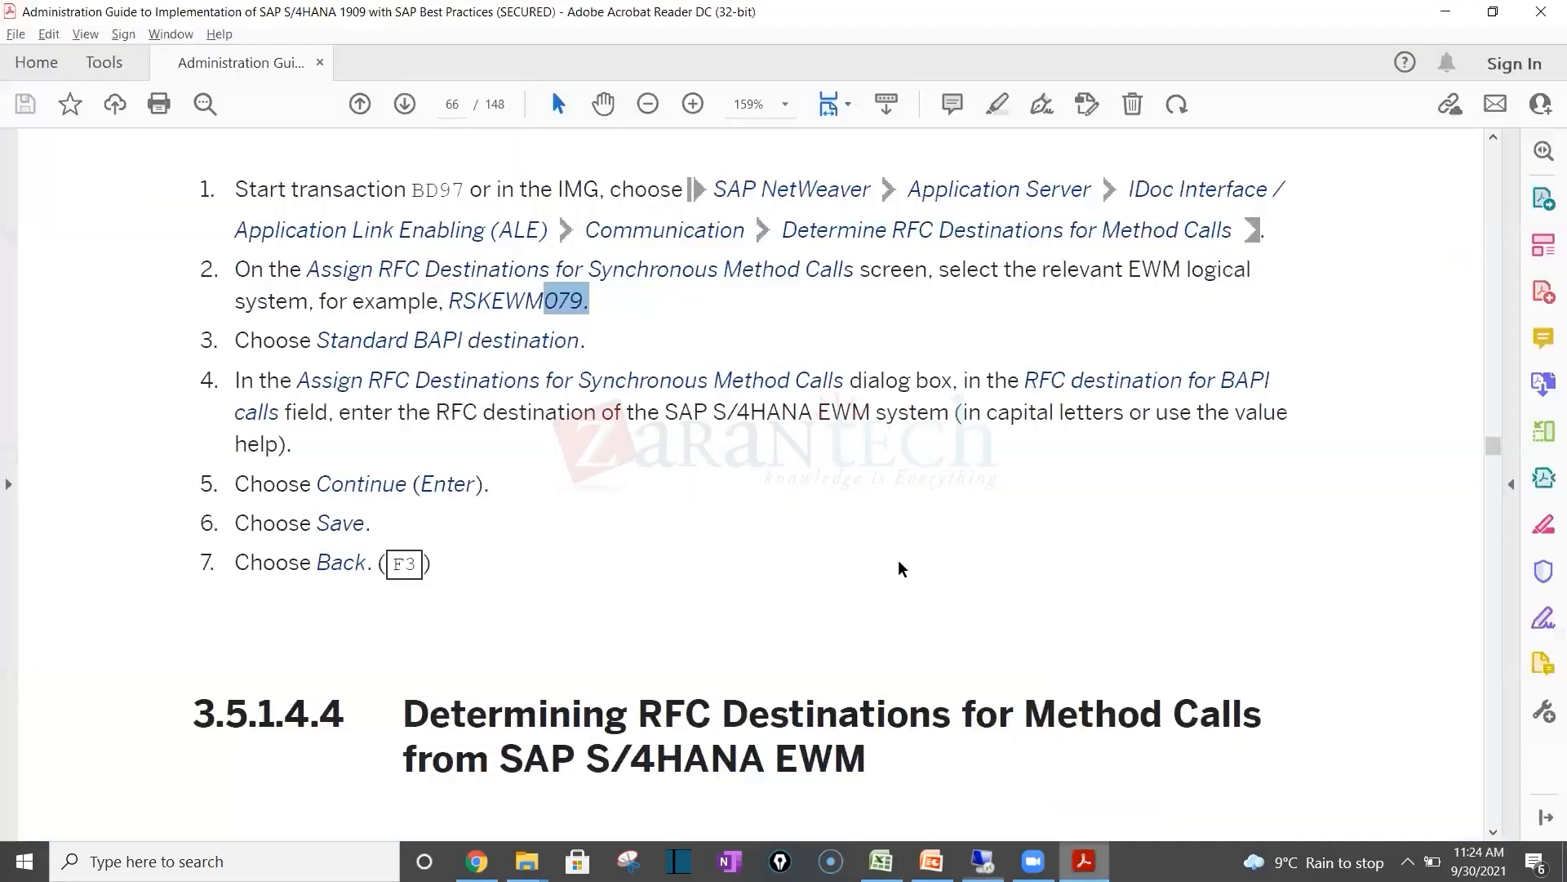
key(Down)
key(Down)
key(Down)
key(Down)
key(Down)
key(Down)
key(Down)
key(Down)
key(Down)
key(Down)
key(Down)
key(Down)
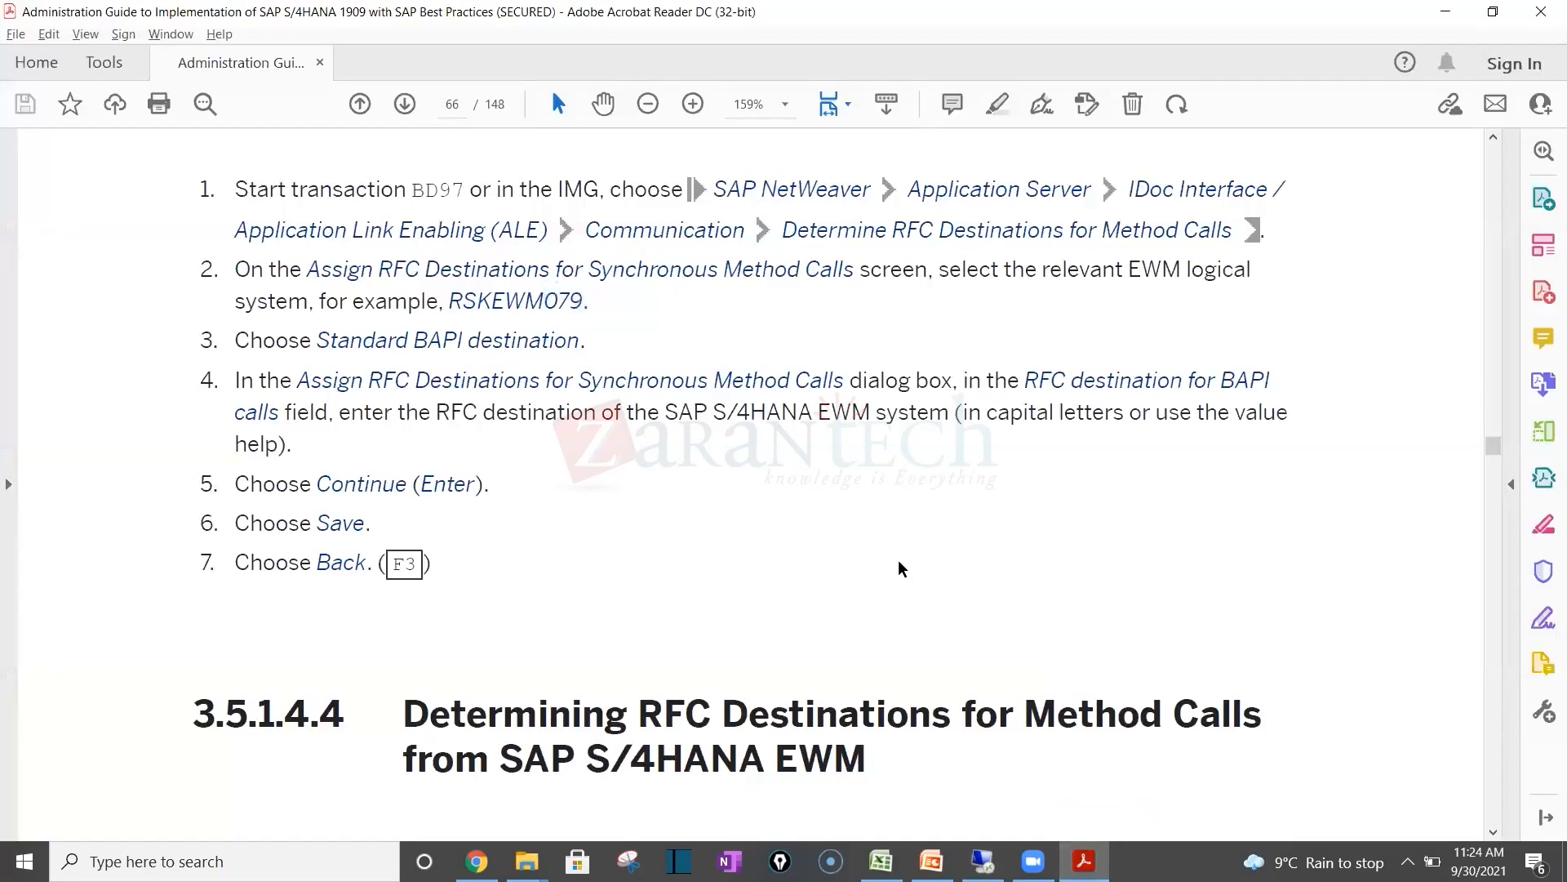
key(Down)
key(Down)
key(Down)
key(Down)
key(Down)
key(Down)
key(Down)
key(Down)
key(Down)
key(Down)
key(Down)
key(Down)
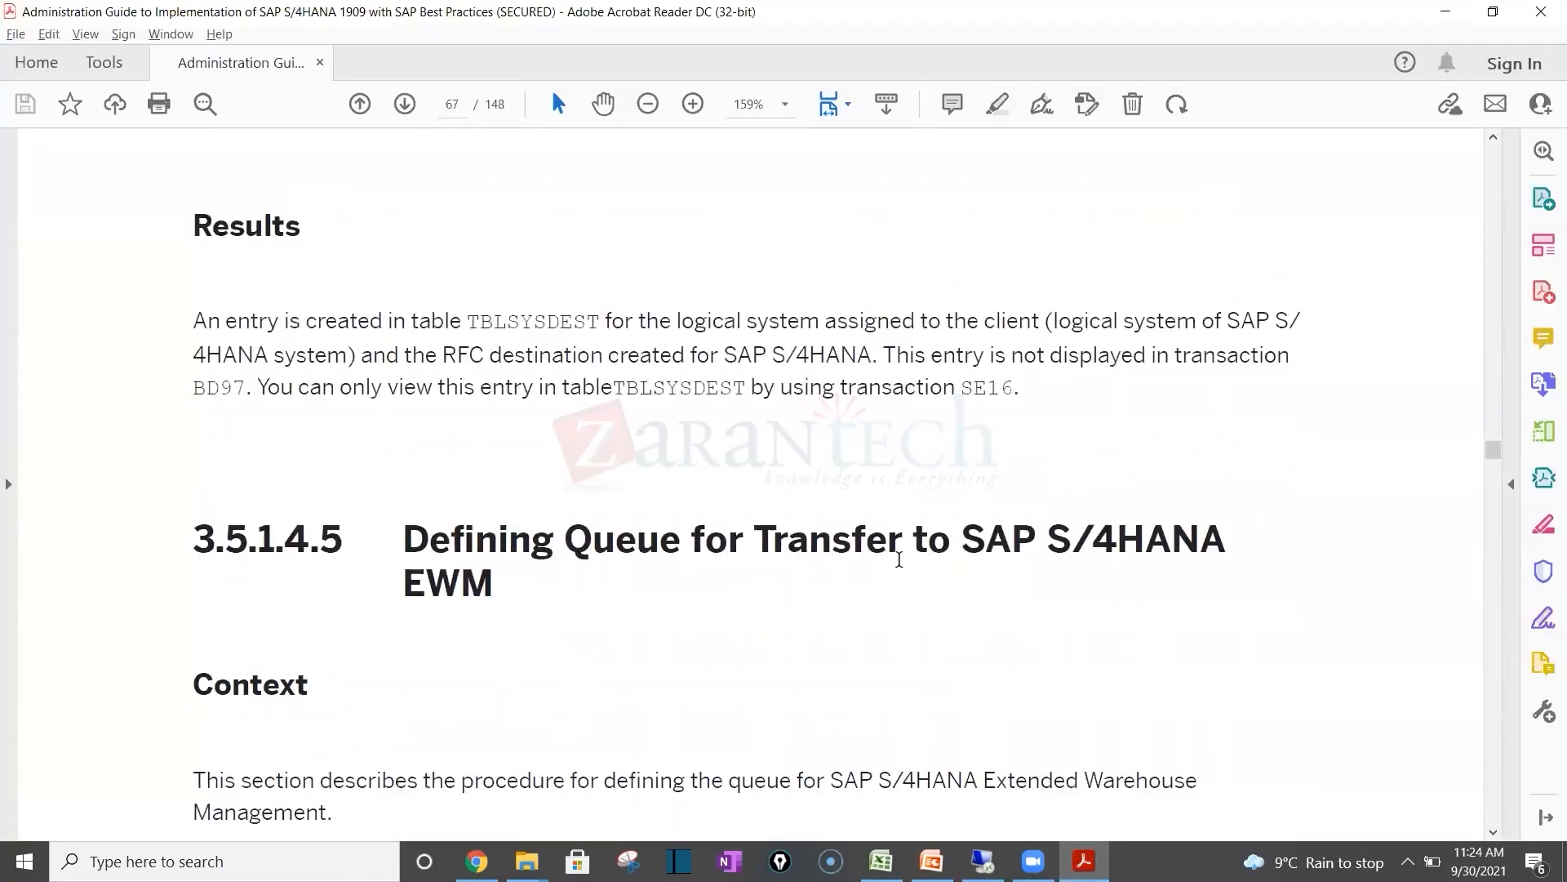
key(Down)
key(Down)
key(Down)
key(Down)
key(Down)
key(Down)
key(Down)
key(Down)
key(Down)
key(Down)
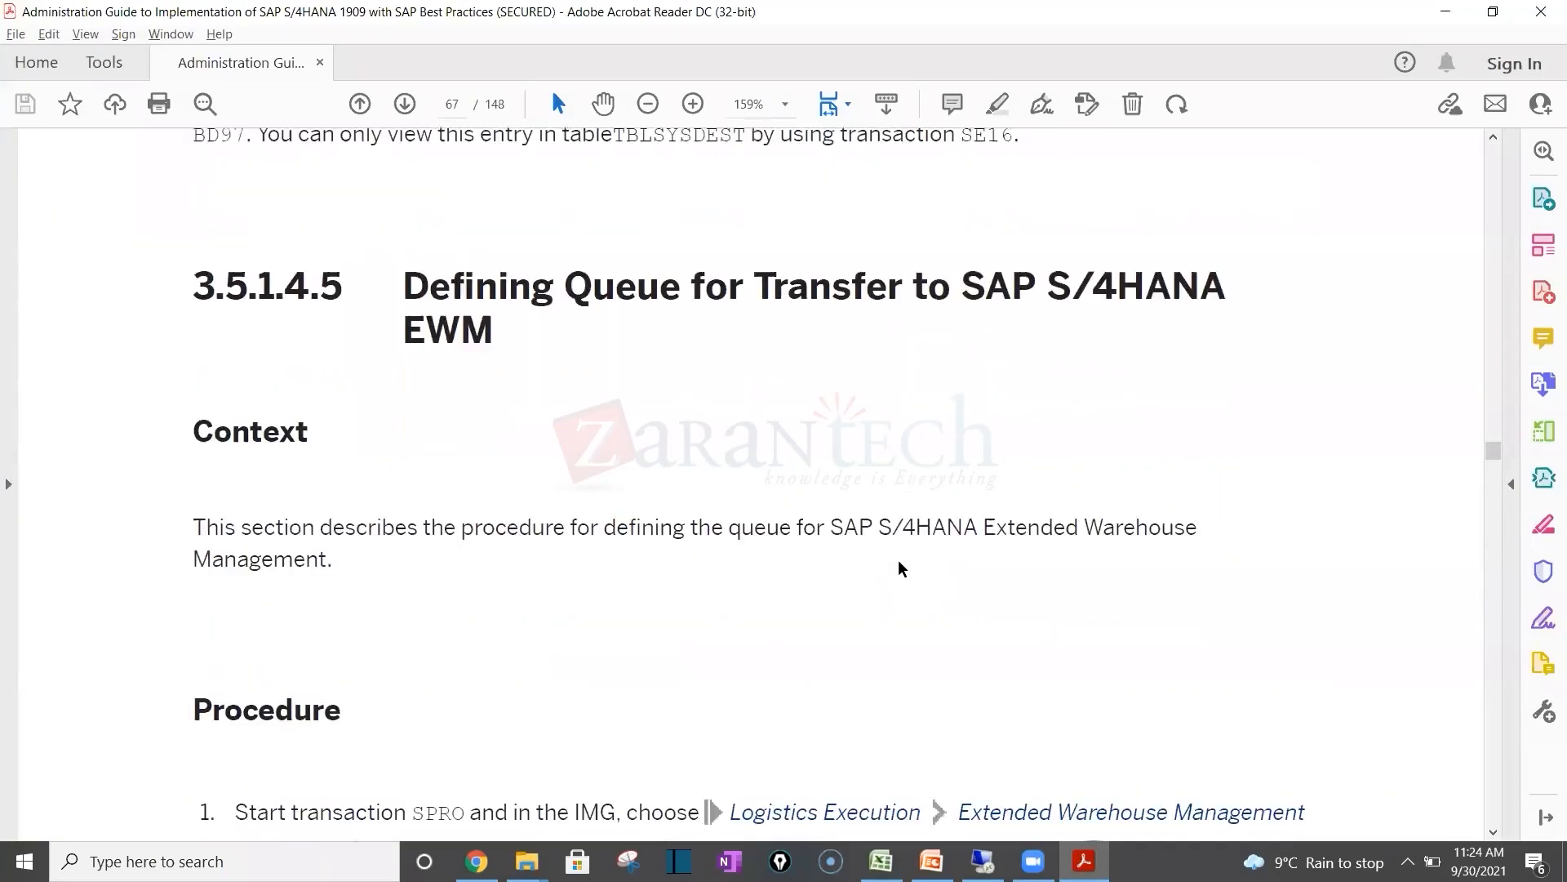
key(Down)
key(Down)
key(Down)
key(Down)
key(Down)
key(Down)
key(Down)
key(Down)
key(Down)
key(Down)
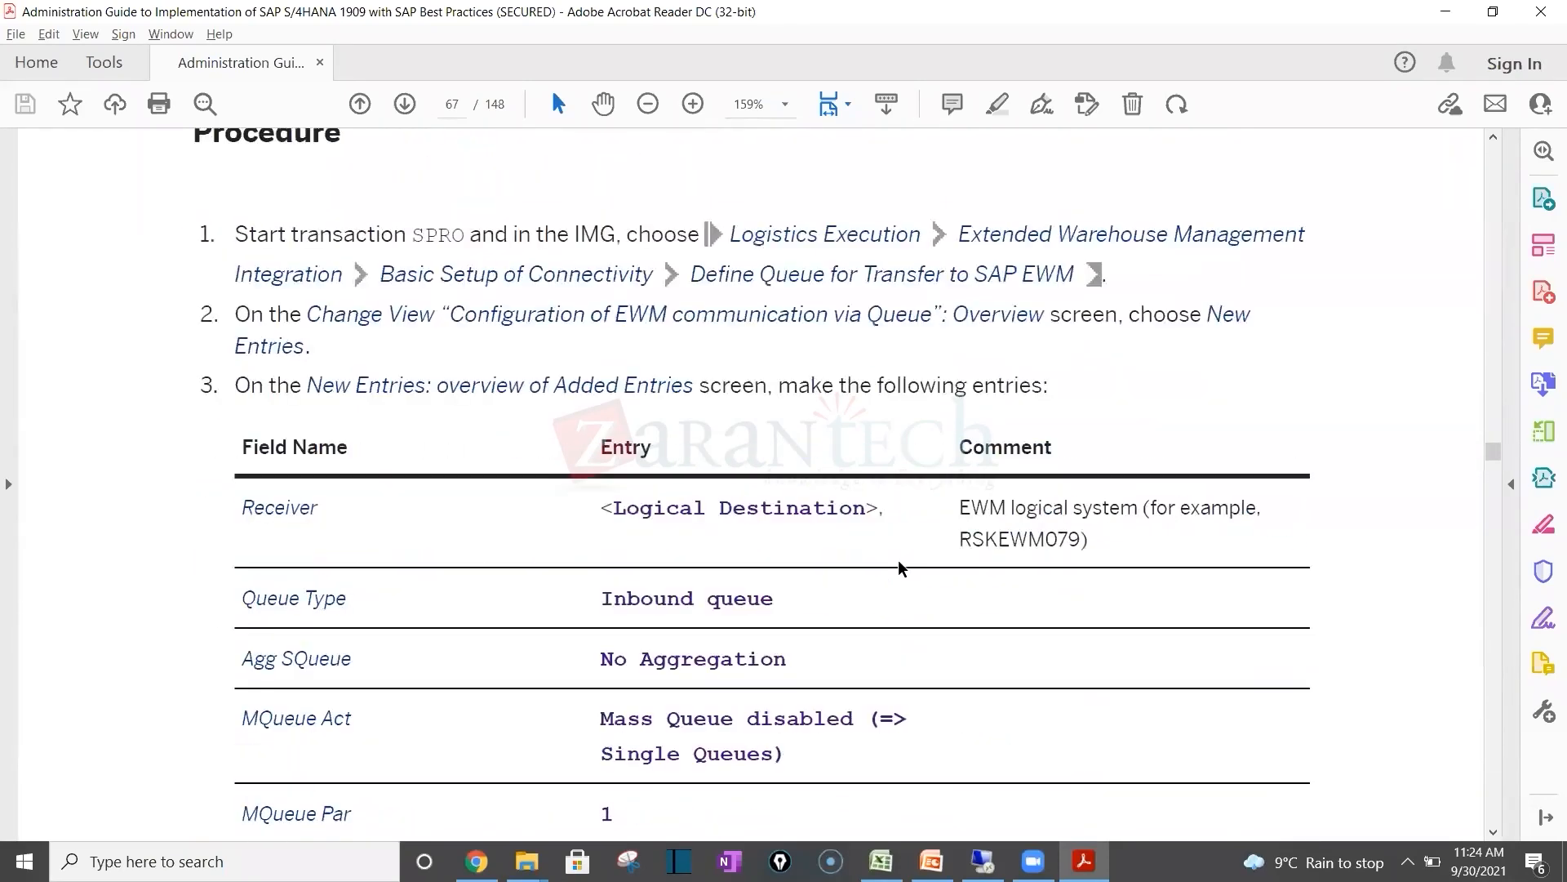
key(Down)
key(Down)
key(Down)
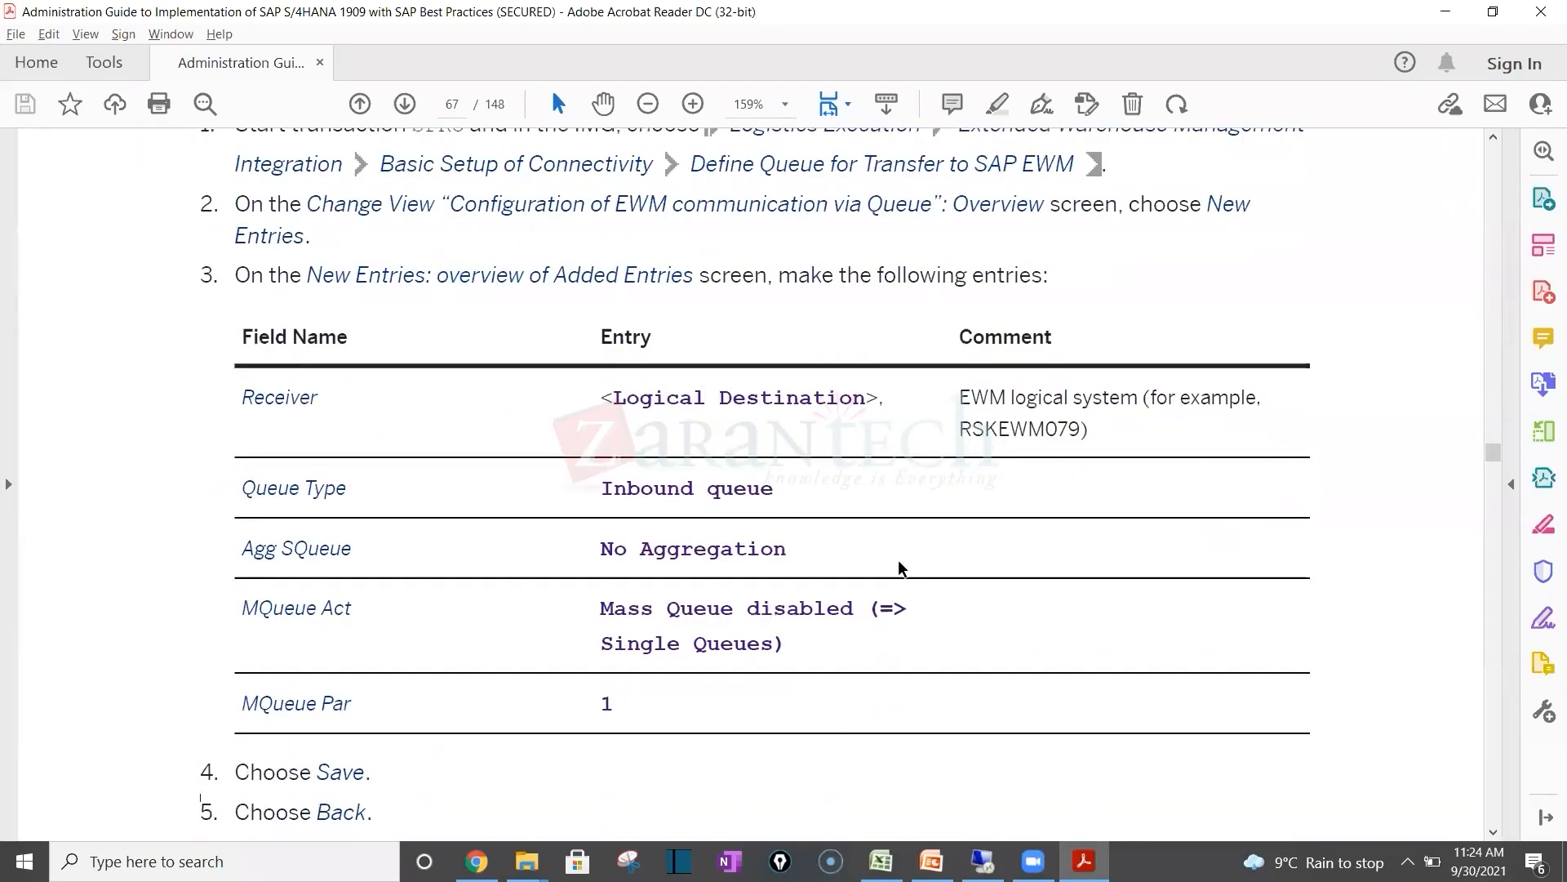
Step: Read section 3.5.1.4.6 on setting the QOUT scheduler and select the example destination RSKCLNT079 in its procedure table
key(Down)
key(Down)
key(Down)
key(Down)
key(Down)
key(Down)
key(Down)
key(Down)
key(Down)
key(Down)
key(Down)
key(Down)
key(Down)
key(Down)
key(Down)
key(Down)
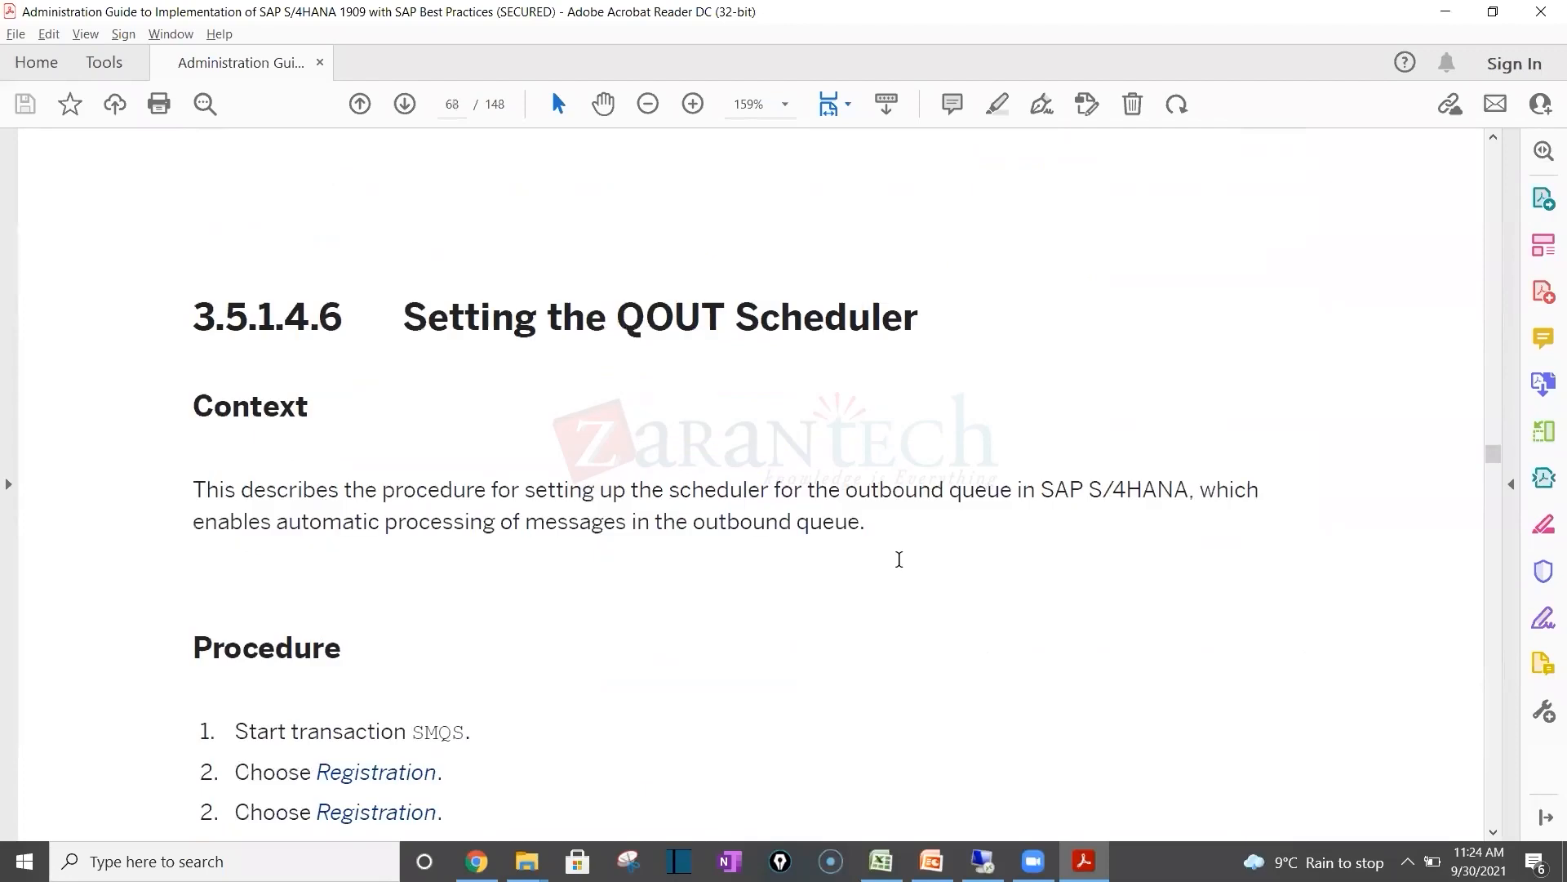
key(Down)
key(Down)
key(Down)
key(Down)
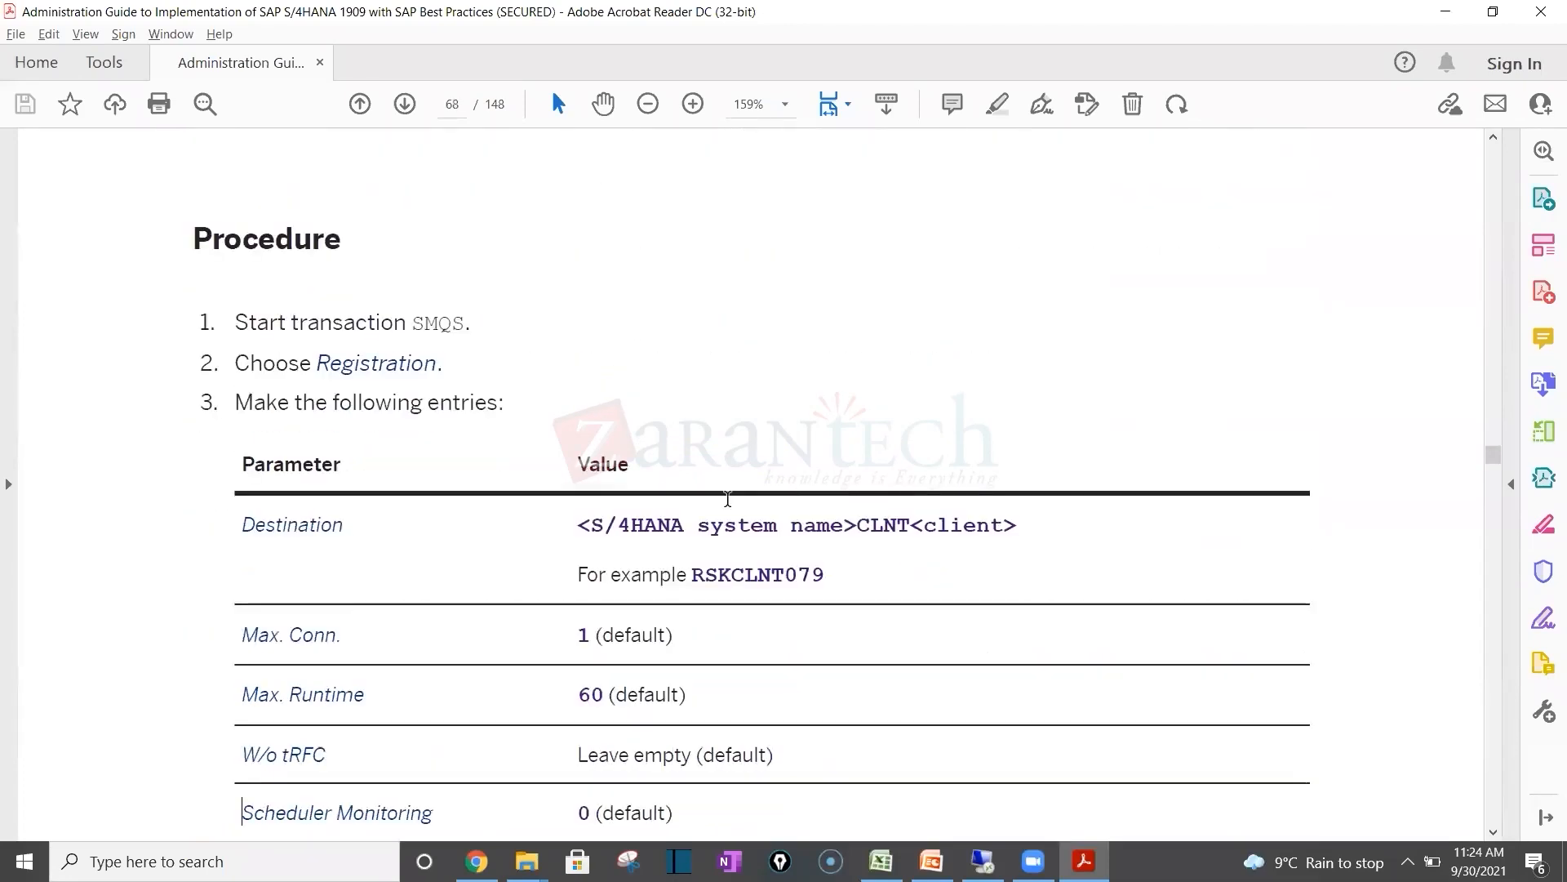
drag(705, 575, 825, 569)
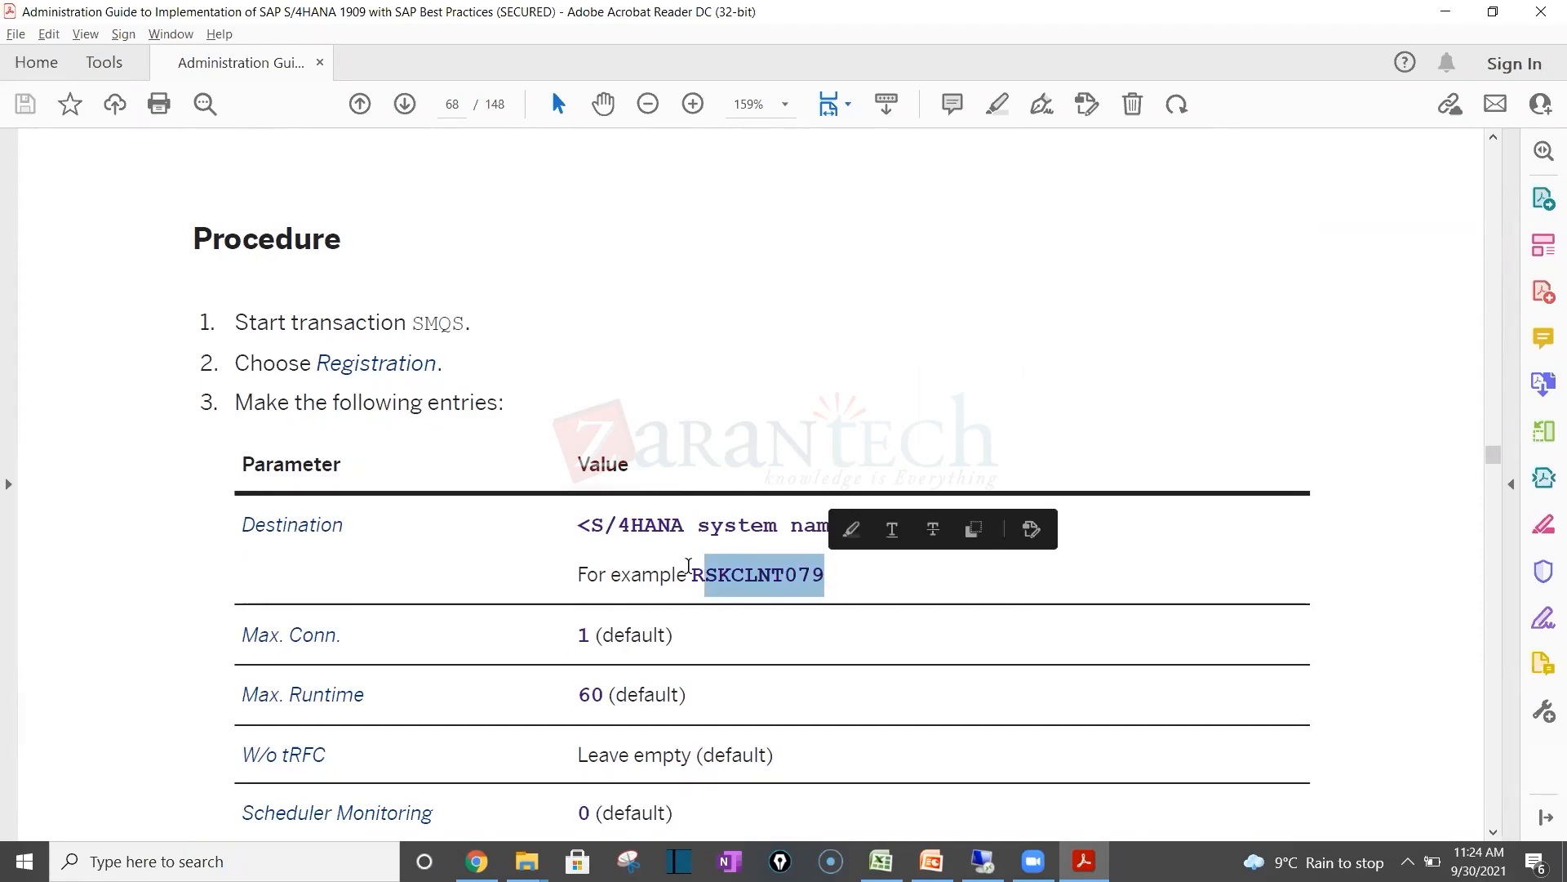
click(693, 569)
drag(694, 569, 818, 569)
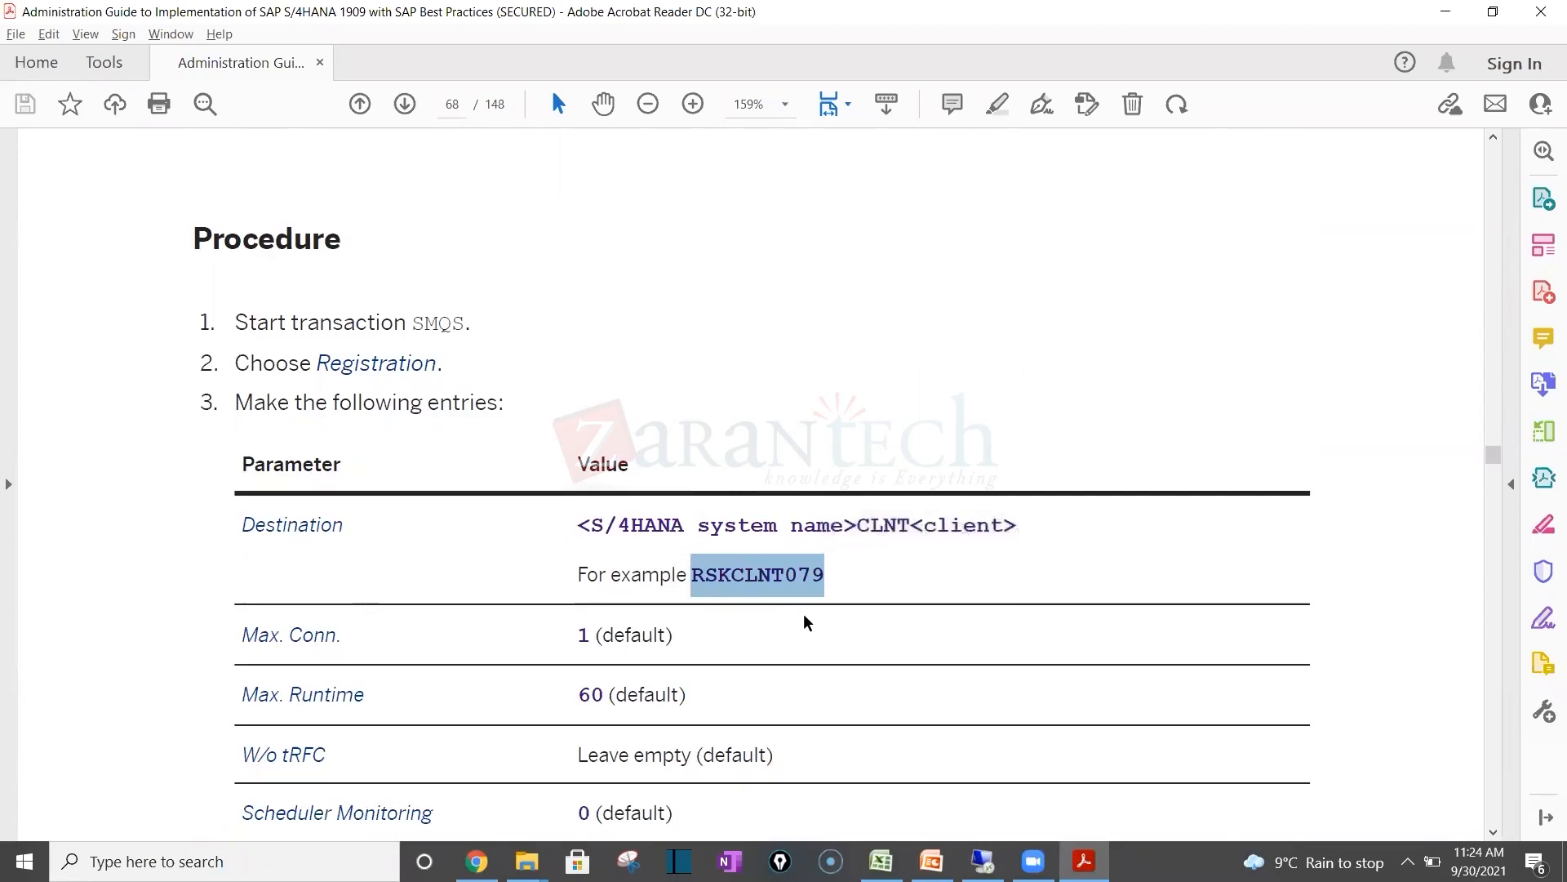
Step: Copy the ERP logical system name DV1CLNT400 from the Excel datasheet and return to the QOUT Scheduler in SAP
key(alt+Tab)
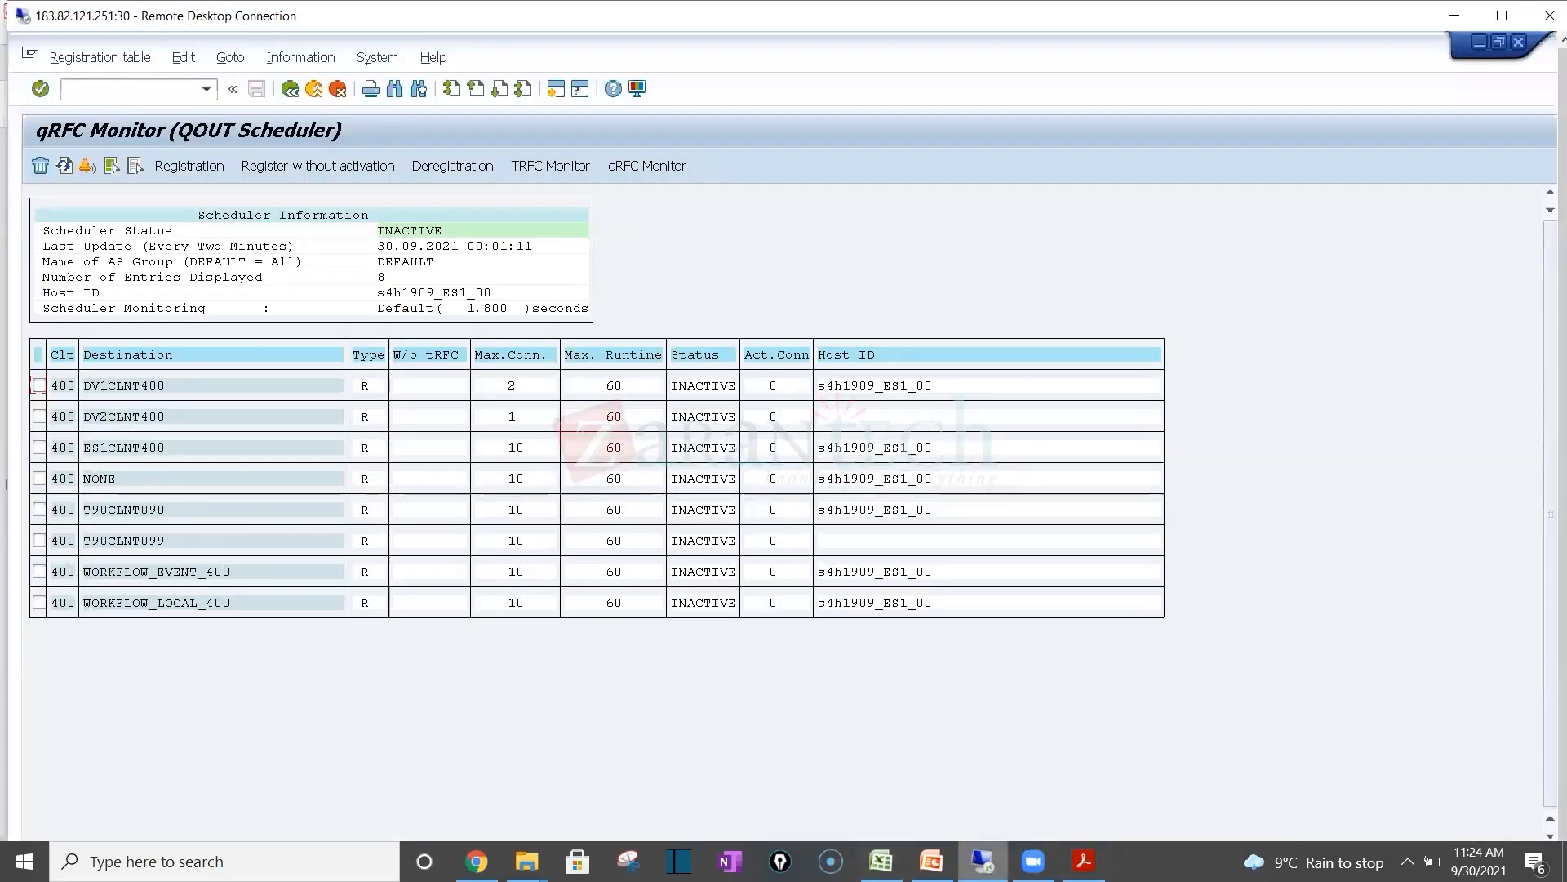
click(881, 861)
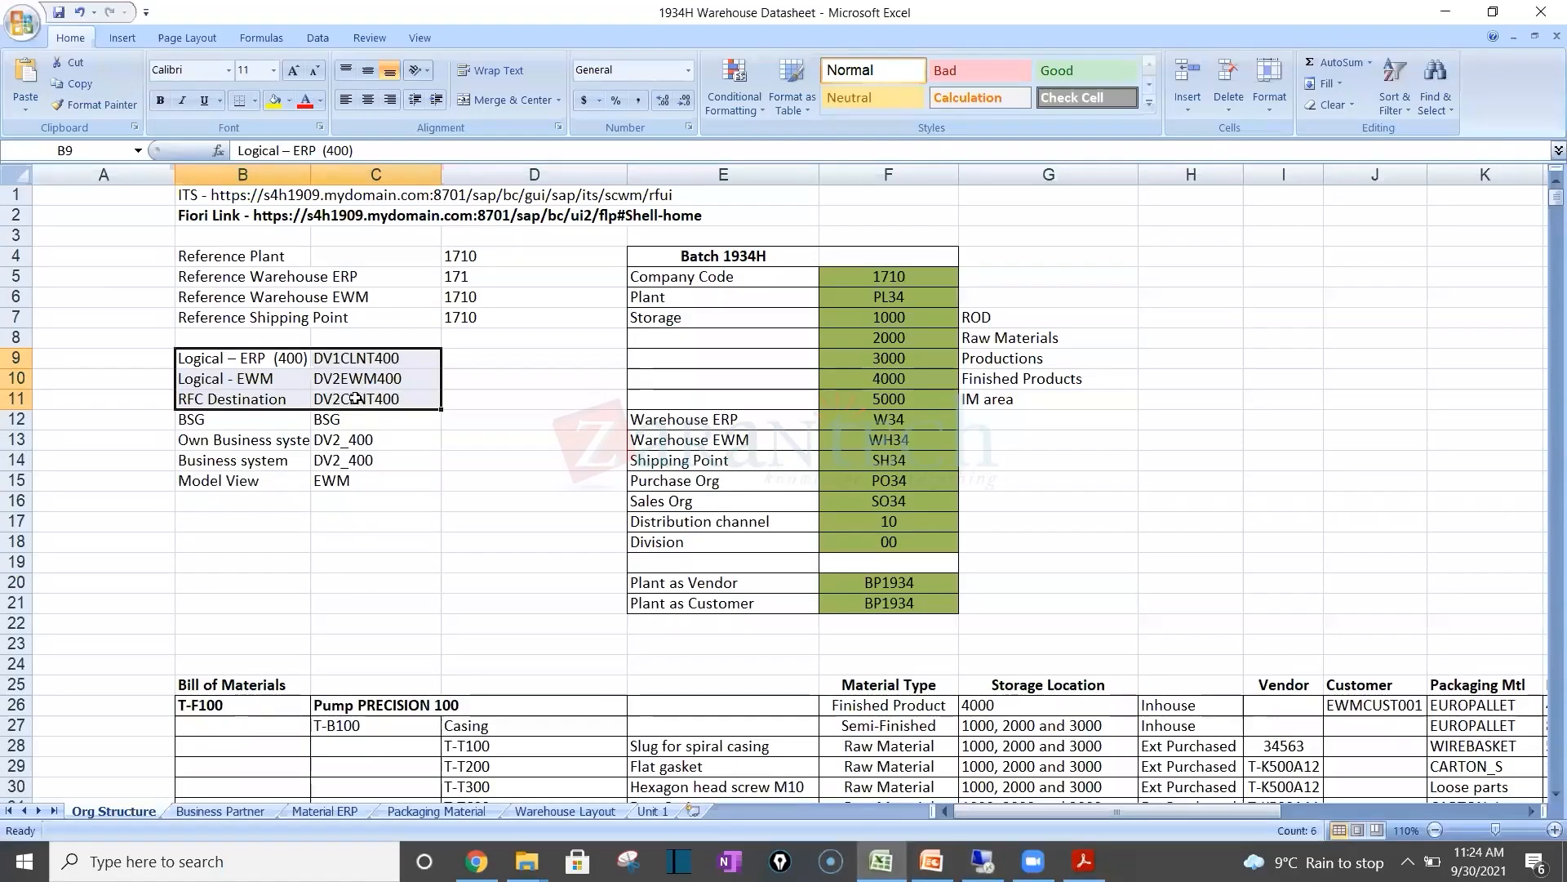
click(359, 399)
click(361, 355)
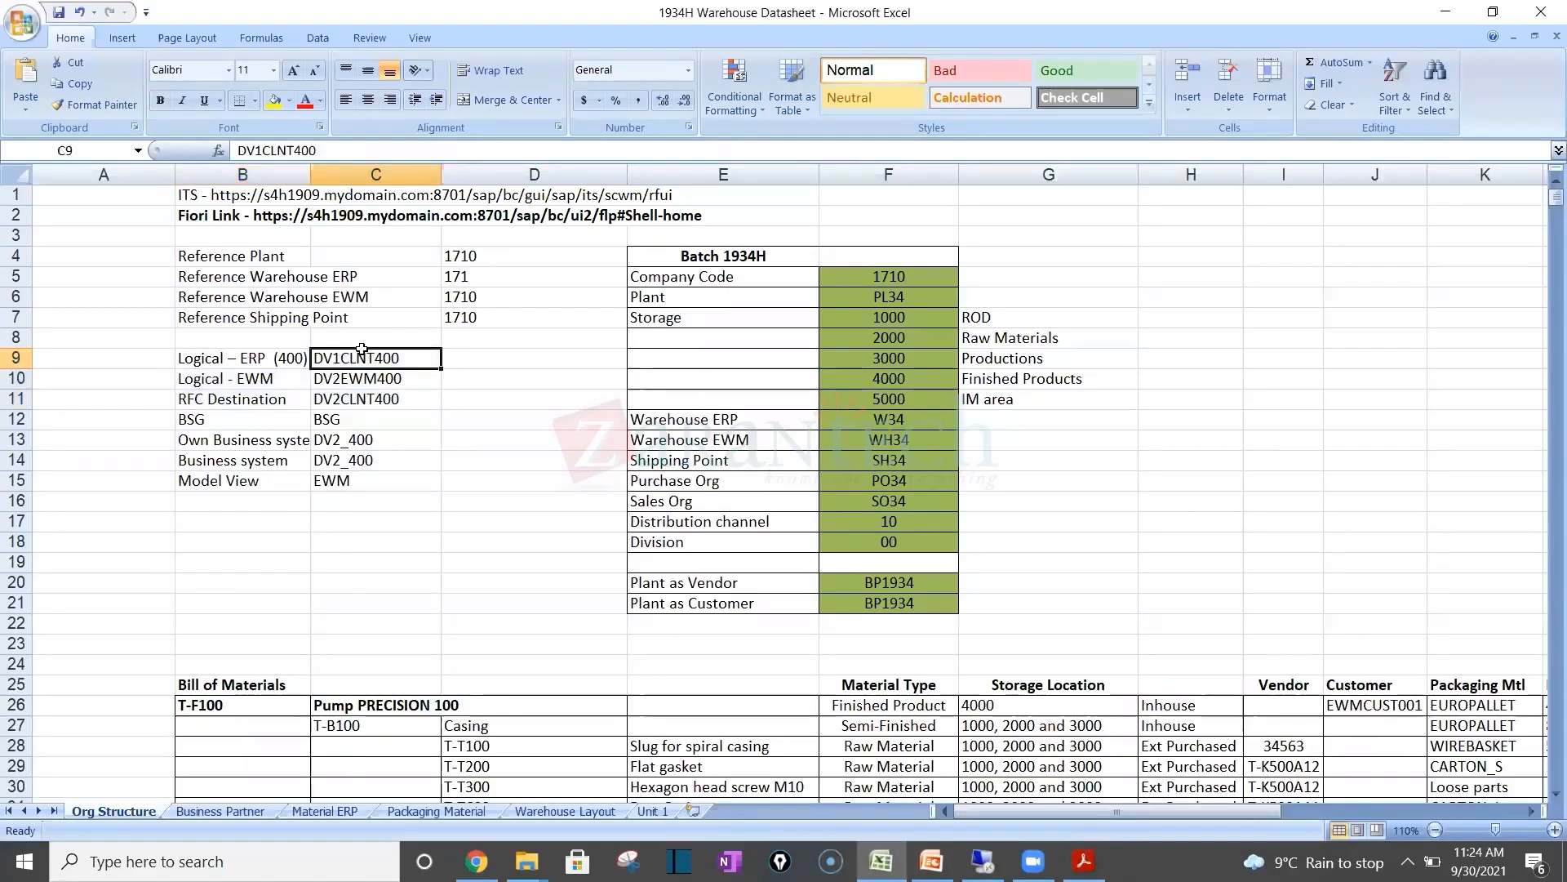
key(ctrl+c)
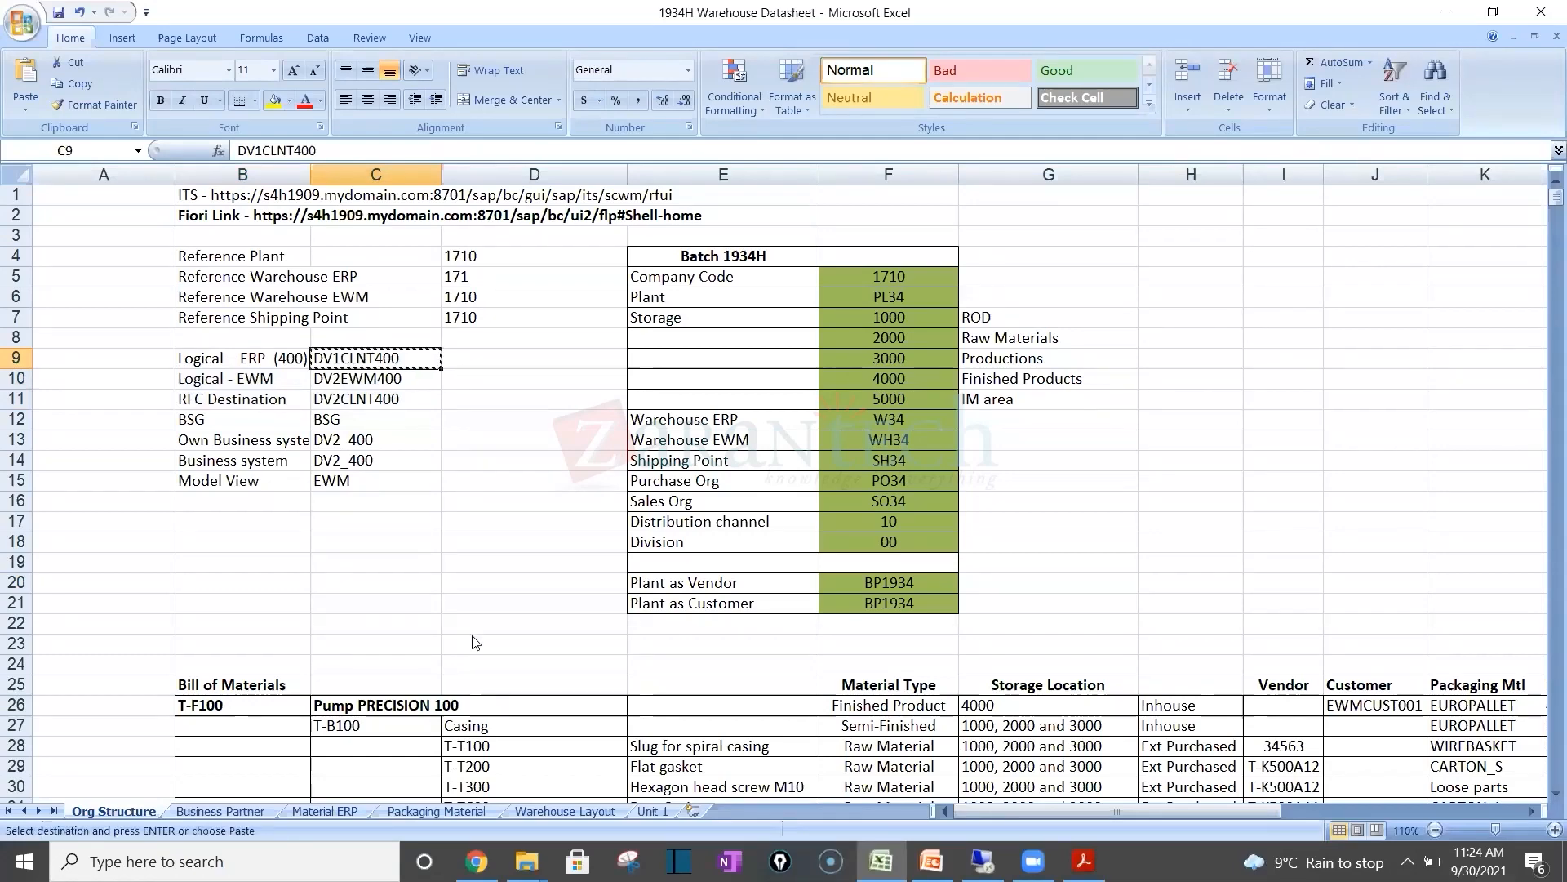
key(alt+Tab)
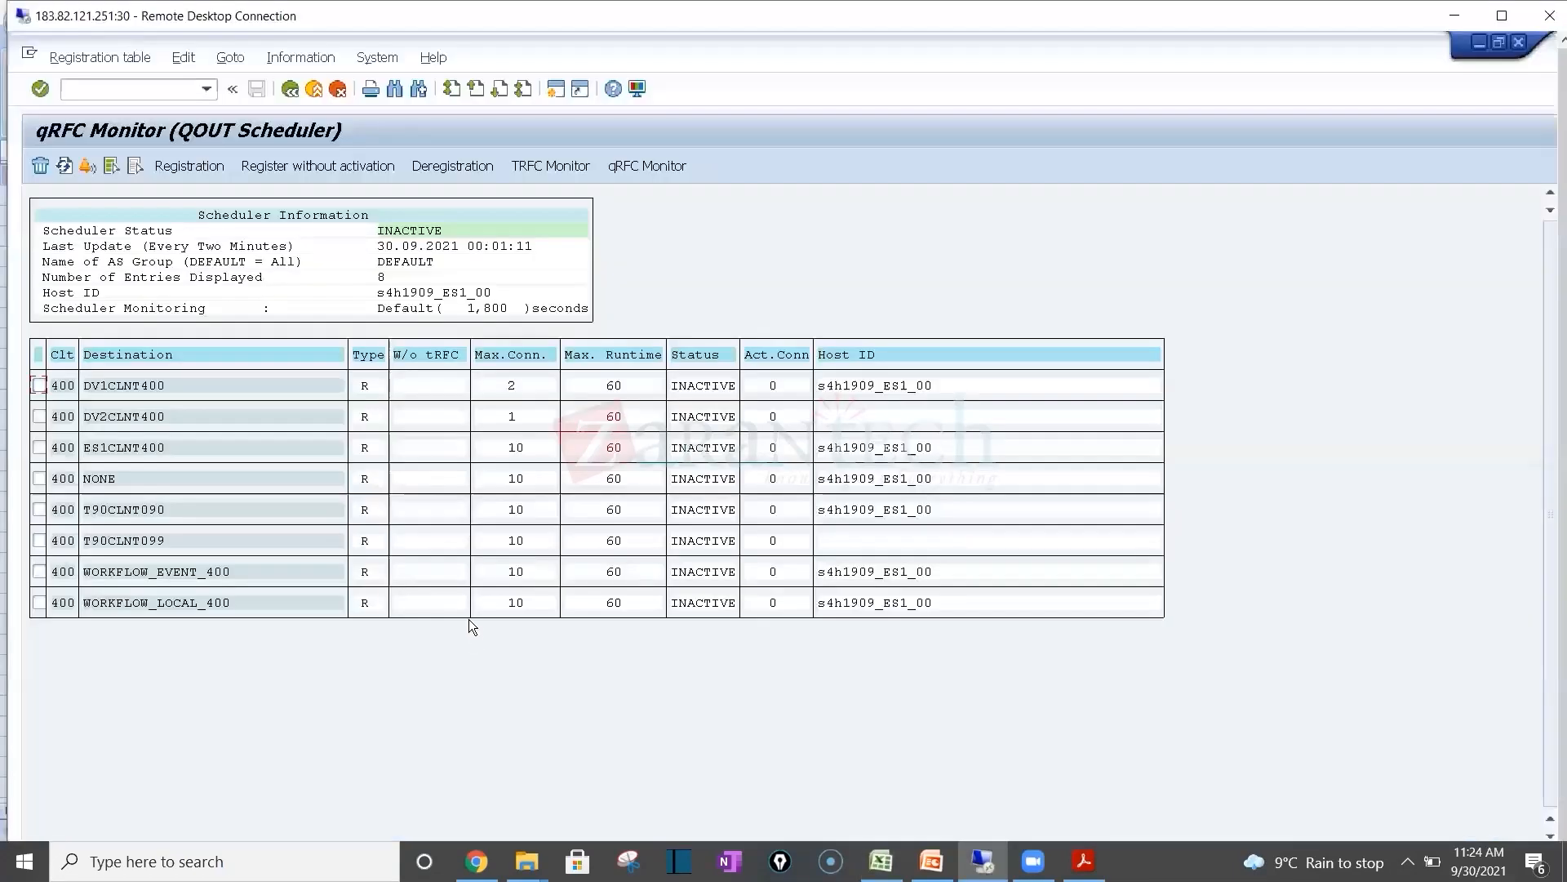
Step: View the RFC destination details of DV1CLNT400, return to the QOUT Scheduler list and select that destination's row
double_click(135, 391)
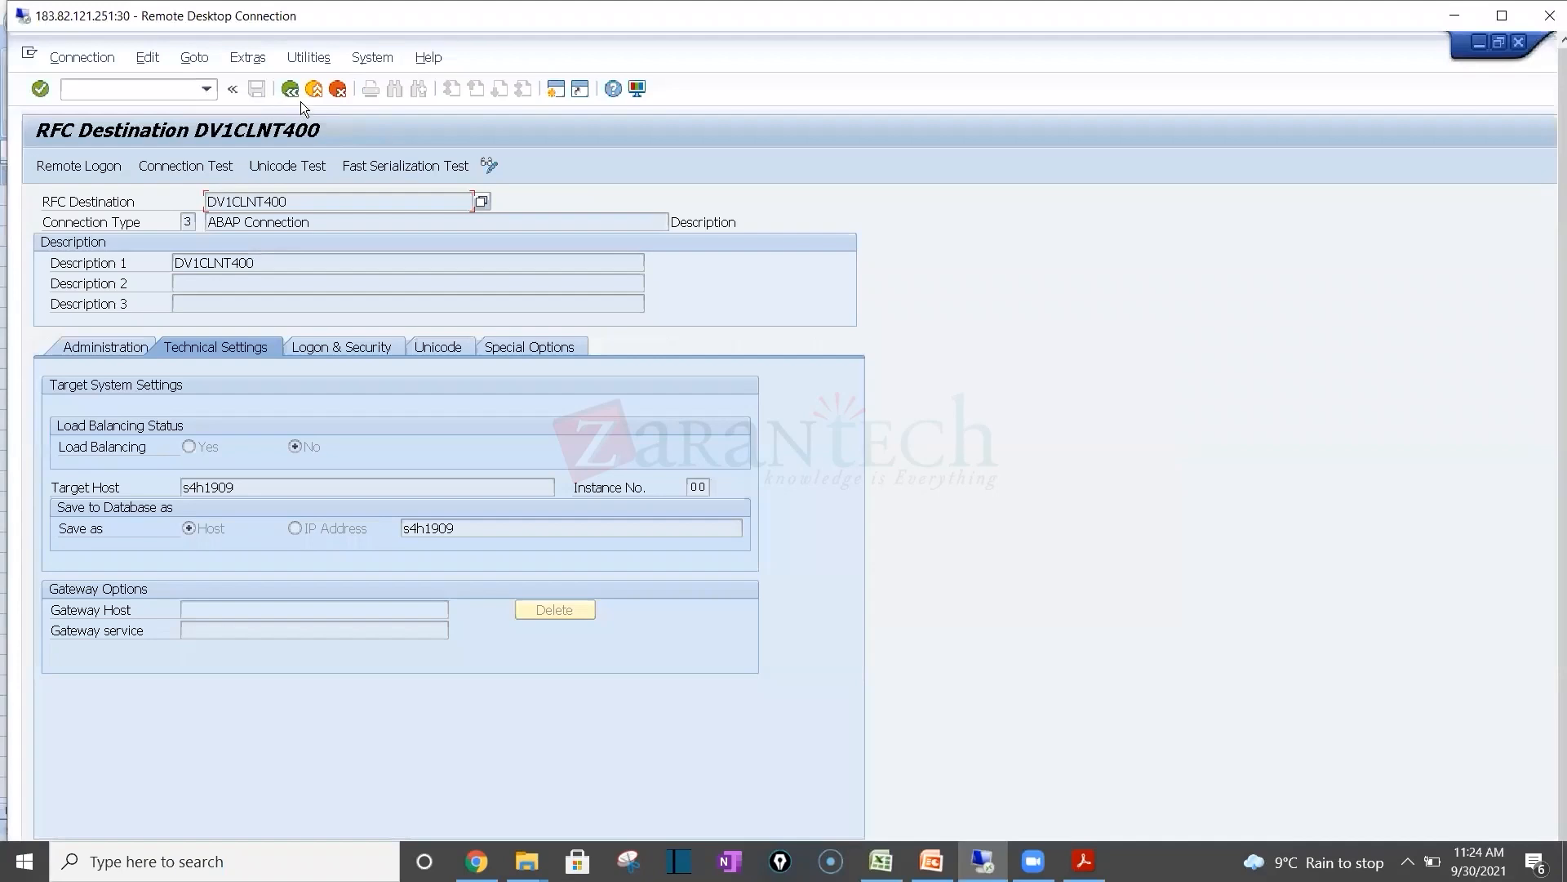
click(290, 90)
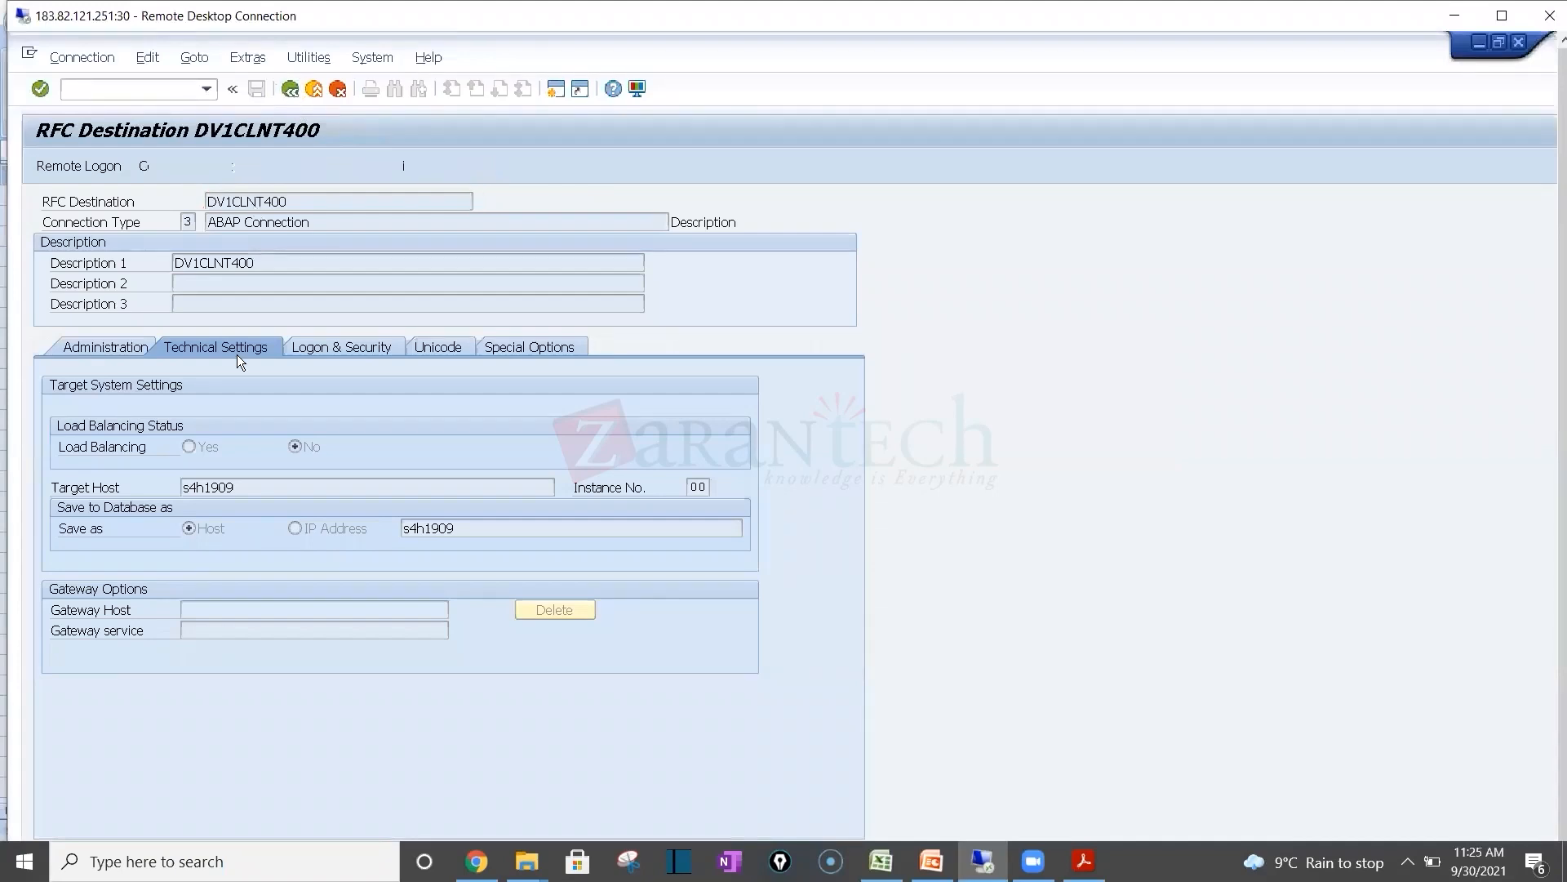
click(39, 385)
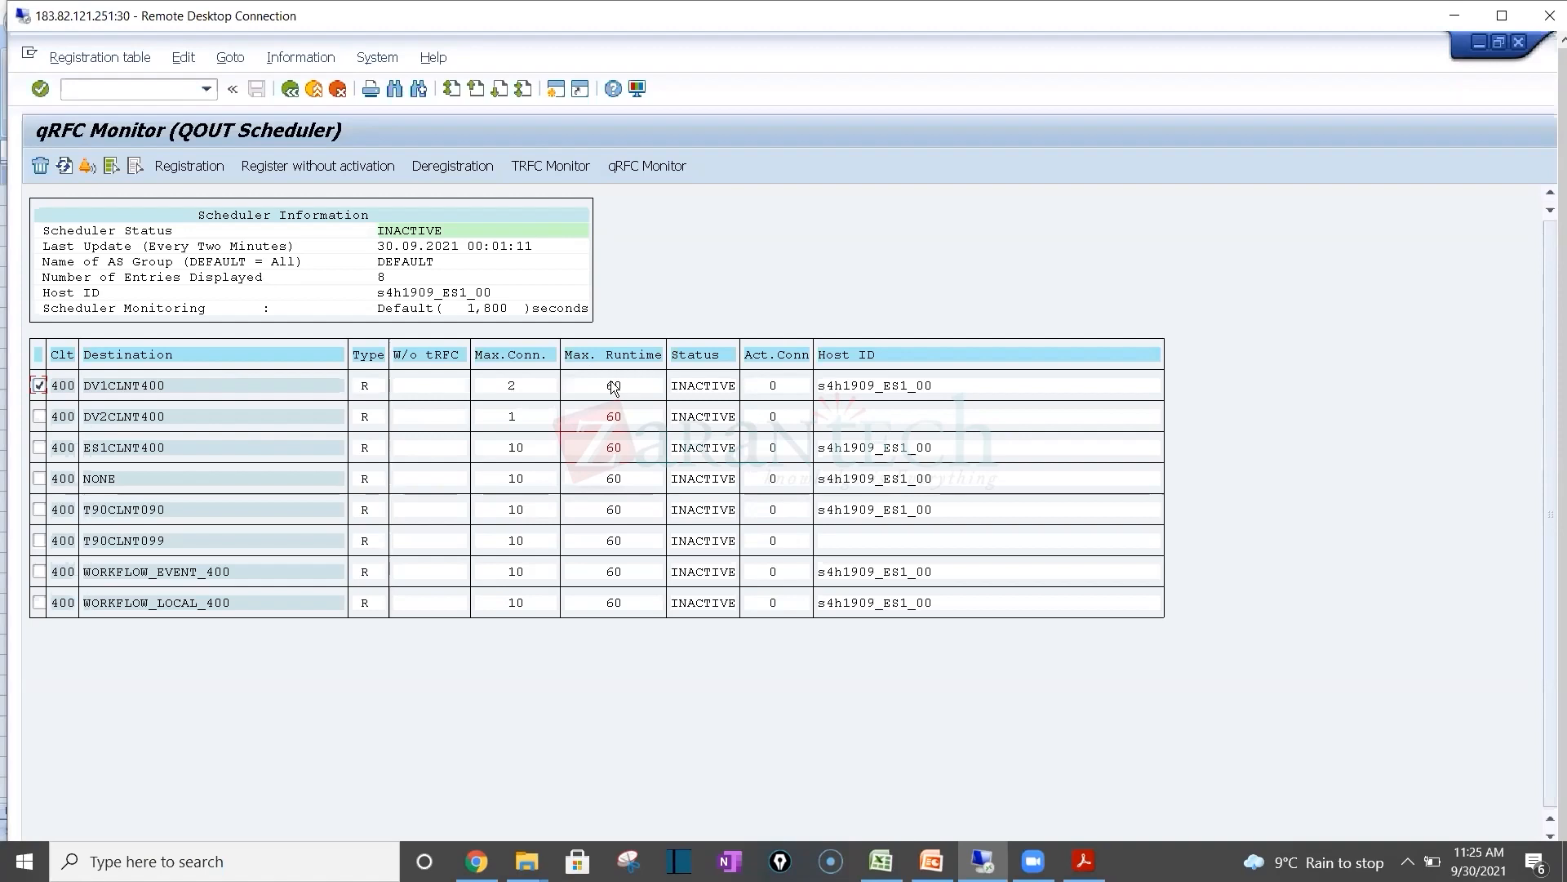
Step: Open the registration of destination DV1CLNT400 in the QOUT Scheduler, inspect its Max.Conn. setting and close it without saving
click(189, 165)
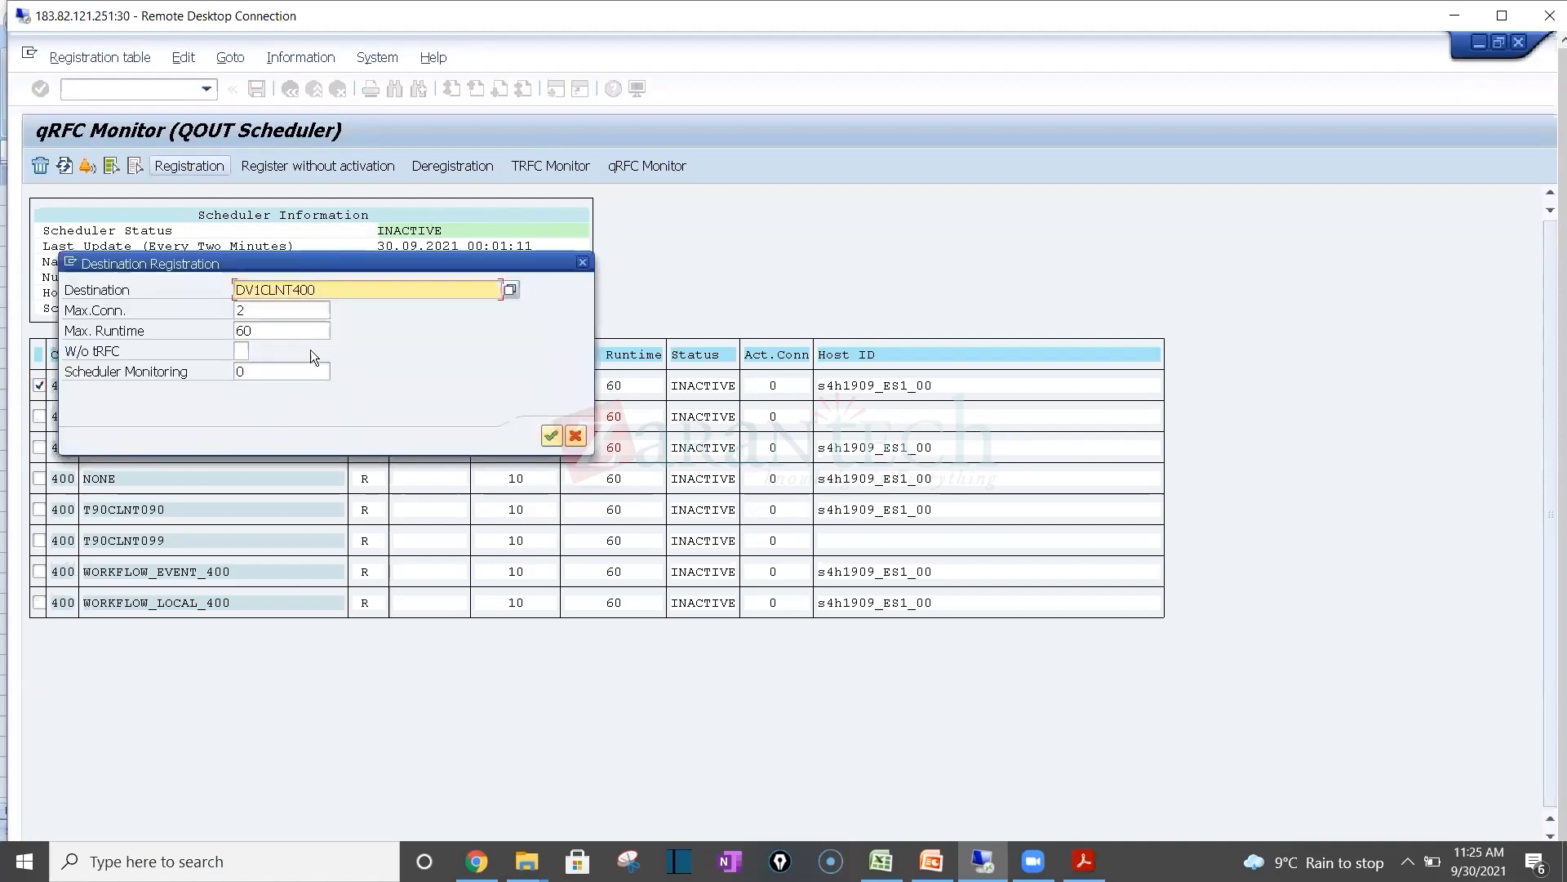
click(263, 303)
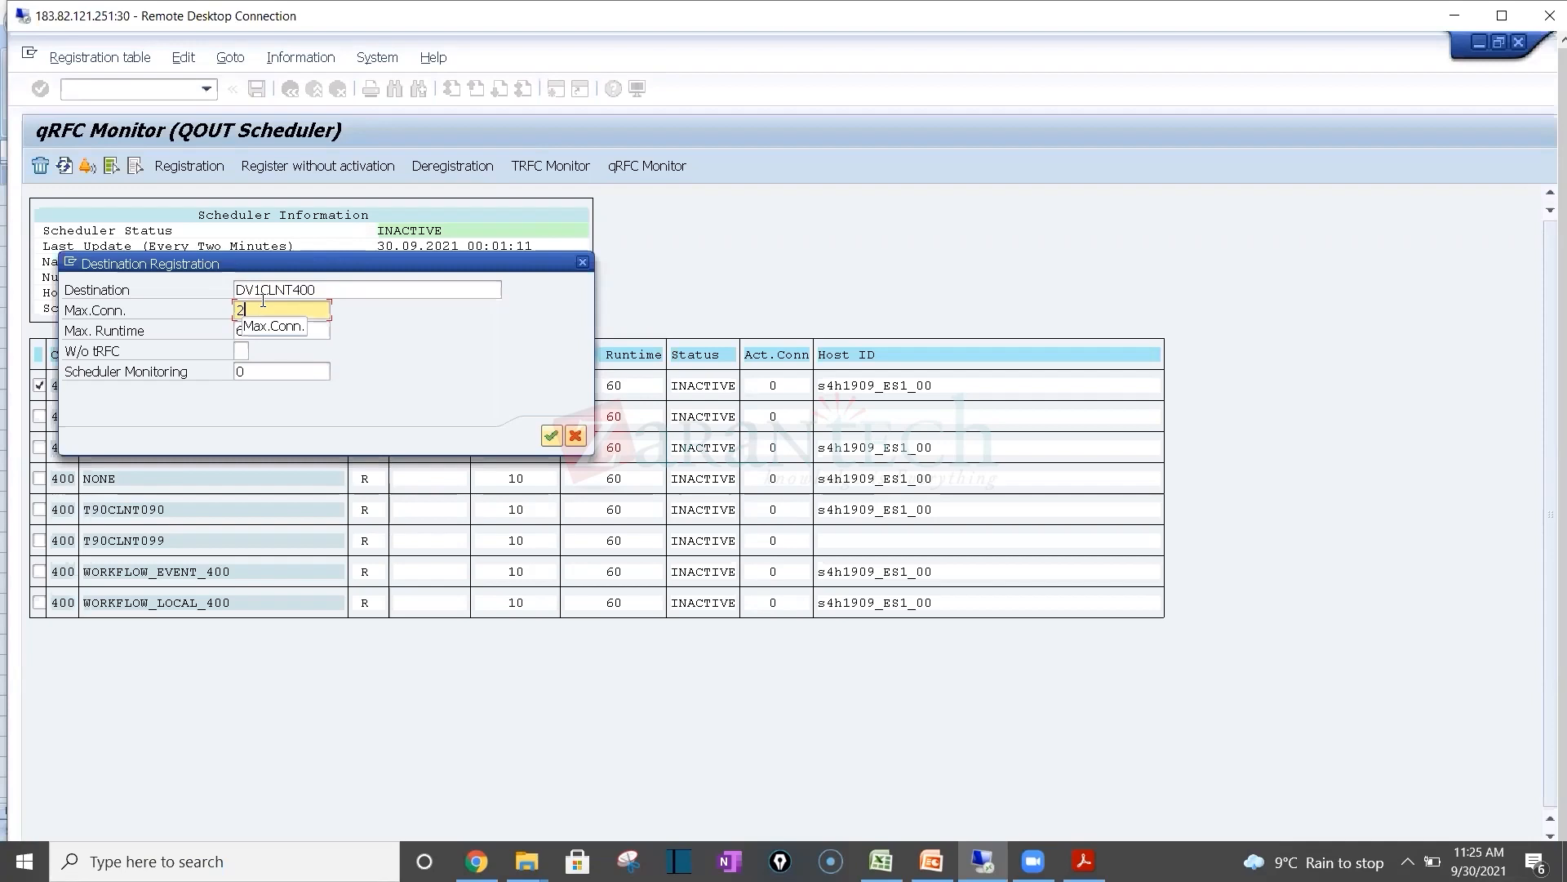
click(577, 435)
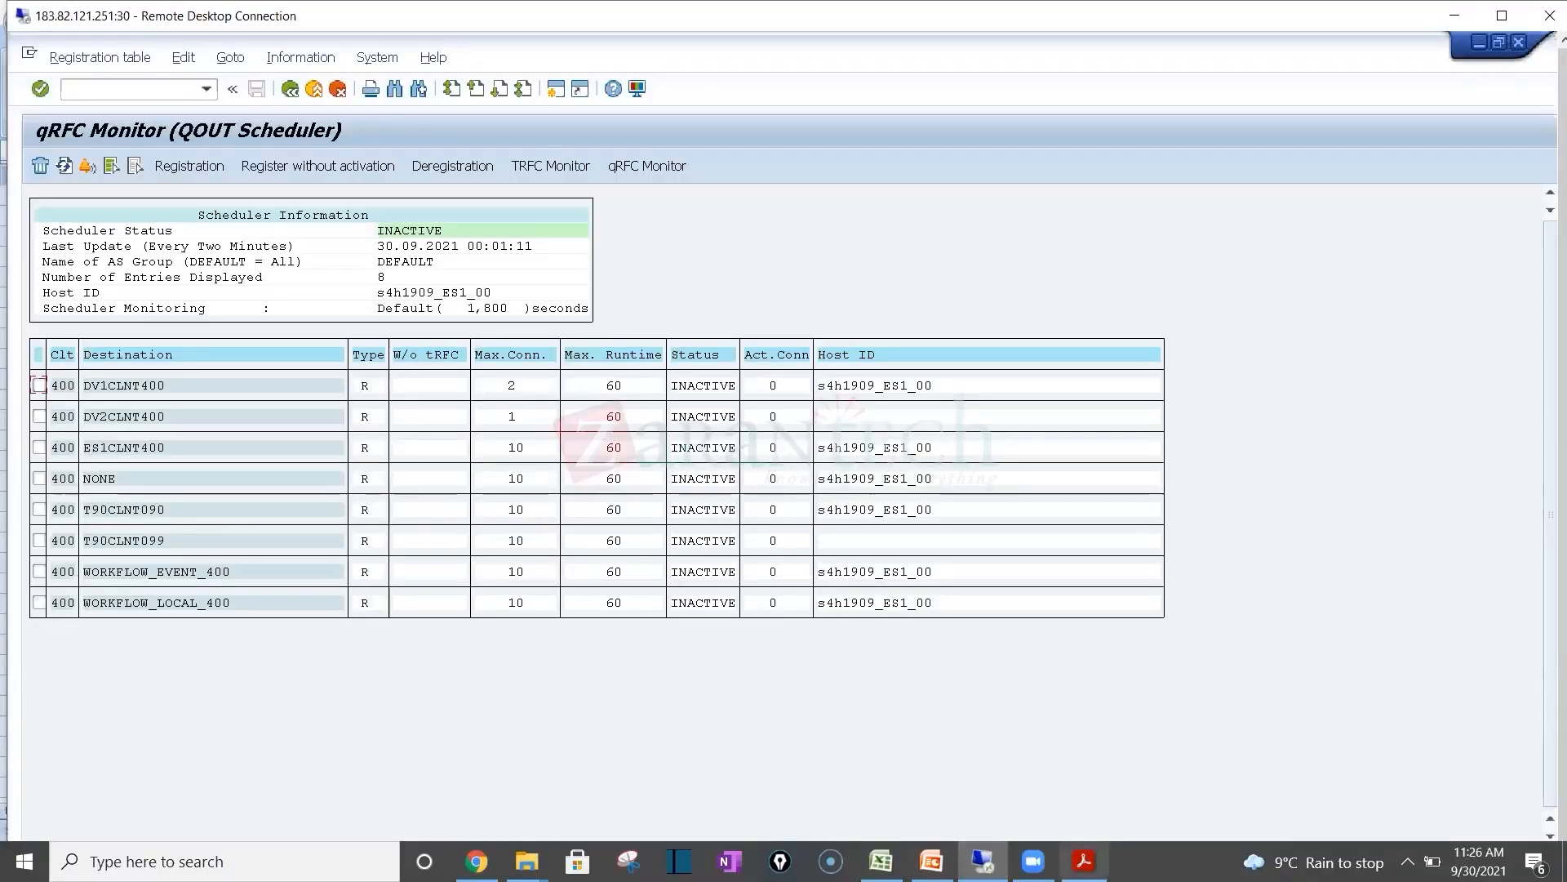
Step: Compare the SMQS parameter table in the administration guide with the registration settings of DV1CLNT400, leaving the registration unchanged
click(1084, 861)
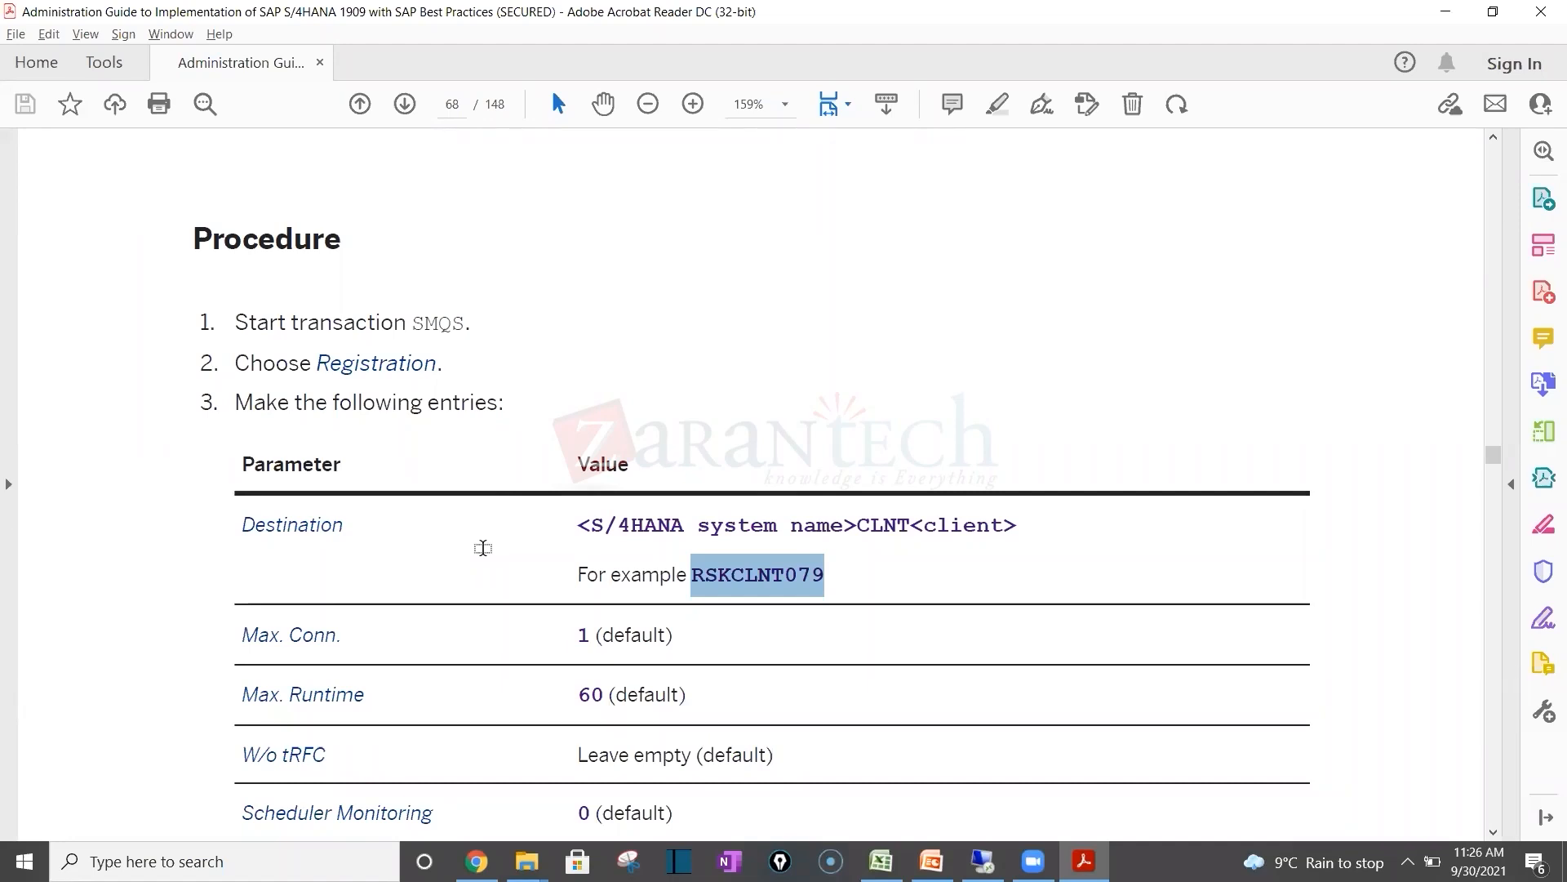
key(alt+Tab)
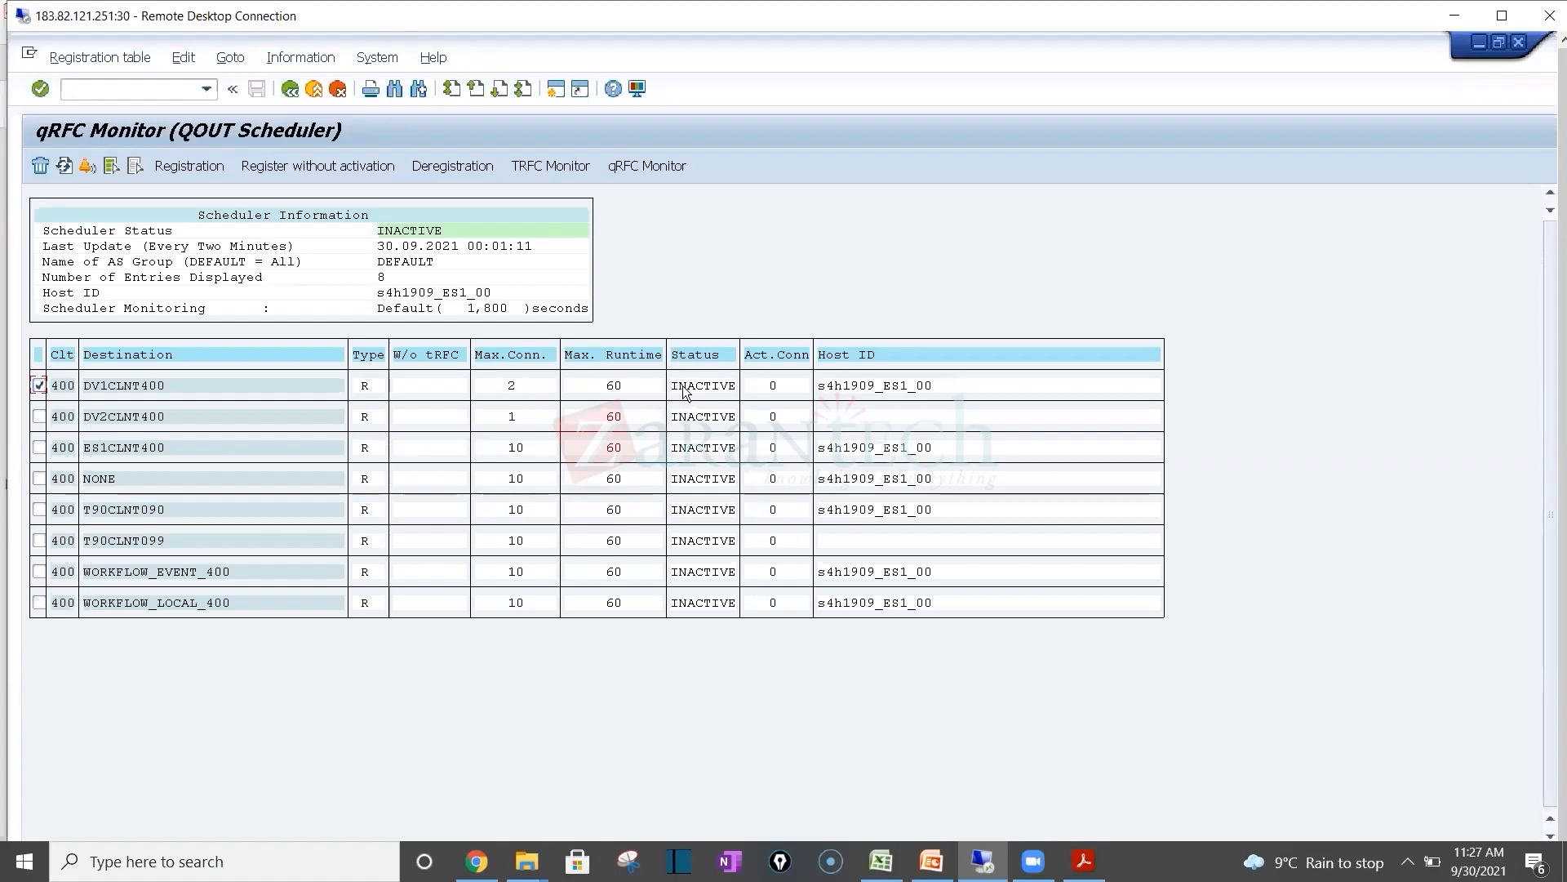
click(200, 164)
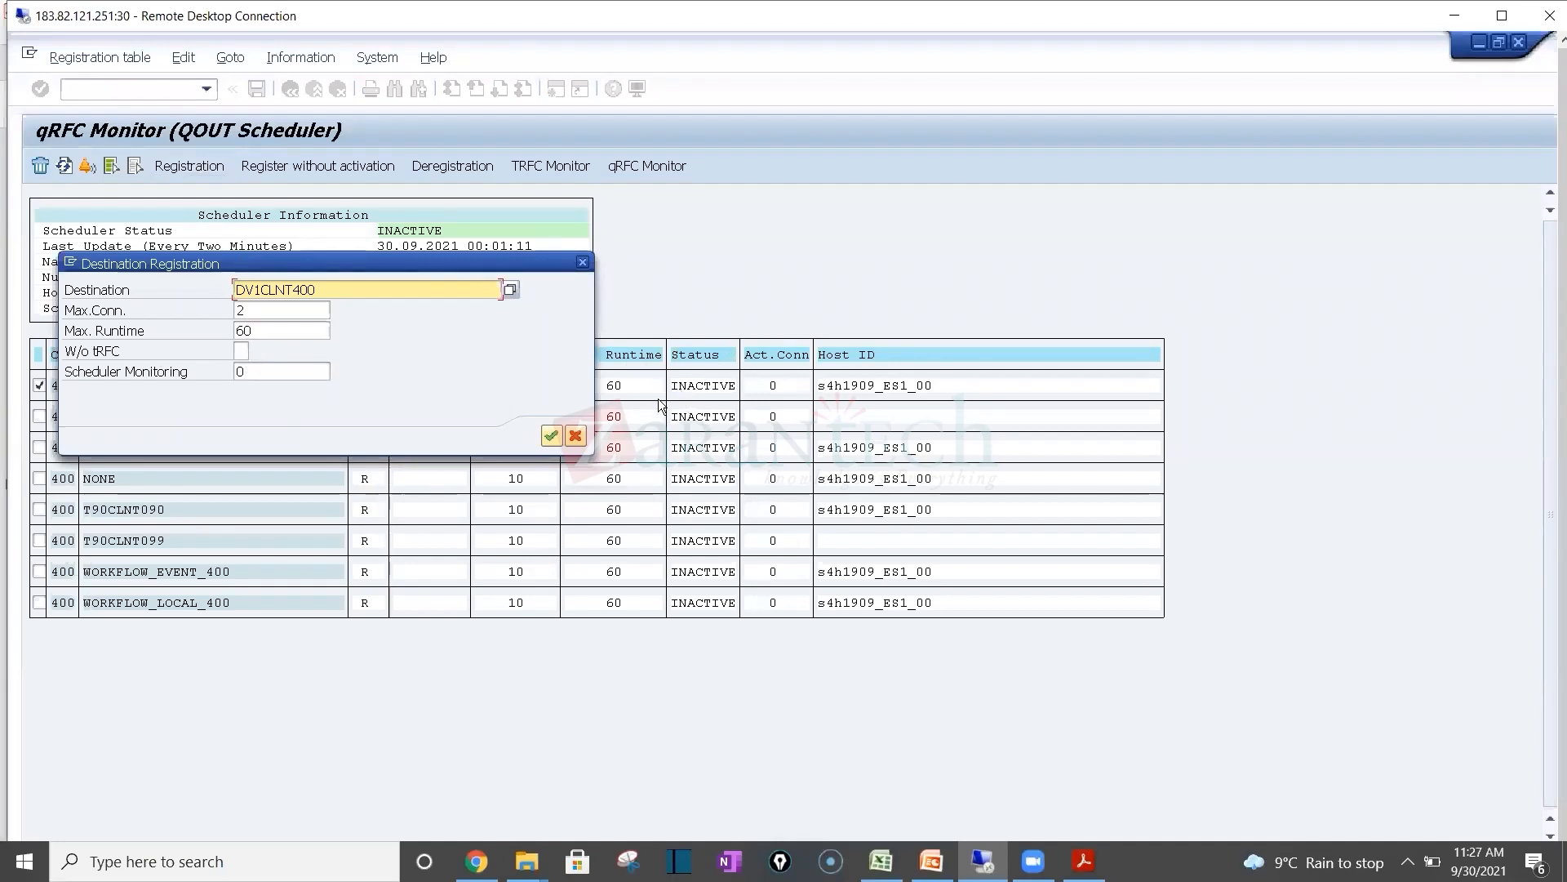
click(578, 435)
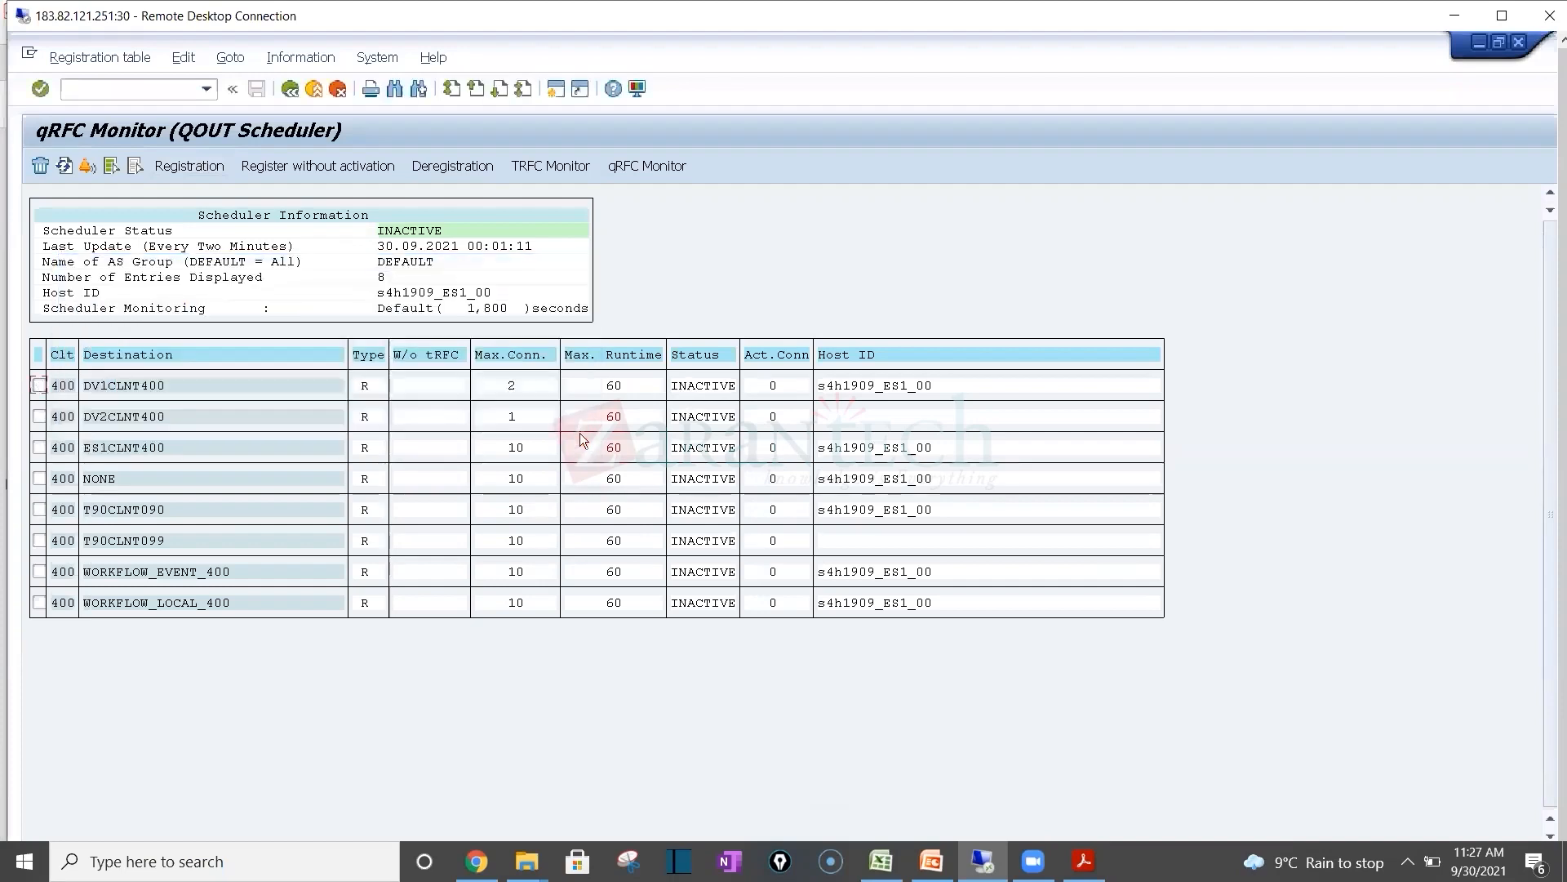
Step: Return to the IMG and read the Set Up QIN Scheduler documentation, reached through the Implementation Tool for System Connection documentation
click(289, 89)
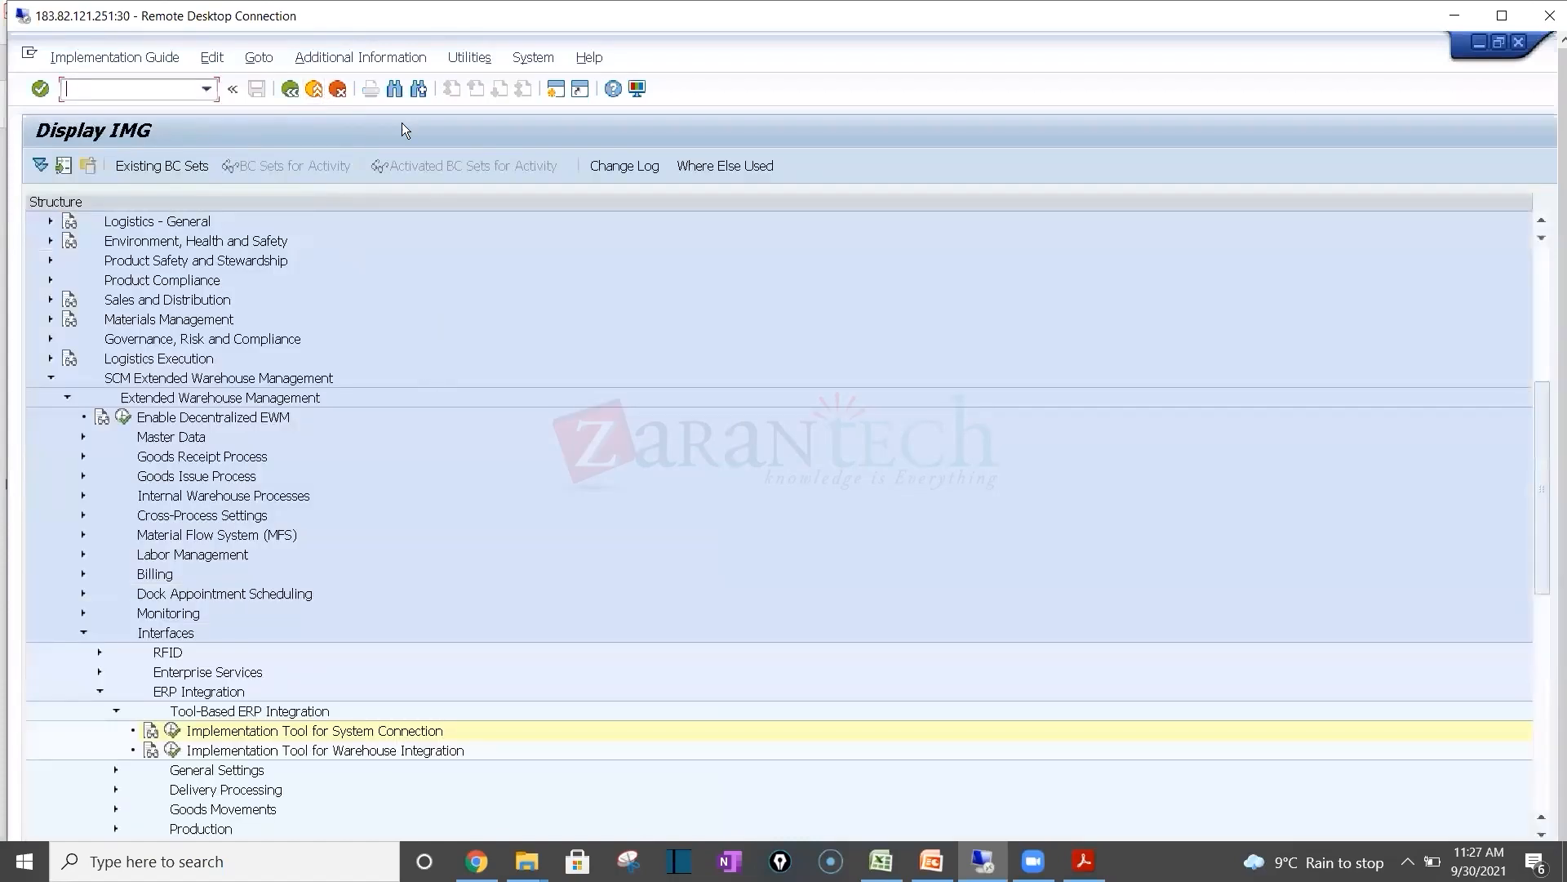
click(149, 733)
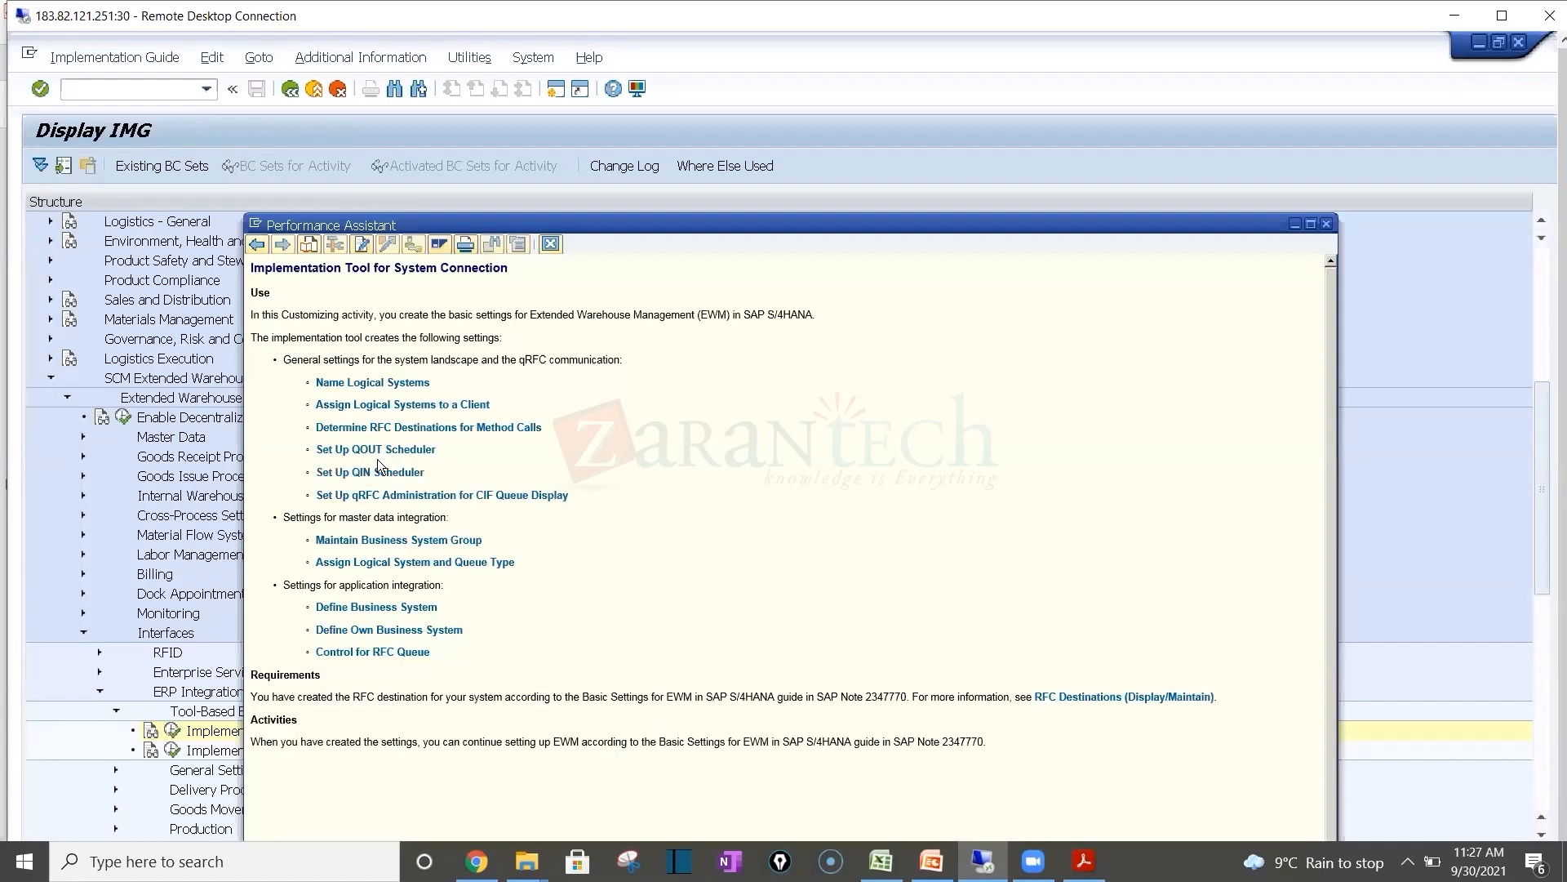
click(374, 474)
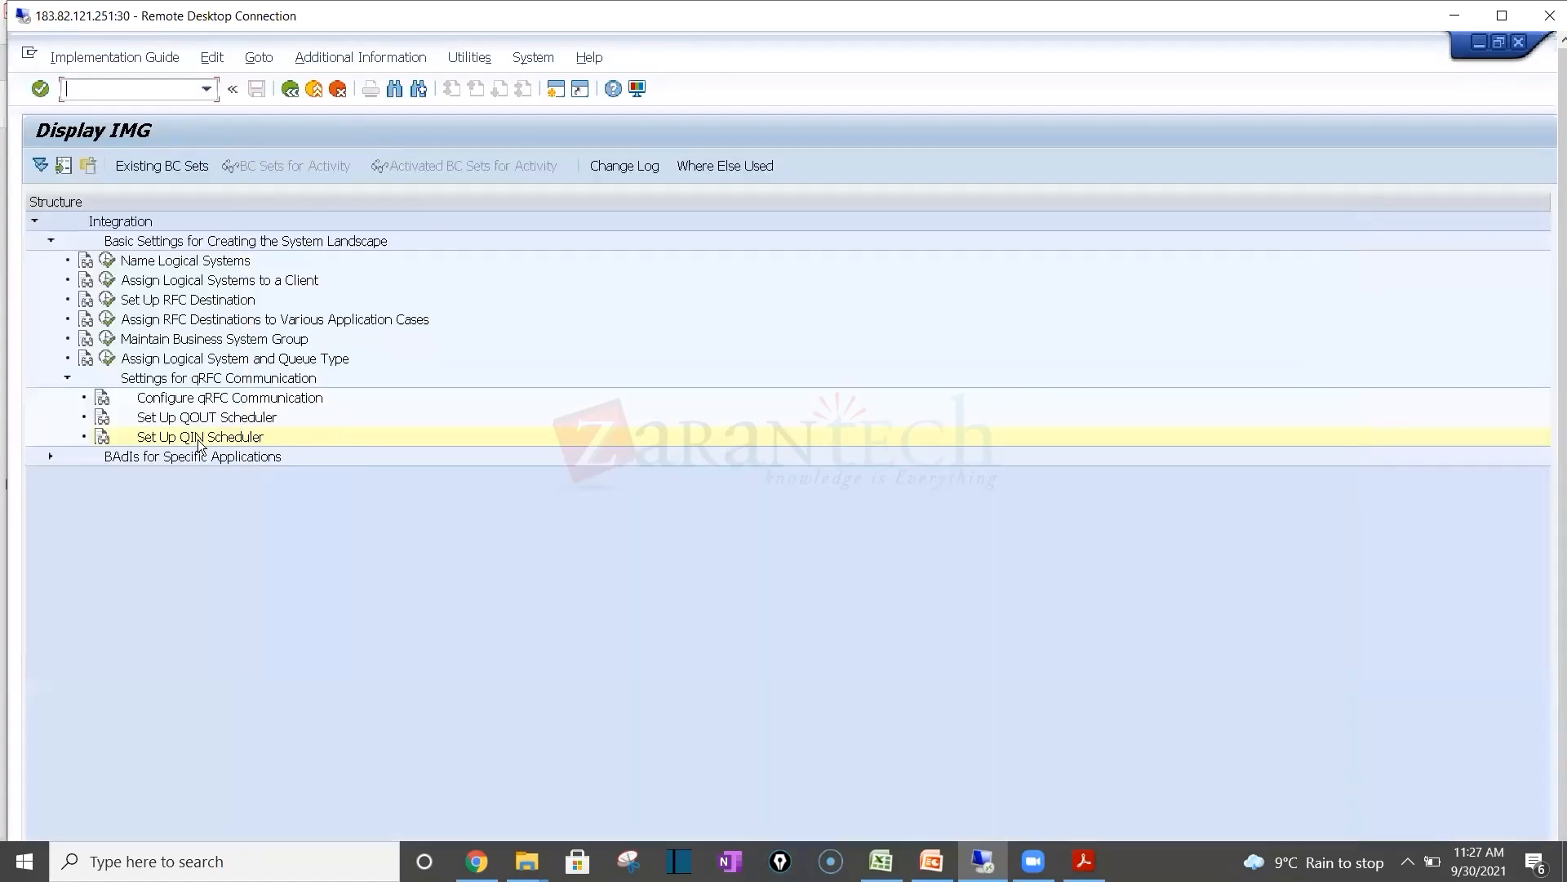
click(104, 439)
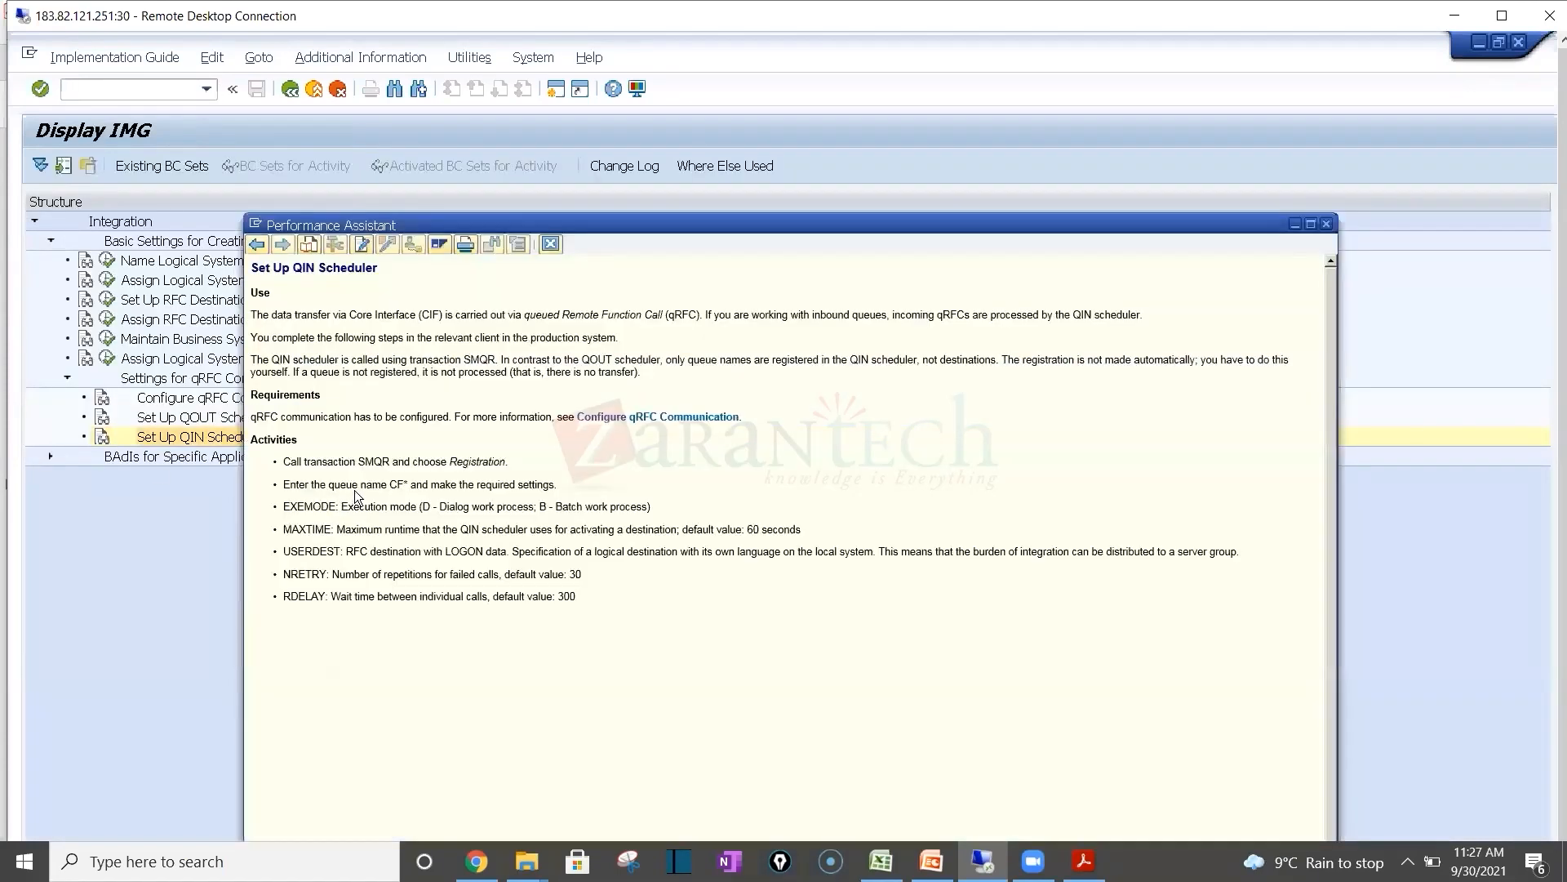
click(1325, 225)
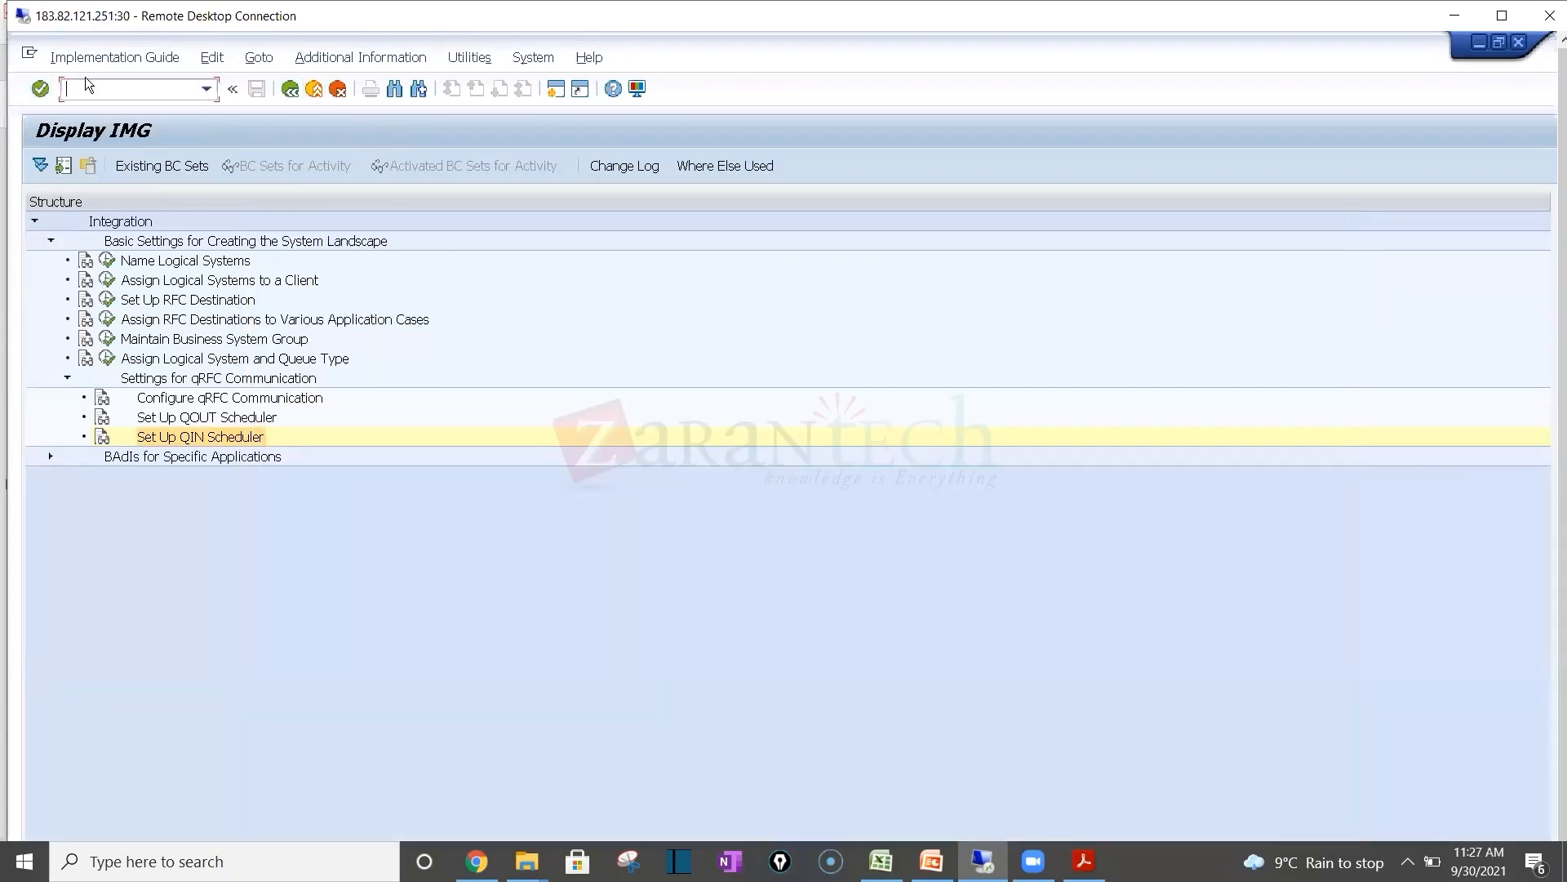
Step: Start transaction SMQR with /osmqr and view the inbound queue entries for DLW*, EWM*, DLV* and WM* in the QIN Scheduler
text(/osmqr)
key(Return)
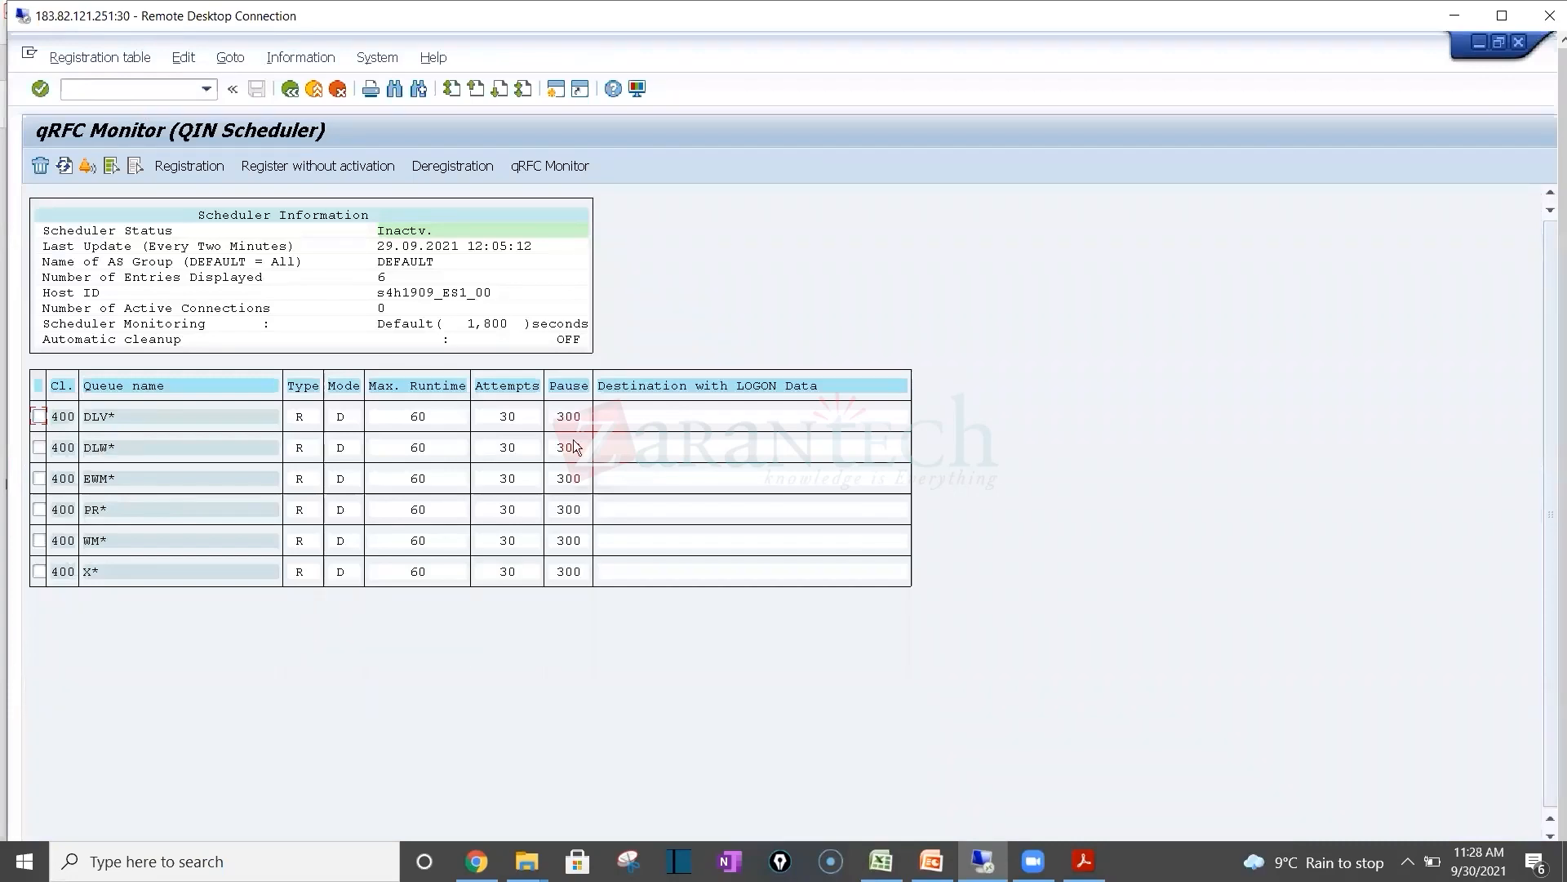
click(91, 451)
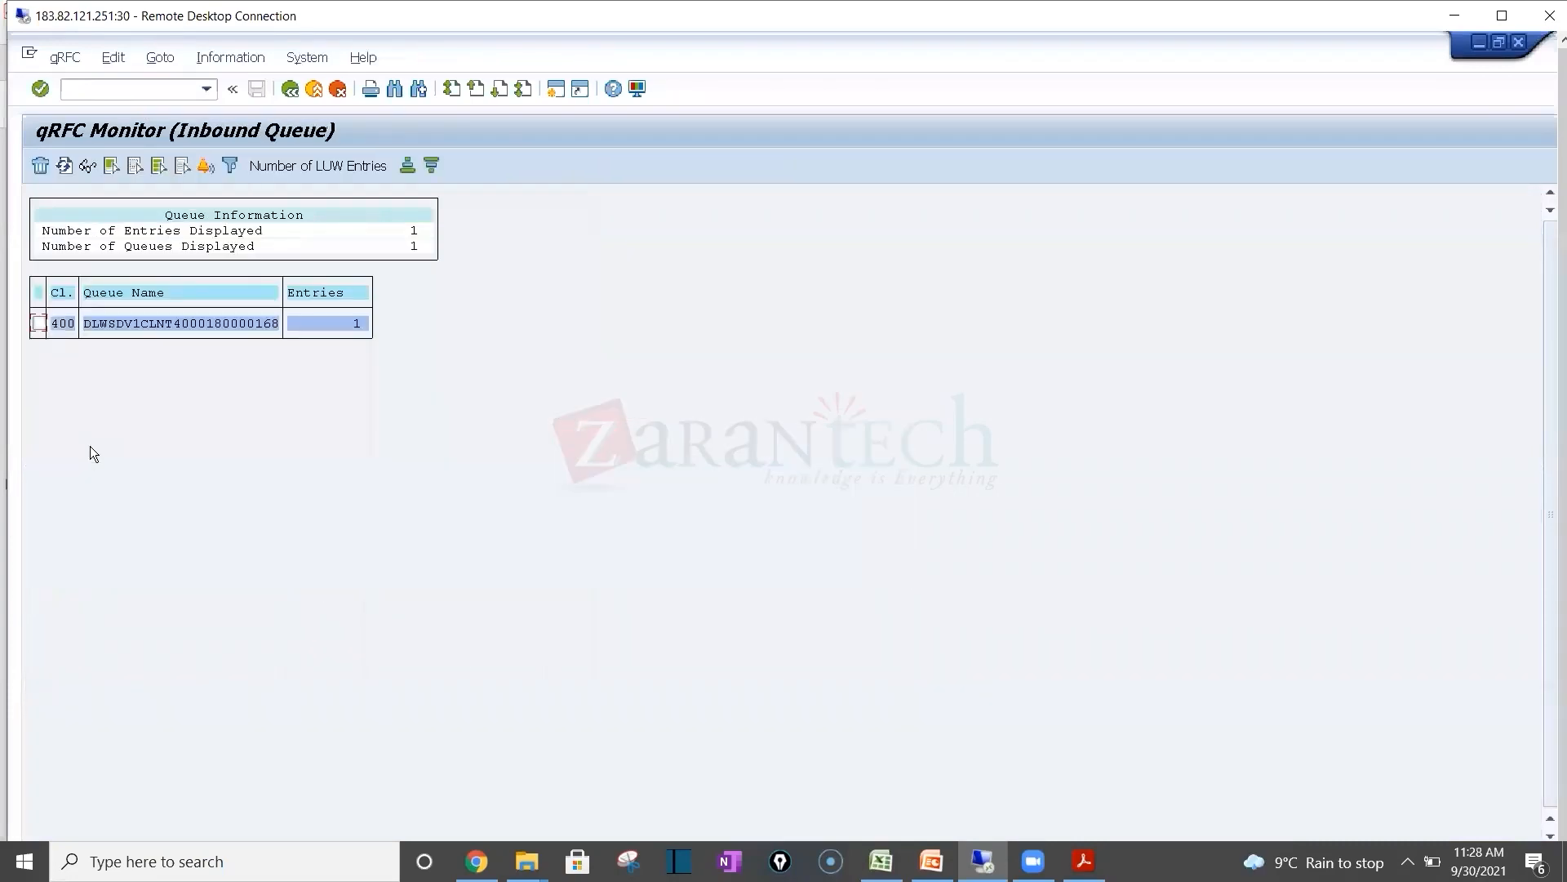
click(290, 88)
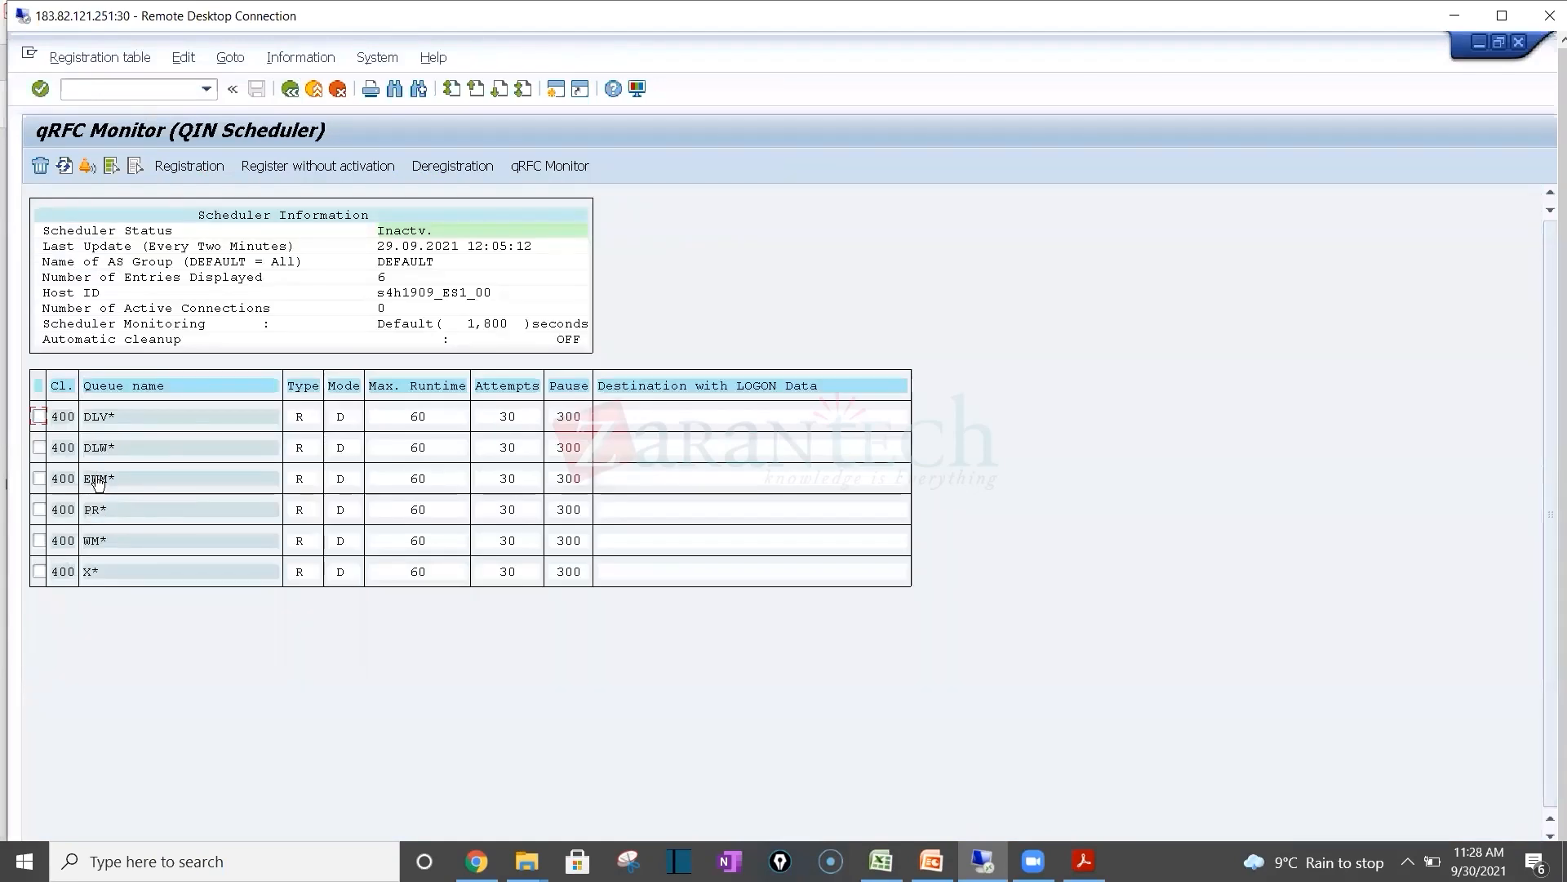
click(98, 480)
click(292, 94)
click(90, 420)
click(292, 91)
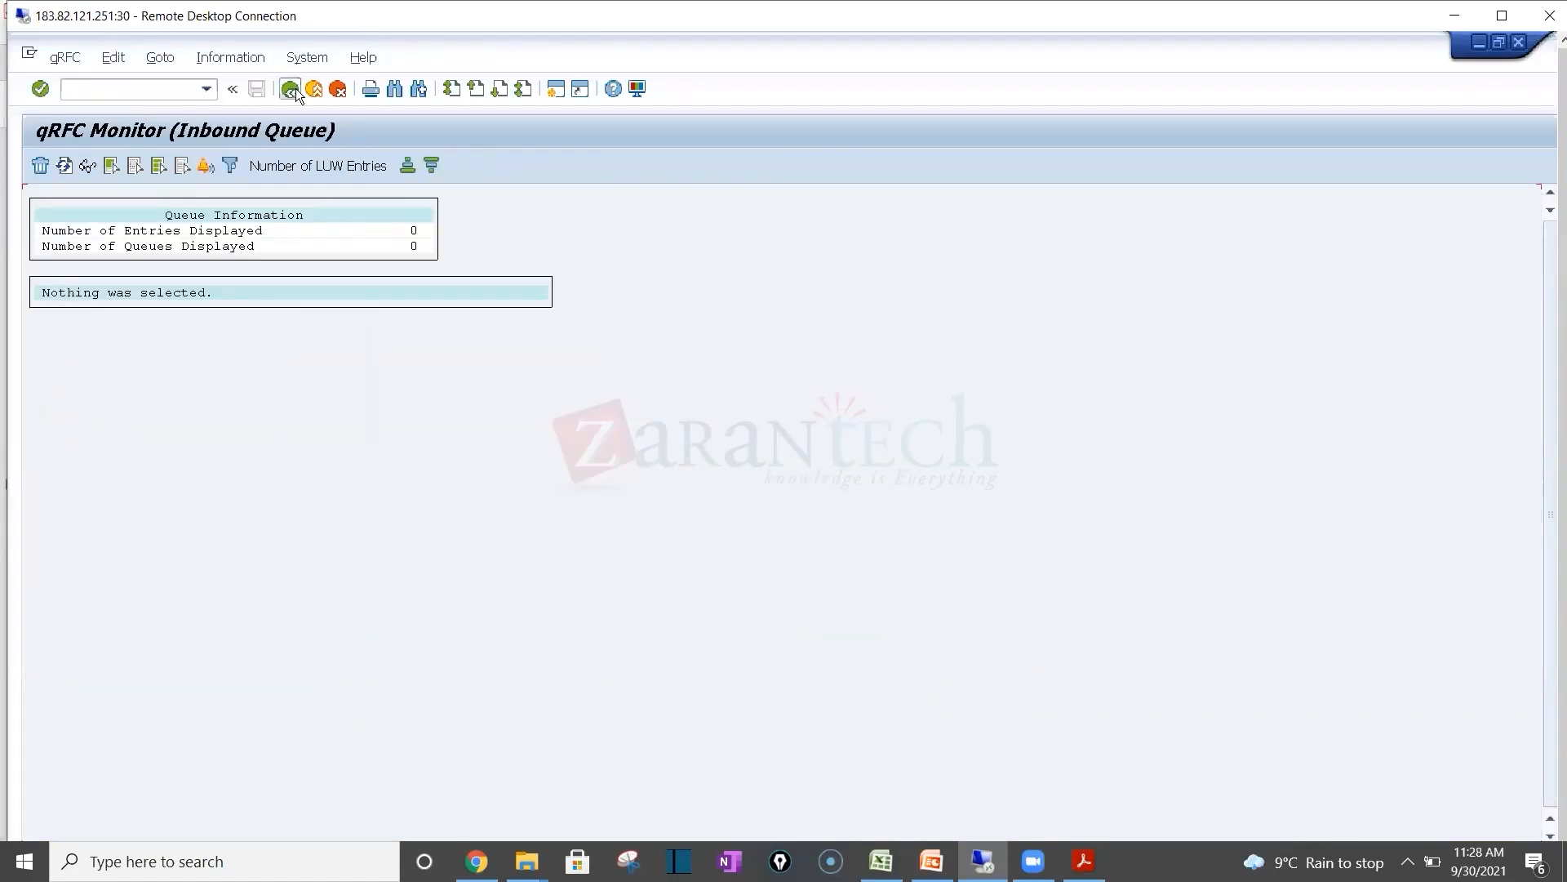
click(89, 540)
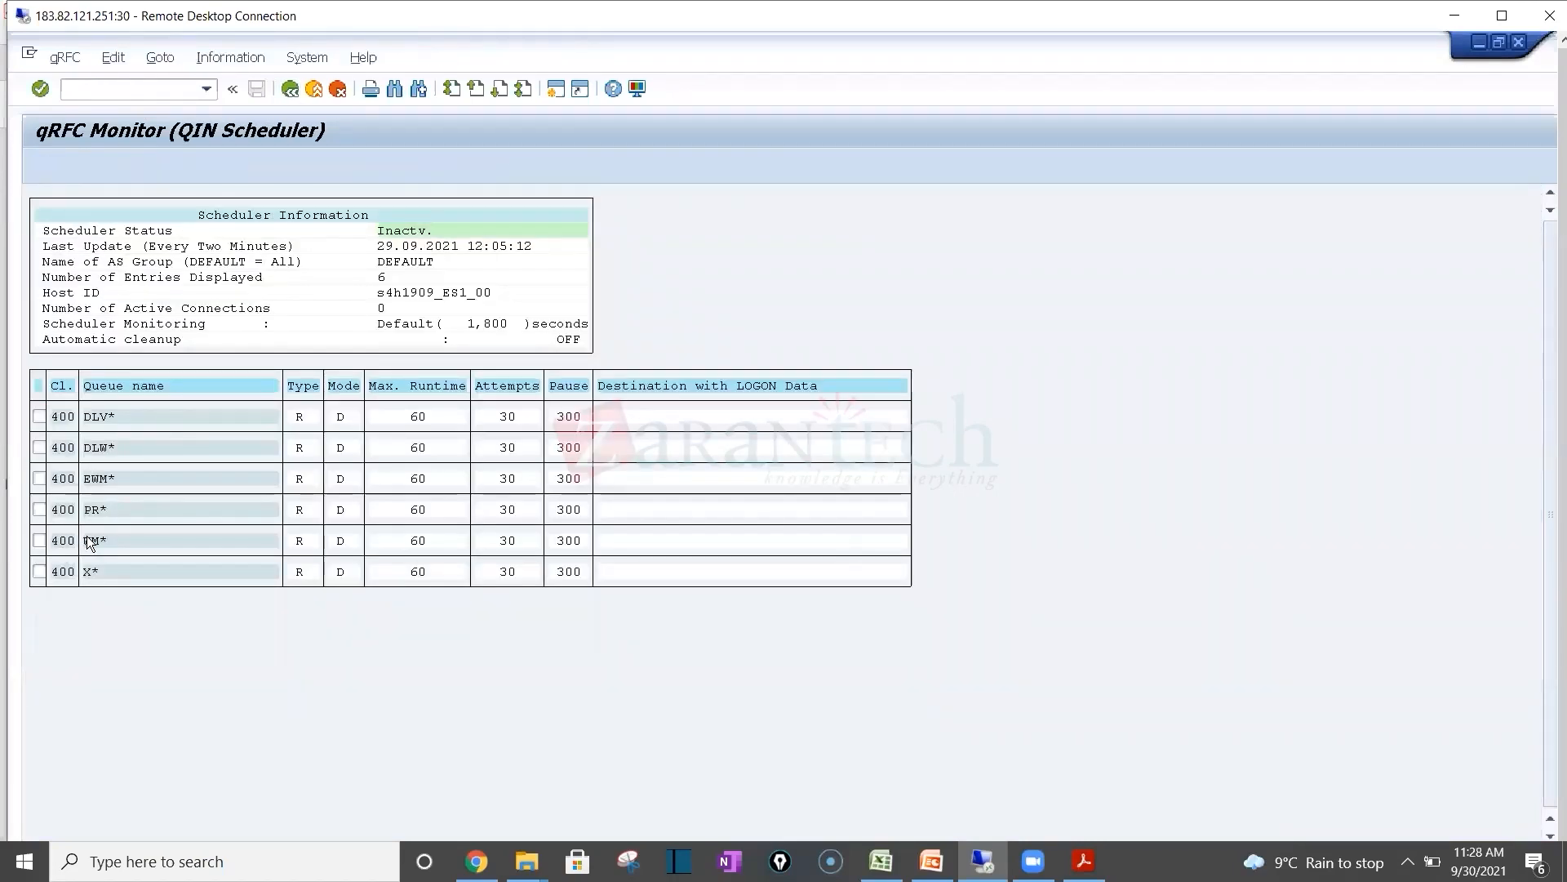
click(291, 90)
Step: Review the runtime, attempts and pause settings in the DLV* queue registration, close it without saving and return to the IMG
click(39, 416)
click(189, 166)
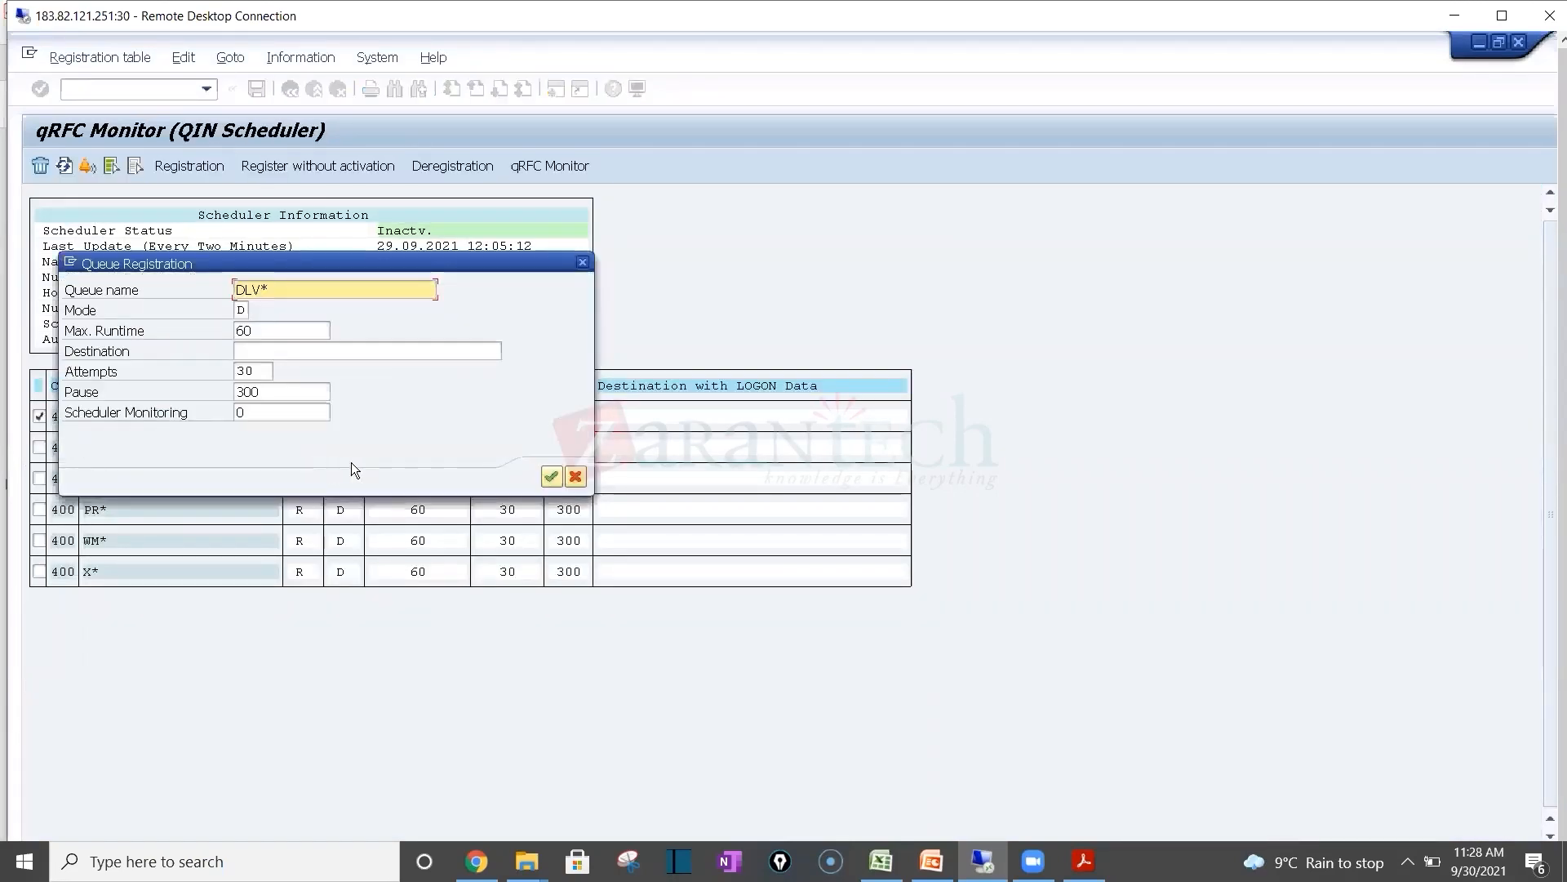
click(269, 327)
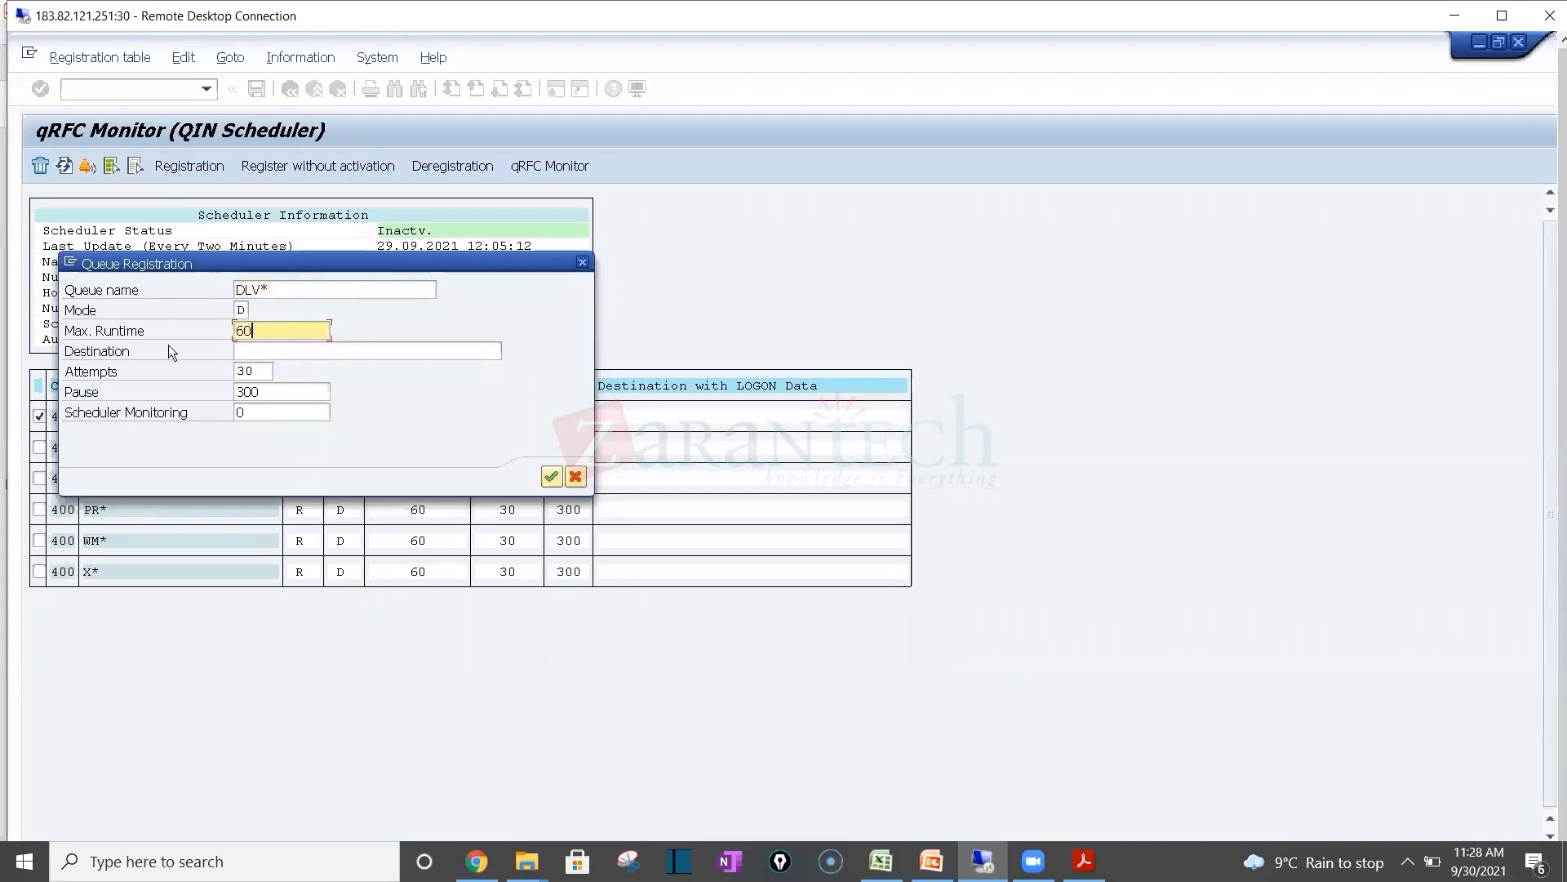
click(266, 370)
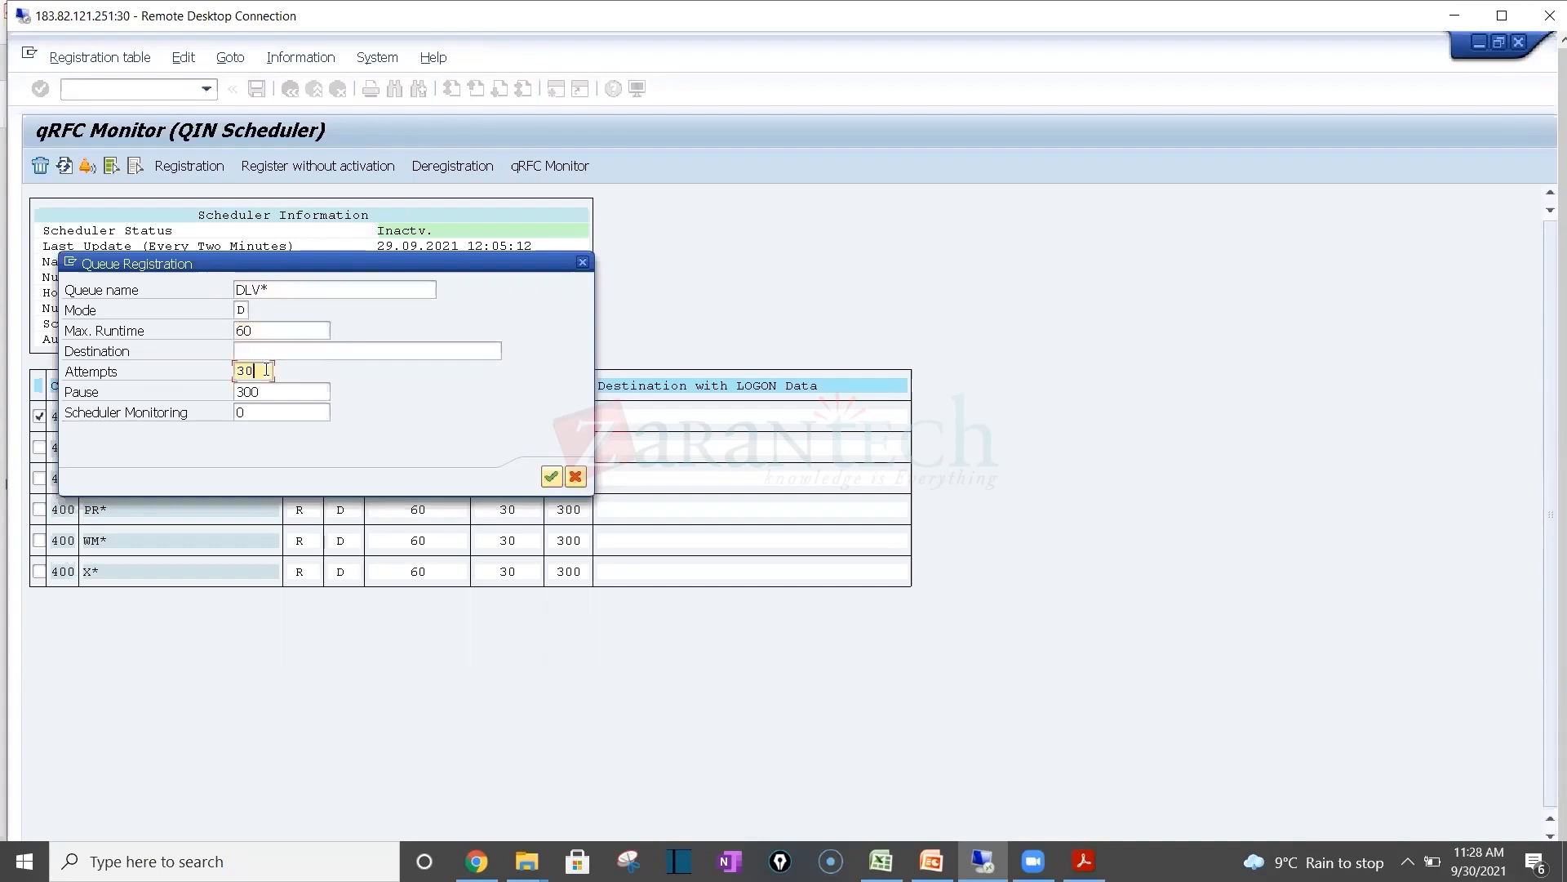
click(322, 393)
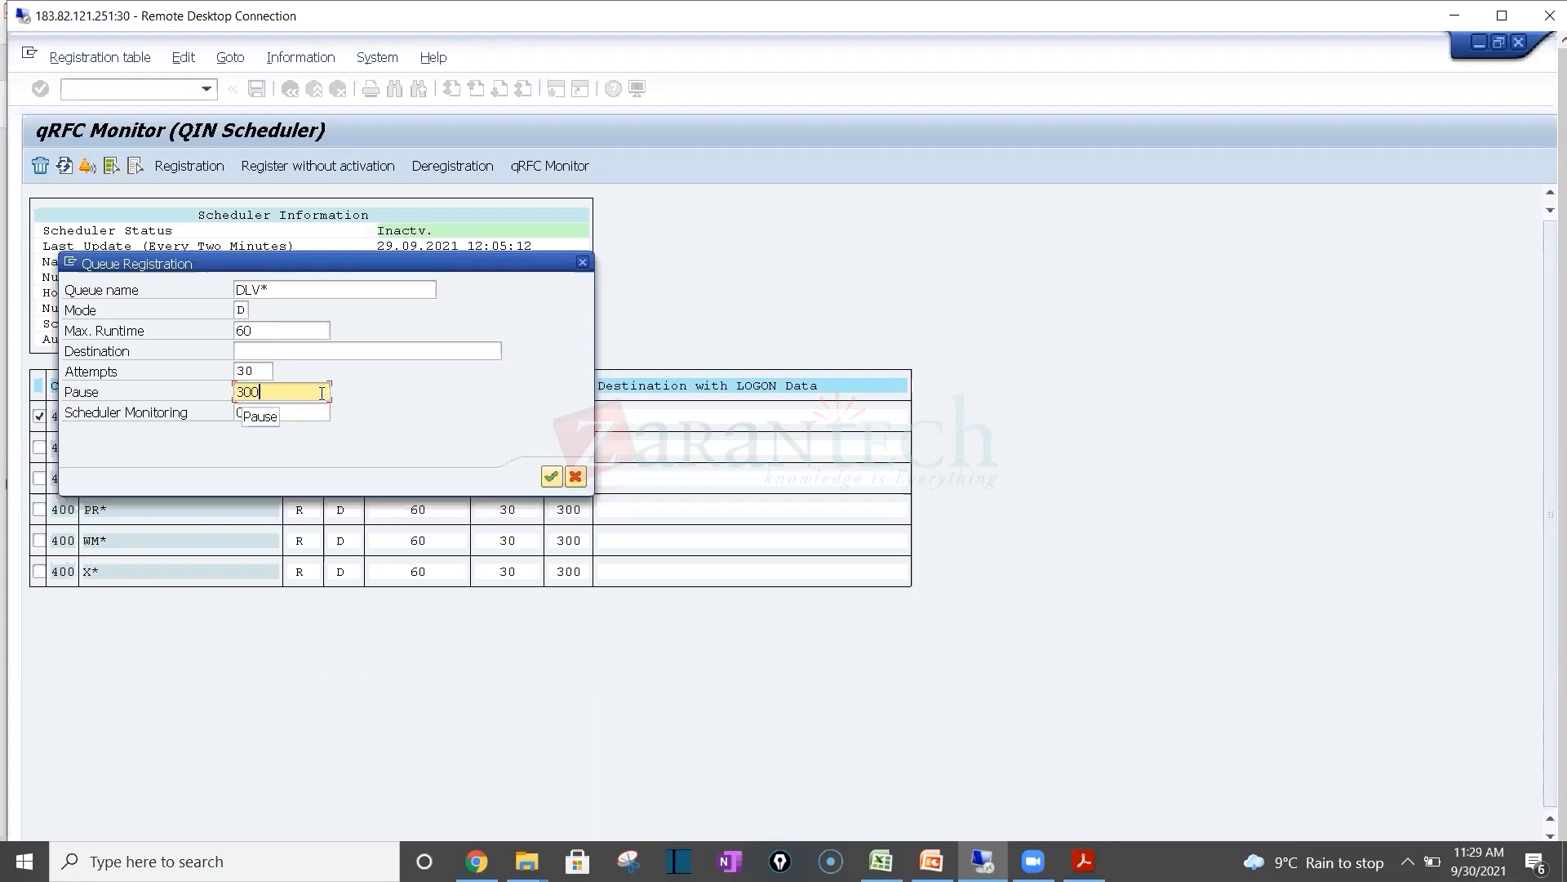
click(263, 369)
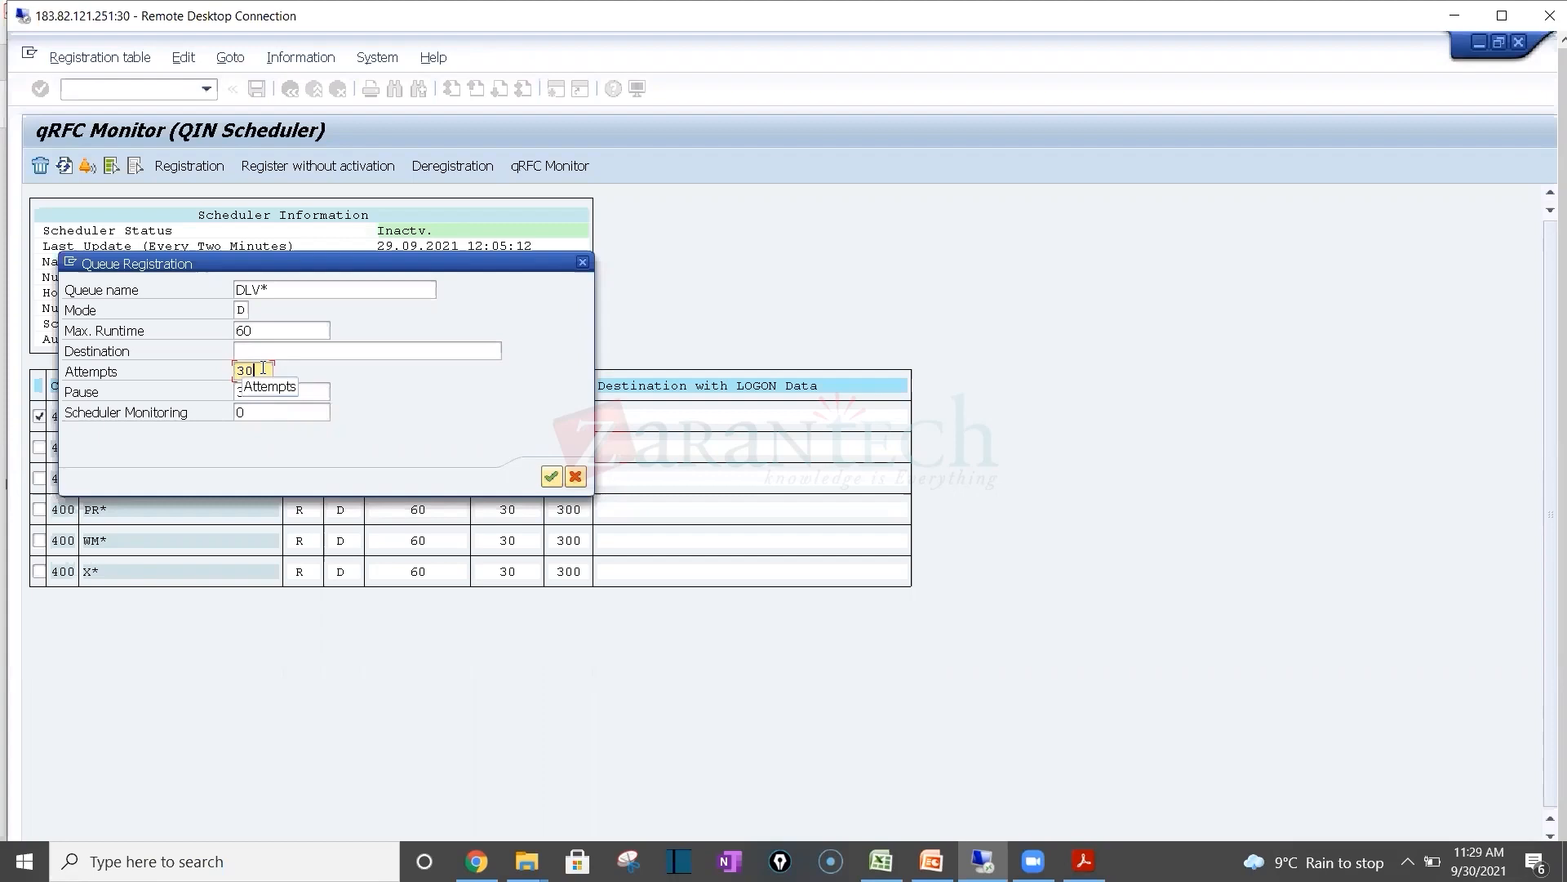
click(302, 392)
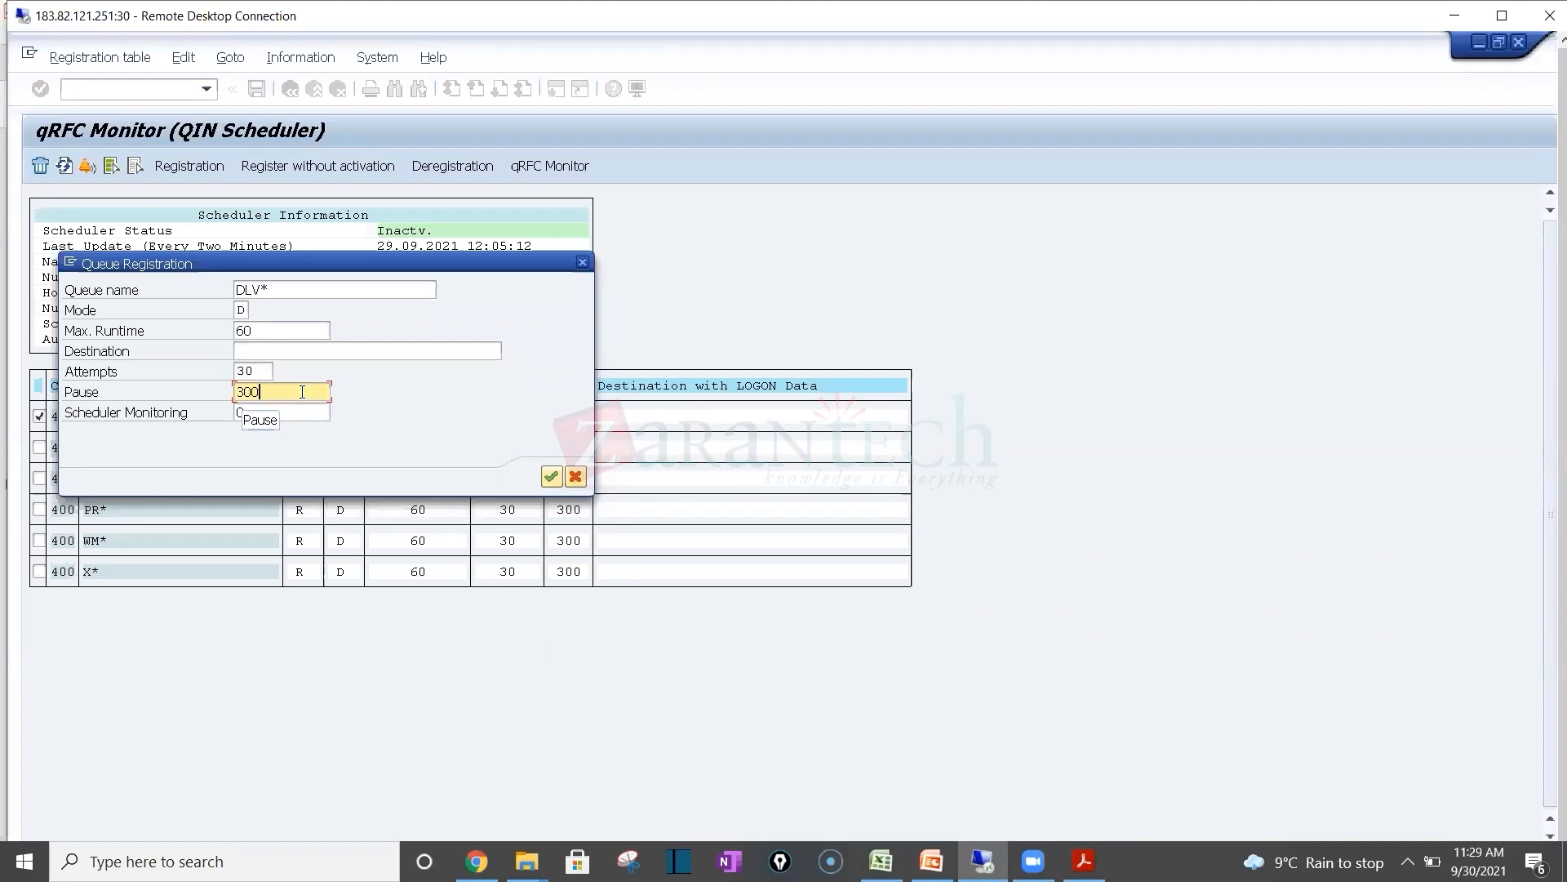
click(259, 369)
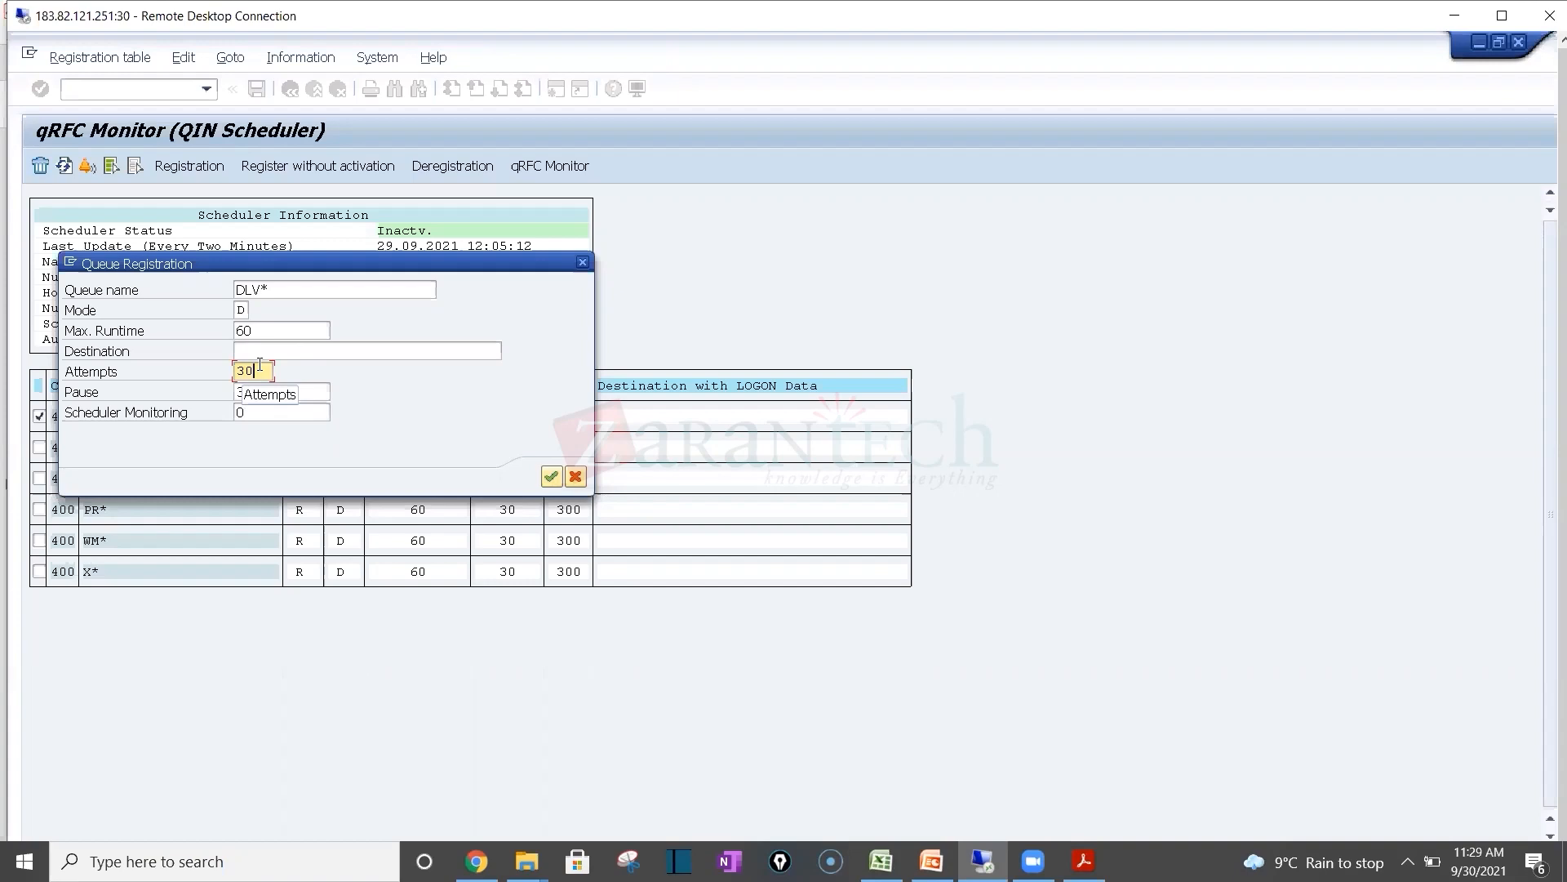
click(321, 393)
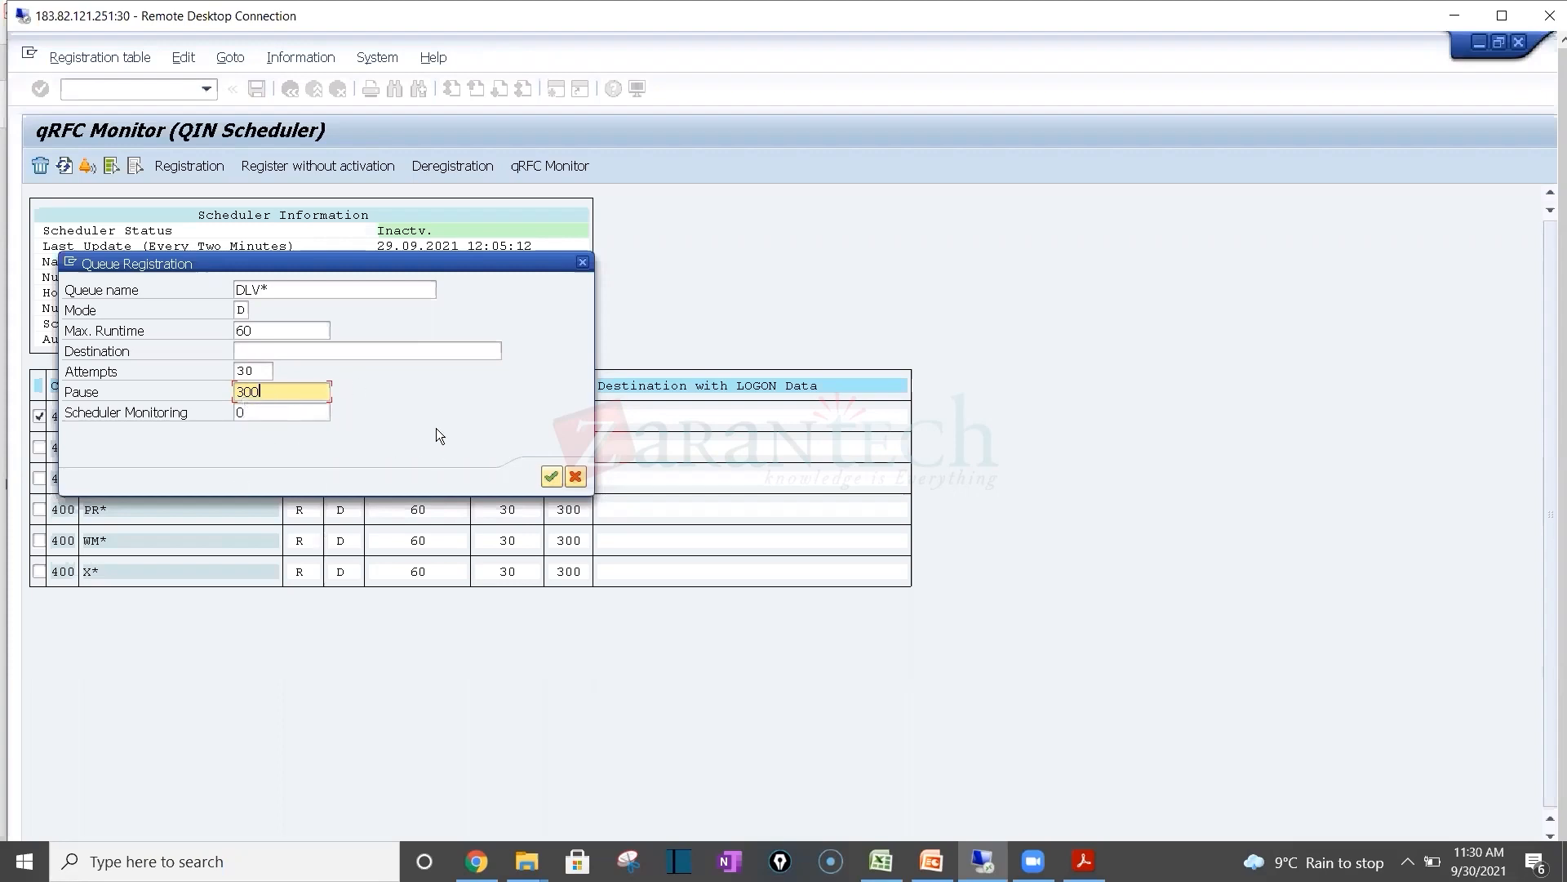
click(575, 477)
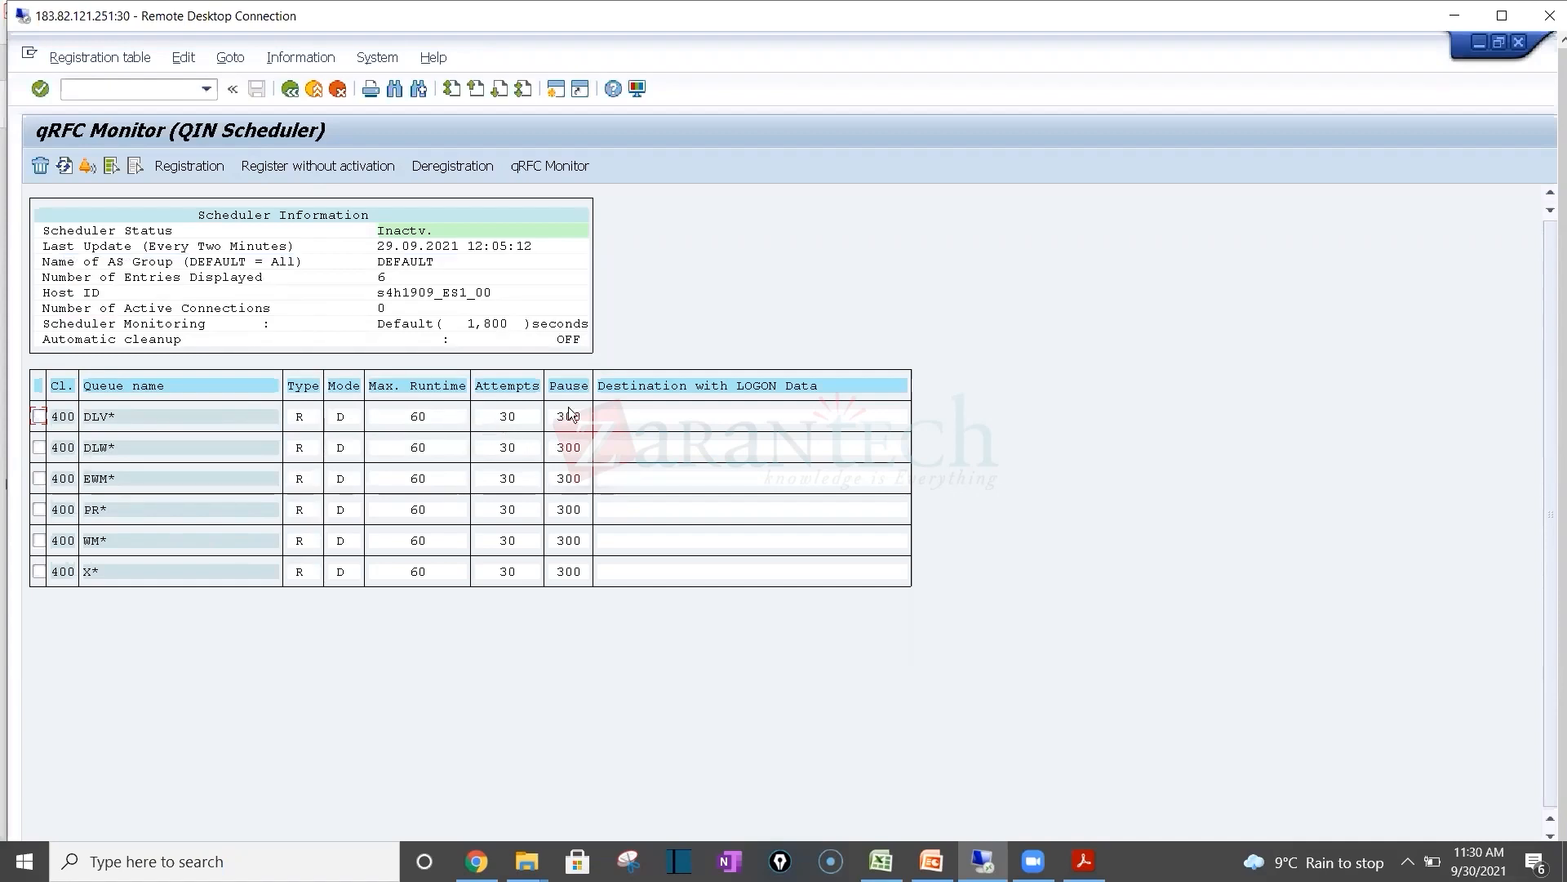
click(289, 90)
click(309, 92)
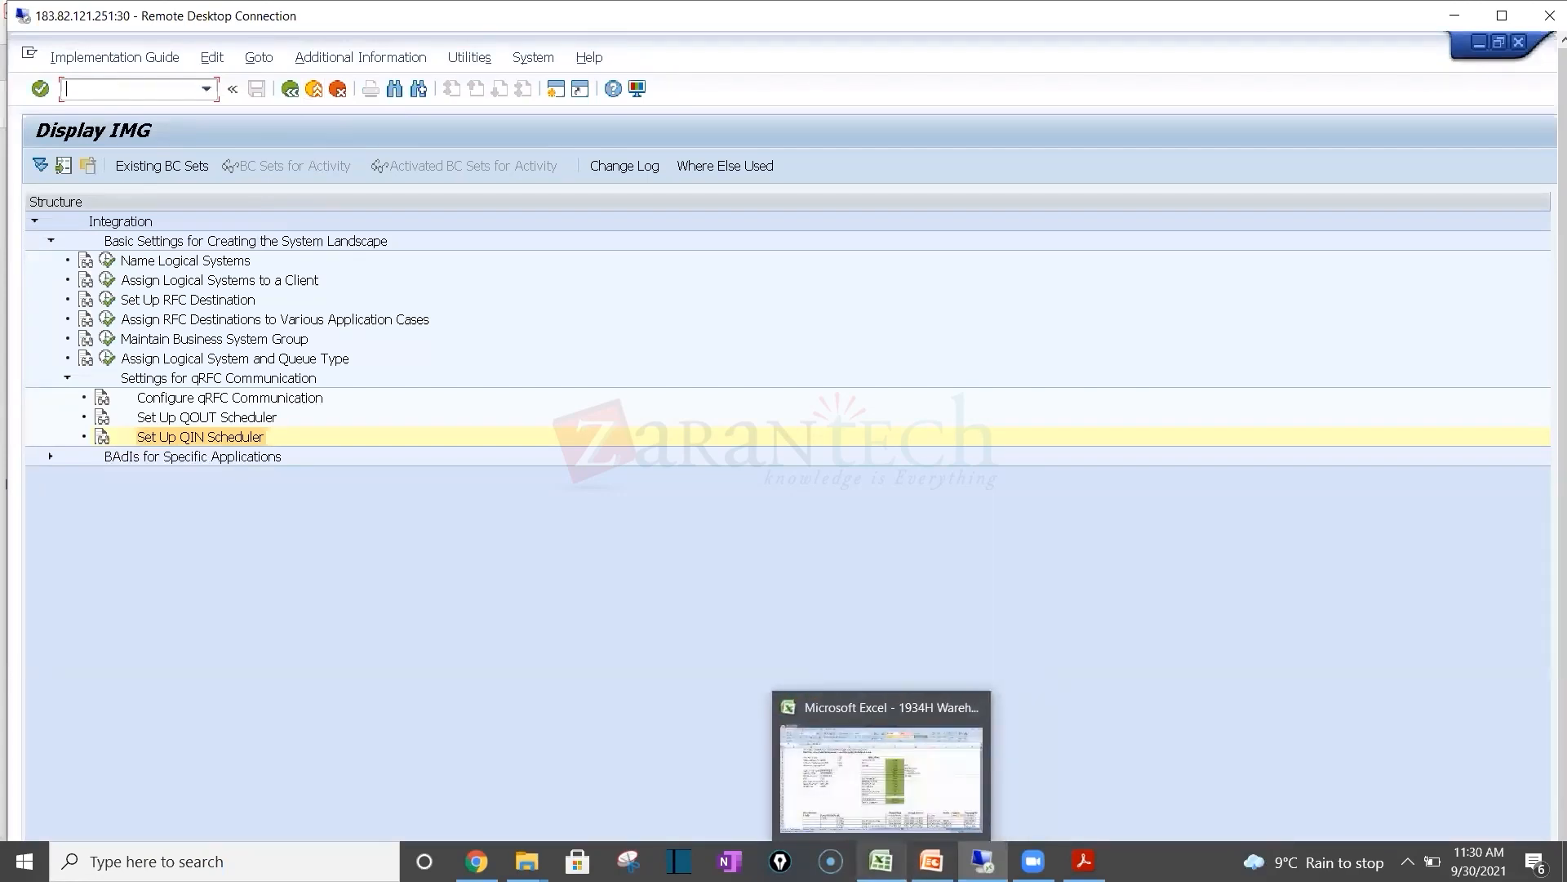
Step: Switch to the administration guide in Acrobat Reader and look back from the SMQS registration procedure to section 3.5.1.4.1, Defining RFC Destination
click(1084, 861)
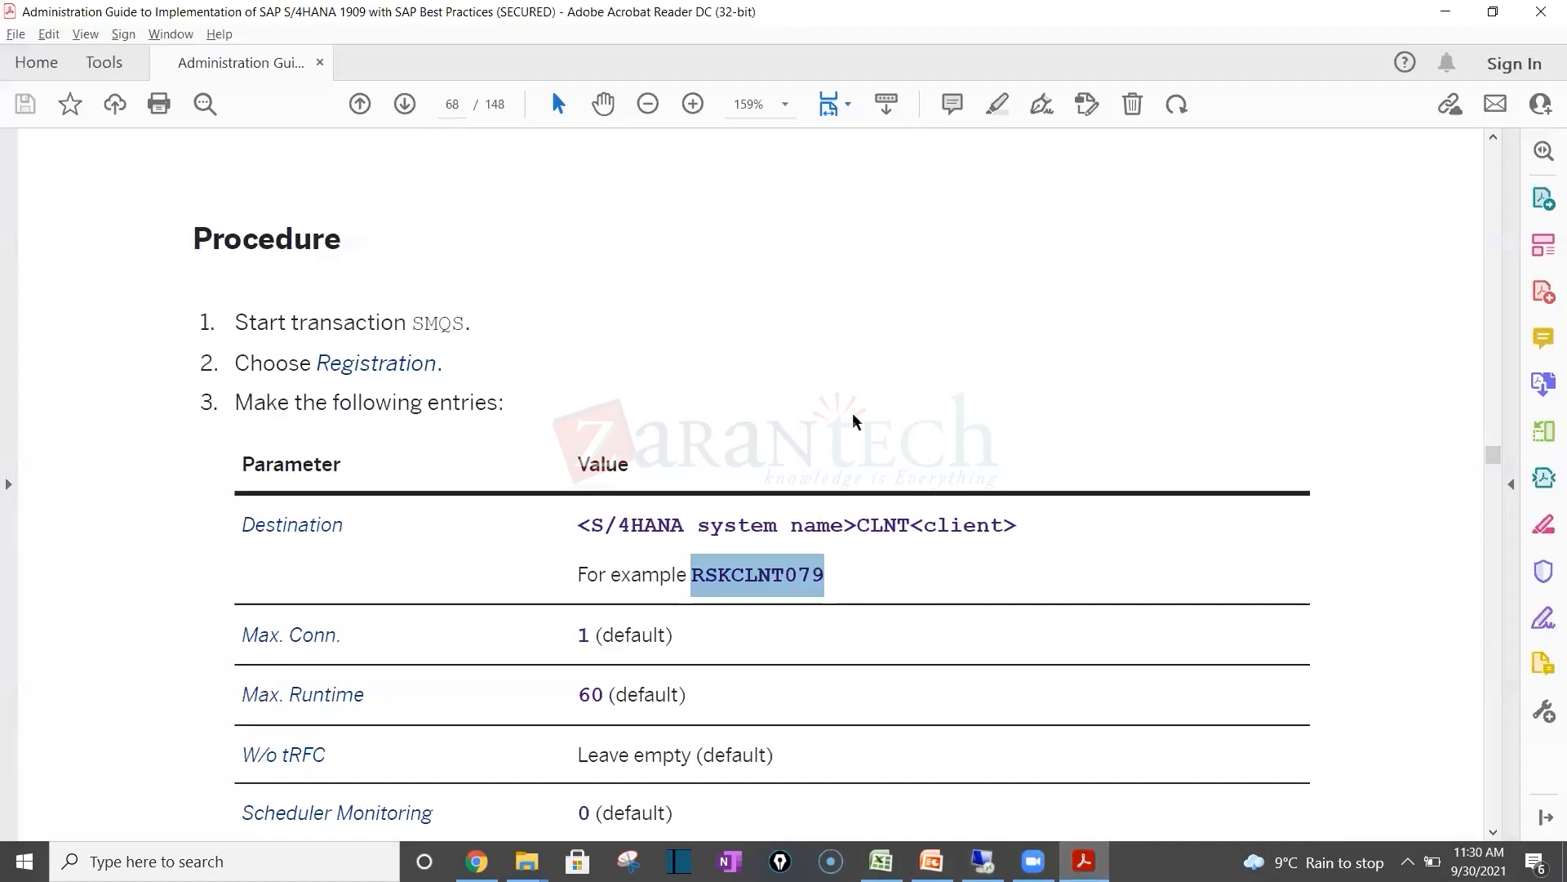
scroll(855, 421, down, 5)
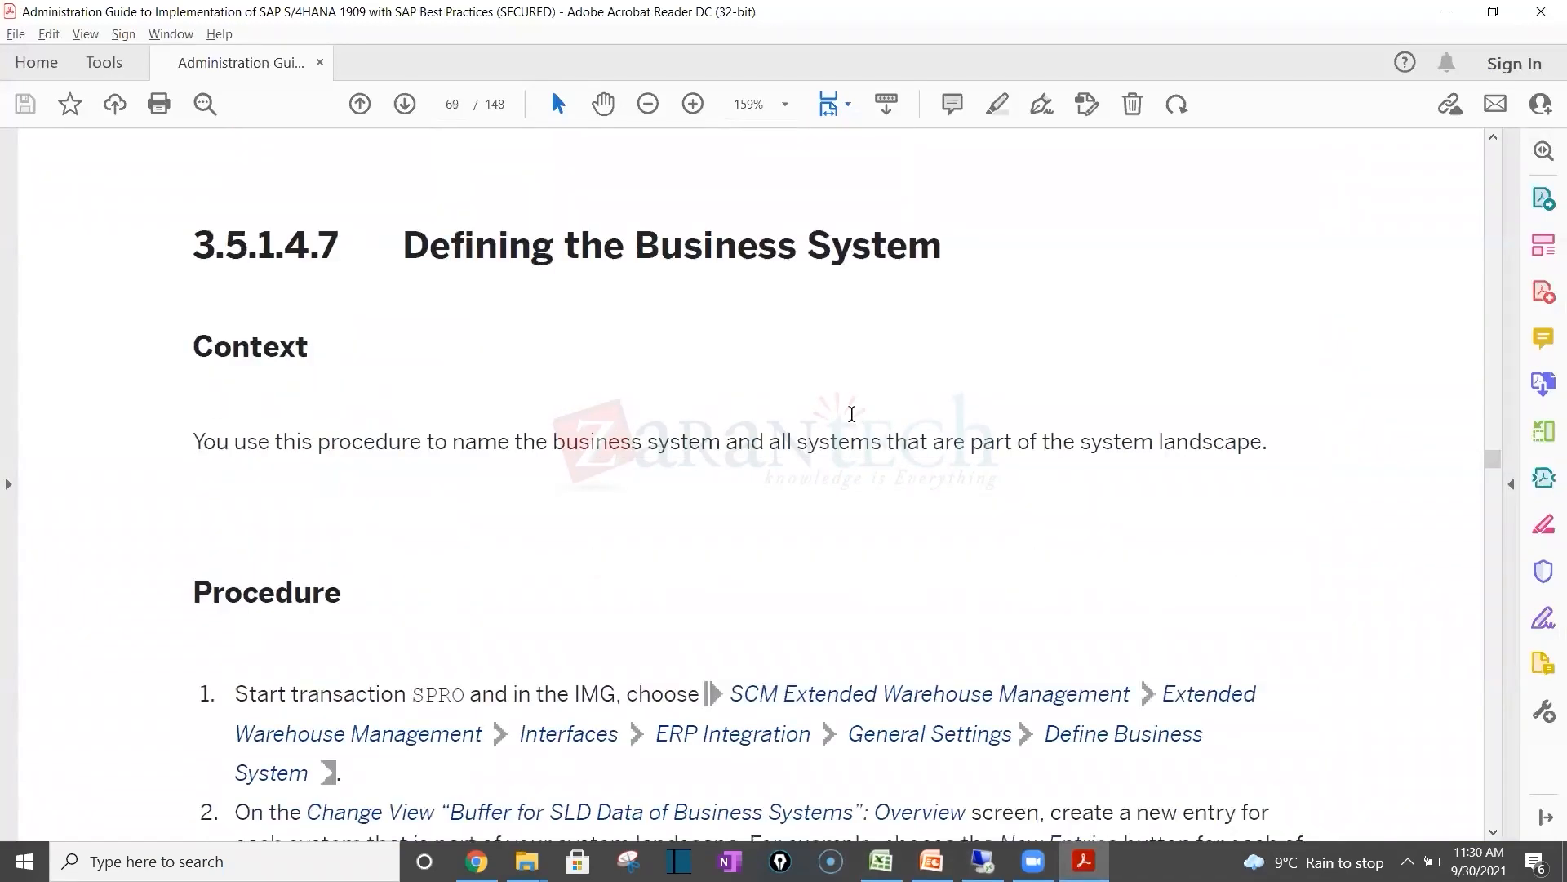
scroll(852, 414, down, 1)
scroll(852, 414, up, 10)
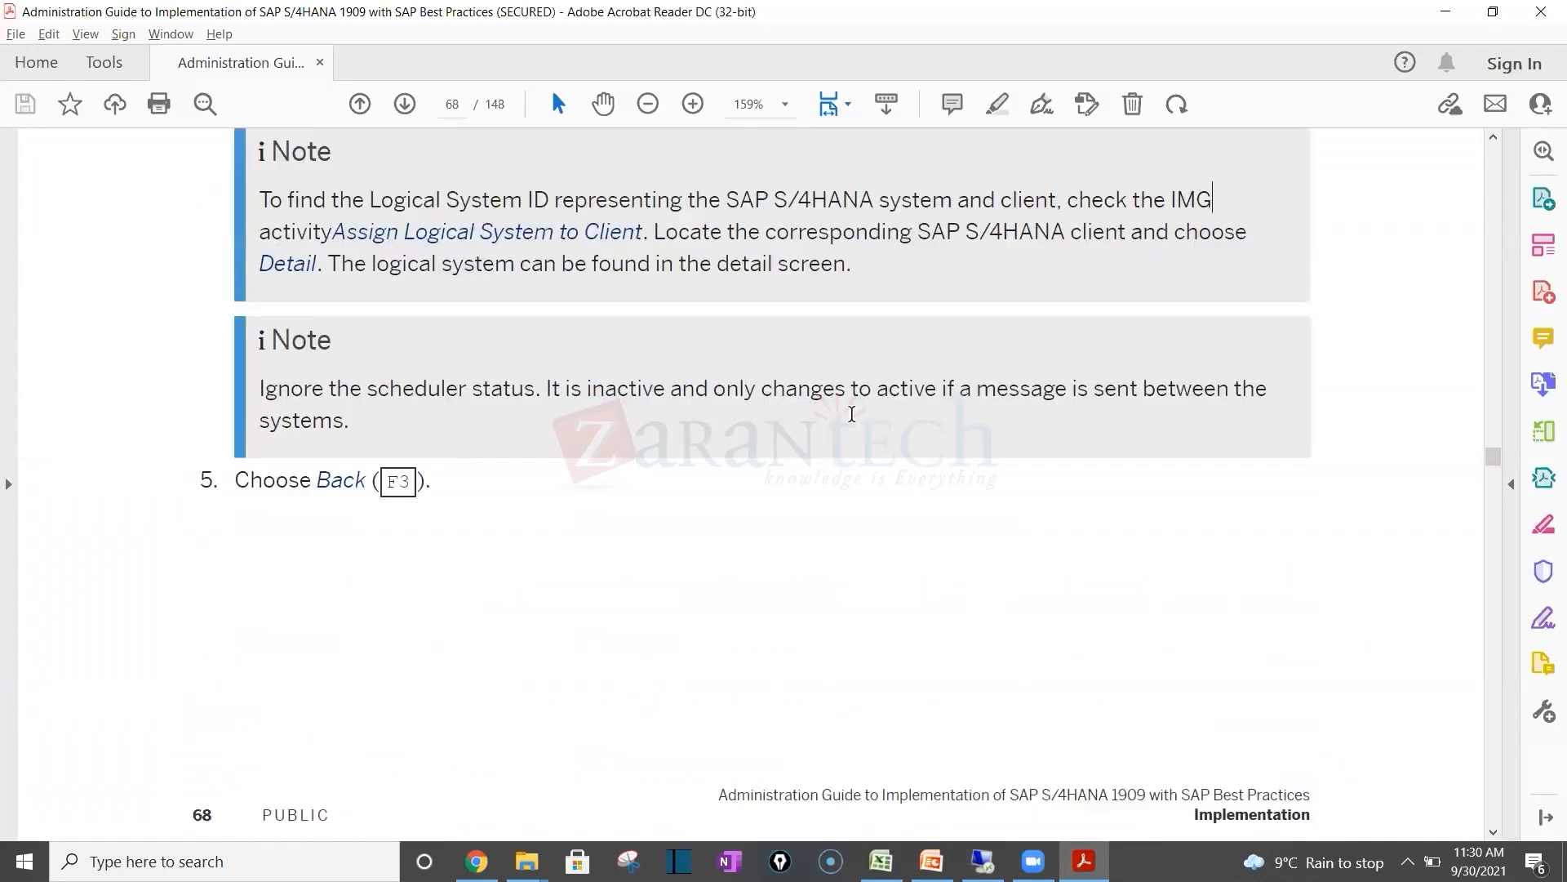
scroll(853, 420, up, 12)
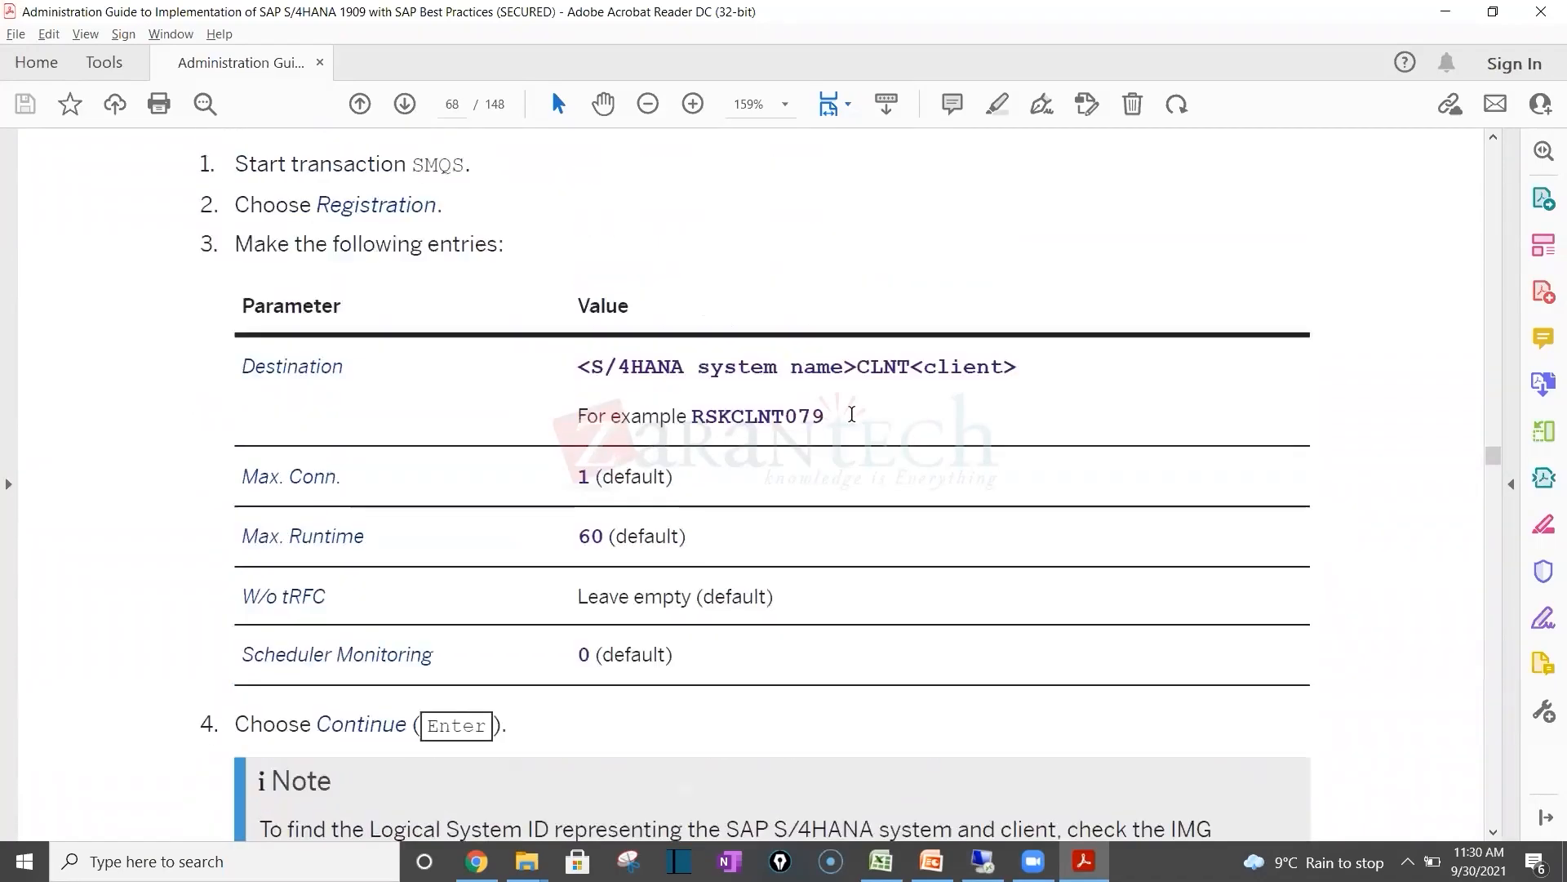
scroll(853, 416, up, 12)
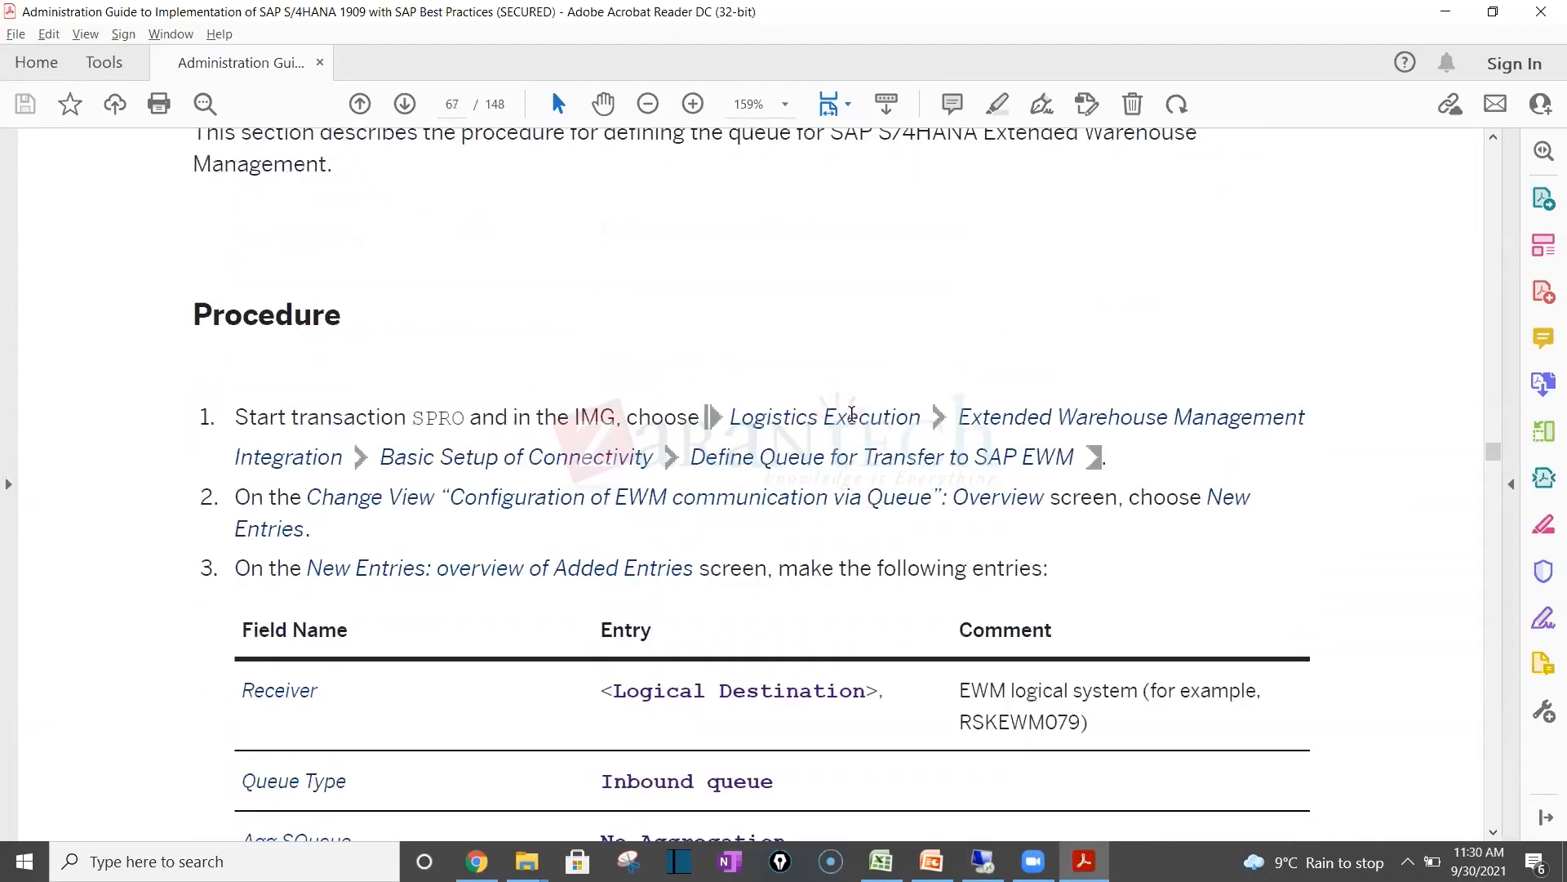
scroll(851, 414, up, 12)
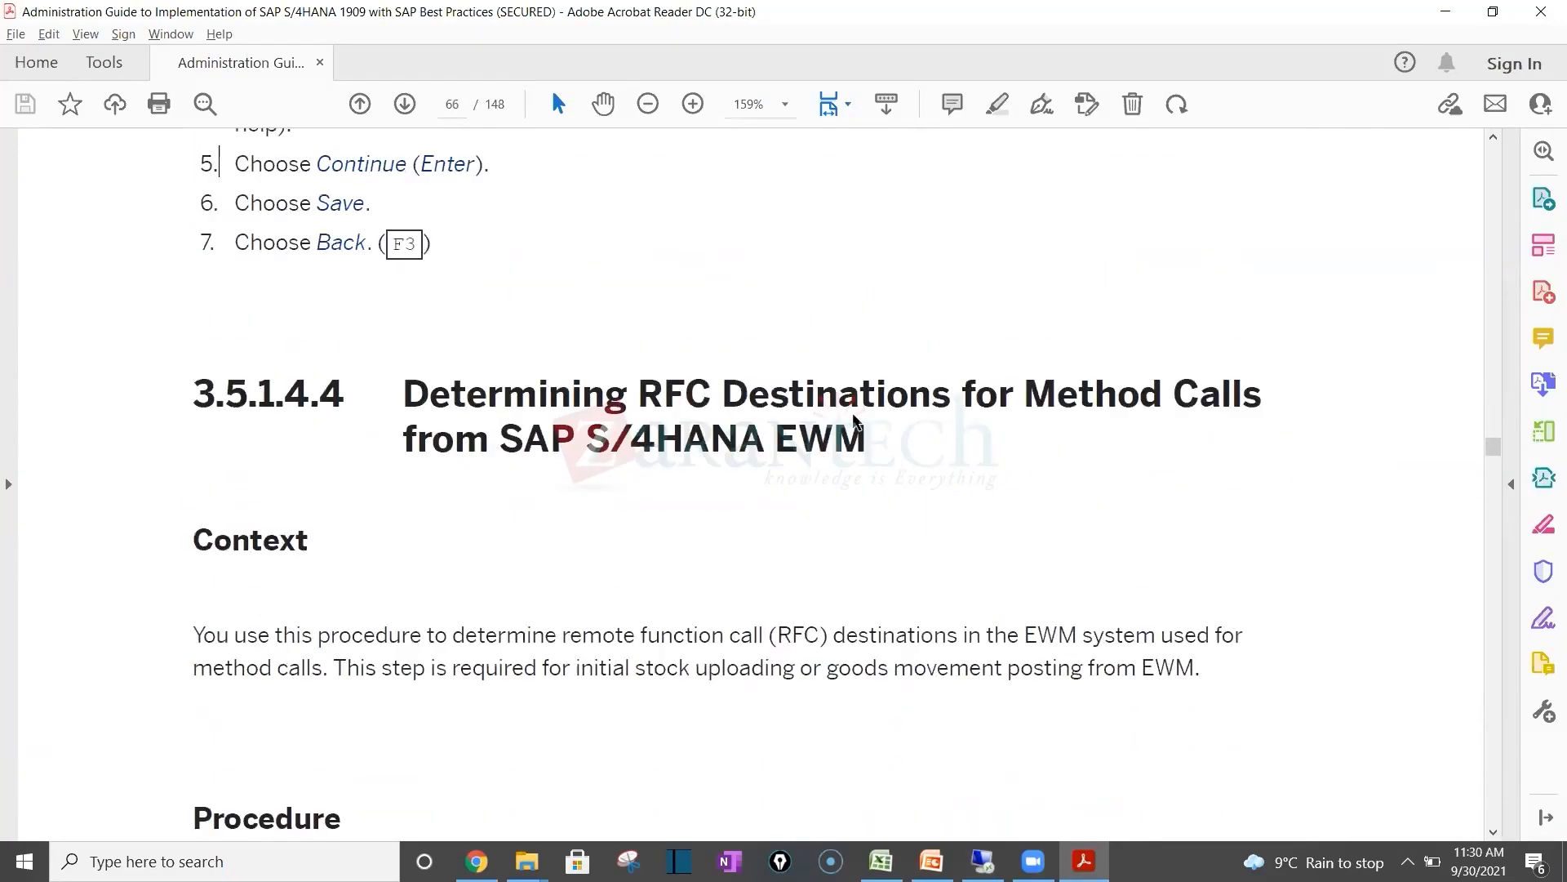
scroll(851, 414, up, 12)
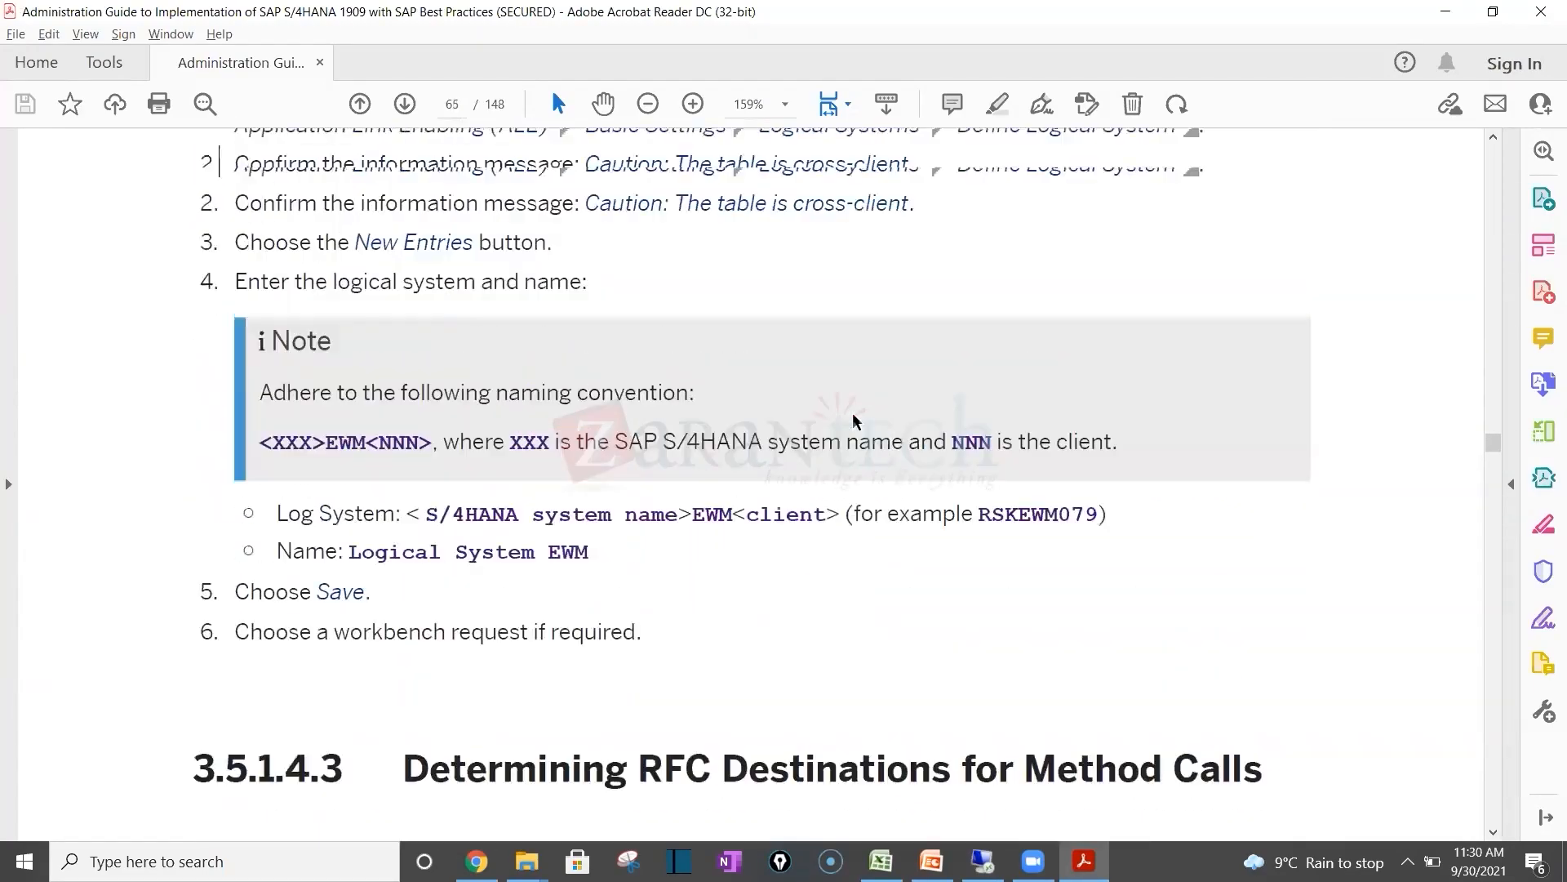
scroll(853, 419, up, 12)
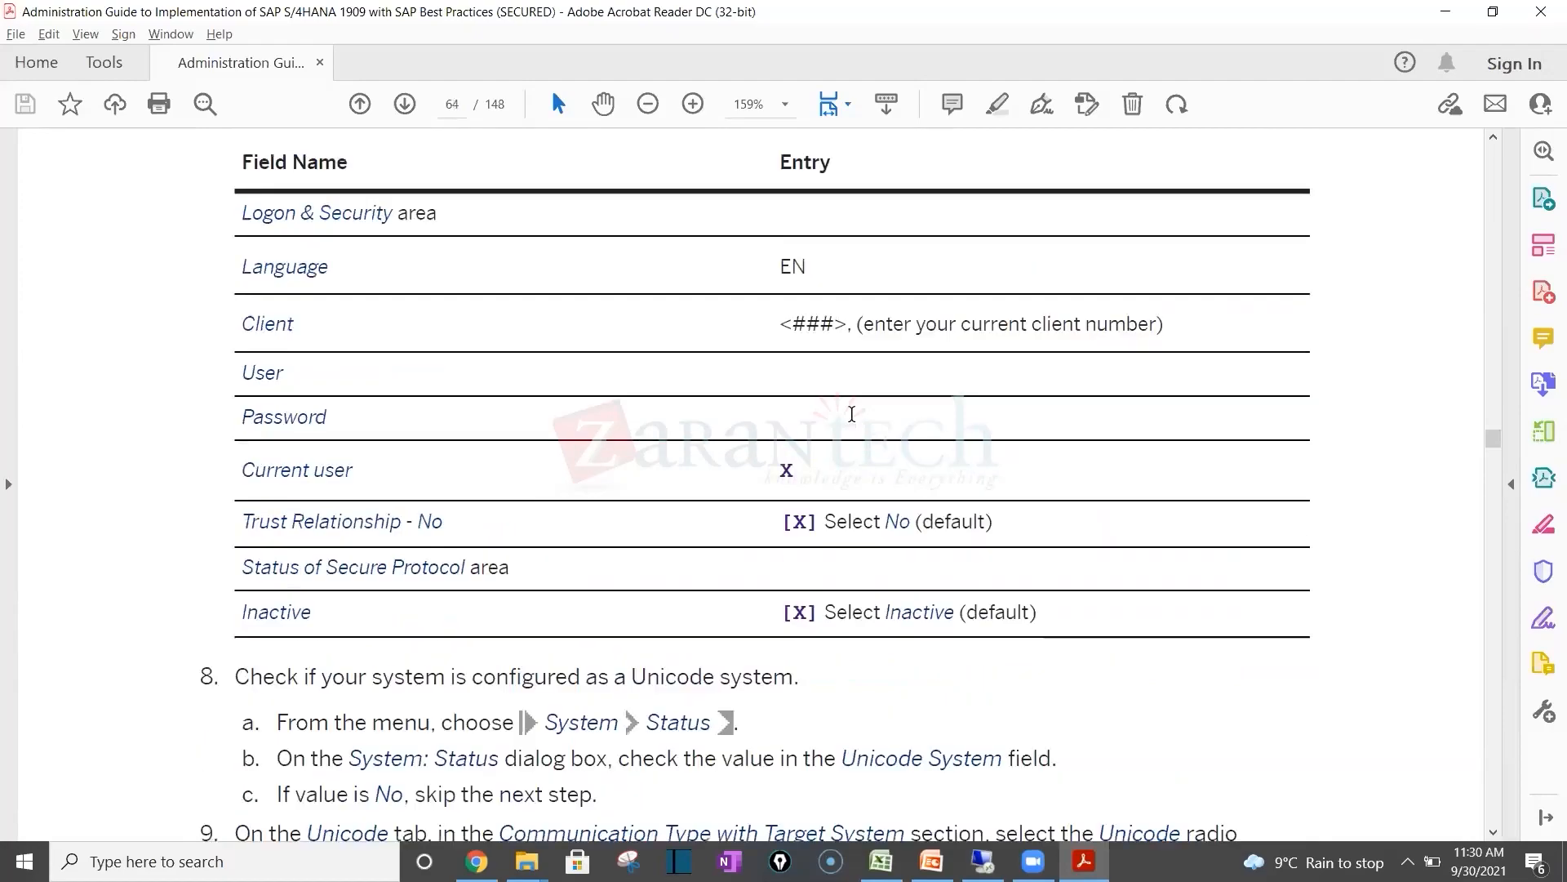
scroll(853, 419, up, 12)
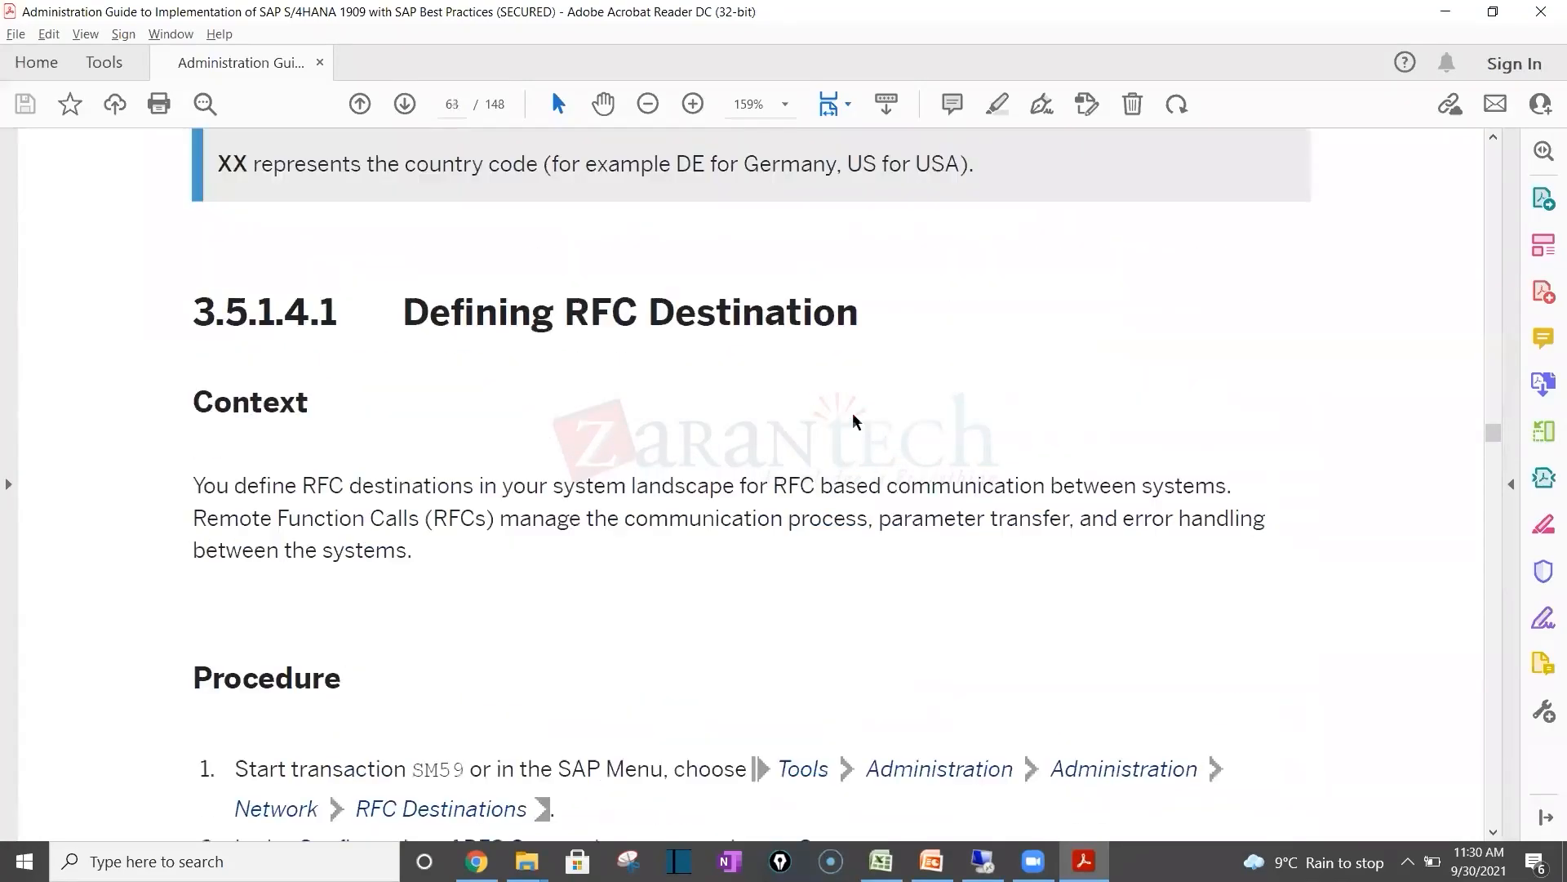
Step: Skim the guide's system connection procedures from Defining RFC Destination through Assign Logical System and Queue Type to section 3.5.2.1 on solving activation errors
scroll(853, 421, down, 10)
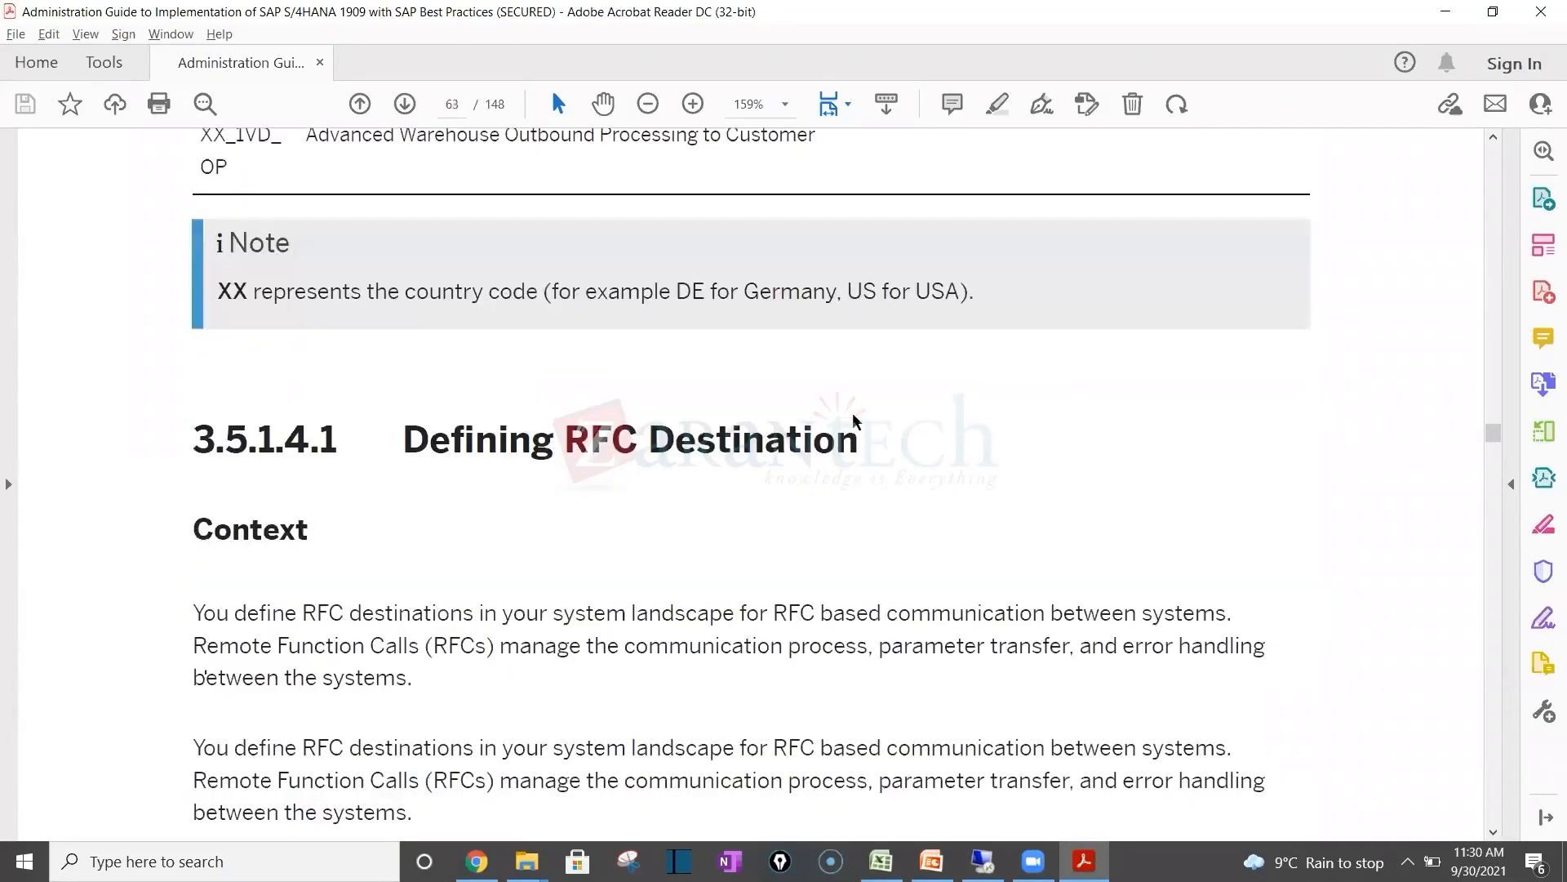
scroll(852, 414, down, 15)
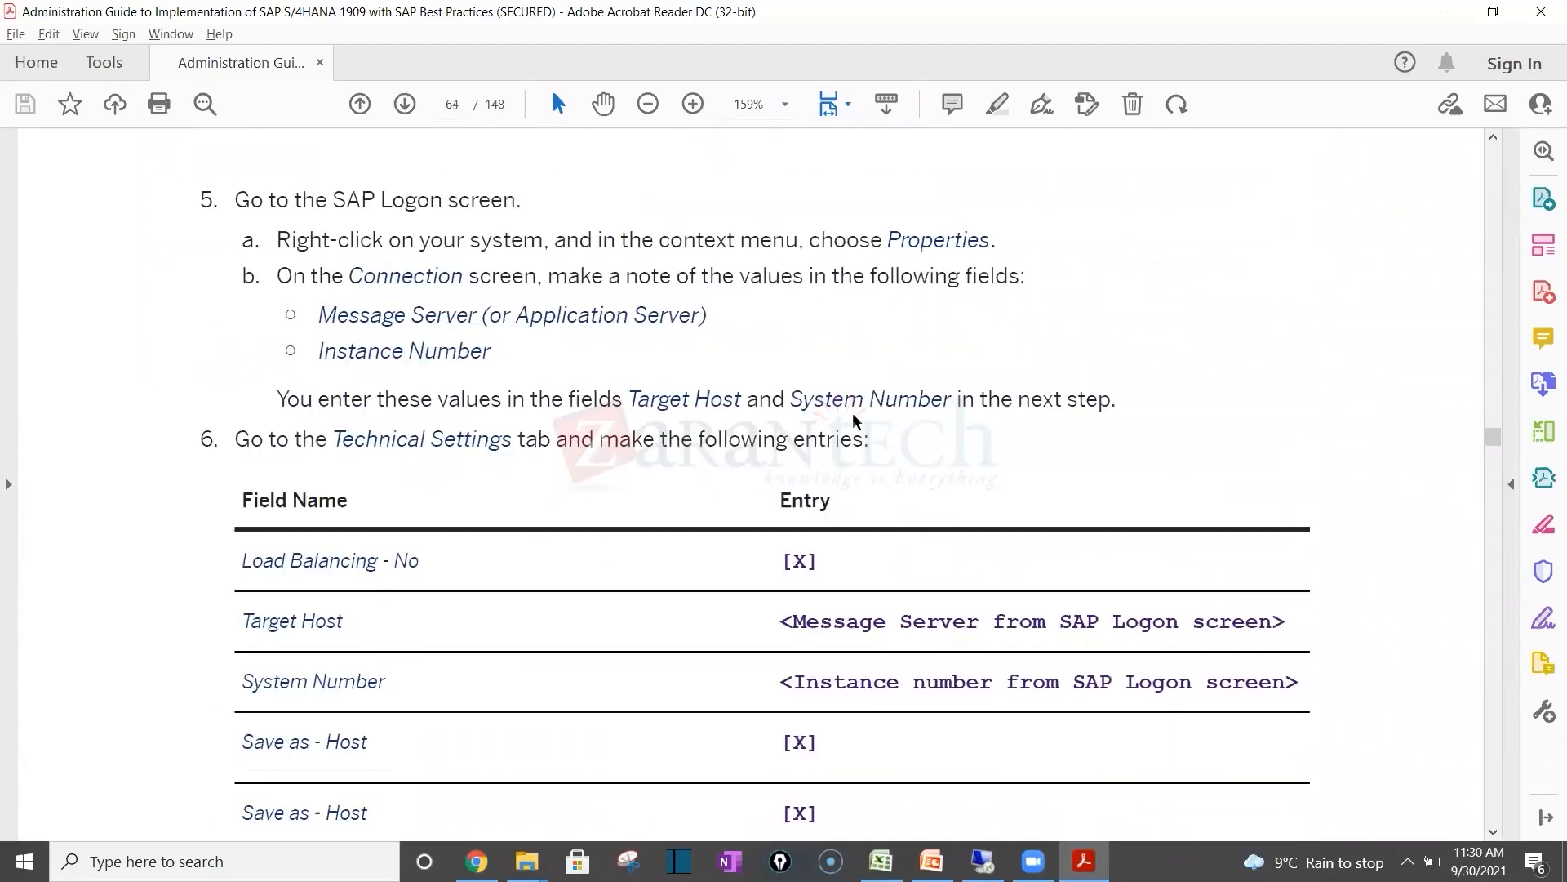
scroll(852, 413, down, 15)
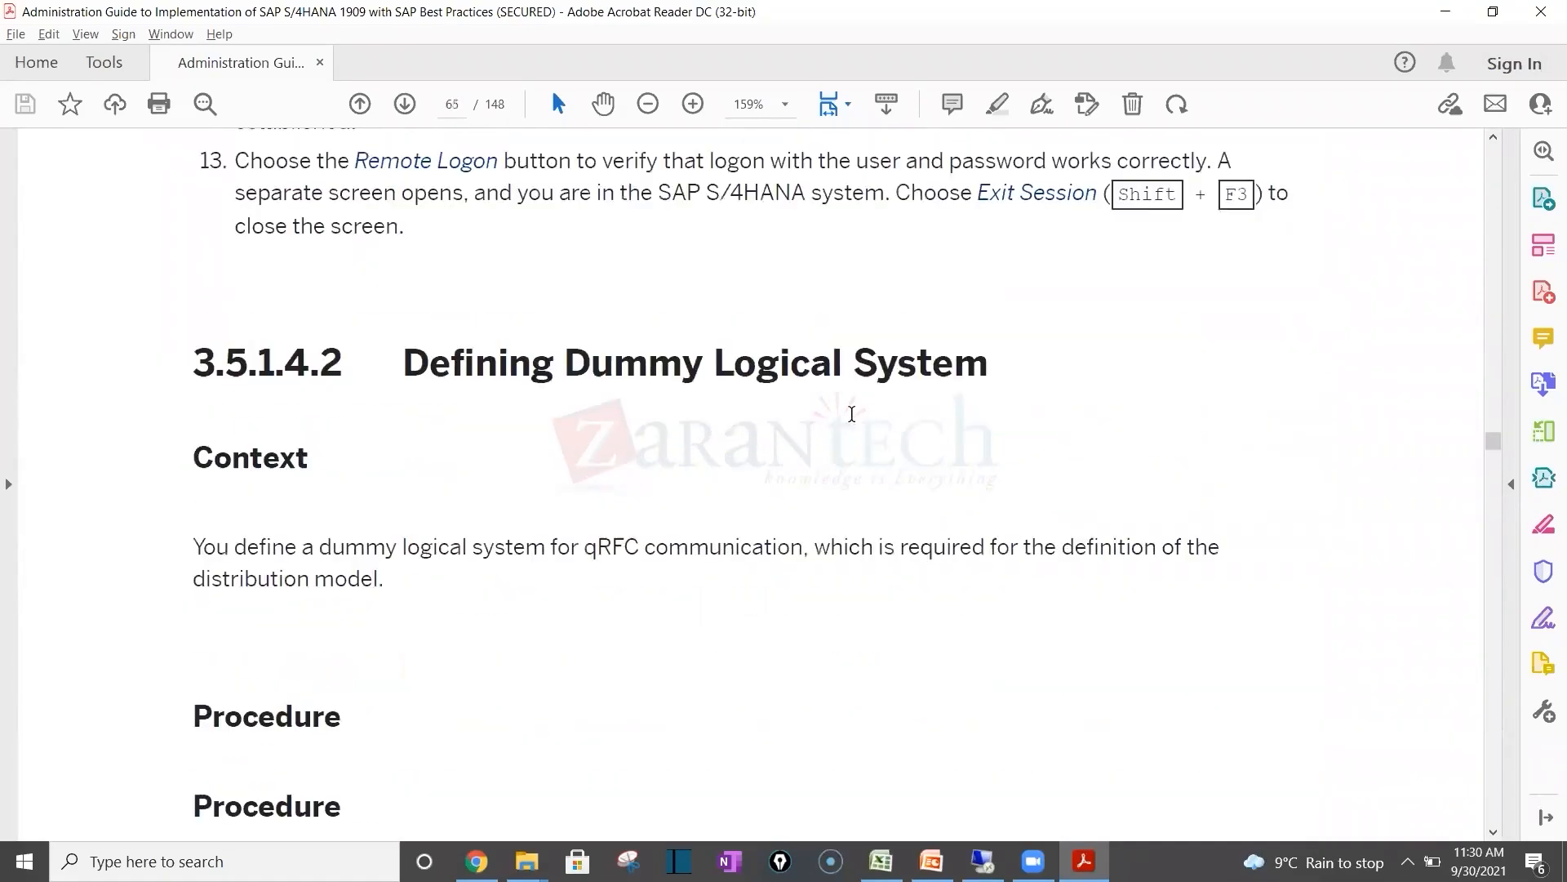
scroll(853, 422, down, 20)
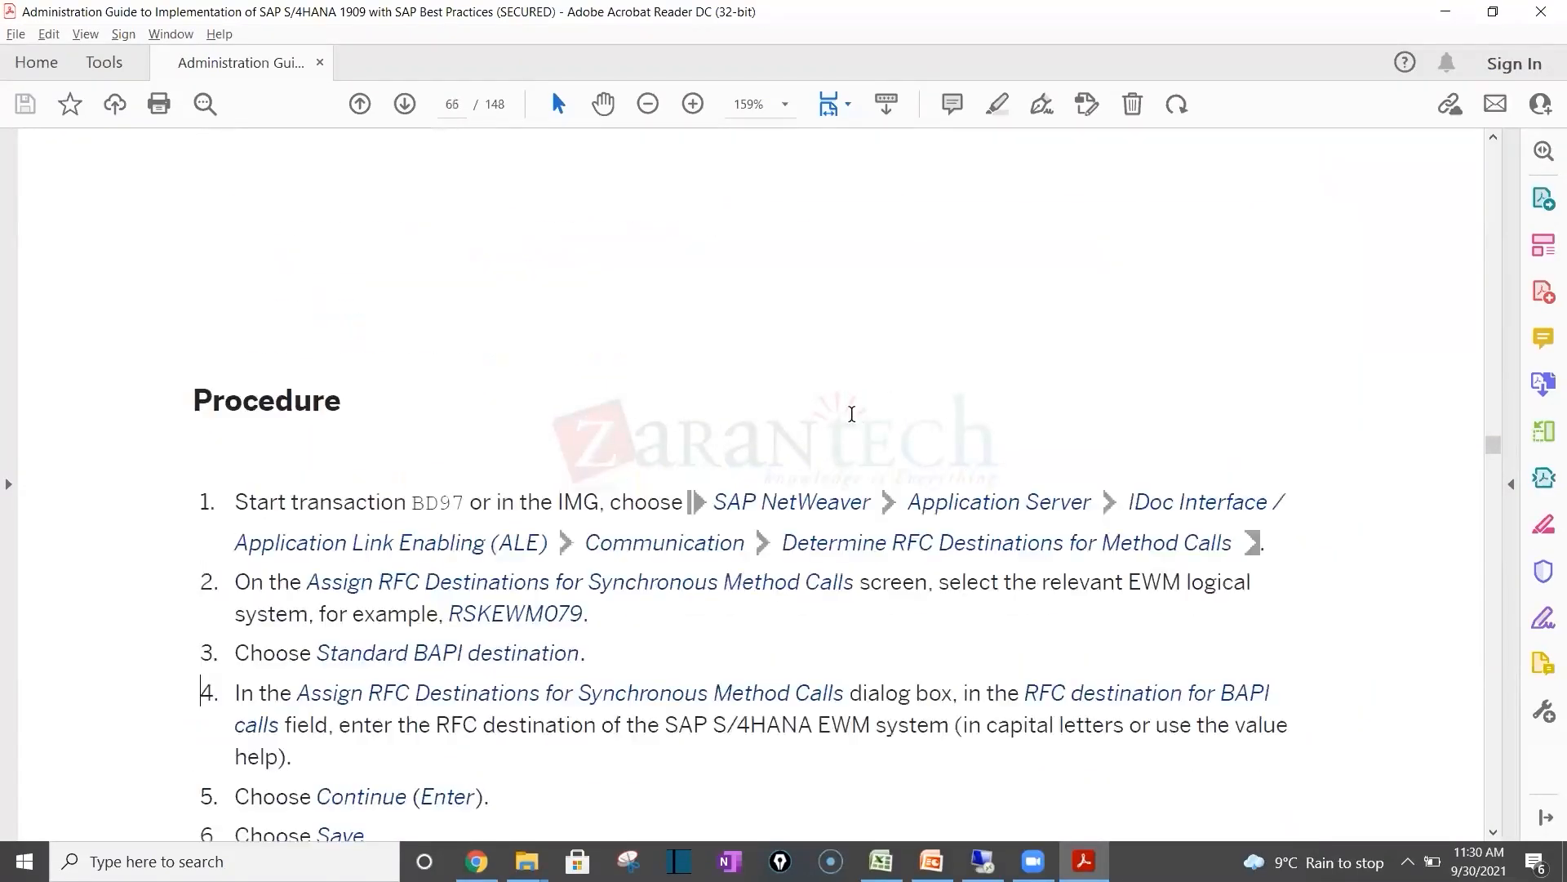
scroll(853, 417, down, 20)
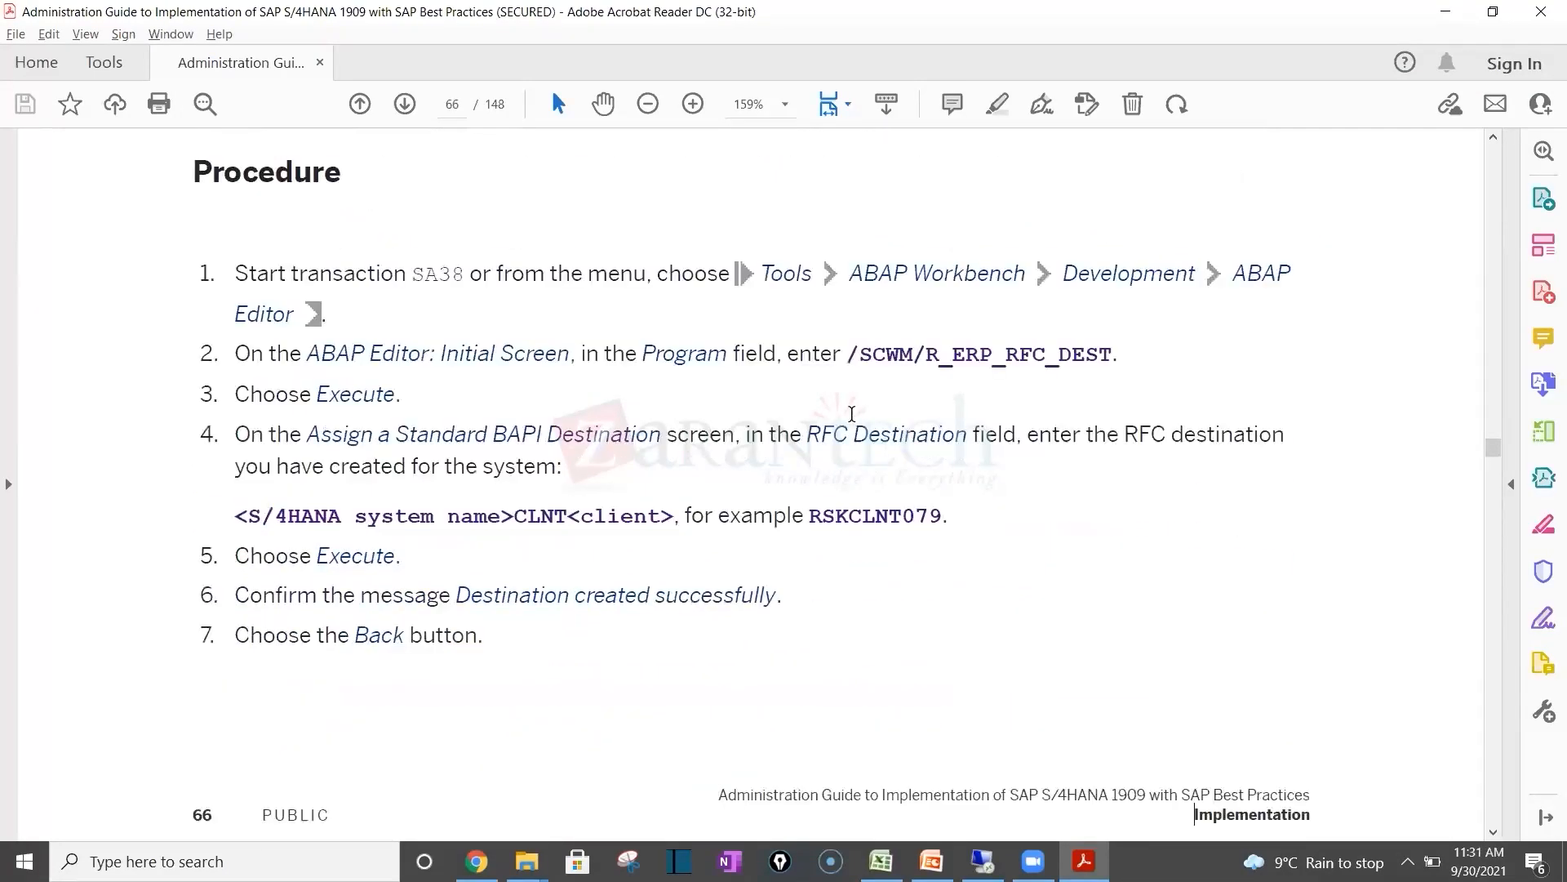
scroll(853, 421, down, 10)
scroll(854, 422, down, 20)
scroll(853, 421, down, 15)
scroll(854, 421, down, 15)
scroll(853, 418, down, 8)
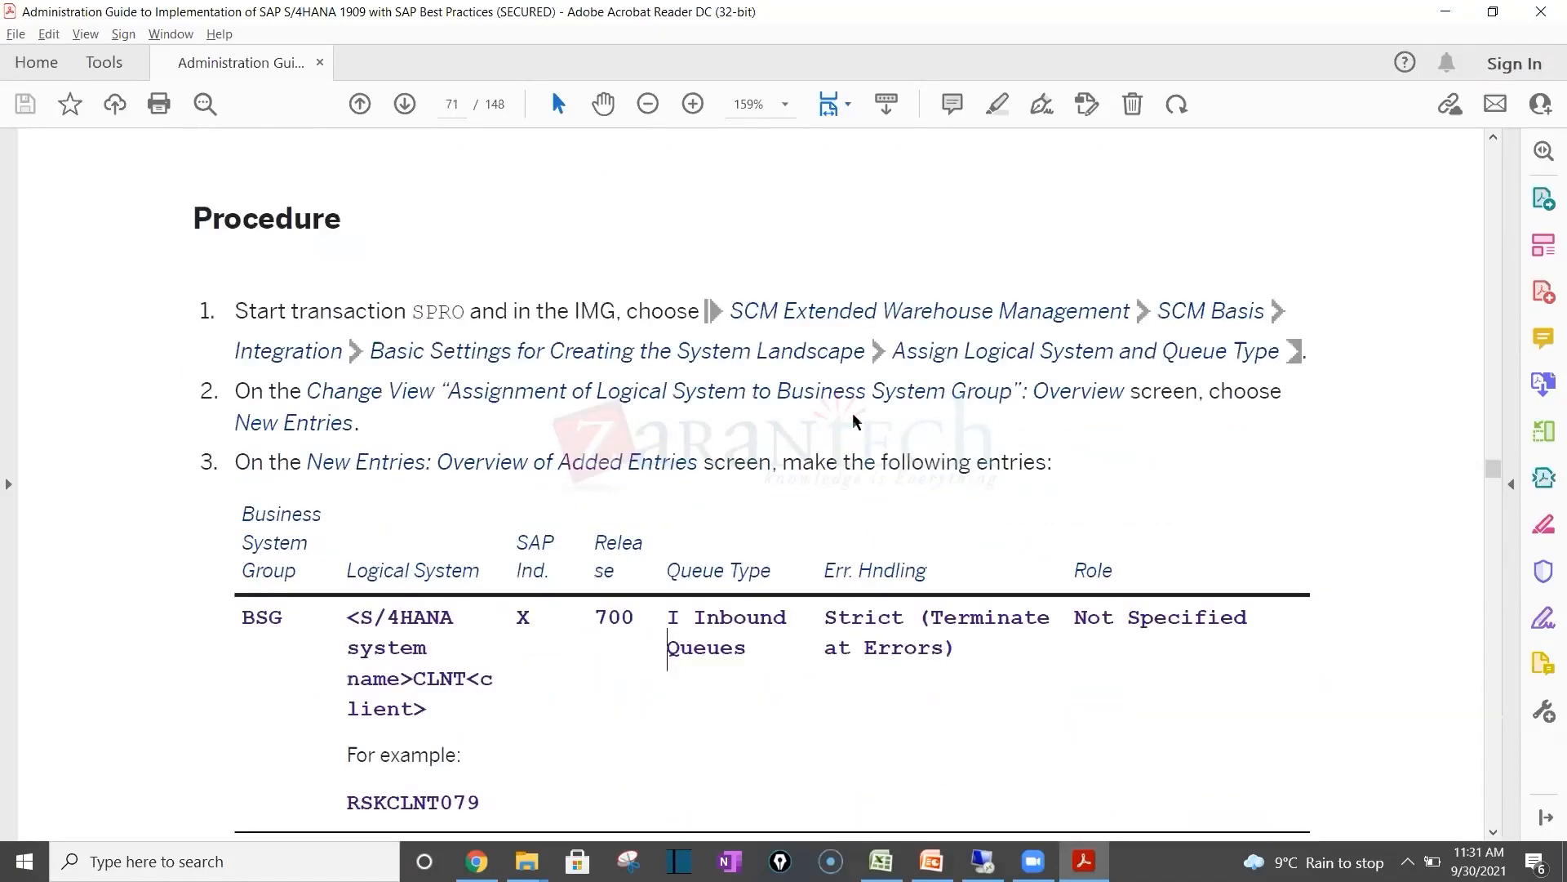
scroll(854, 422, down, 20)
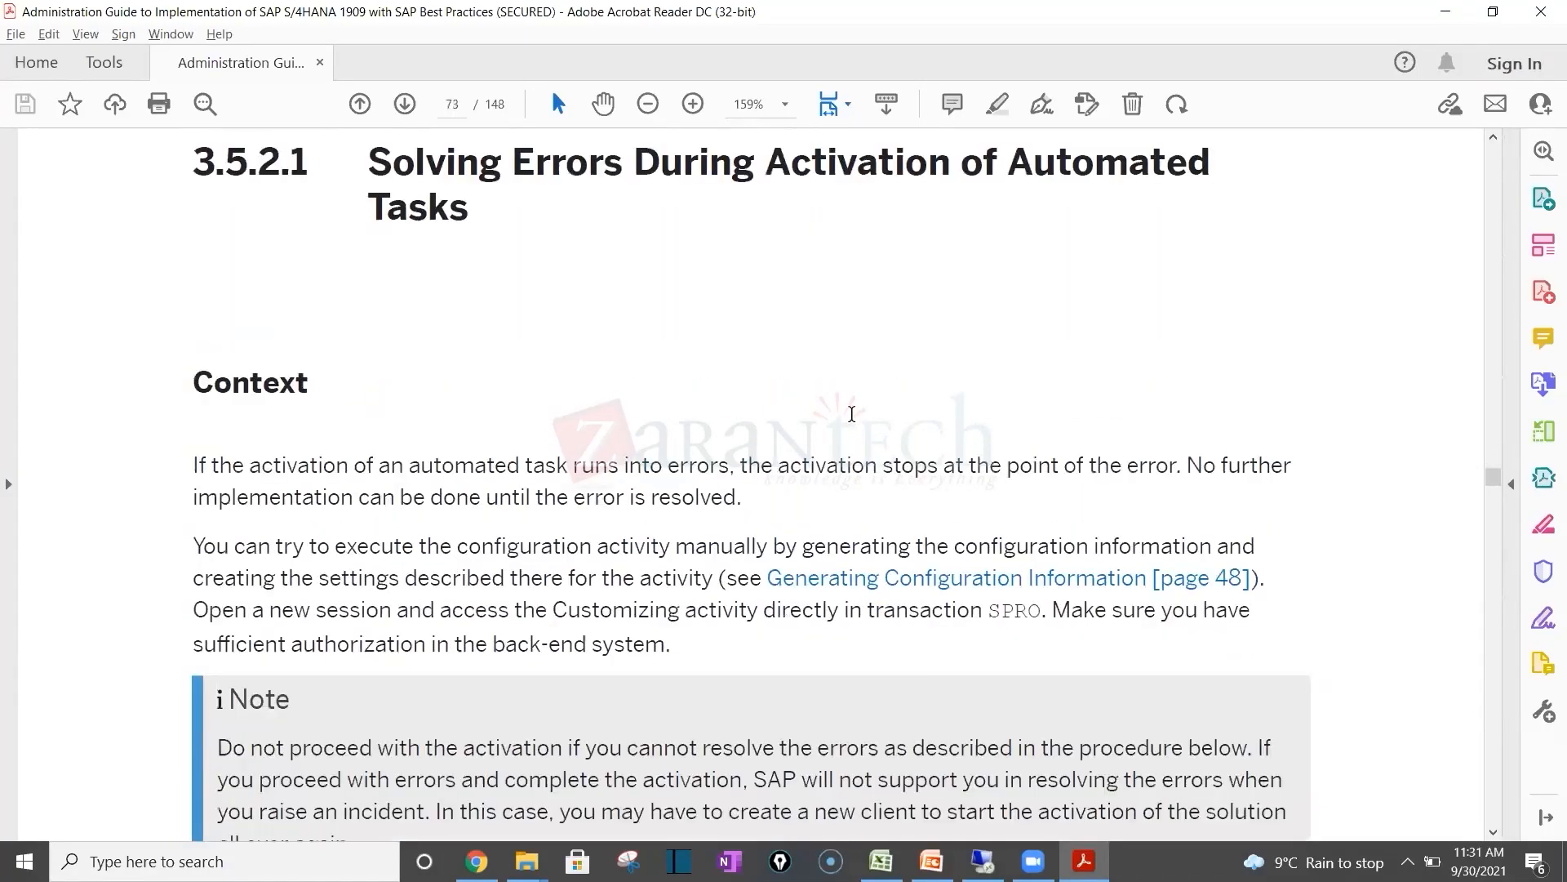
scroll(852, 414, down, 15)
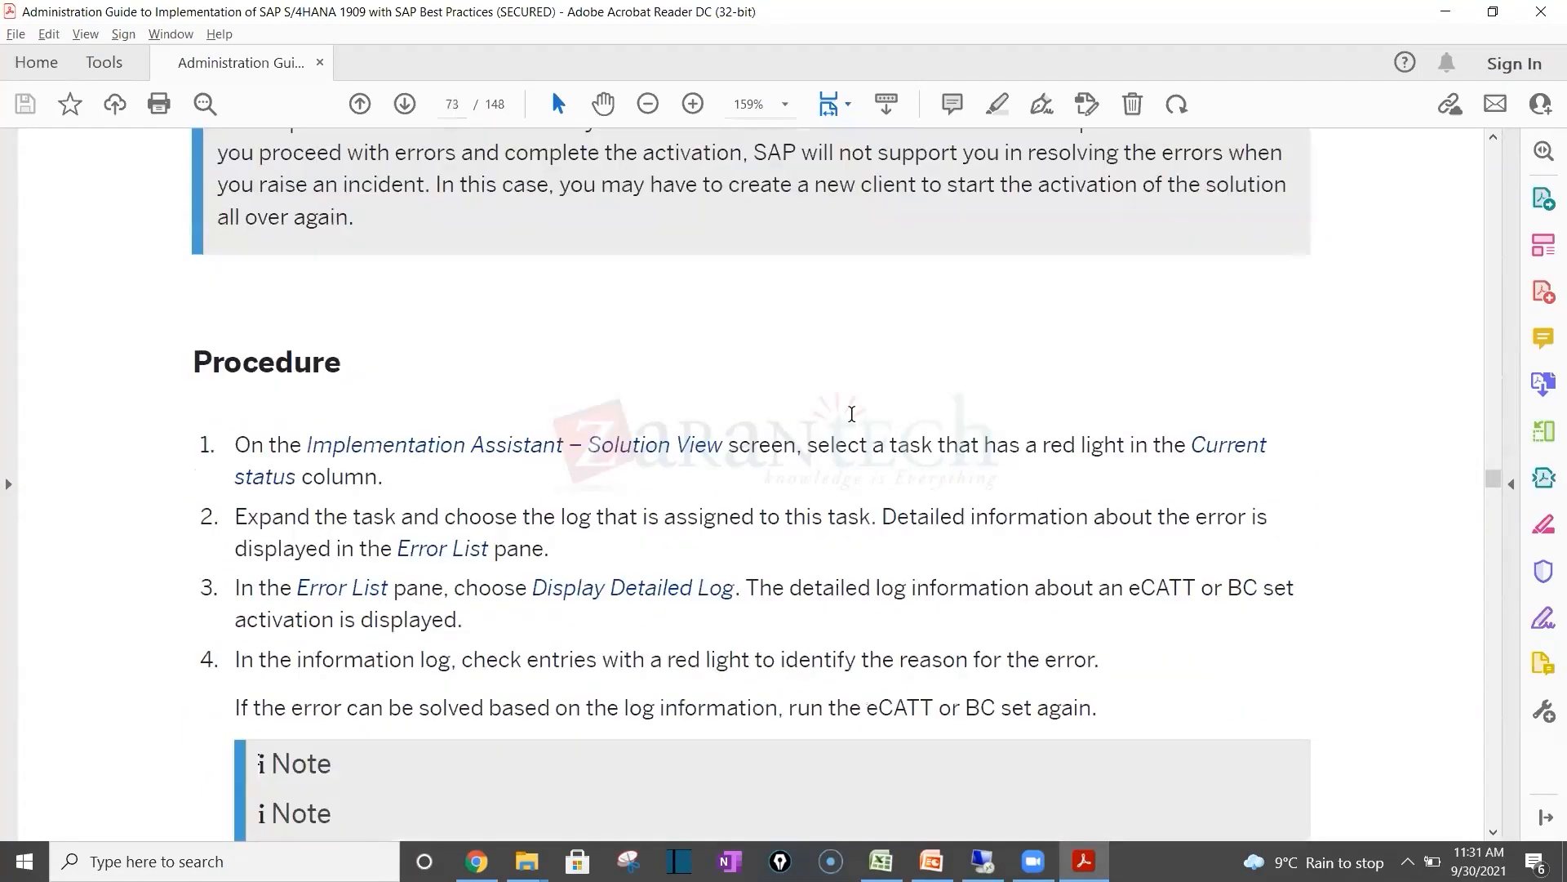
Step: Review the administration guide's error-handling and EWM integration procedures, going back from page 73 to page 64
scroll(851, 416, down, 12)
scroll(853, 421, up, 17)
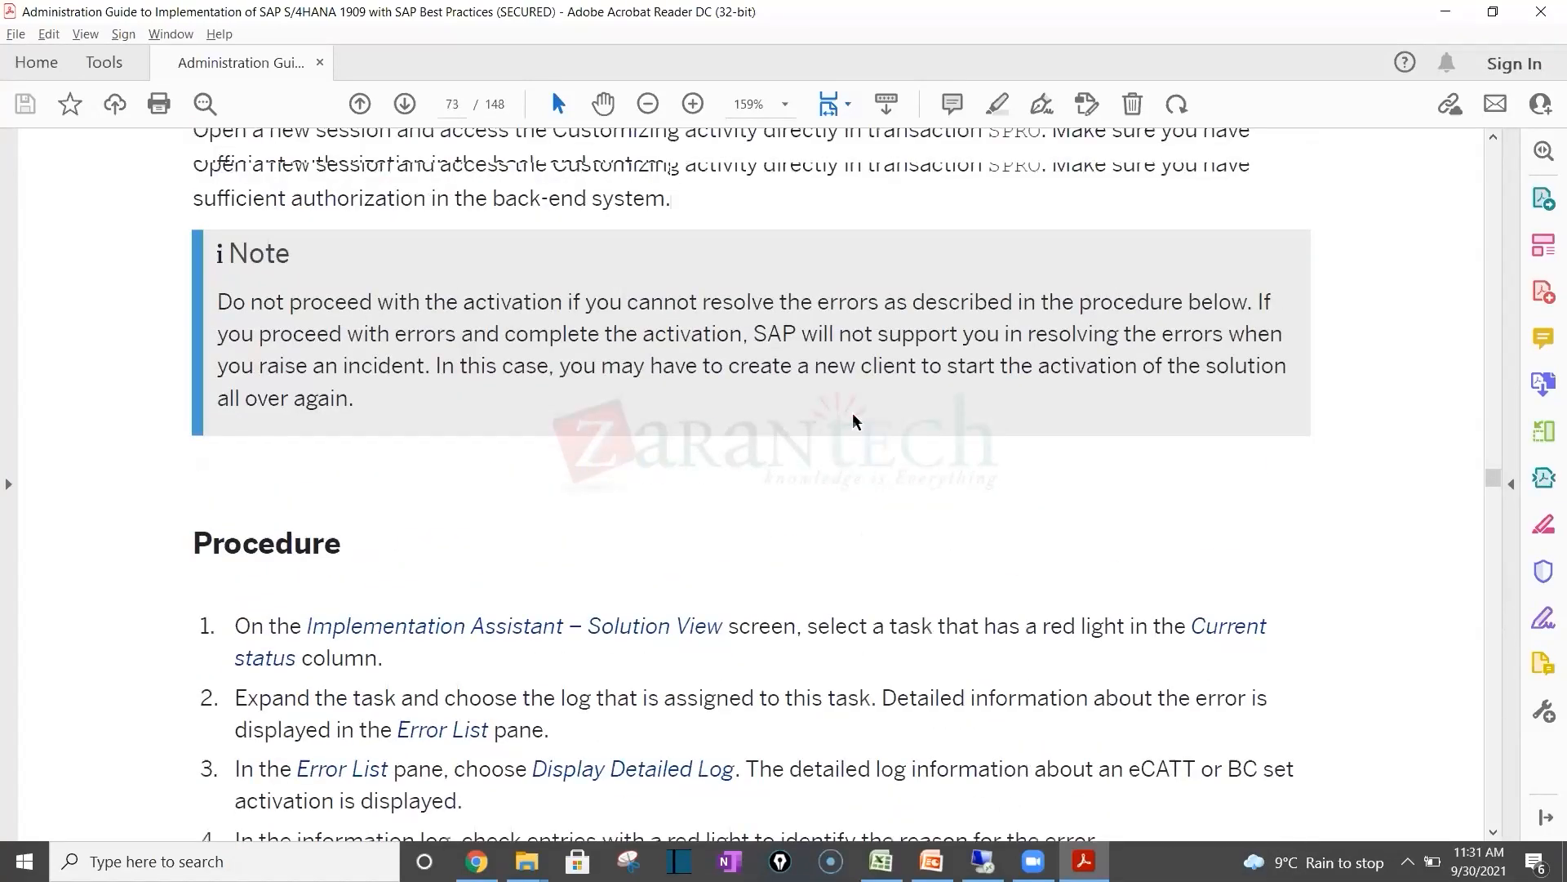
scroll(853, 421, up, 20)
scroll(853, 421, up, 15)
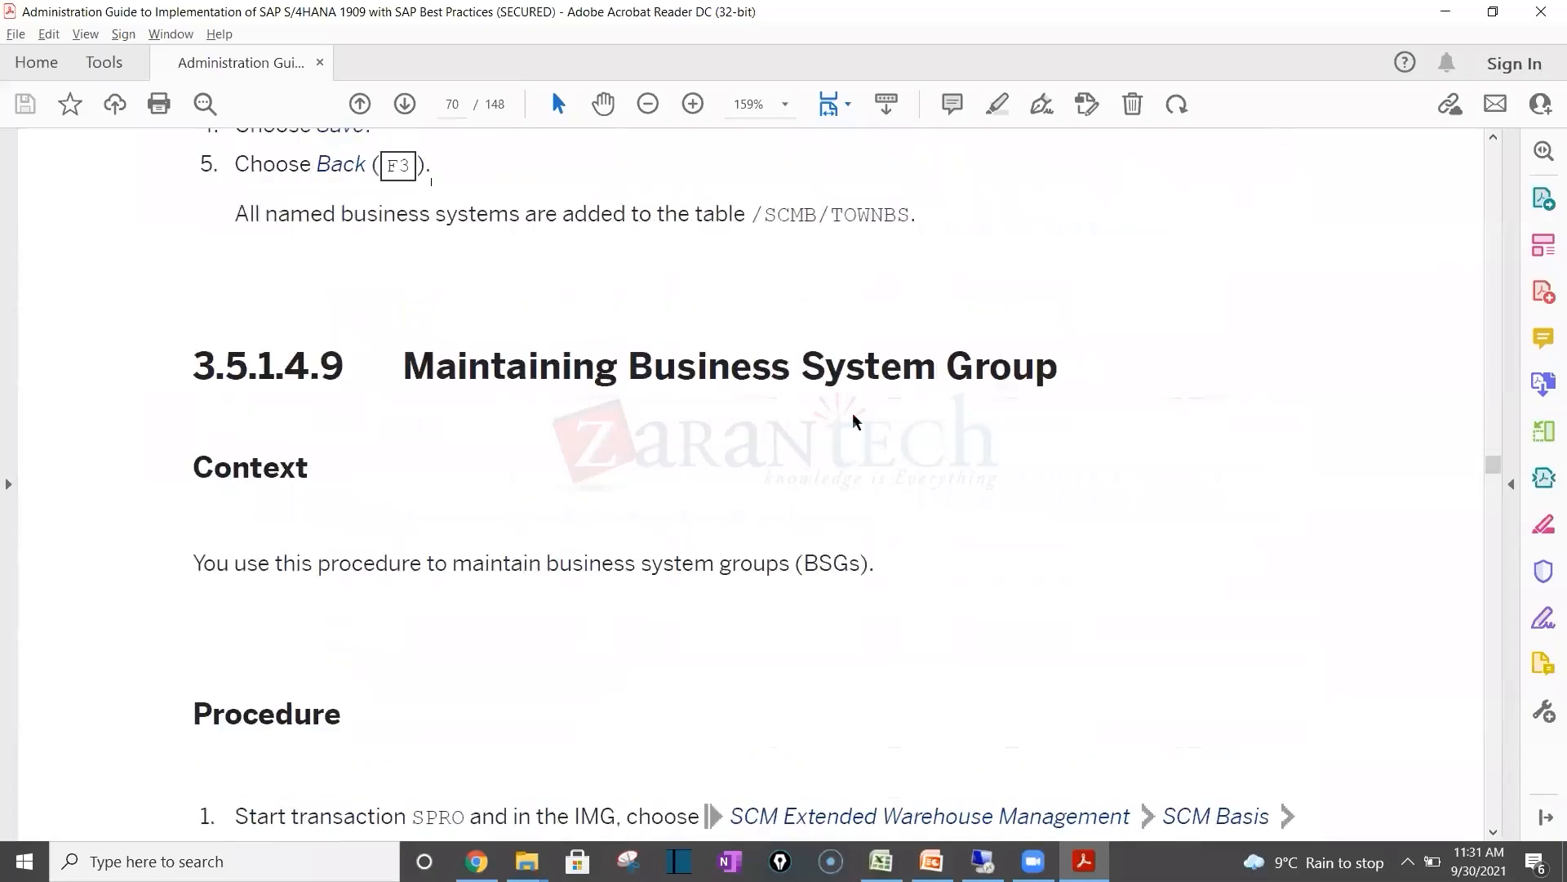
scroll(853, 421, up, 6)
scroll(853, 421, up, 8)
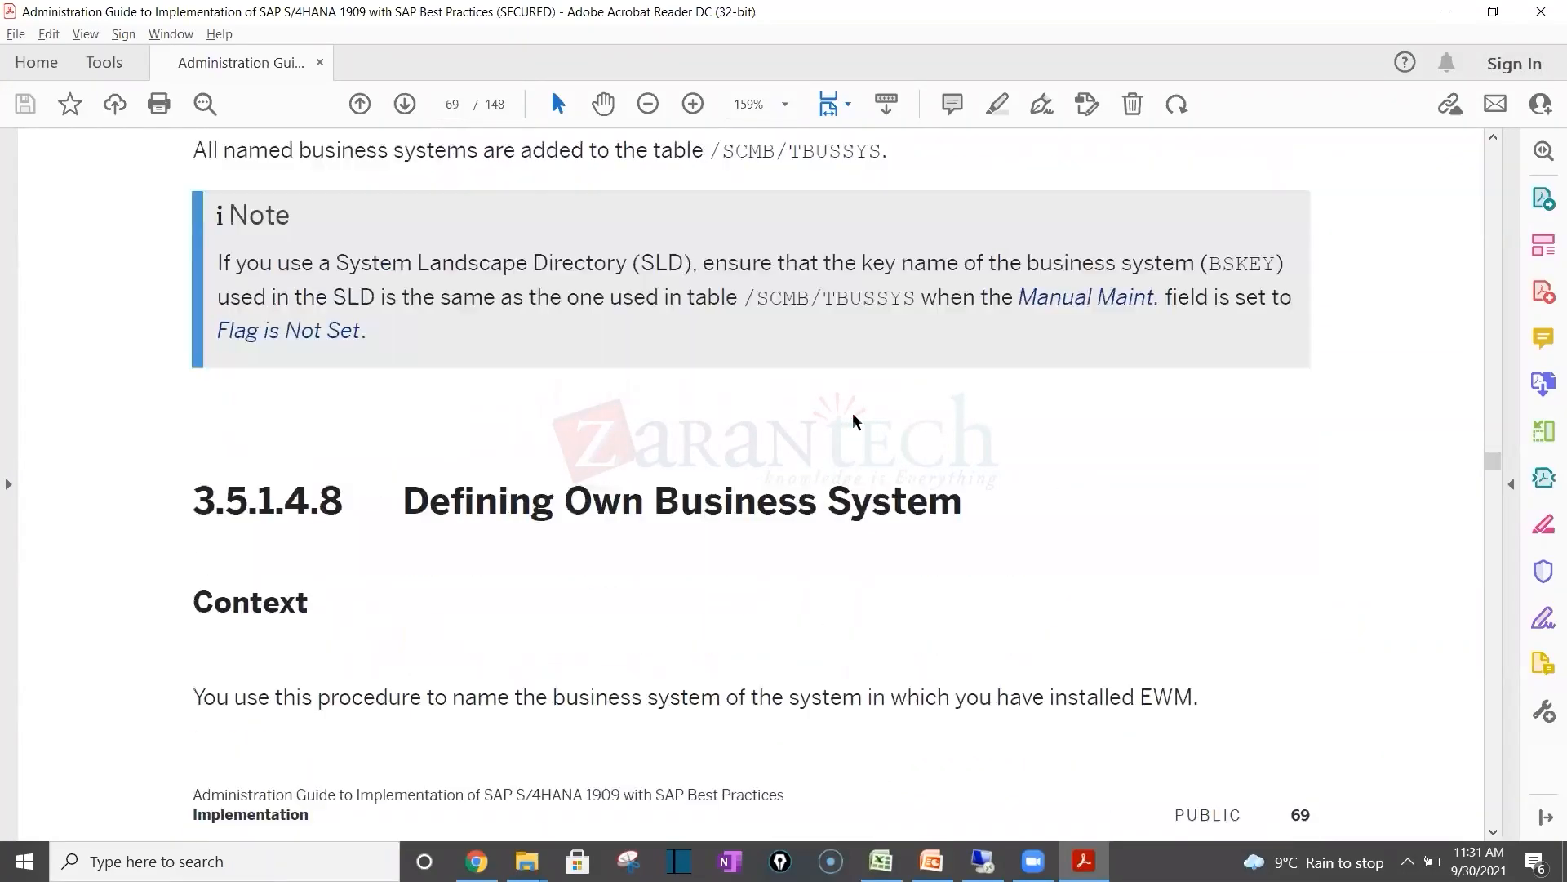
scroll(853, 421, up, 10)
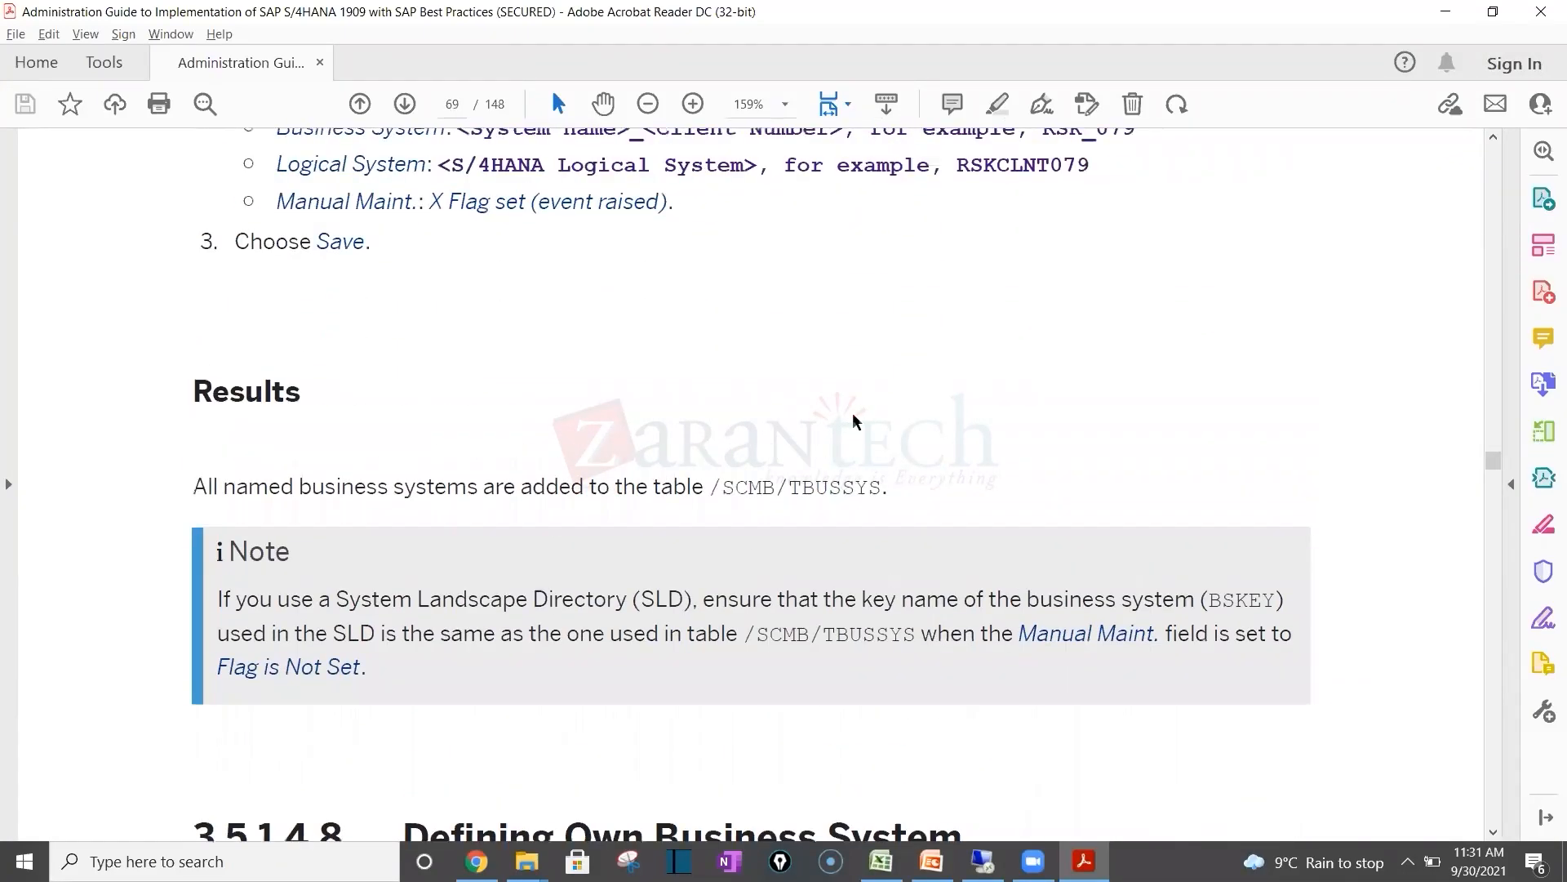
scroll(851, 414, up, 15)
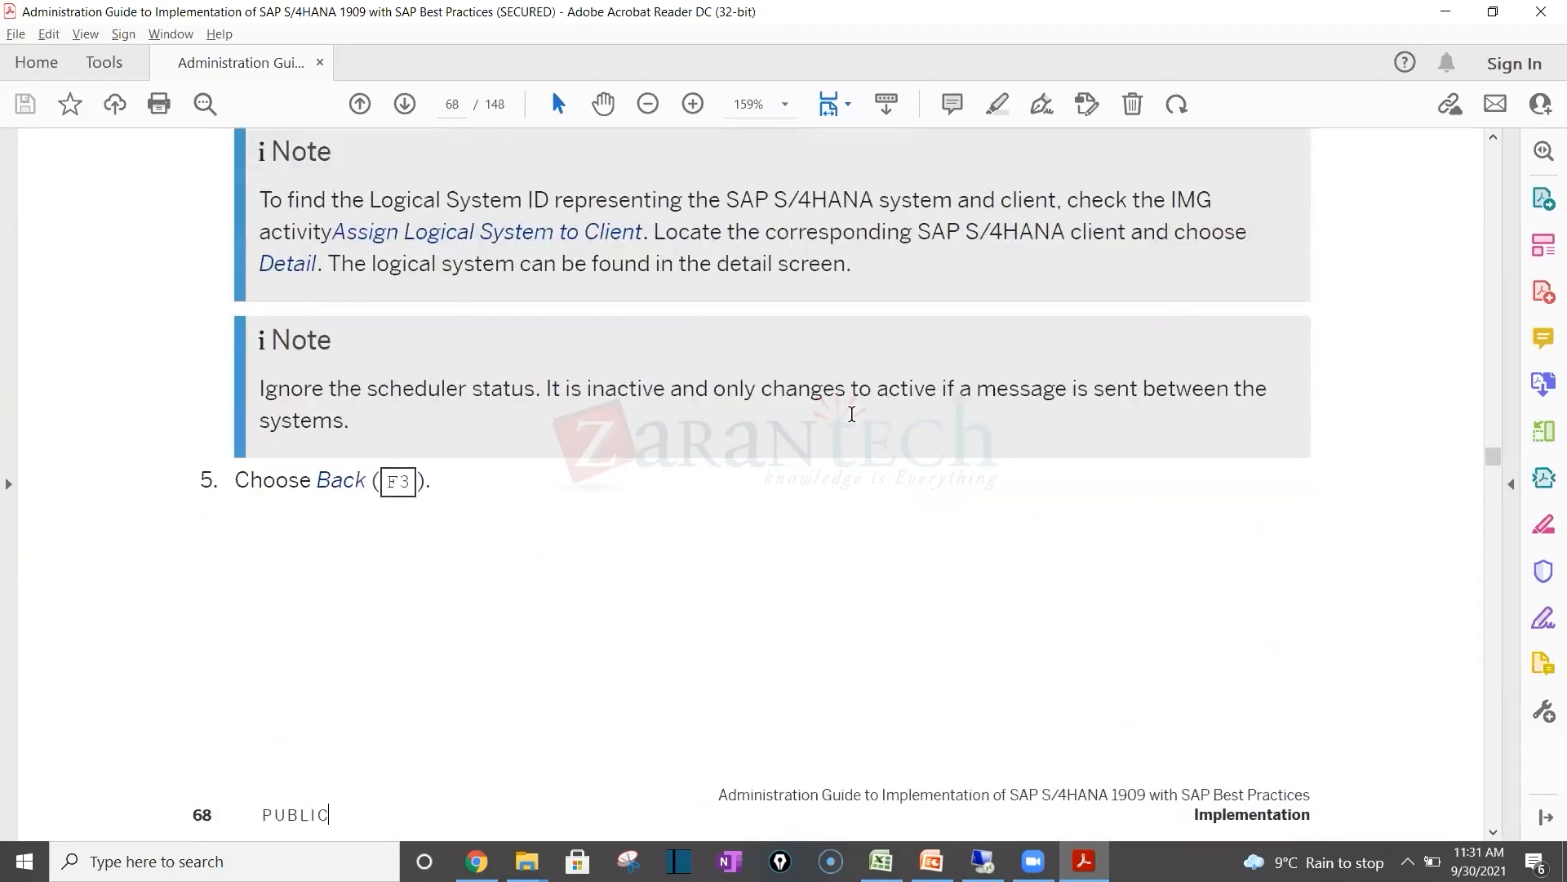
scroll(851, 414, up, 18)
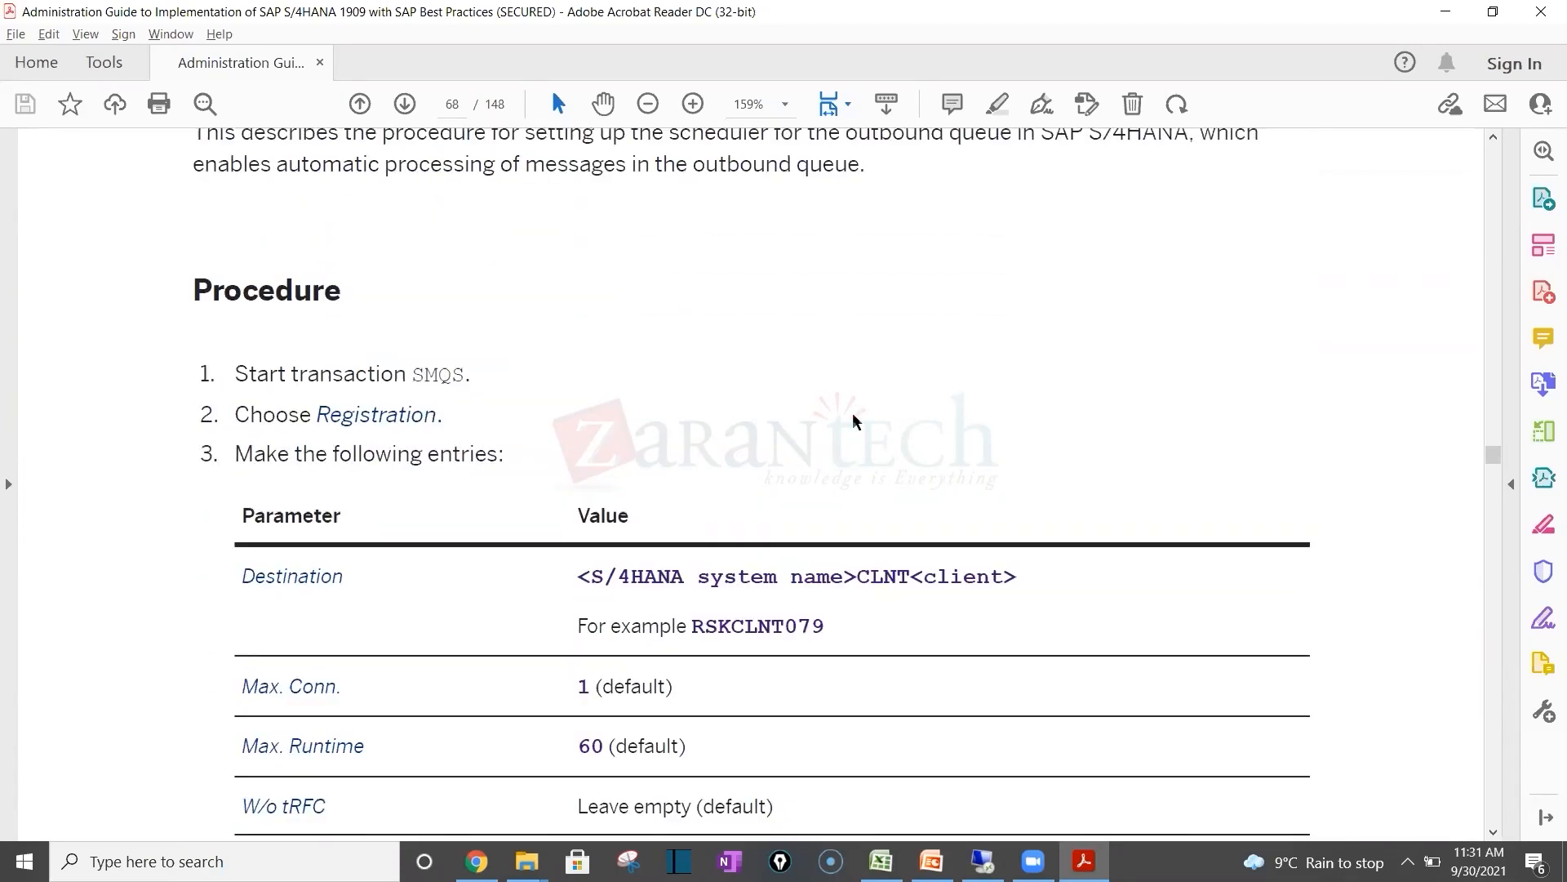
scroll(853, 421, up, 20)
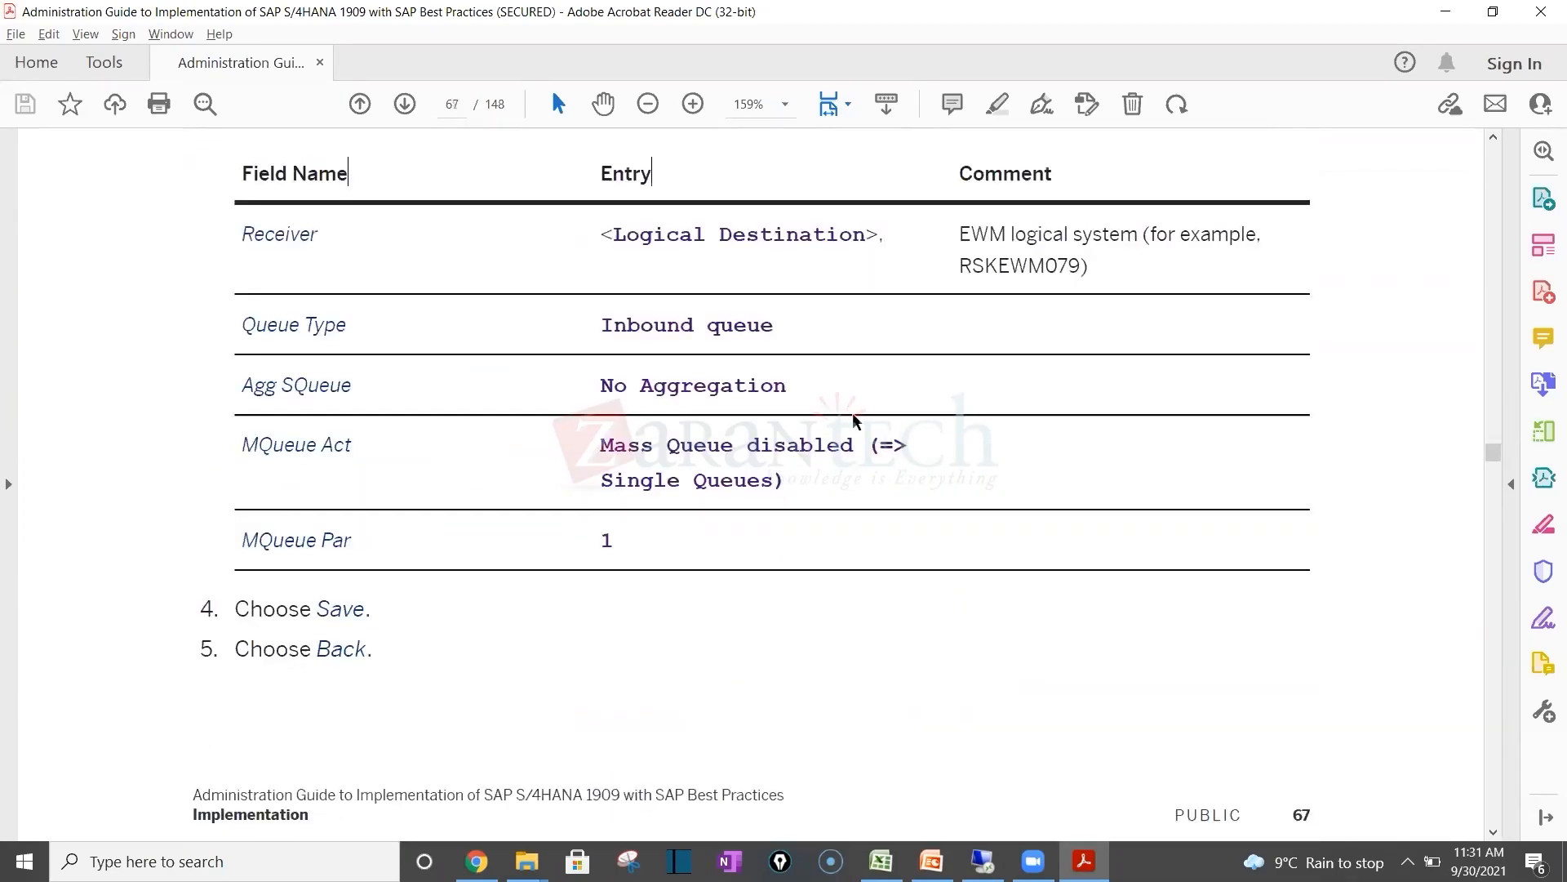
scroll(853, 418, up, 18)
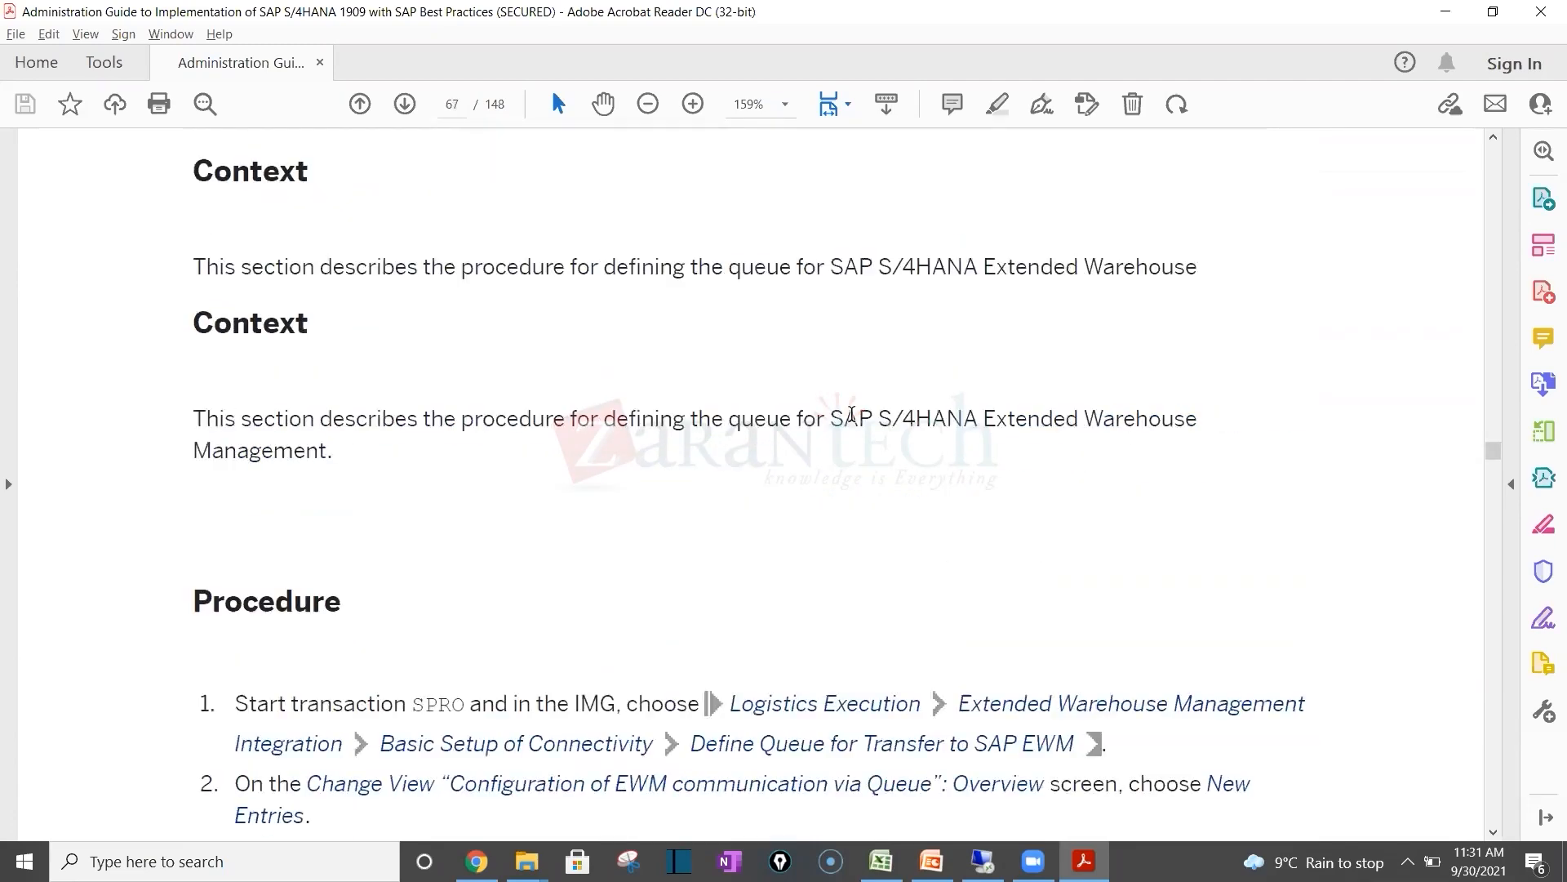
scroll(852, 414, up, 10)
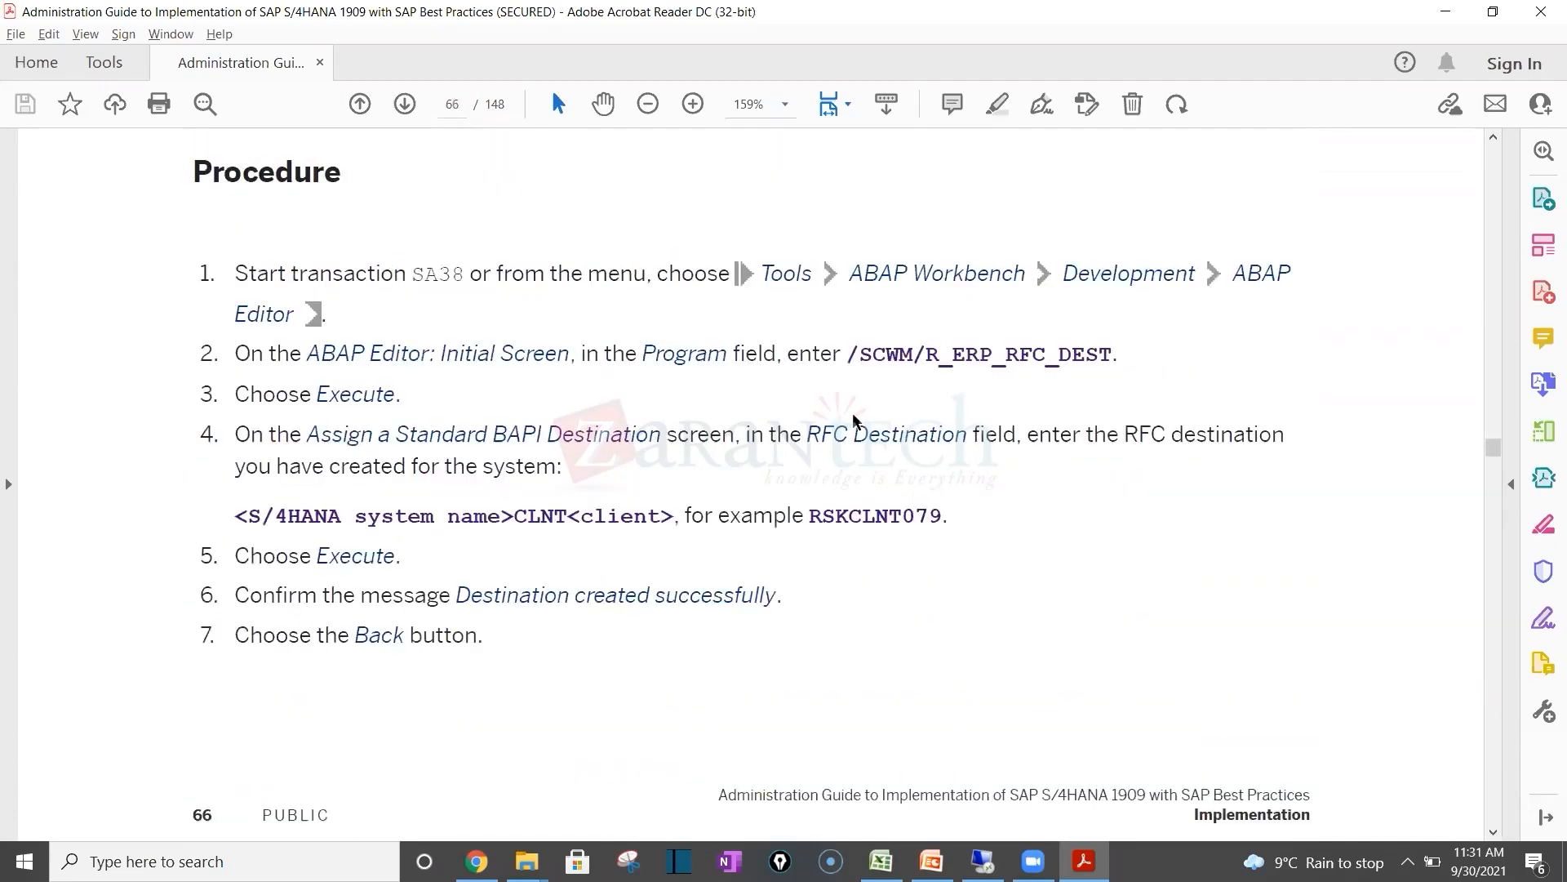
scroll(851, 414, up, 6)
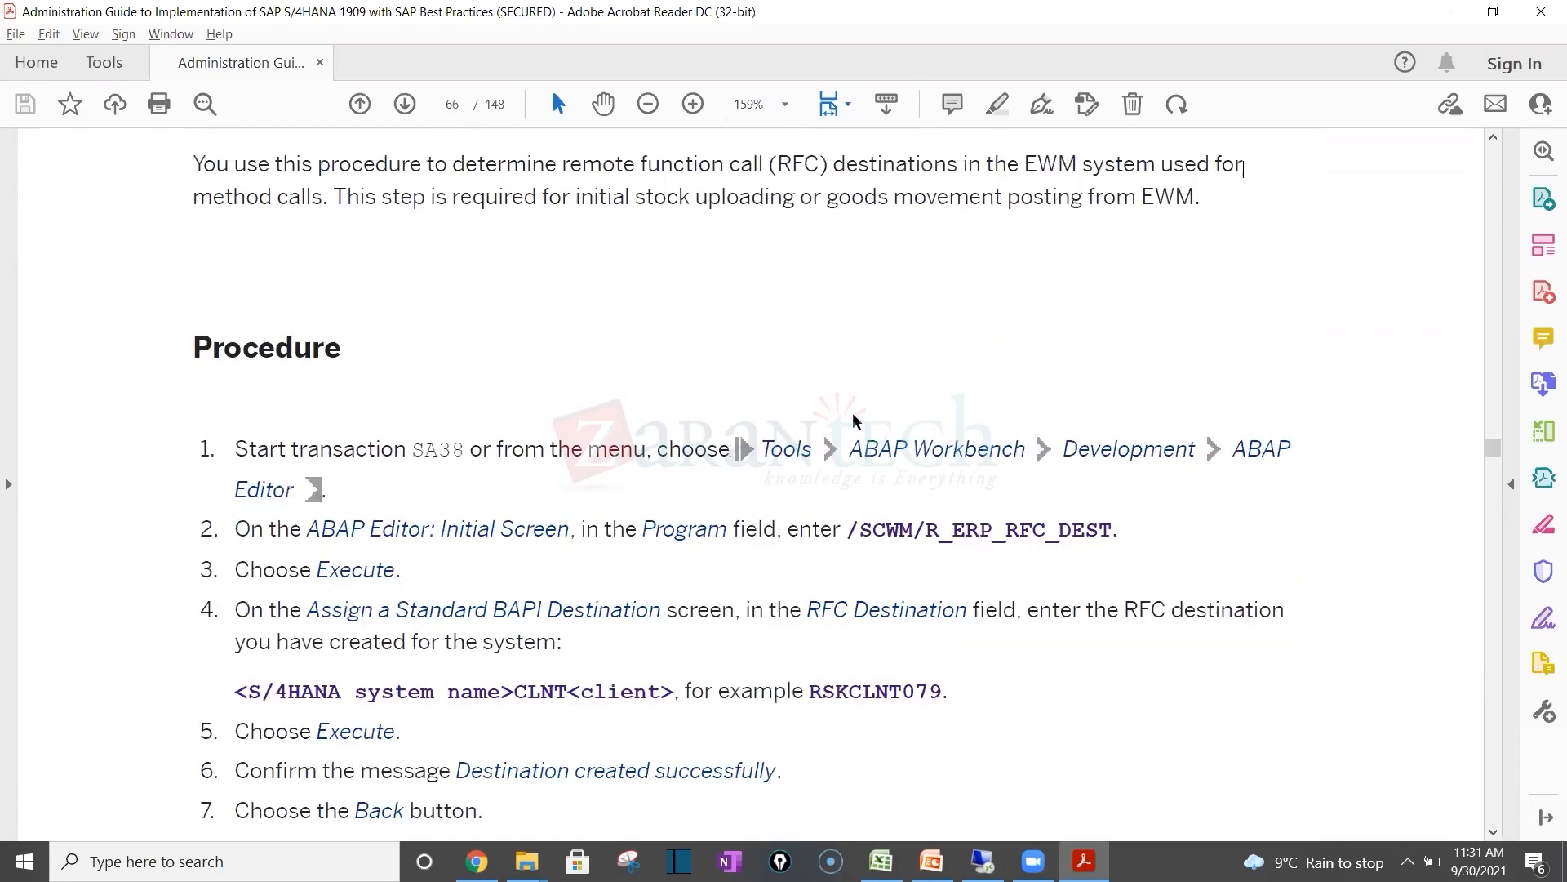
scroll(852, 414, up, 10)
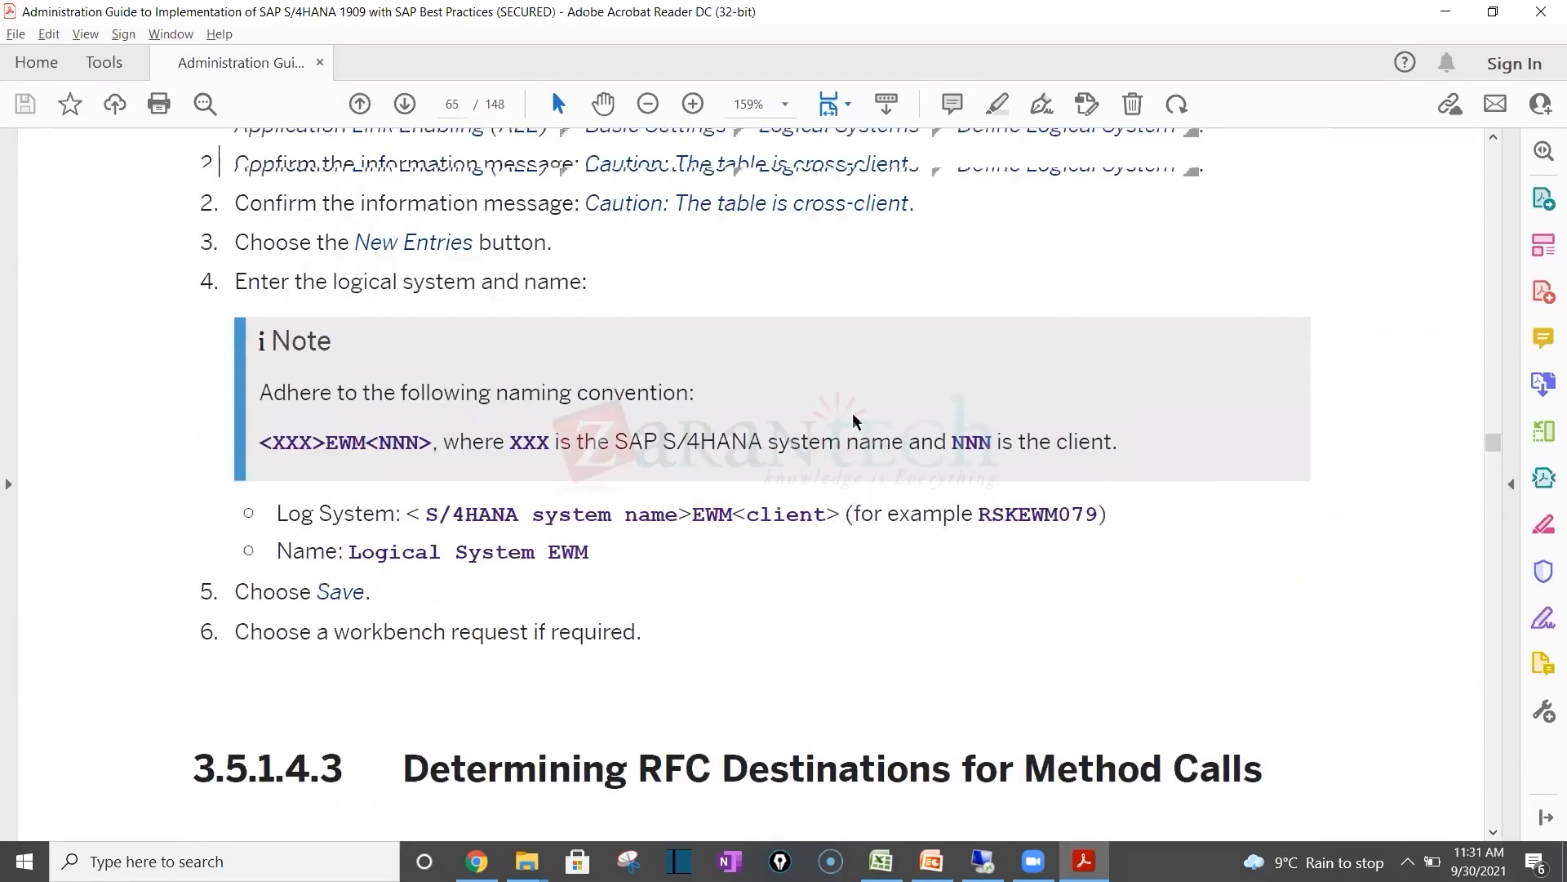
scroll(855, 420, up, 10)
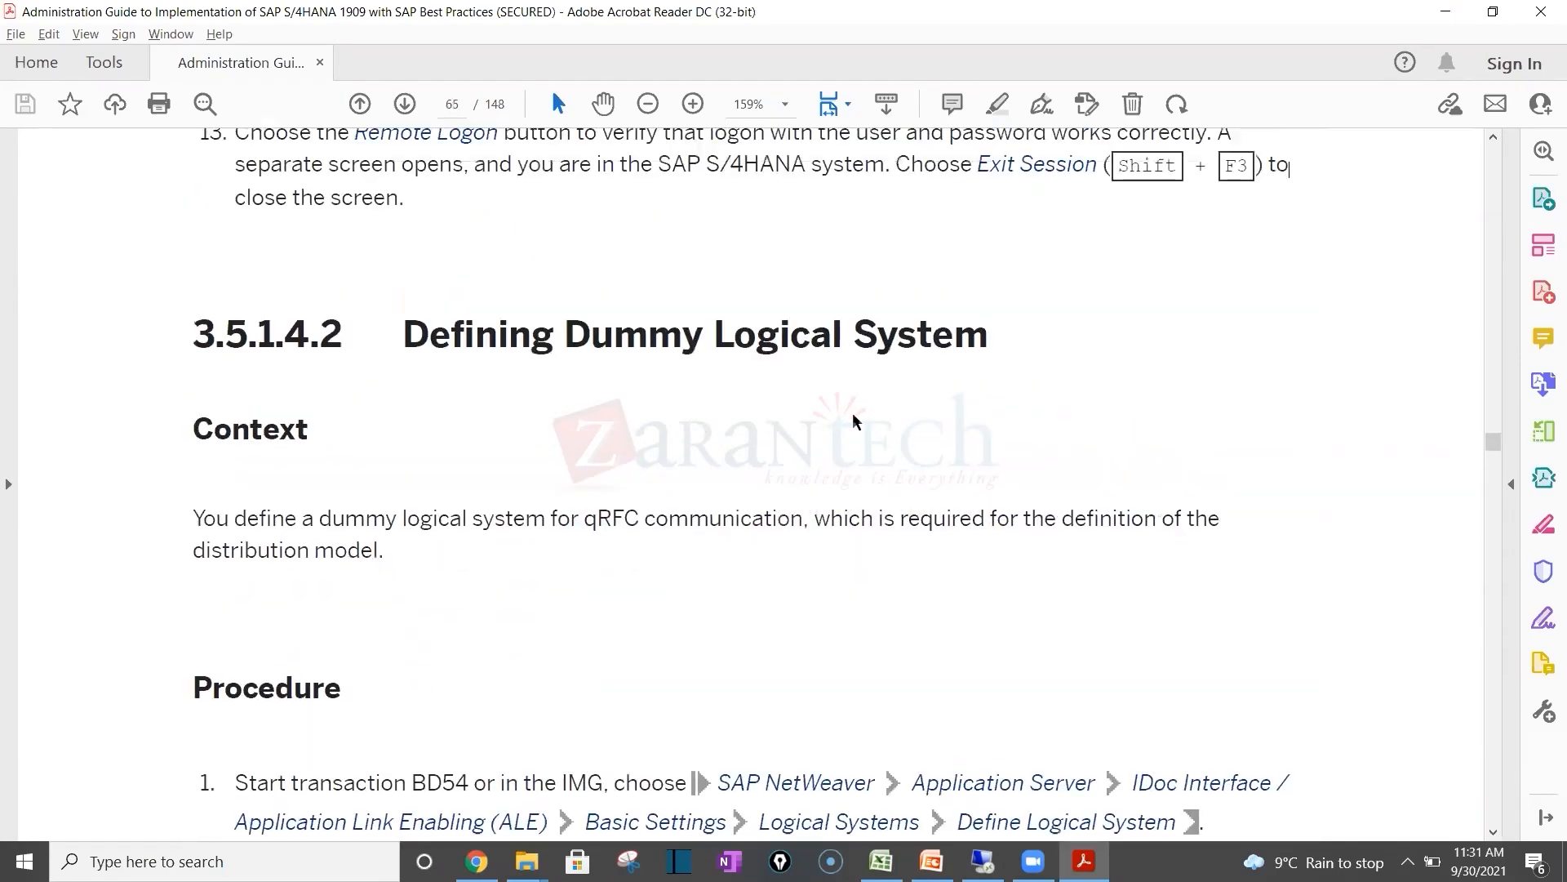
scroll(906, 665, up, 10)
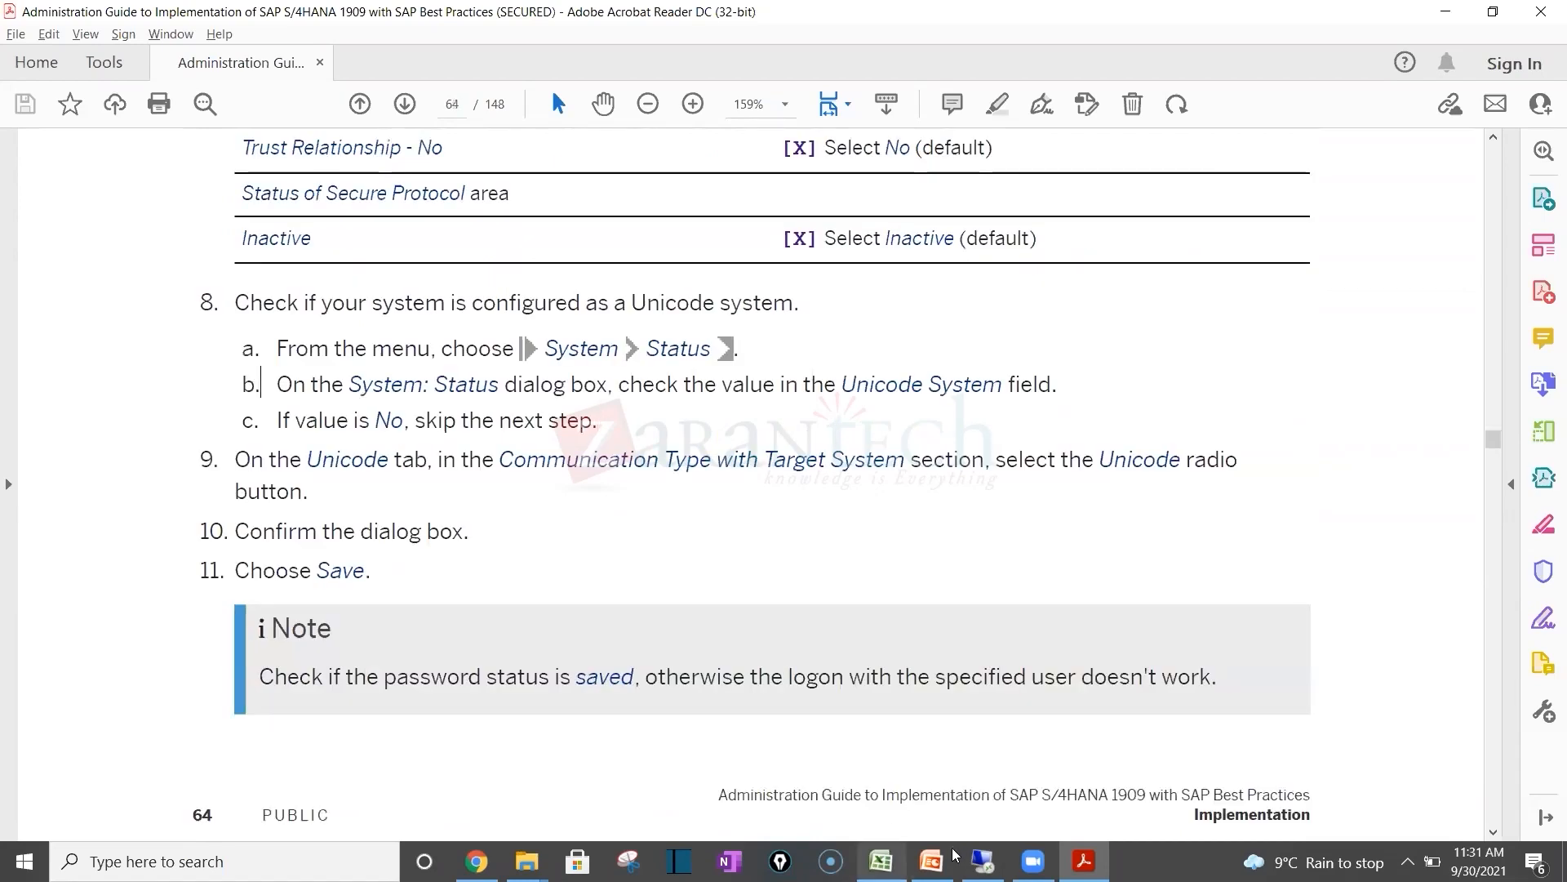
Step: Switch to the SAP remote desktop session and read the documentation for Set Up QIN Scheduler
click(983, 861)
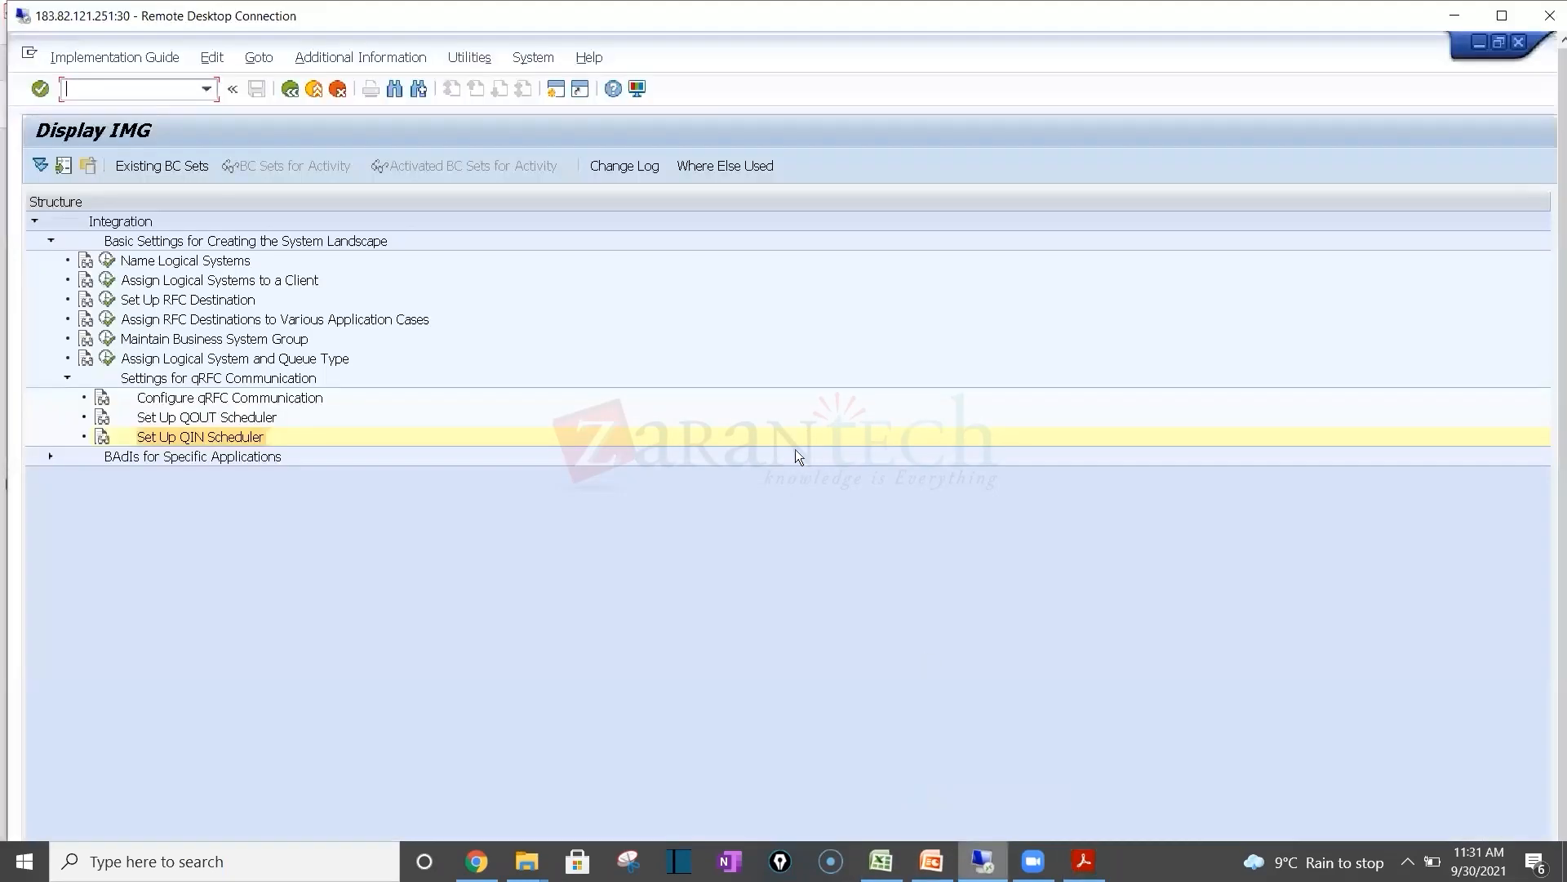
click(102, 437)
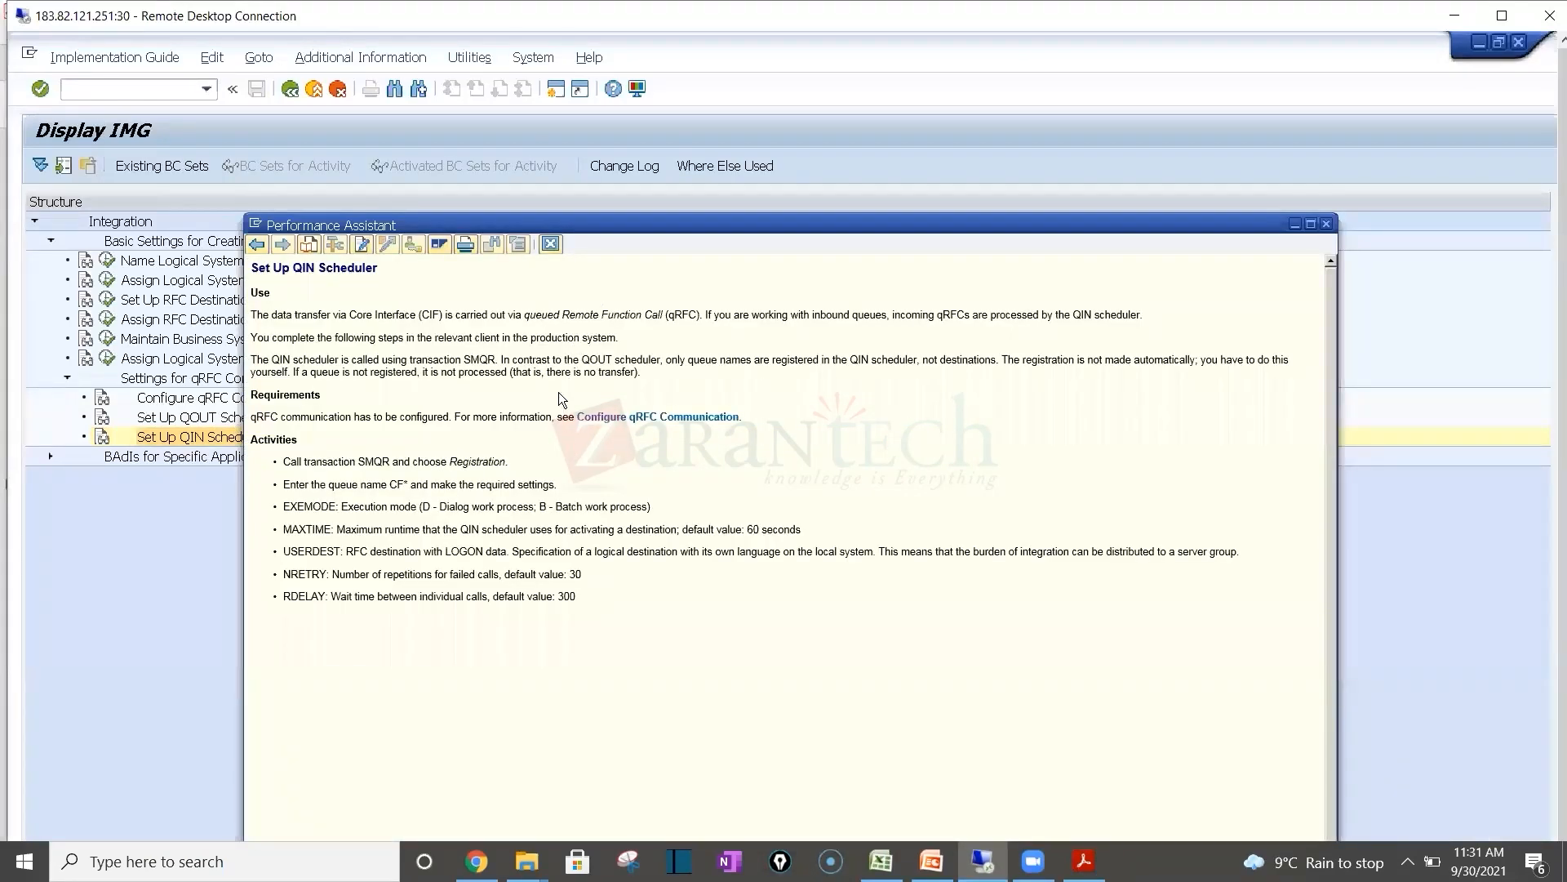
click(542, 245)
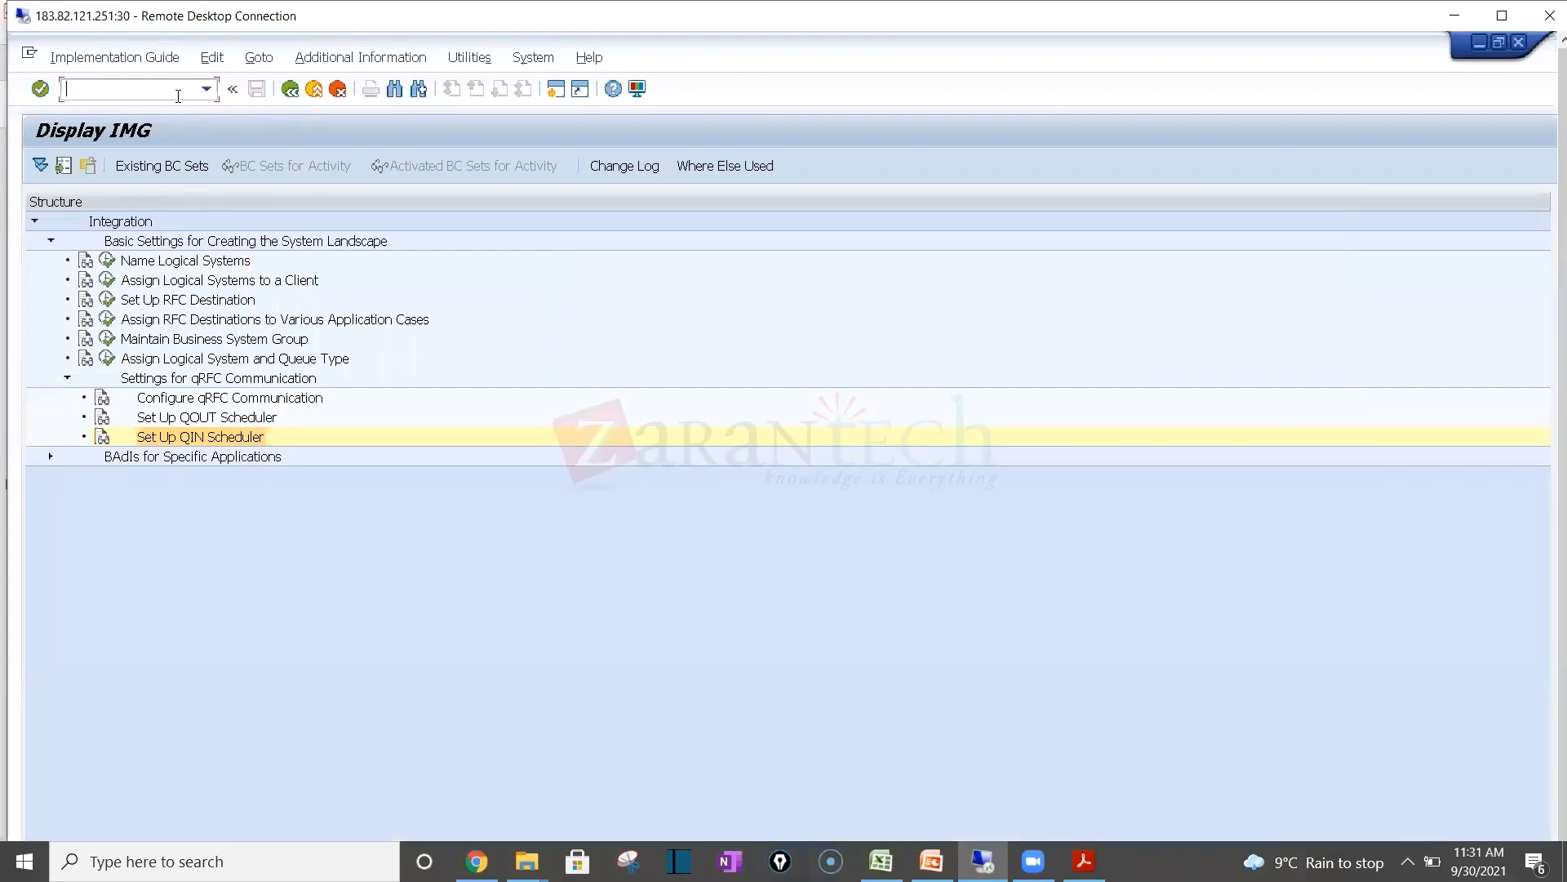
Step: Call transaction SMQR in a new session, inspect the inbound queues registered under WM*, and return to the IMG
text(/osmqr)
key(Return)
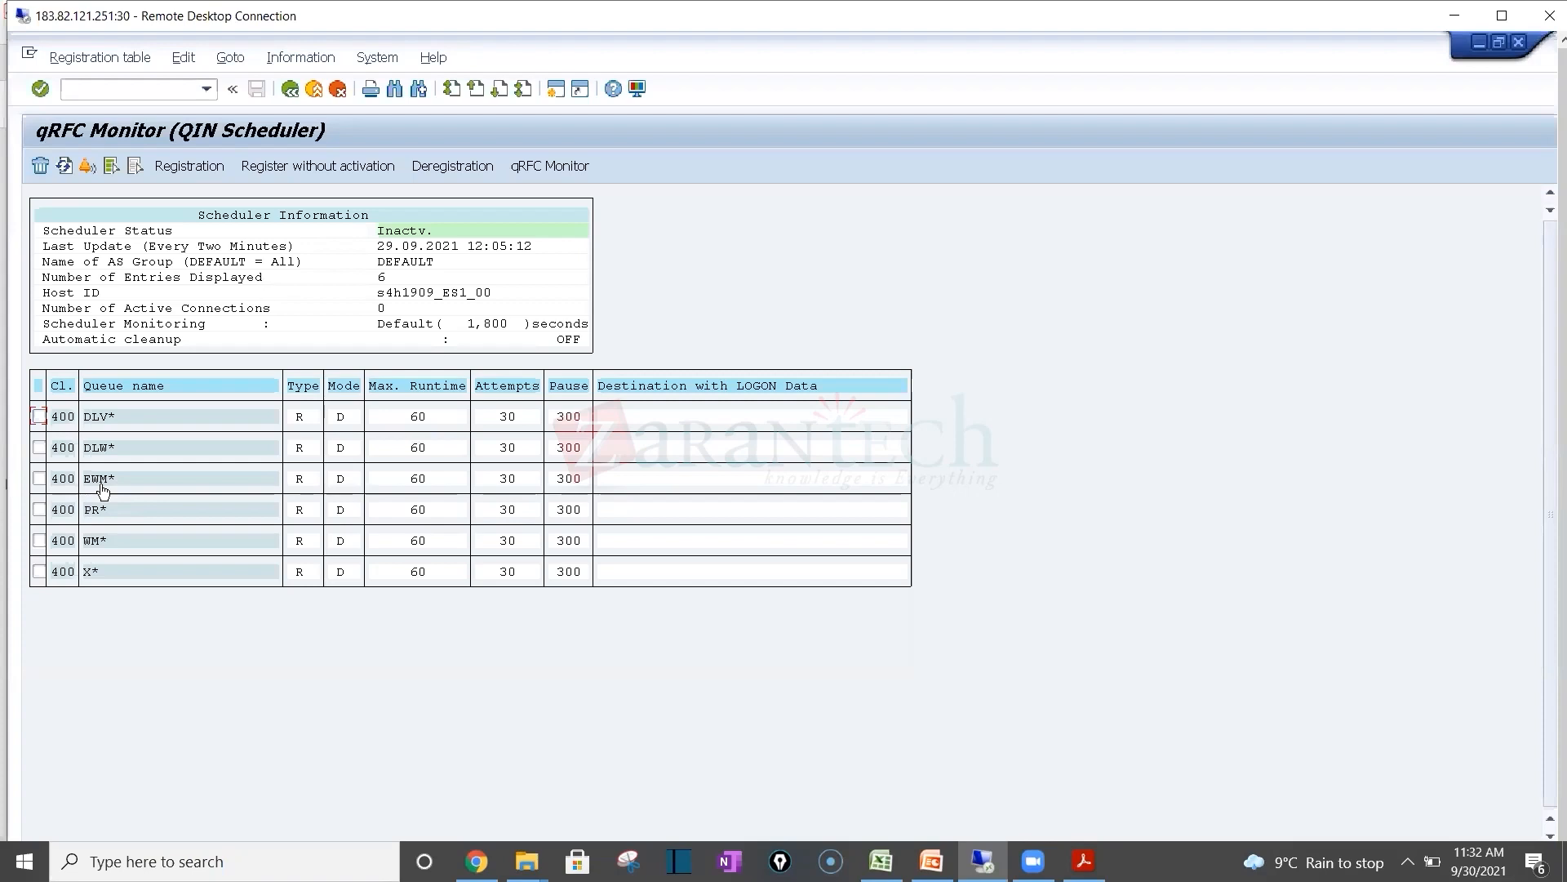
click(96, 544)
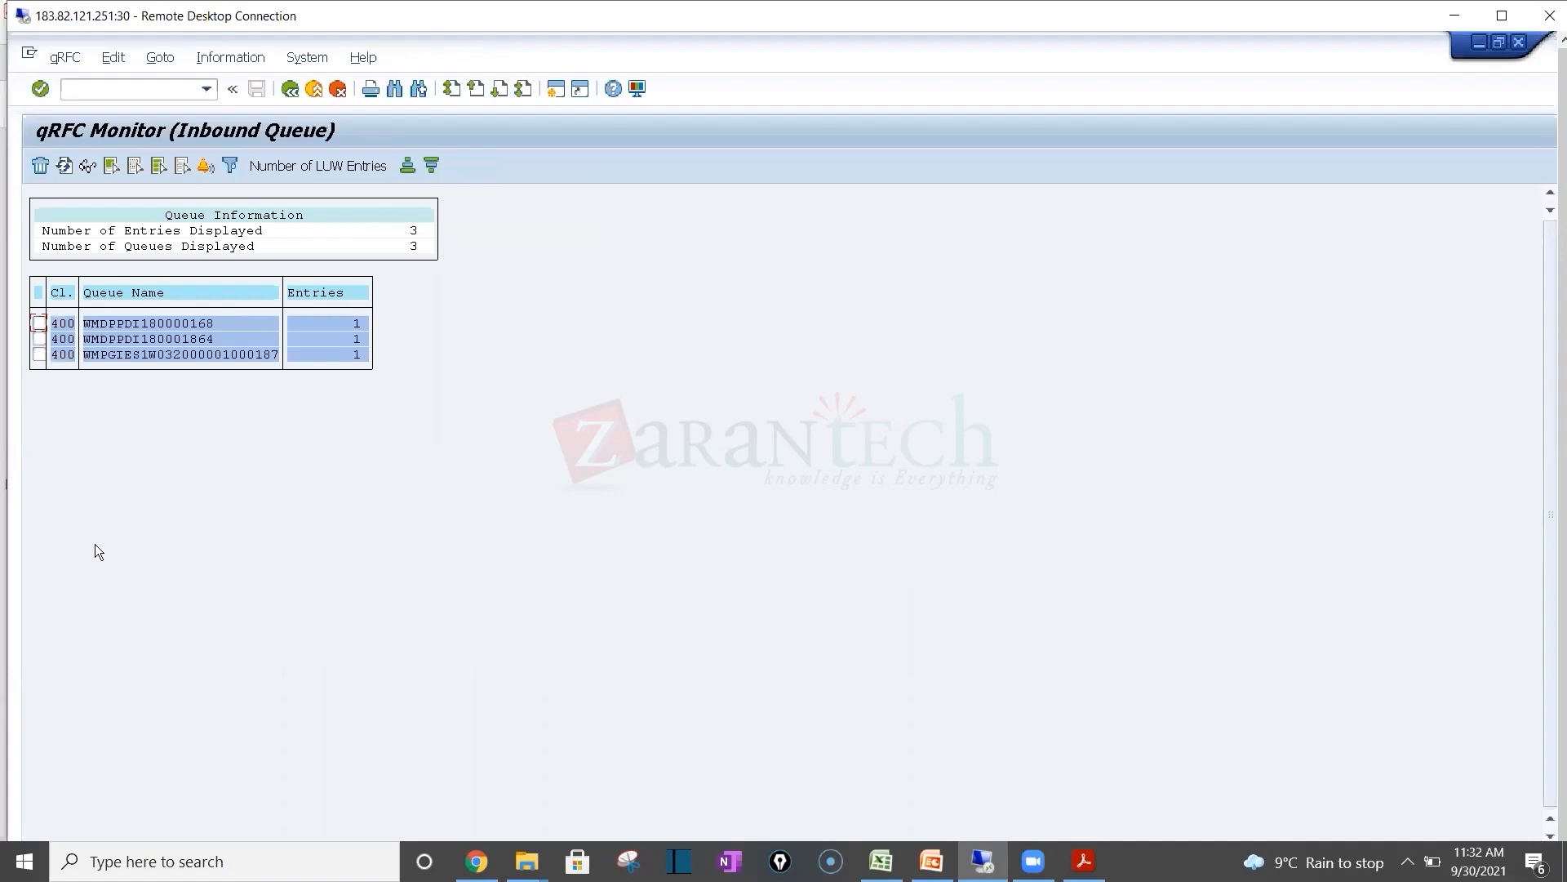
click(289, 90)
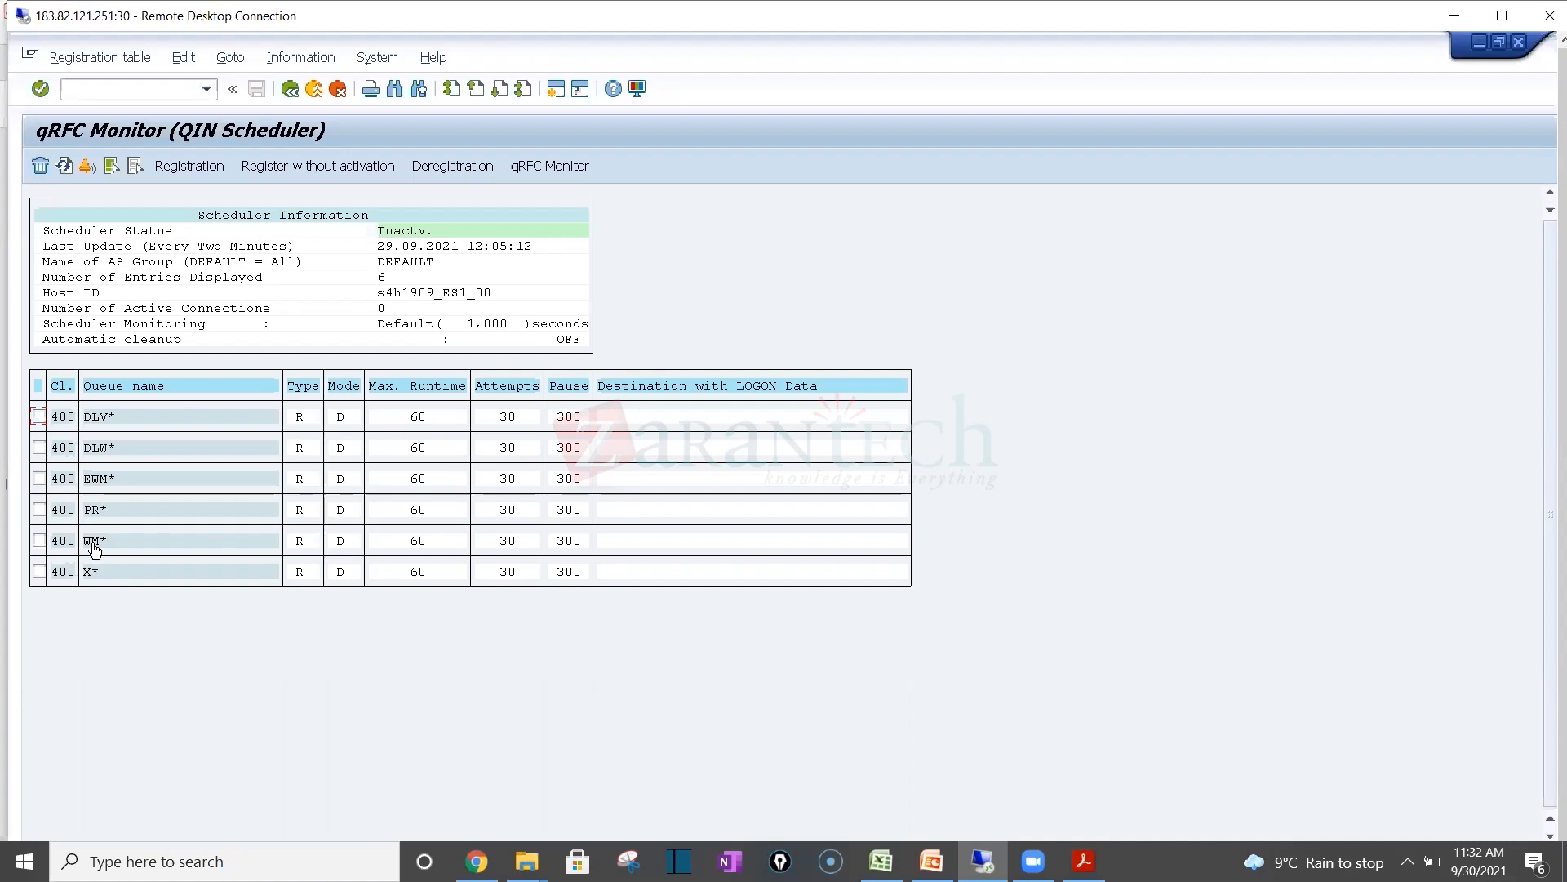
click(290, 90)
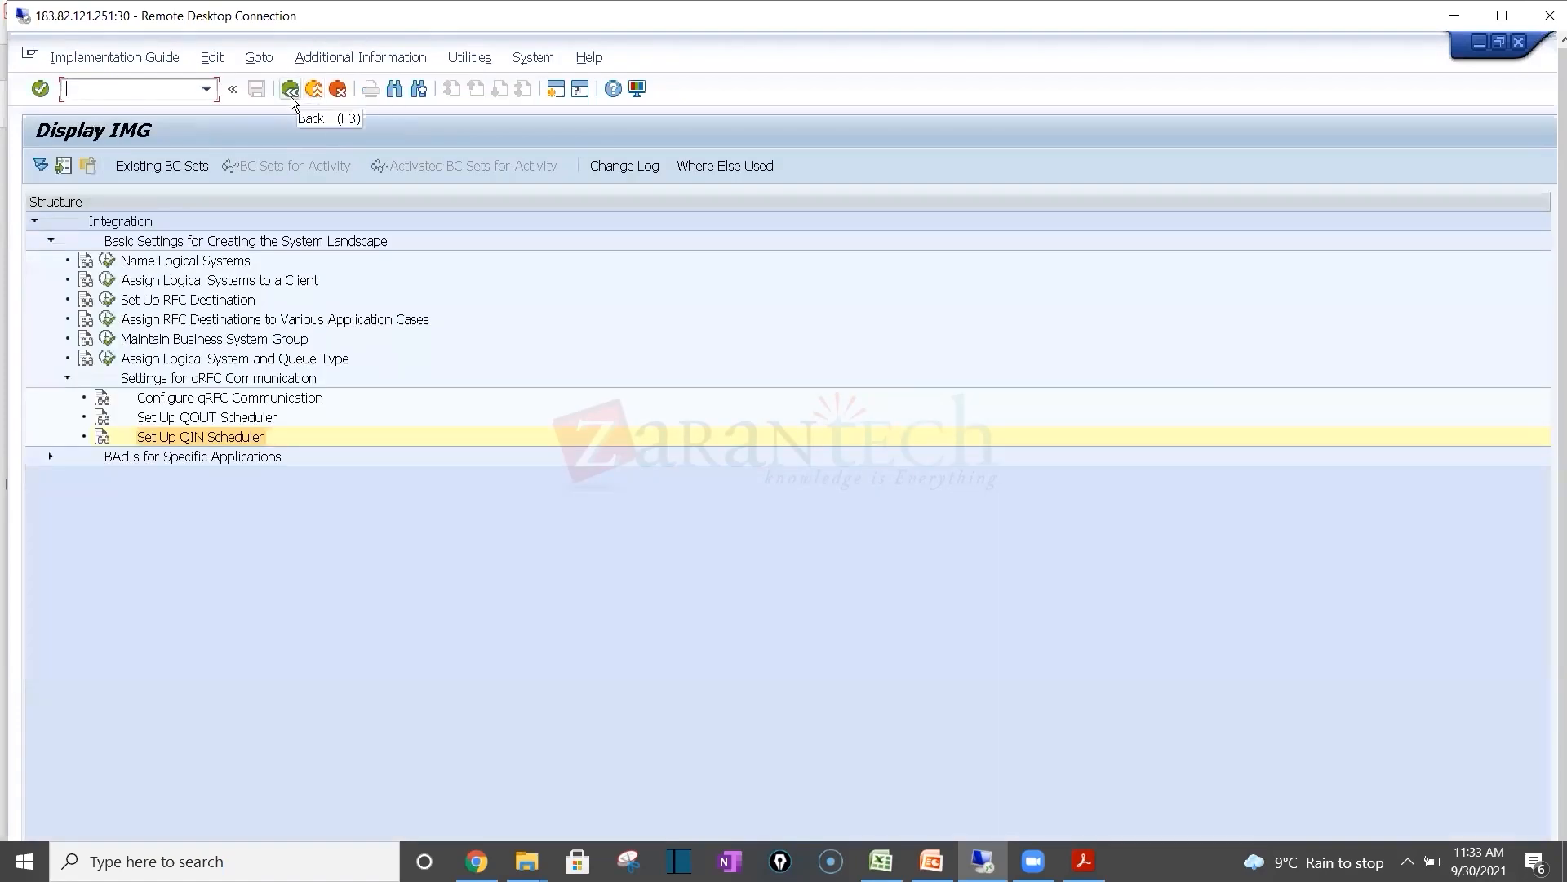
Step: From the Implementation Tool for System Connection documentation, follow the CIF queue display link and read the qRFC administration setup instructions
click(291, 91)
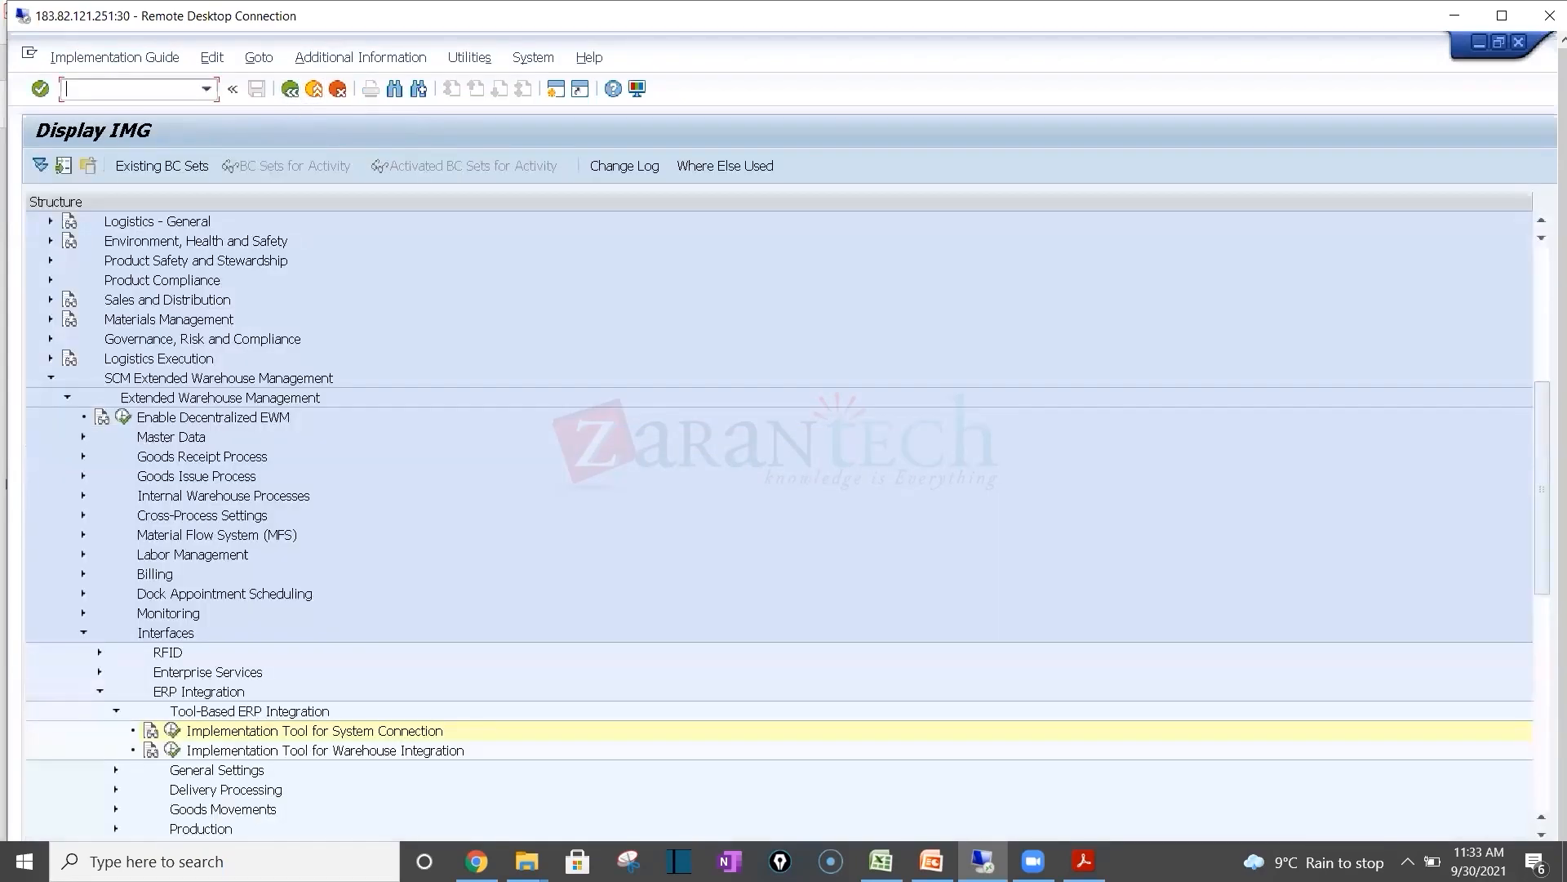
click(151, 731)
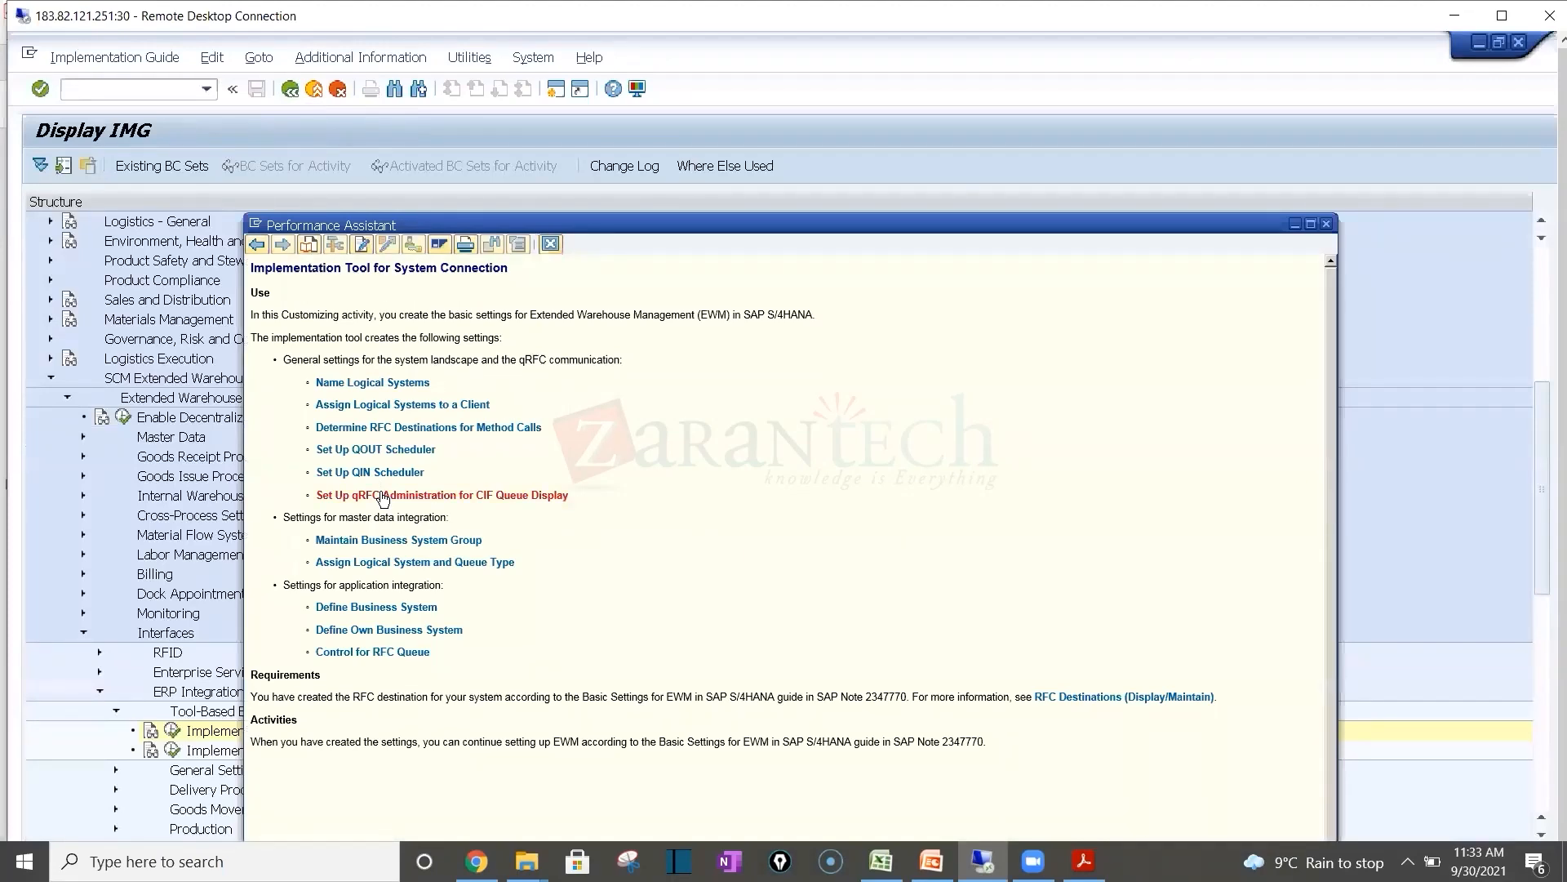
click(383, 495)
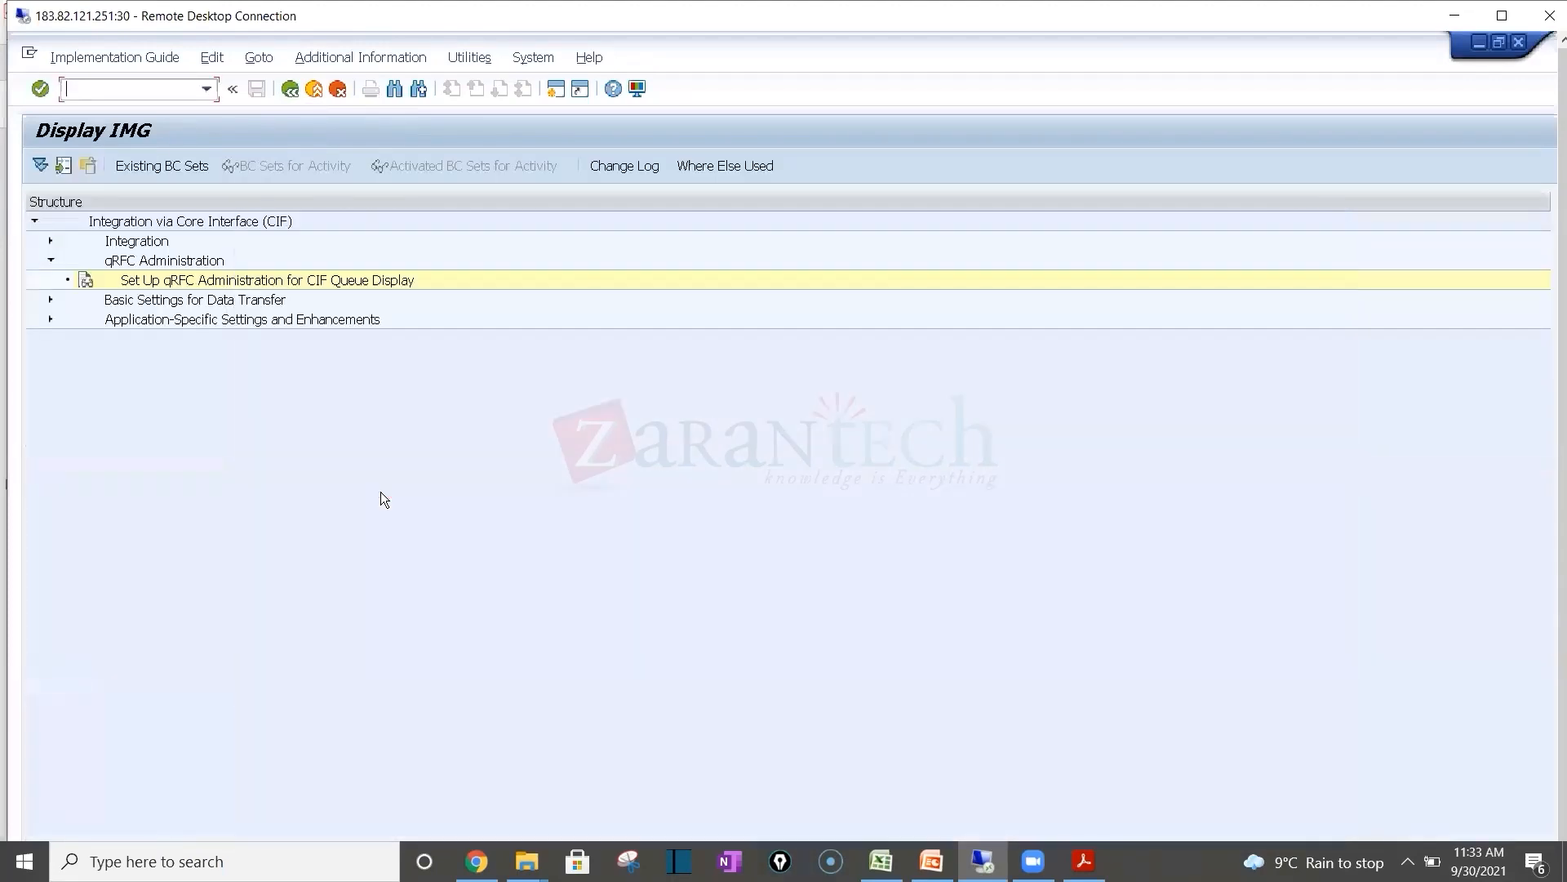
click(86, 281)
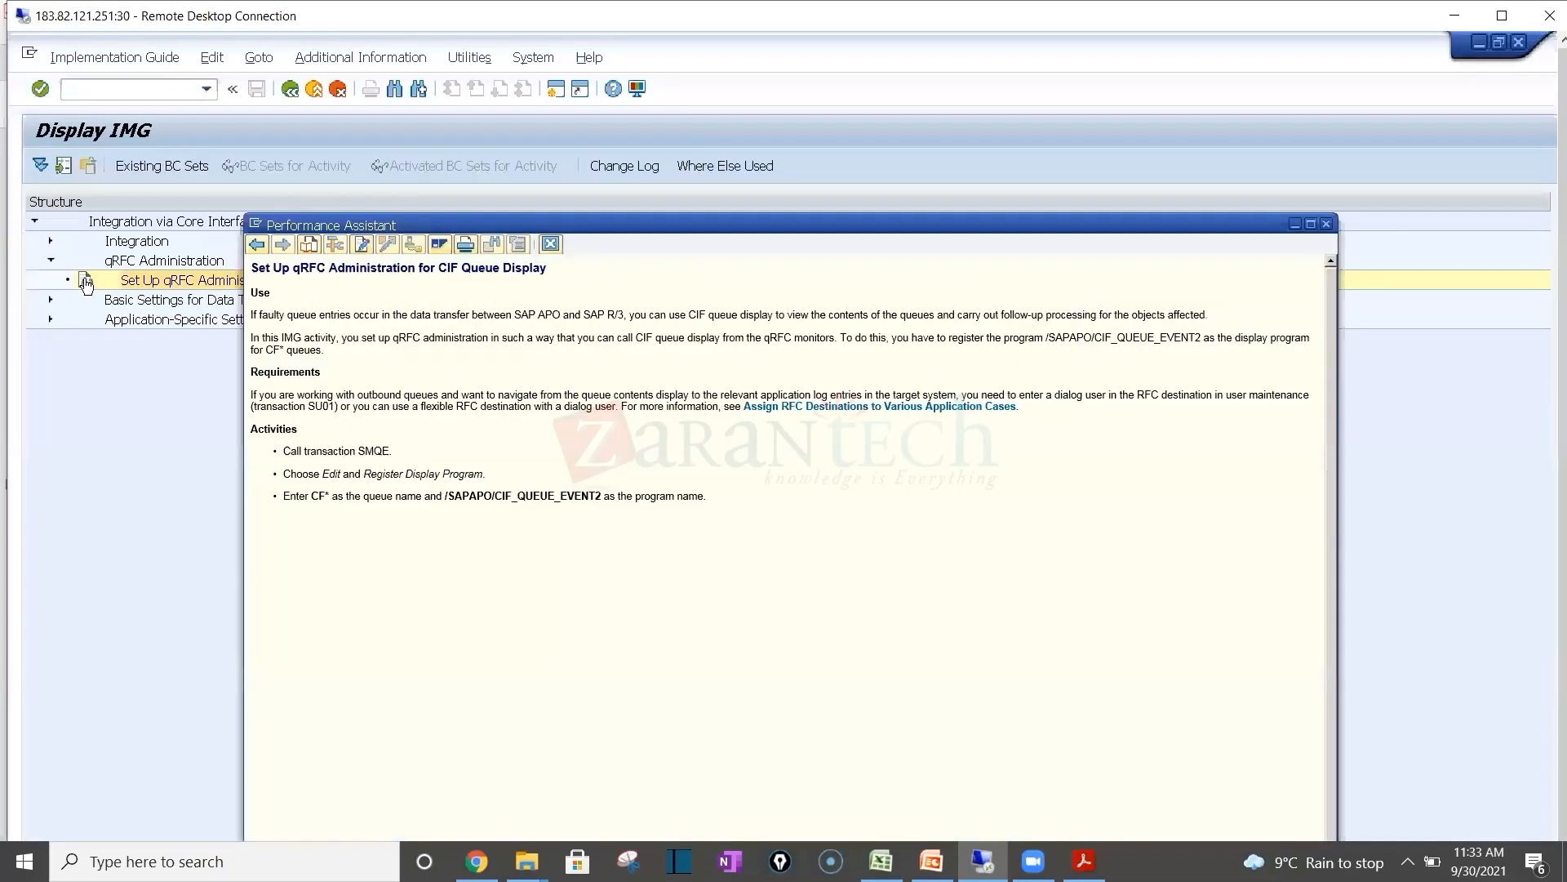
click(544, 246)
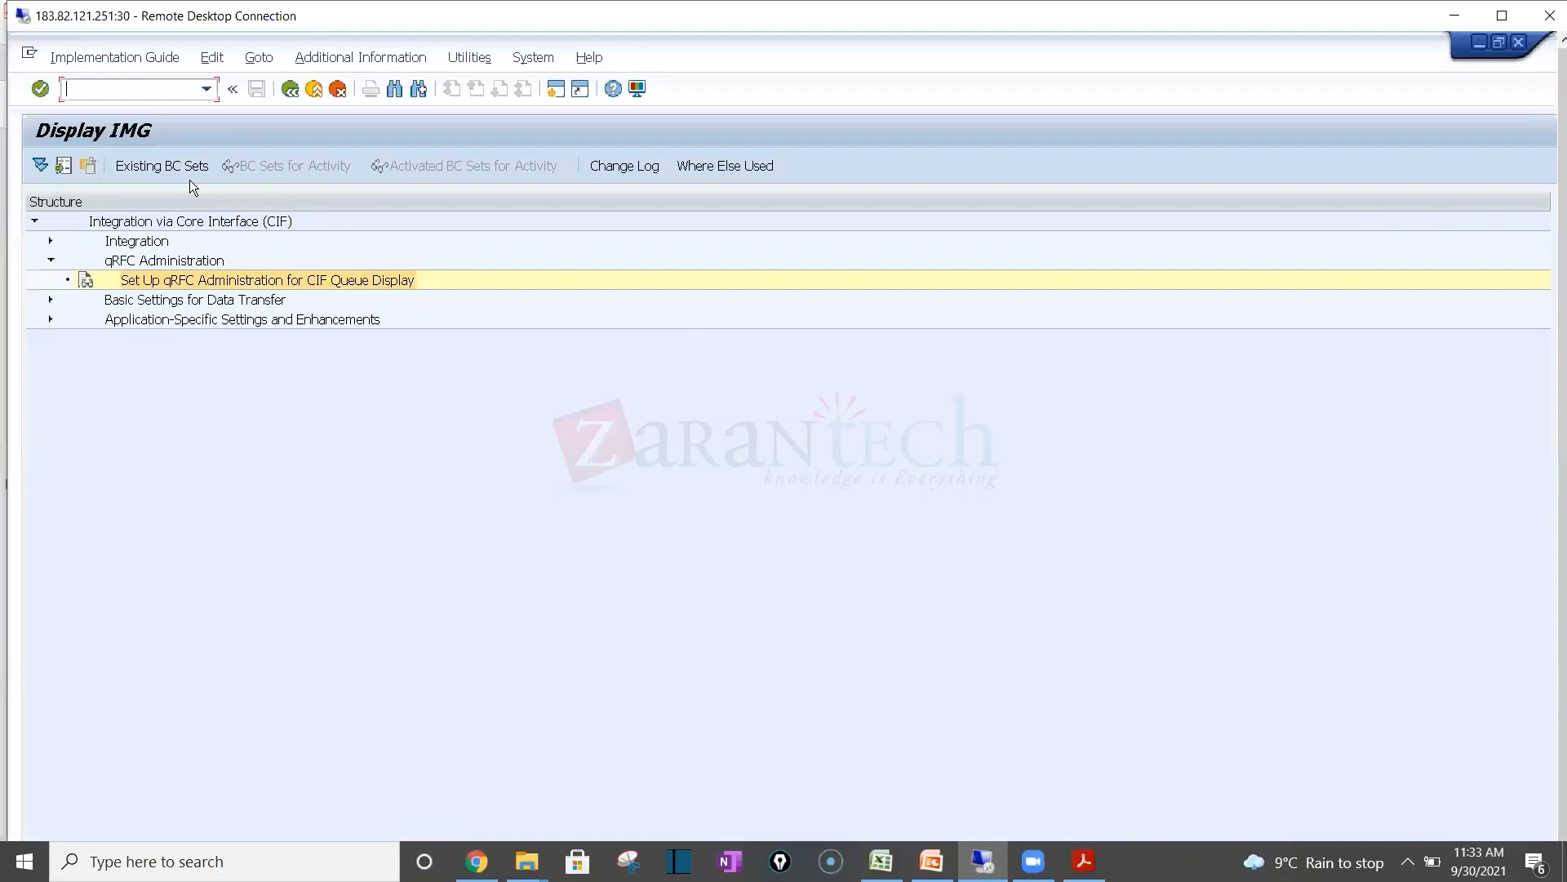
Step: Call transaction SMQE in a new session to view the queue registrations in qRFC Administration
text(/osmq)
text(1)
key(Return)
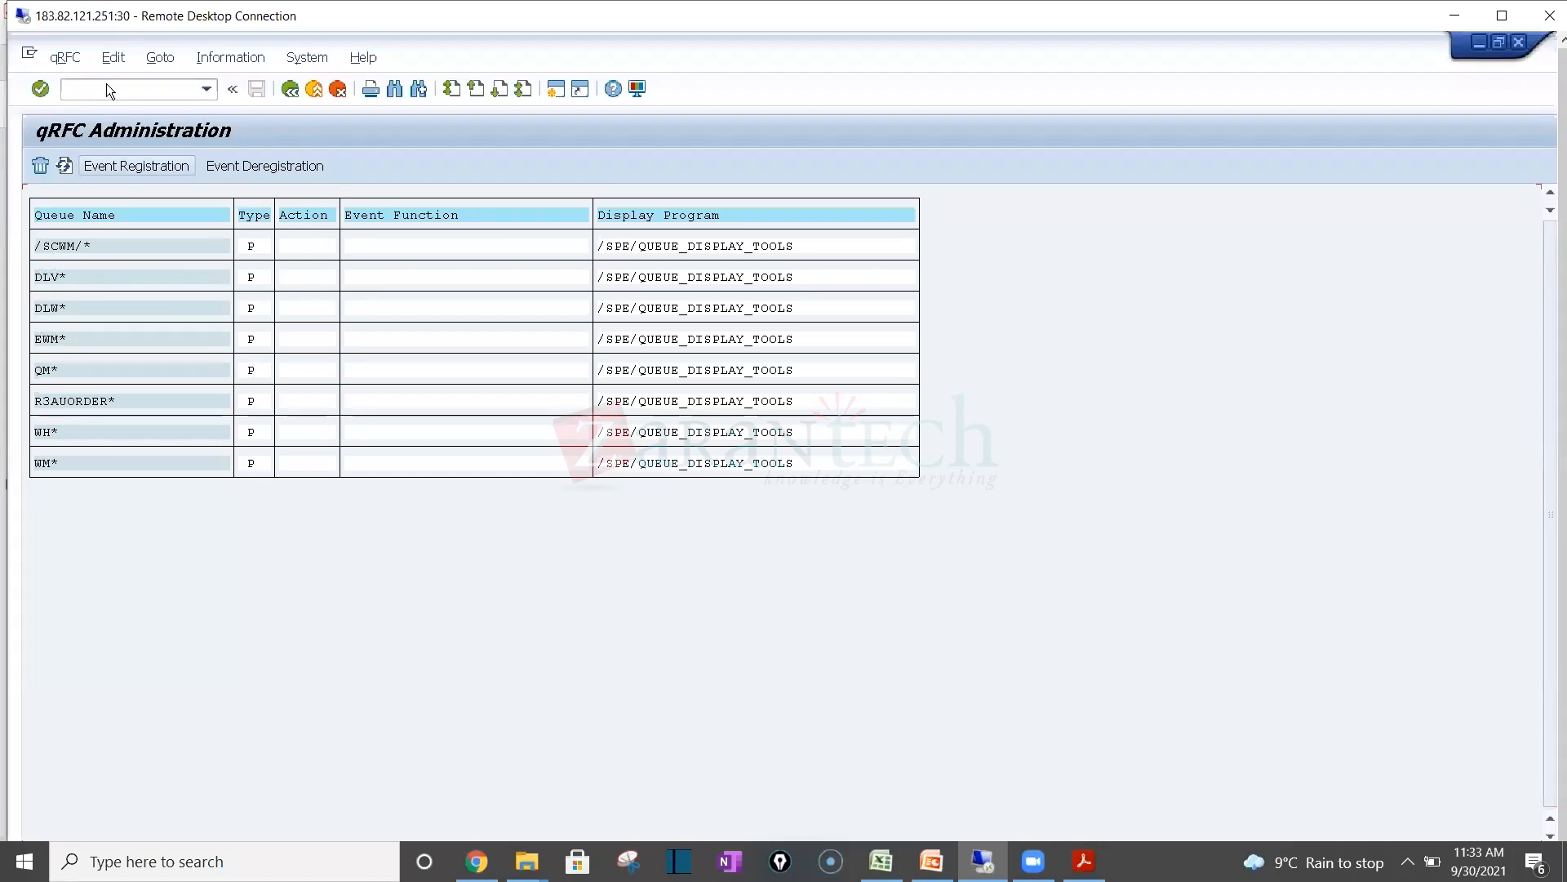
Step: Call transaction SMQ2 in a new session and list the inbound queues with the default selection
text(/osm)
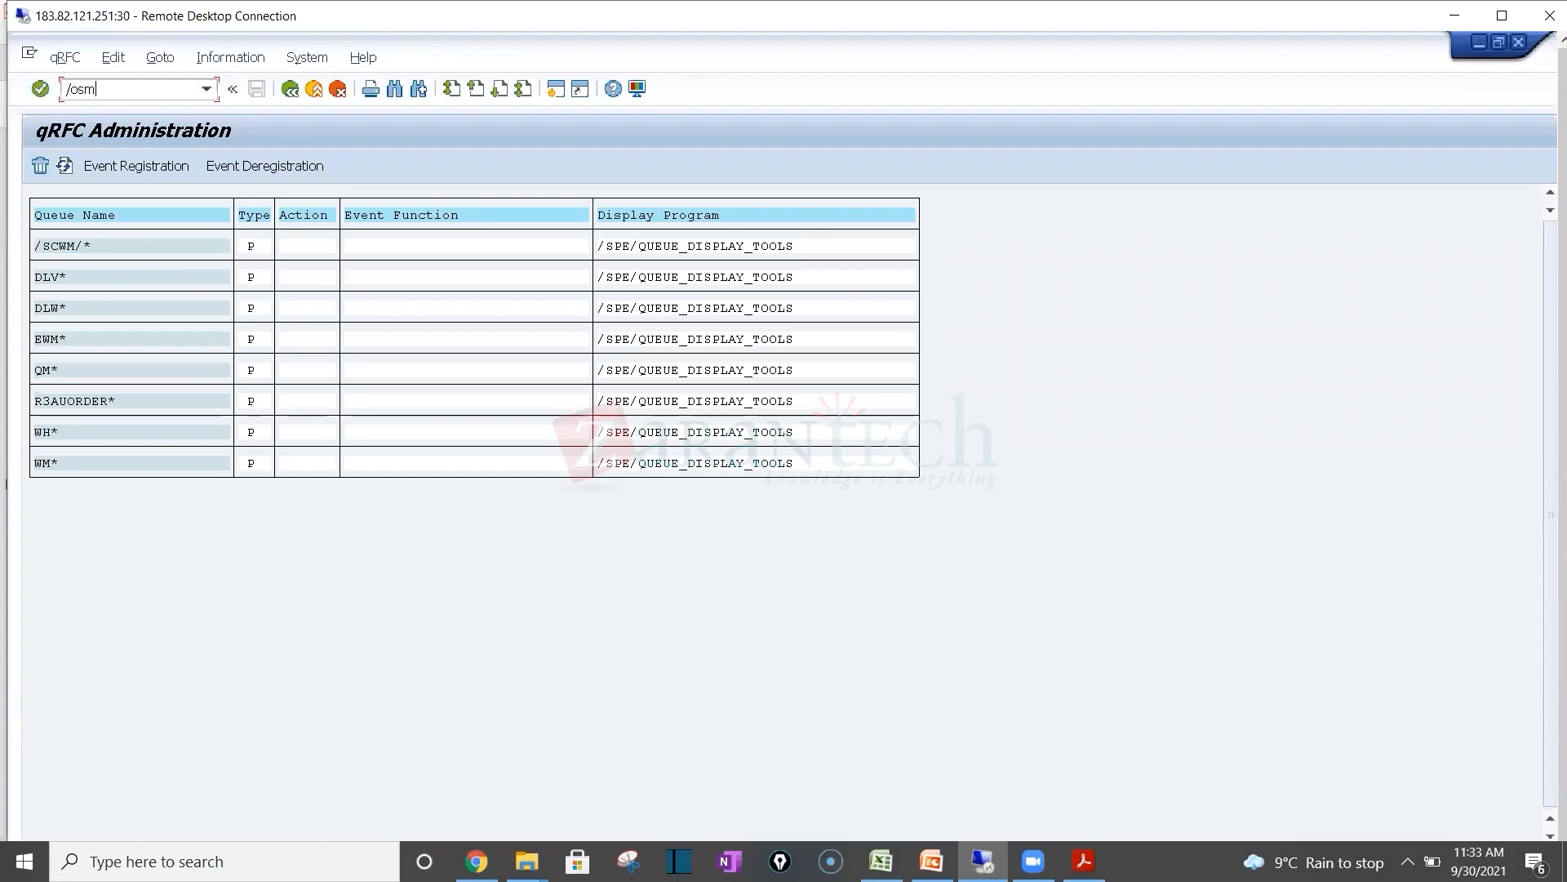
text(q2)
key(Return)
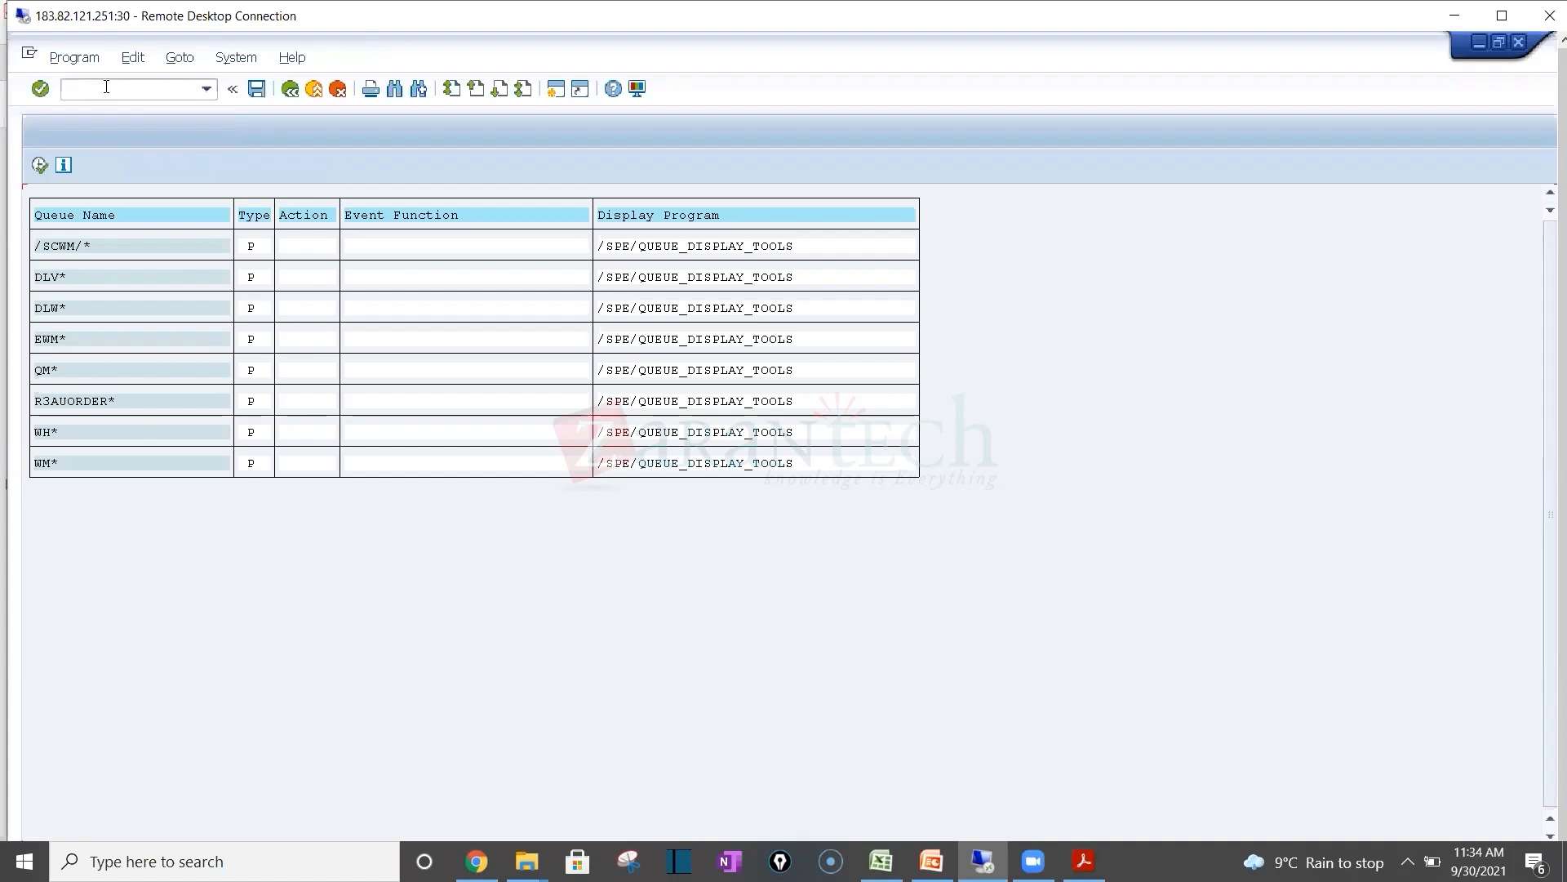
click(40, 165)
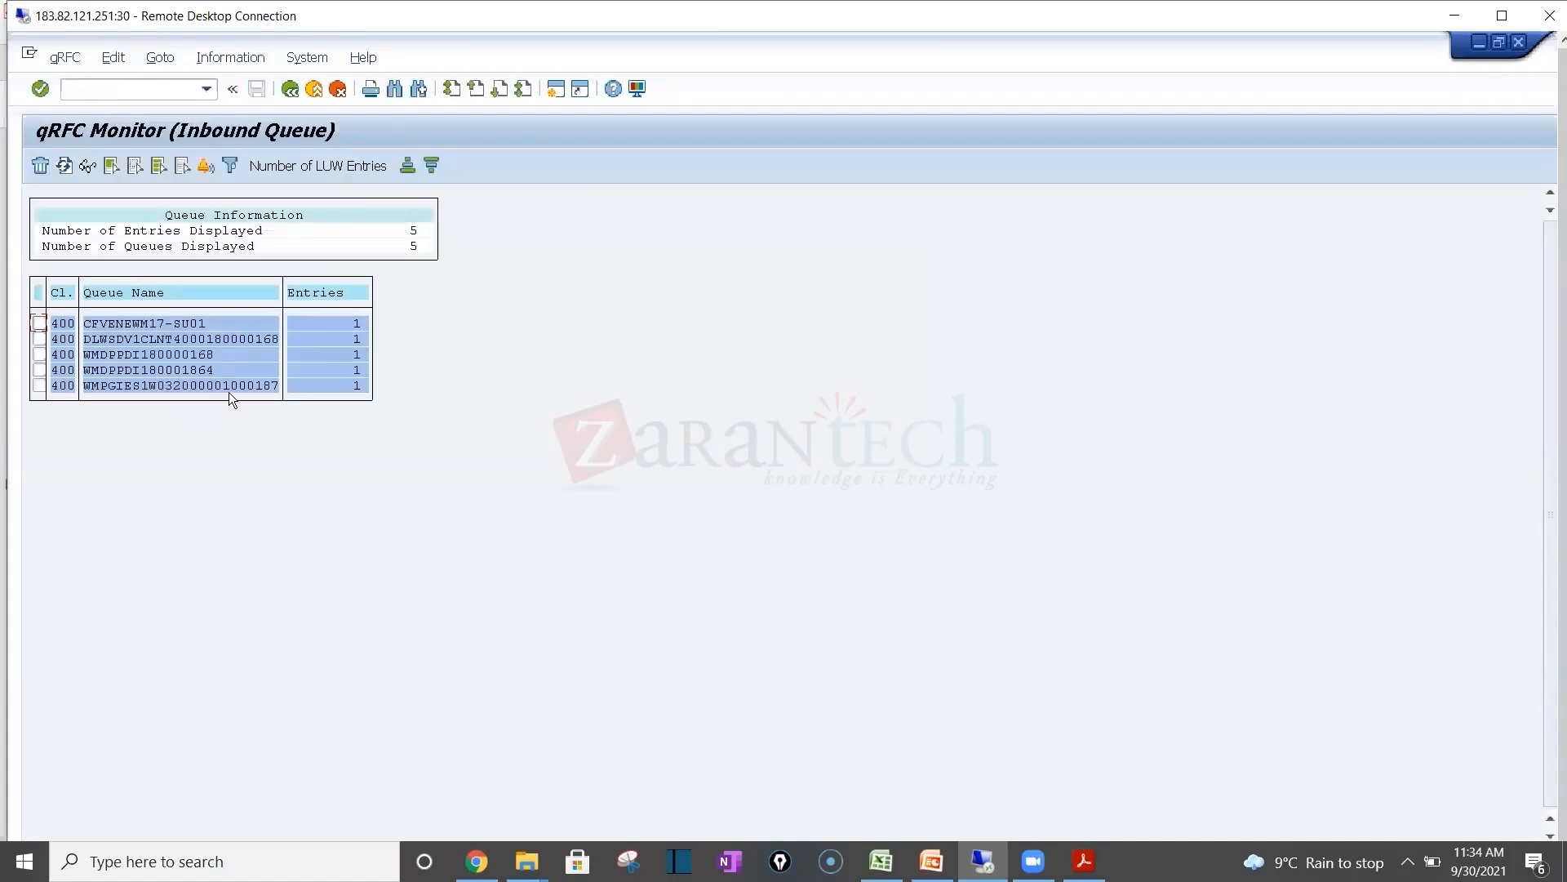
Step: Drill into the inbound queue starting with WMPGI, display its error log, and return to the queue list
double_click(238, 388)
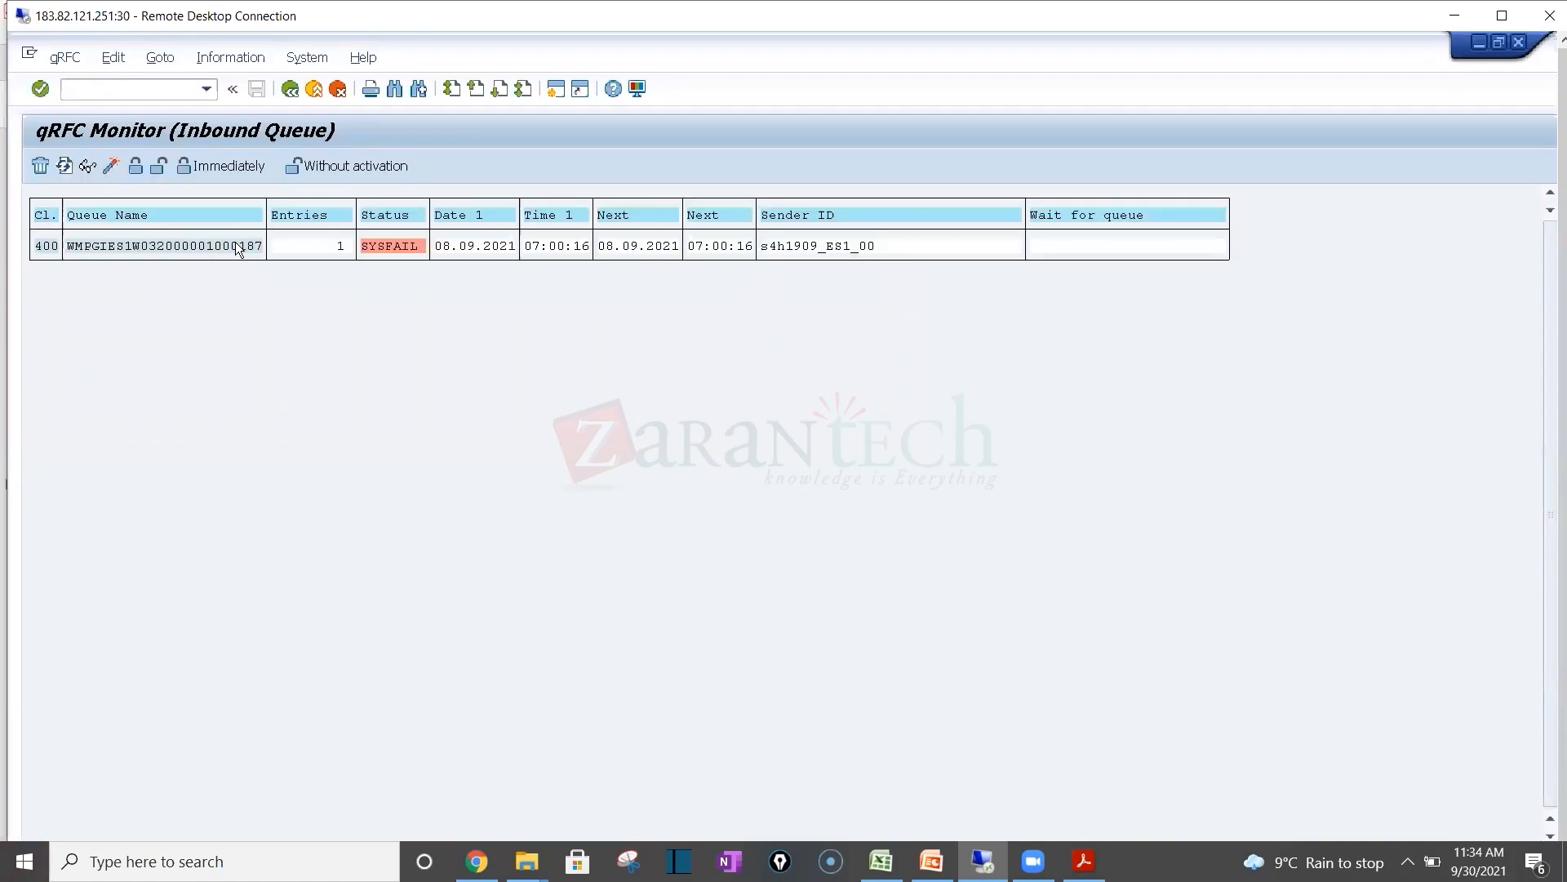
double_click(235, 245)
double_click(918, 248)
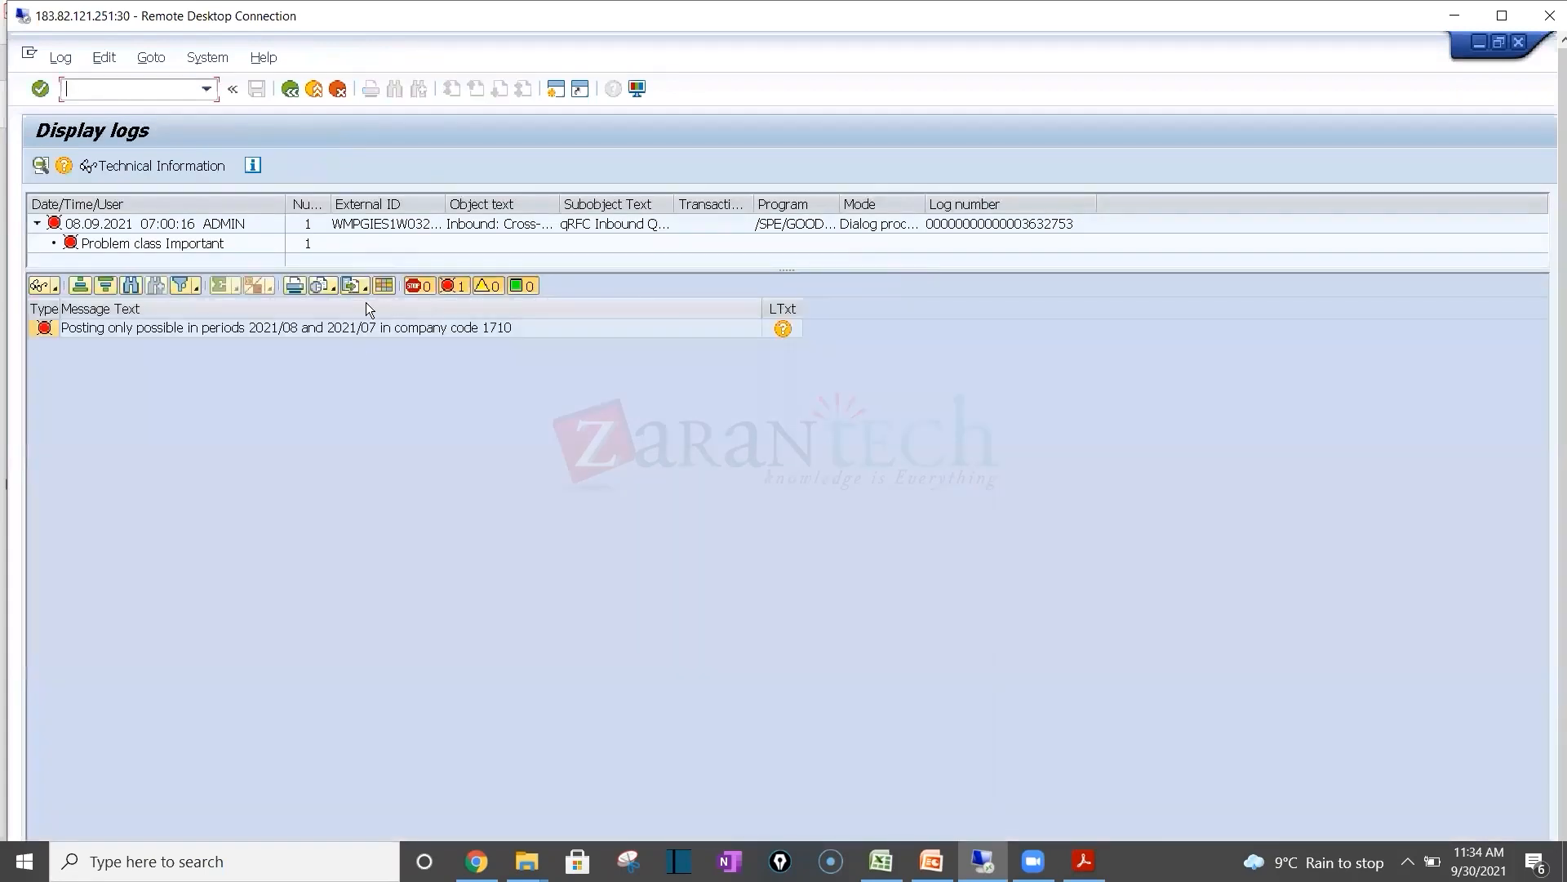
click(291, 90)
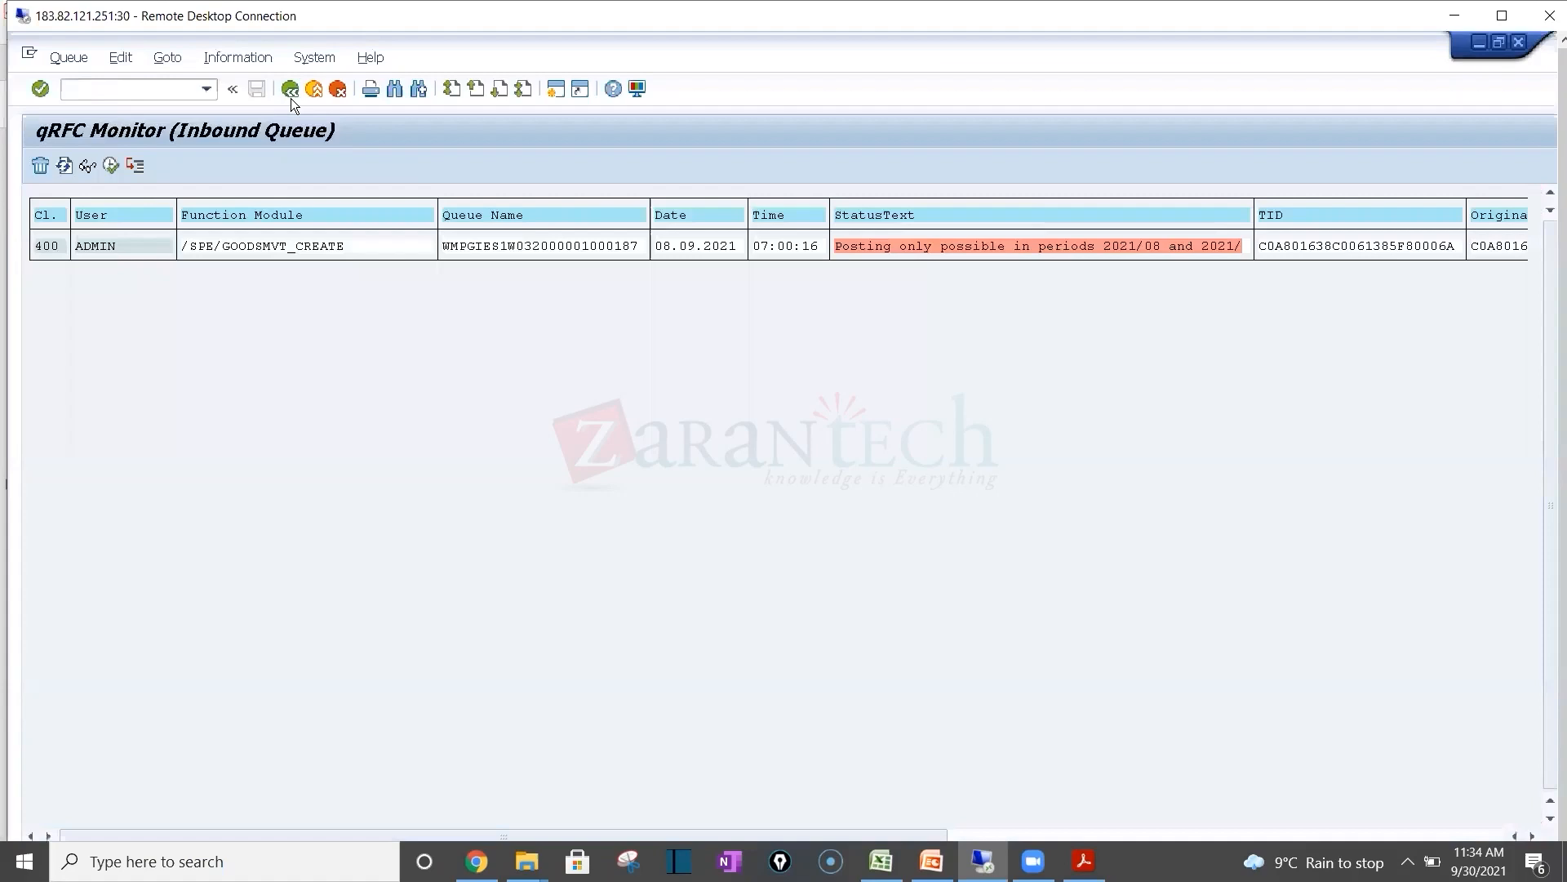
click(290, 90)
click(290, 90)
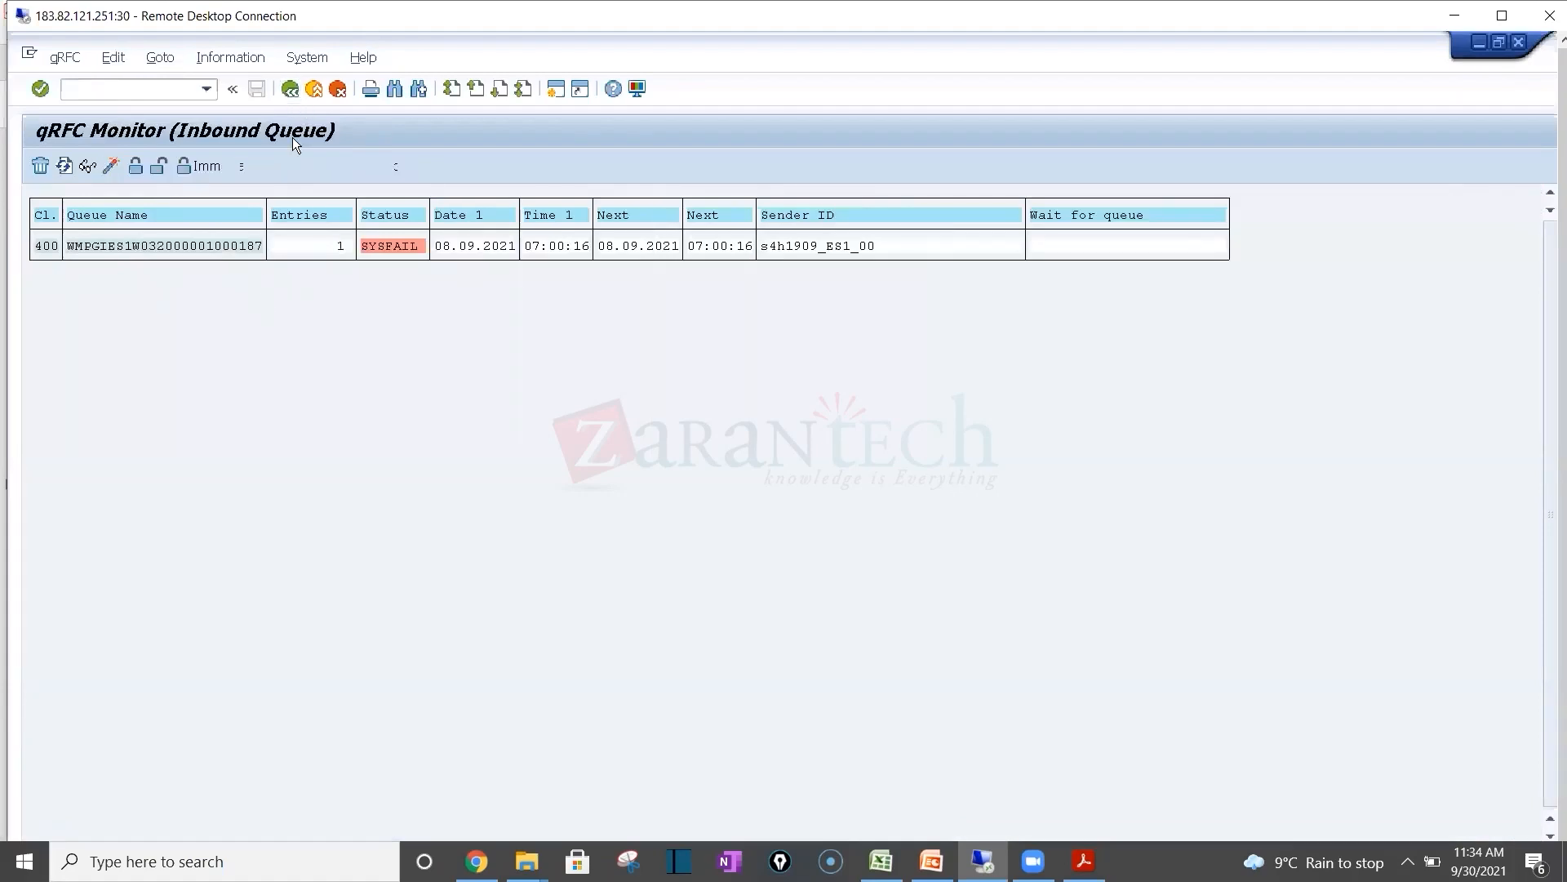
Step: Drill into the first of the two inbound queues starting with WMDPPDI, try to display its log, and return to the queue list
click(40, 385)
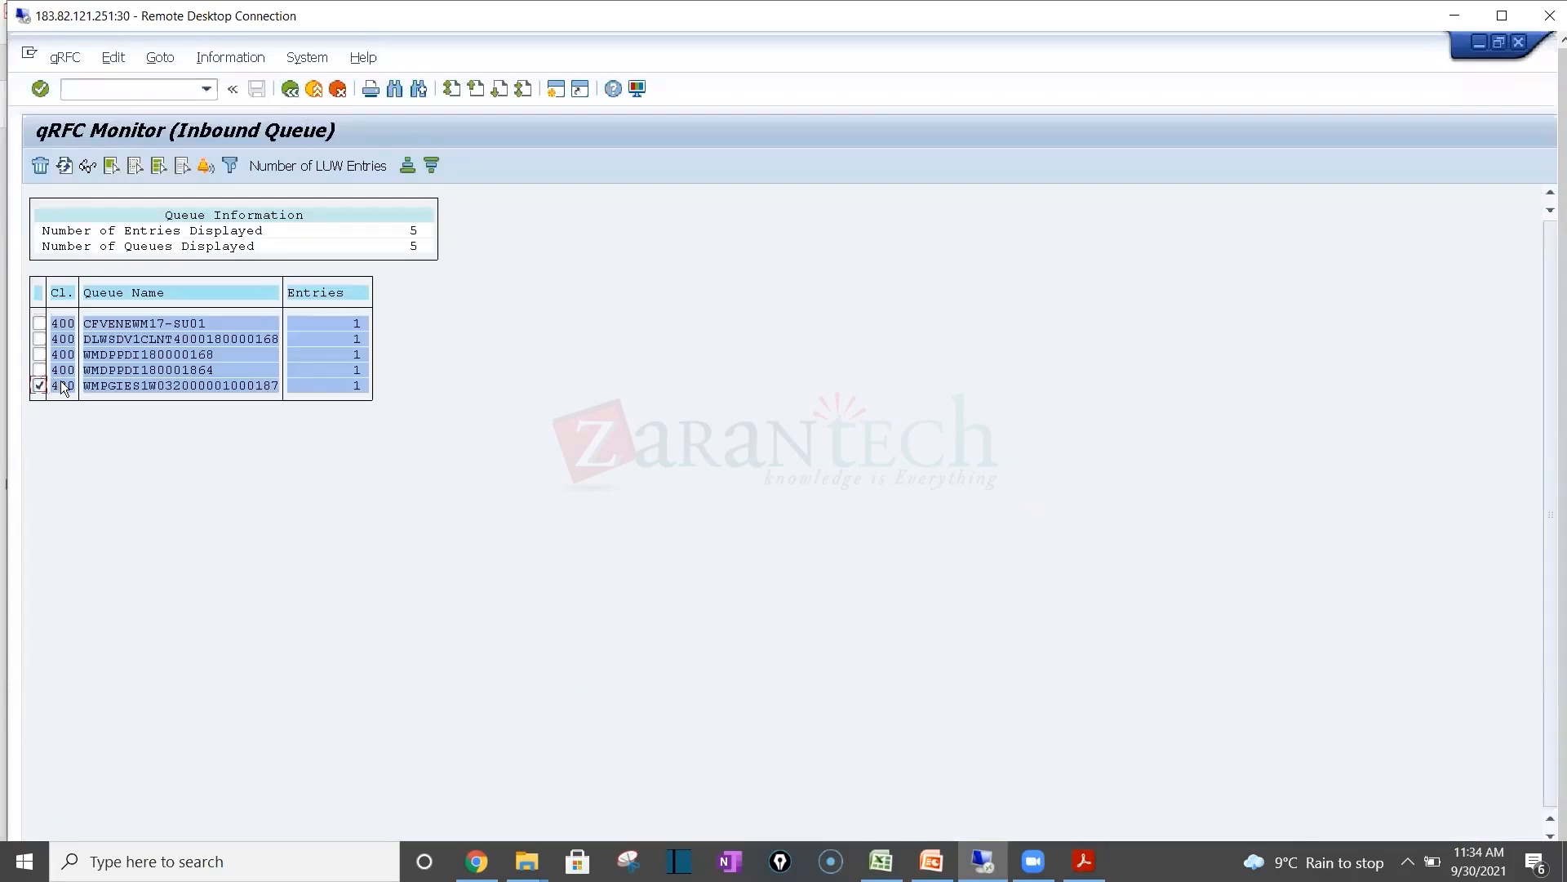
double_click(148, 353)
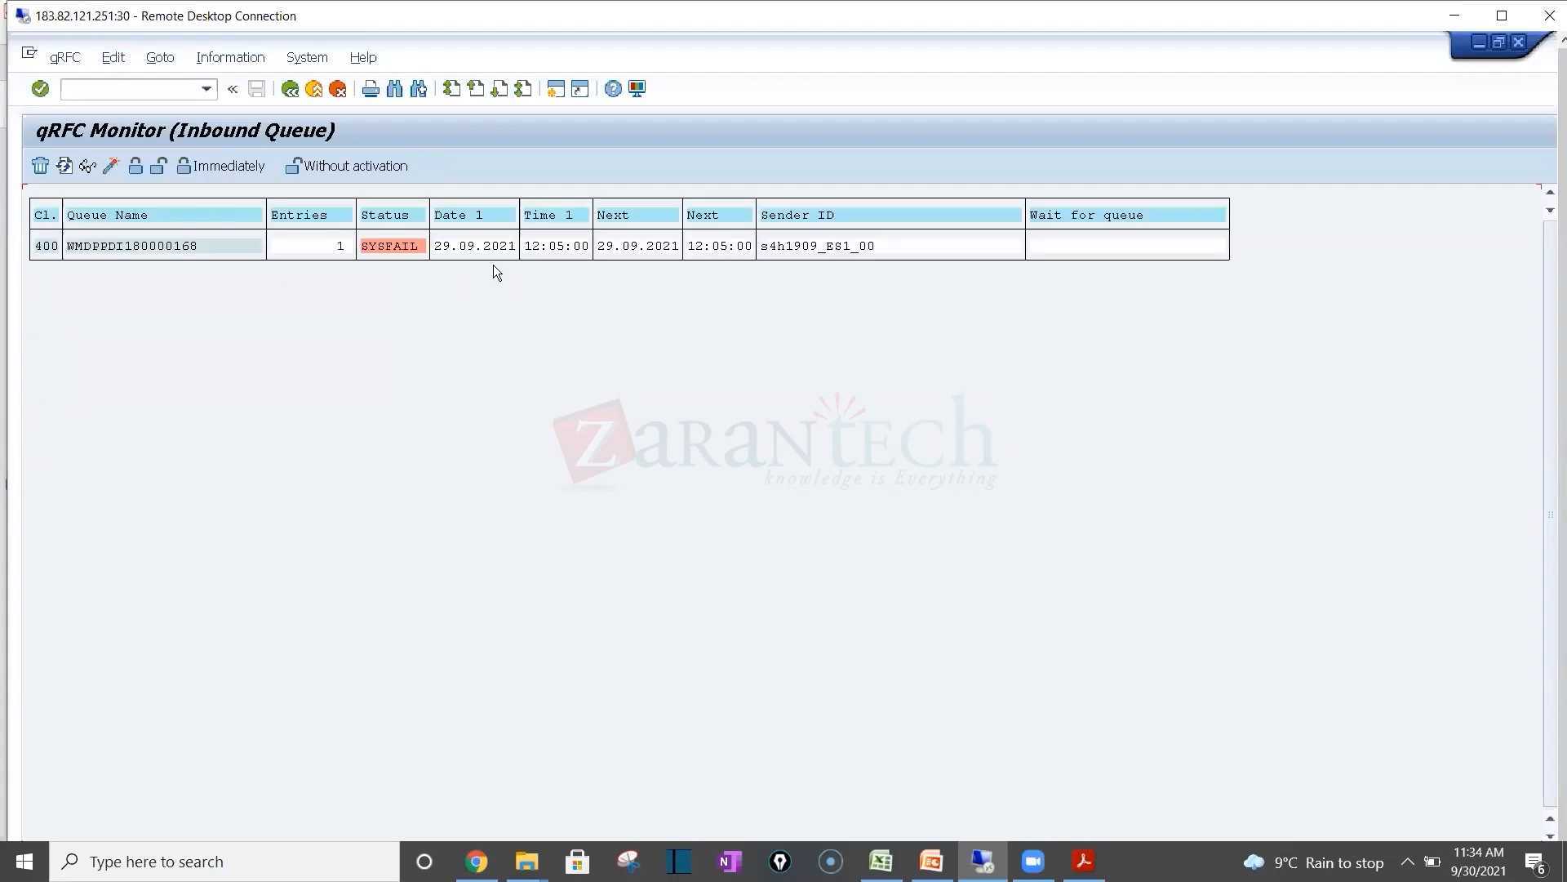
double_click(212, 243)
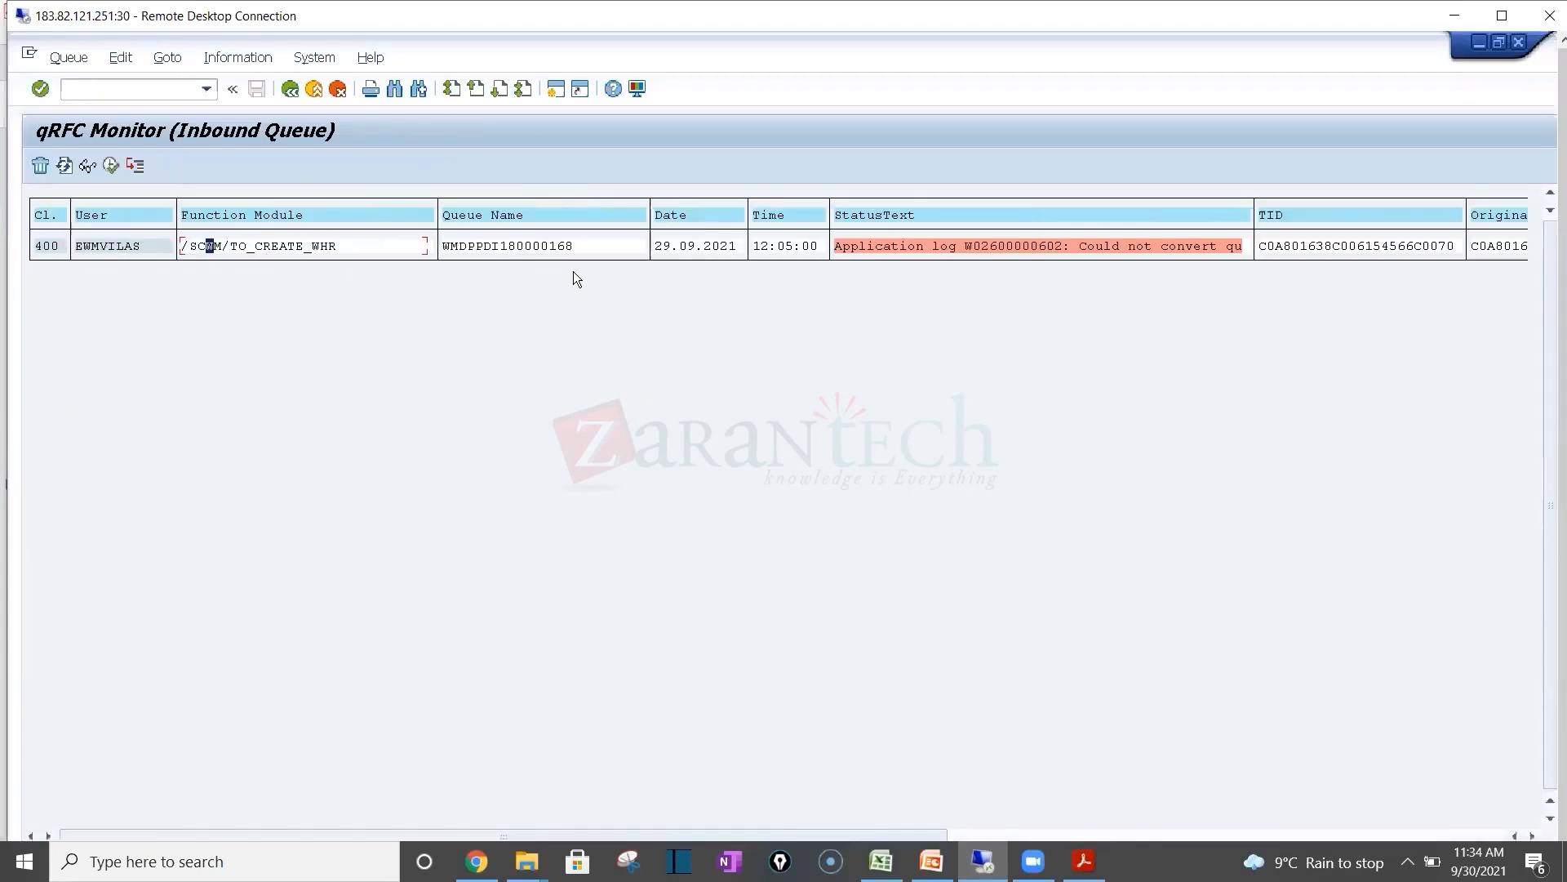
double_click(892, 248)
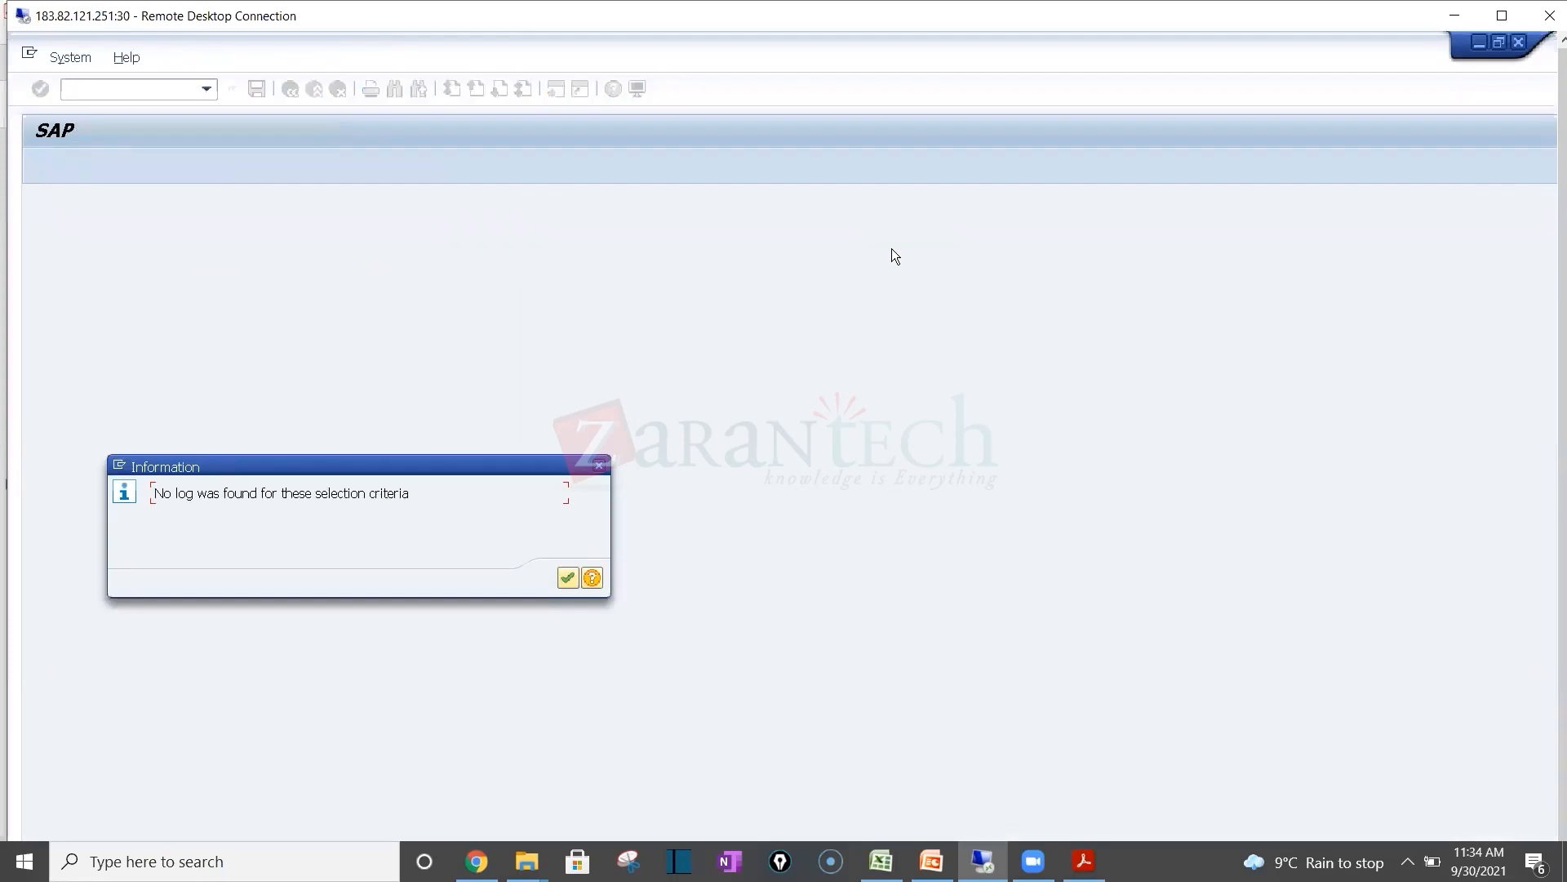
key(Return)
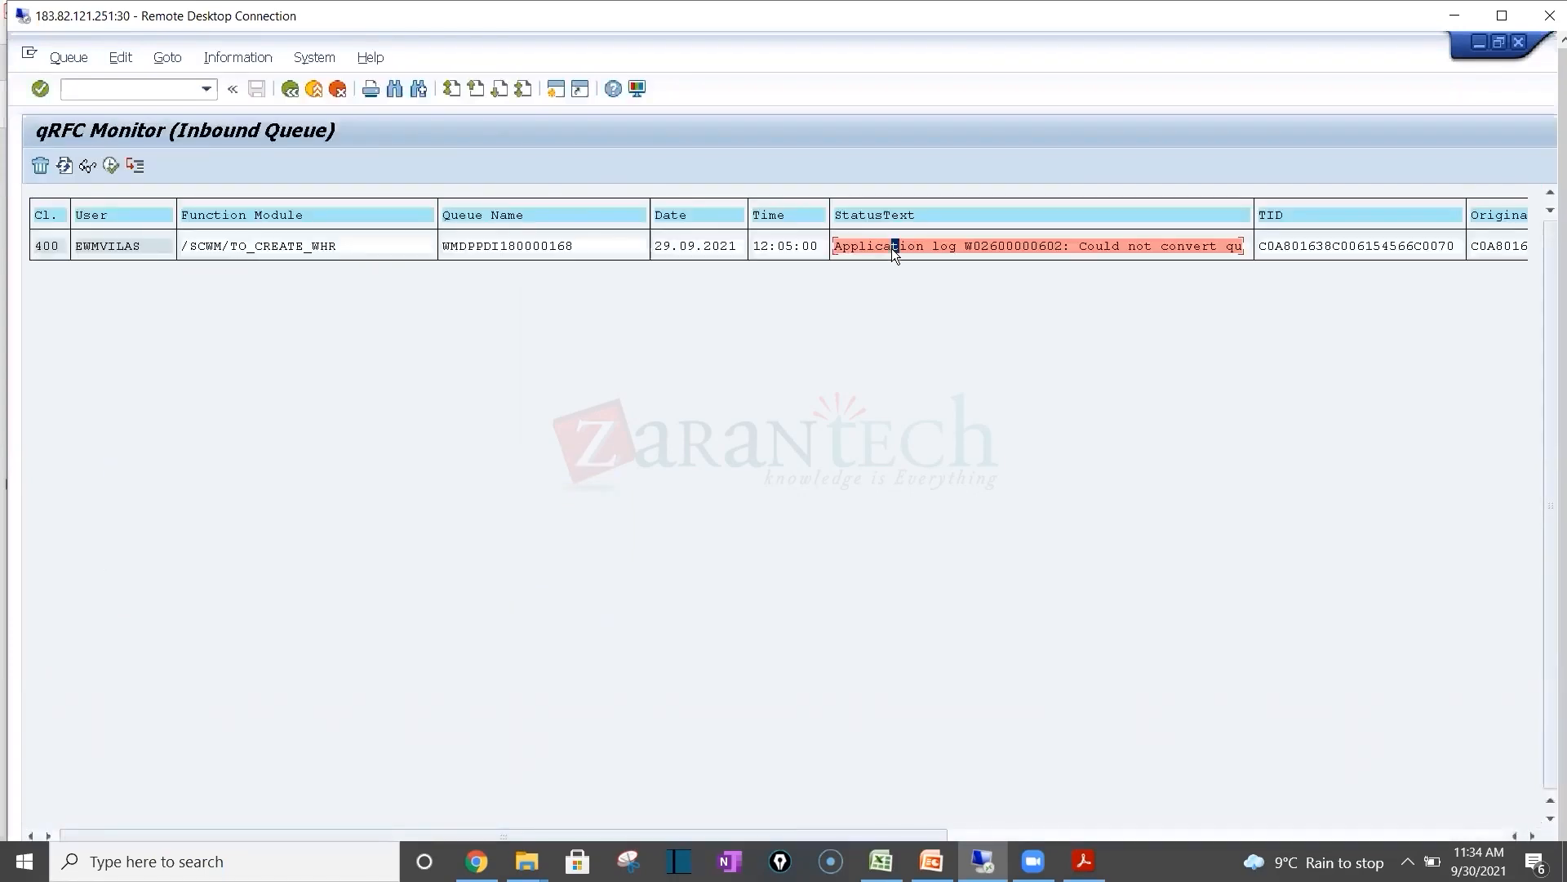
click(291, 90)
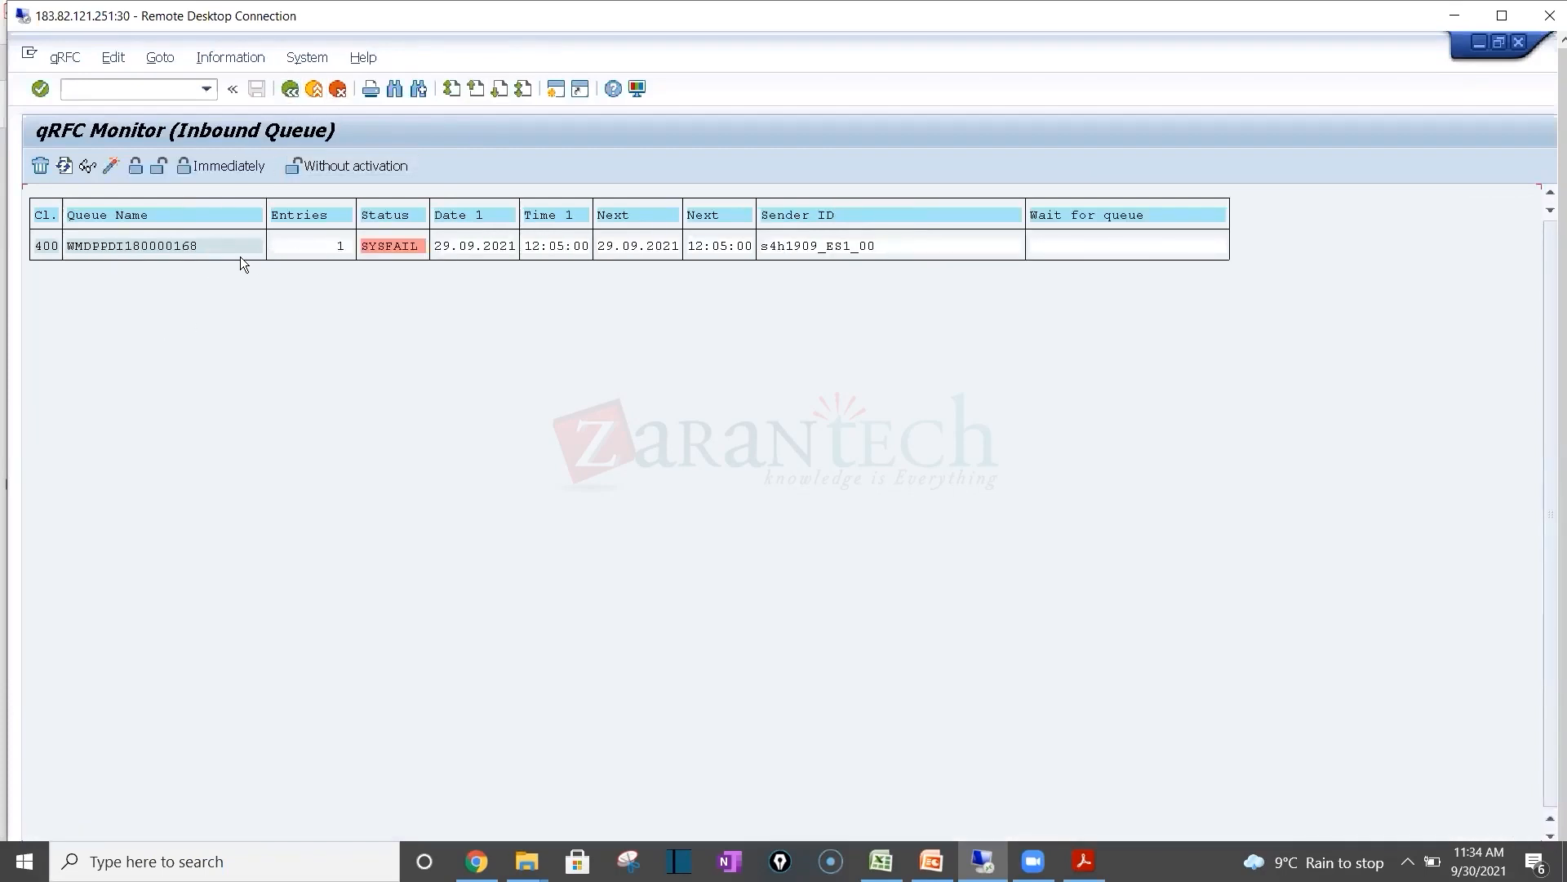
click(290, 90)
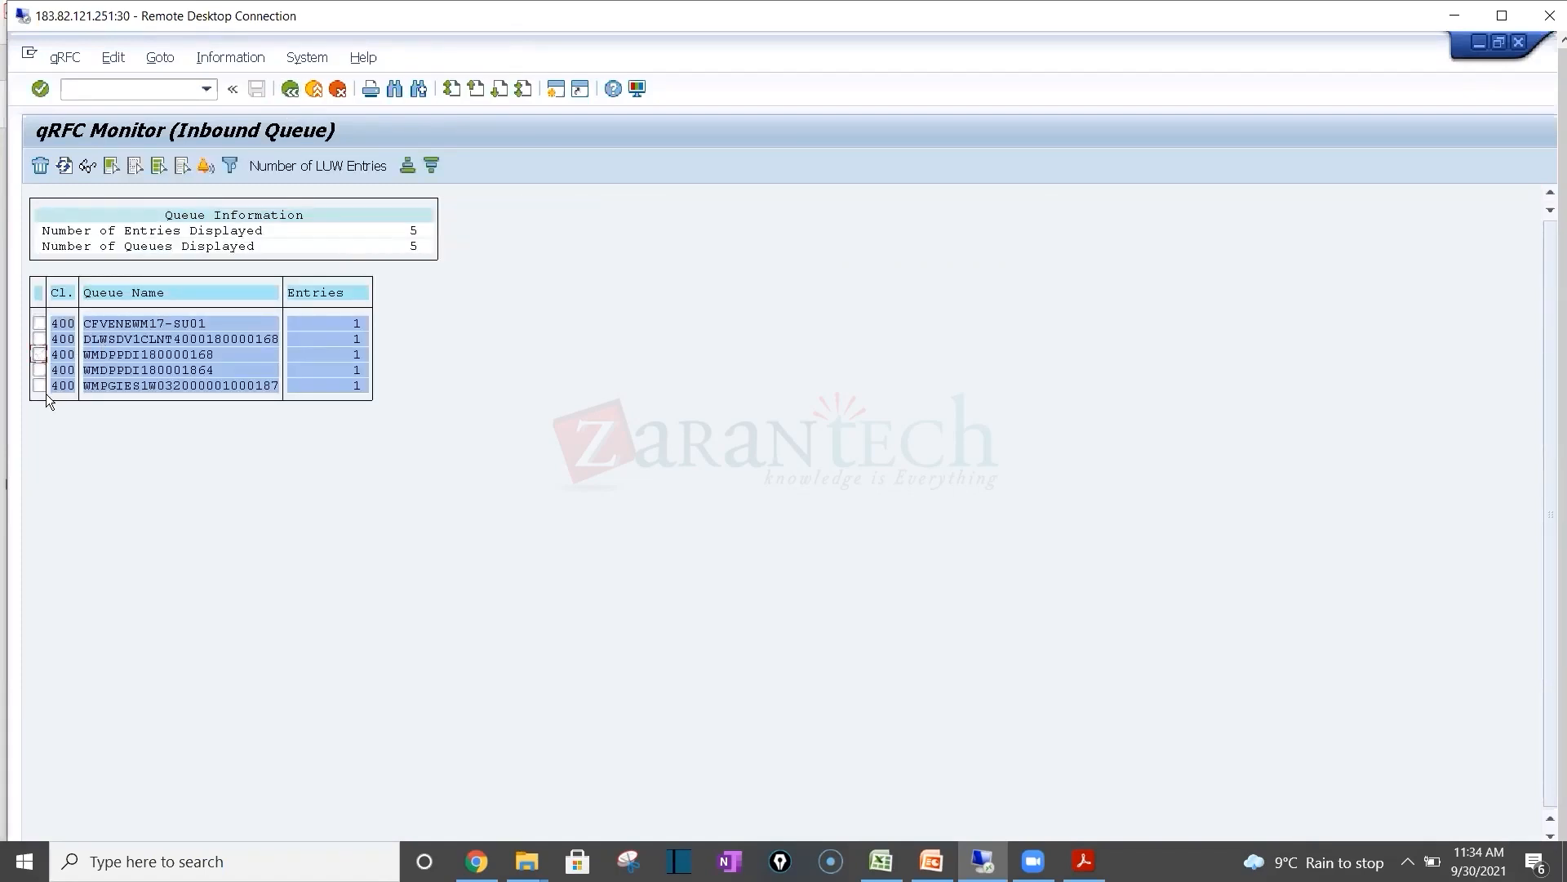
Step: Drill into the inbound queue starting with WMPGI again and display its error log in the full-screen remote session
click(39, 382)
double_click(133, 385)
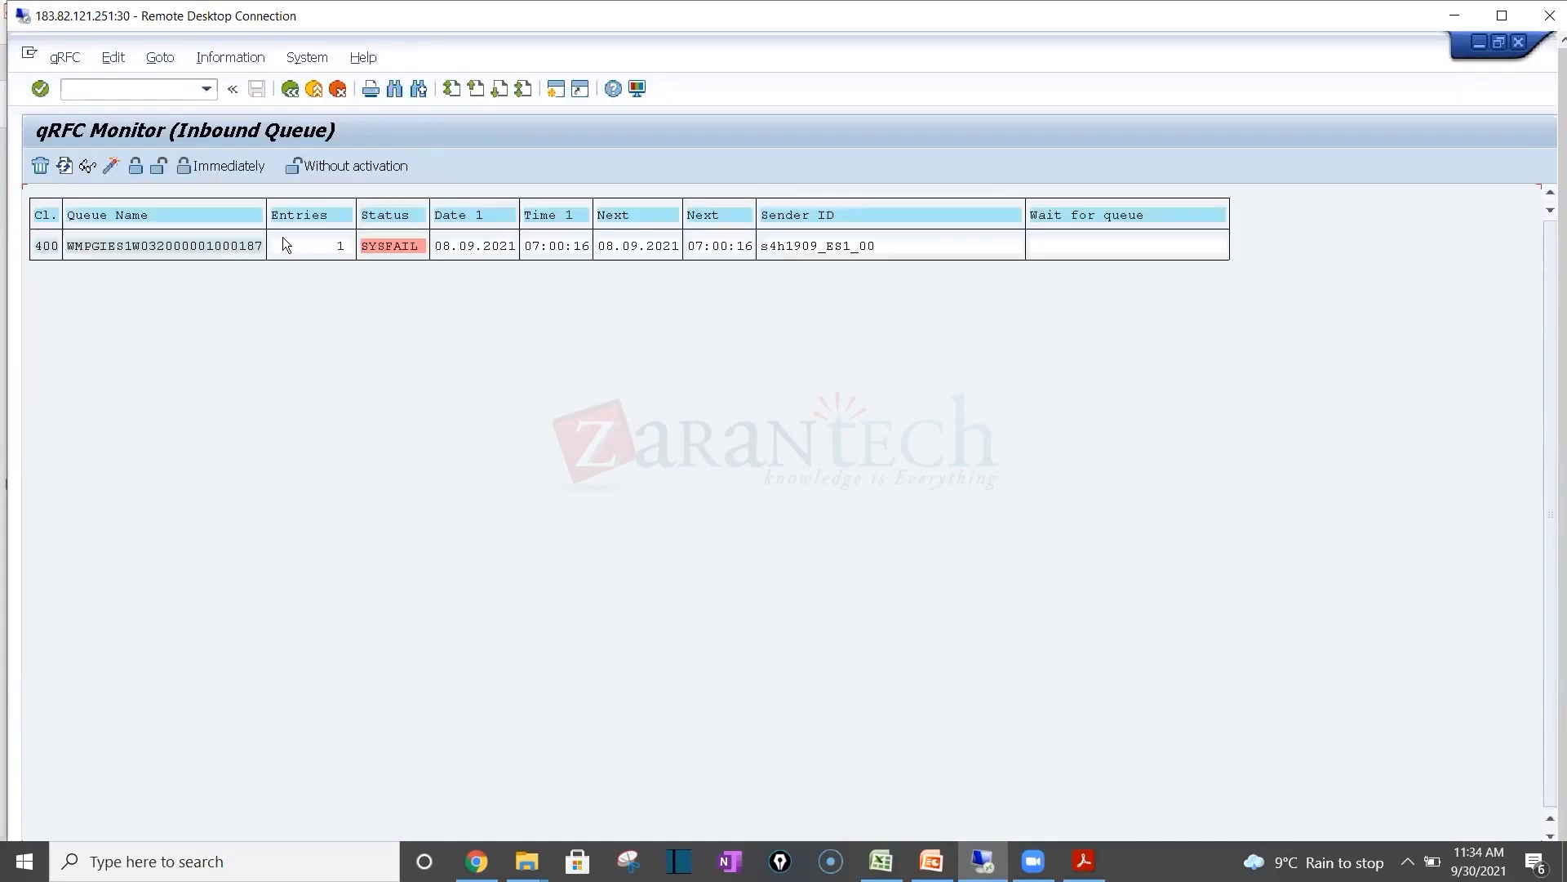
double_click(224, 250)
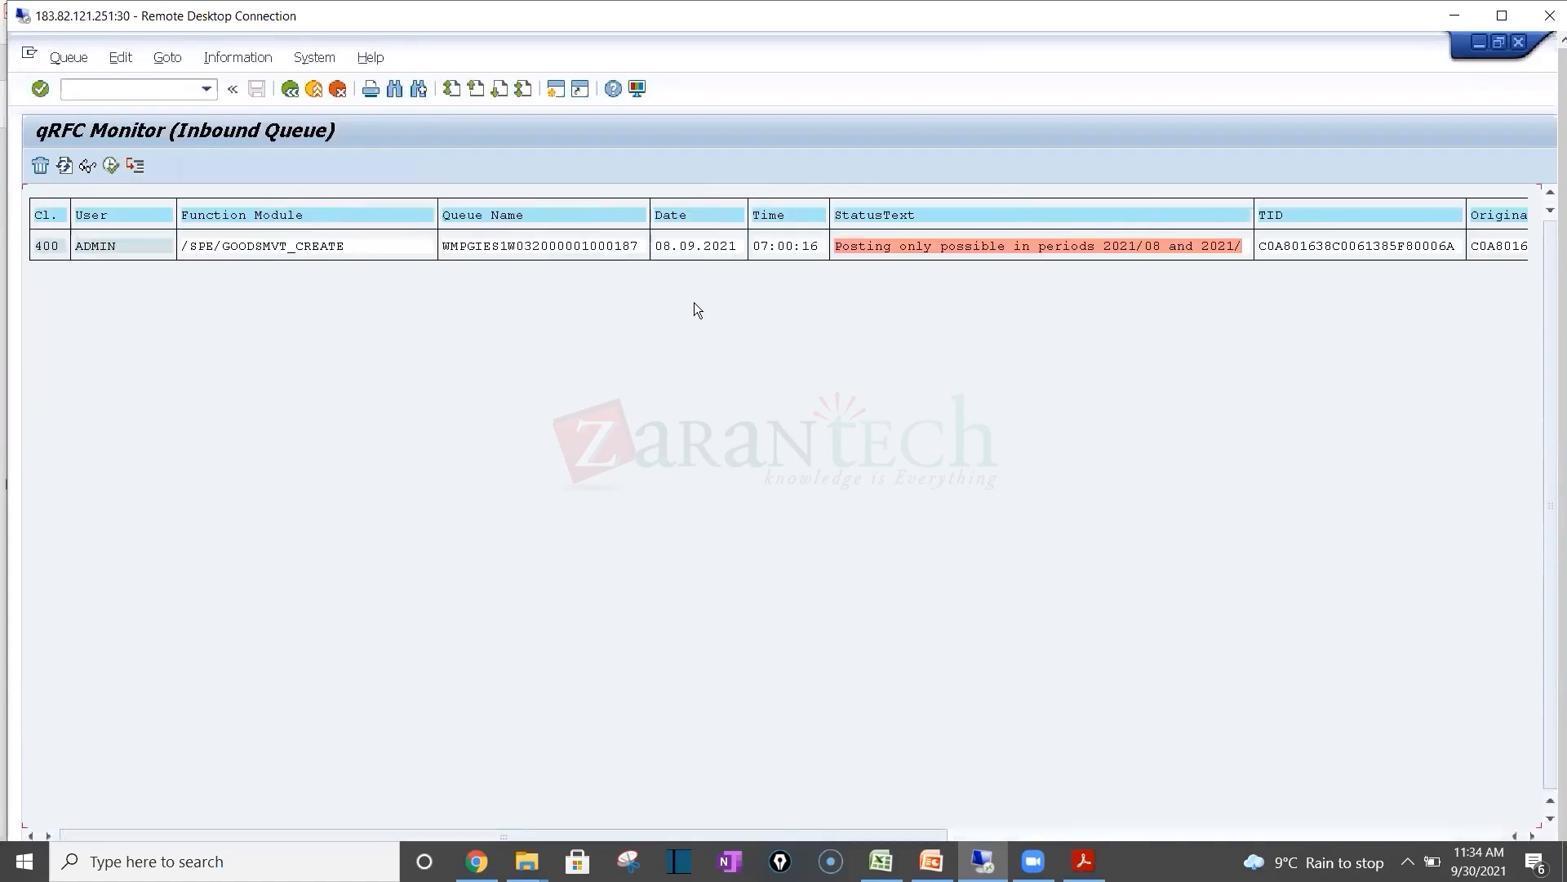
double_click(885, 248)
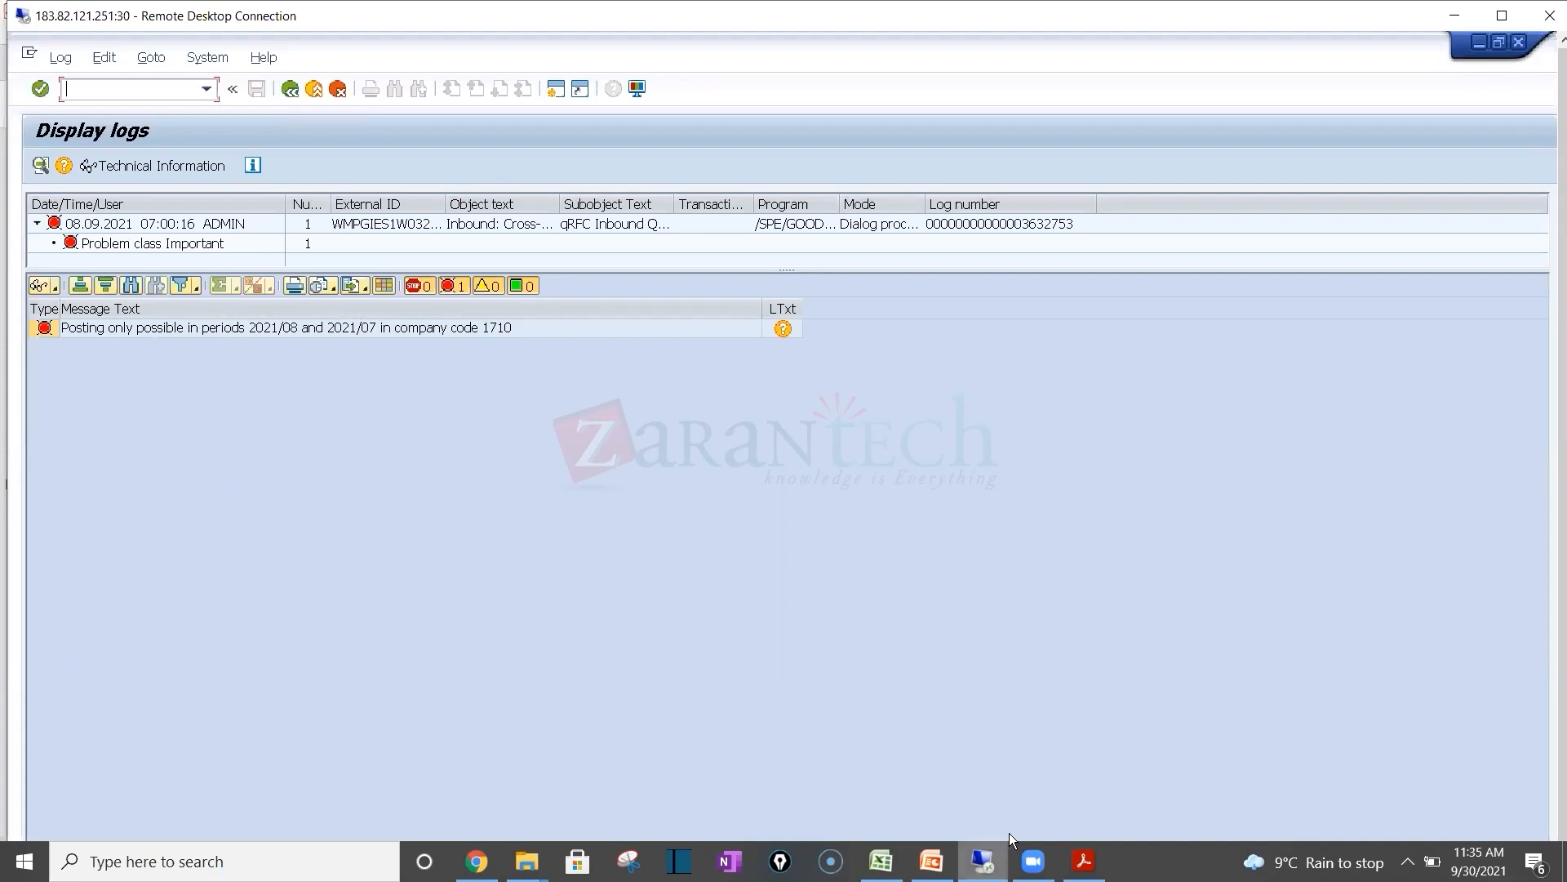
click(1083, 862)
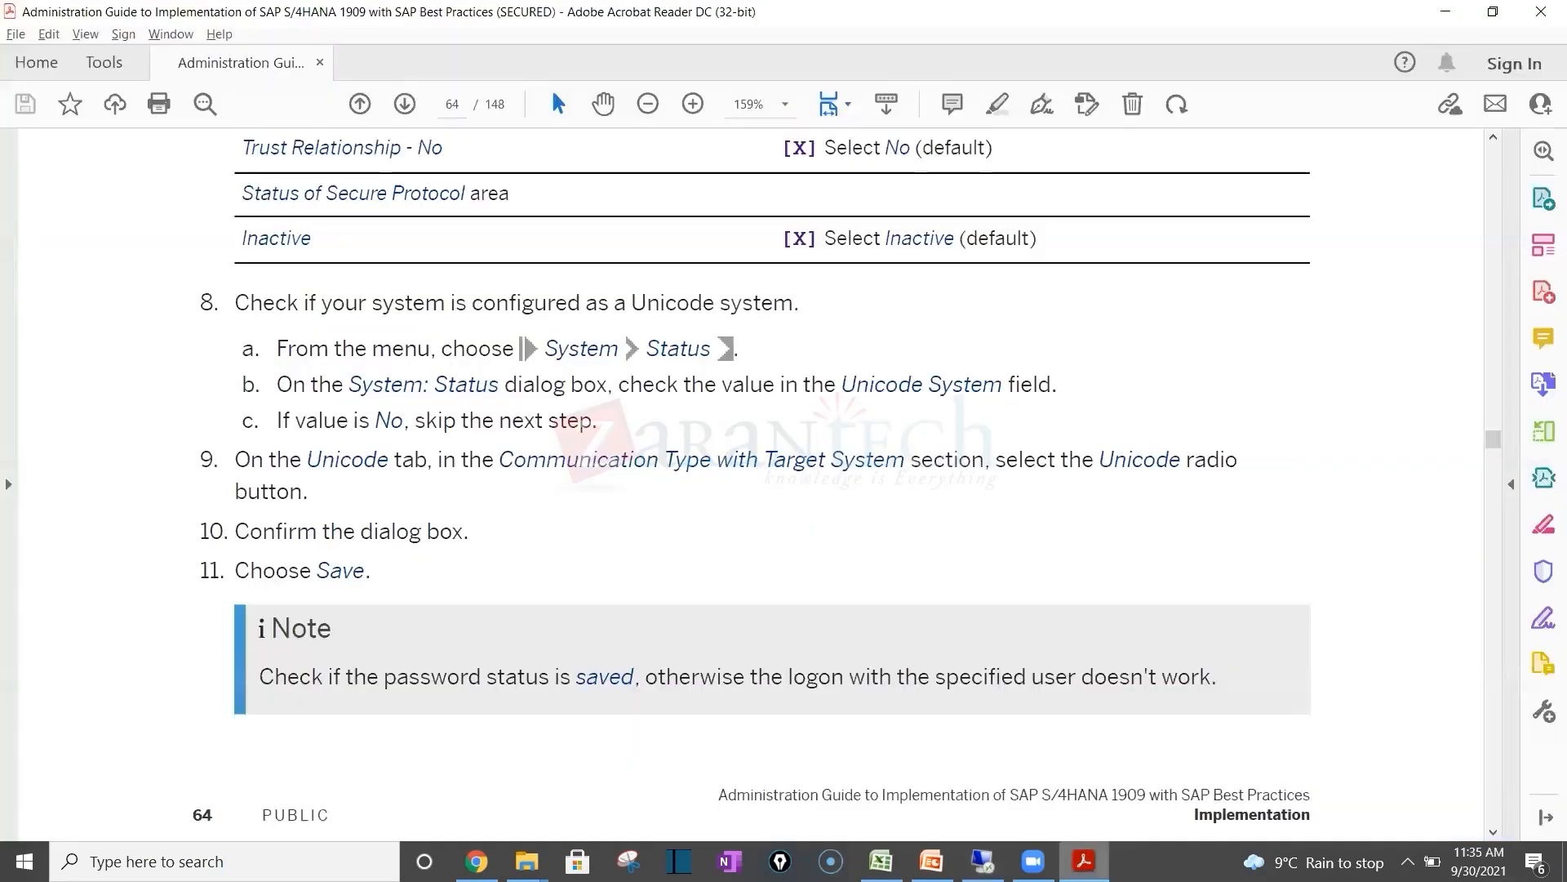
click(1083, 862)
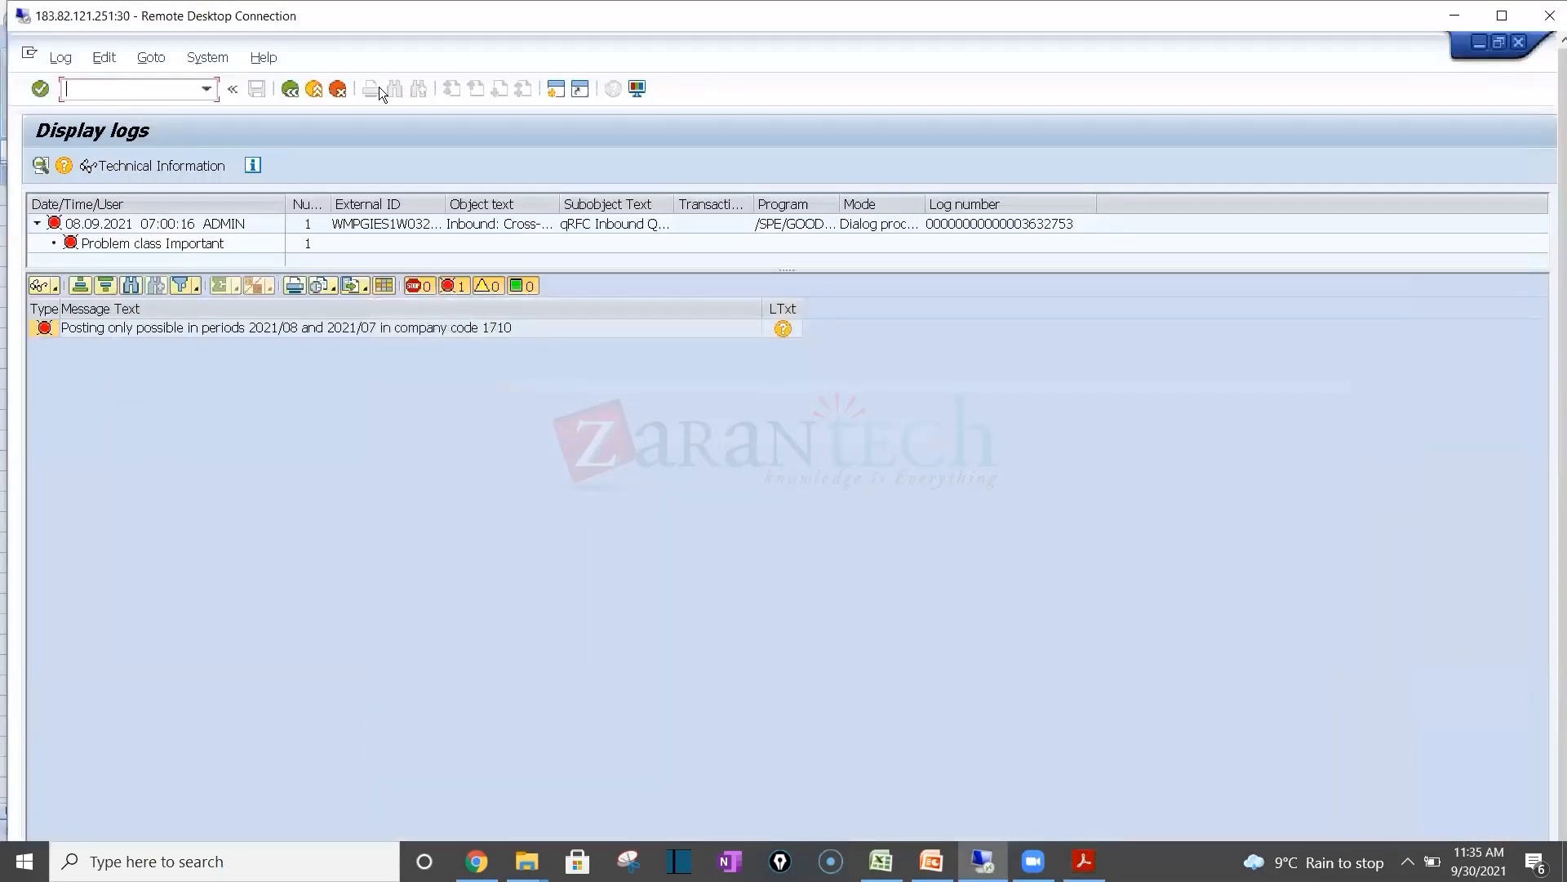
double_click(314, 15)
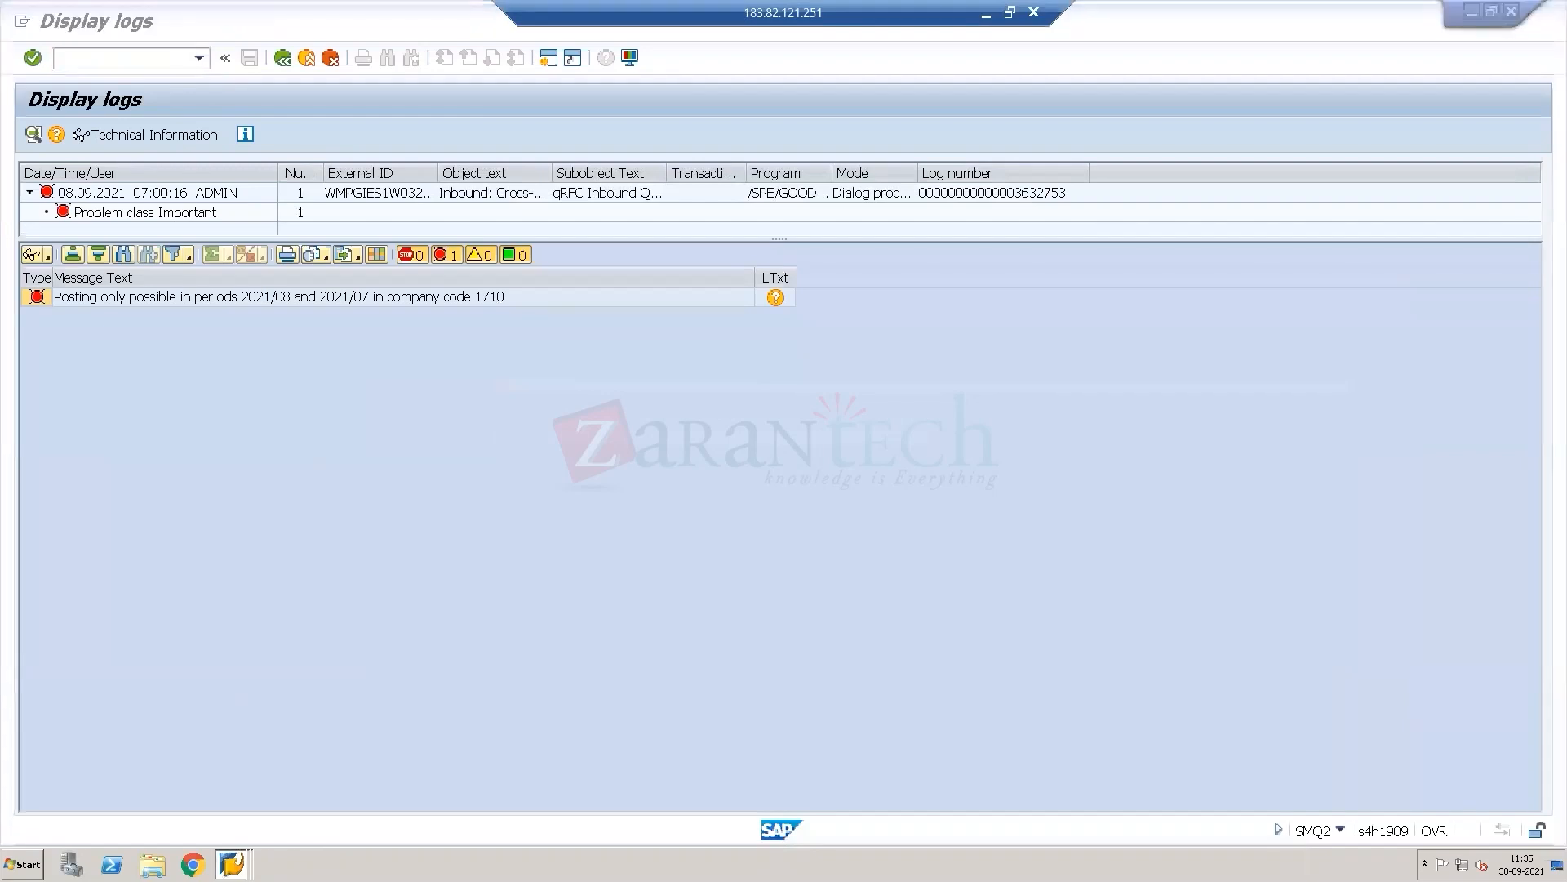
Step: Close the qRFC Administration session and leave the error log in the inbound queue session
mouse_move(231, 863)
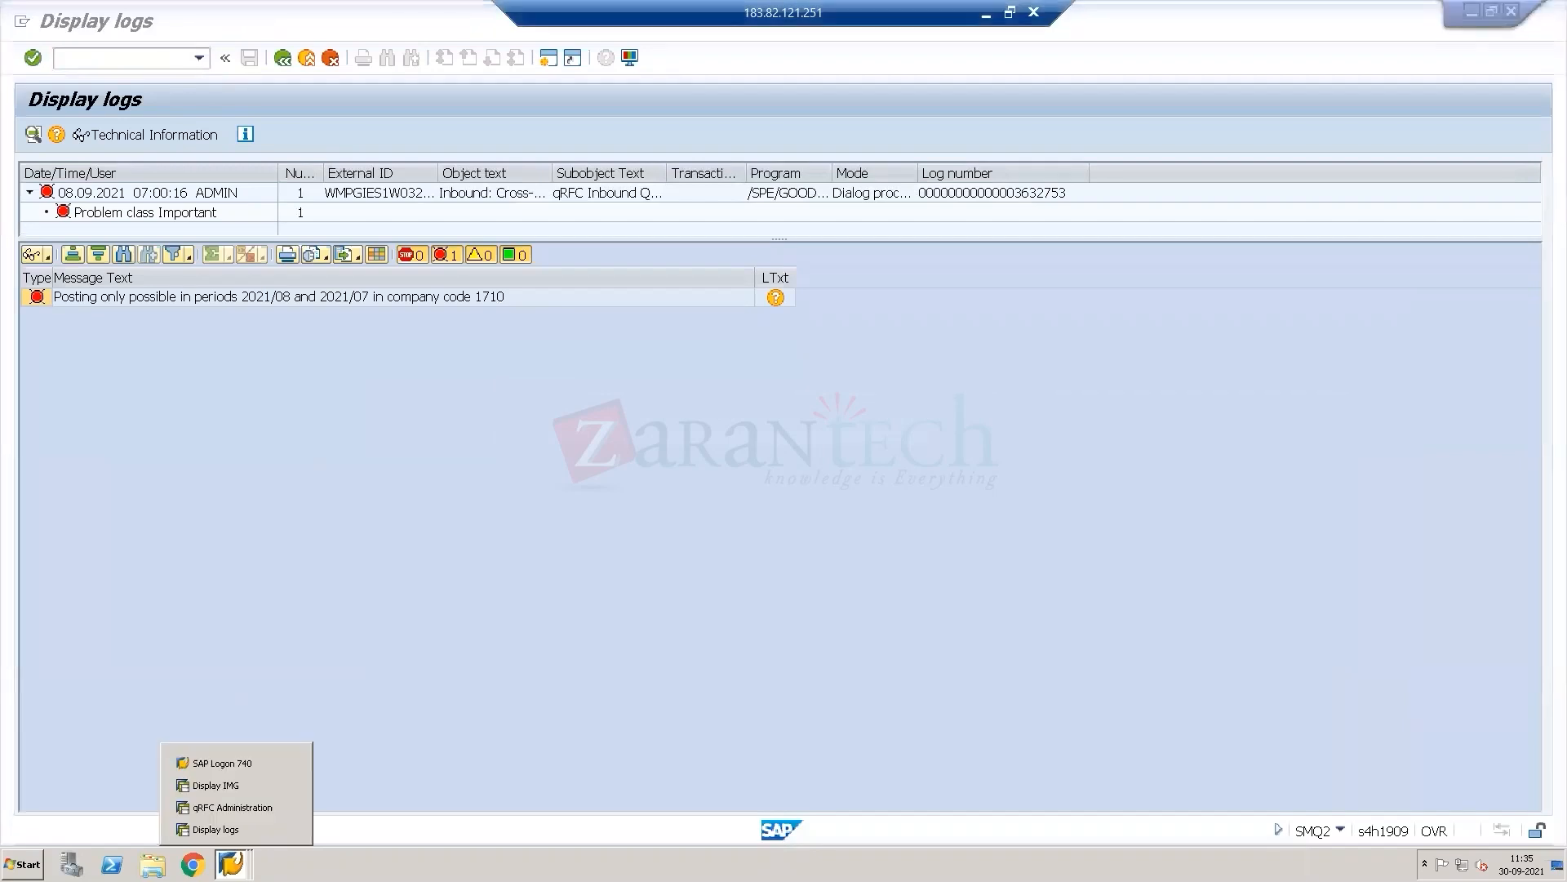
click(209, 807)
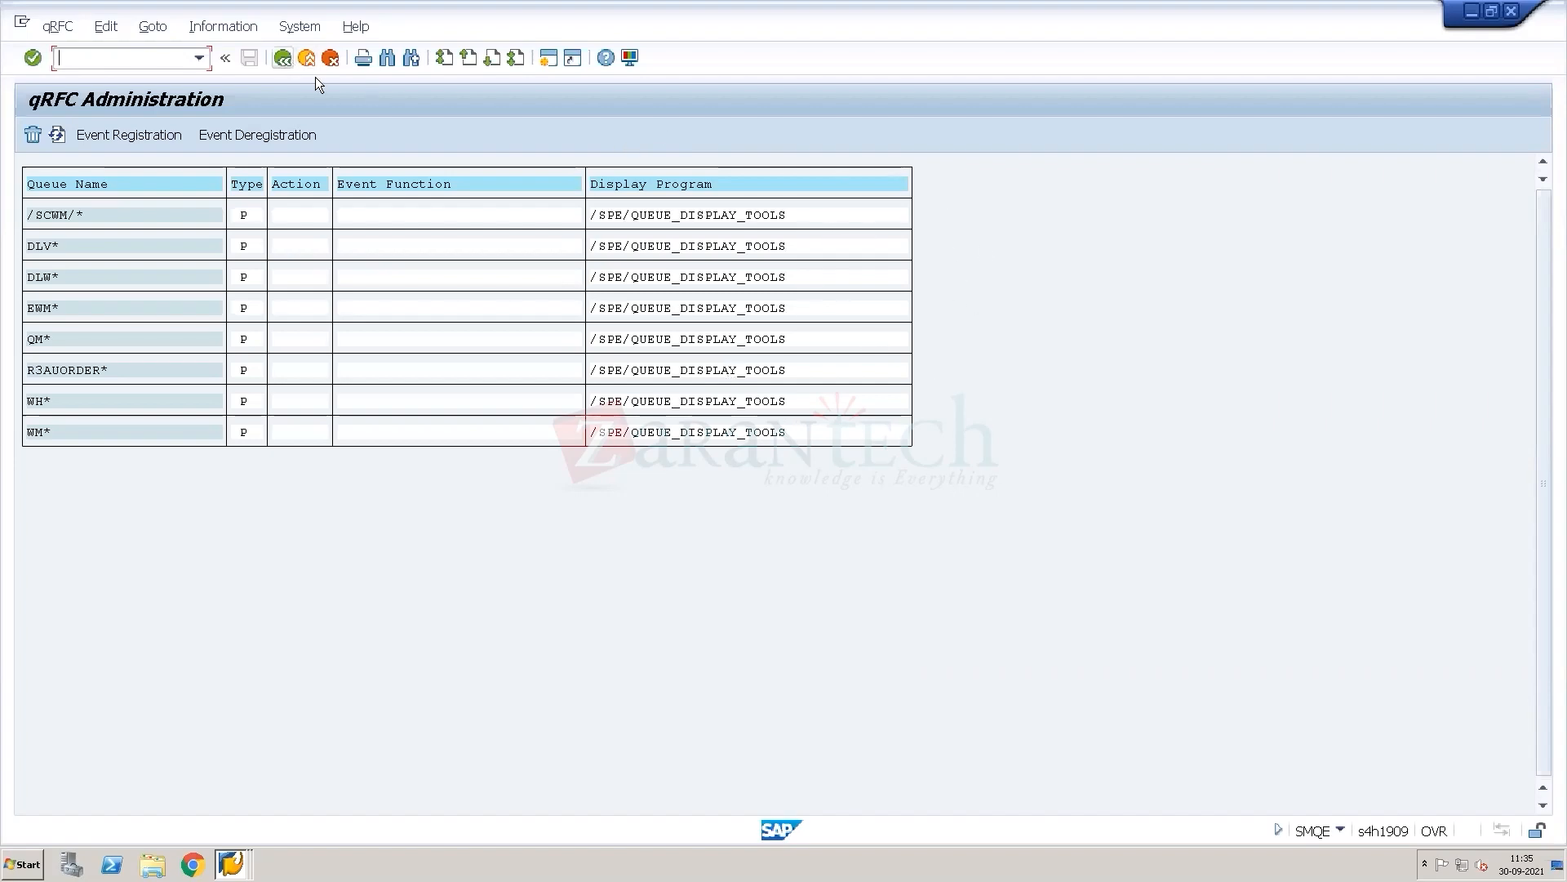
click(306, 58)
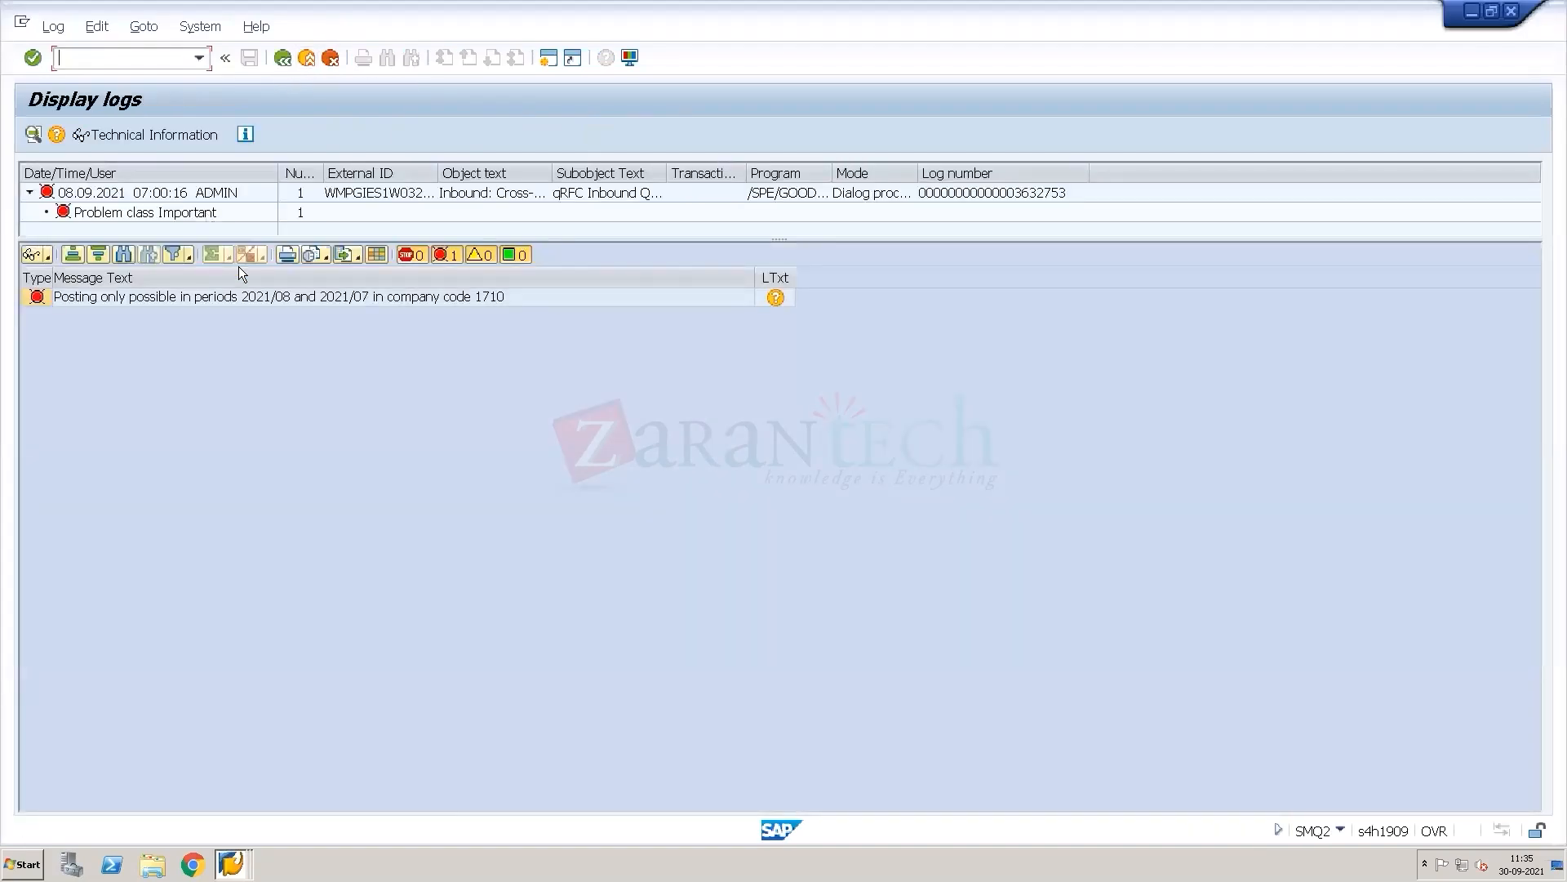
click(282, 59)
Step: In the Display IMG session, open Maintain Business System Group from the Implementation Tool for System Connection documentation
click(235, 859)
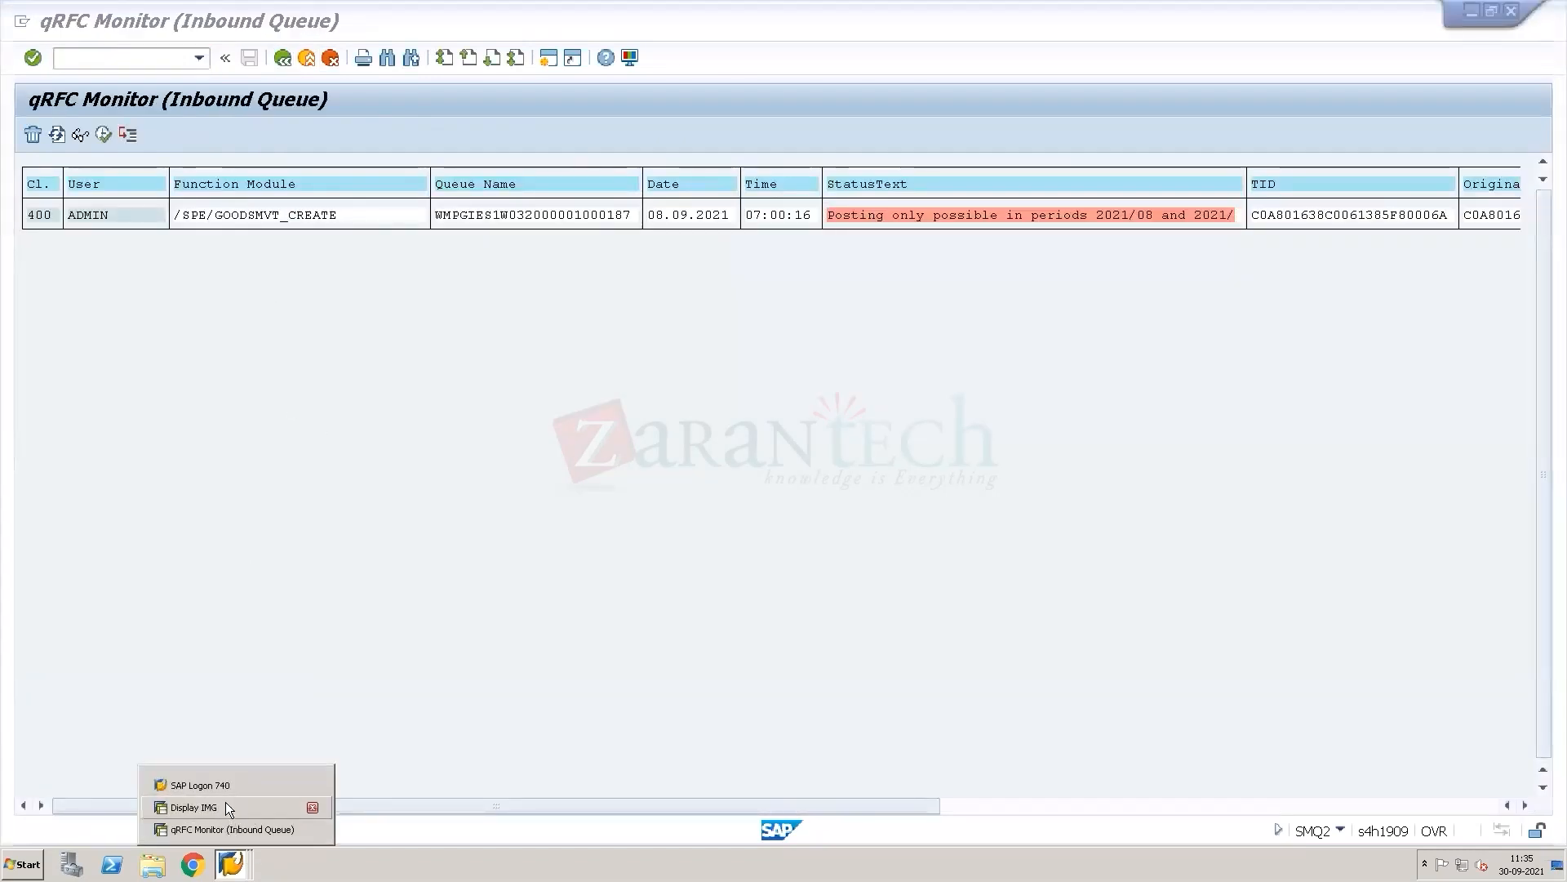
click(226, 804)
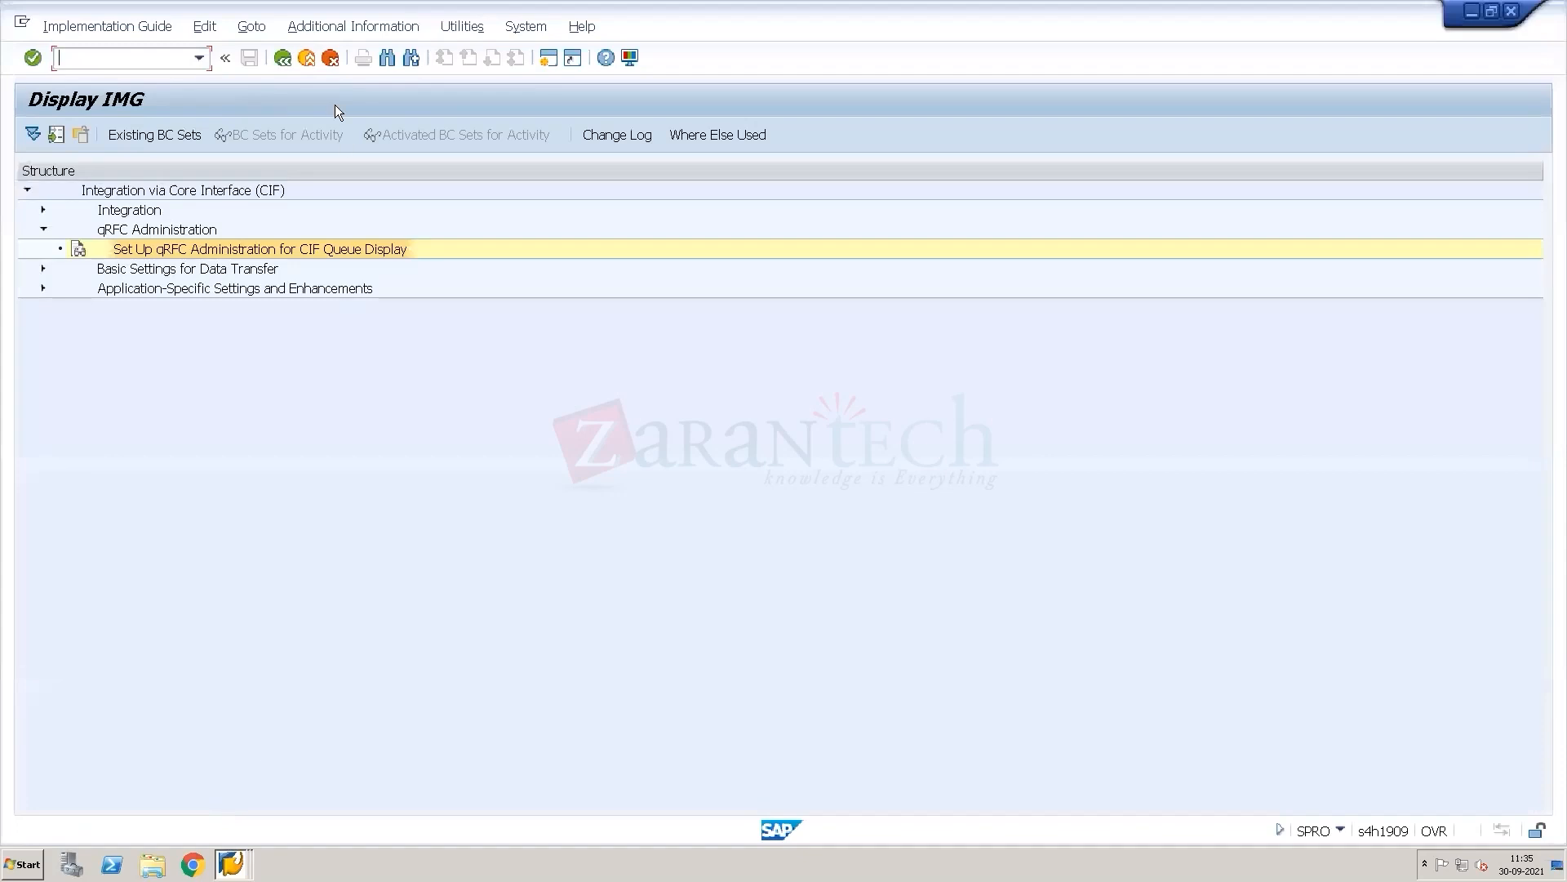
click(274, 62)
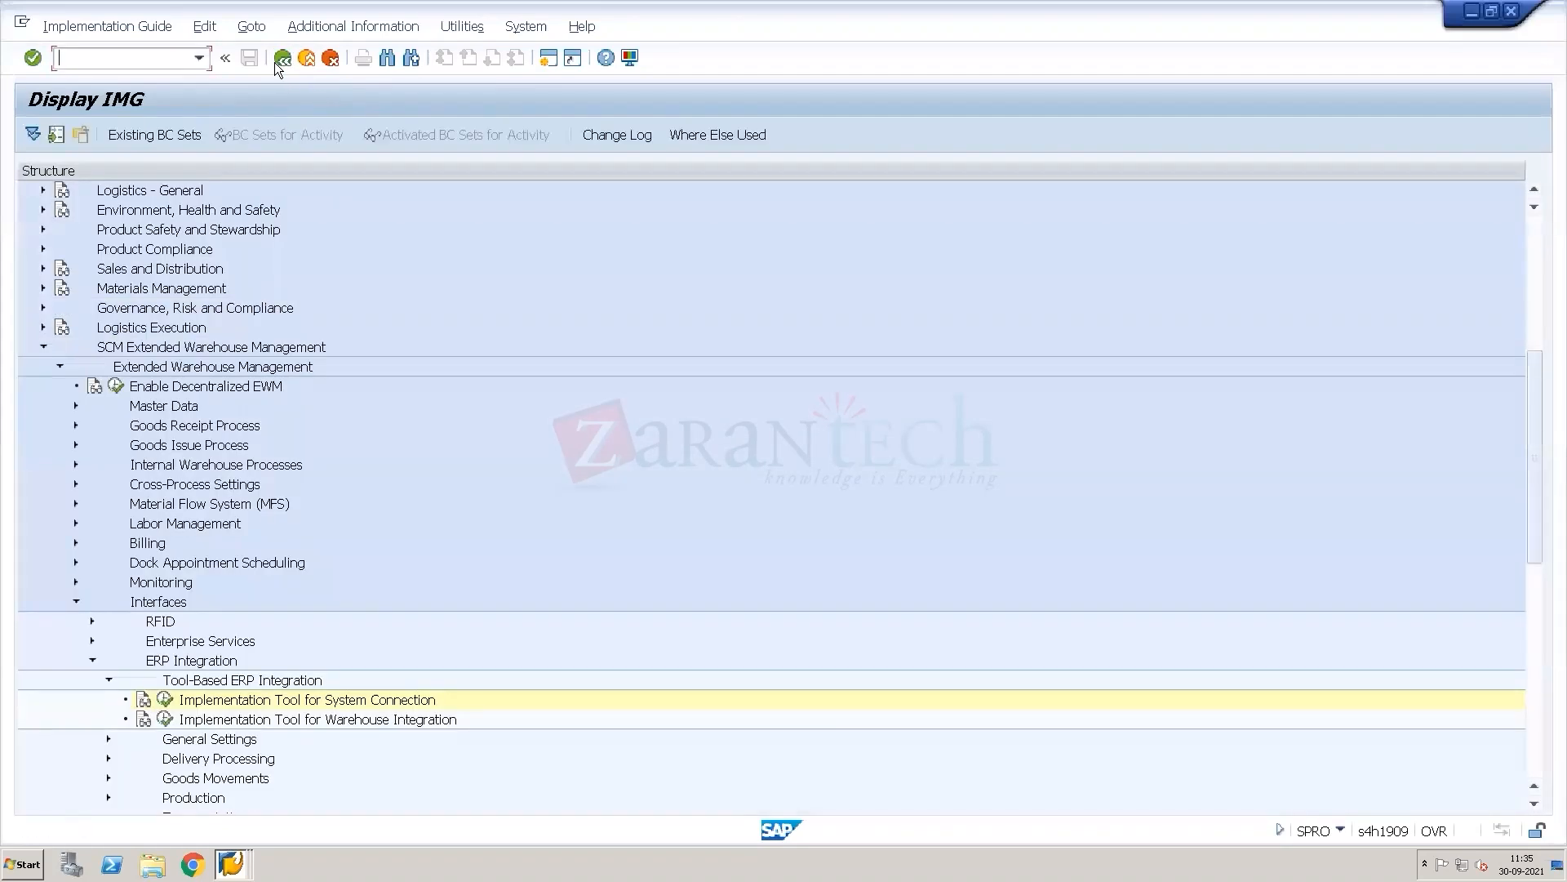
click(144, 699)
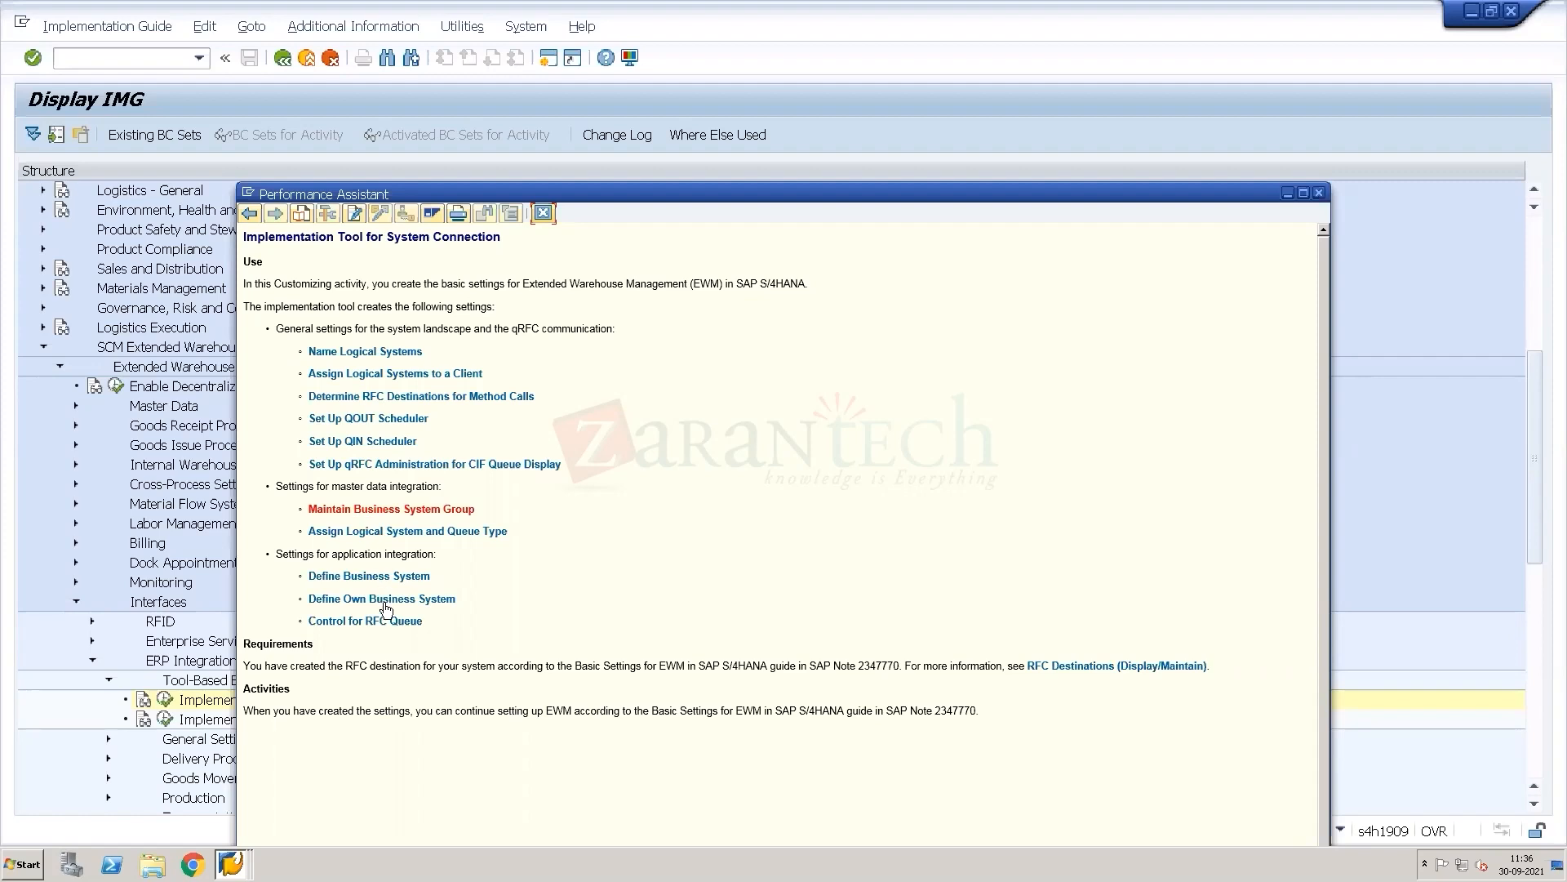
click(335, 509)
click(102, 310)
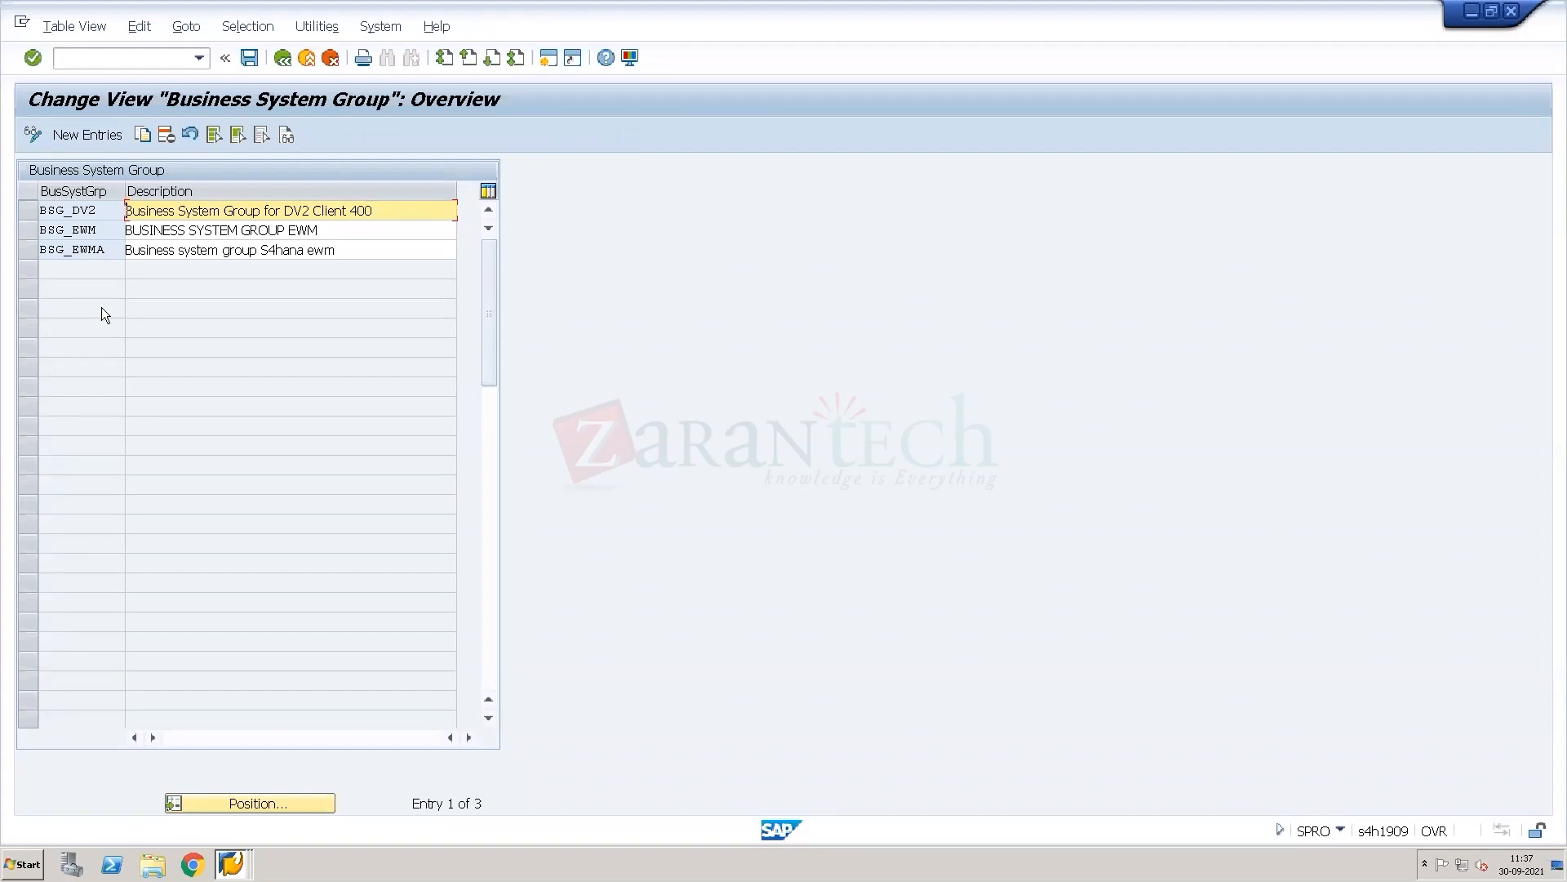
Step: Switch to the 1934H Warehouse Datasheet in Excel, check the BSG entry in the Org Structure sheet, and return to the remote SAP session
key(ctrl+alt+Break)
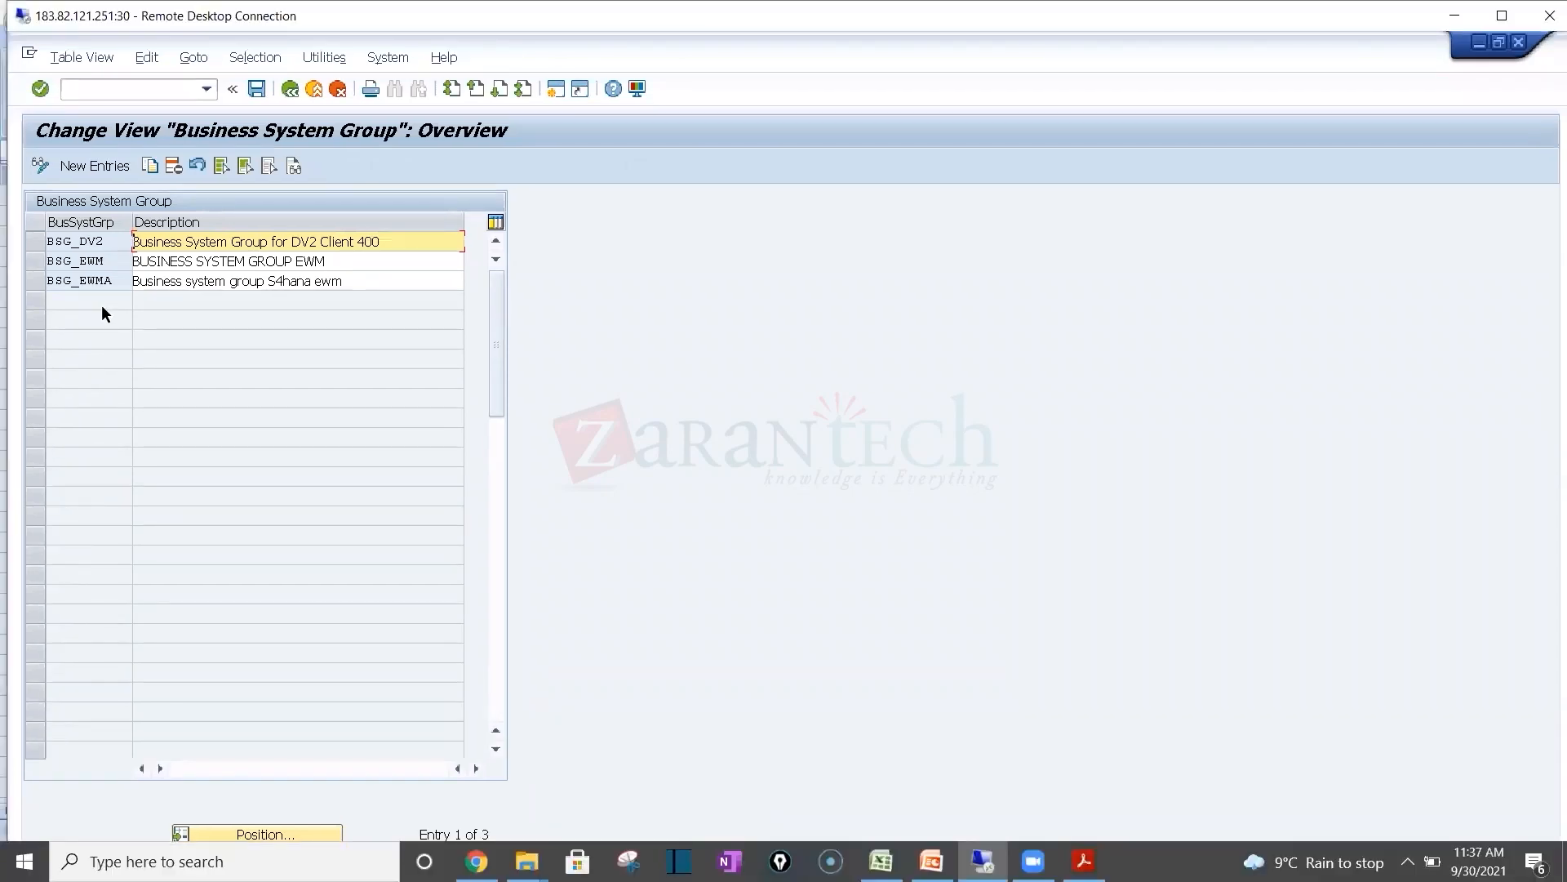
key(alt+Tab)
key(alt+Tab)
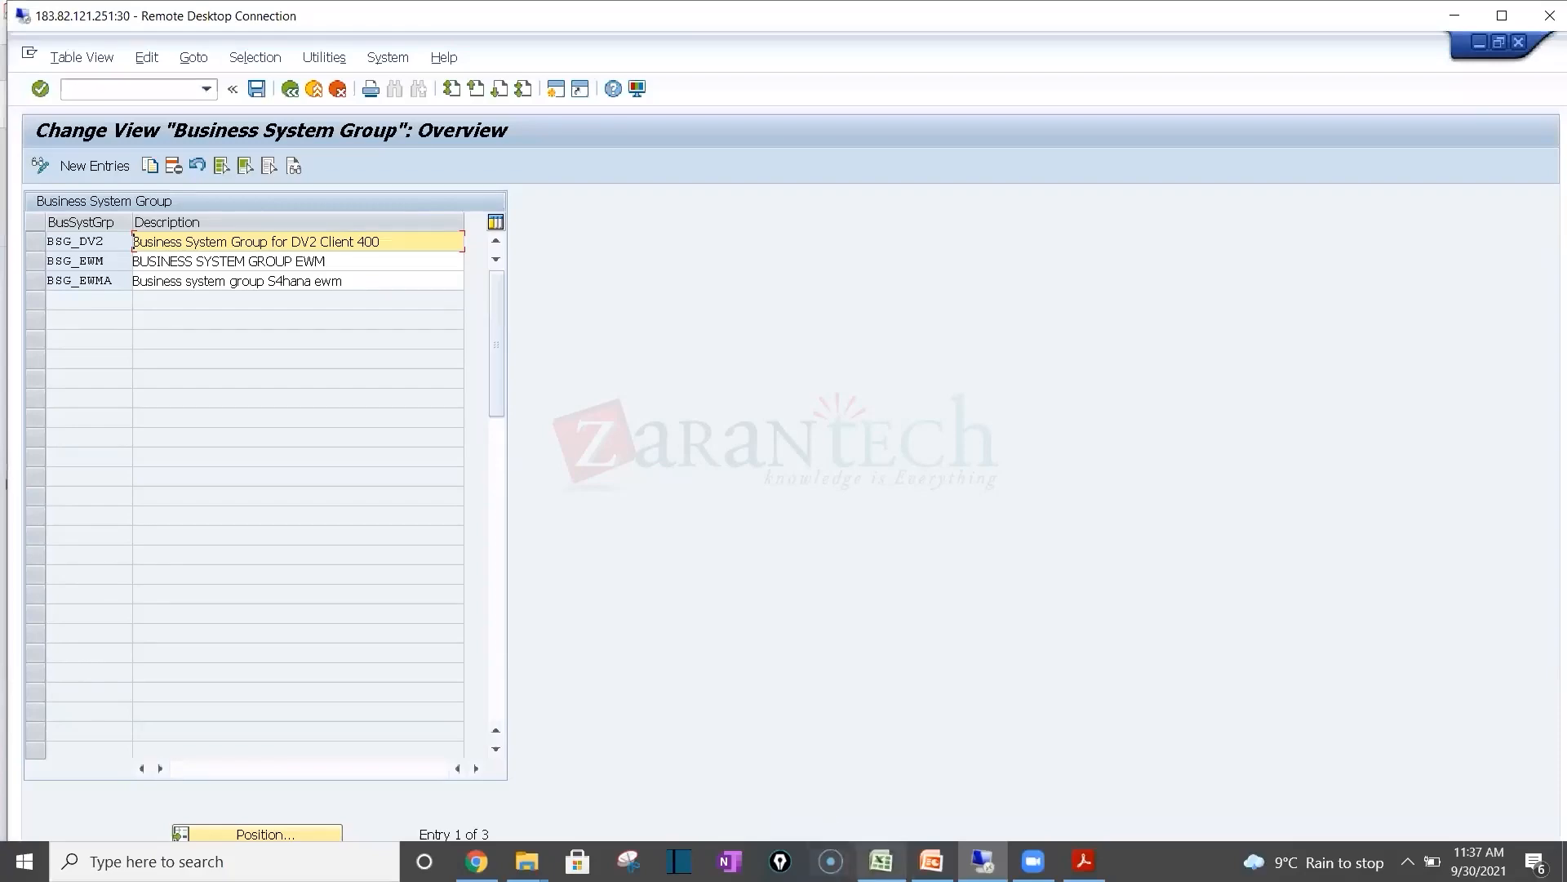
key(alt+Tab)
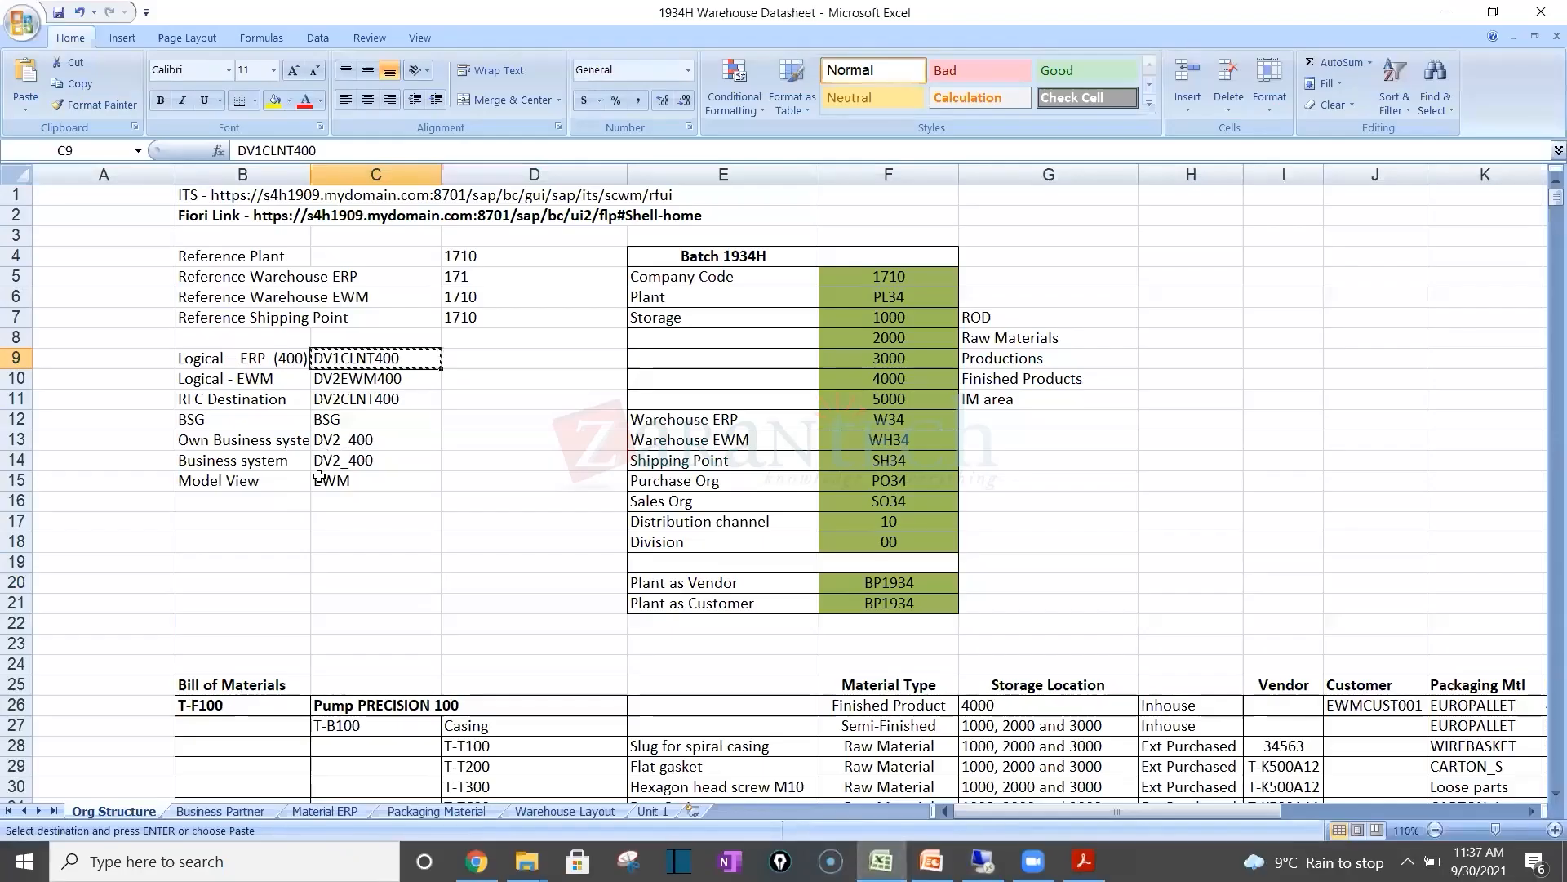
click(364, 418)
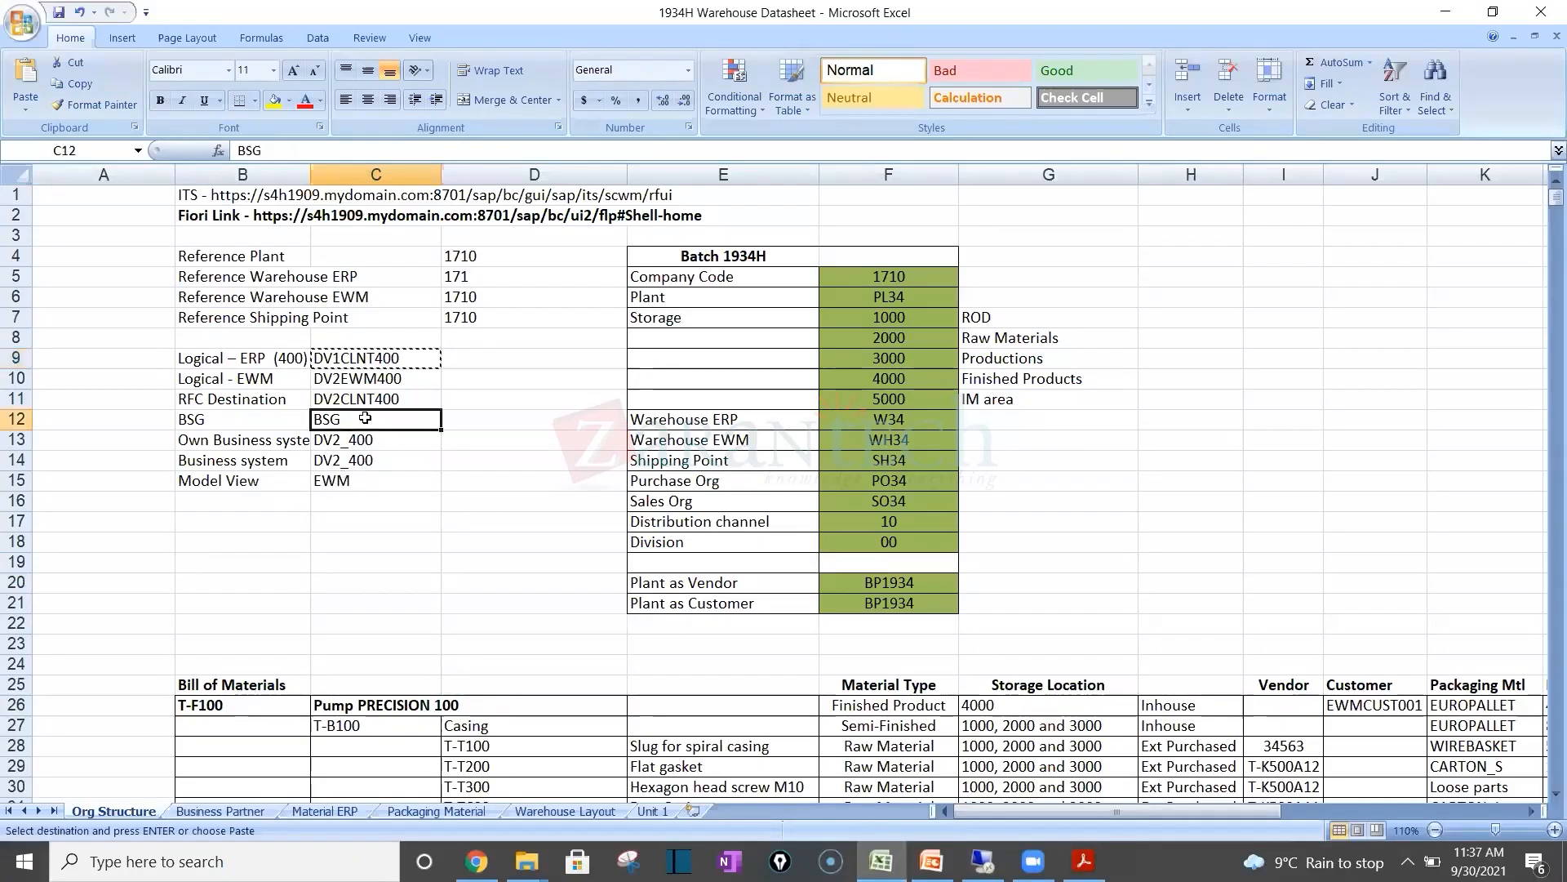
key(alt+Tab)
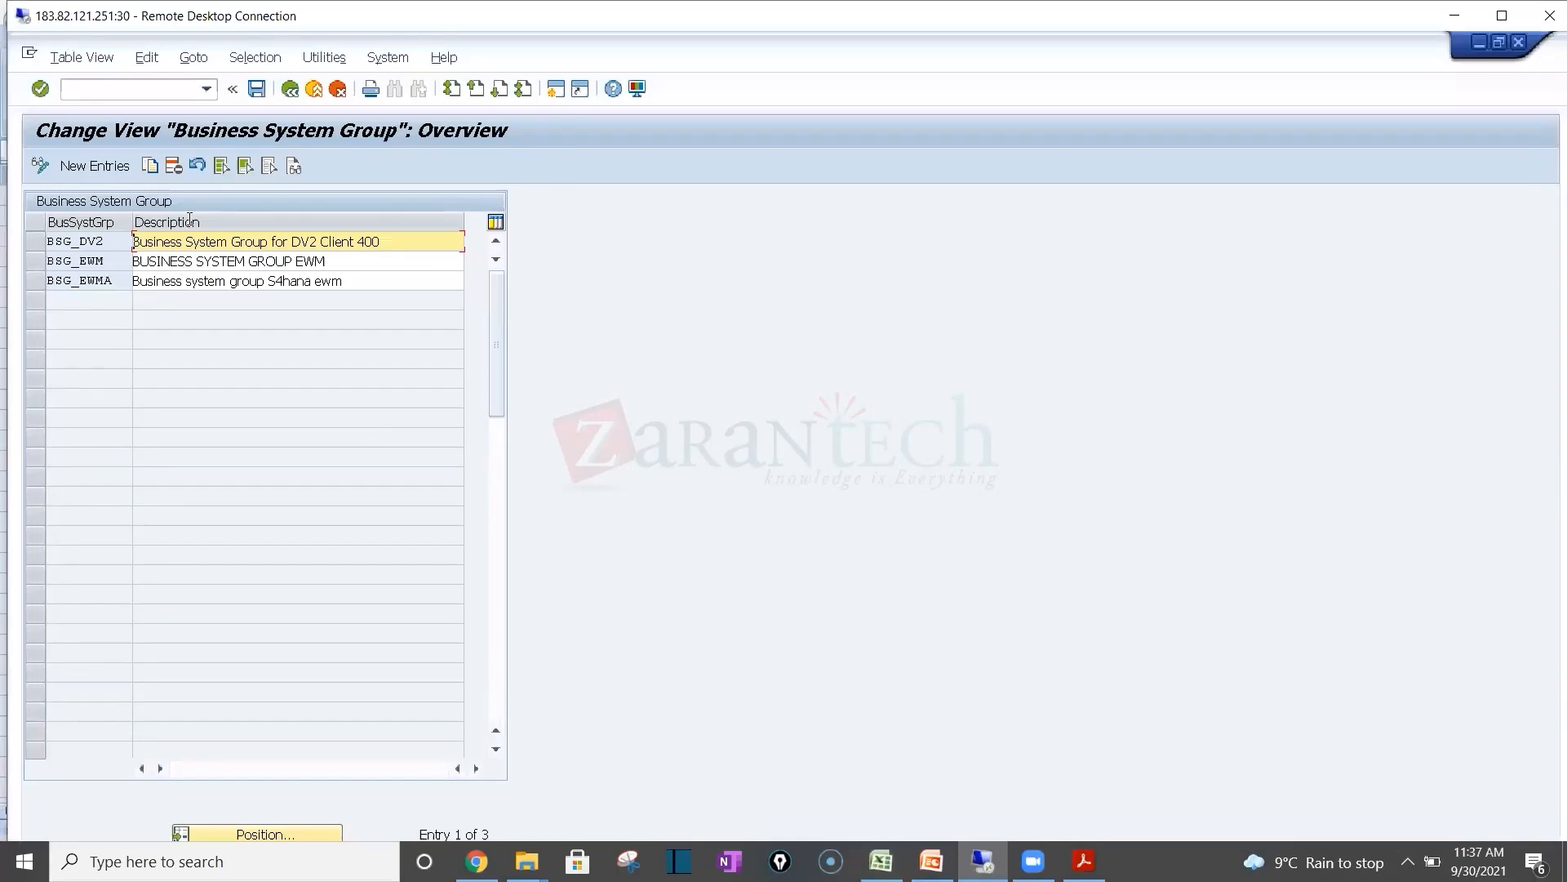
Step: Leave the business system groups, open Assign Logical System and Queue Type, and examine the assignment of business system group BSG_EWMA
click(290, 90)
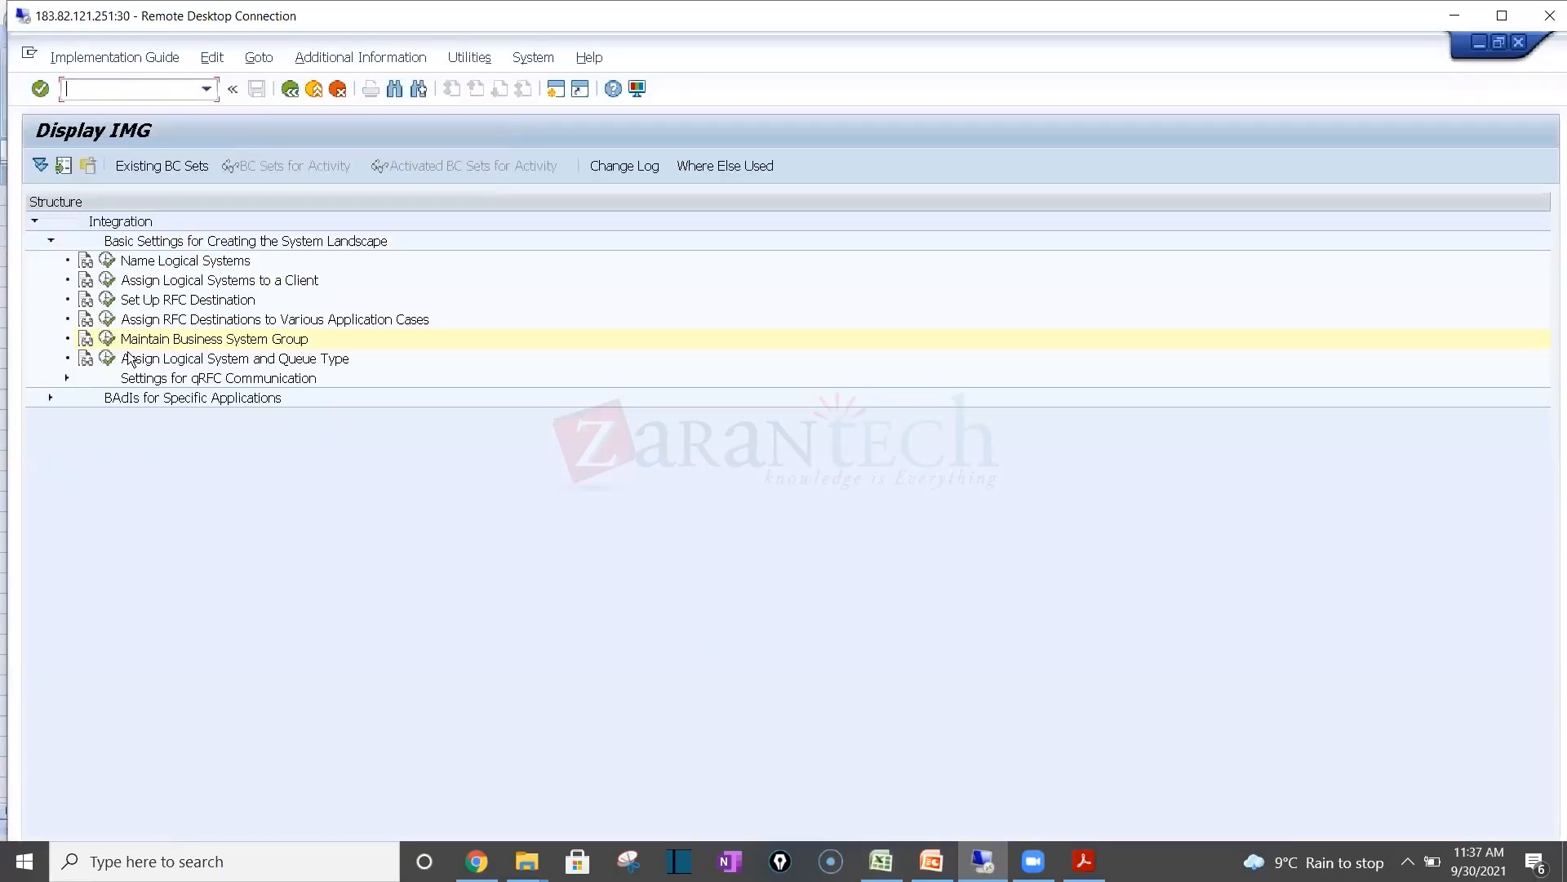
click(108, 359)
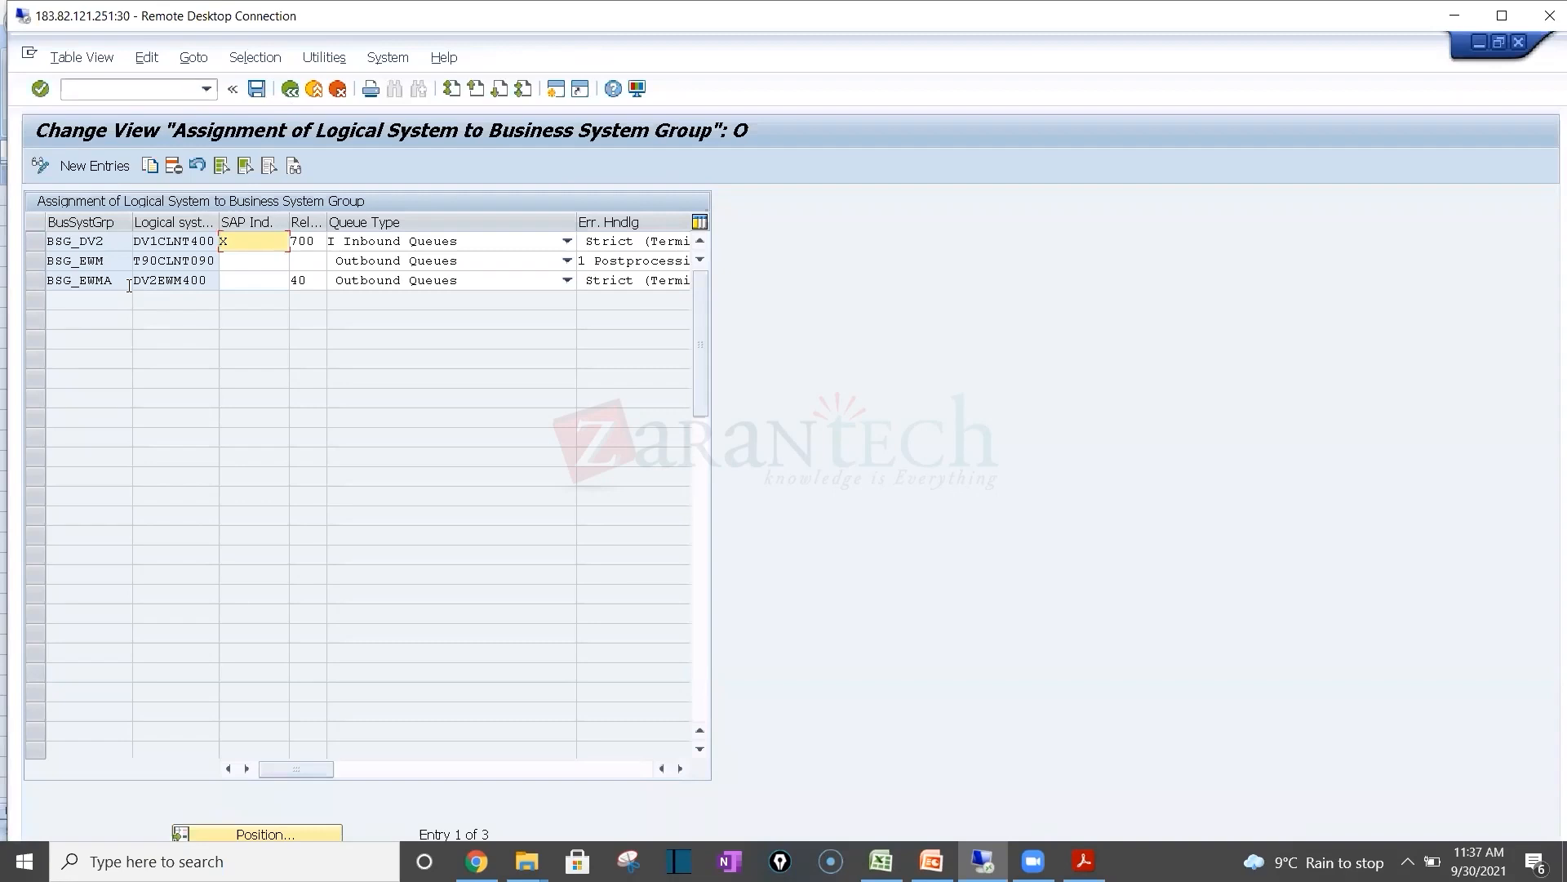
drag(118, 281, 43, 277)
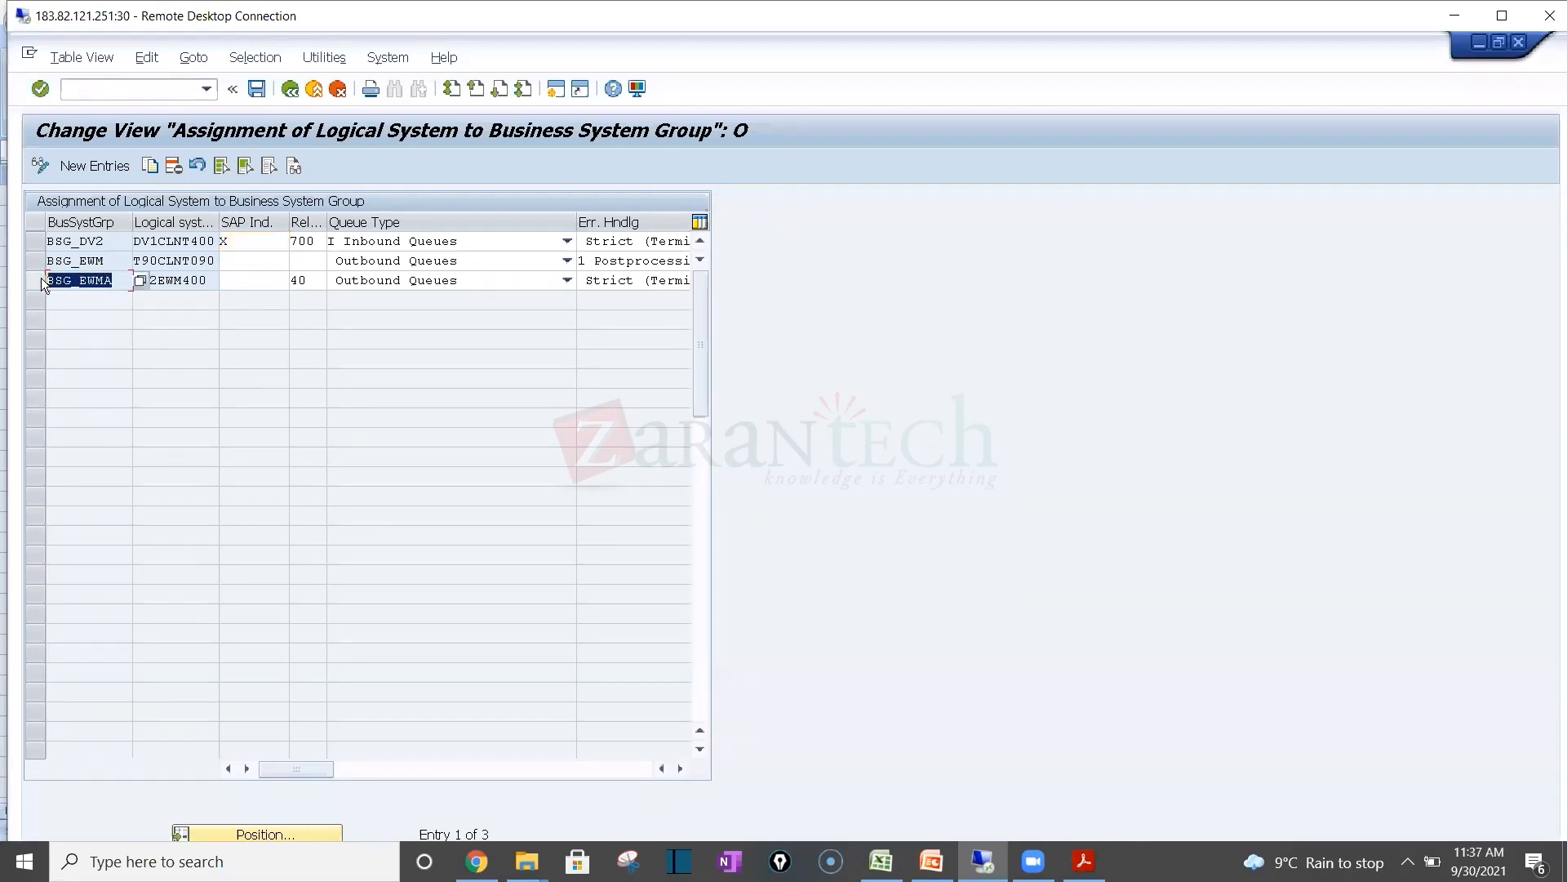
click(41, 278)
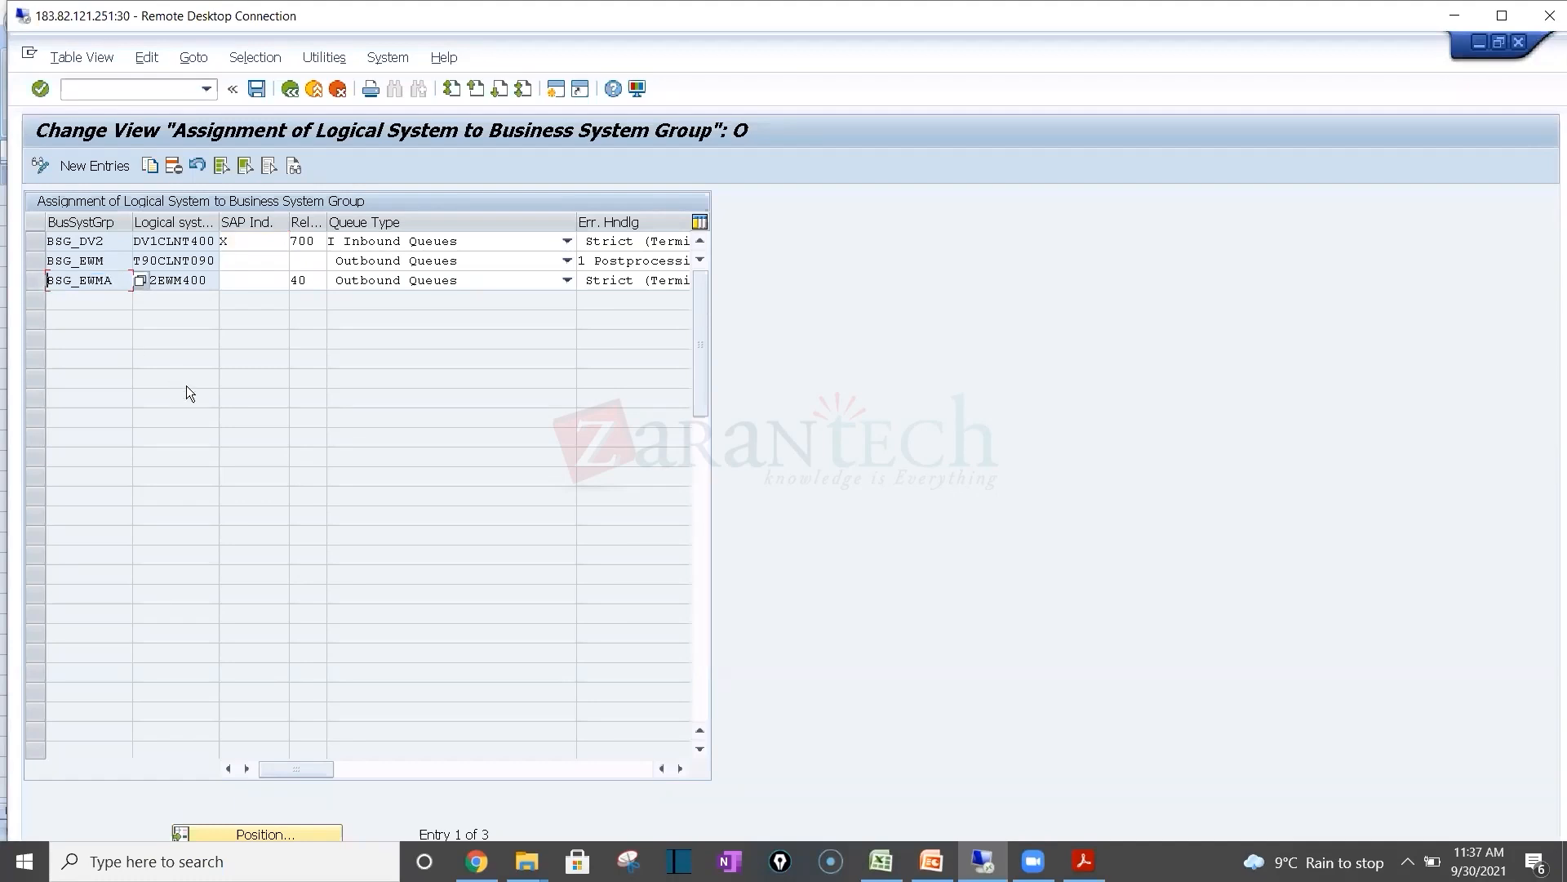
key(alt+Tab)
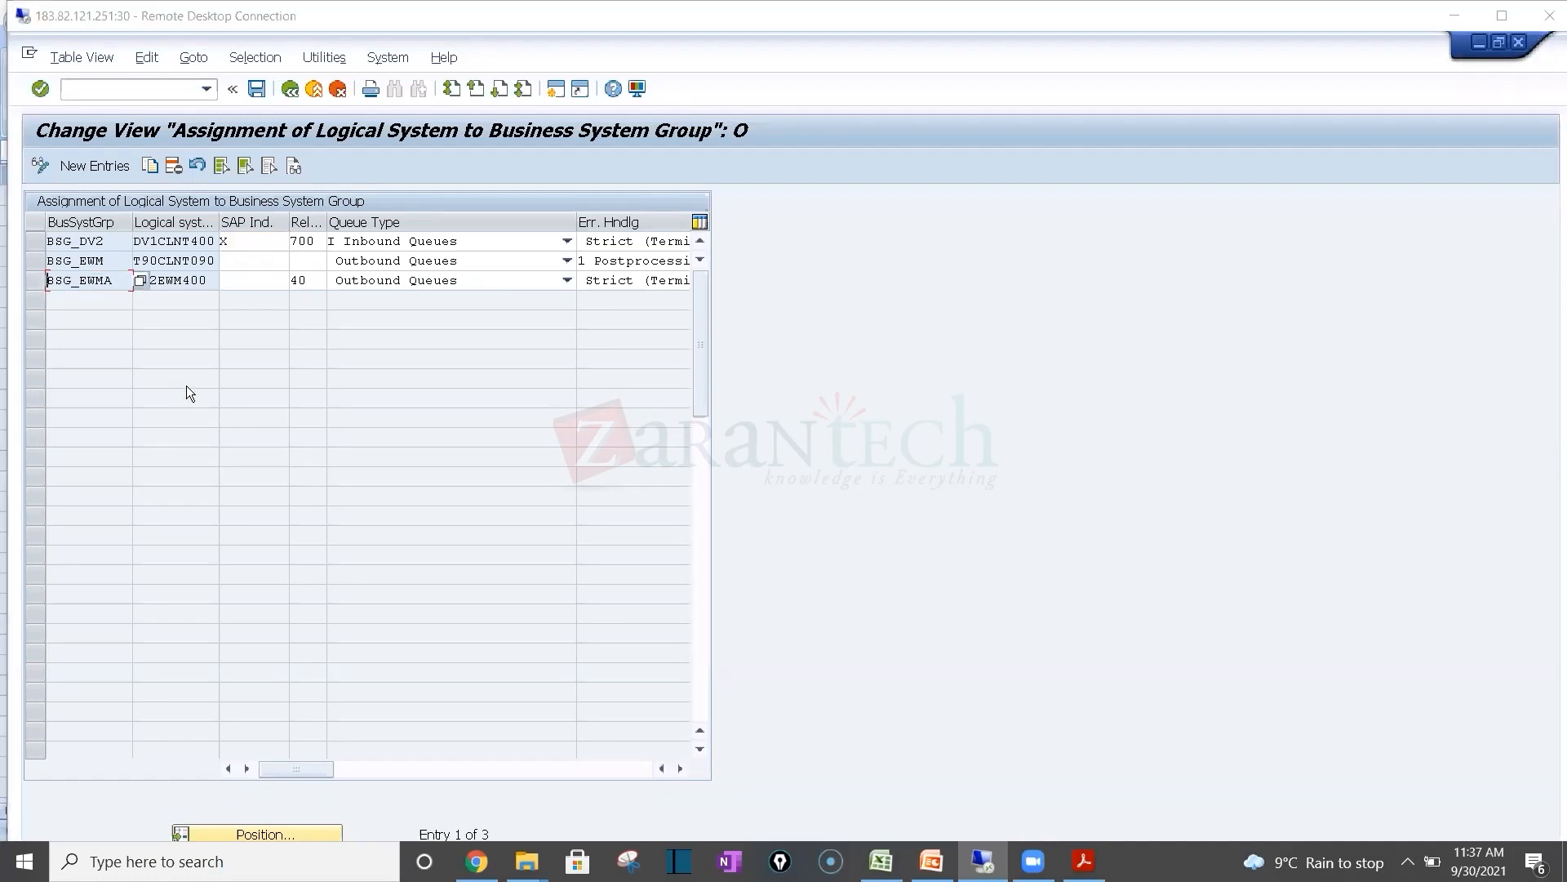
key(alt+Tab)
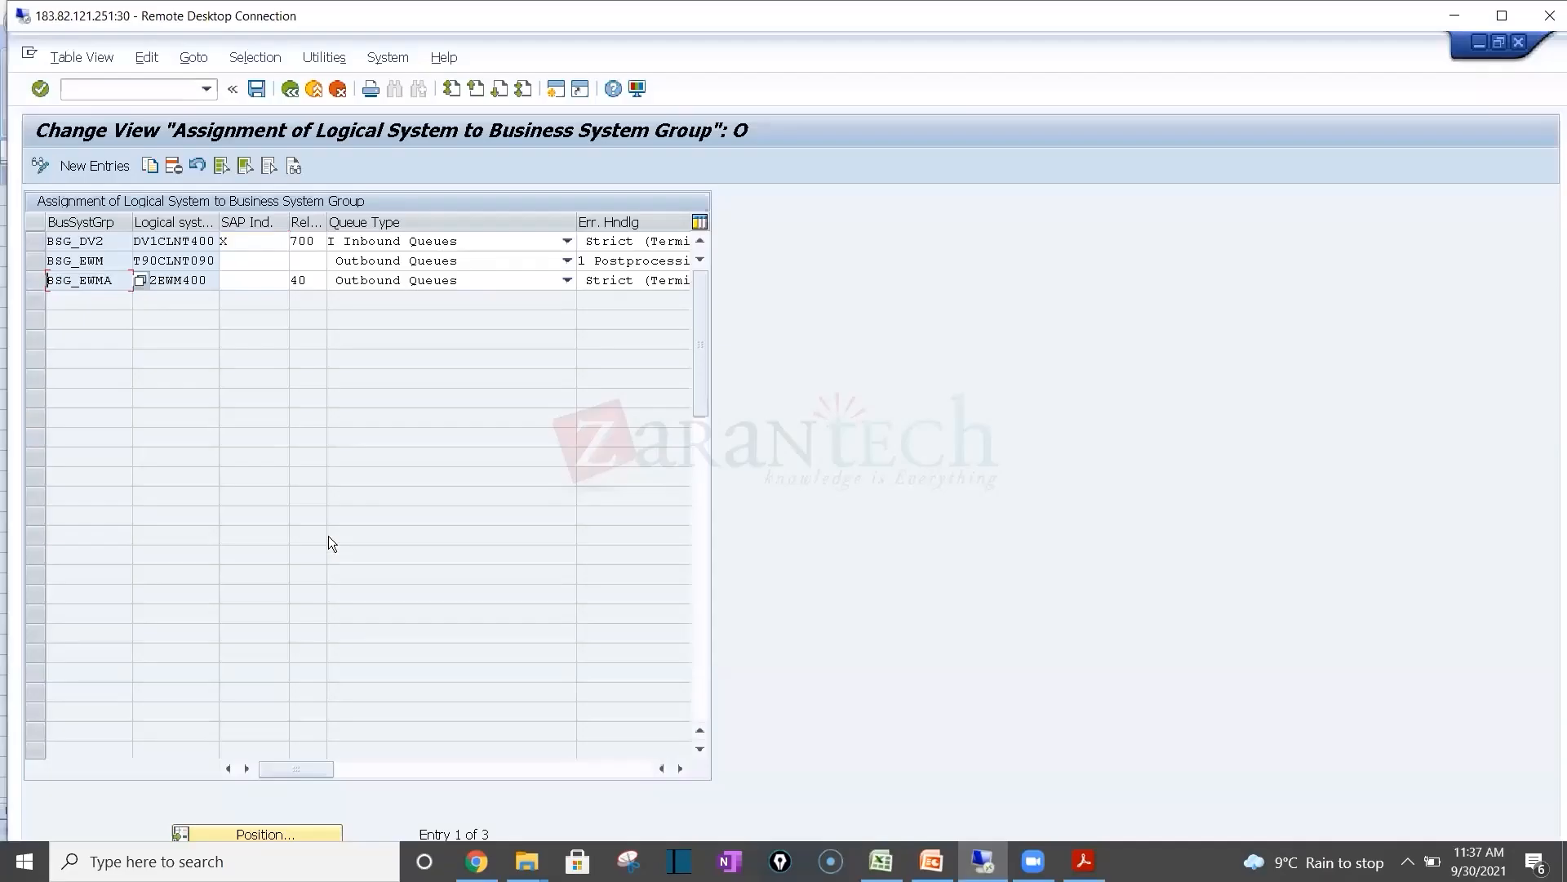
Step: Call transaction /SCWM/MAT1 in a new session and display product T-T100 for warehouse WH23 and party entitled to dispose BPWH23
click(109, 240)
text(/o/scwm/mat1)
key(Return)
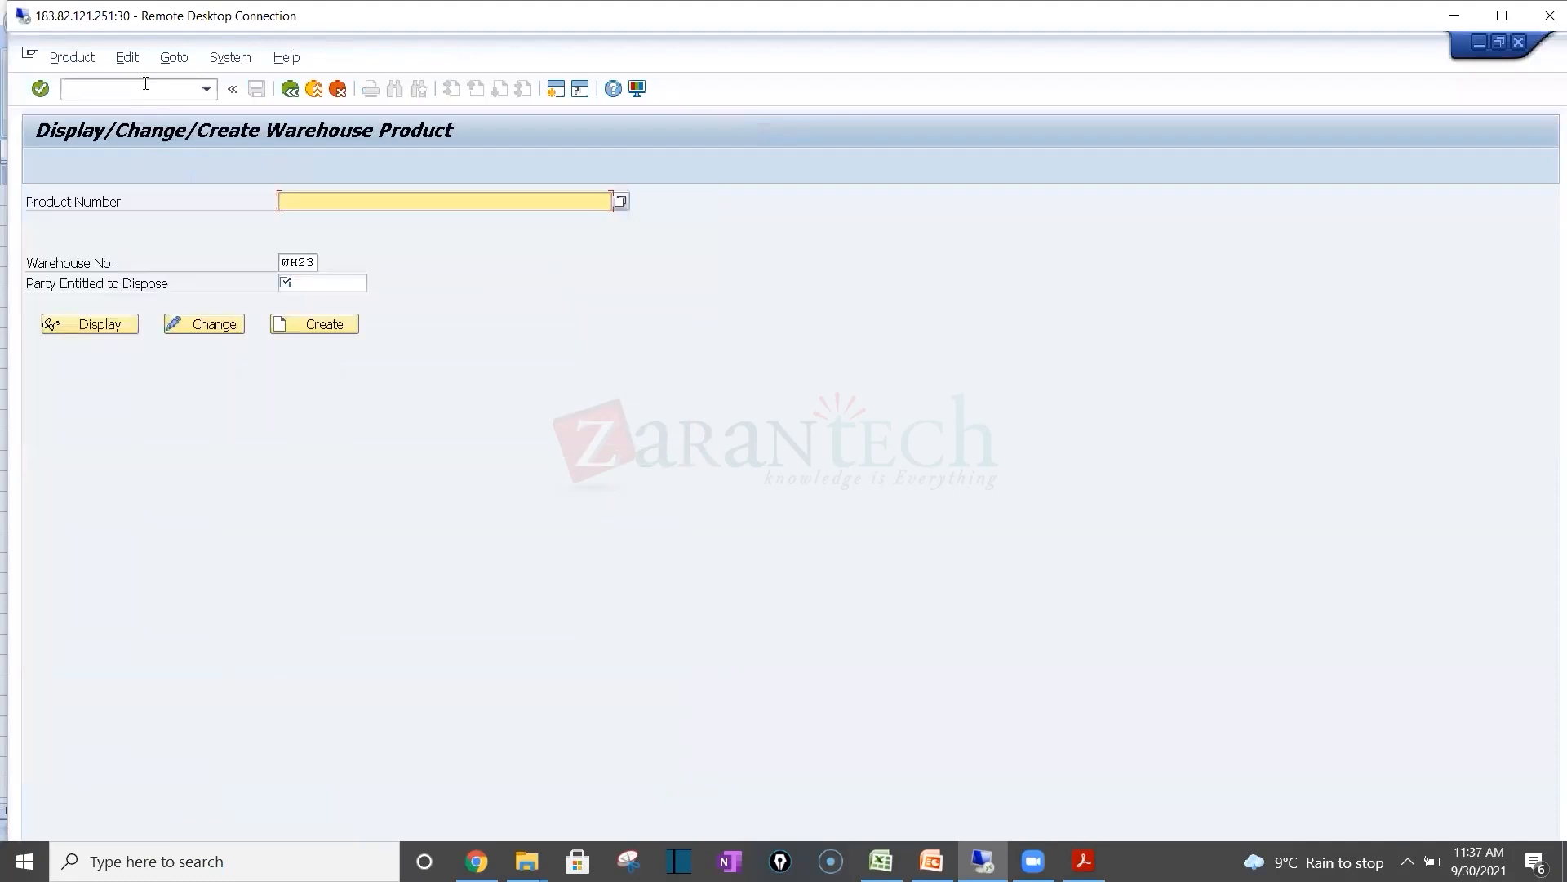
text(T-t100)
click(129, 322)
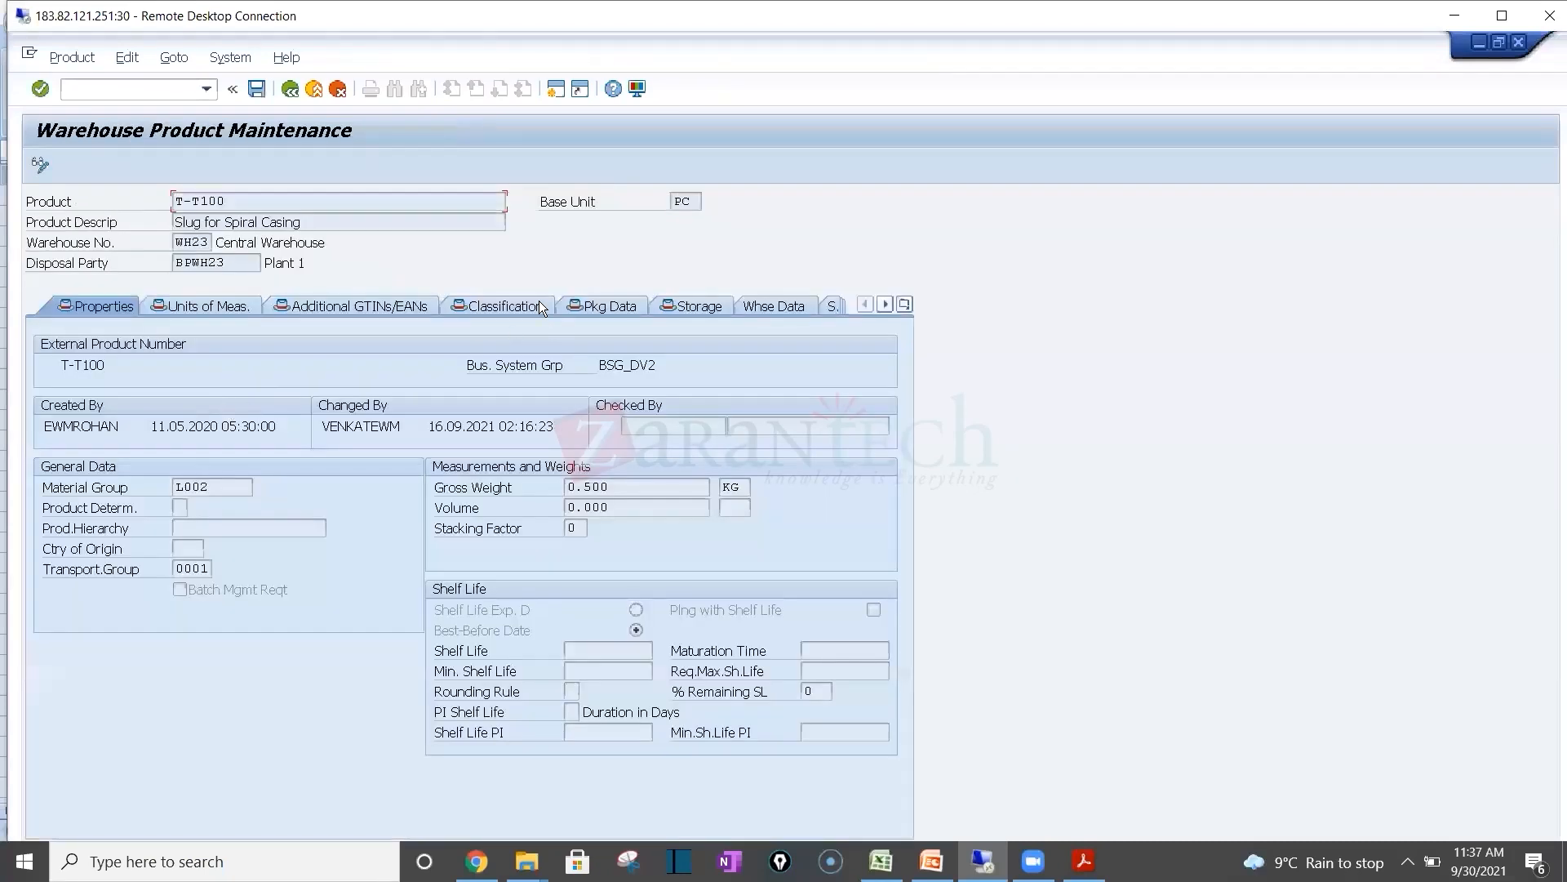
Step: Copy the business system group value from the external product number data of T-T100
drag(605, 365, 655, 364)
drag(602, 368, 673, 363)
key(ctrl+c)
click(670, 361)
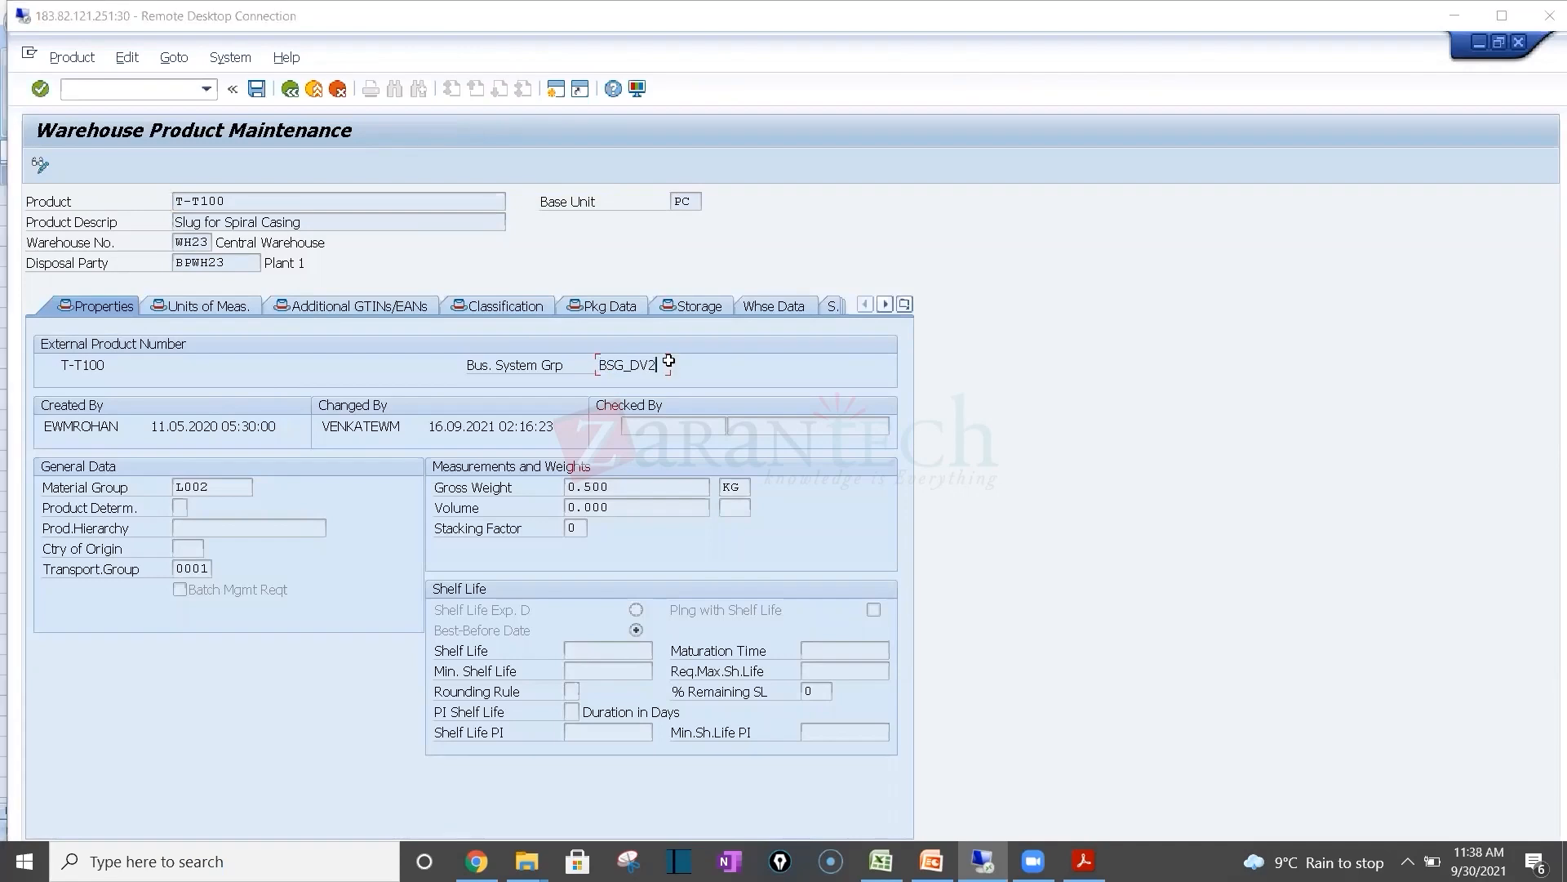
Step: Switch to the Excel datasheet, paste BSG_DV2 as the BSG value in C12 of Org Structure, and return to the remote SAP session
key(alt+Tab)
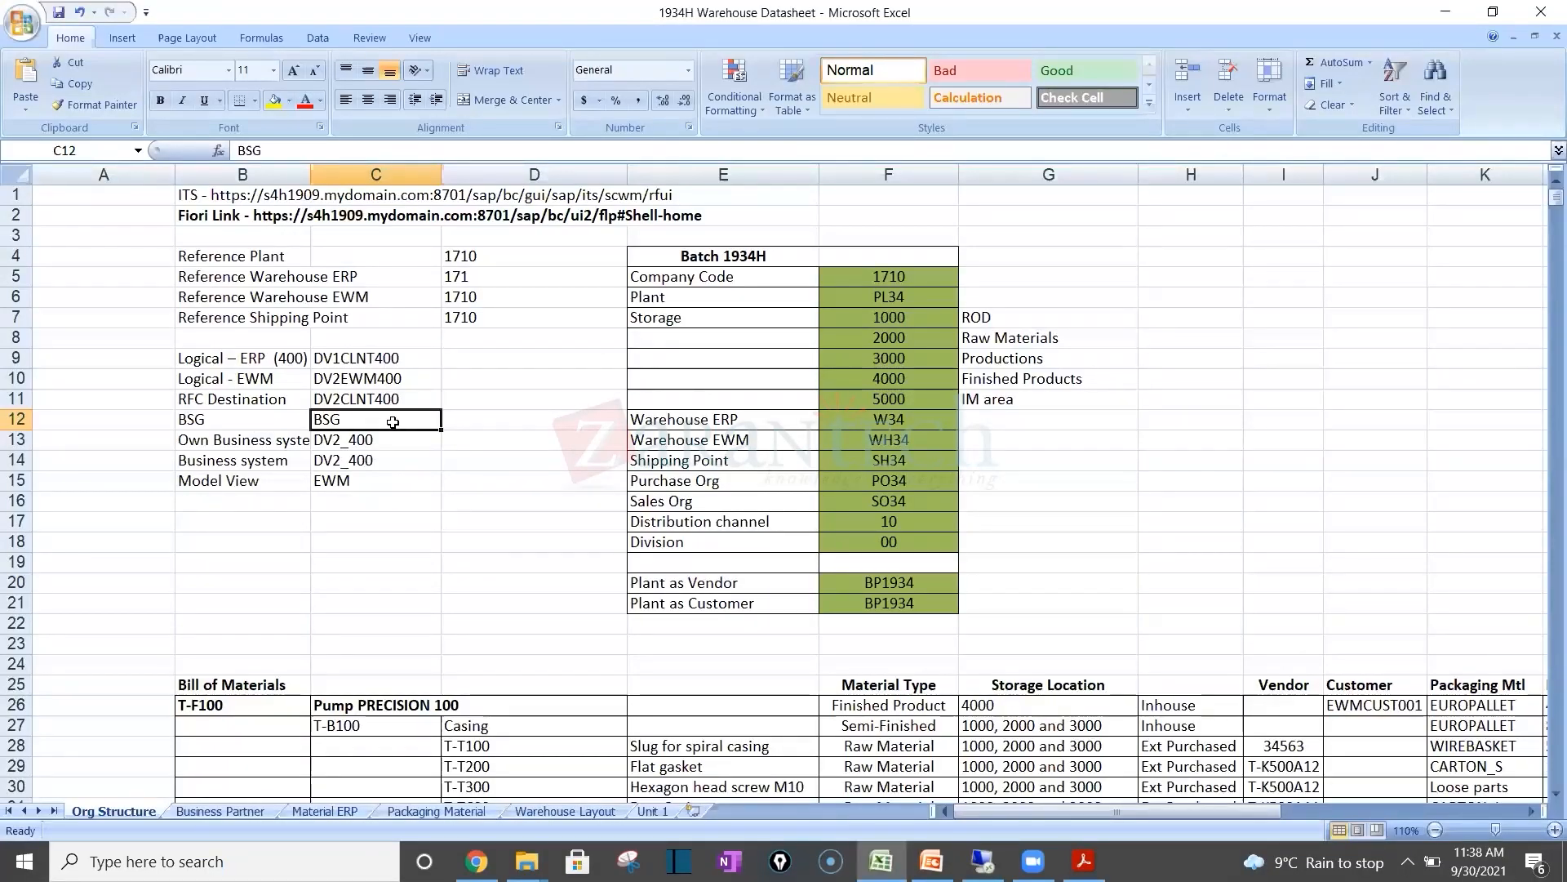
key(ctrl+v)
key(alt+Tab)
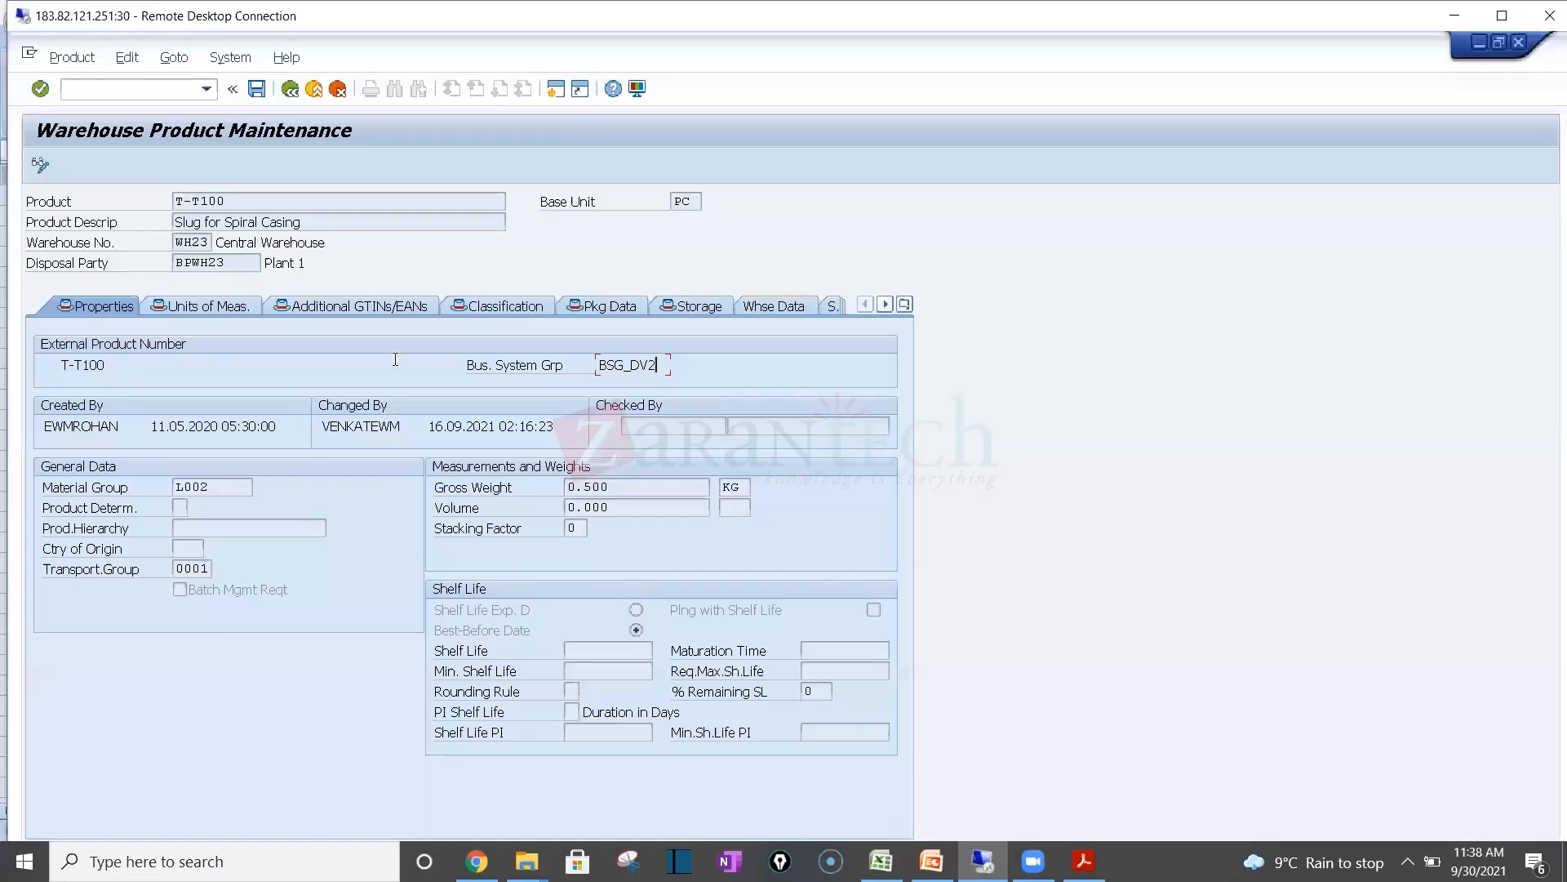
Step: Leave warehouse product maintenance, return to the logical system assignment view, and select the BSG_DV2 row to examine its logical system
click(296, 90)
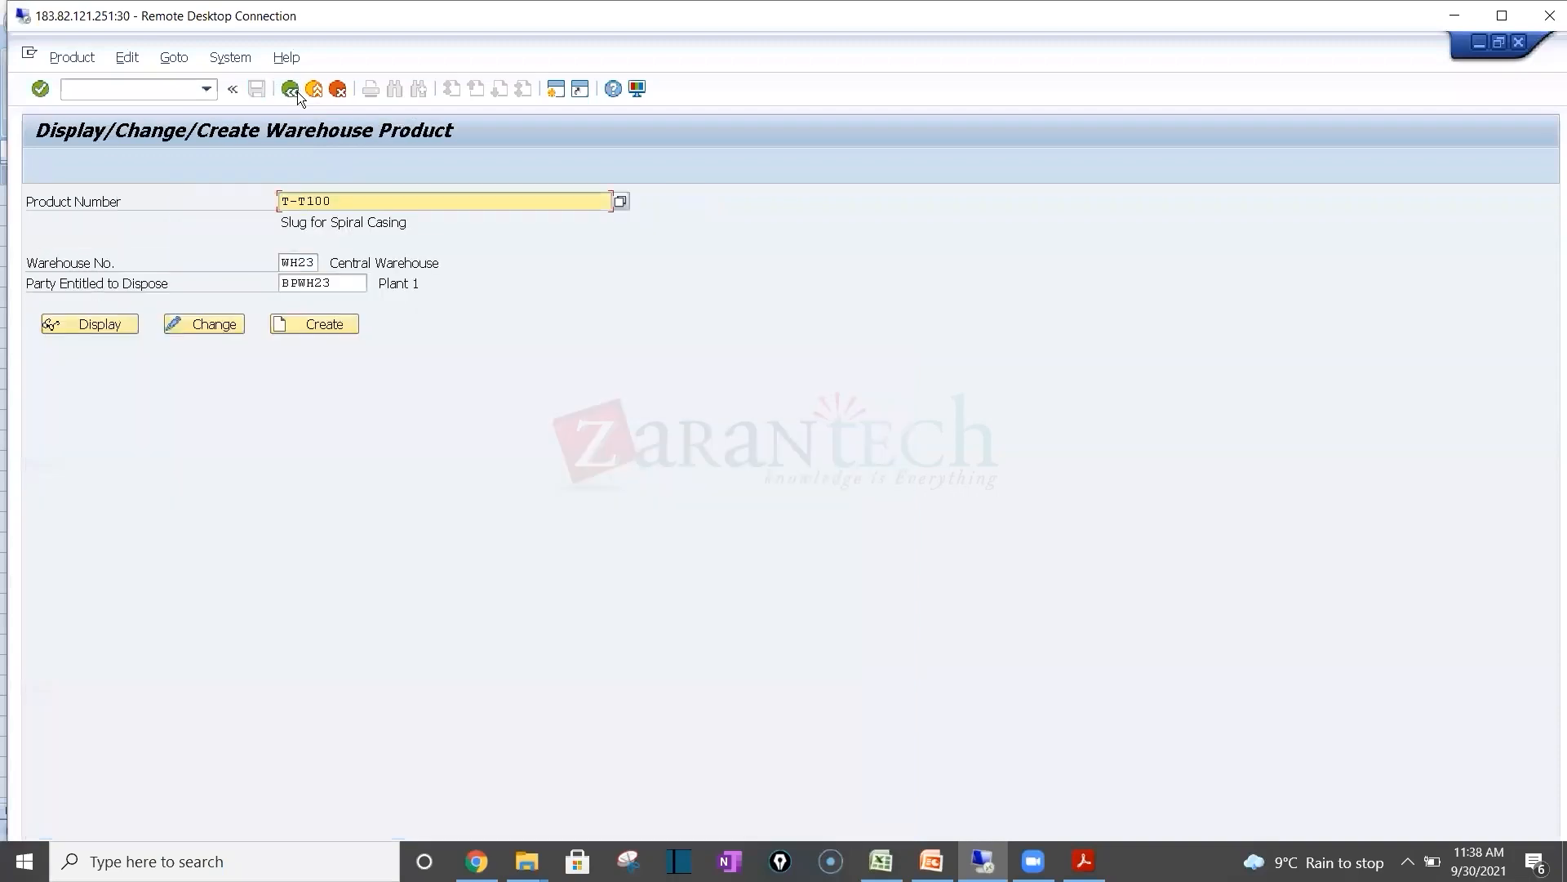
click(297, 92)
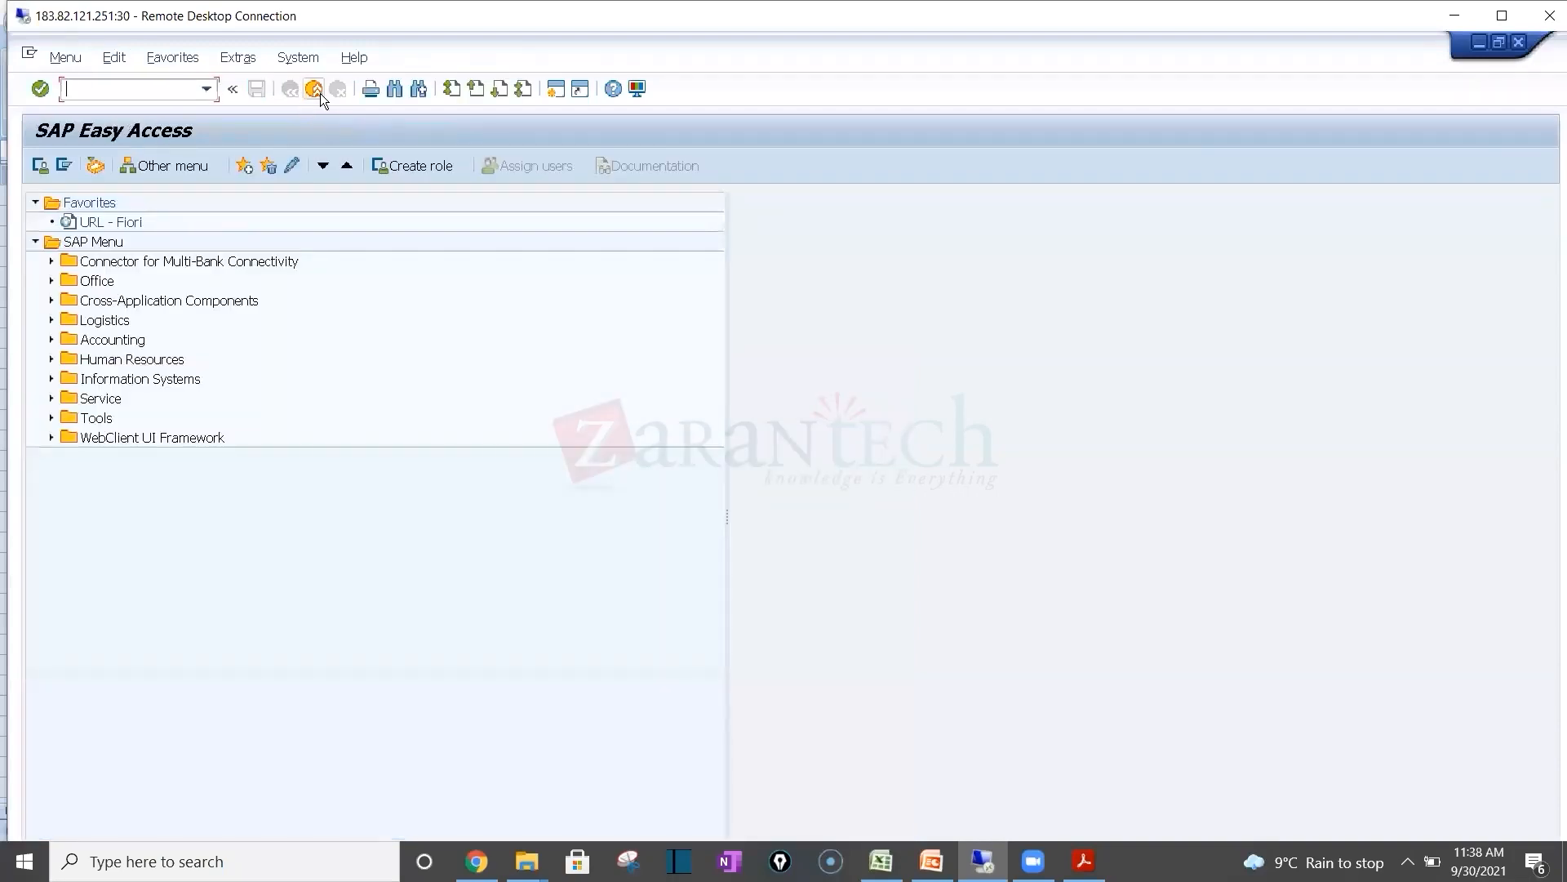
click(321, 93)
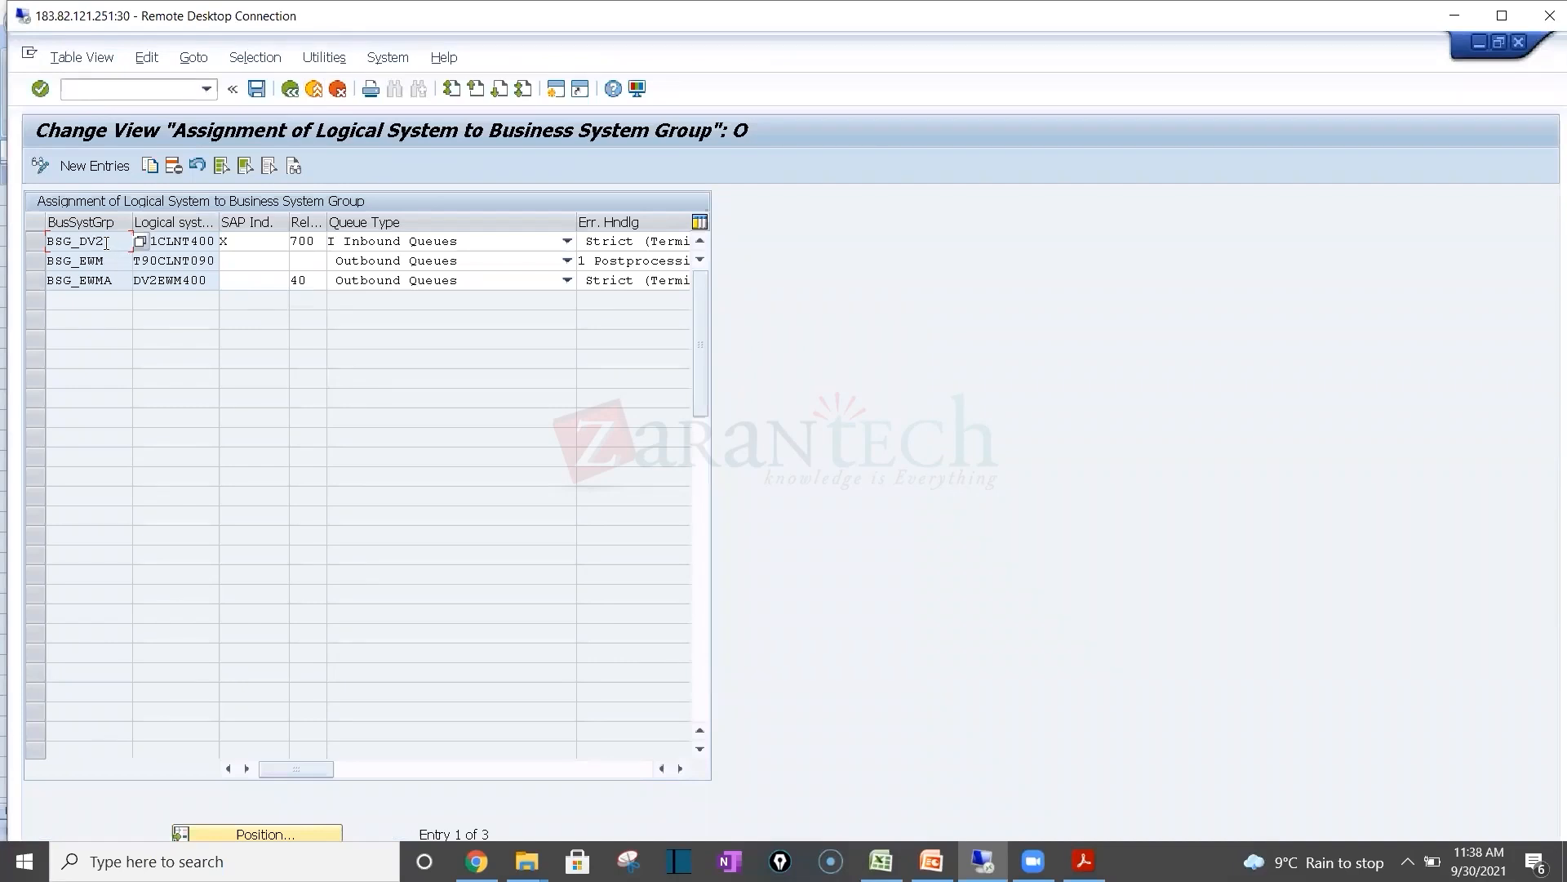
click(190, 242)
click(33, 243)
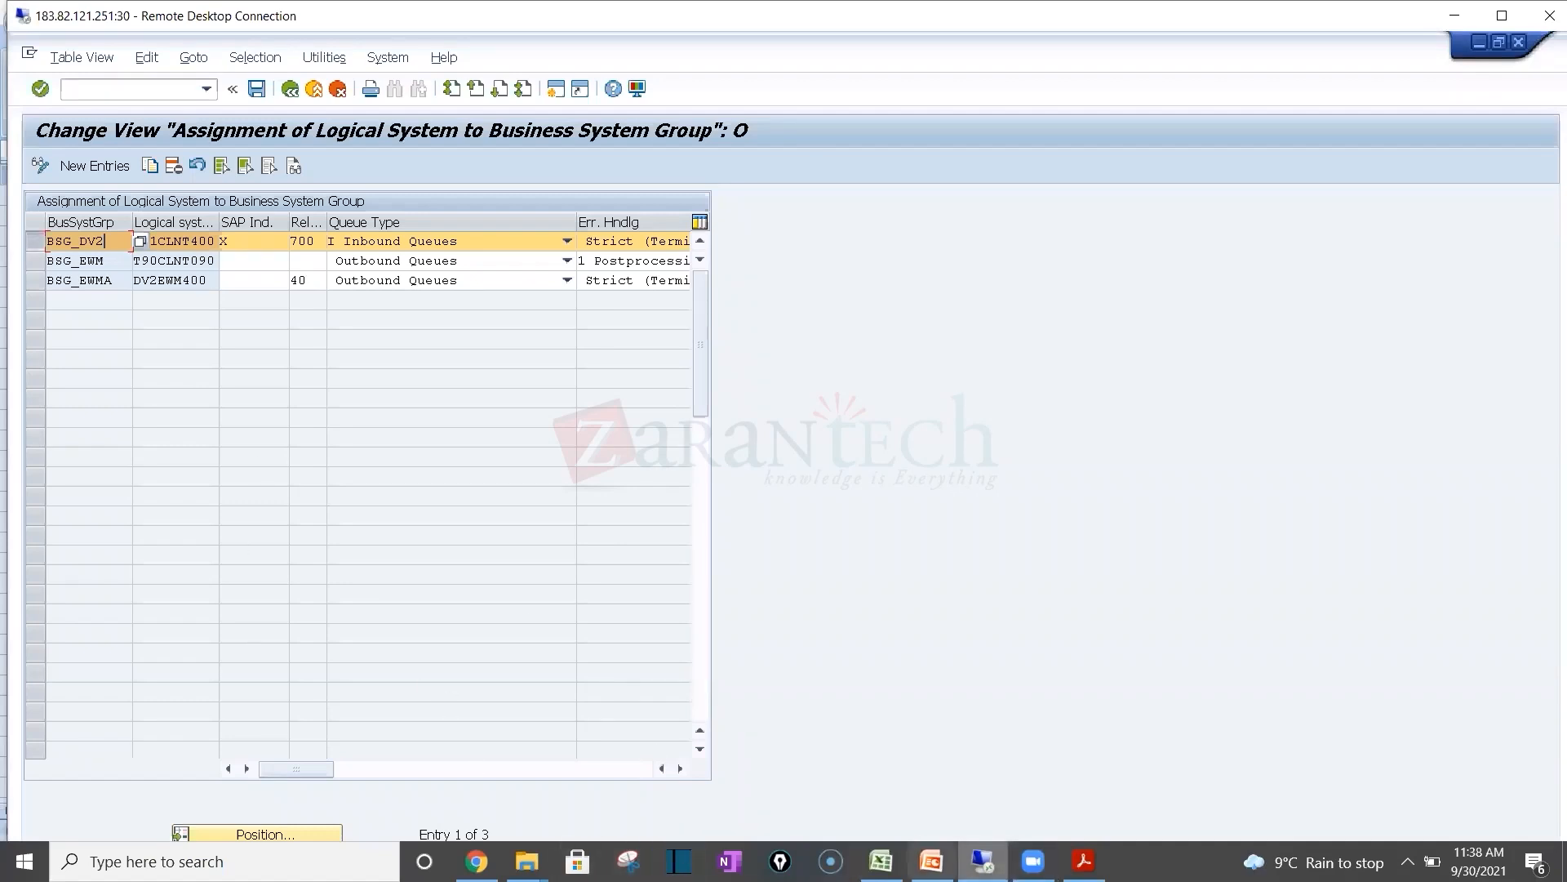
Step: Switch to the Unit 1 sheet of the Excel datasheet and enter the headings Master Data in D22 and Product in D23
mouse_move(881, 861)
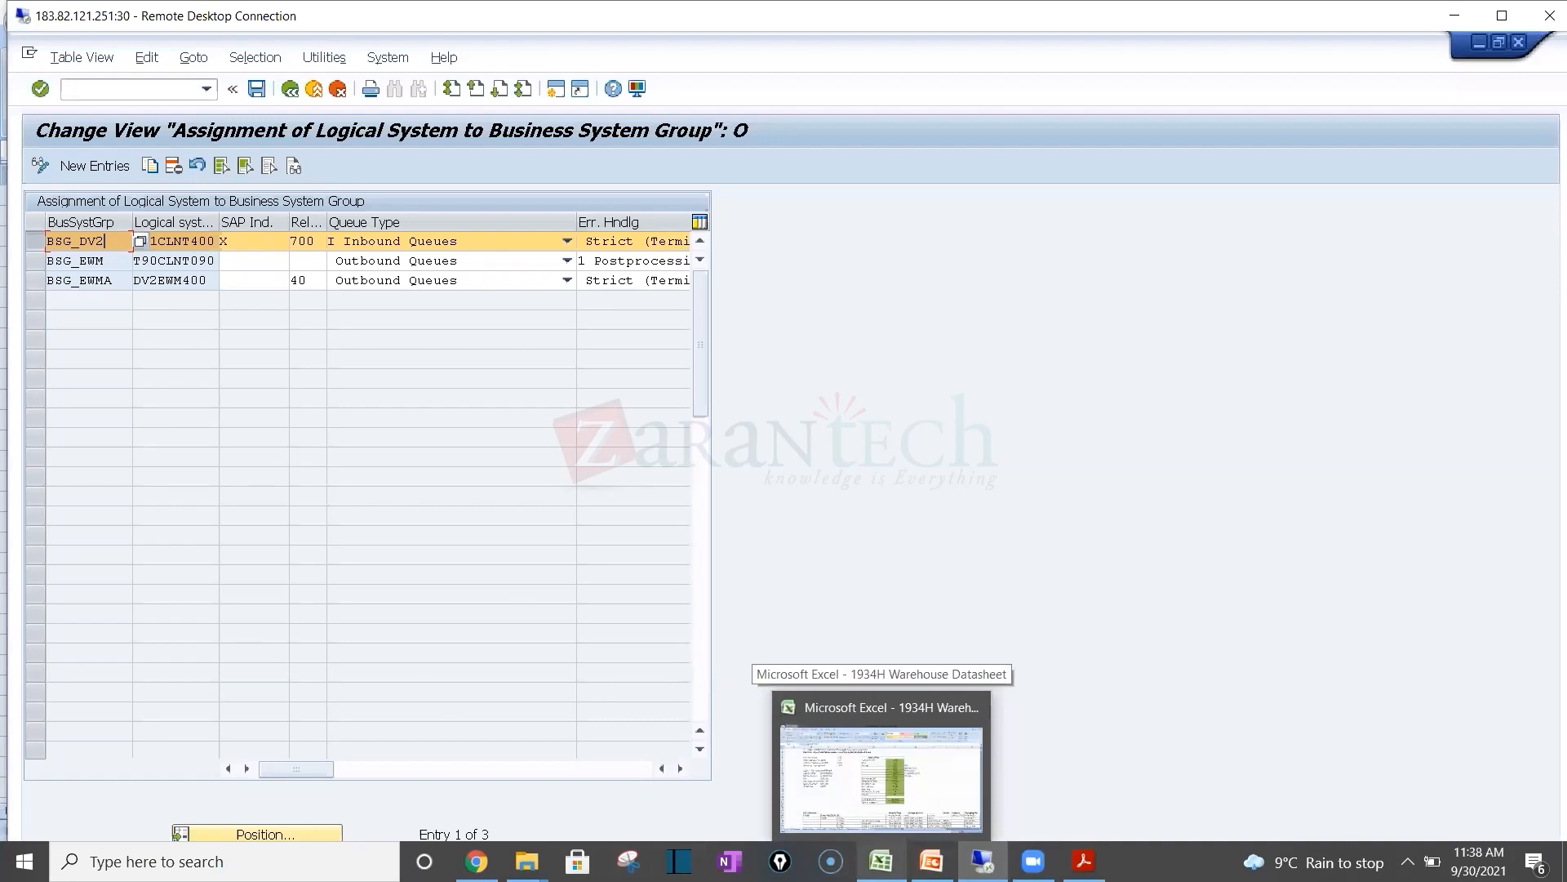
click(863, 768)
click(653, 811)
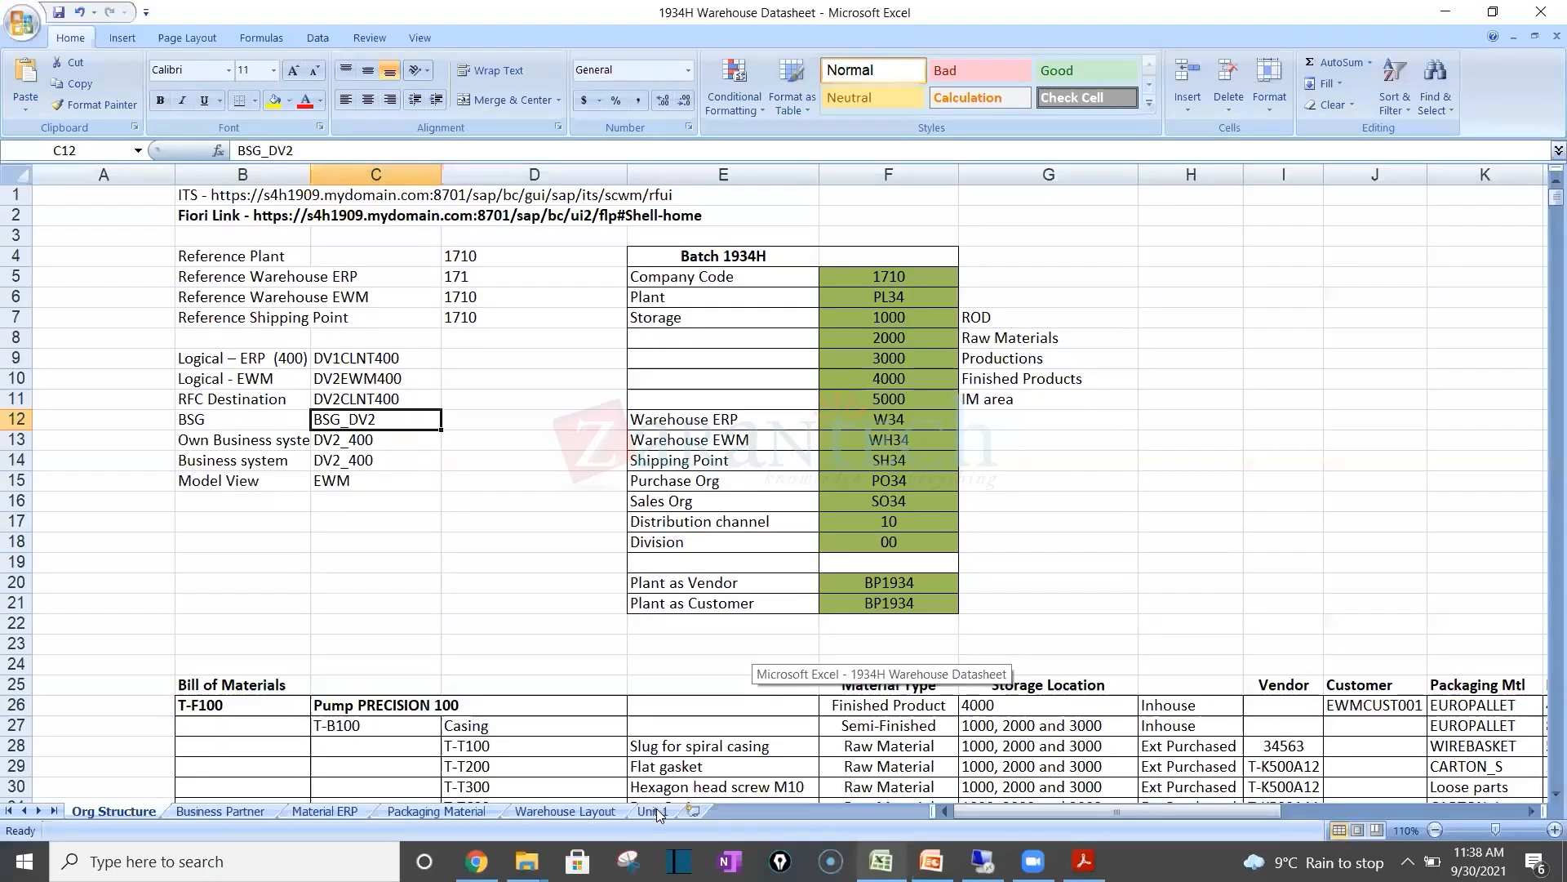
click(307, 579)
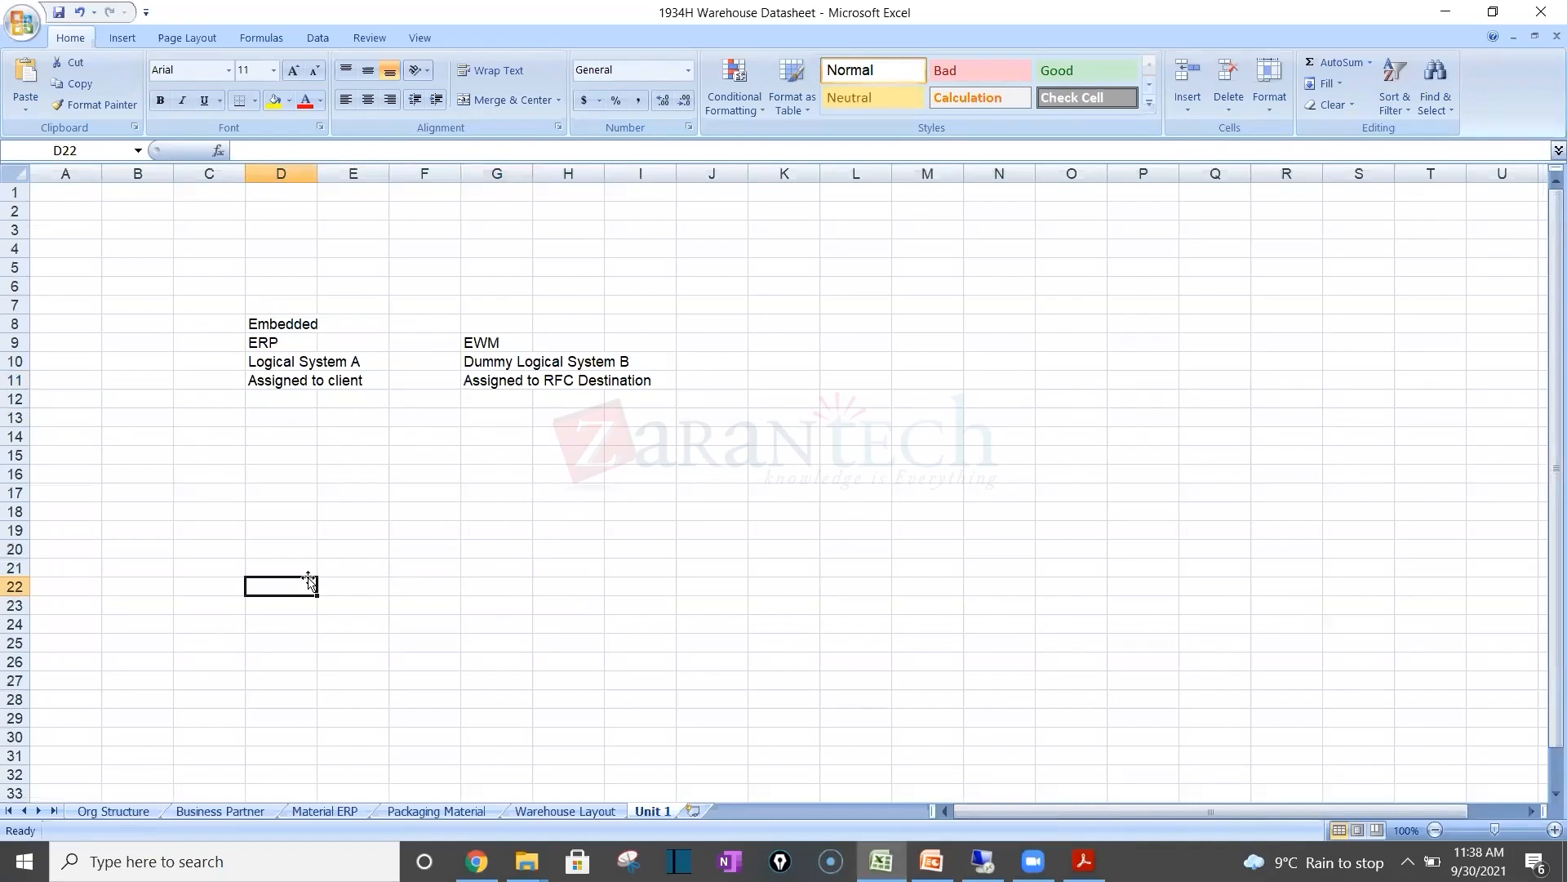
text(Master )
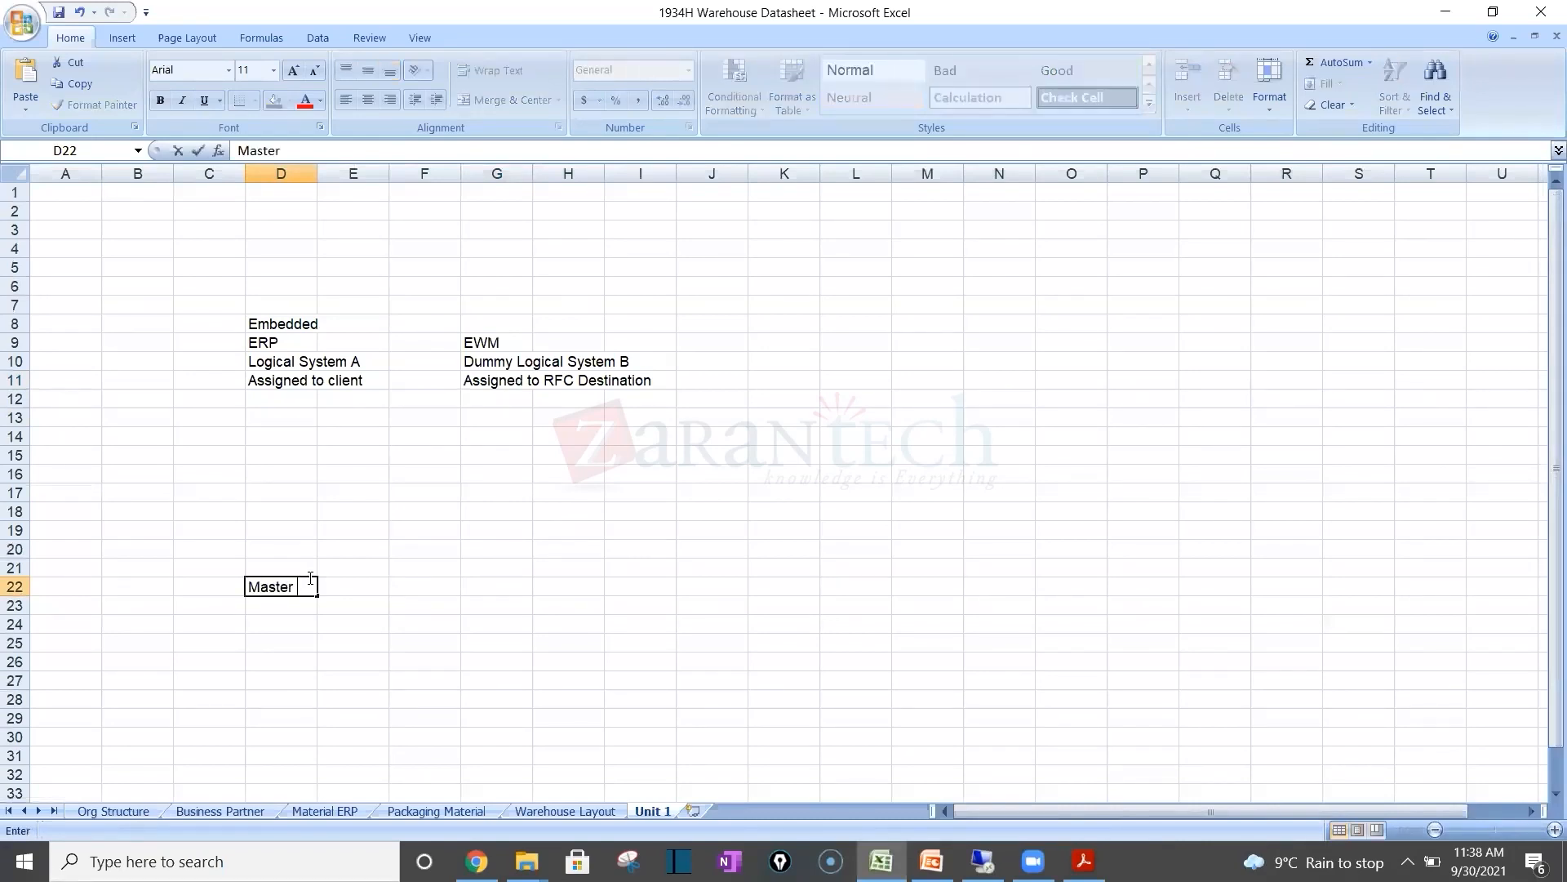
text(Datat)
key(Return)
text(P)
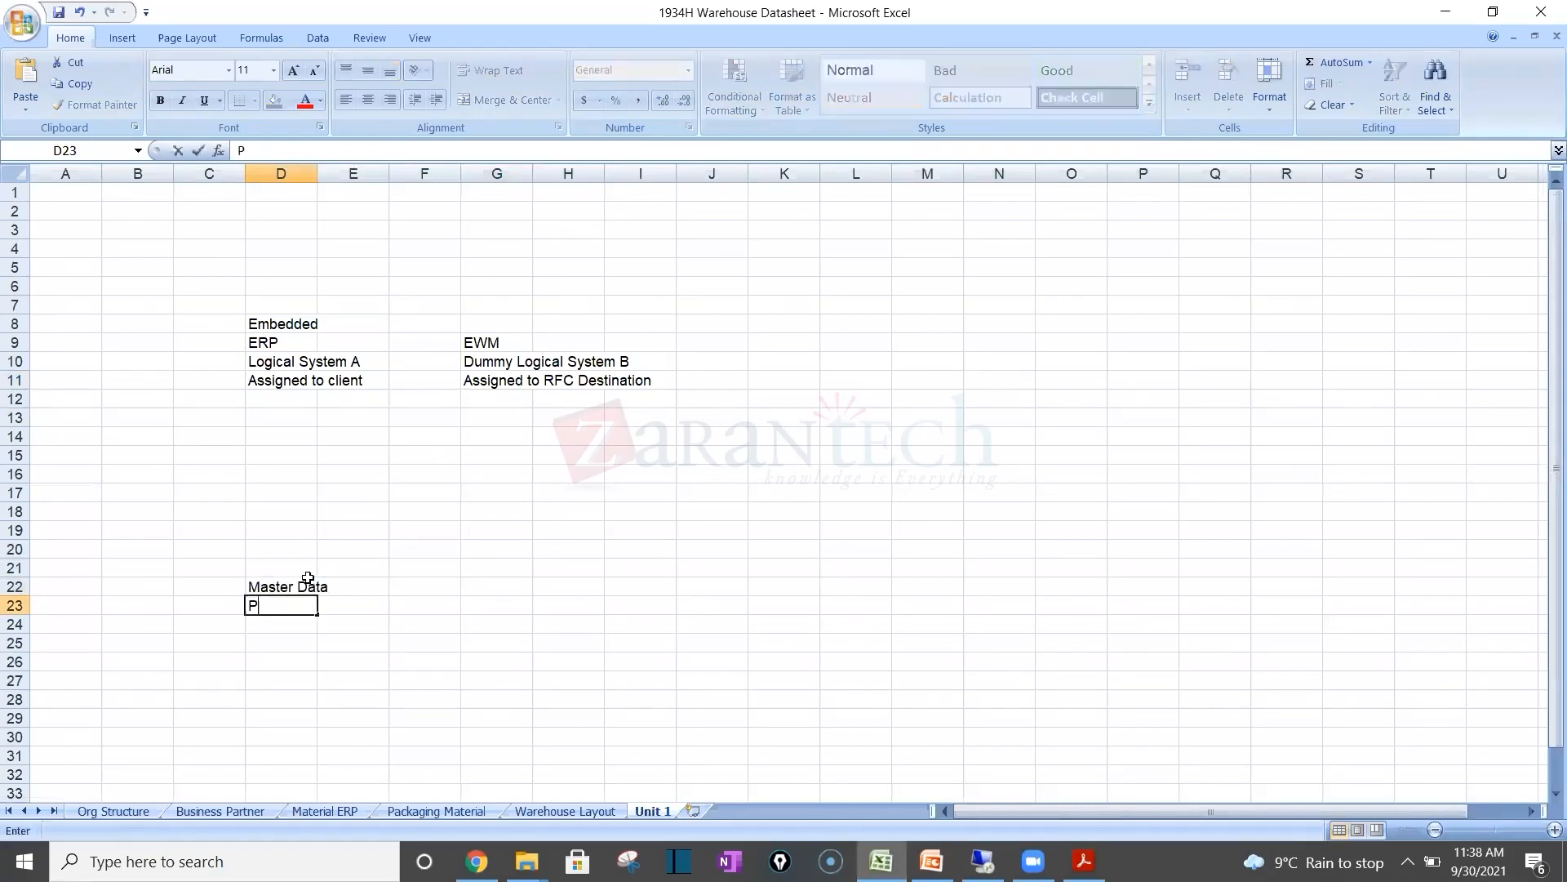
text(roduct)
key(Return)
key(Return)
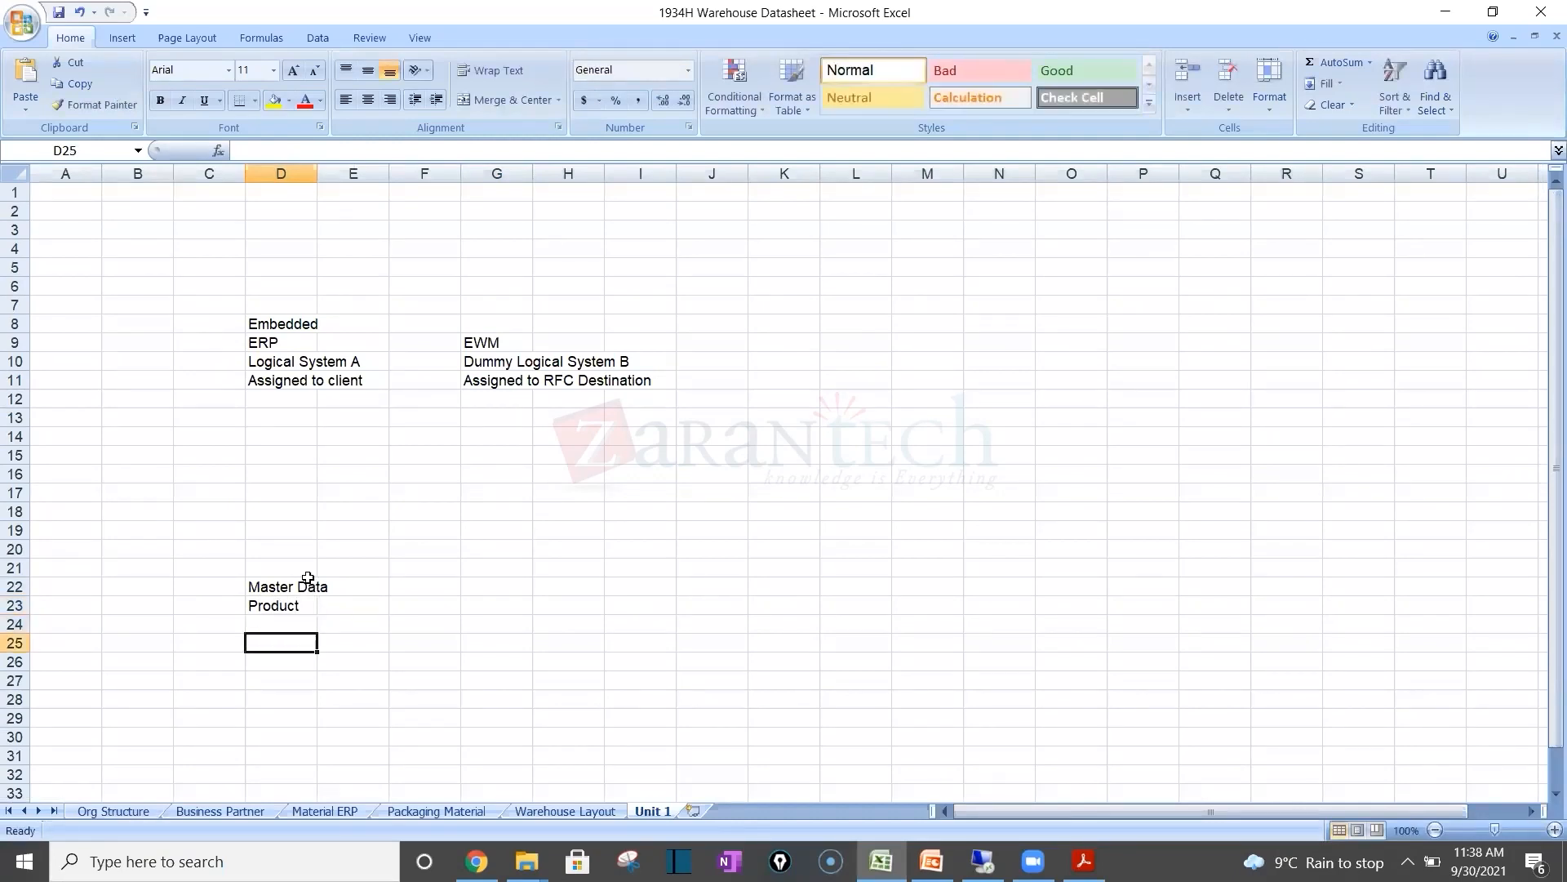
Step: Enter the system label EWM in cell H26
key(Right)
key(Right)
key(Right)
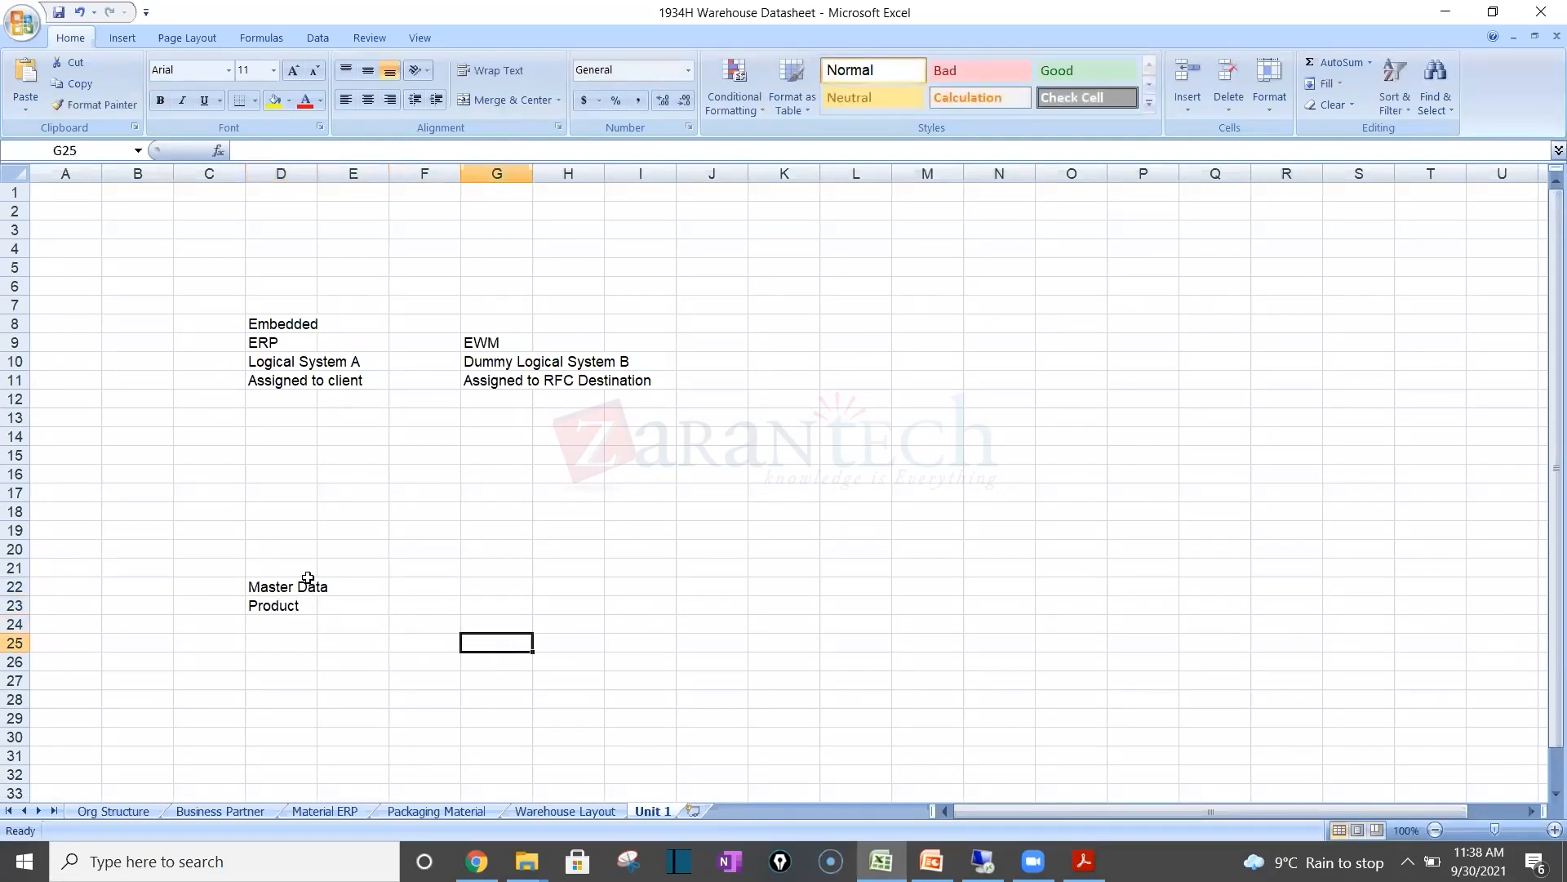
key(Right)
key(Down)
text(EWM)
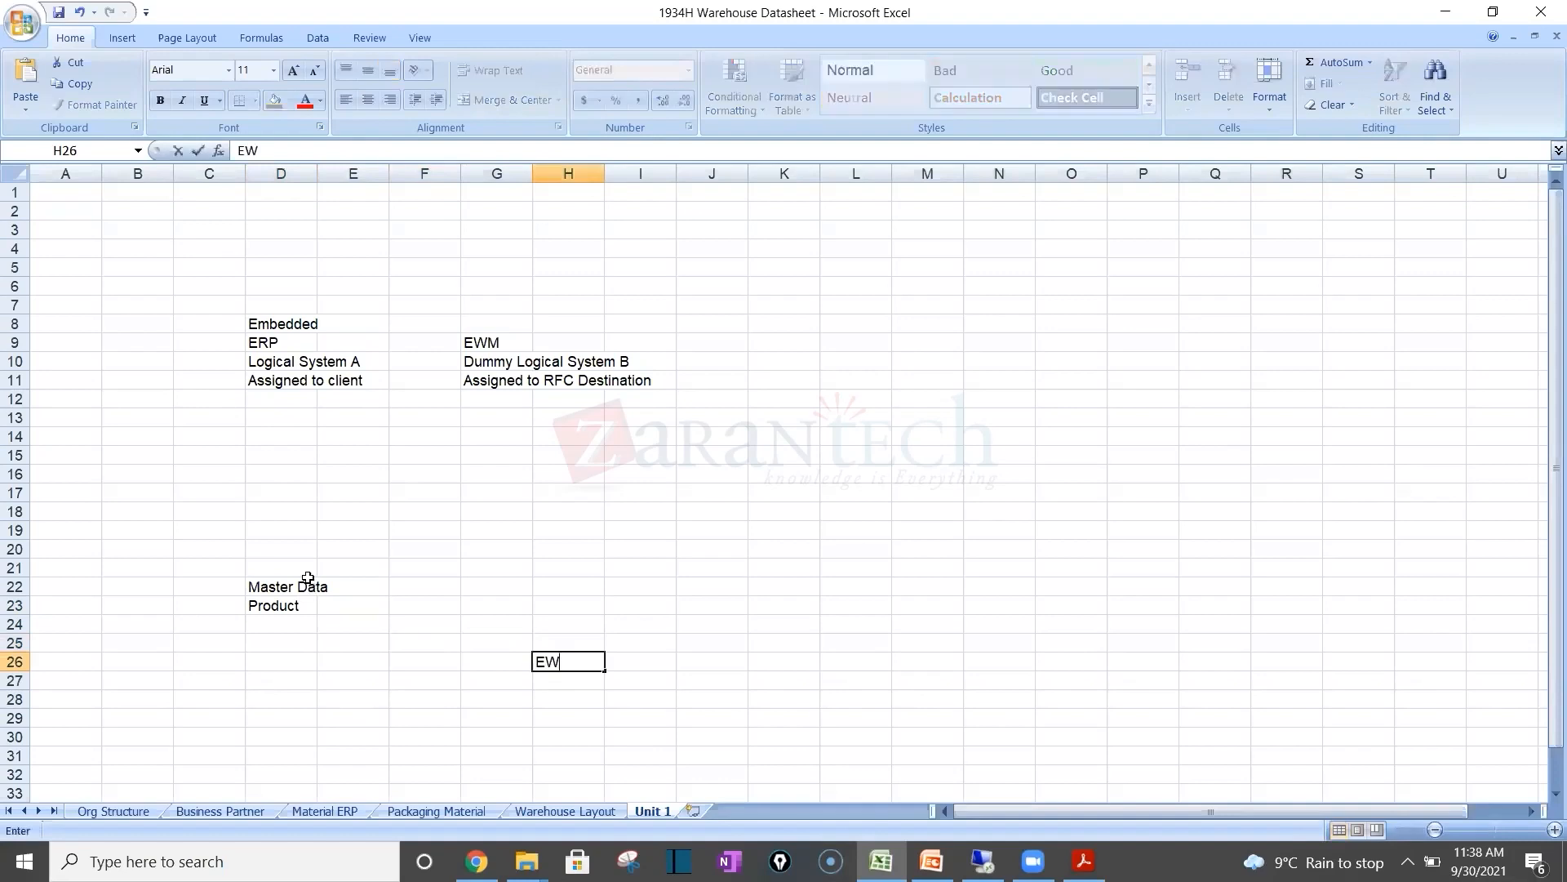
Step: Enter the source system labels ERP- A in D25 and ERP-B in D28
key(Left)
key(Left)
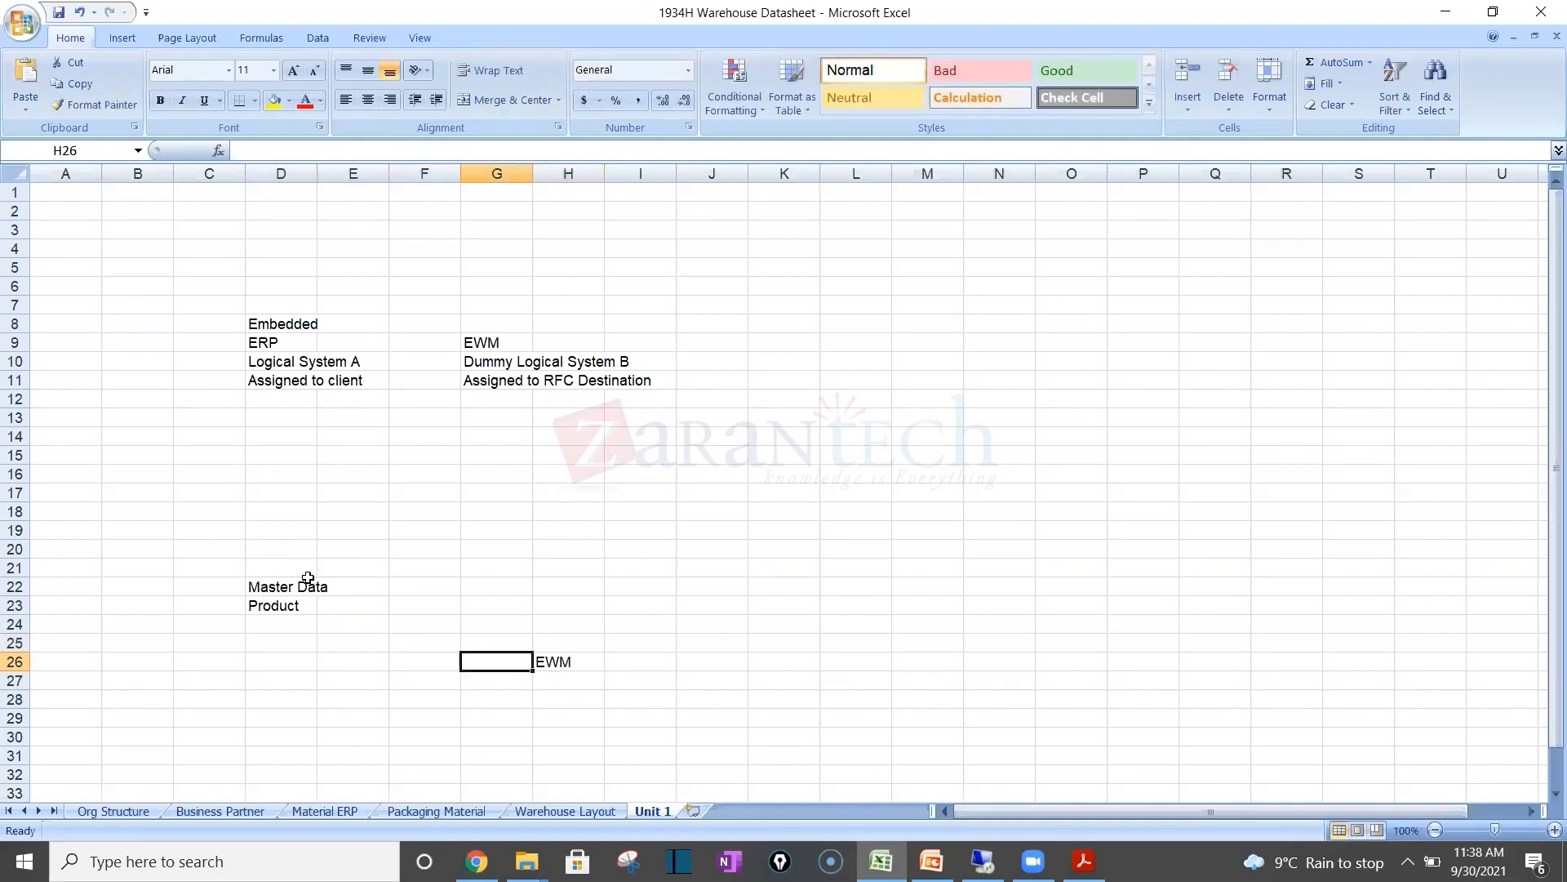
key(Up)
key(Left)
key(Left)
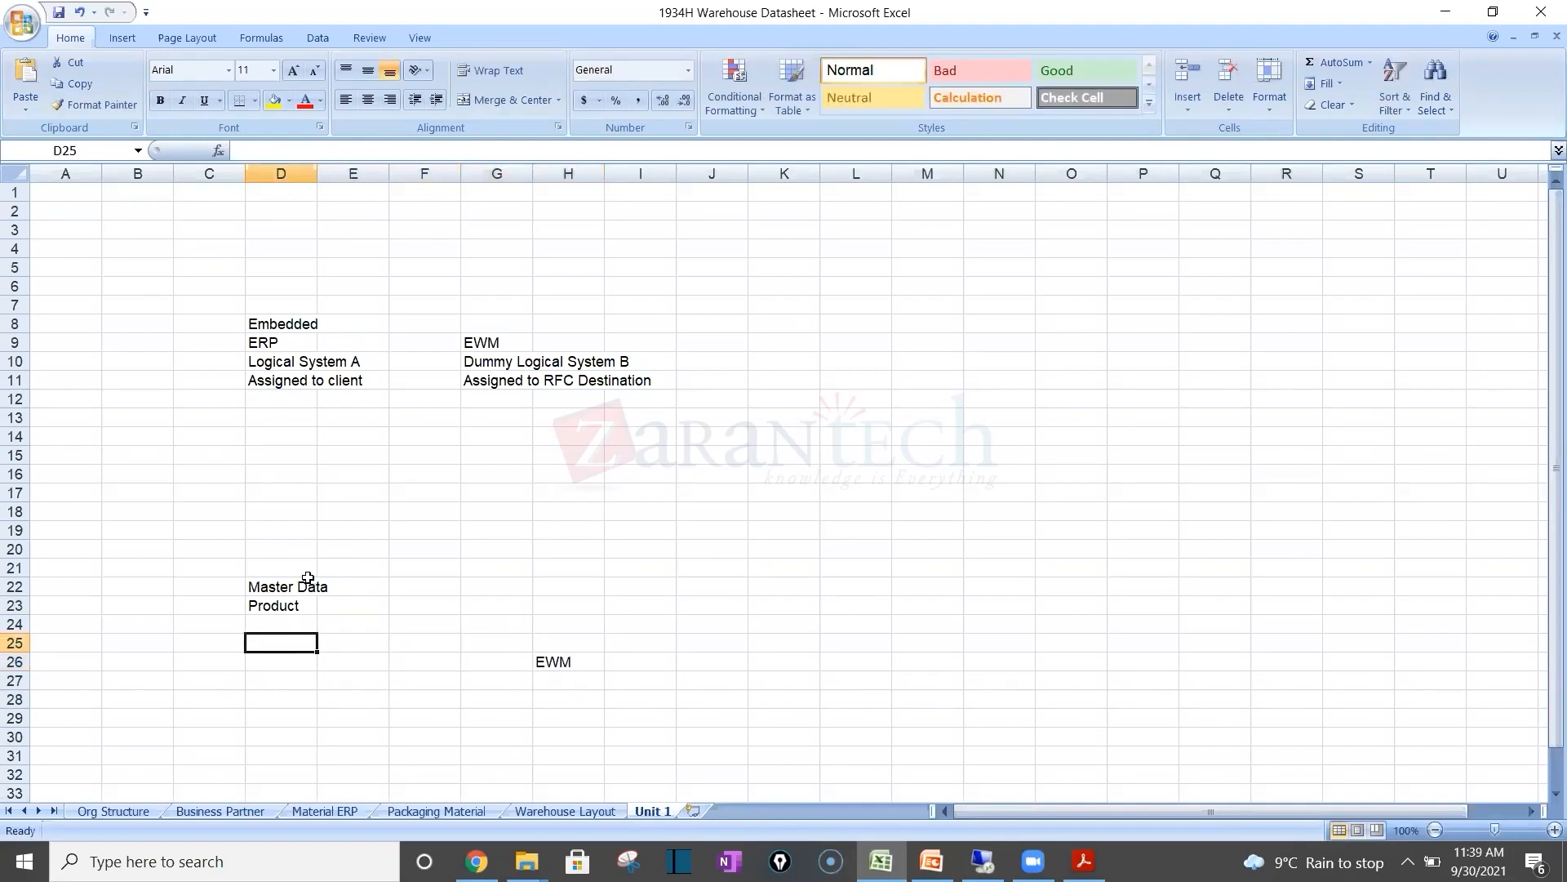
text(ERP- A)
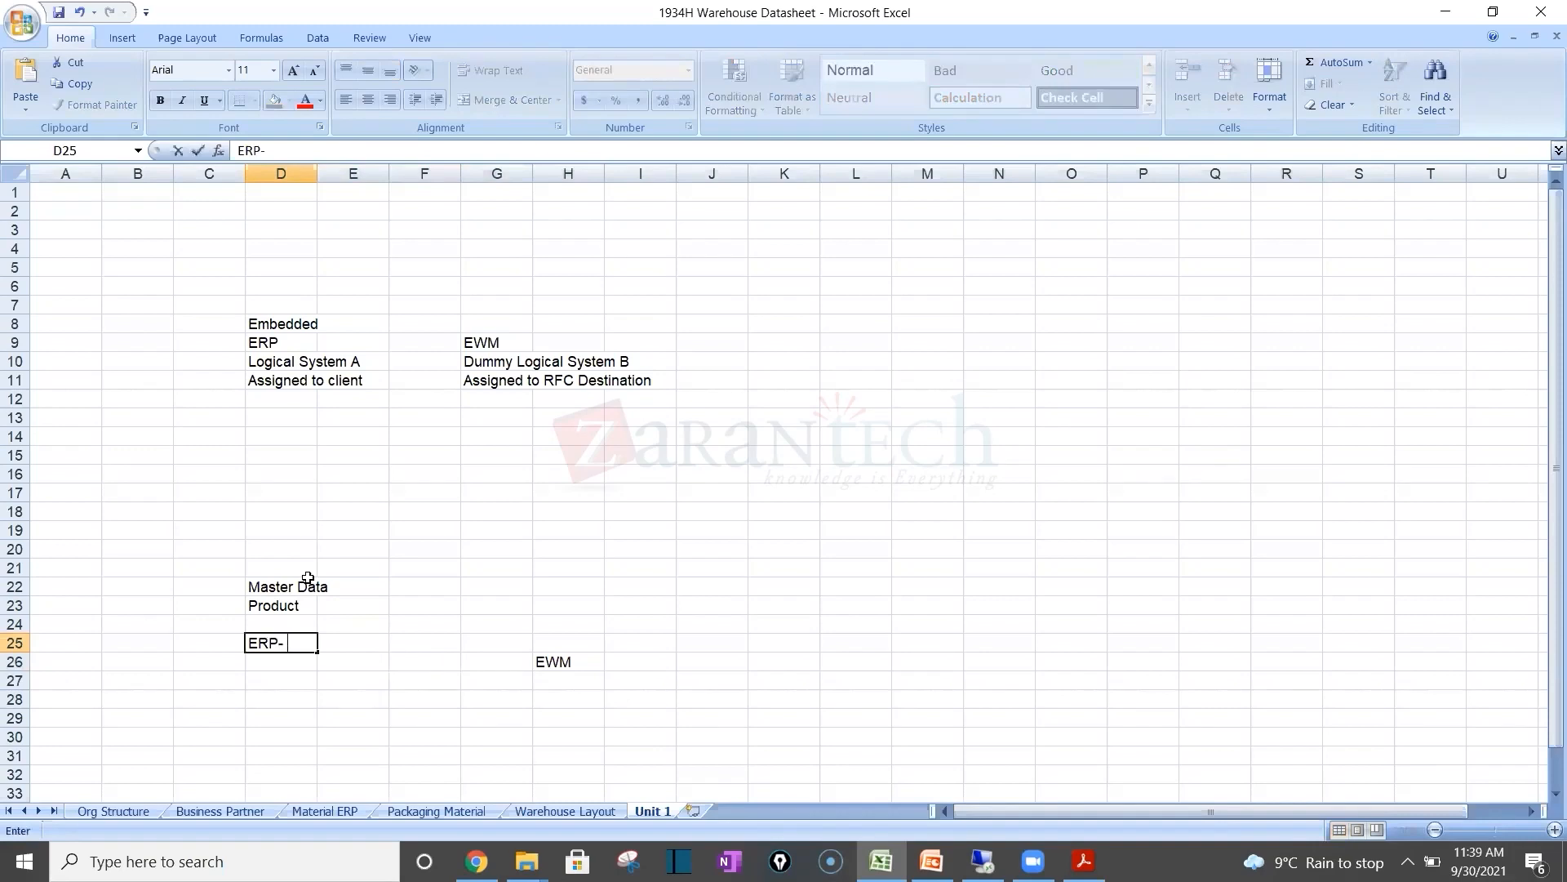
key(Return)
key(Return)
key(Return)
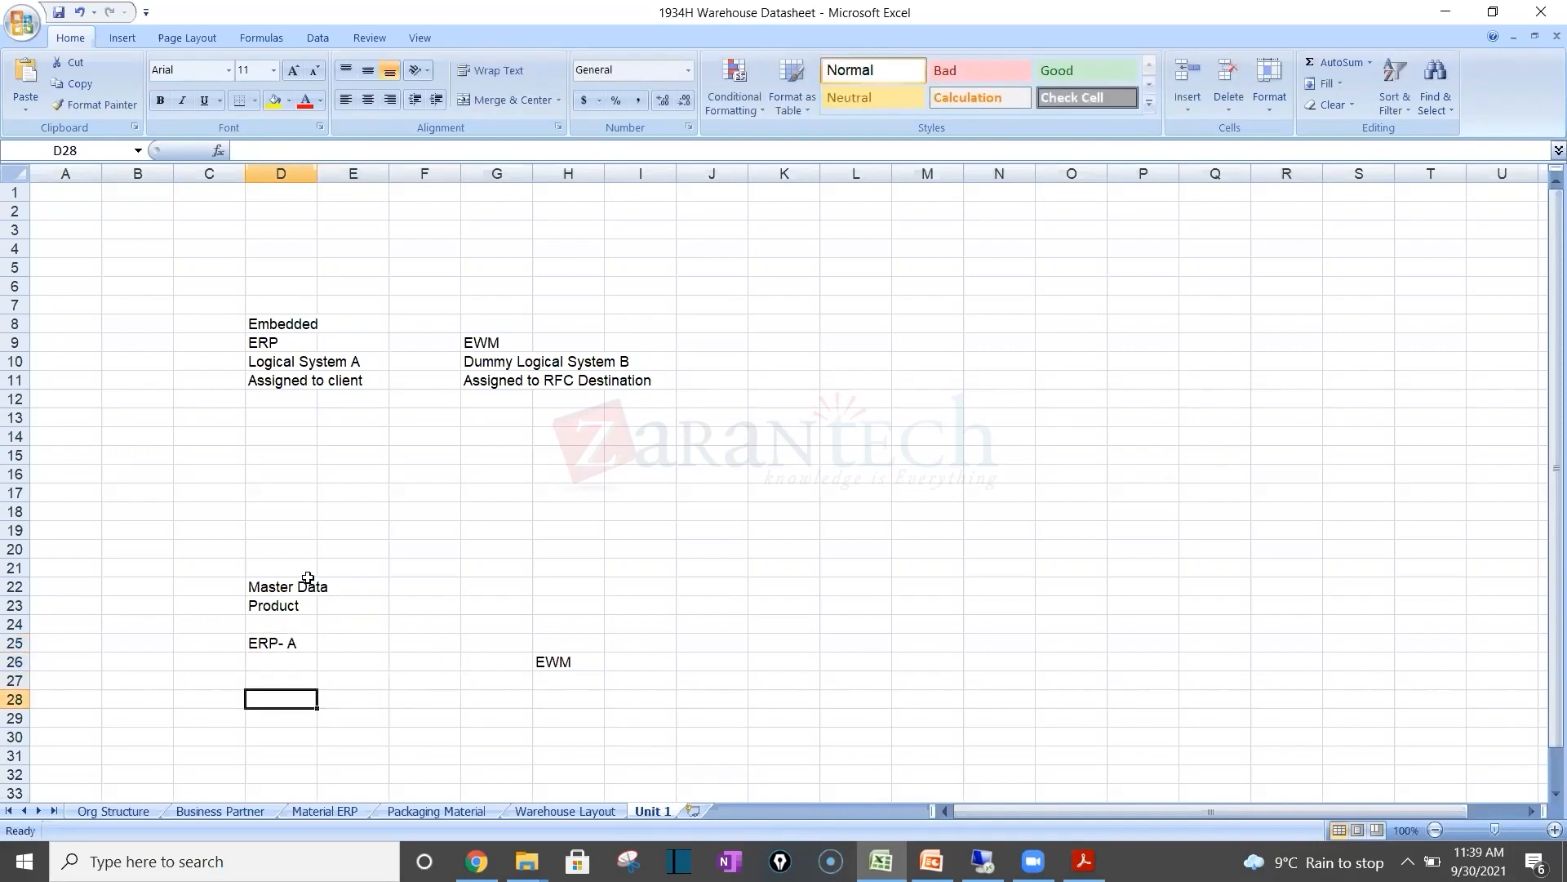
text(ERP-B)
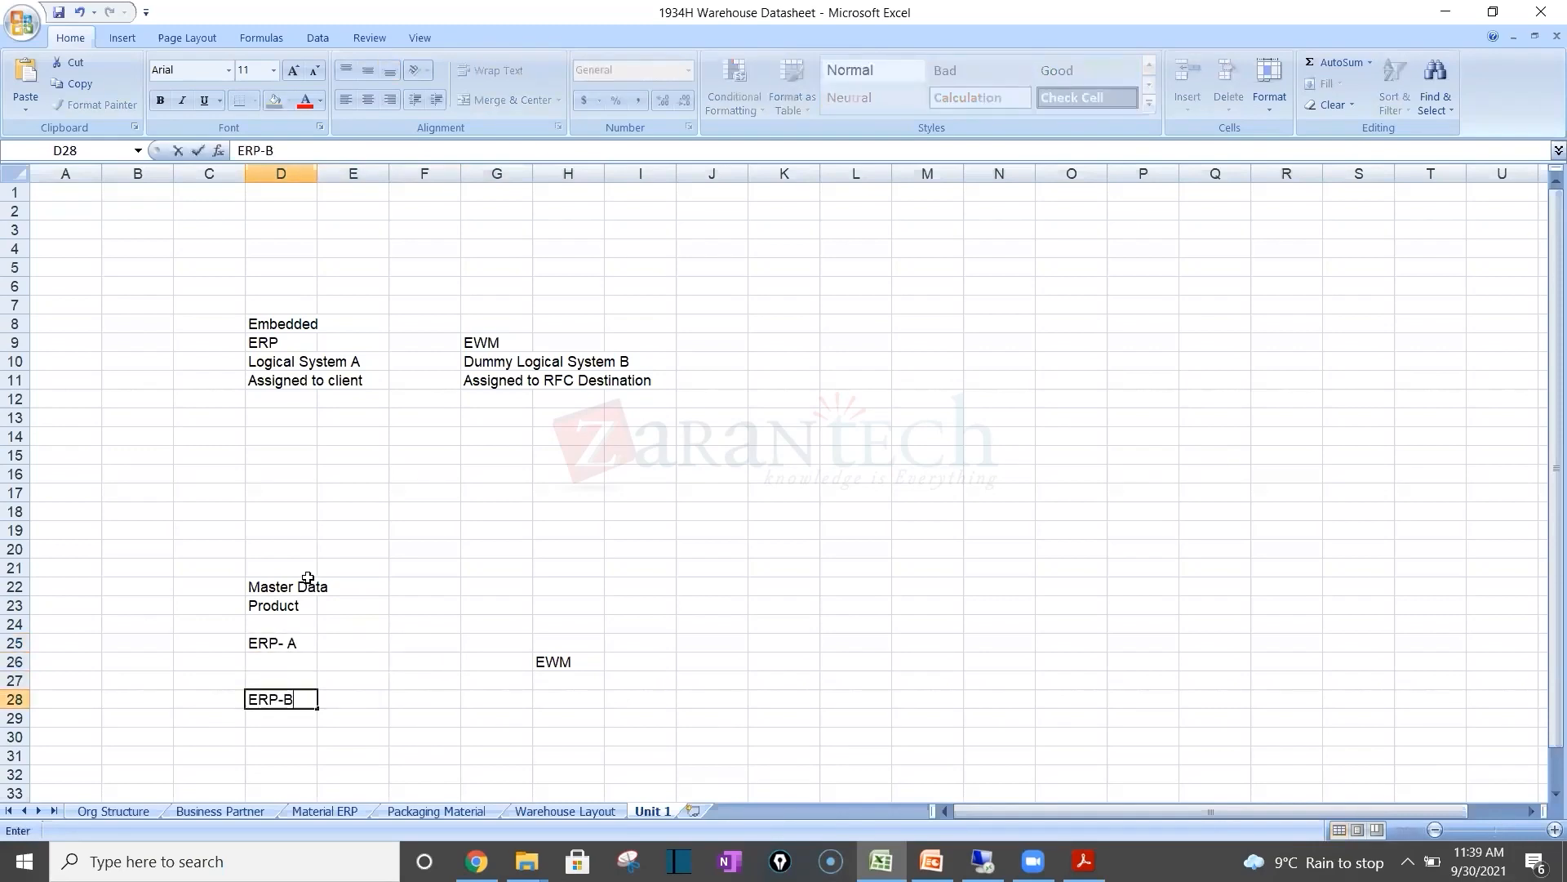
key(Return)
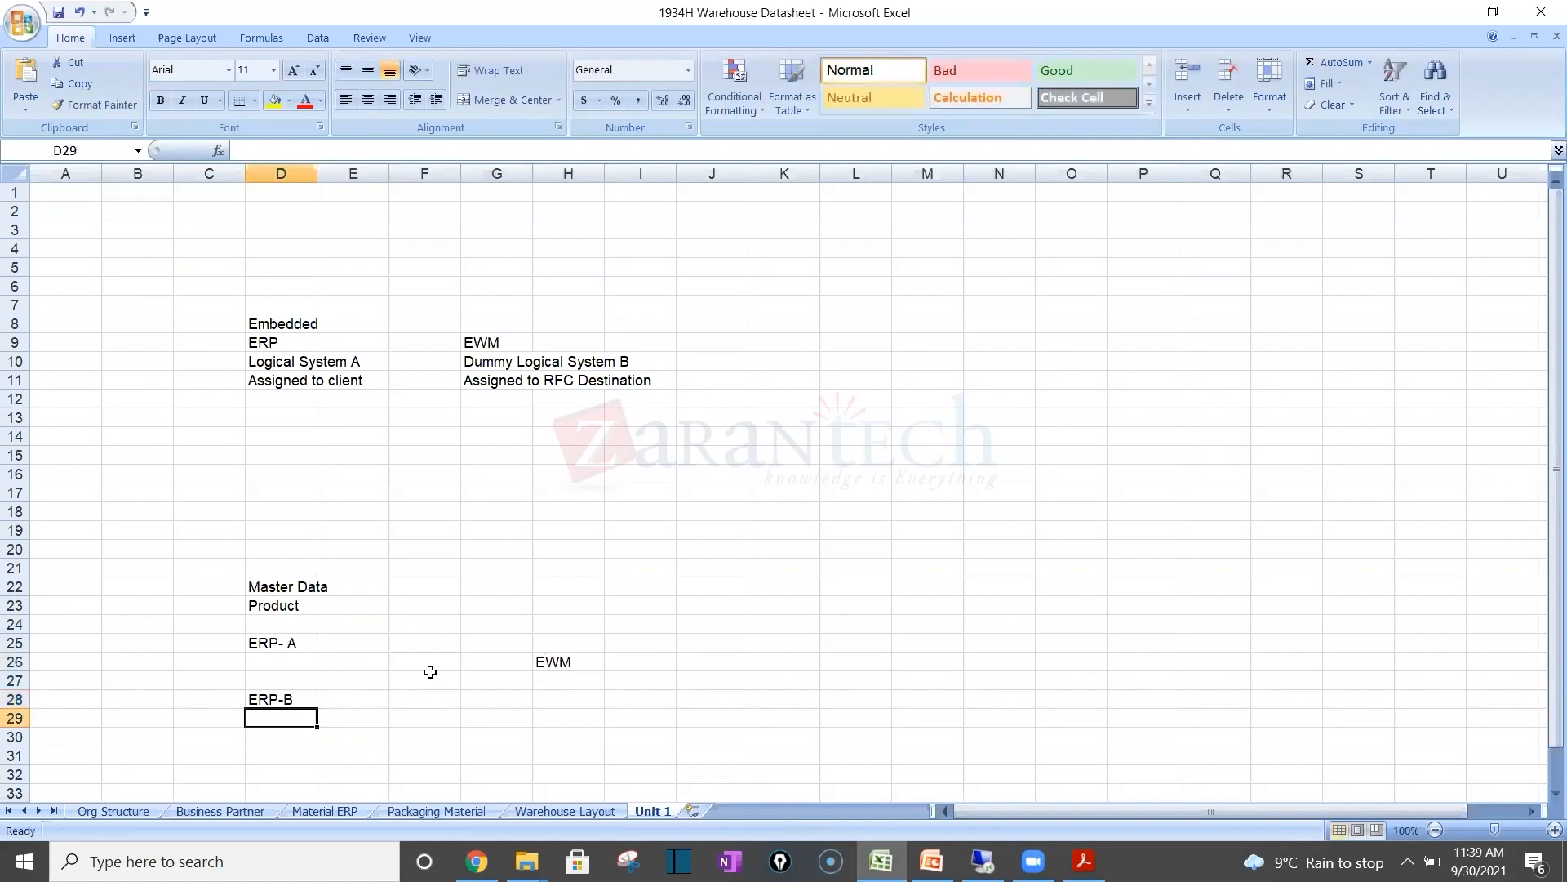
Step: Enter product T-T100 beside ERP- A in E25 and product T-T200 beside ERP-B in E28
click(338, 649)
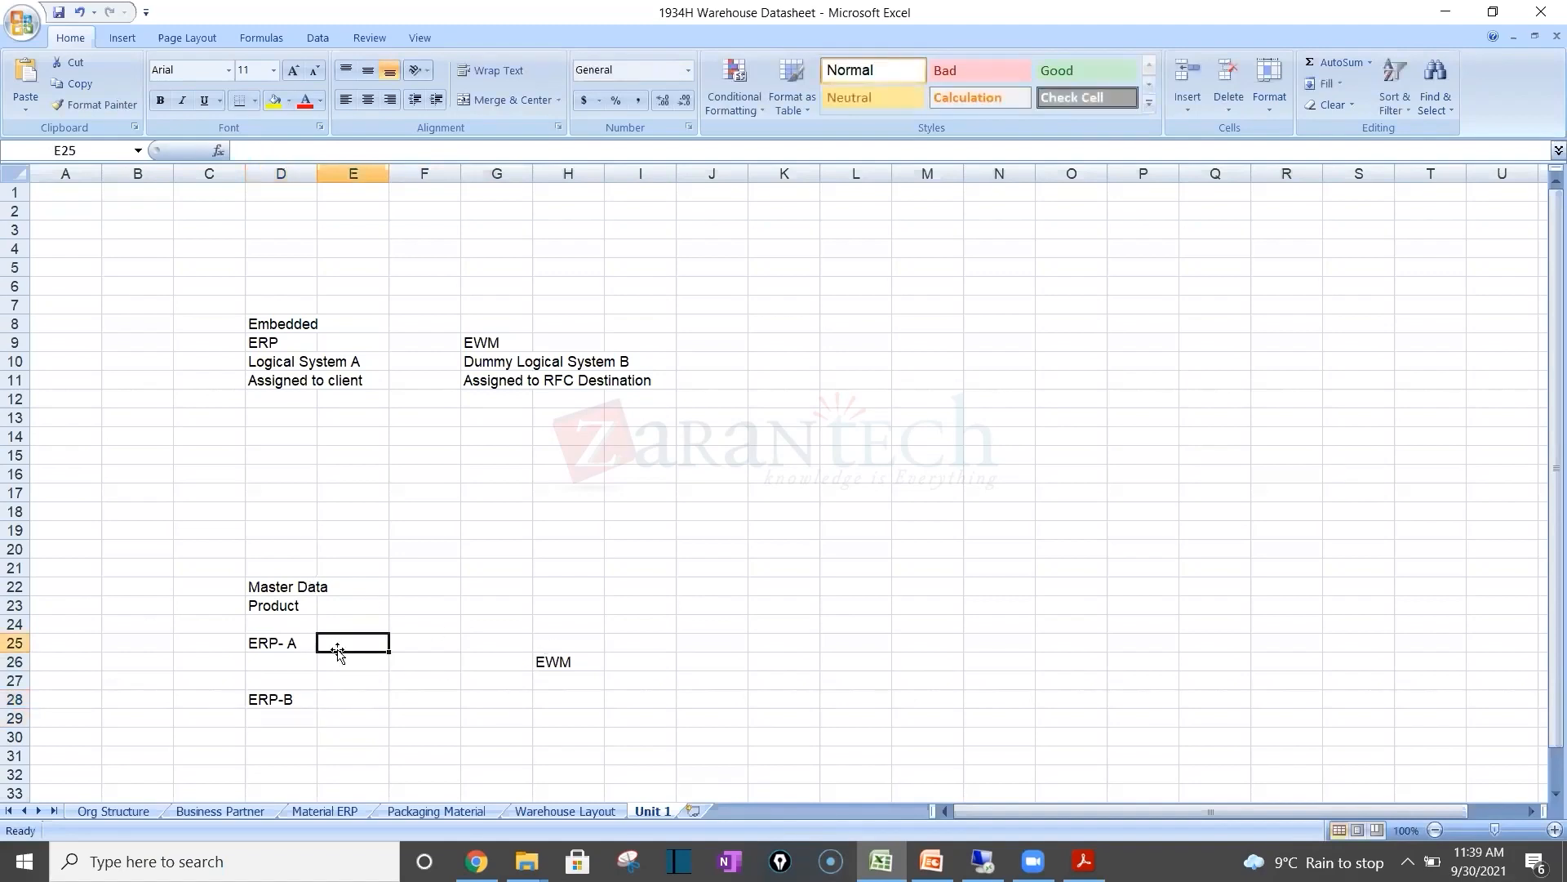
text(T-T100)
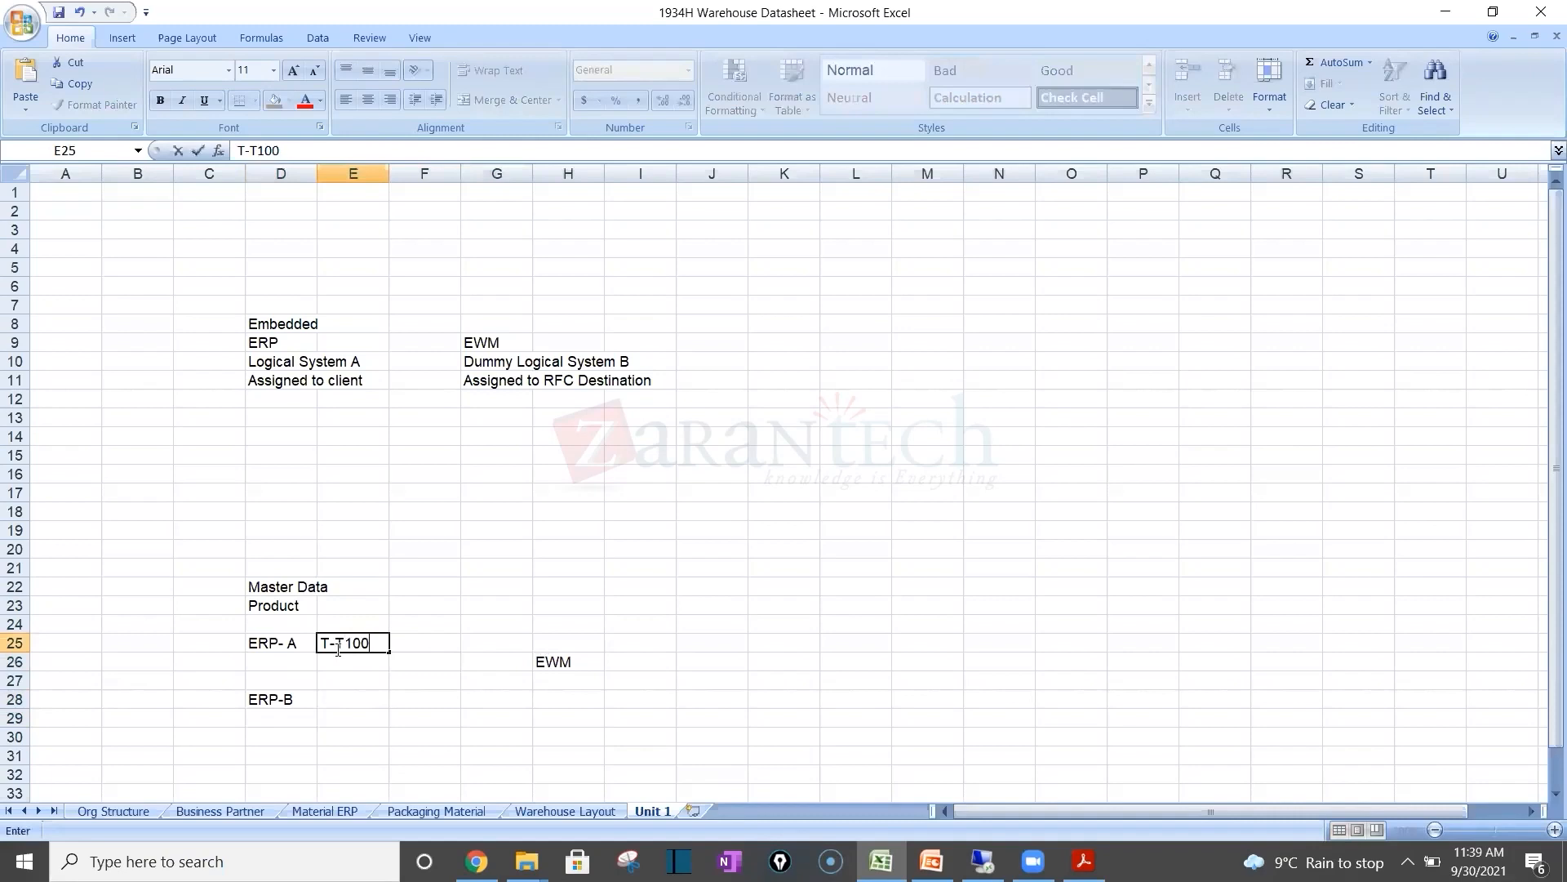
key(Return)
key(Down)
key(Down)
text(T)
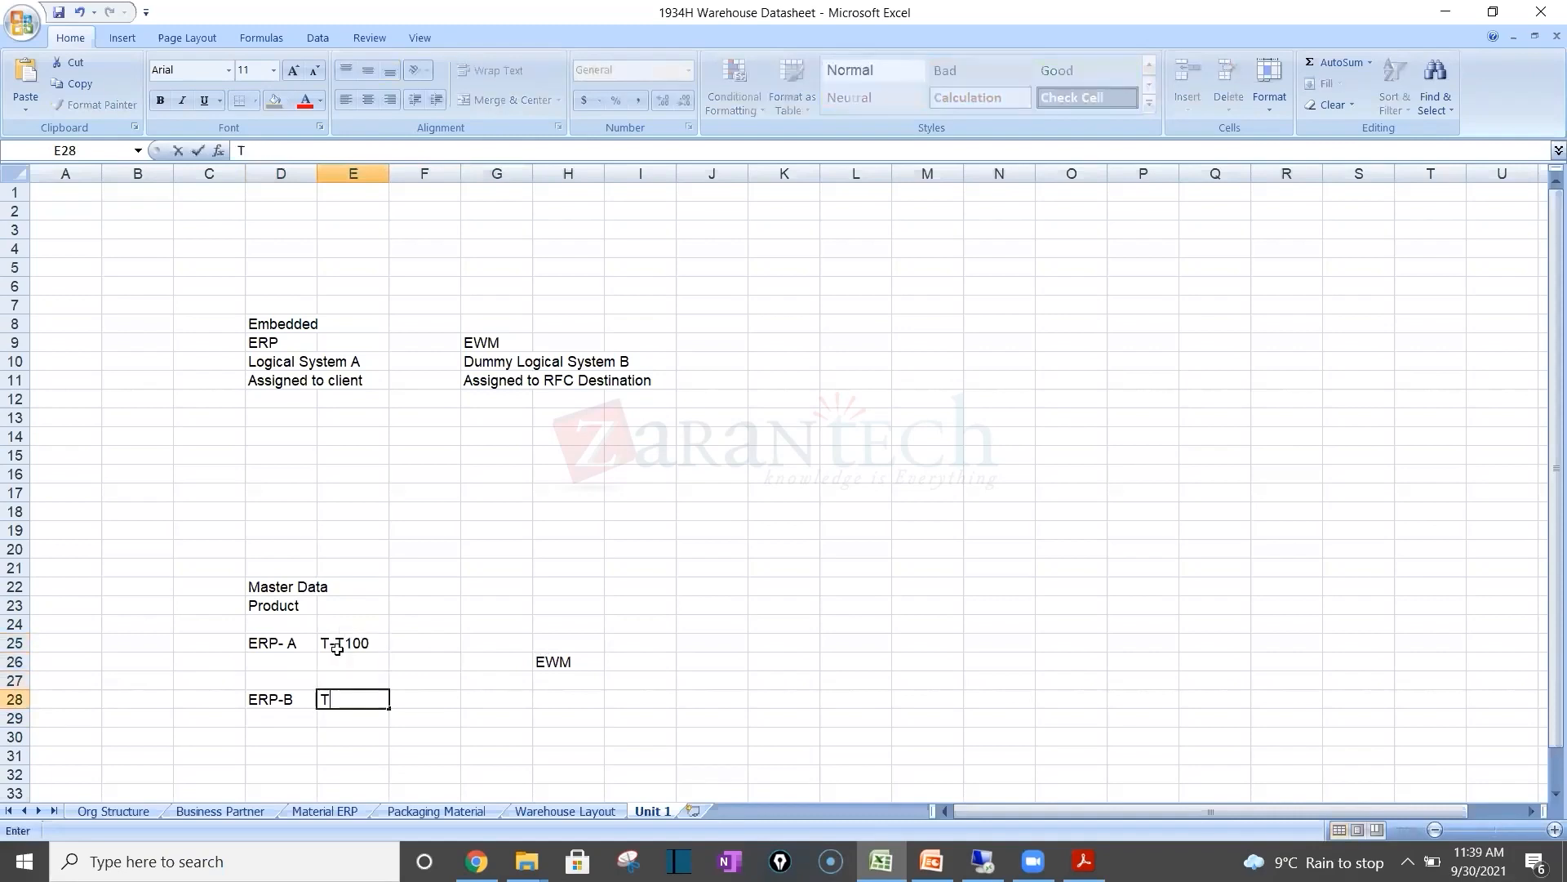
text(-T200)
key(Tab)
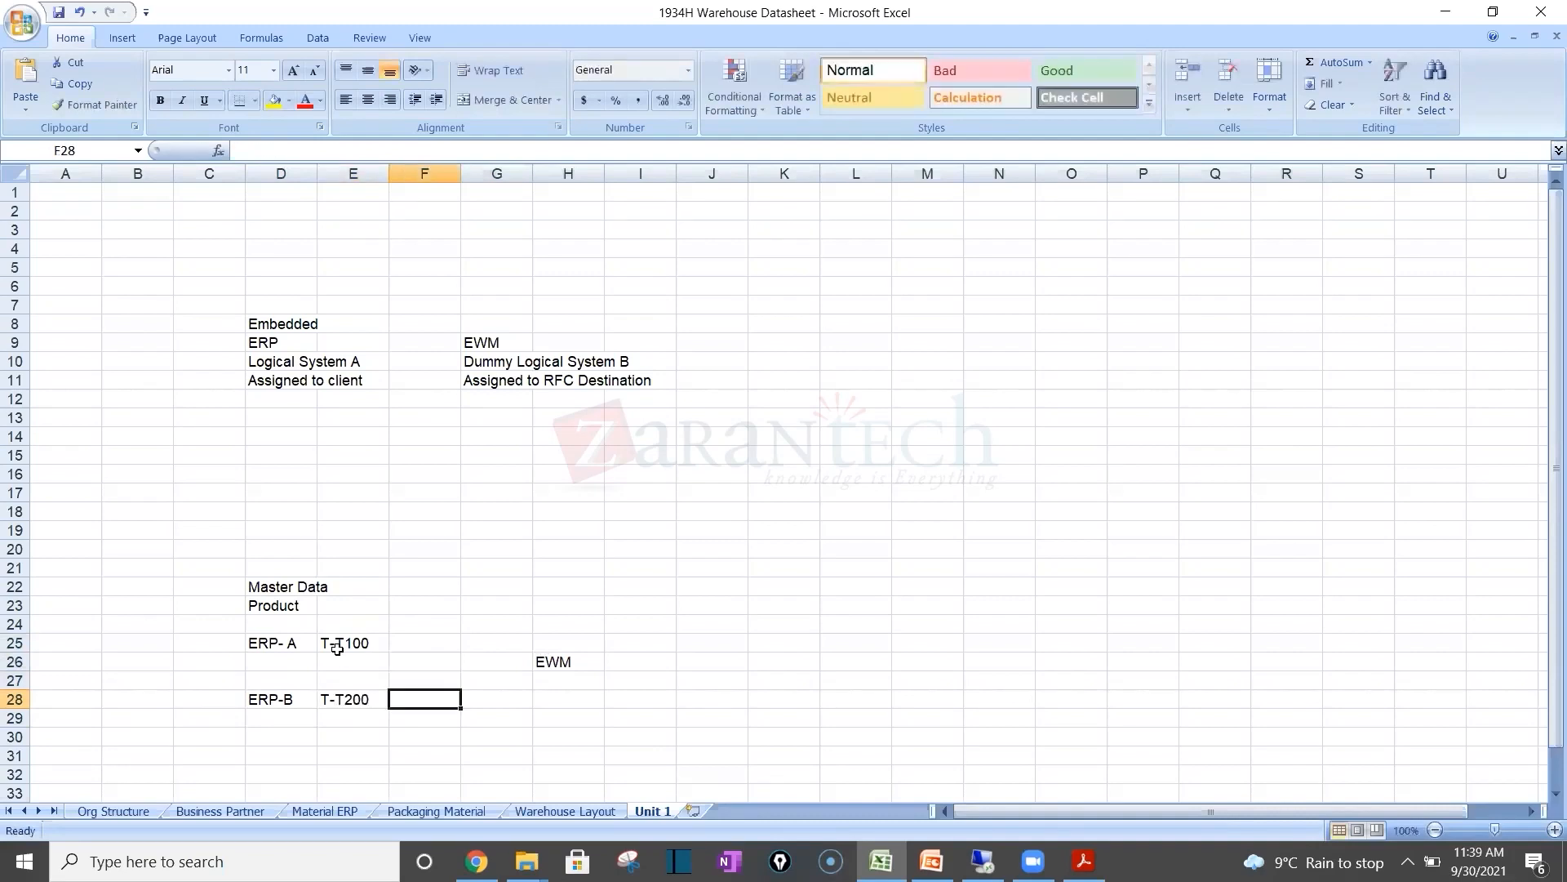
Step: List products T-T100 and T-T200 beside the EWM label in I26 and I27
click(641, 655)
text(T-T100)
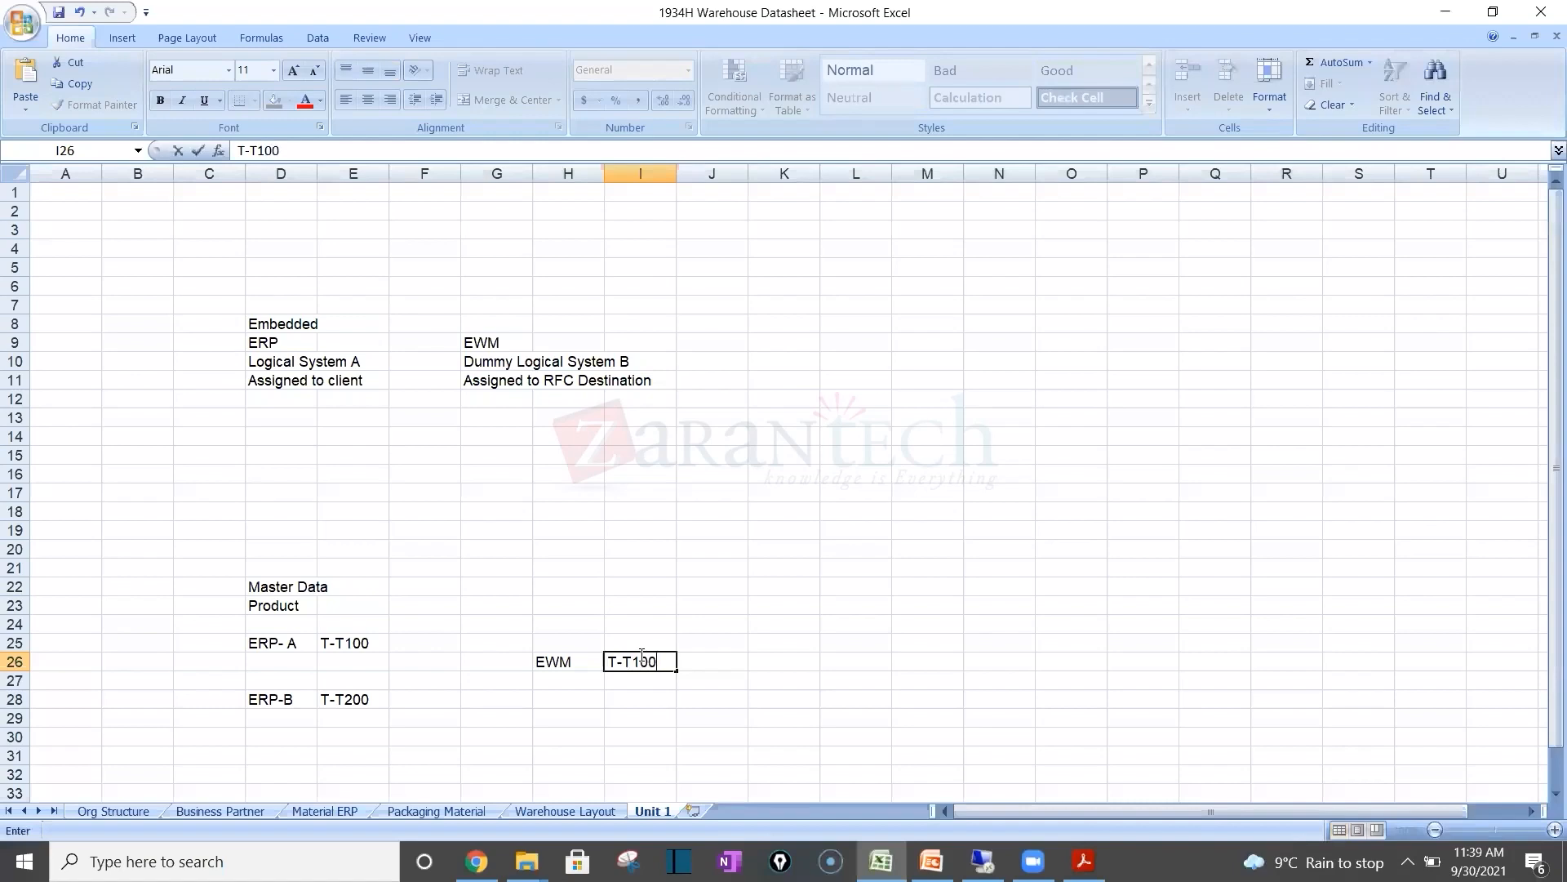
key(Return)
text(T-T2)
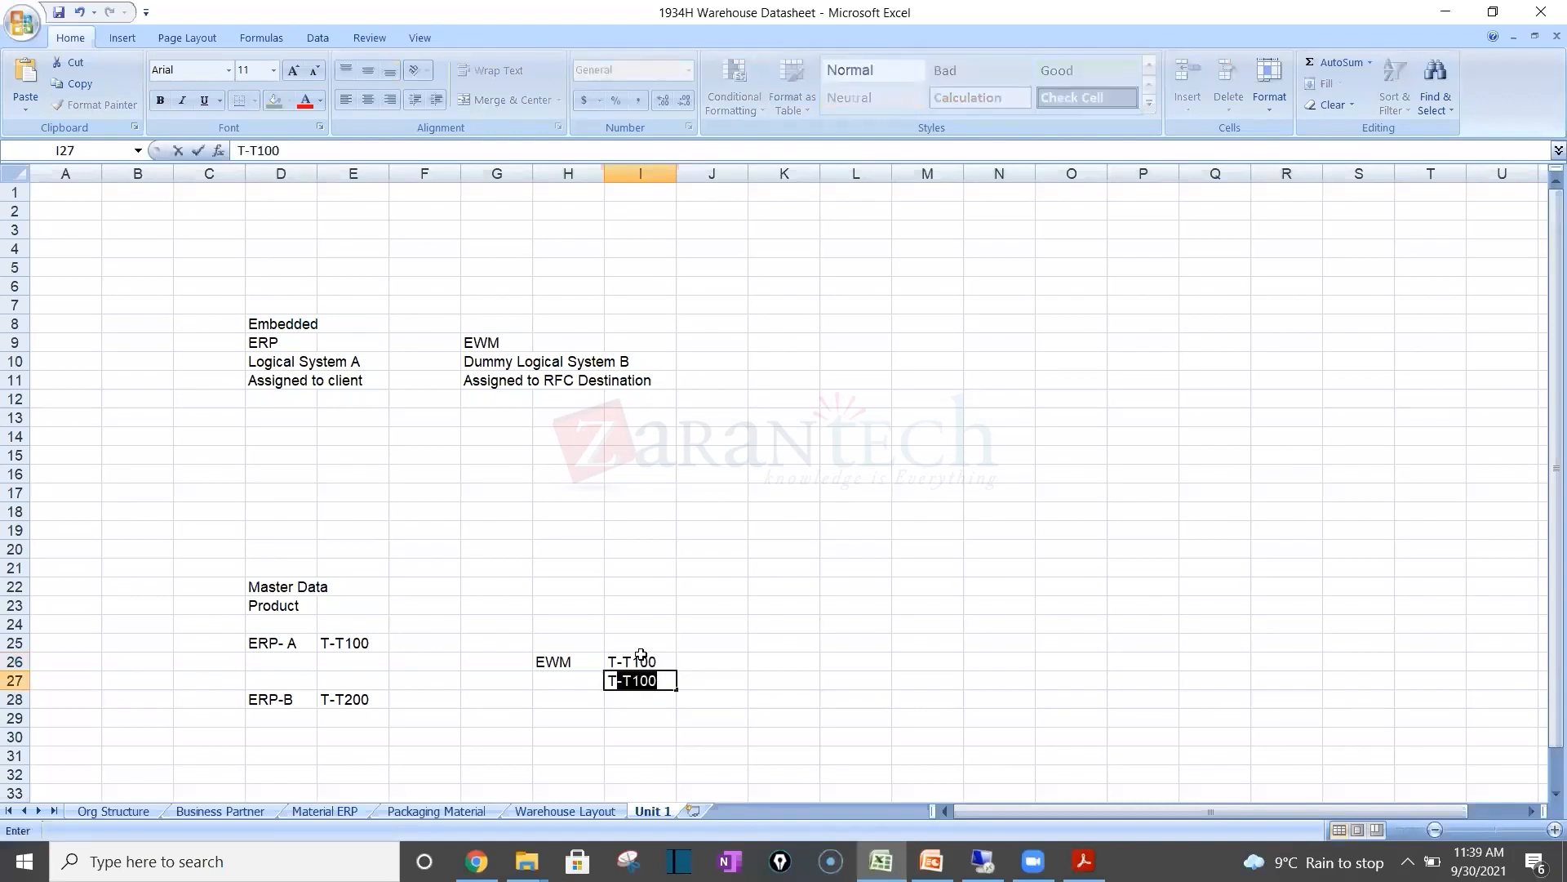
text(00)
key(Return)
click(688, 665)
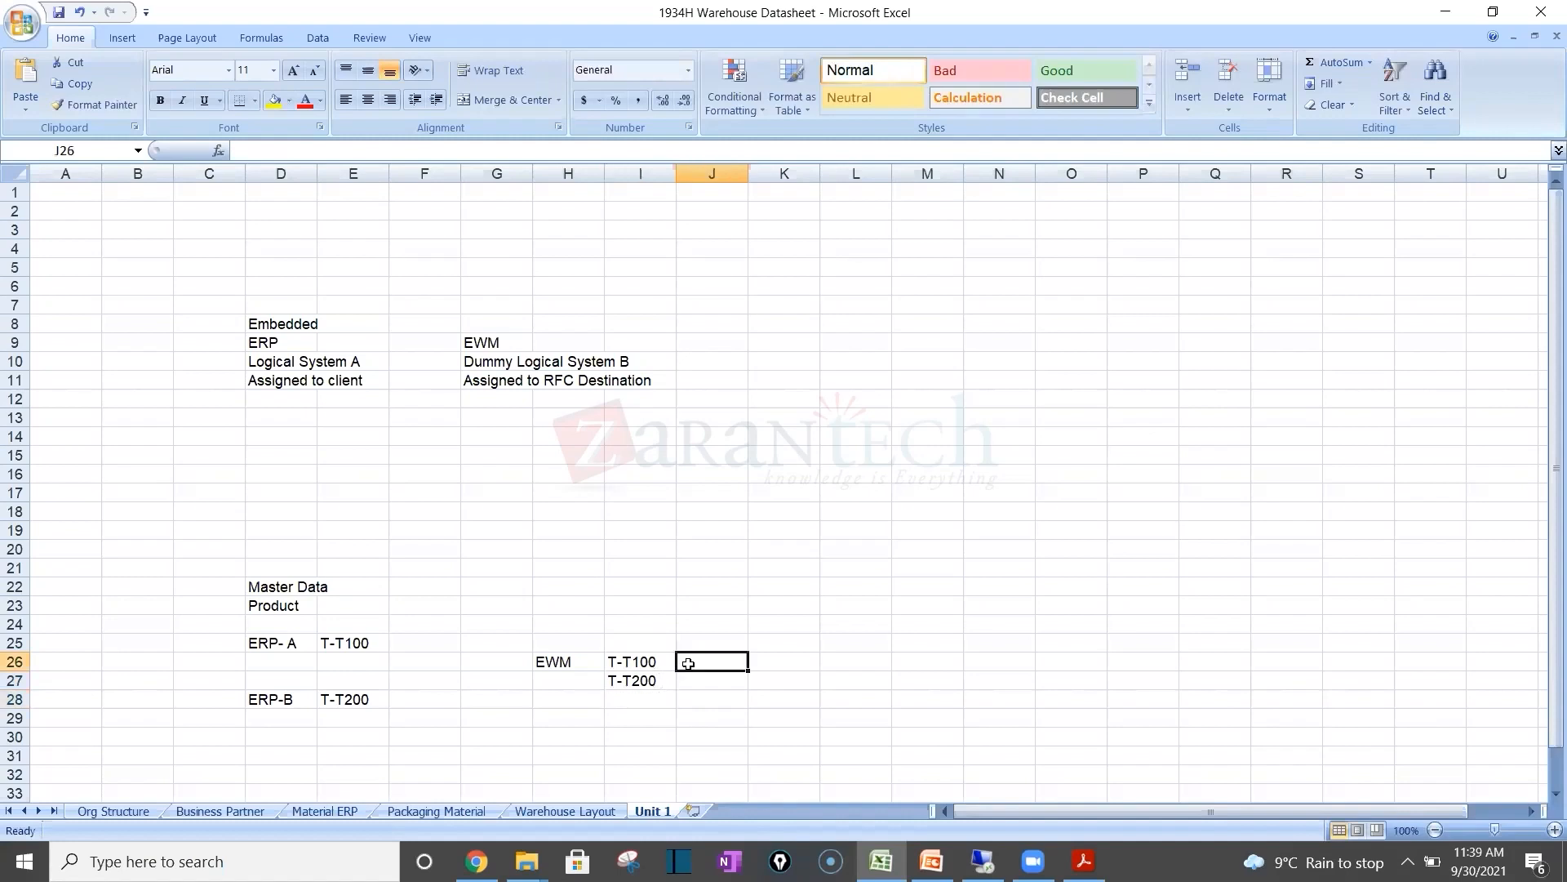
Step: Enter the logical system name ERPACLNT100 under ERP- A in D26
click(265, 664)
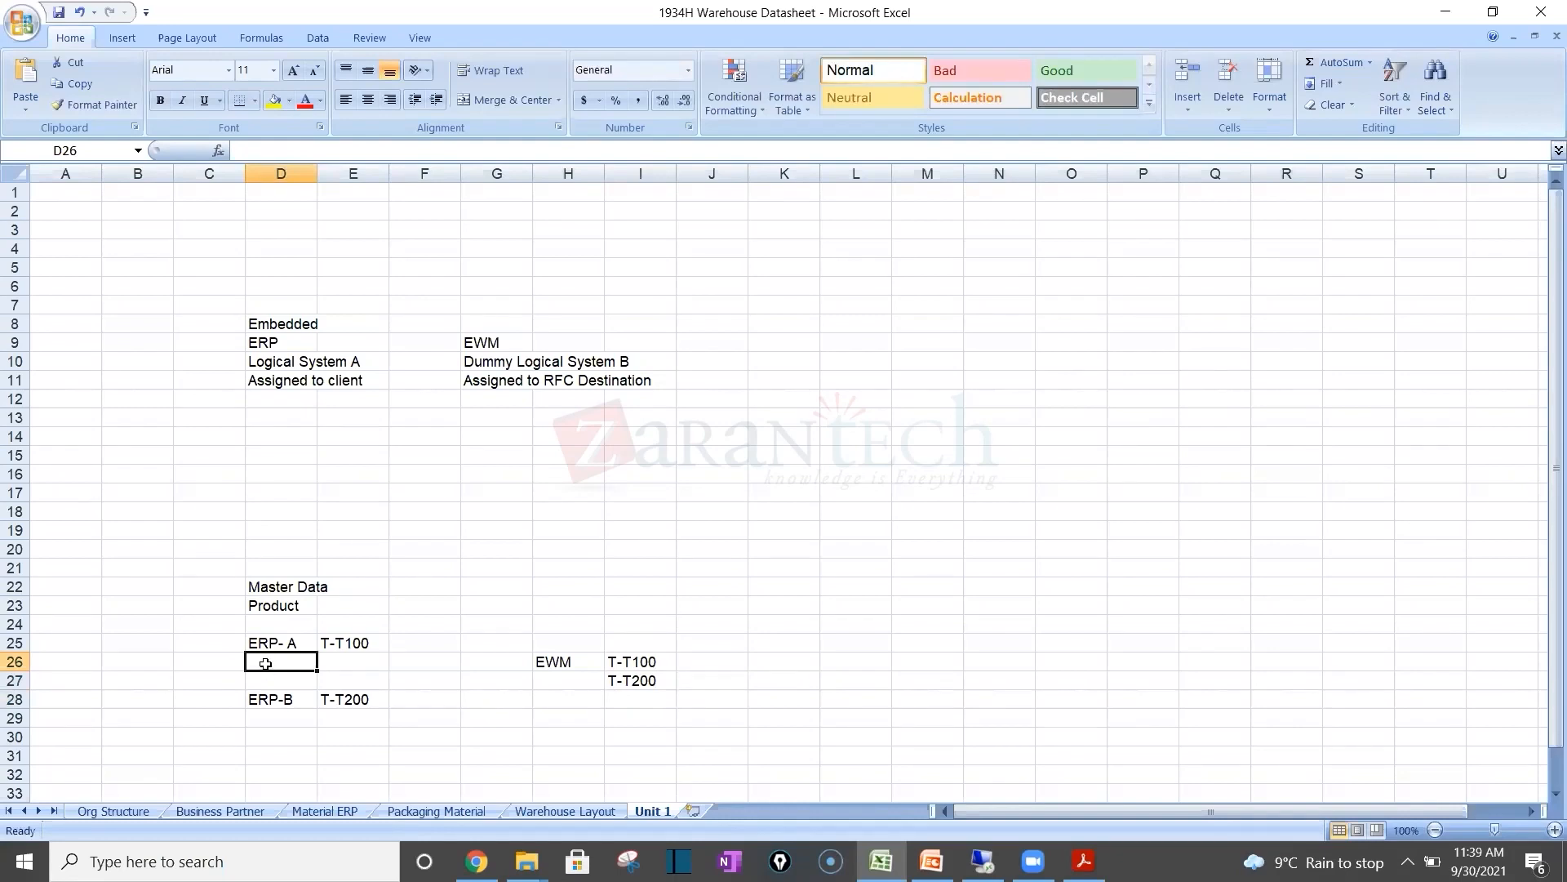
text(ERA)
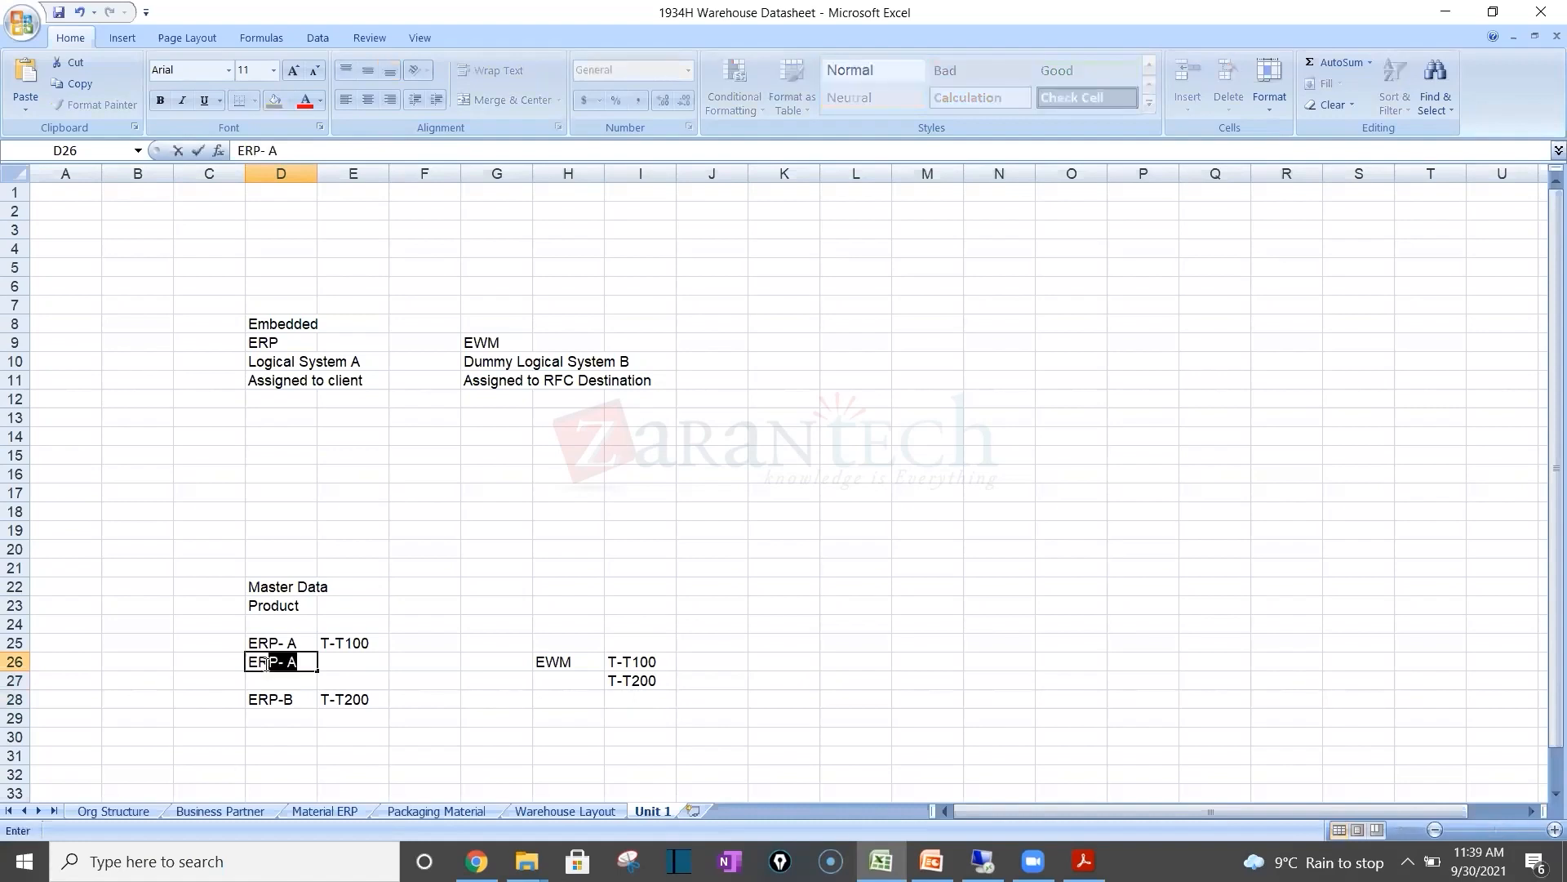
text(P)
key(BackSpace)
key(BackSpace)
text(P- A)
key(BackSpace)
key(BackSpace)
key(BackSpace)
text(ACLNT100)
key(Return)
Step: Enter the logical system name ERPBCLNT200 under ERP-B in D29
key(Return)
key(Return)
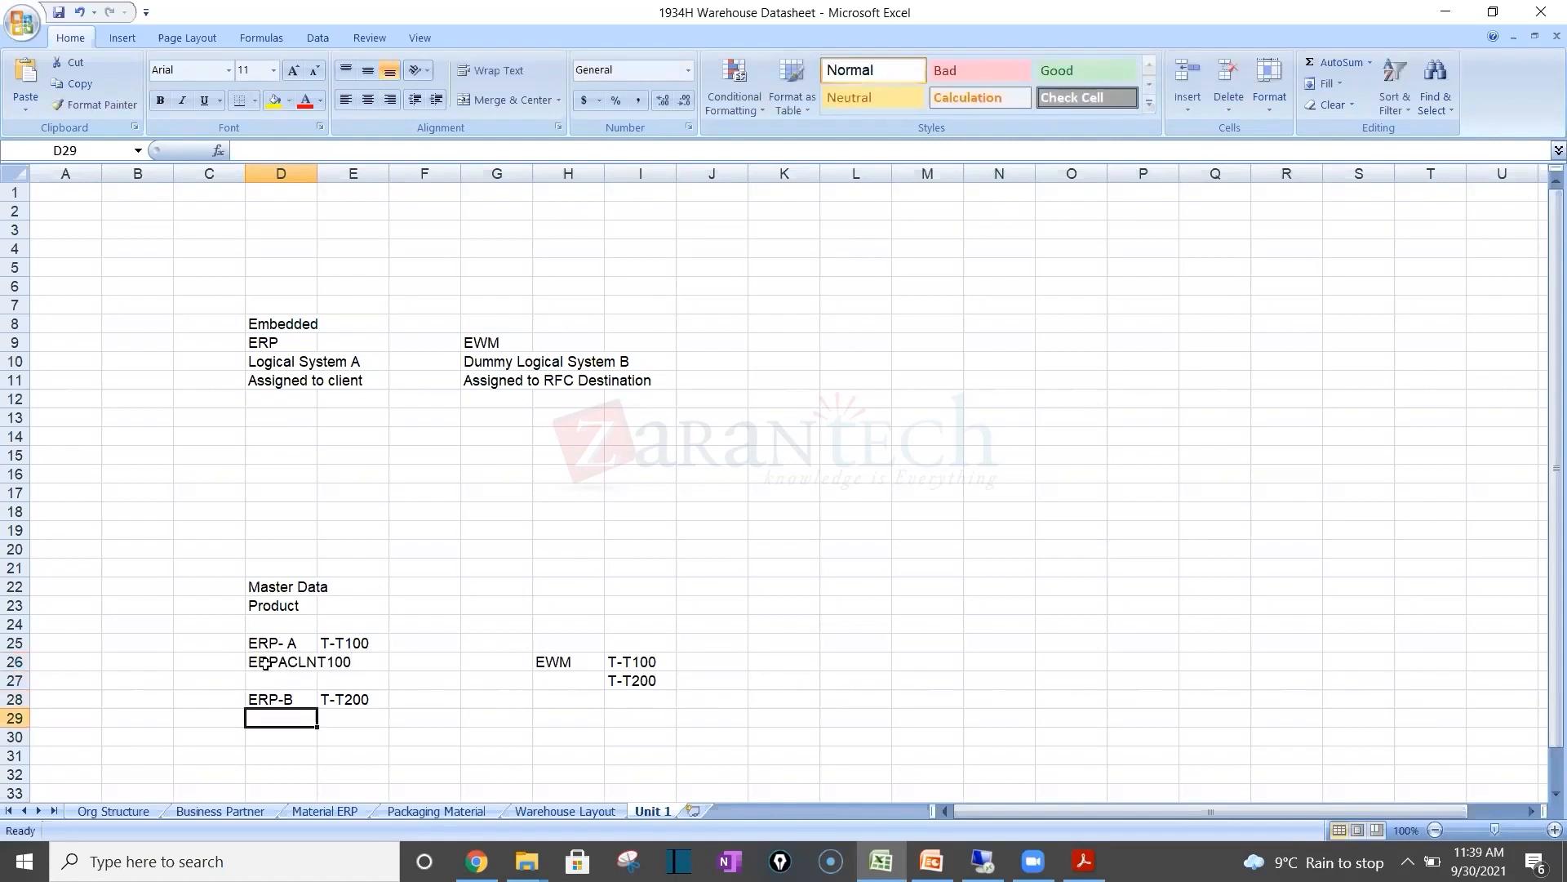
text(ERP-)
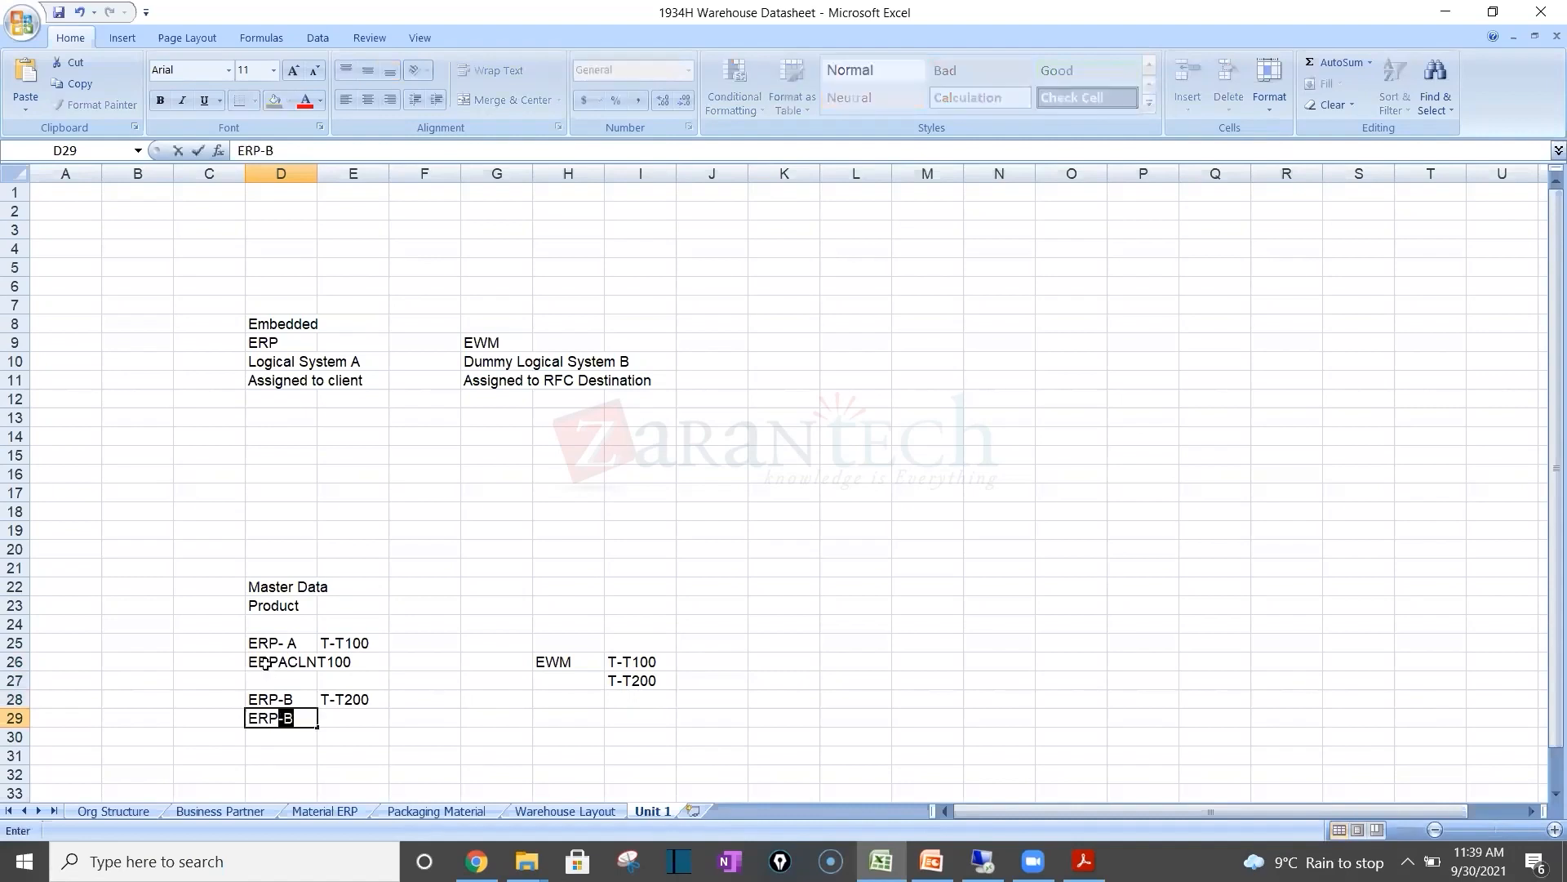
key(BackSpace)
key(BackSpace)
text(BCLNT200)
key(Return)
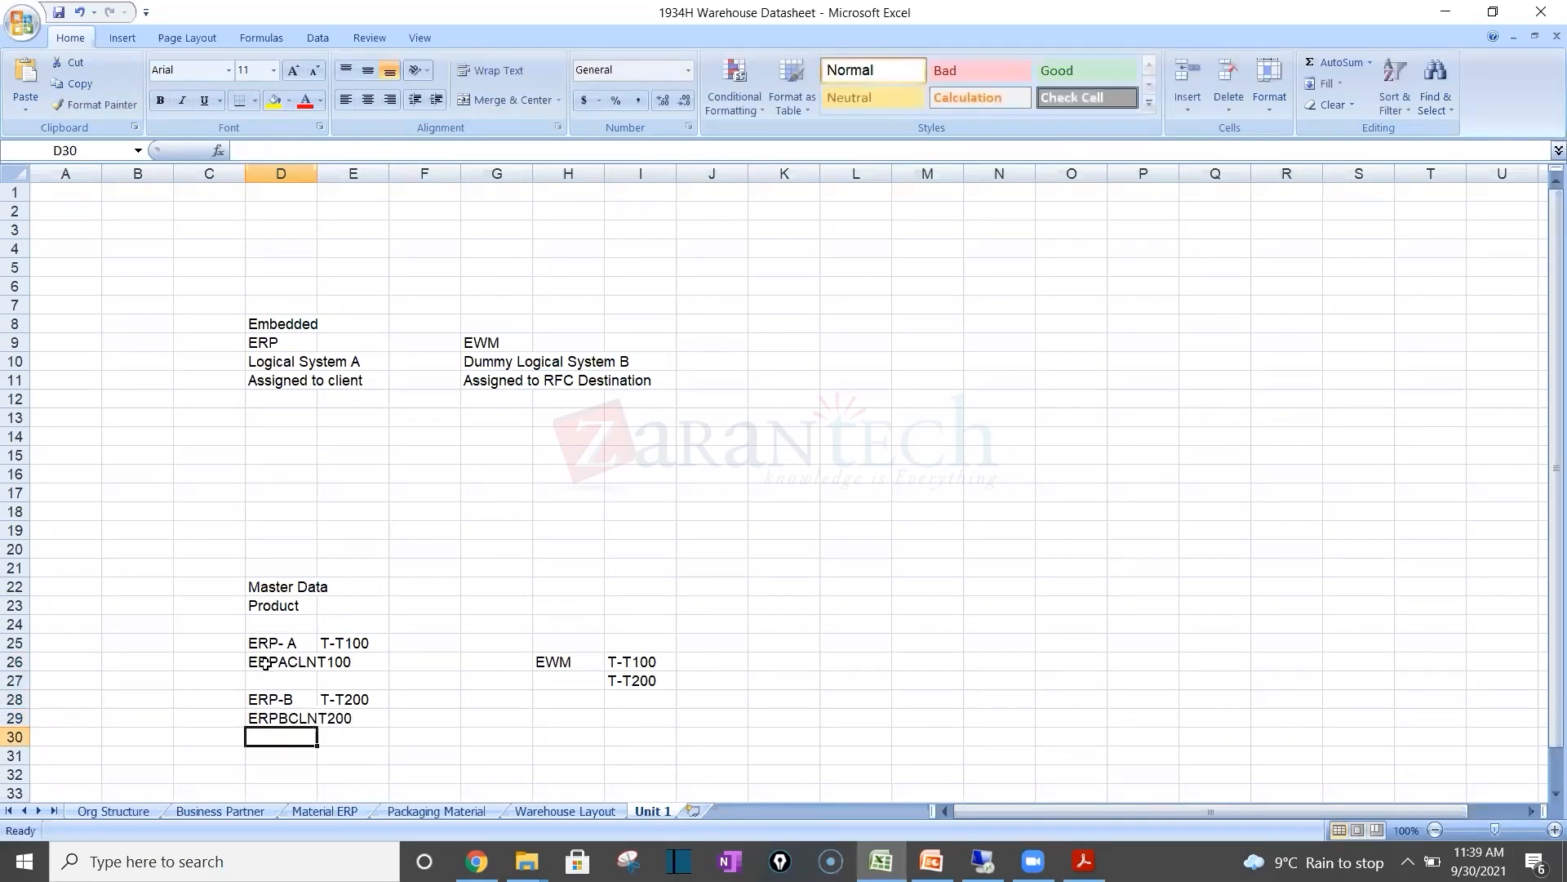
Step: Compare the EWM product entries in I27 and I26 with the logical system name in D26
click(672, 683)
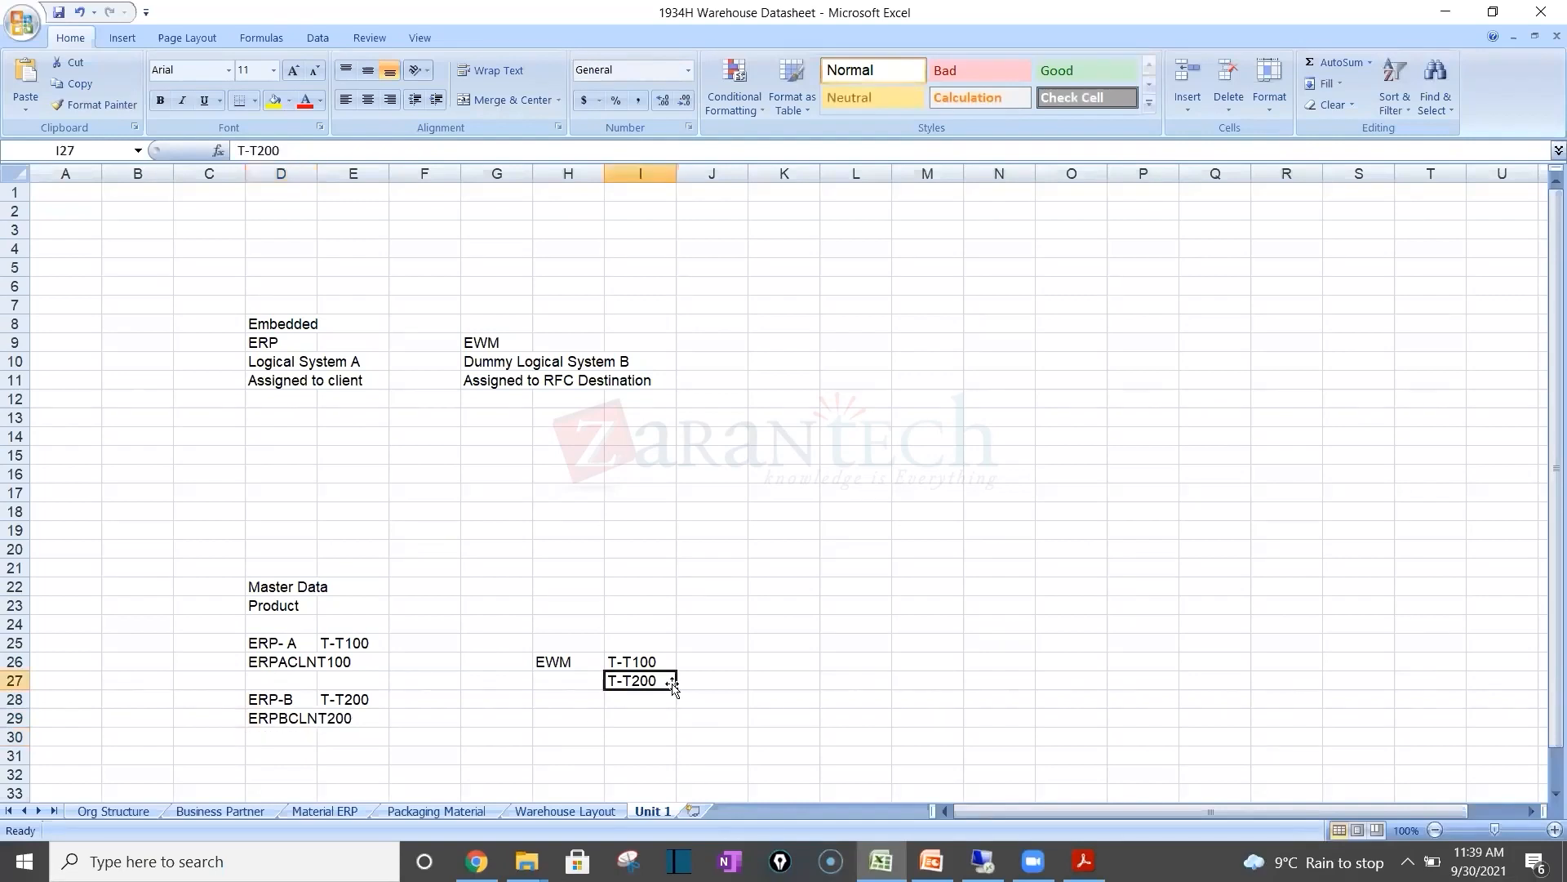
click(654, 662)
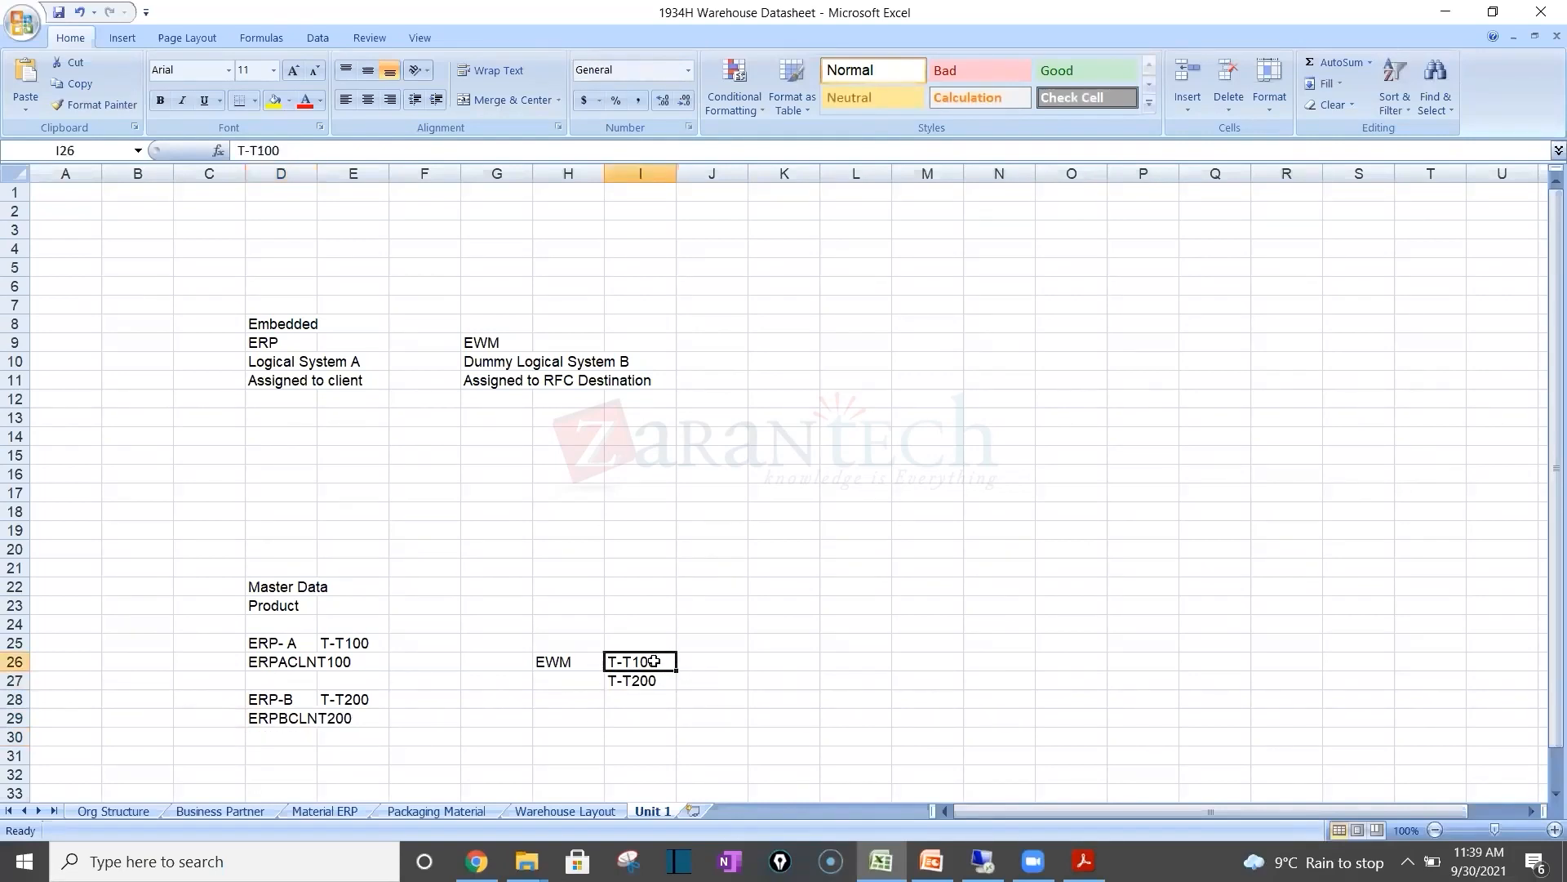
click(286, 666)
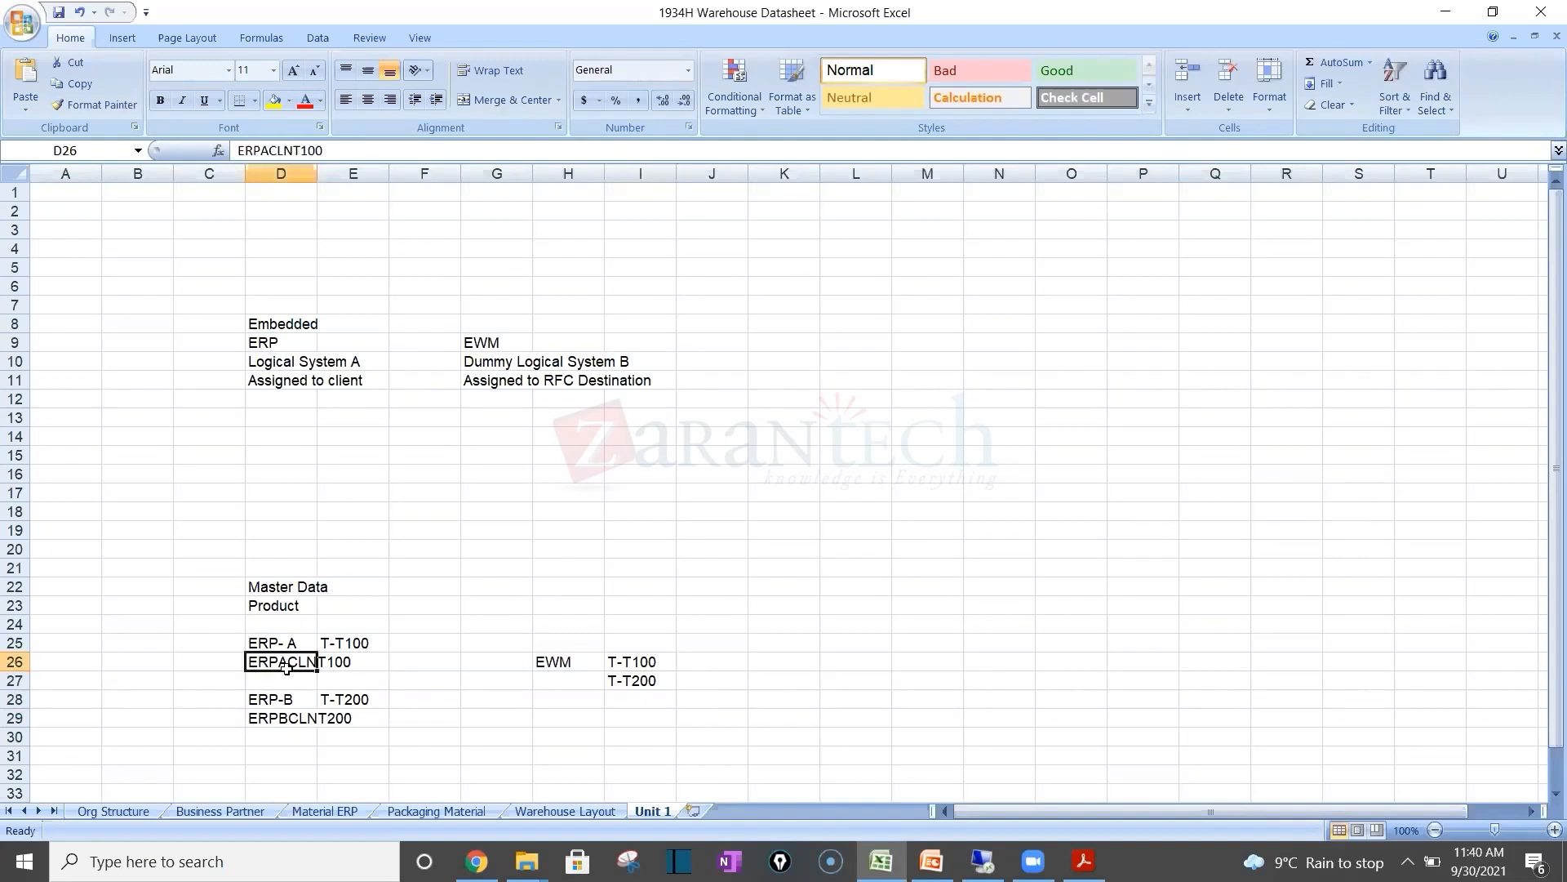
Step: Label both logical system names with LS in C26 and C29
click(179, 663)
text(LG)
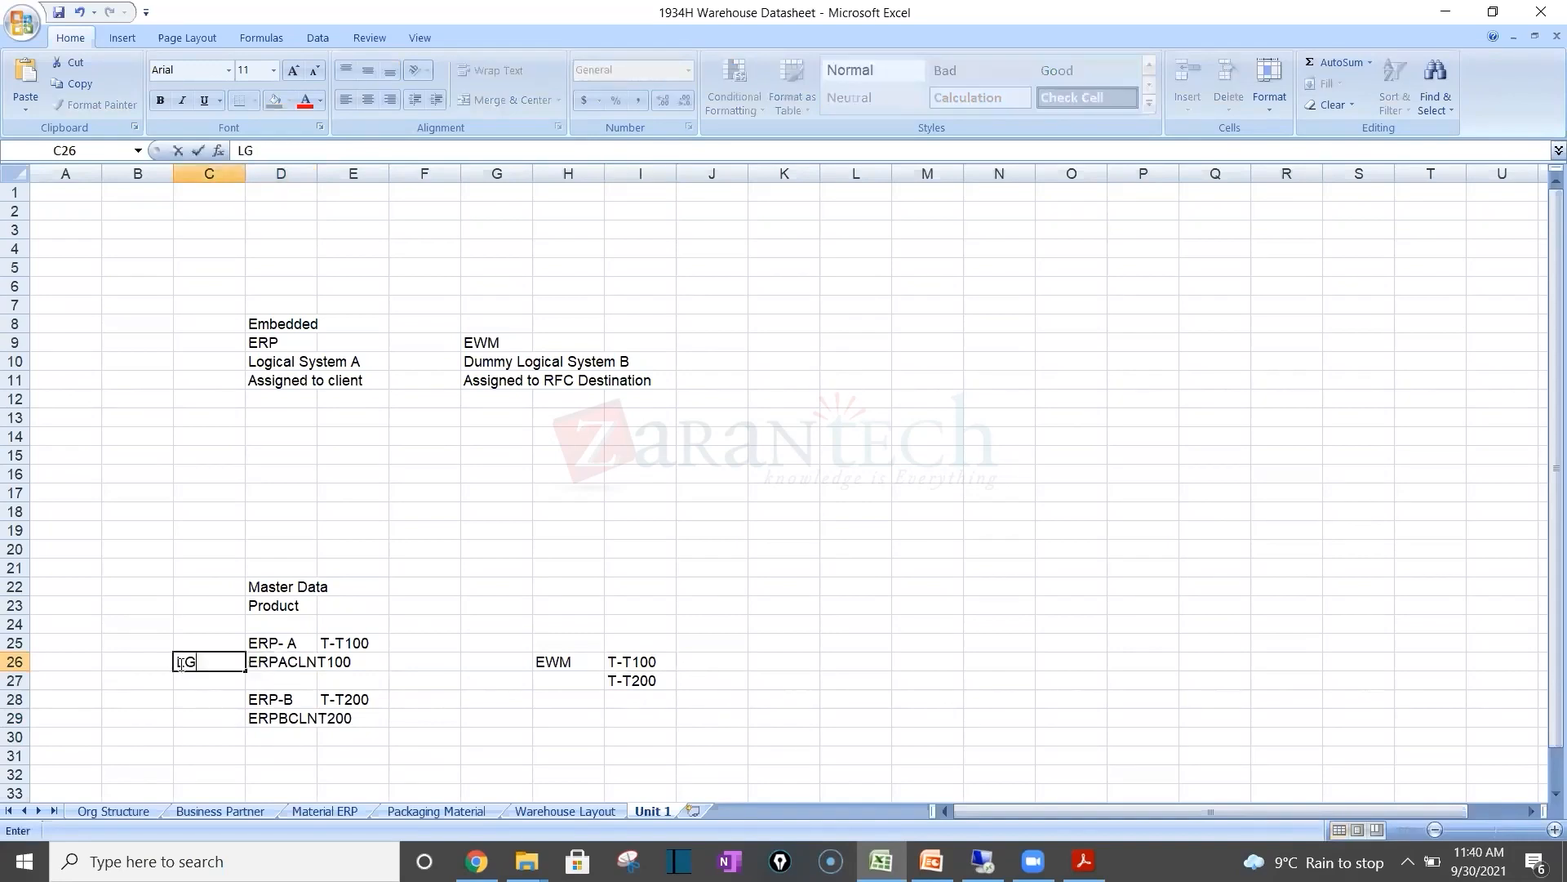
key(BackSpace)
text(S)
key(Return)
key(Return)
key(Return)
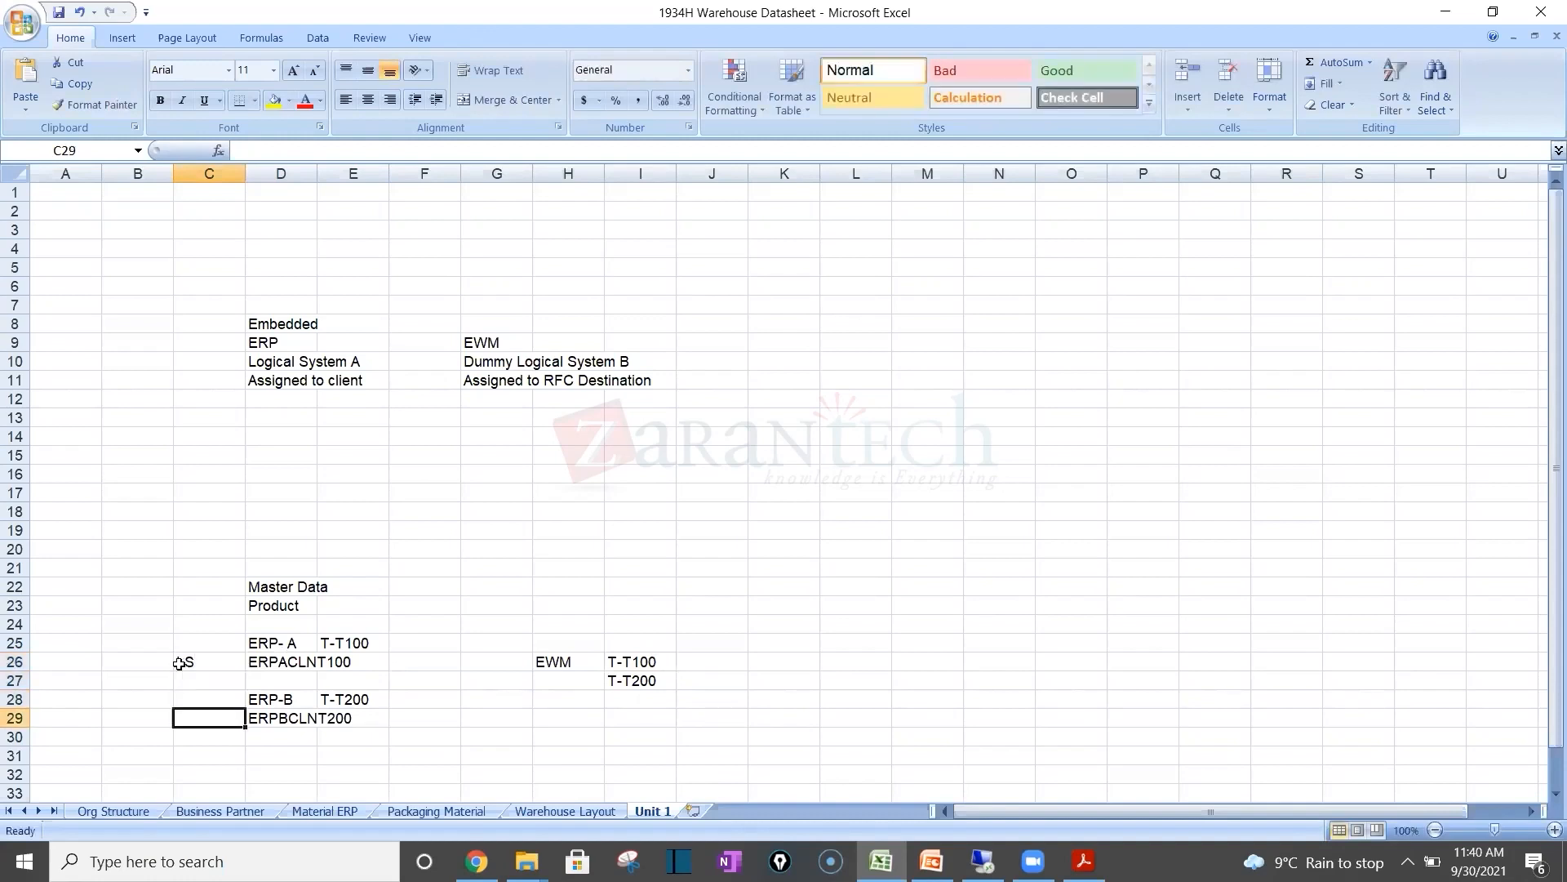
text(LS)
key(Return)
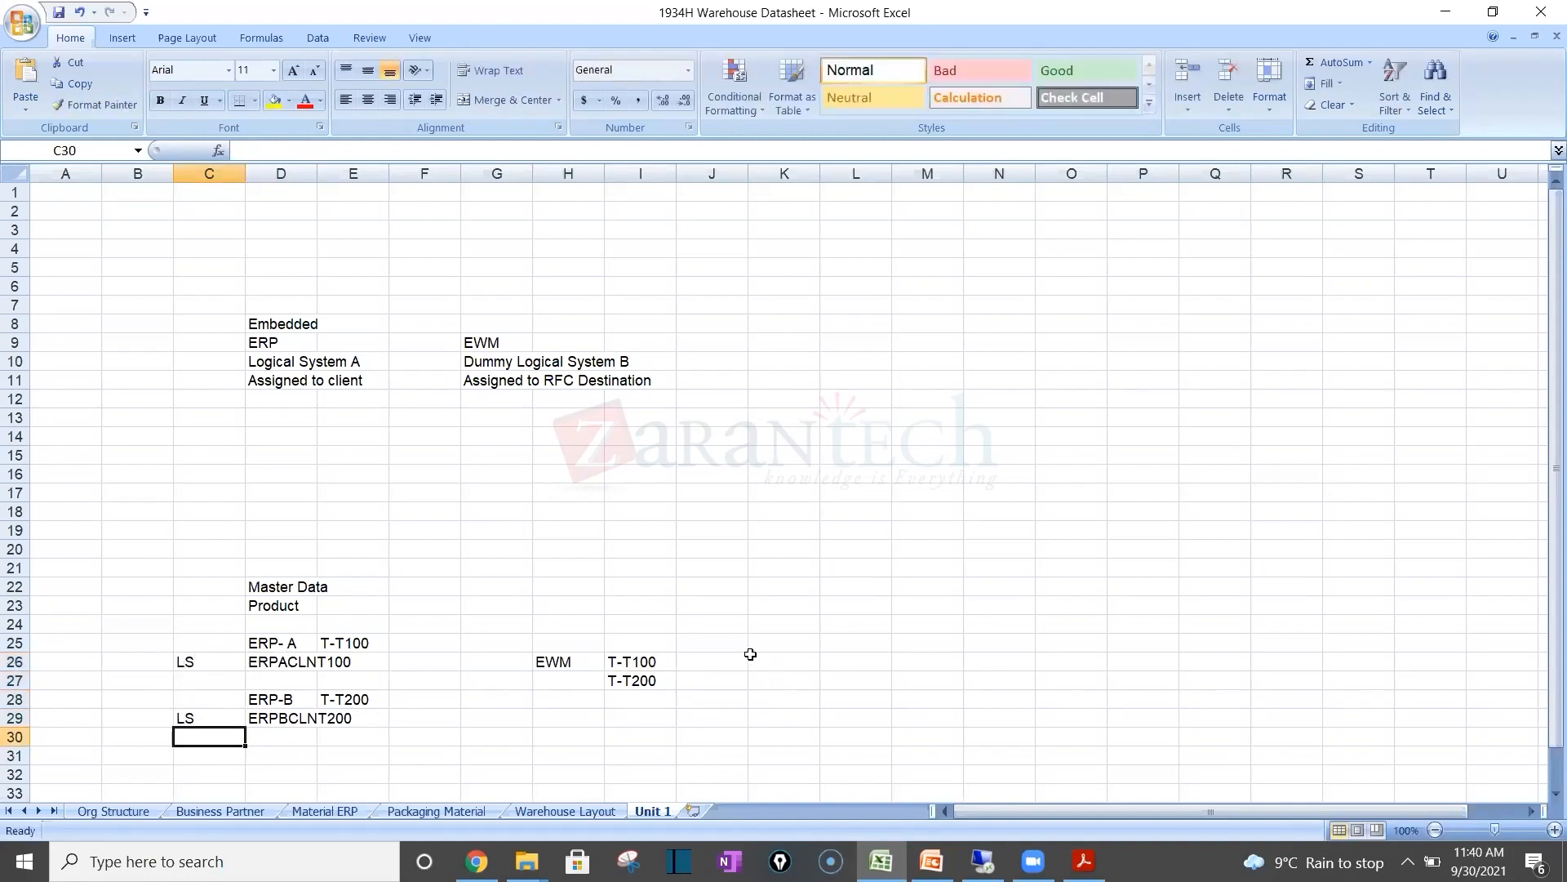
Step: Add the heading BSG in J25, above the column next to the EWM products
click(721, 664)
click(707, 637)
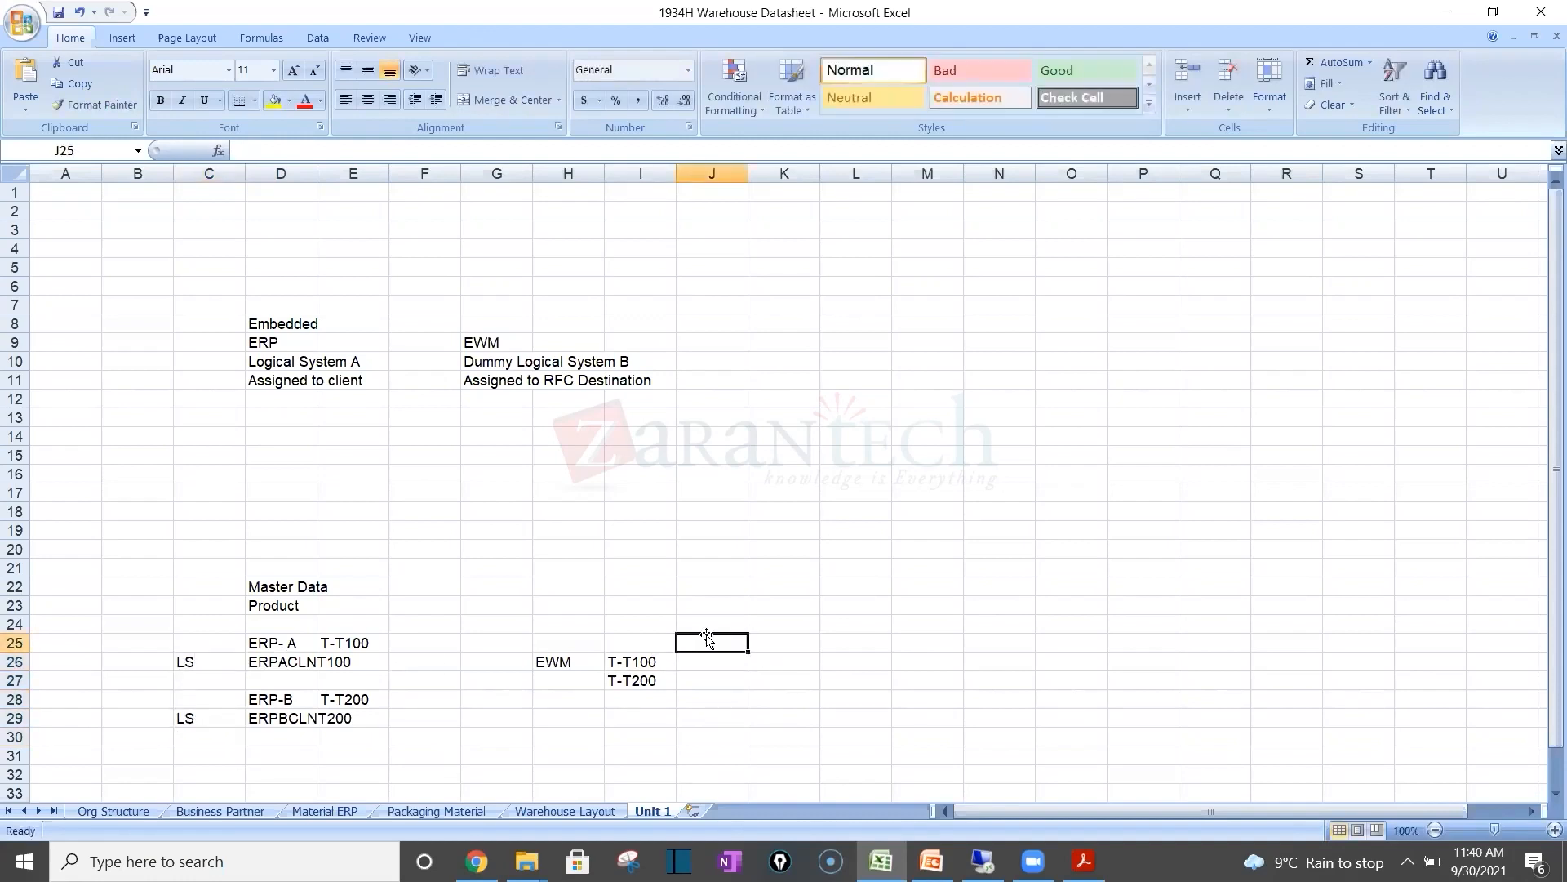
text(BSG)
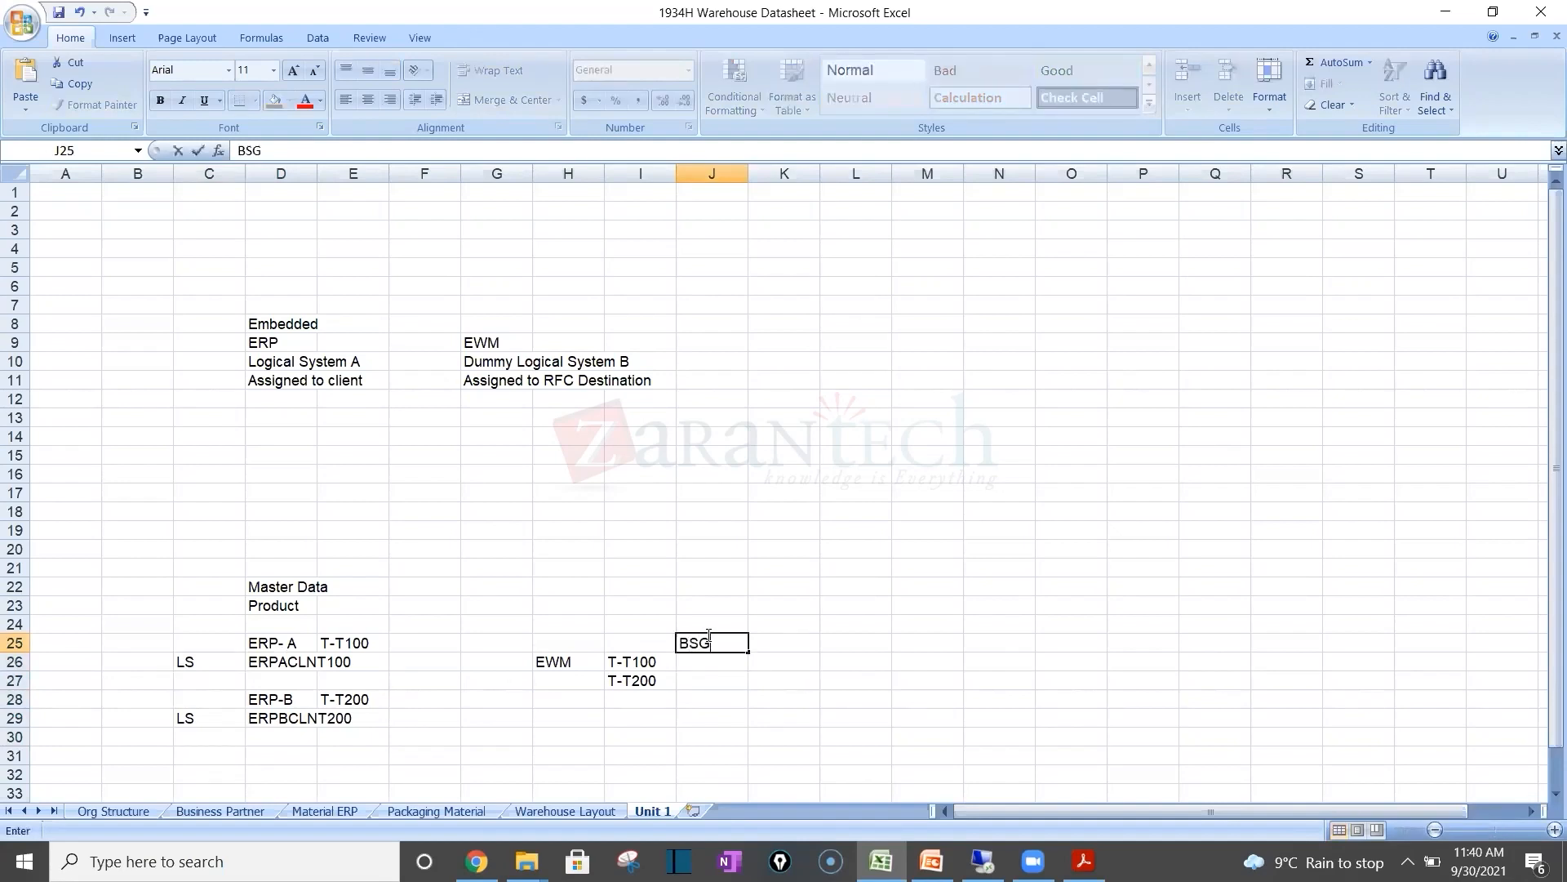
key(Return)
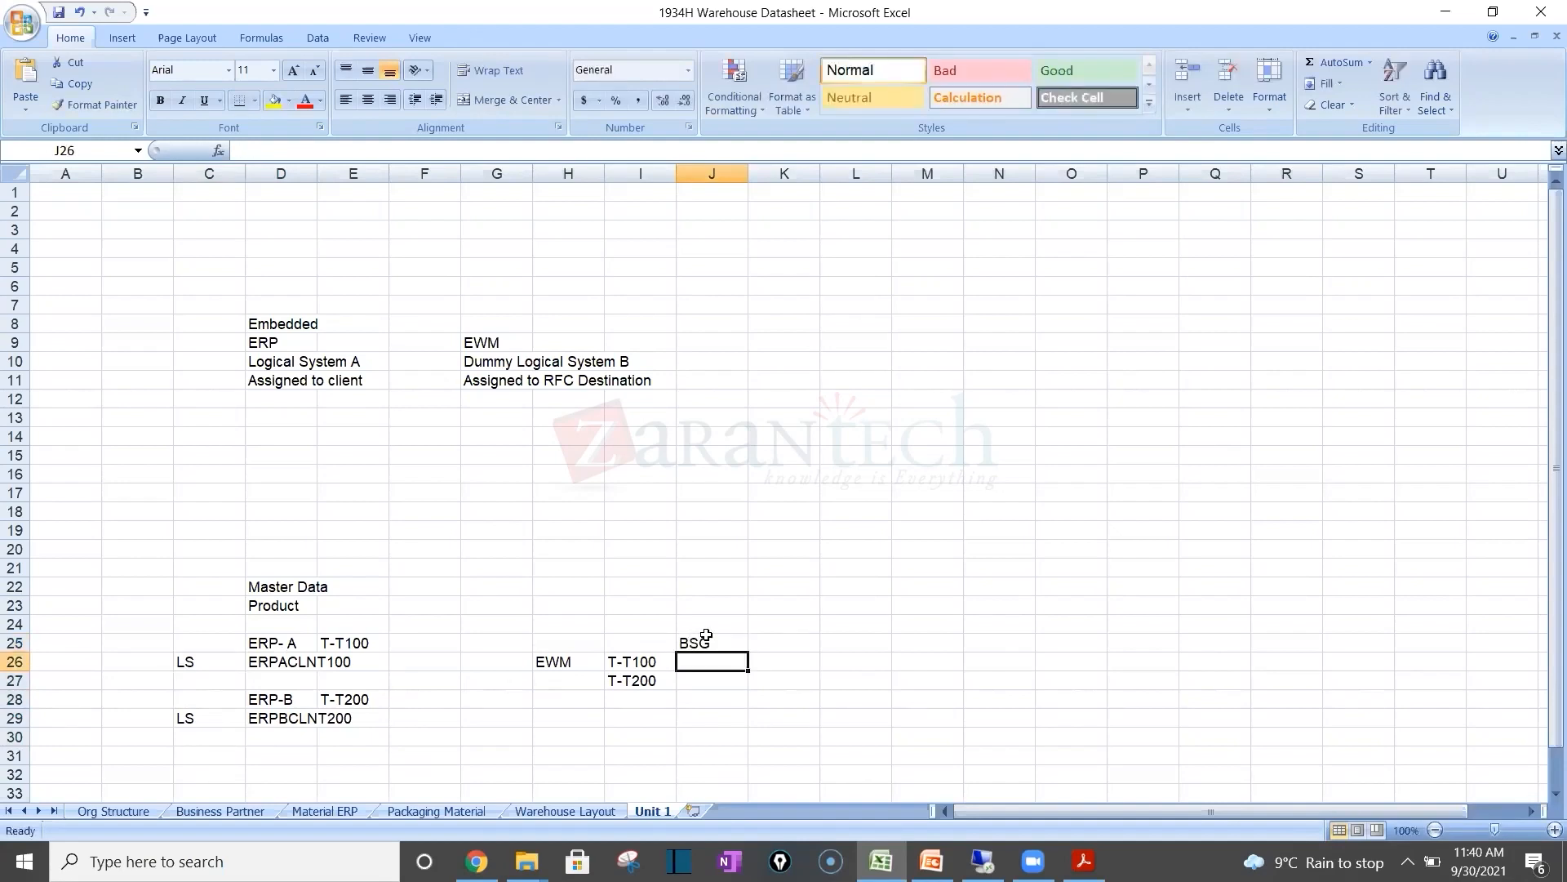
Step: Enter business system group BSGA in F26 for ERP- A and BSGB in F29 for ERP-B
click(284, 670)
click(369, 662)
click(412, 658)
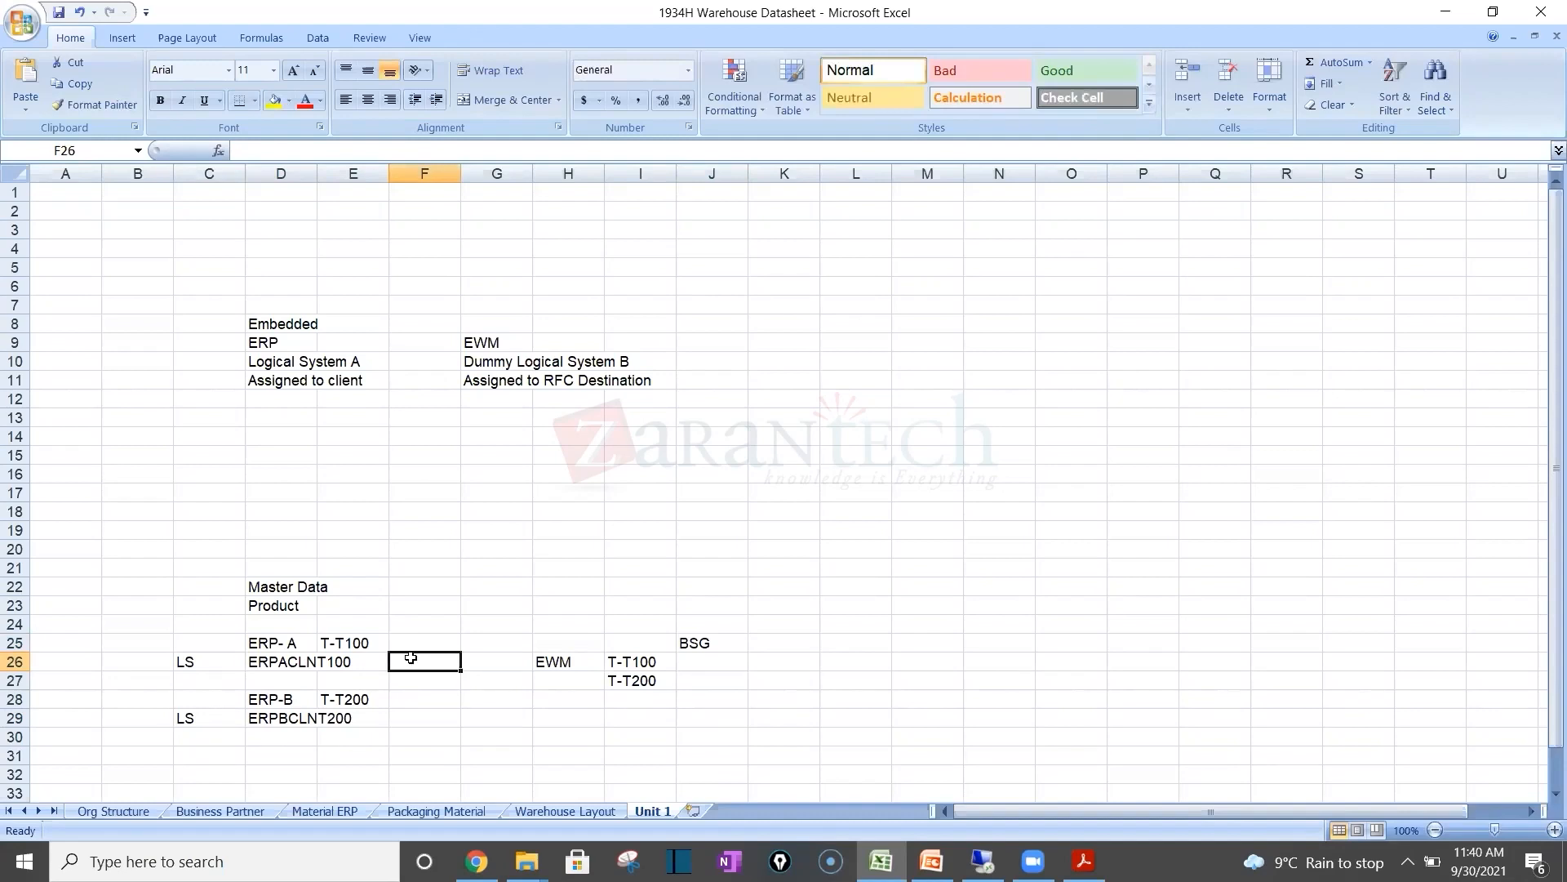
text(BSG1)
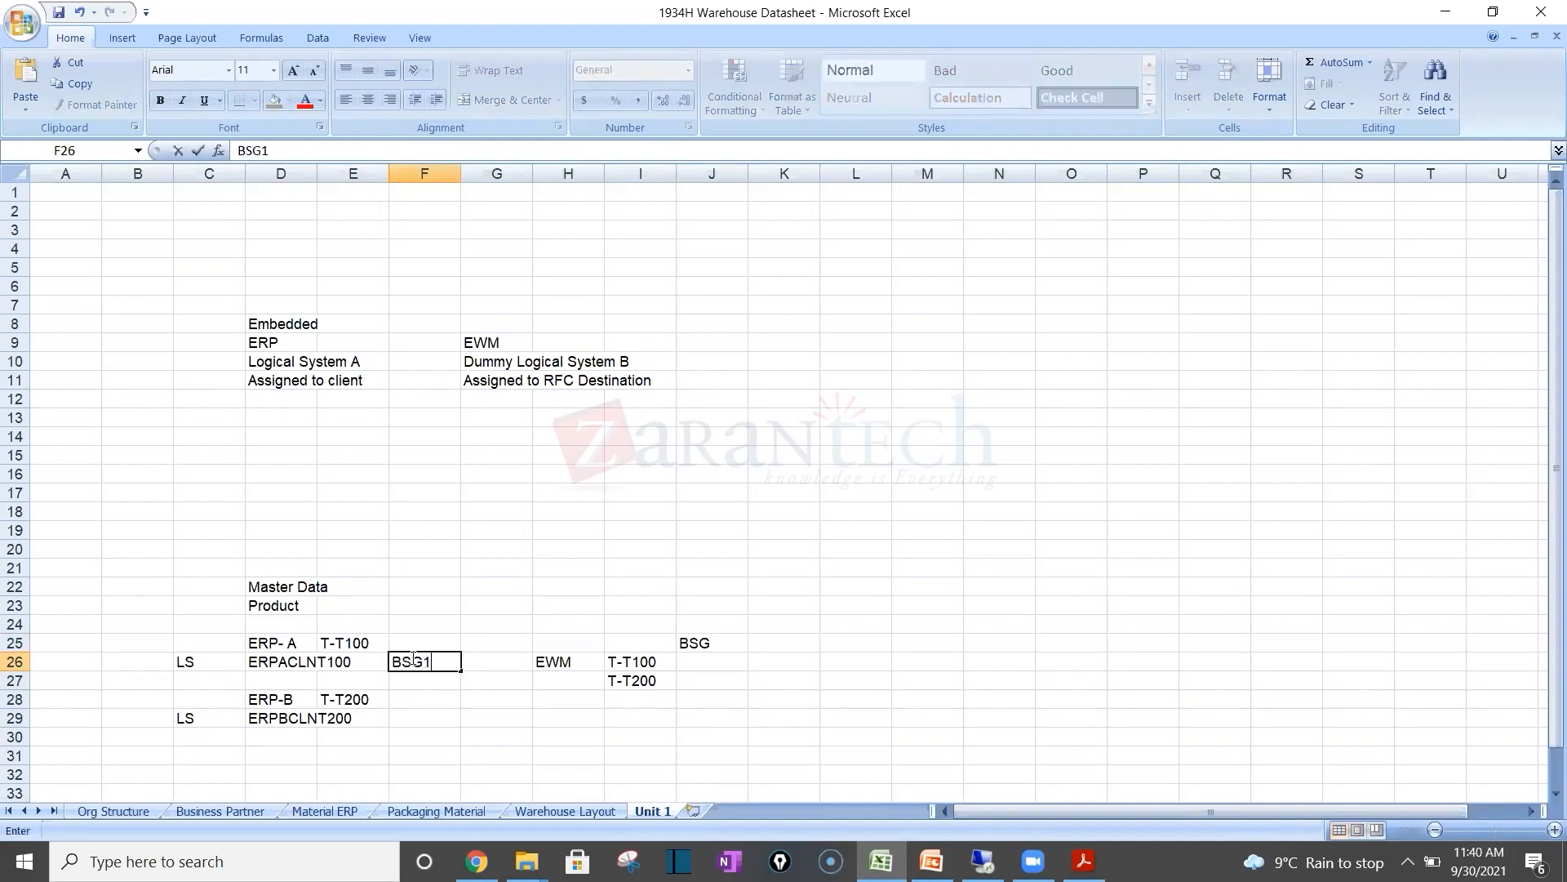
key(BackSpace)
text(A)
key(Return)
key(Return)
key(Right)
key(Right)
key(Down)
text(BSGB)
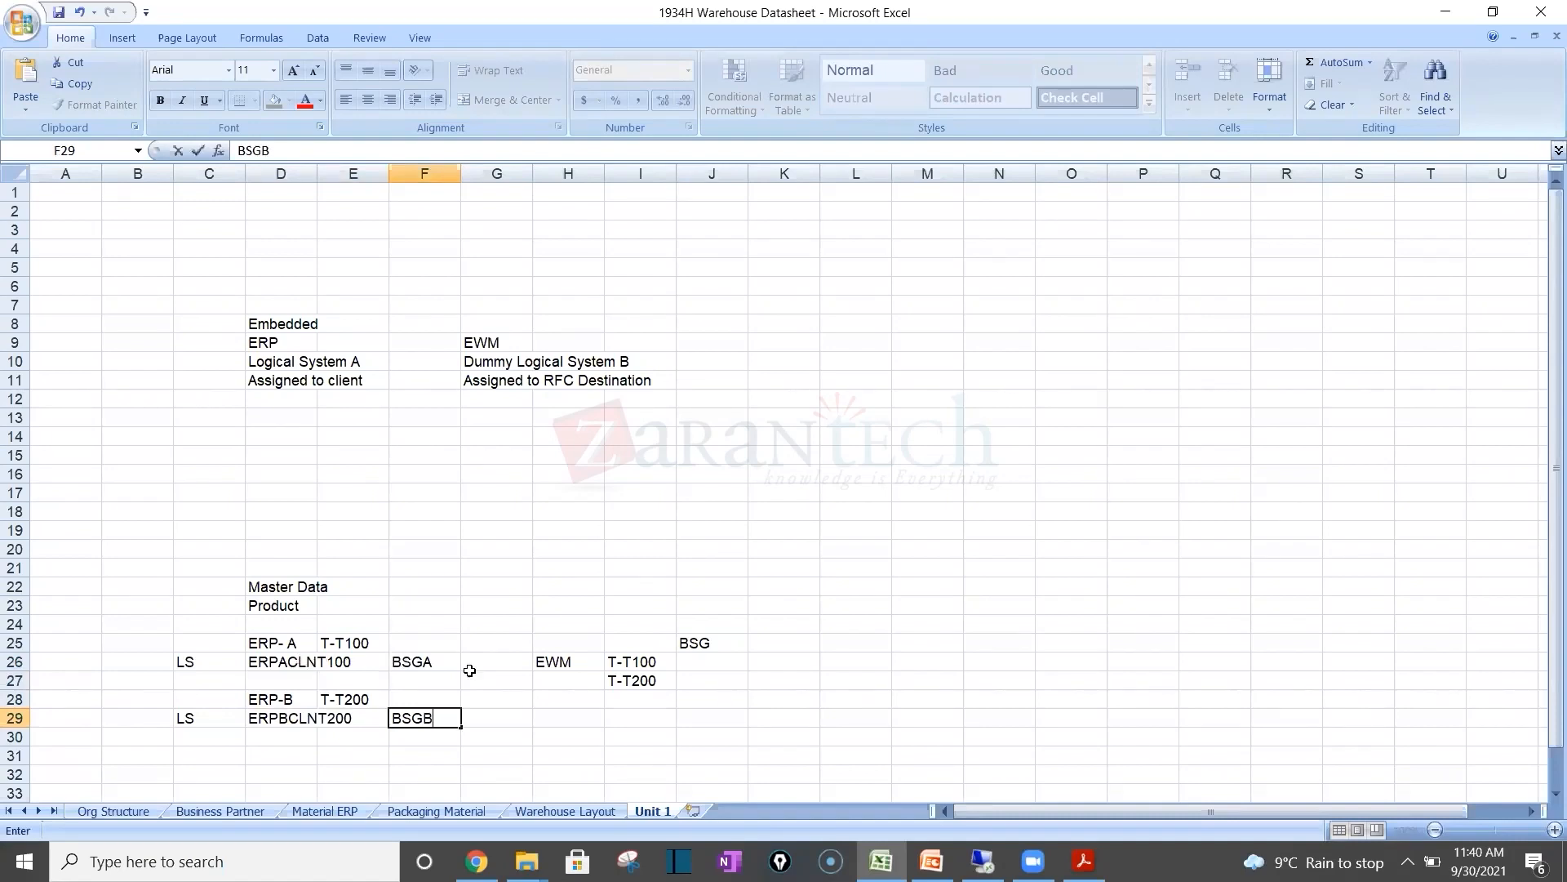
Step: Assign BSGA to product T-T100 in J26 and BSGB to product T-T200 in J27
click(711, 662)
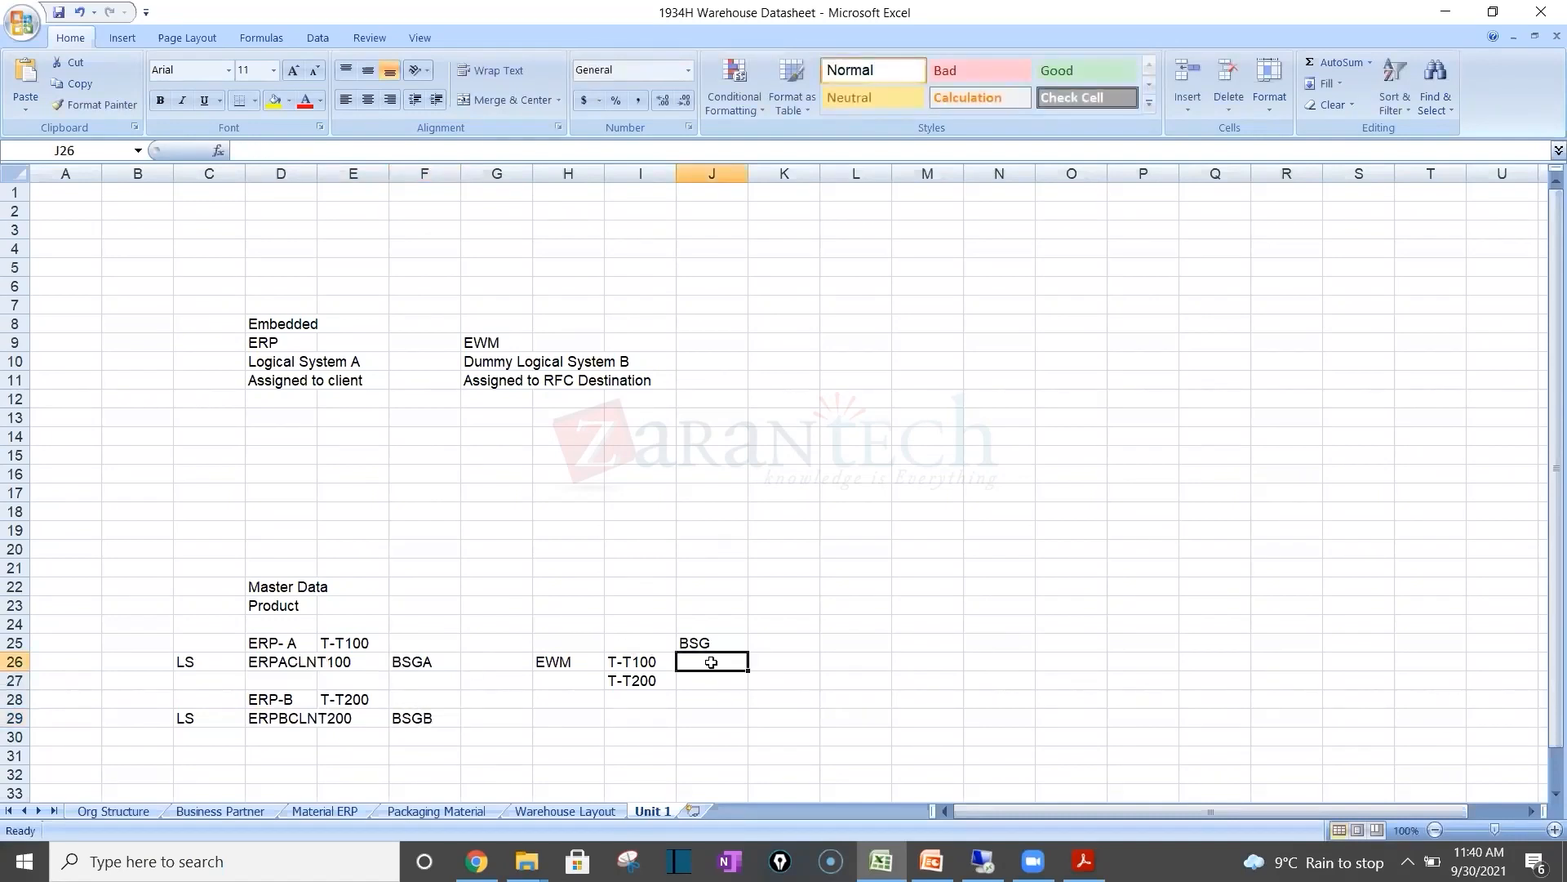
text(BSG)
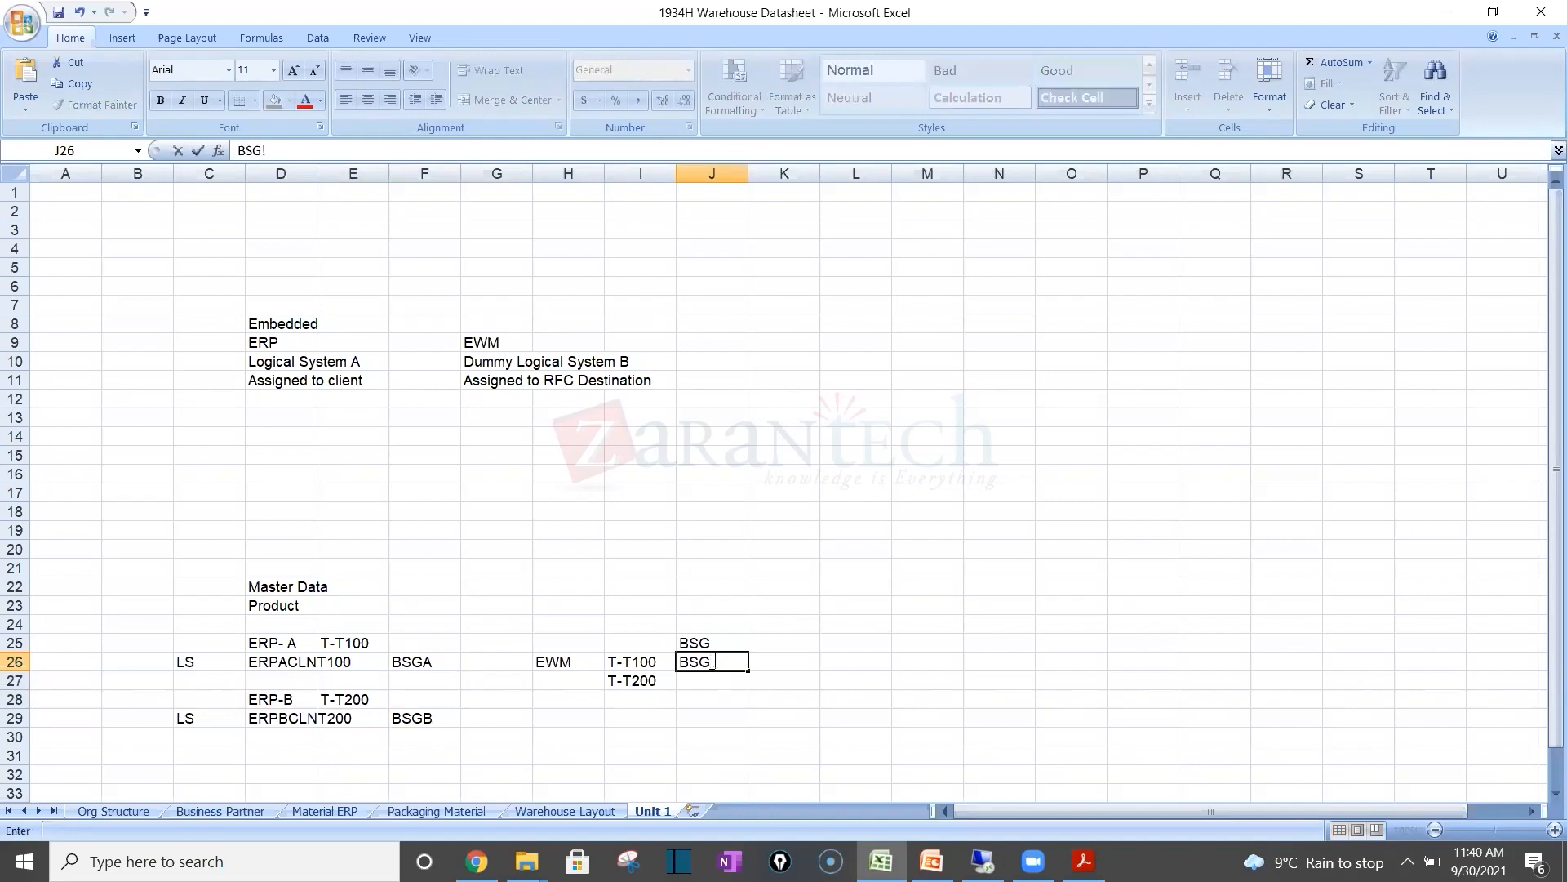
text(!)
click(733, 661)
key(BackSpace)
text(A)
key(Return)
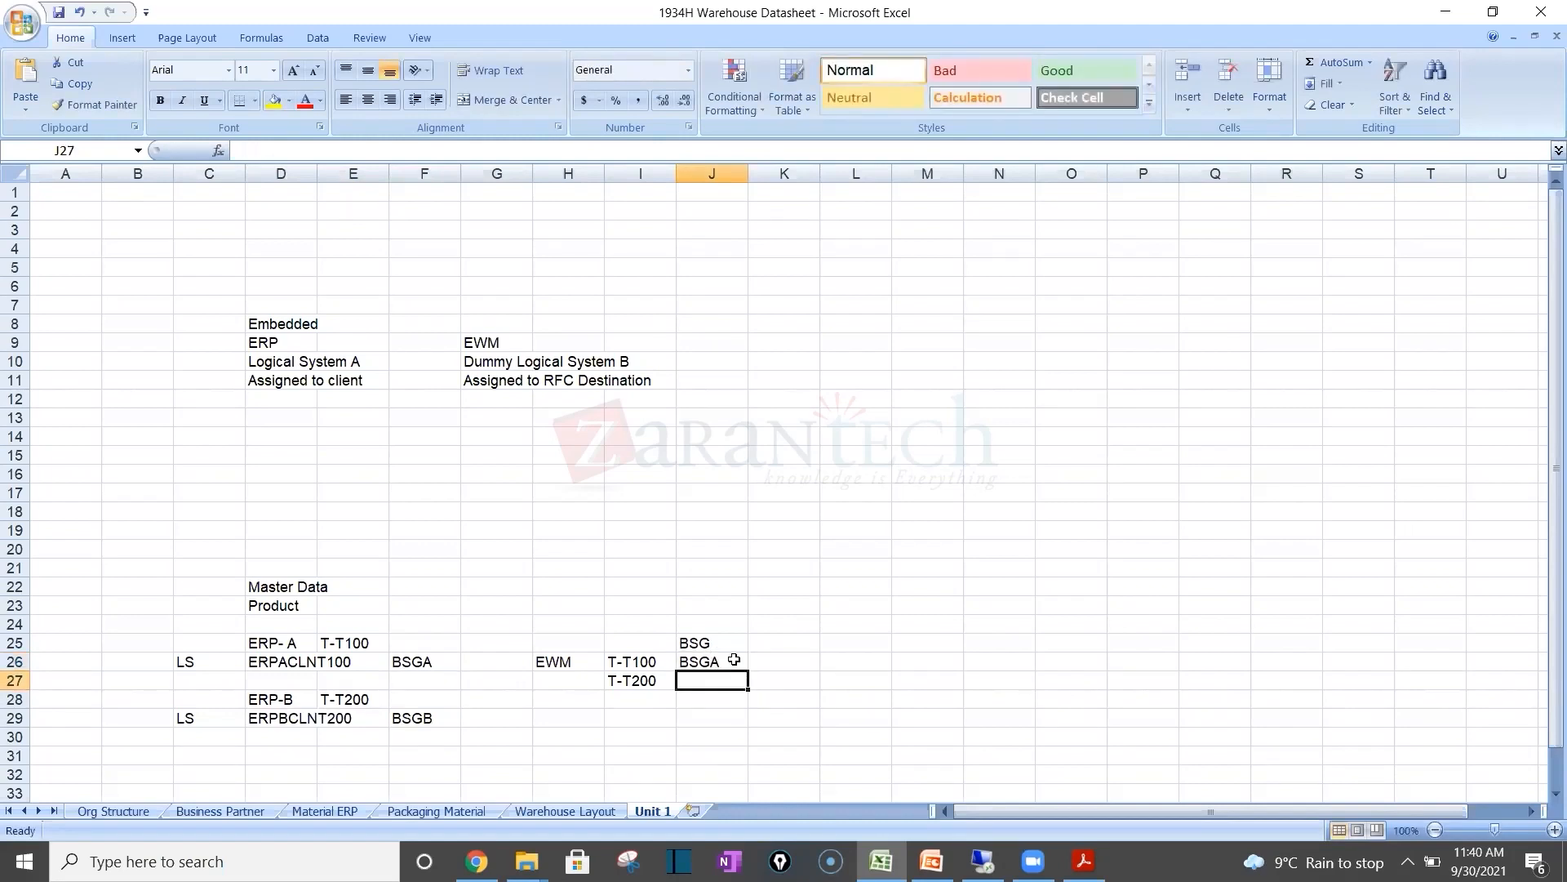
text(BSG)
text(B)
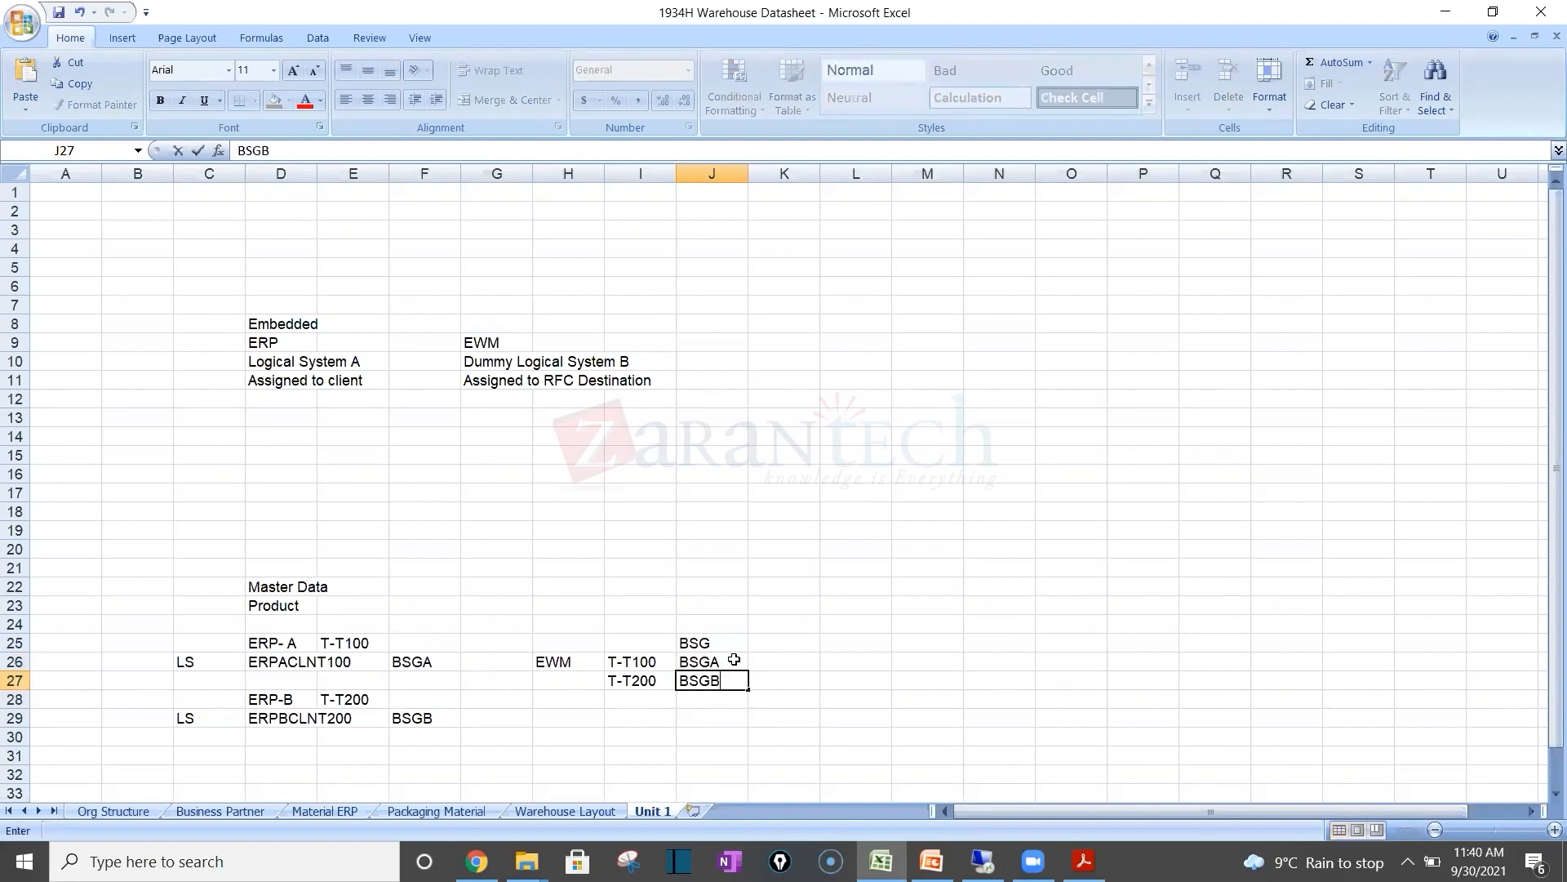
key(Return)
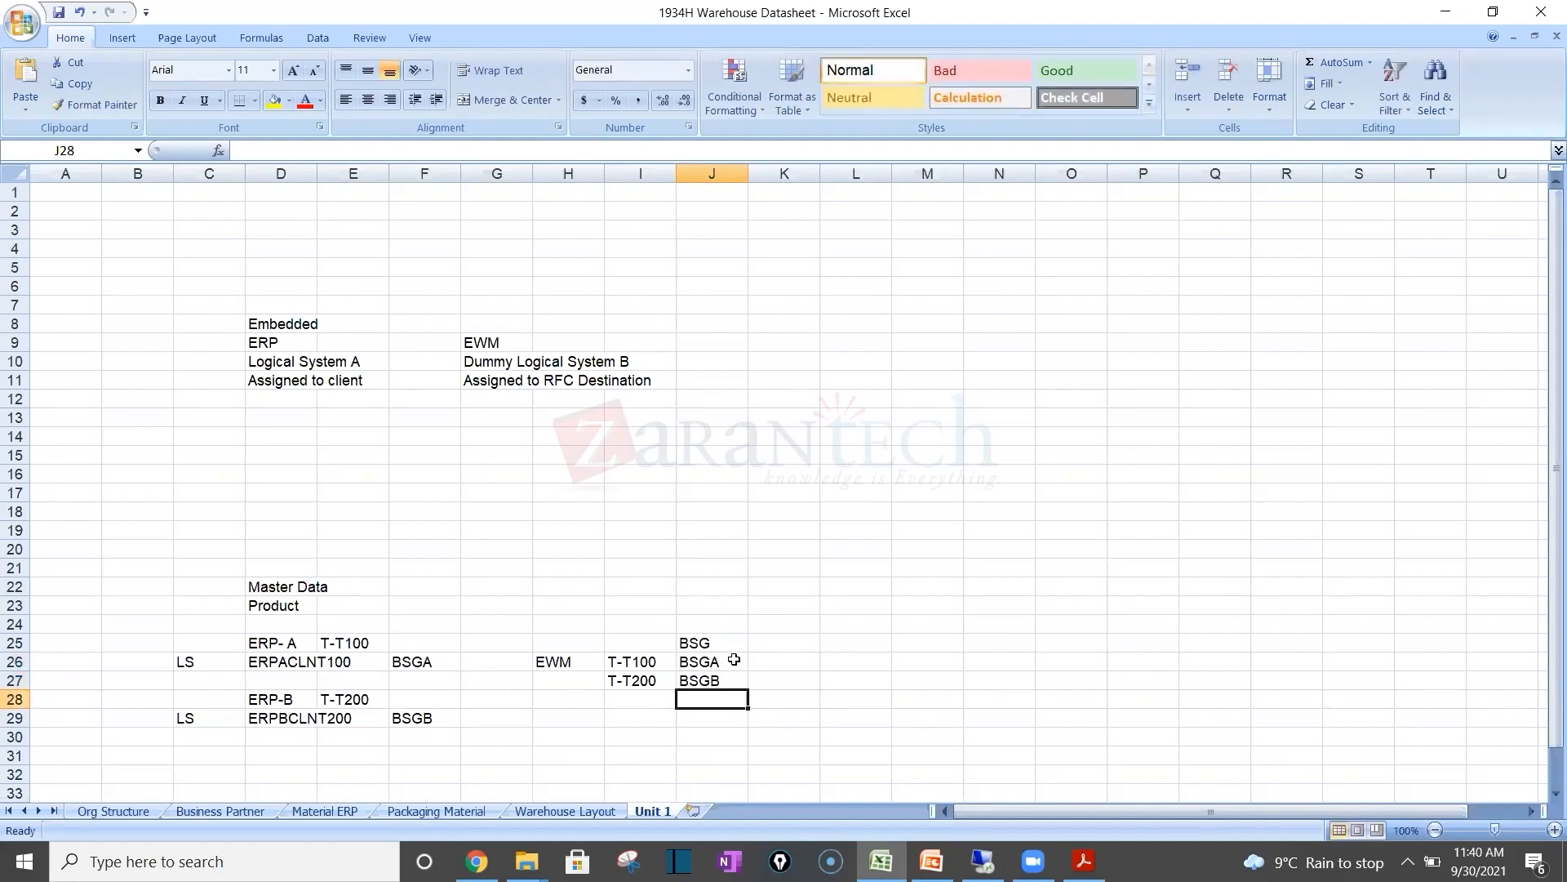
Step: Review the EWM business system groups in J26 and J27 against the ERP ones in F26:F29
key(Down)
key(Down)
key(Down)
key(Down)
key(Down)
key(Down)
key(Down)
key(Down)
key(Down)
key(Down)
key(Down)
key(Down)
key(Down)
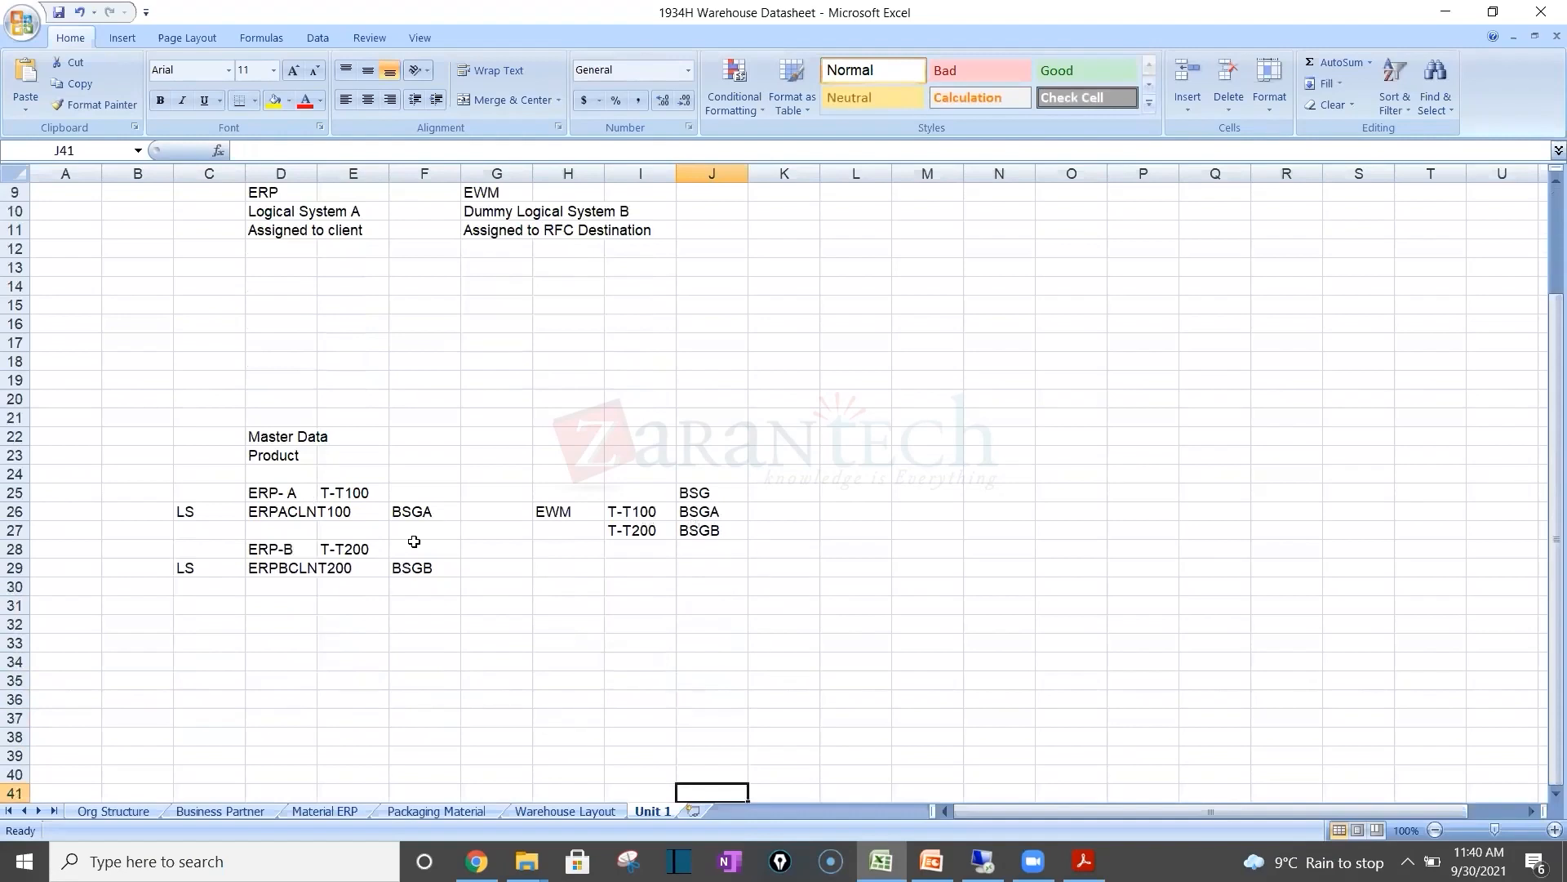
click(717, 509)
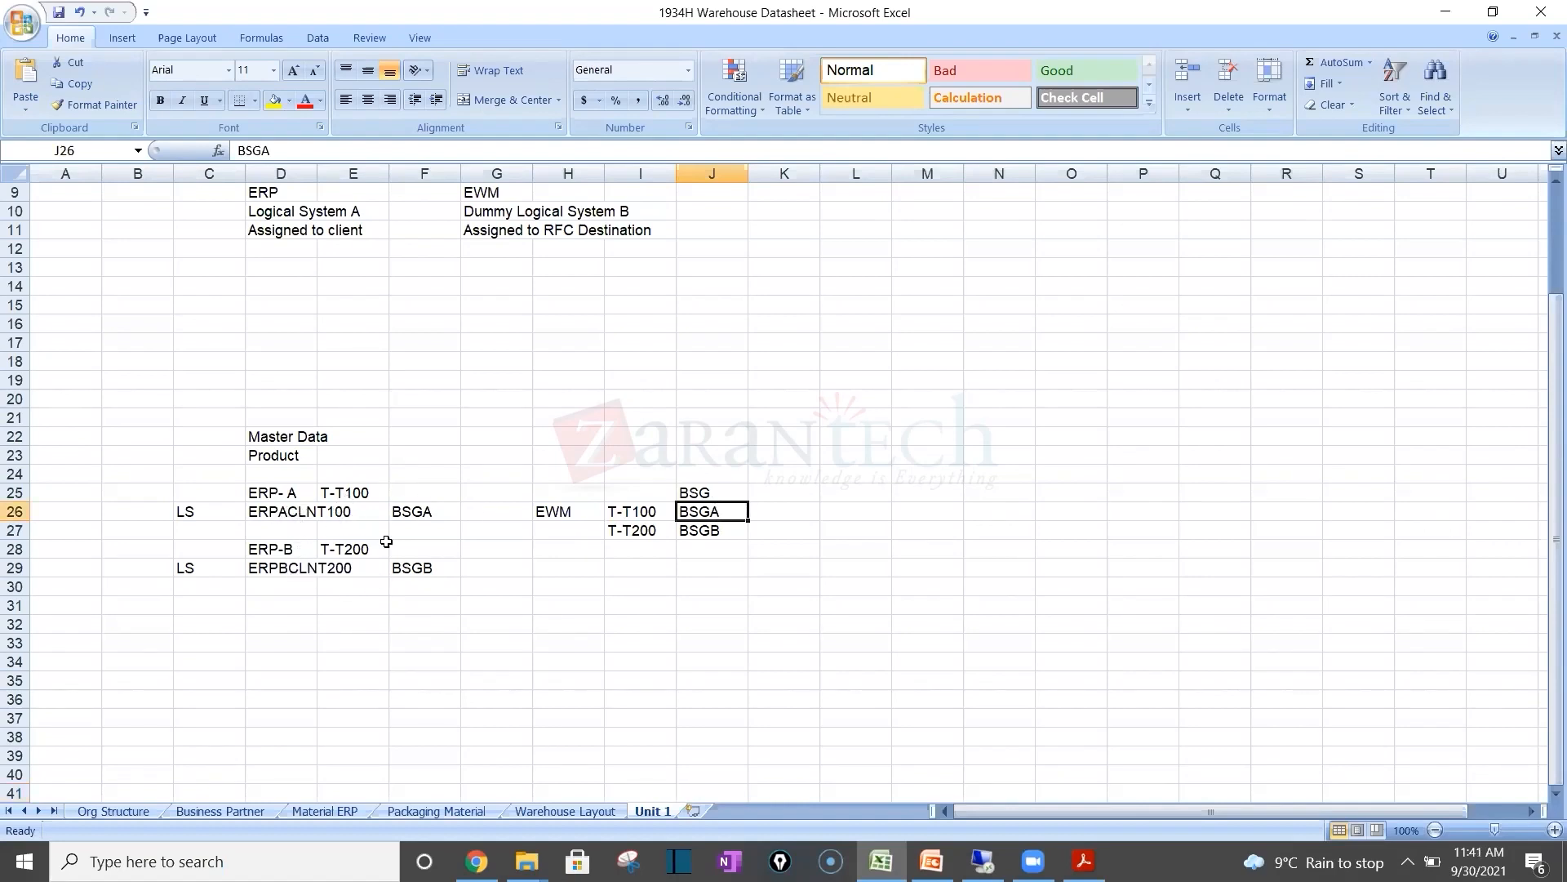
click(719, 531)
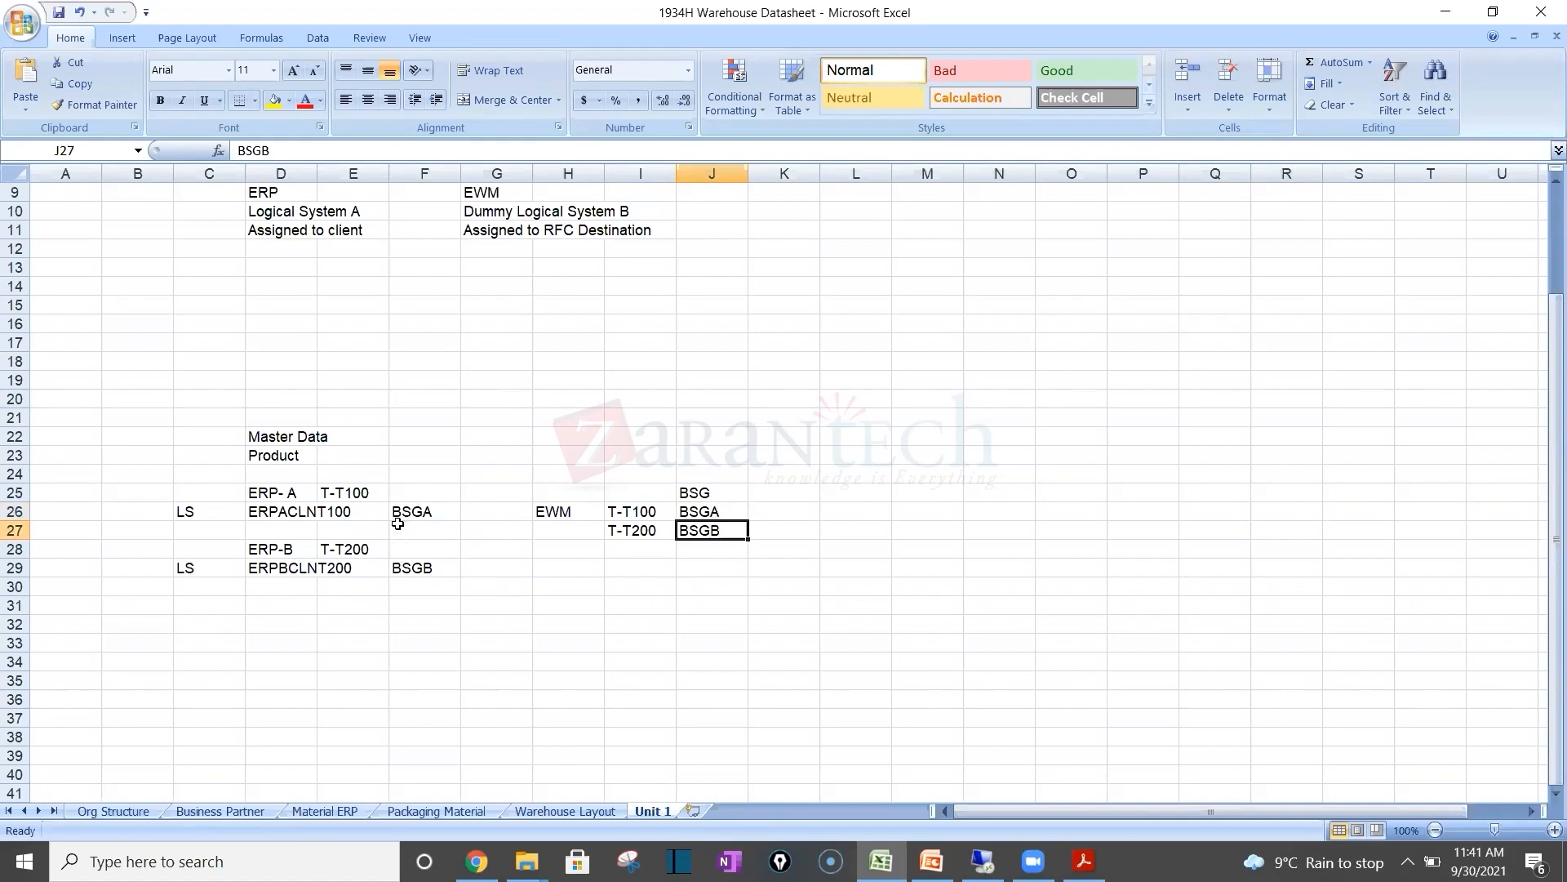
drag(397, 518, 392, 577)
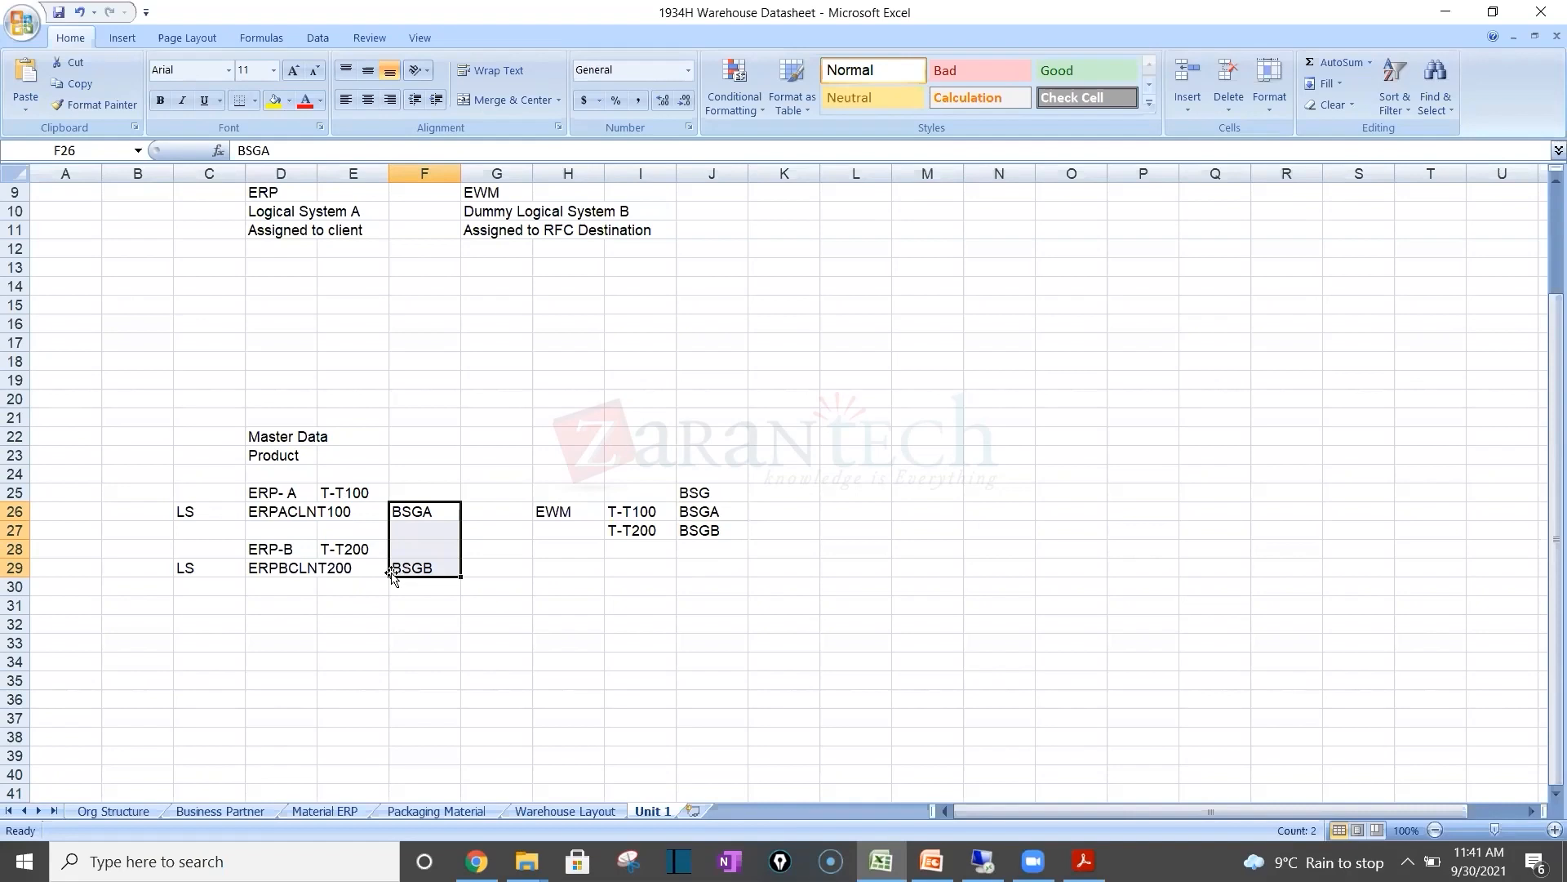
double_click(611, 512)
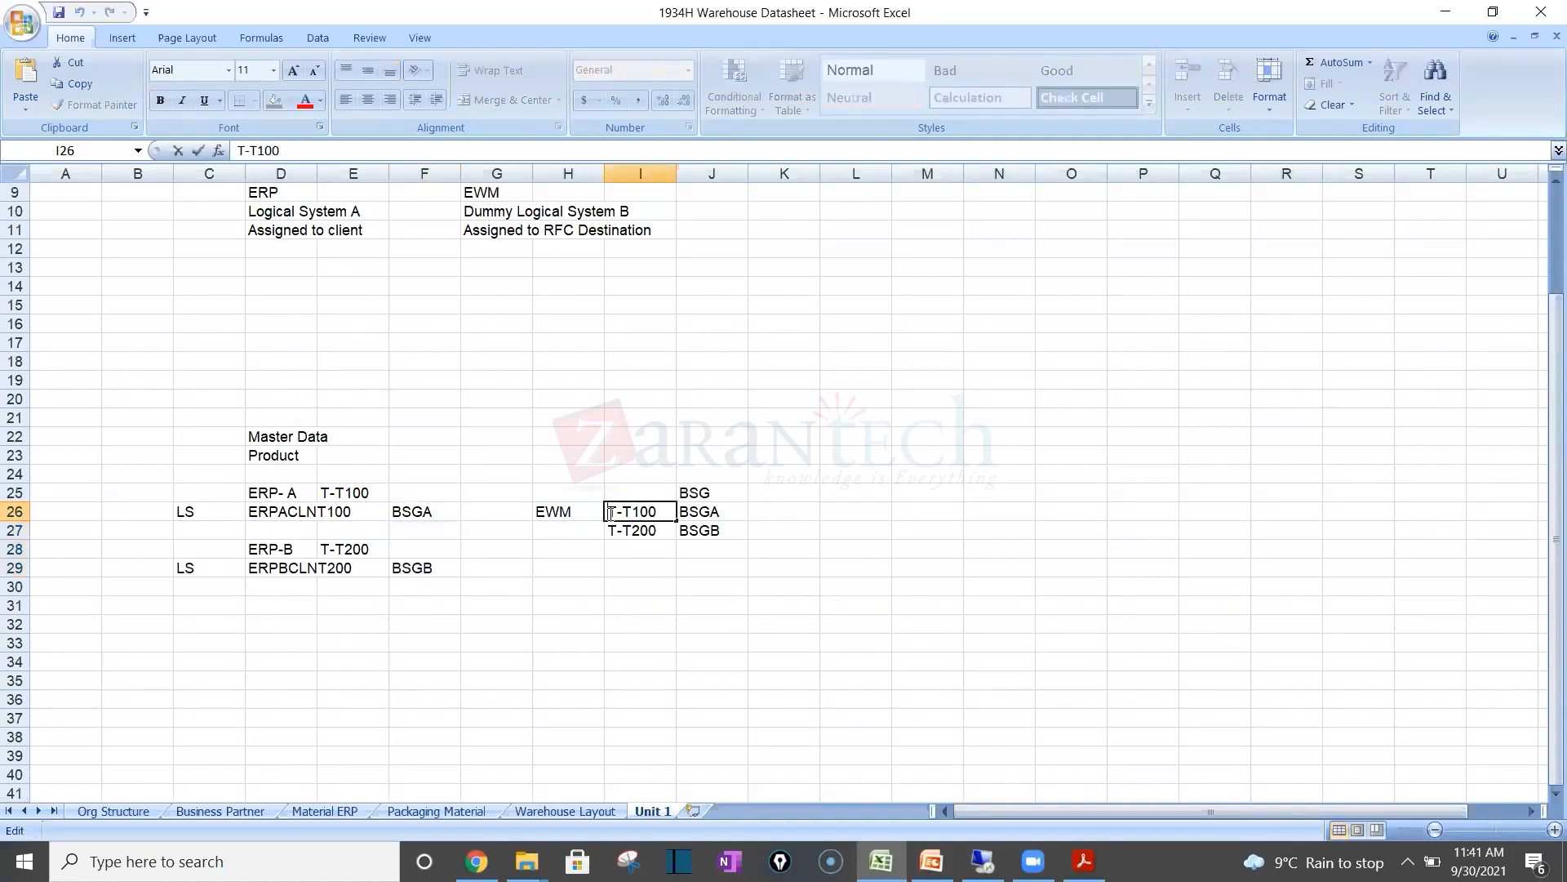
text(A)
key(BackSpace)
click(486, 646)
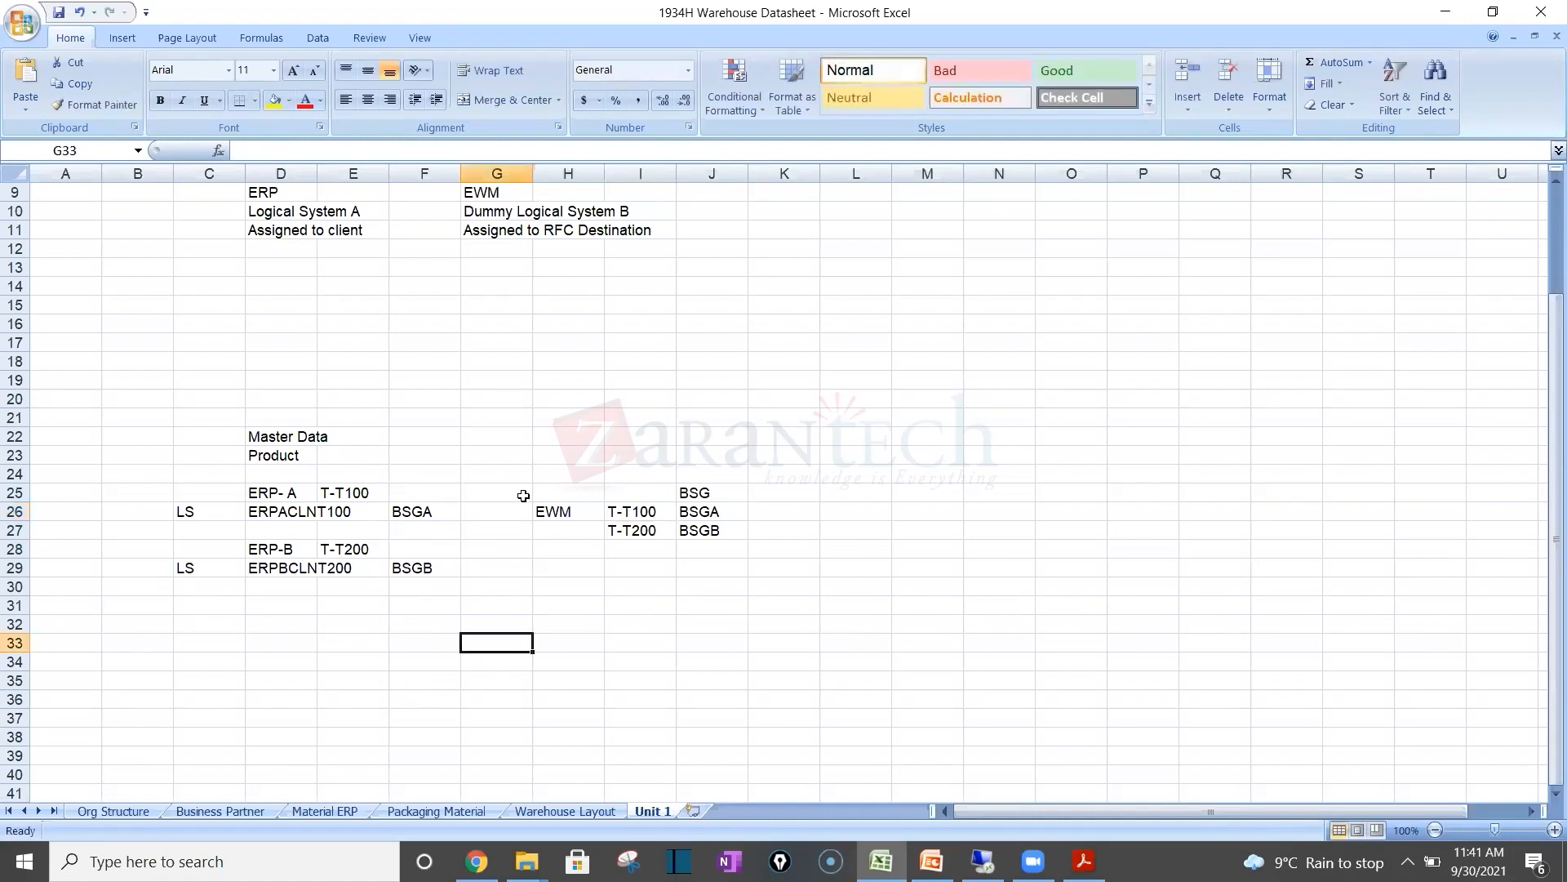
Step: Compare the business system groups in columns F and J with the logical system names in rows 26 and 29
click(425, 509)
drag(429, 557, 425, 588)
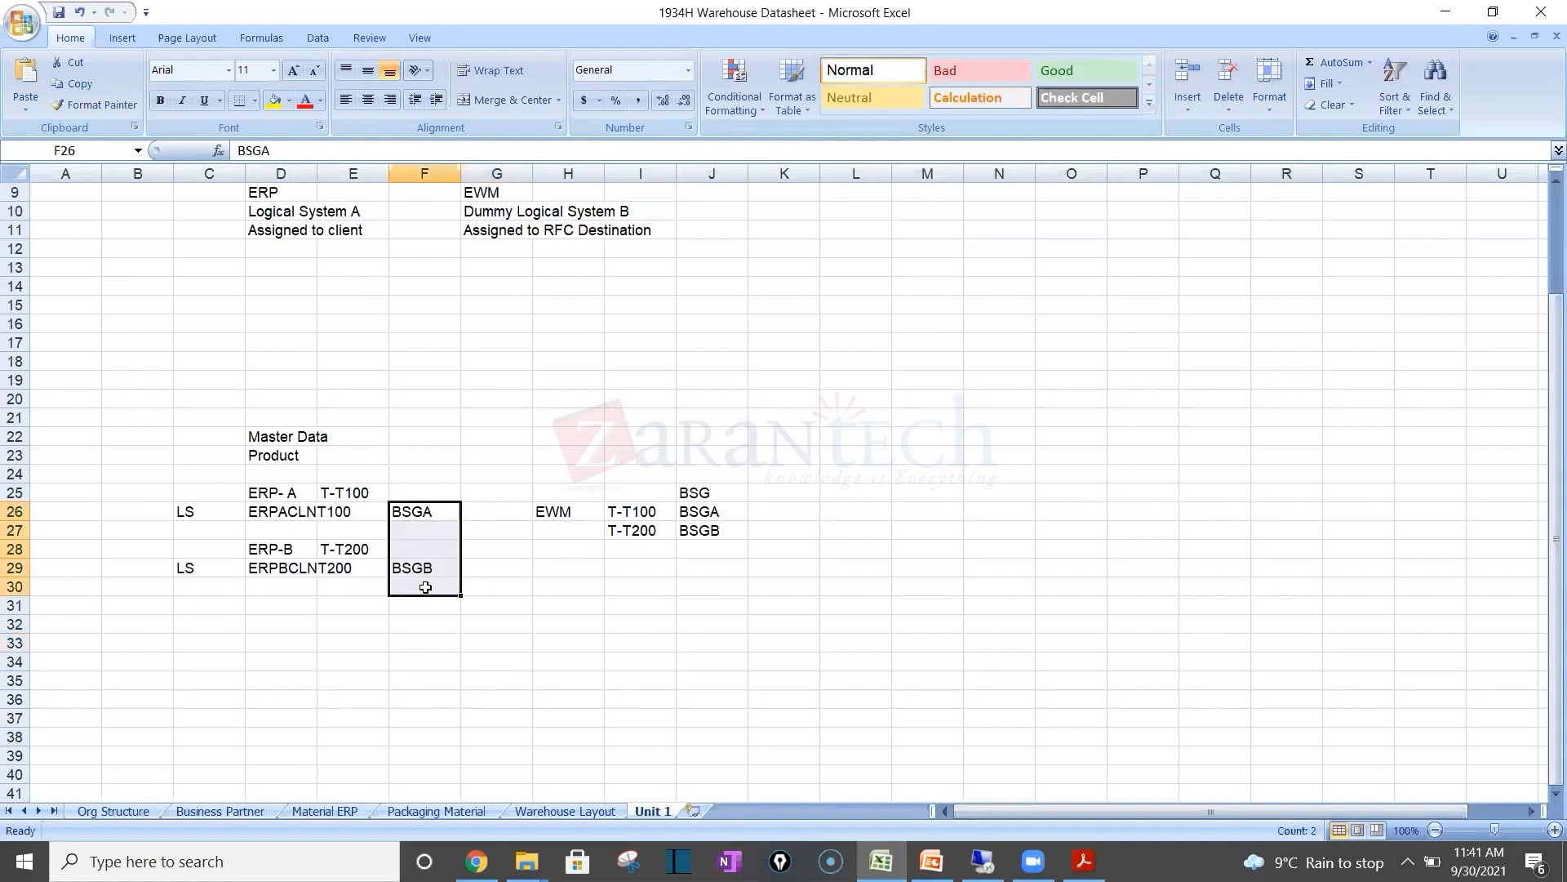
click(614, 562)
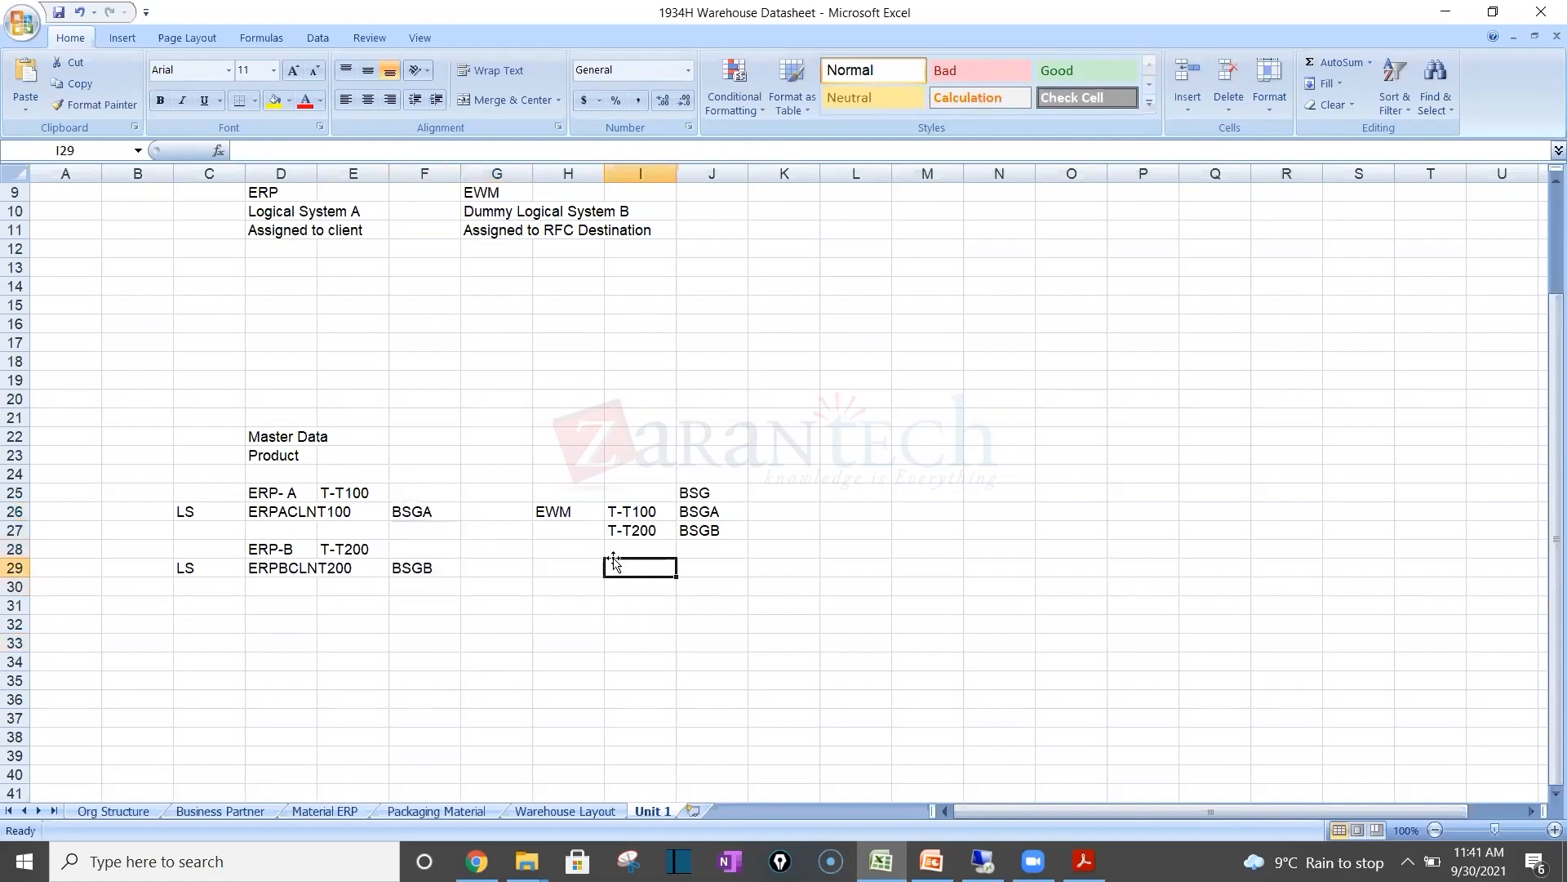
drag(193, 514, 345, 511)
drag(214, 574, 344, 563)
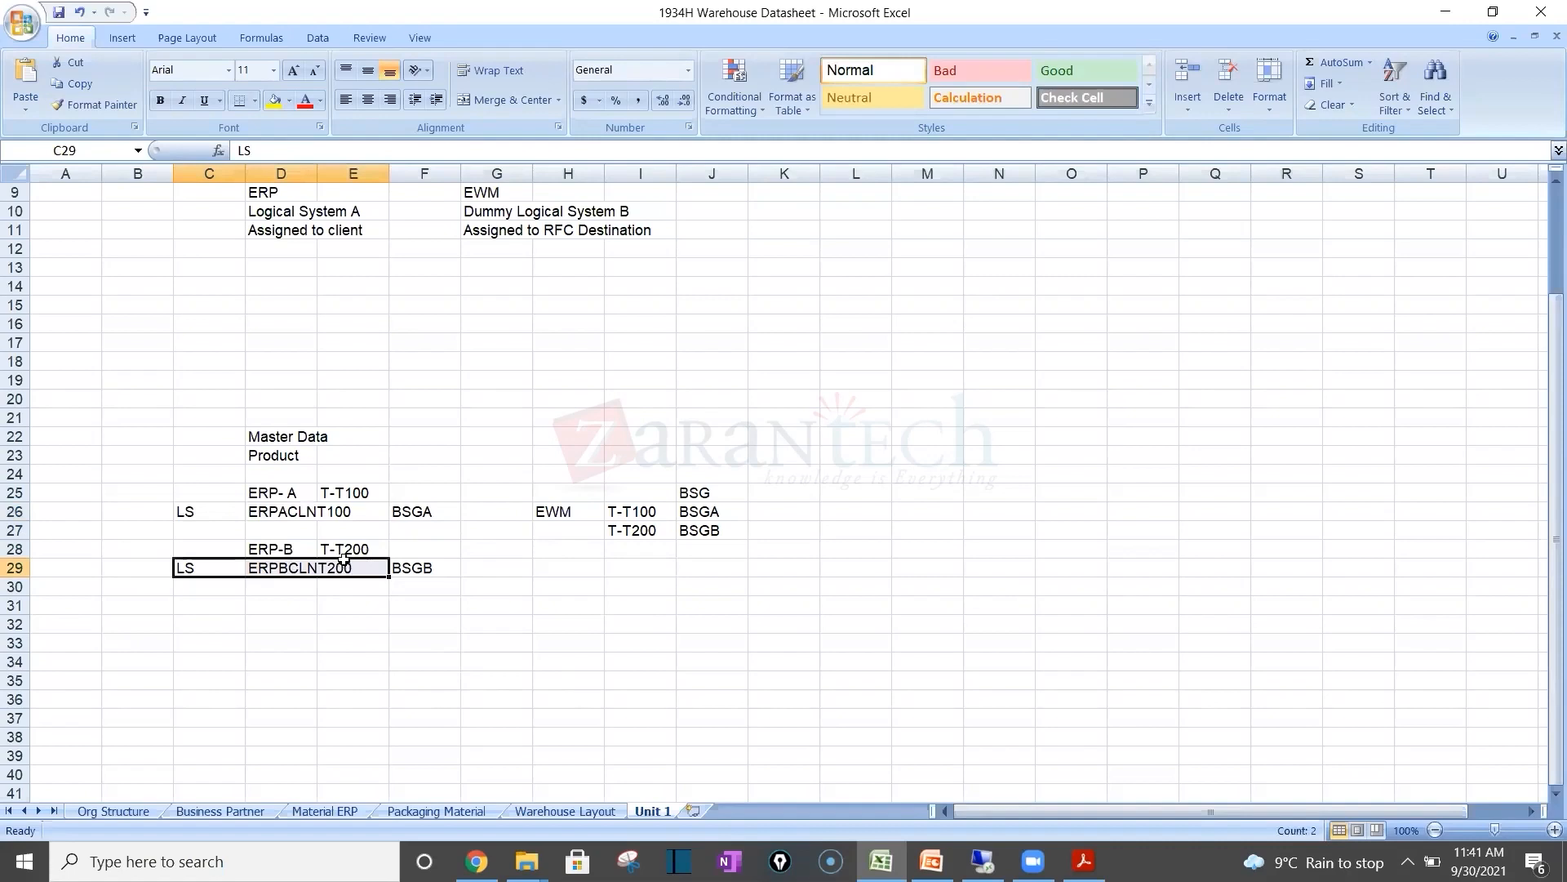
double_click(295, 570)
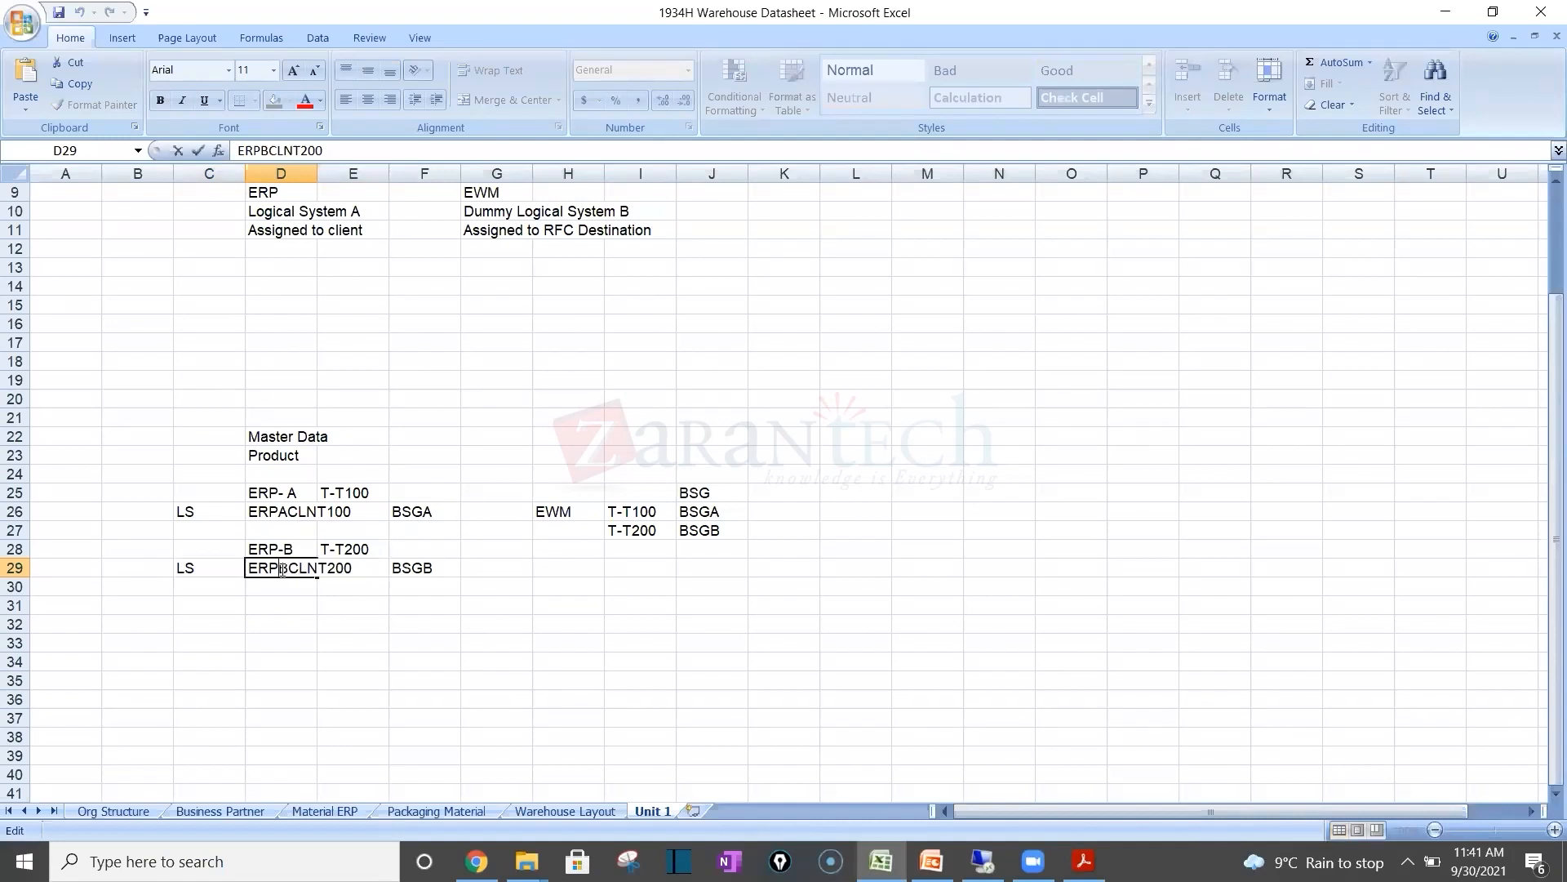
click(314, 660)
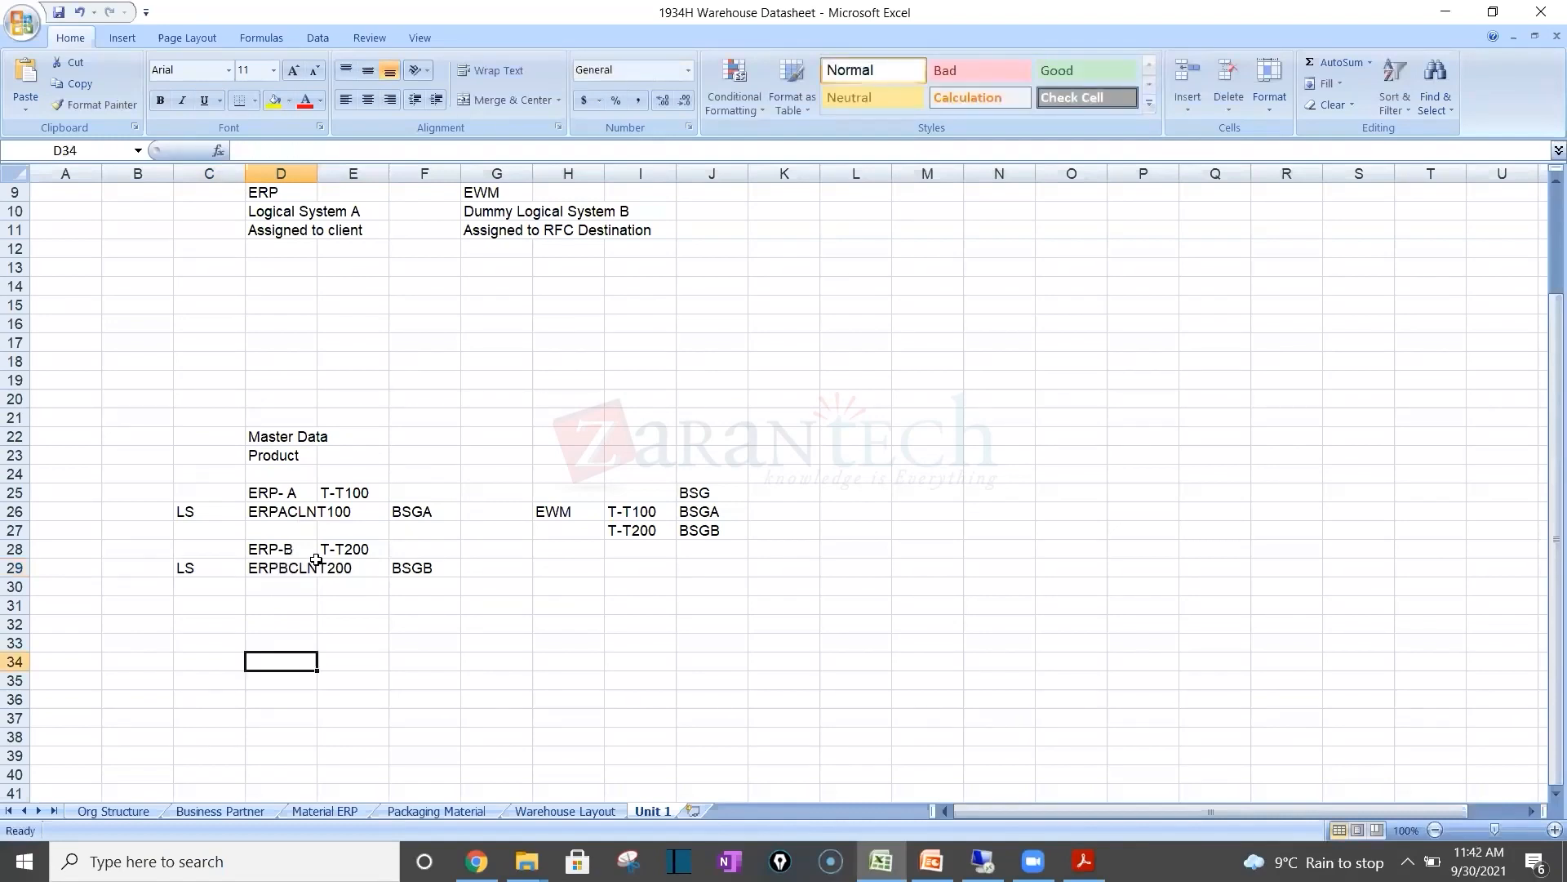
click(282, 510)
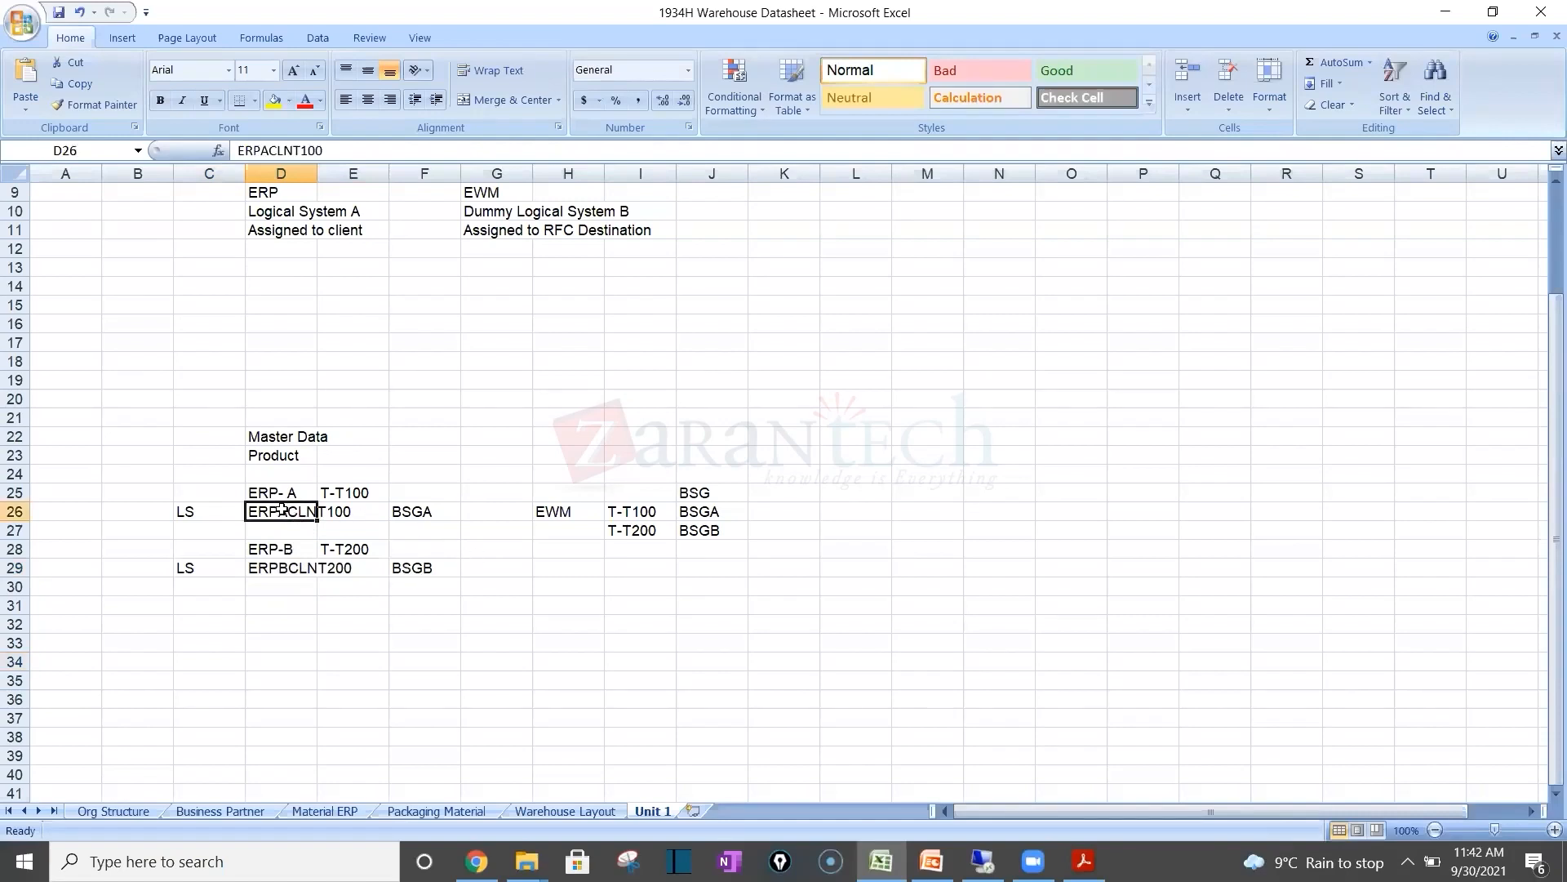
click(720, 514)
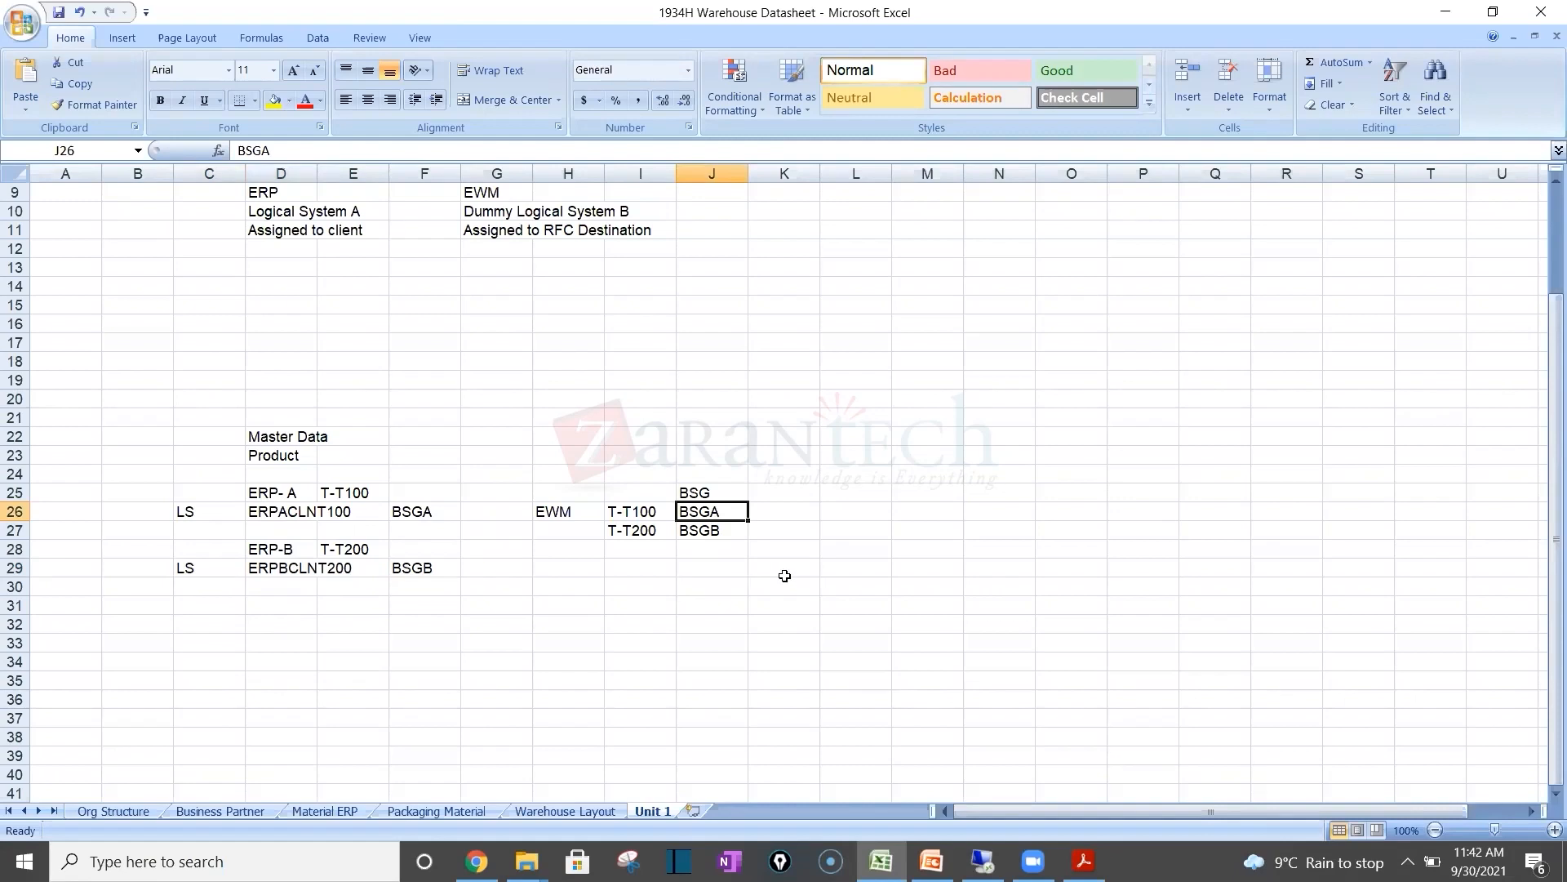
click(266, 516)
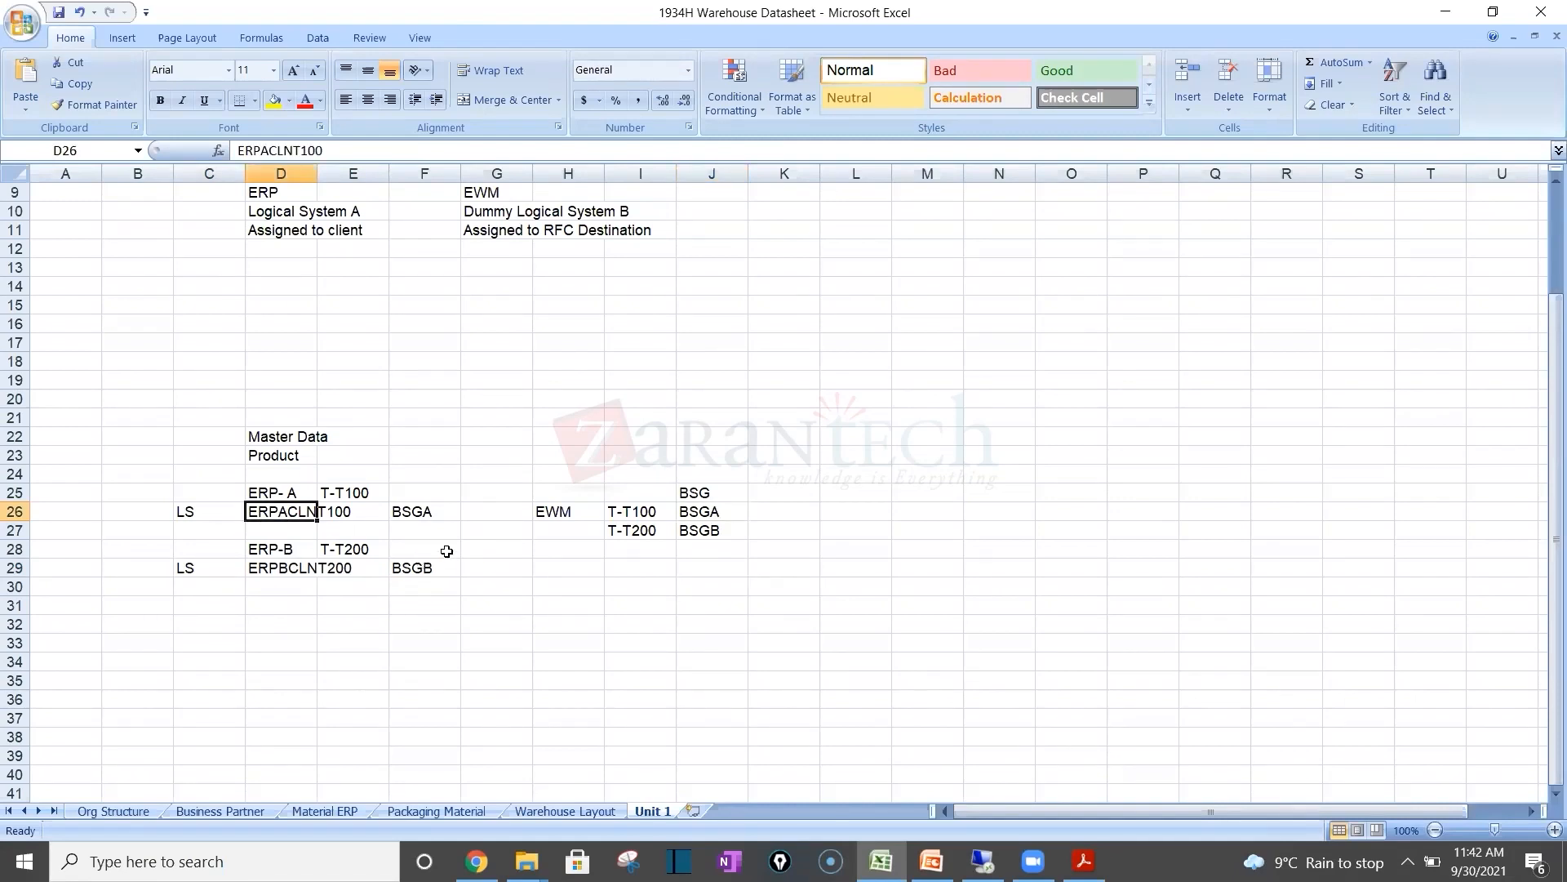
drag(416, 509, 740, 570)
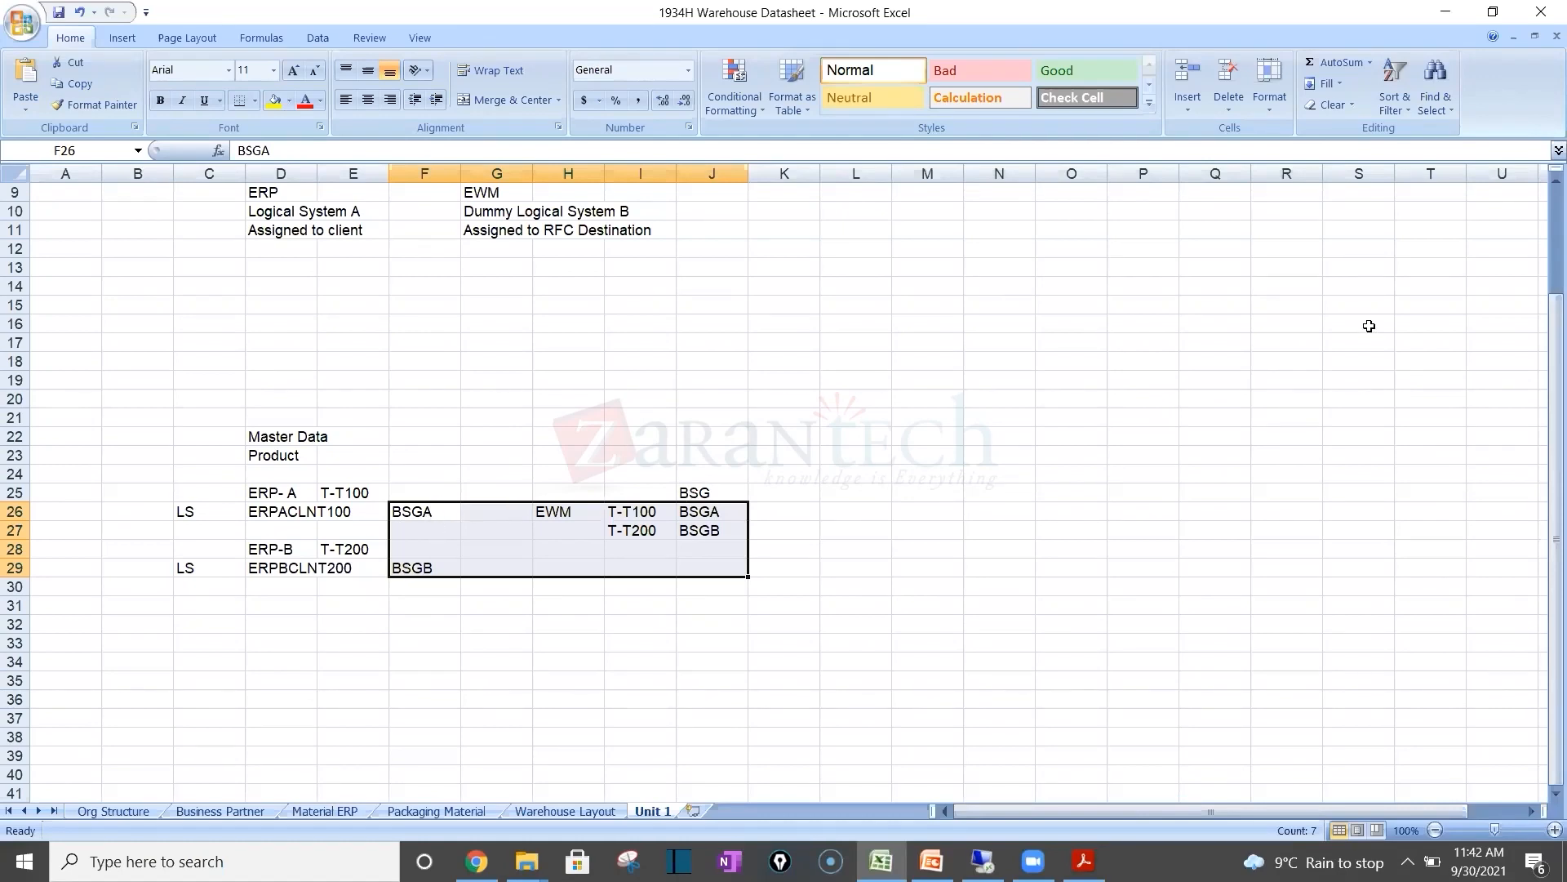
click(698, 515)
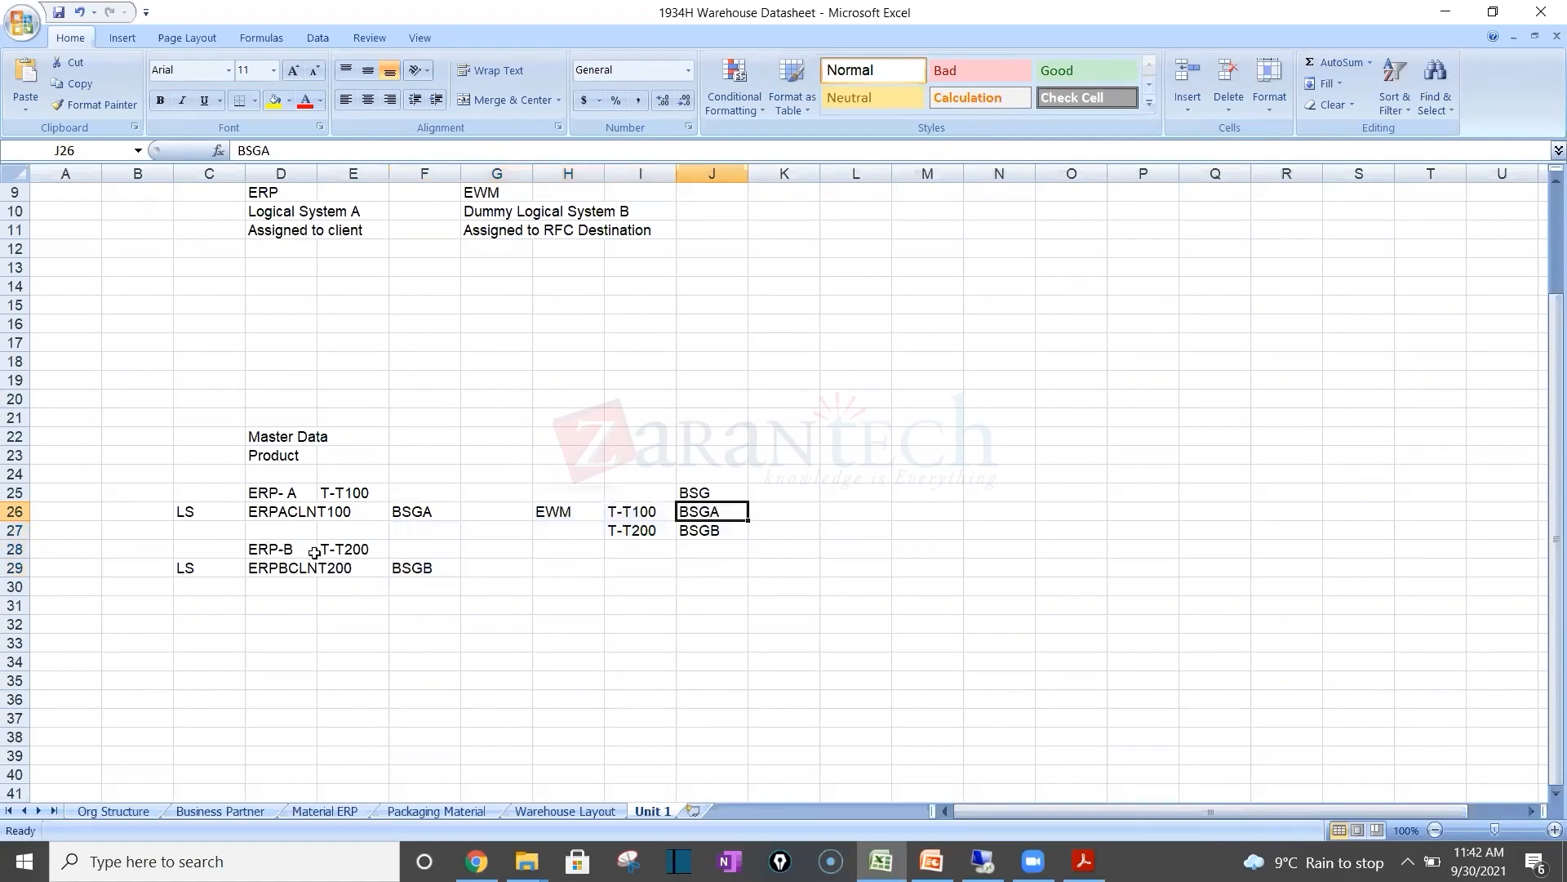
Step: Change the logical system name under ERP- A in D26 to ERP123ACLNT100
click(254, 512)
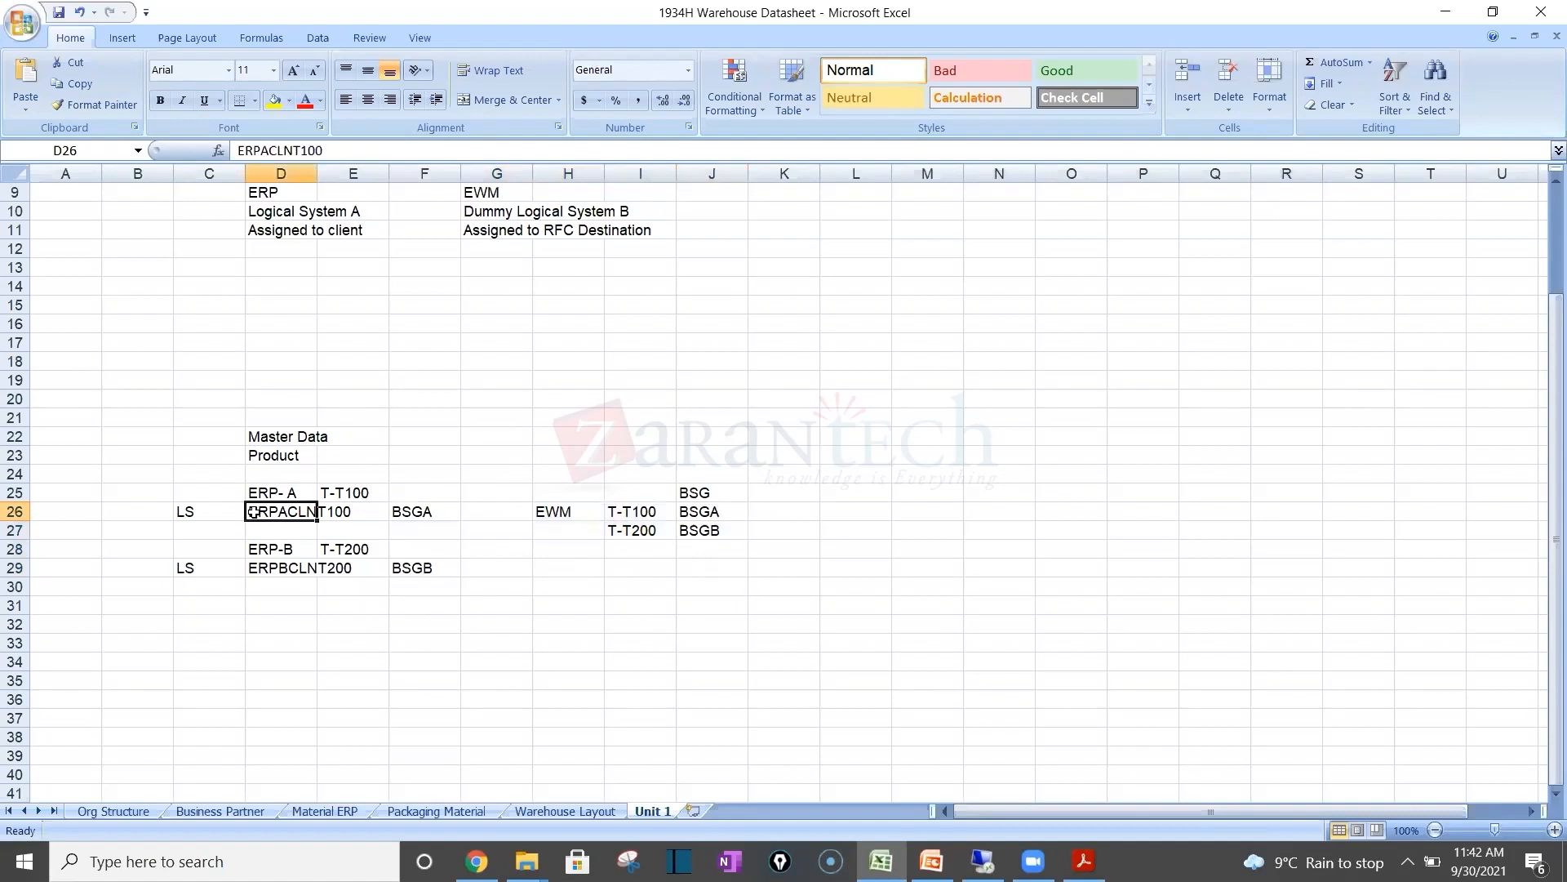
click(261, 150)
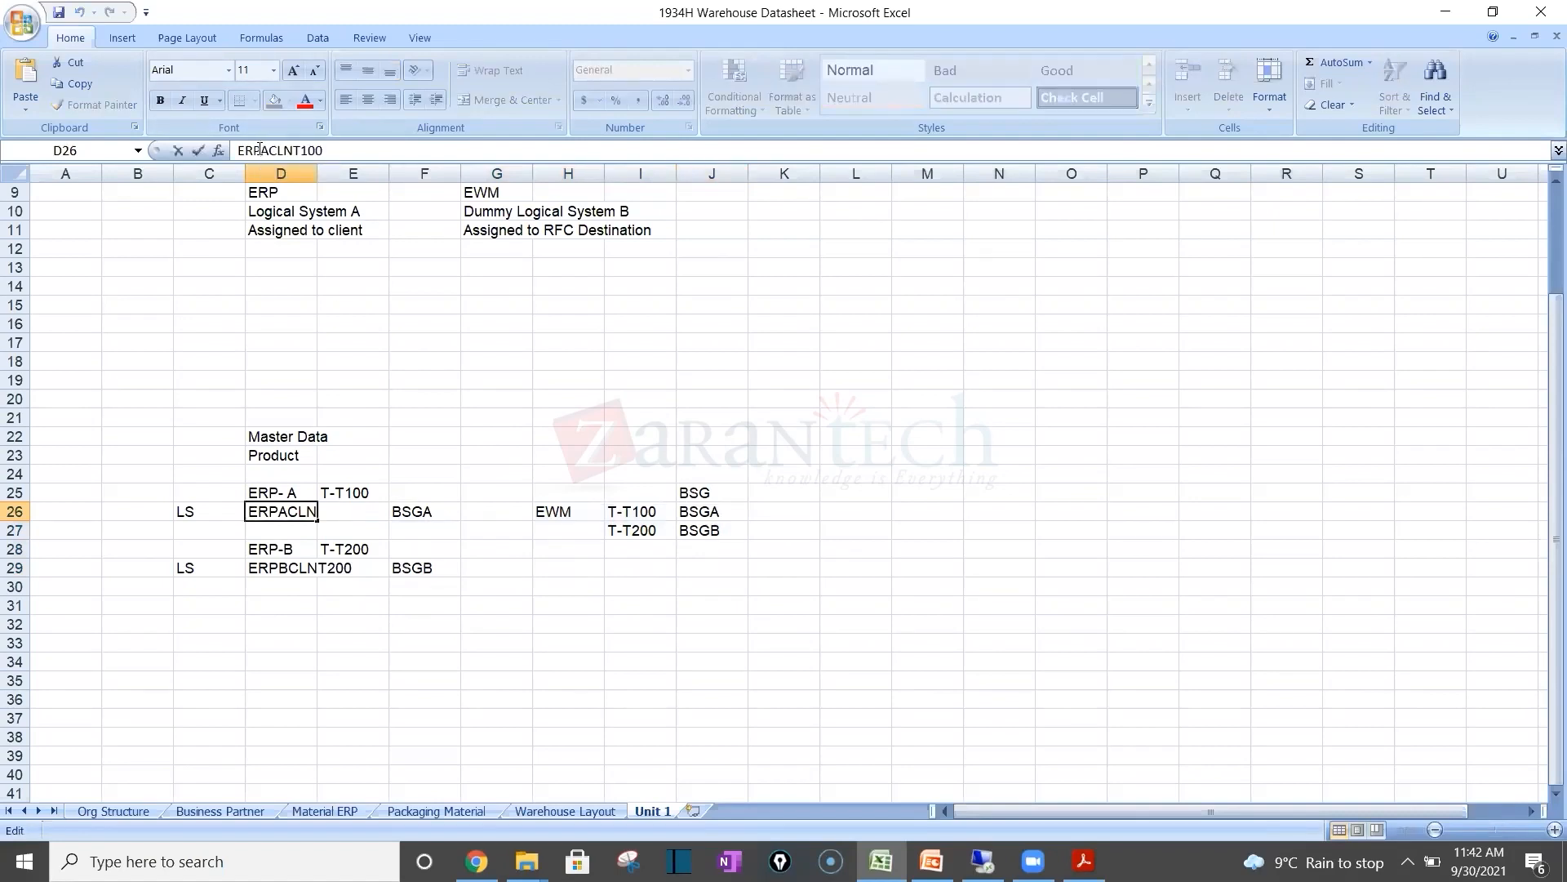
text(123)
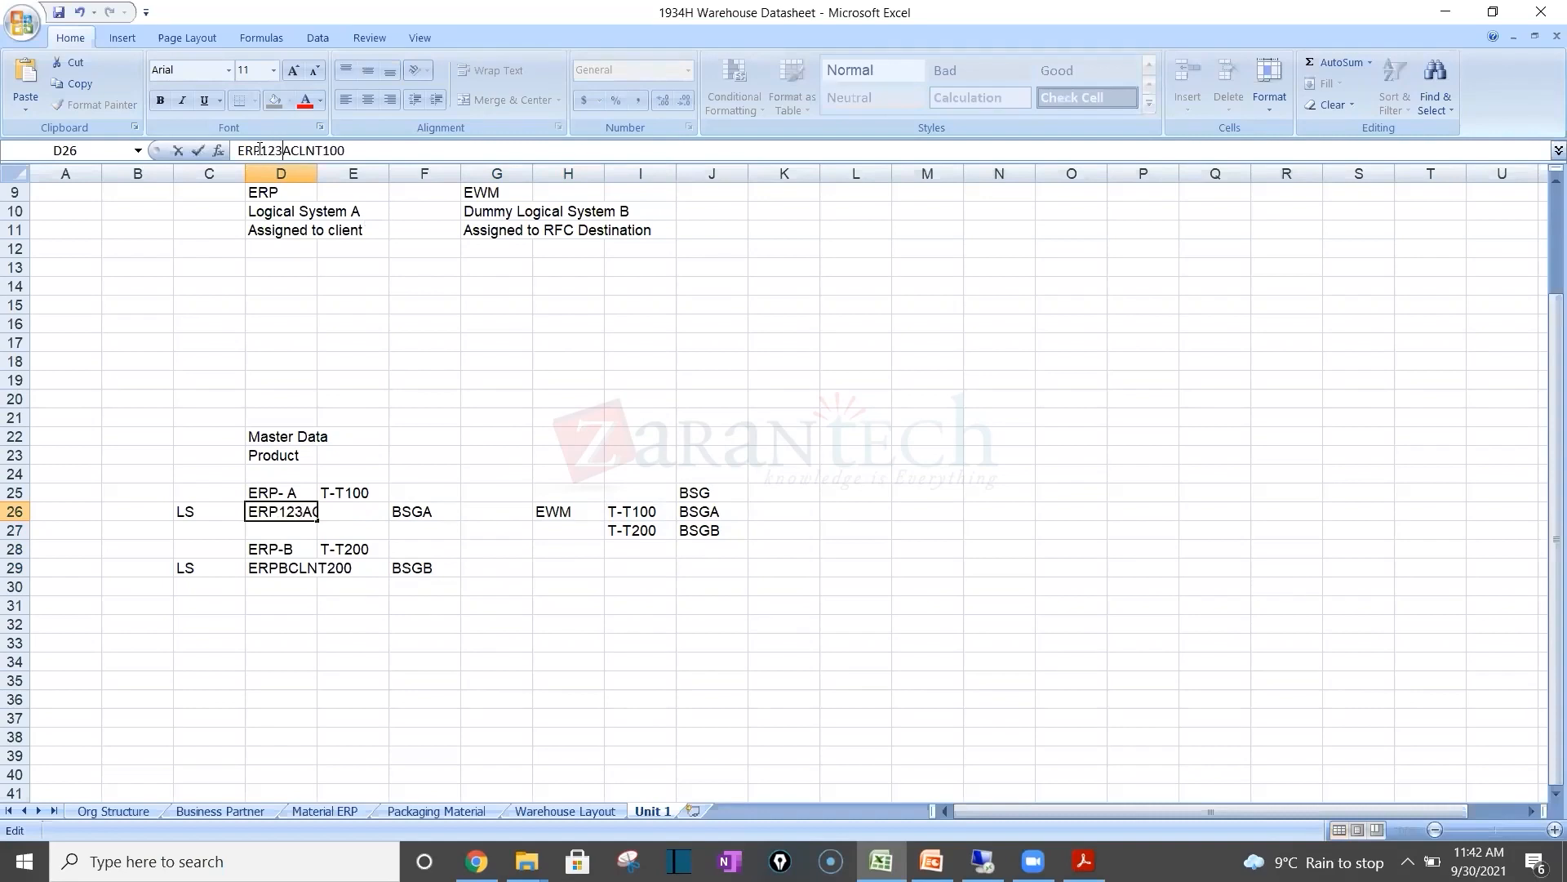
key(Return)
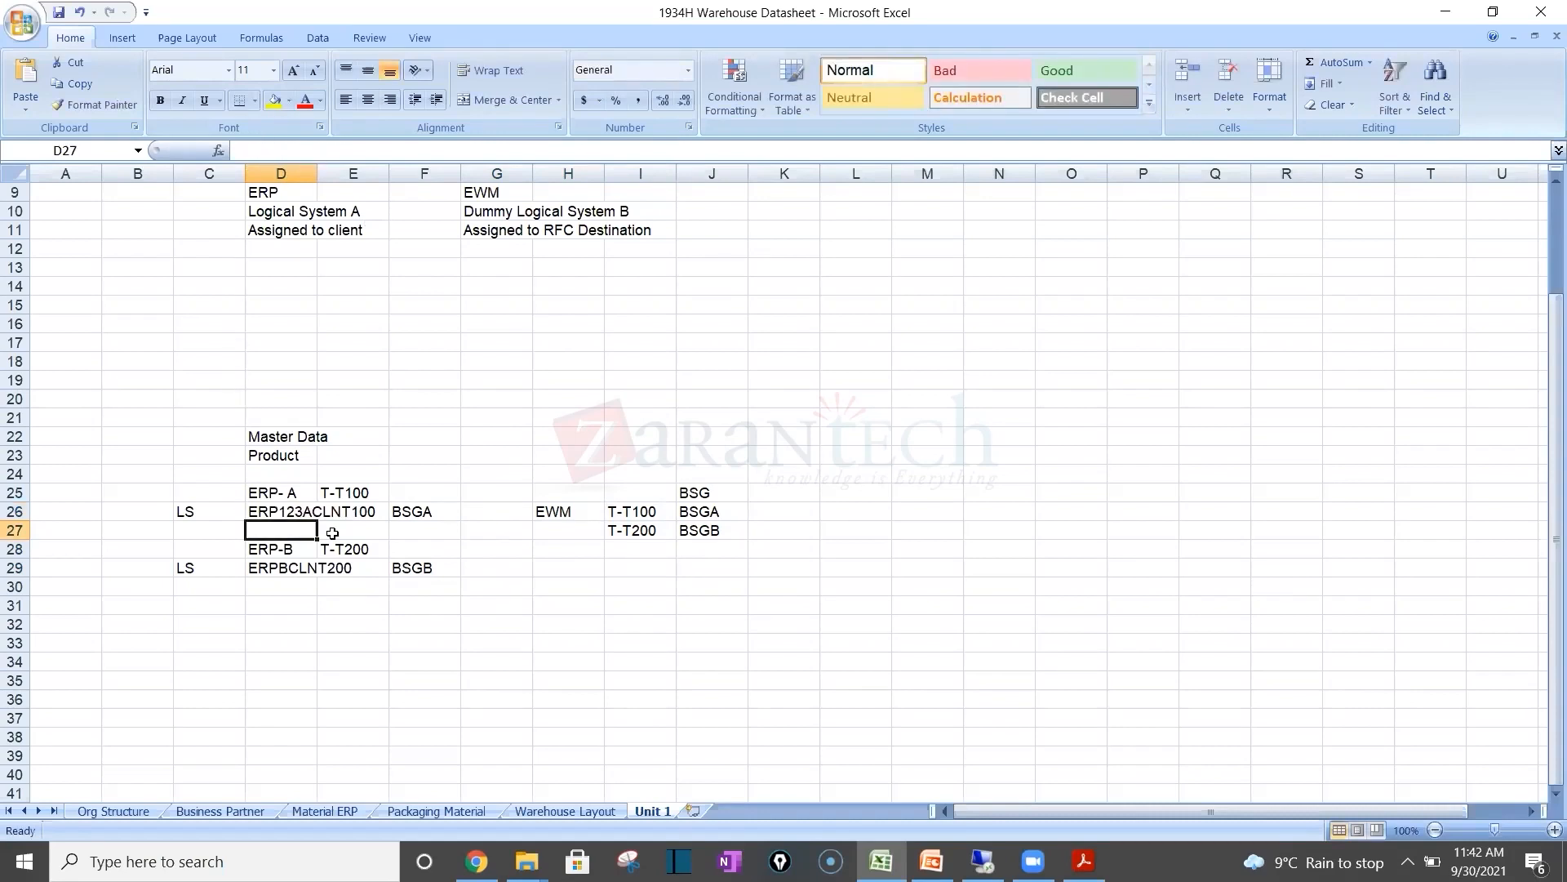
click(281, 511)
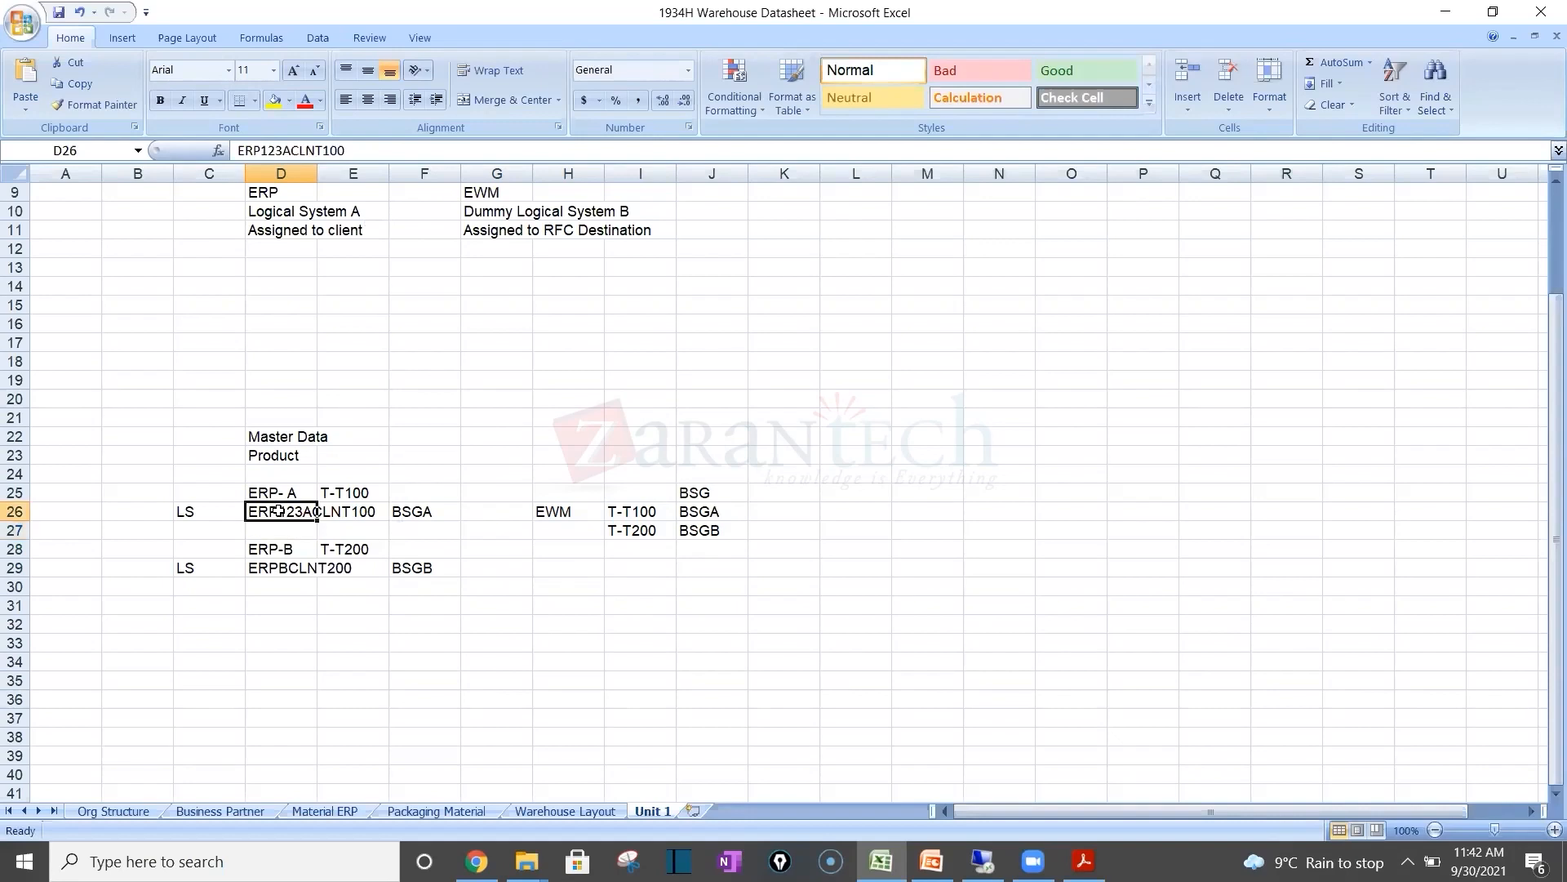
click(429, 512)
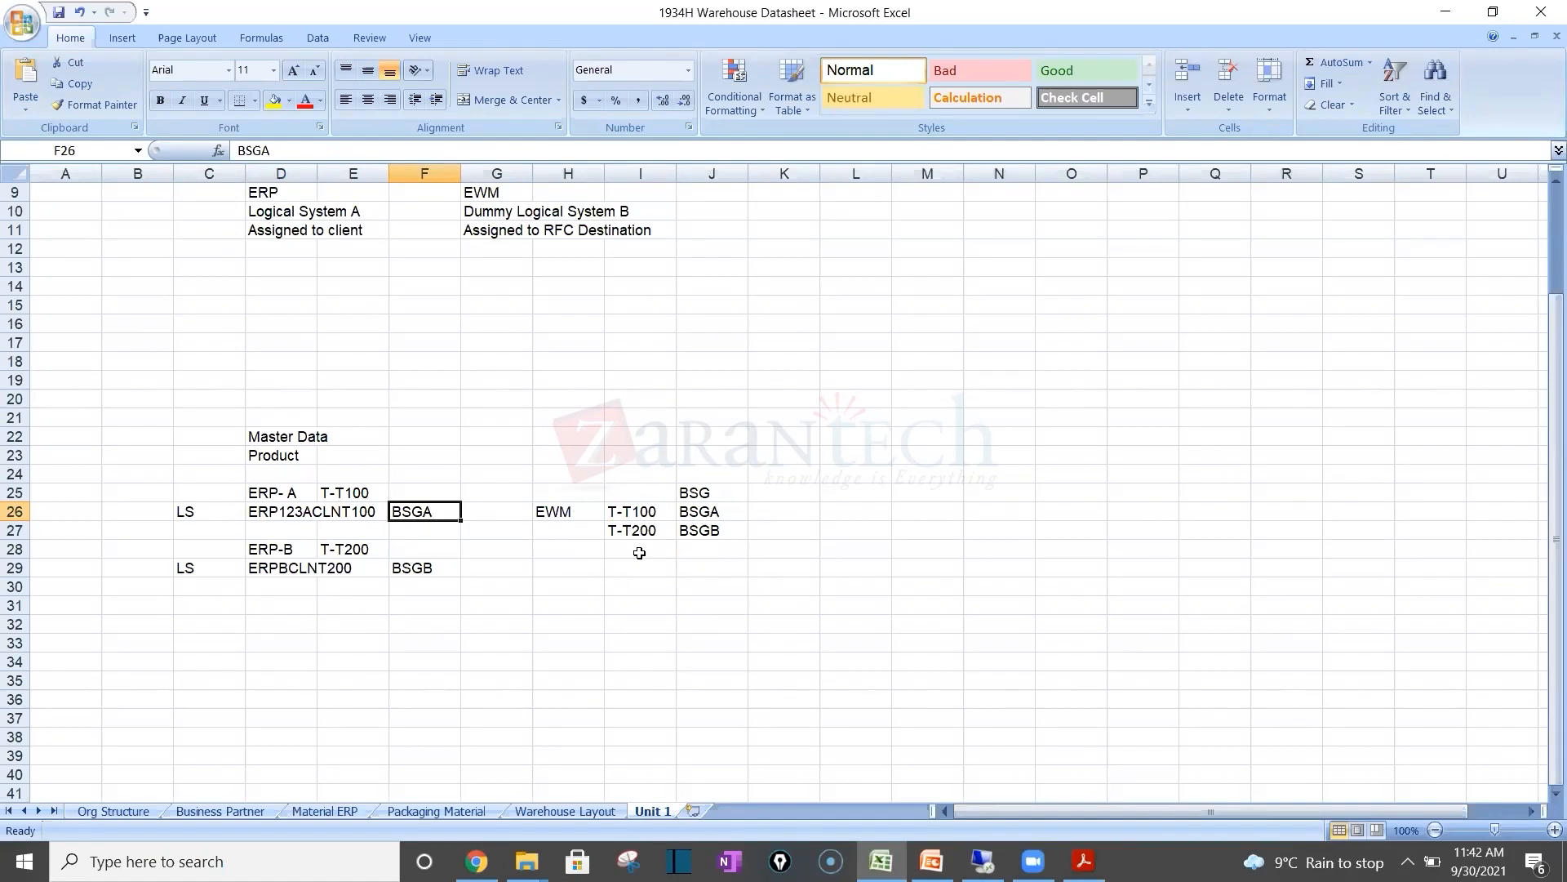
click(296, 513)
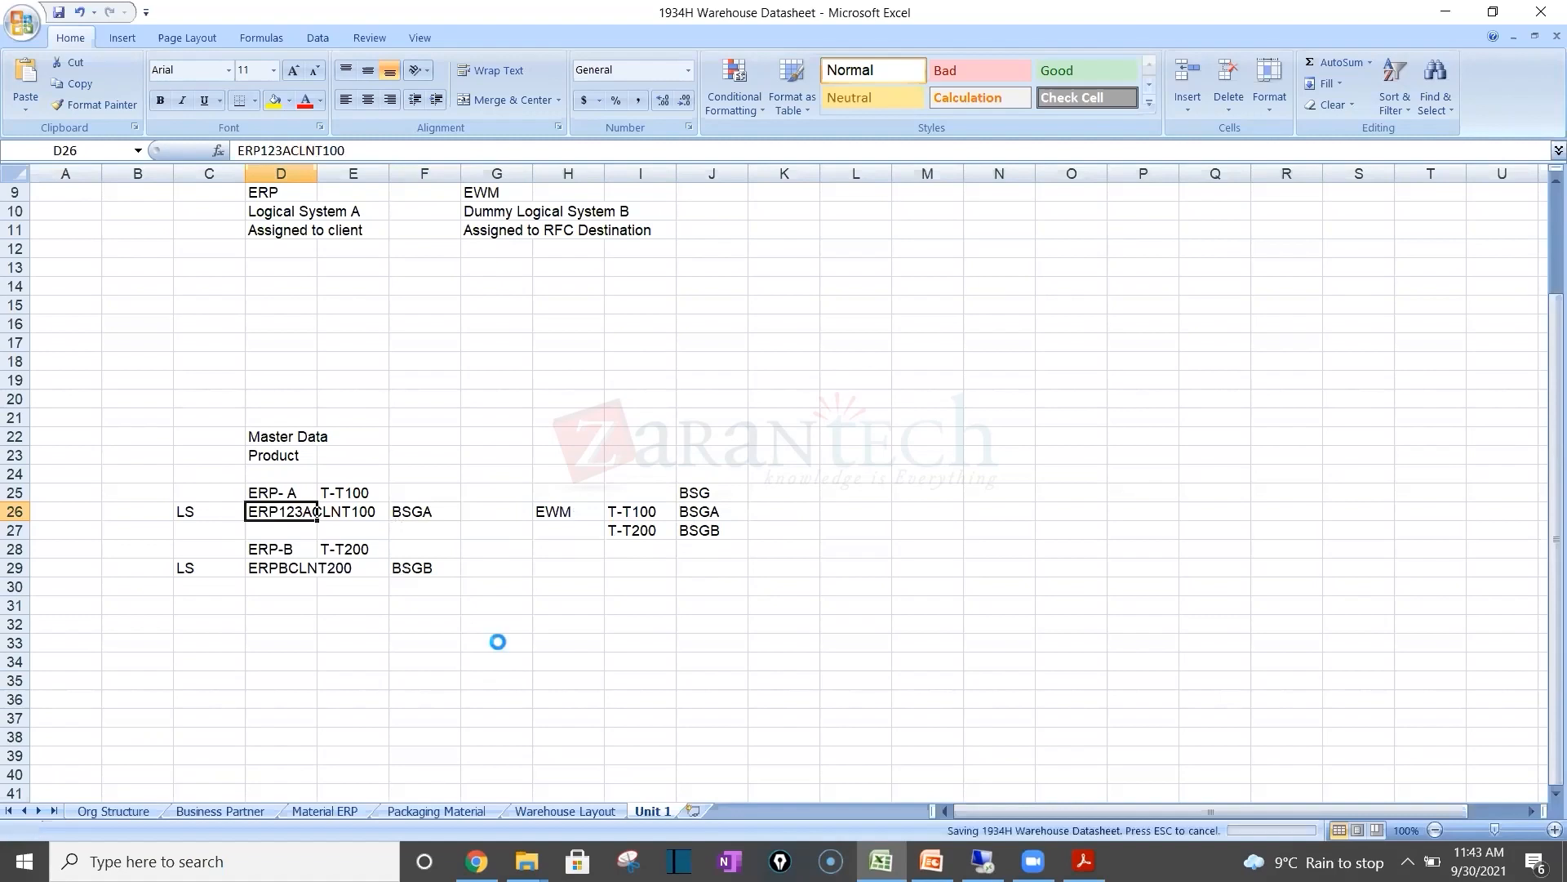
click(502, 677)
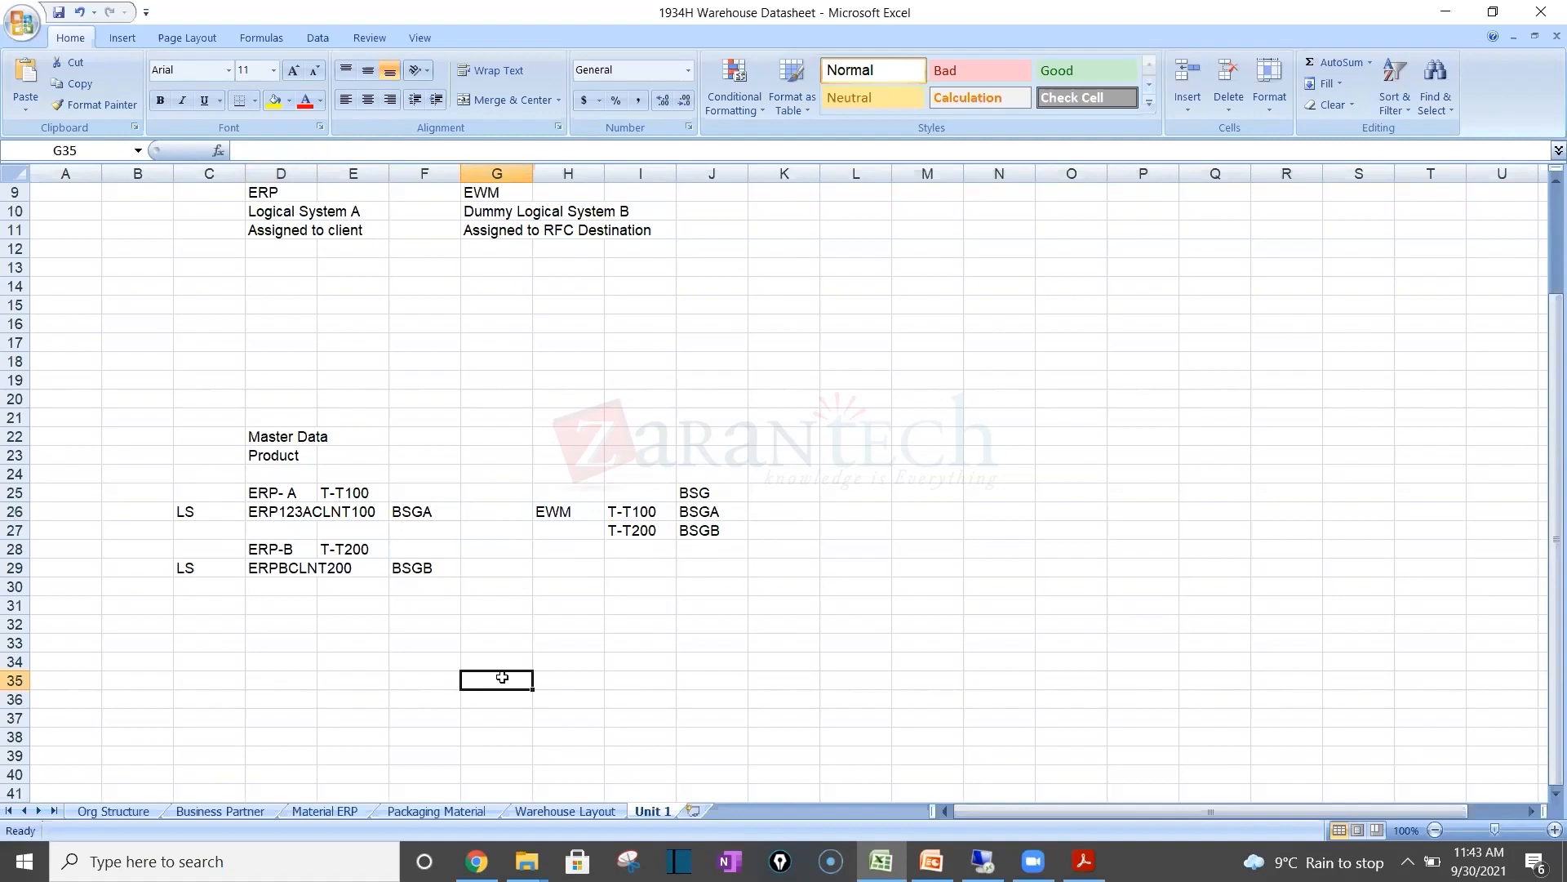
Step: Remove 123 from the logical system name under ERP- A in D26 so it reads ERPACLNT100
click(271, 510)
click(282, 150)
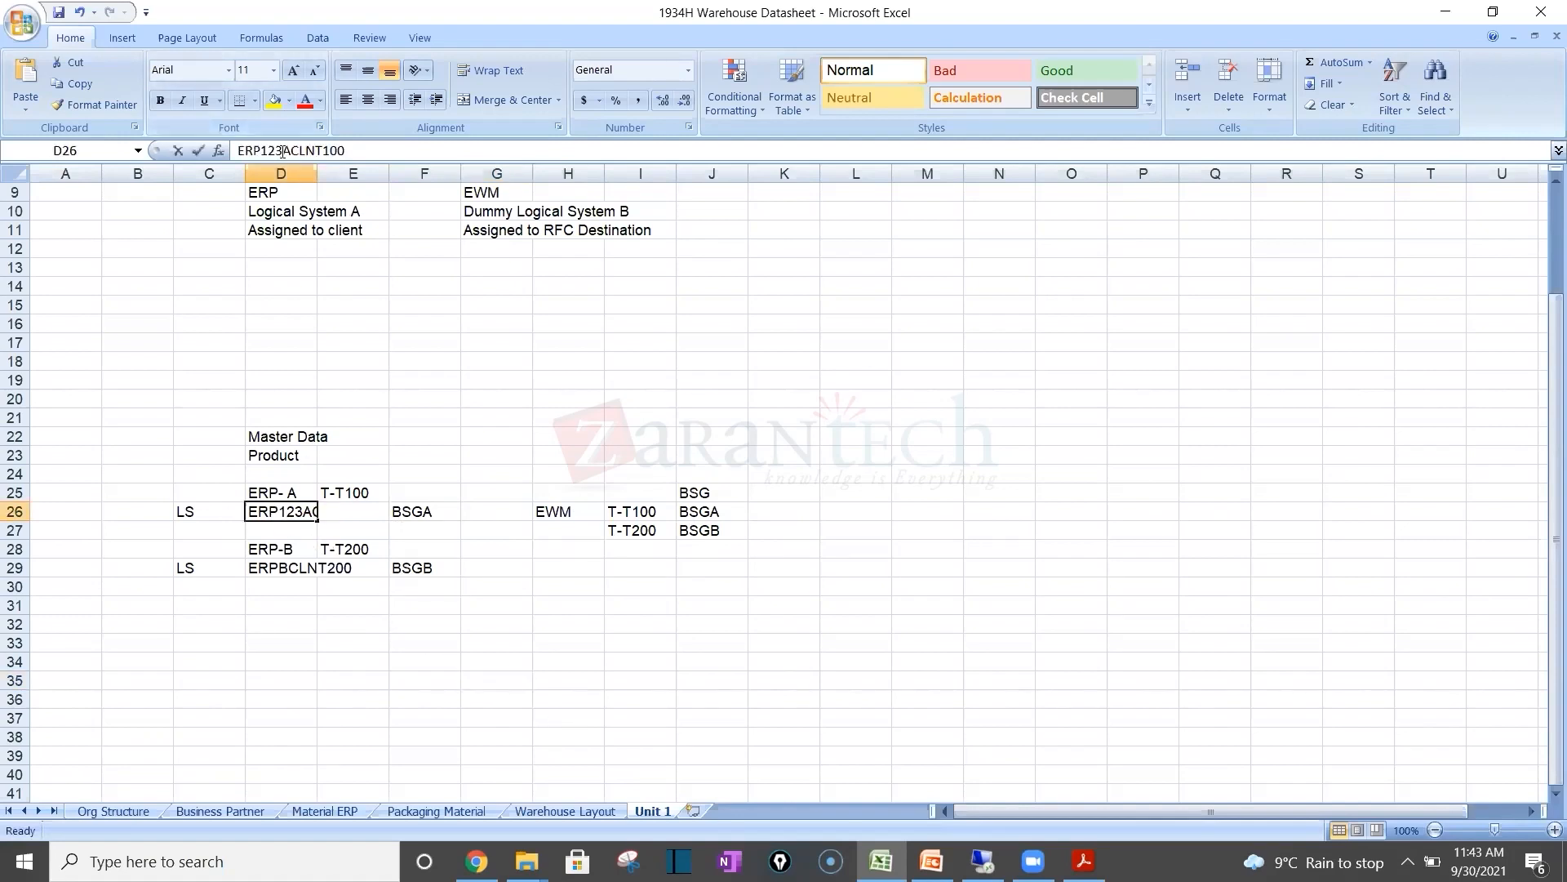
key(BackSpace)
key(BackSpace)
key(BackSpace)
key(Return)
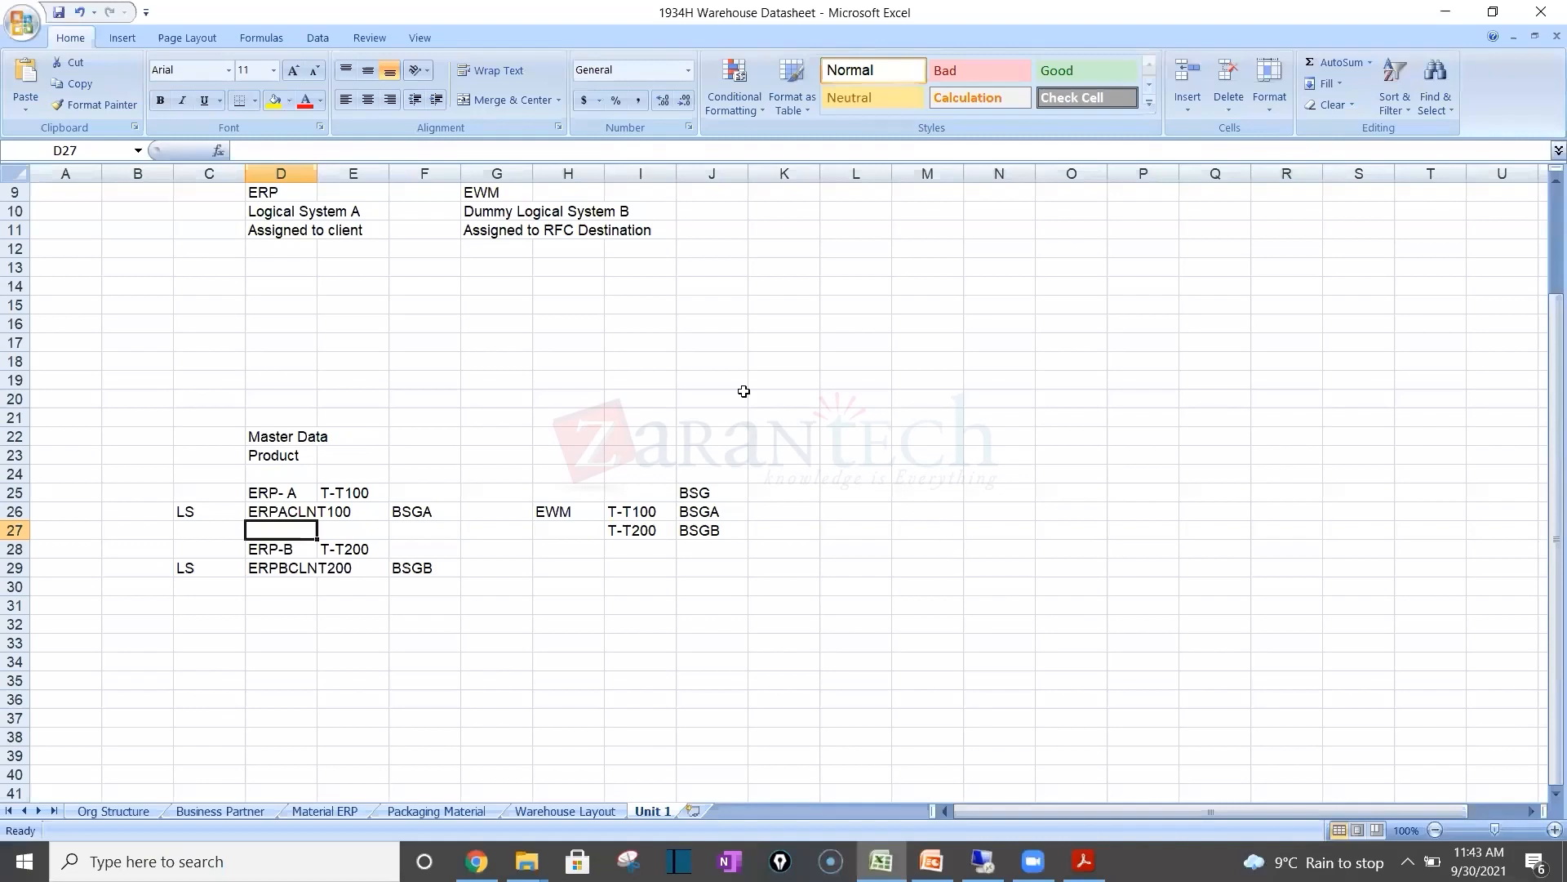
drag(617, 504, 680, 525)
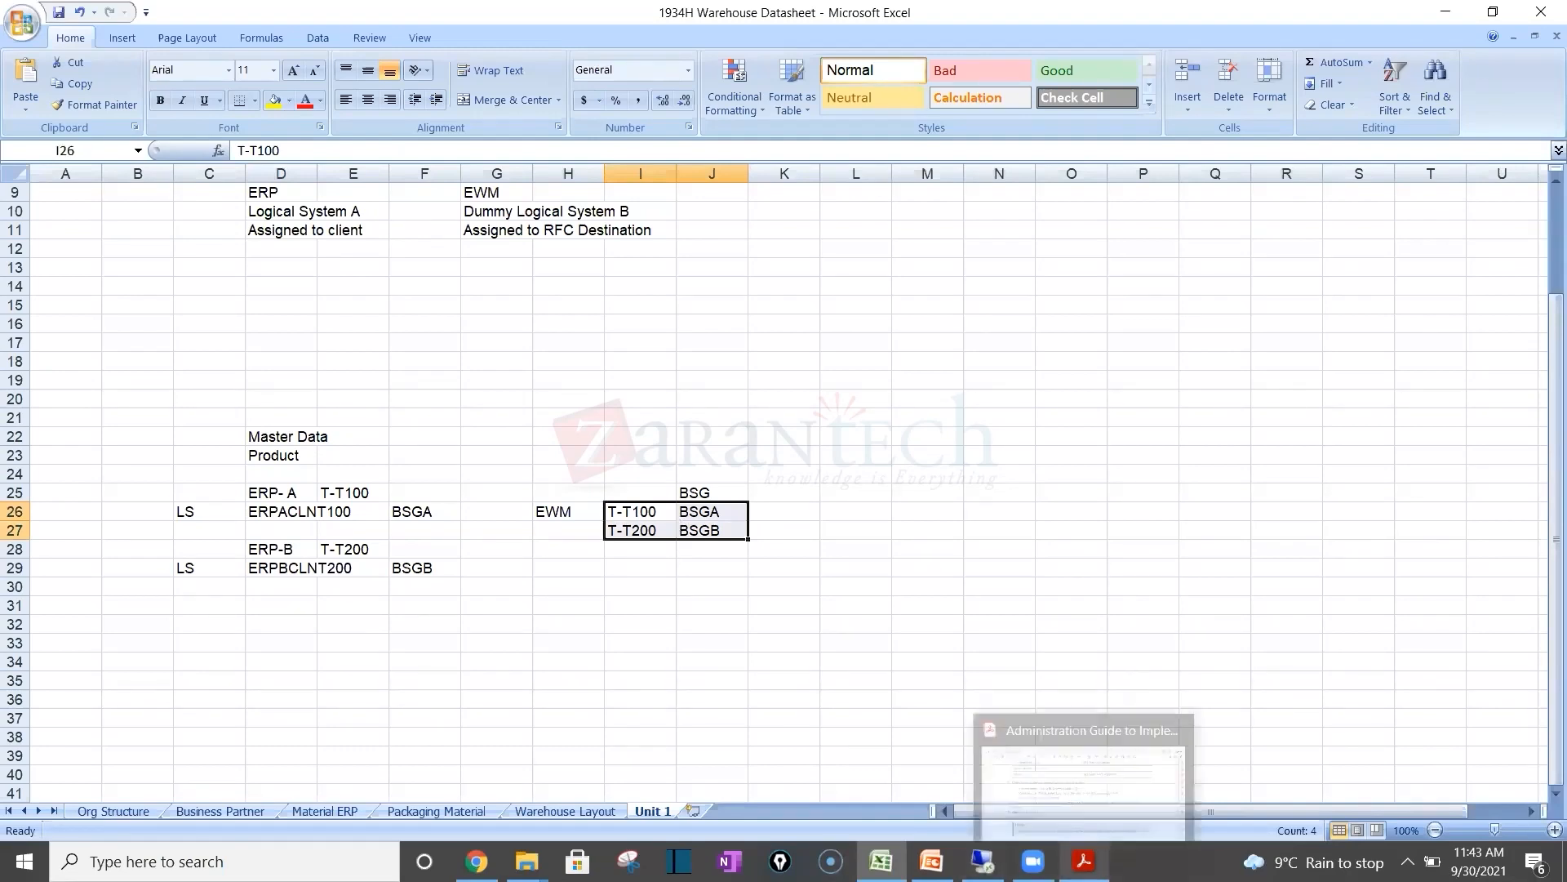
click(590, 668)
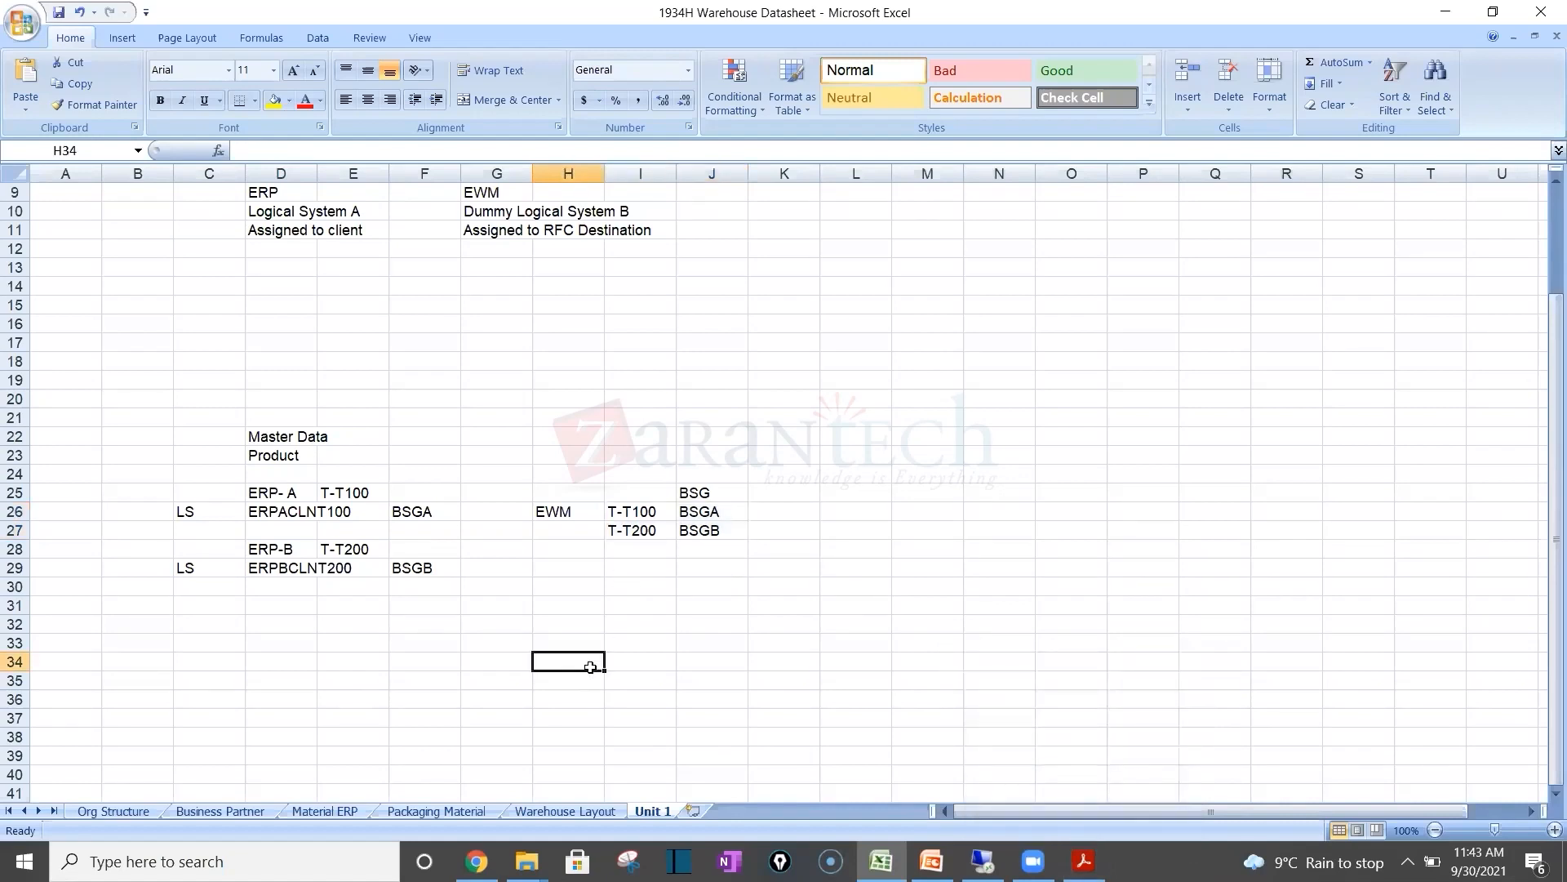
click(284, 512)
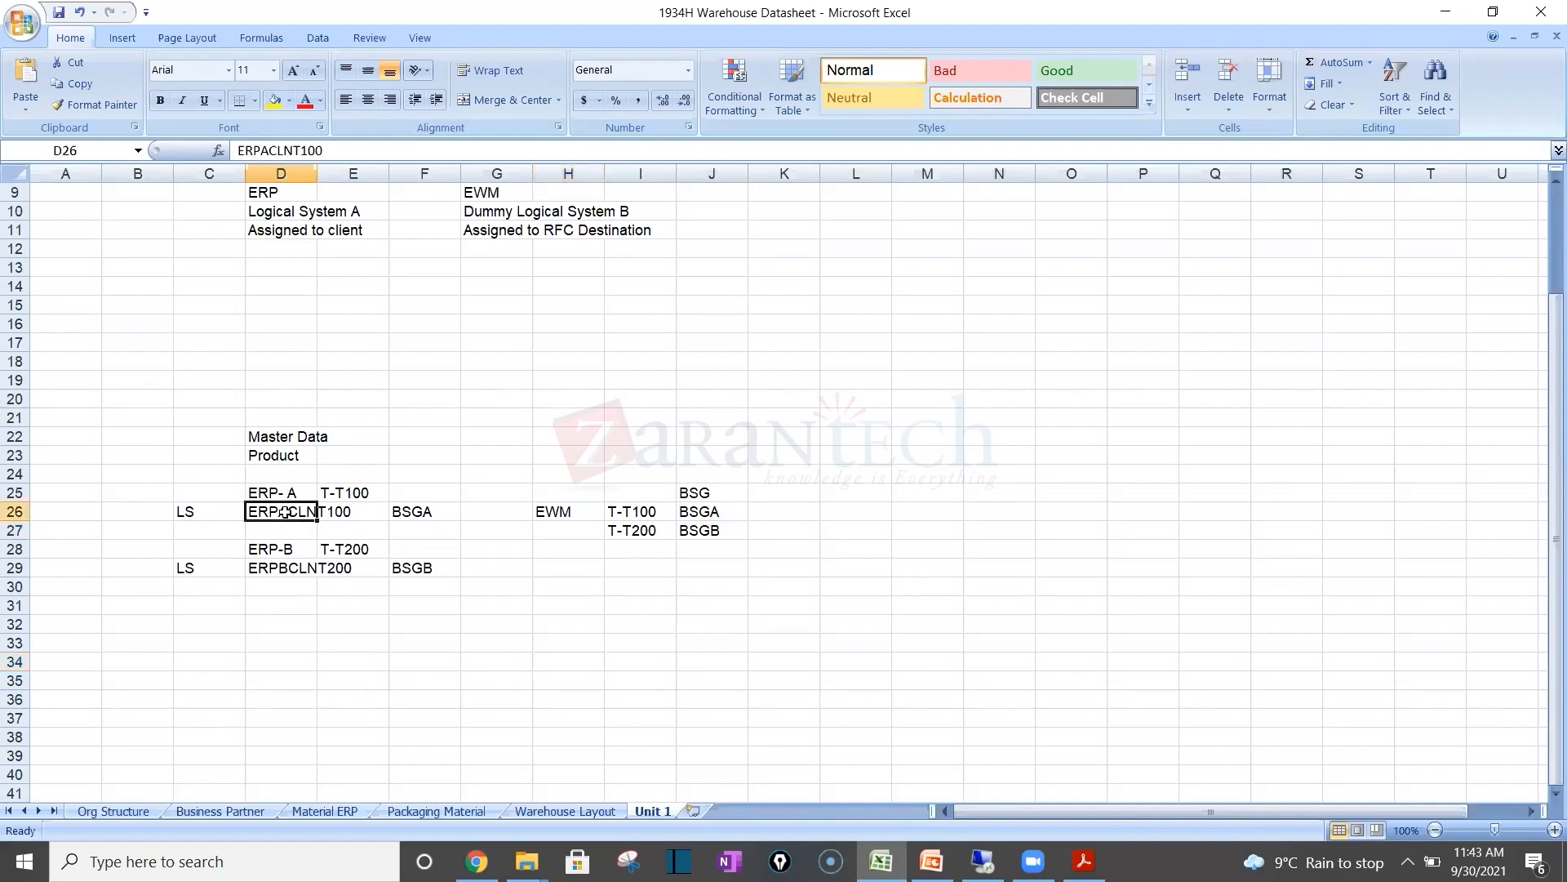
click(293, 572)
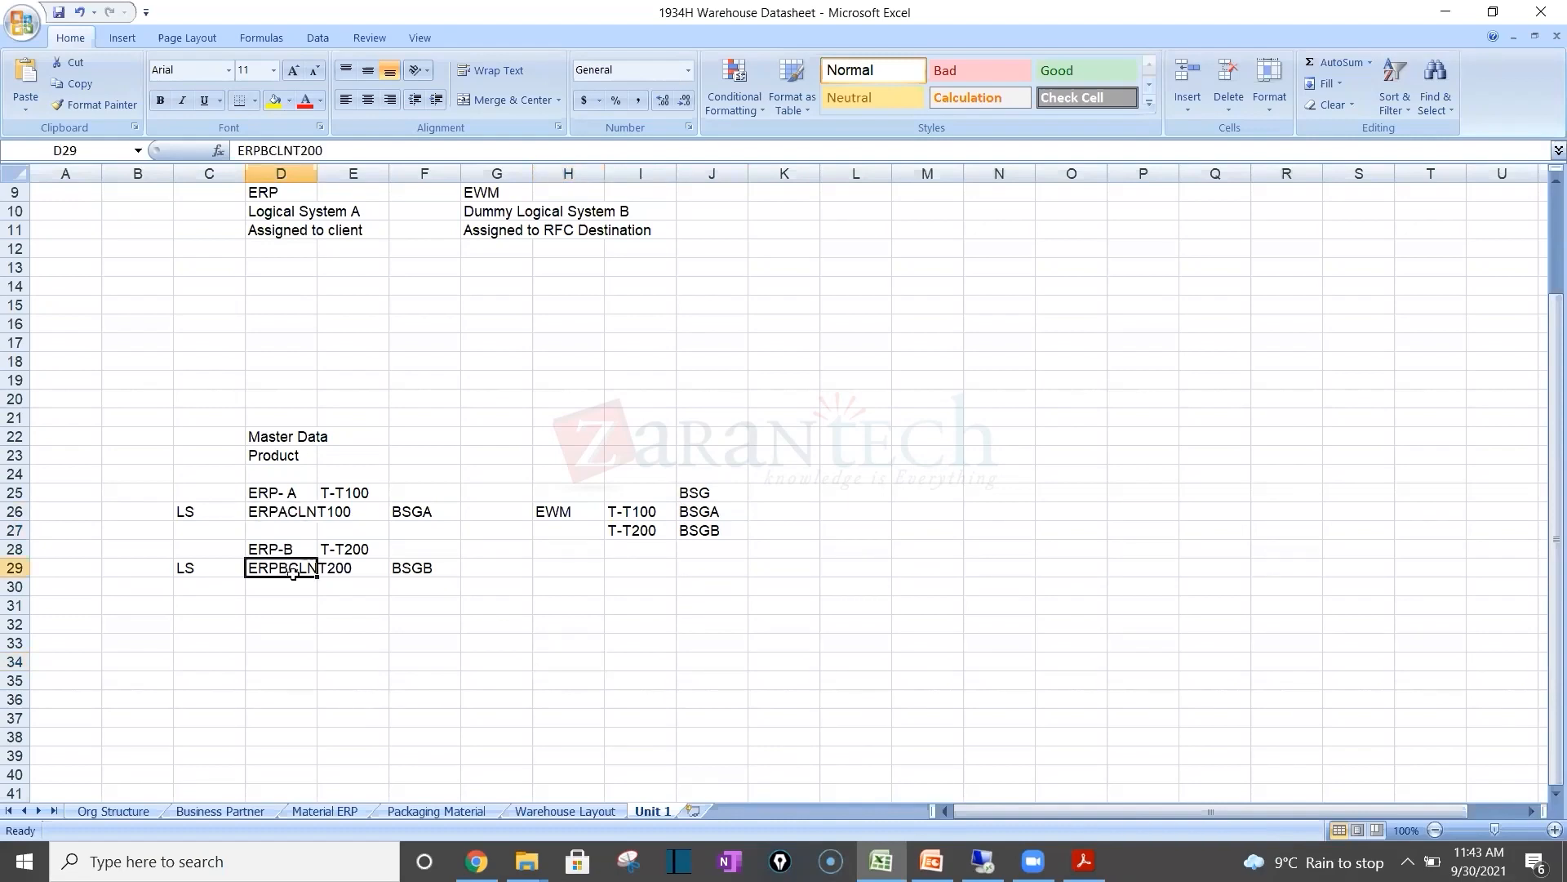
Step: Change the logical system name under ERP- A in D26 to ERPACLNT500
click(281, 512)
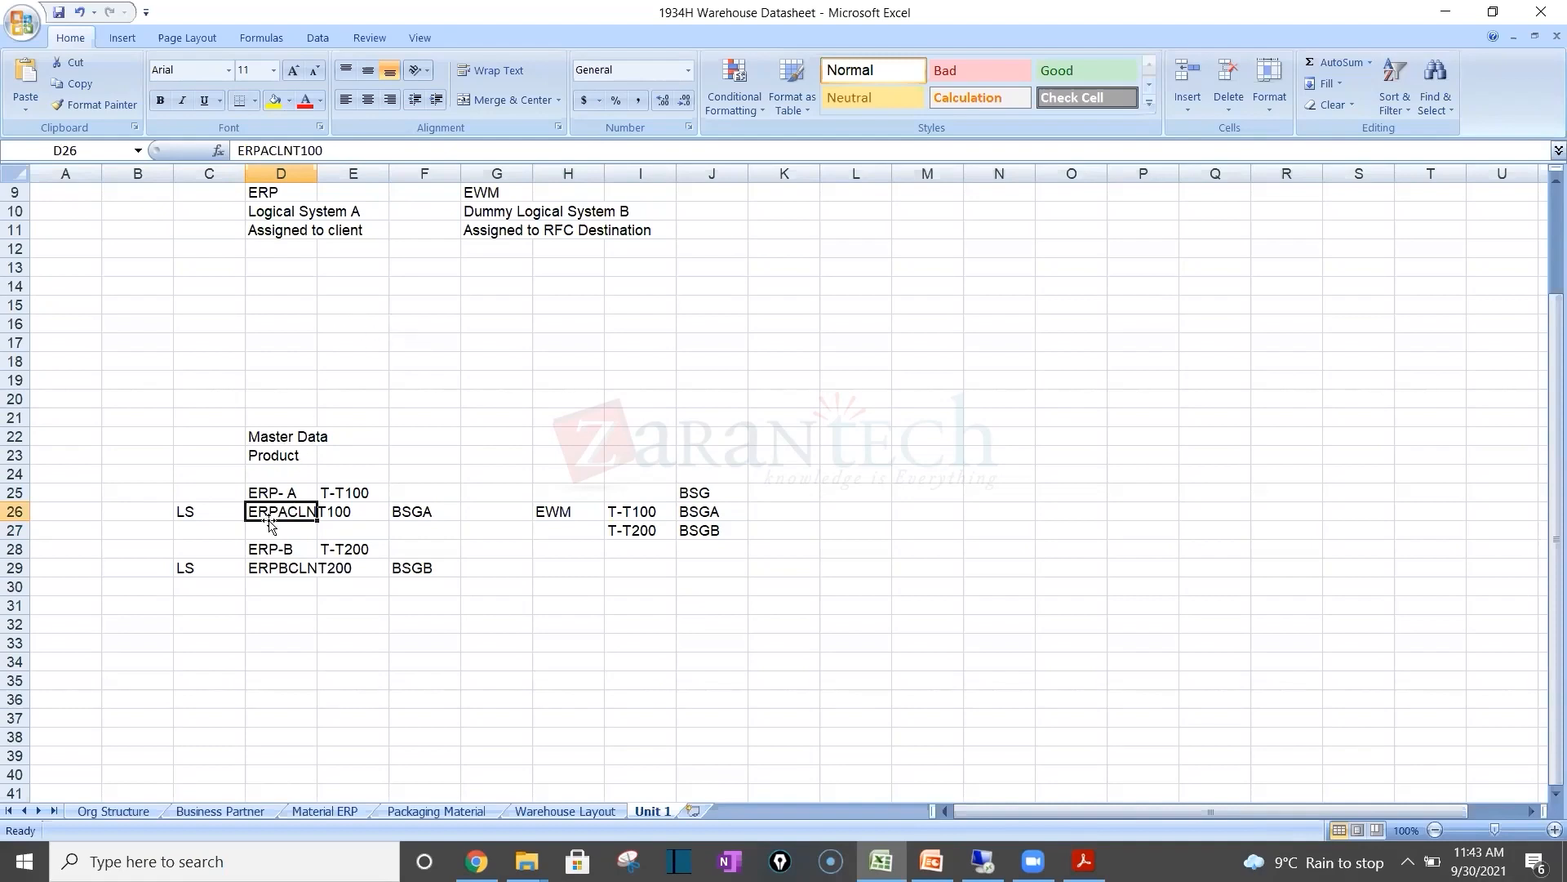
click(333, 152)
key(BackSpace)
key(BackSpace)
key(BackSpace)
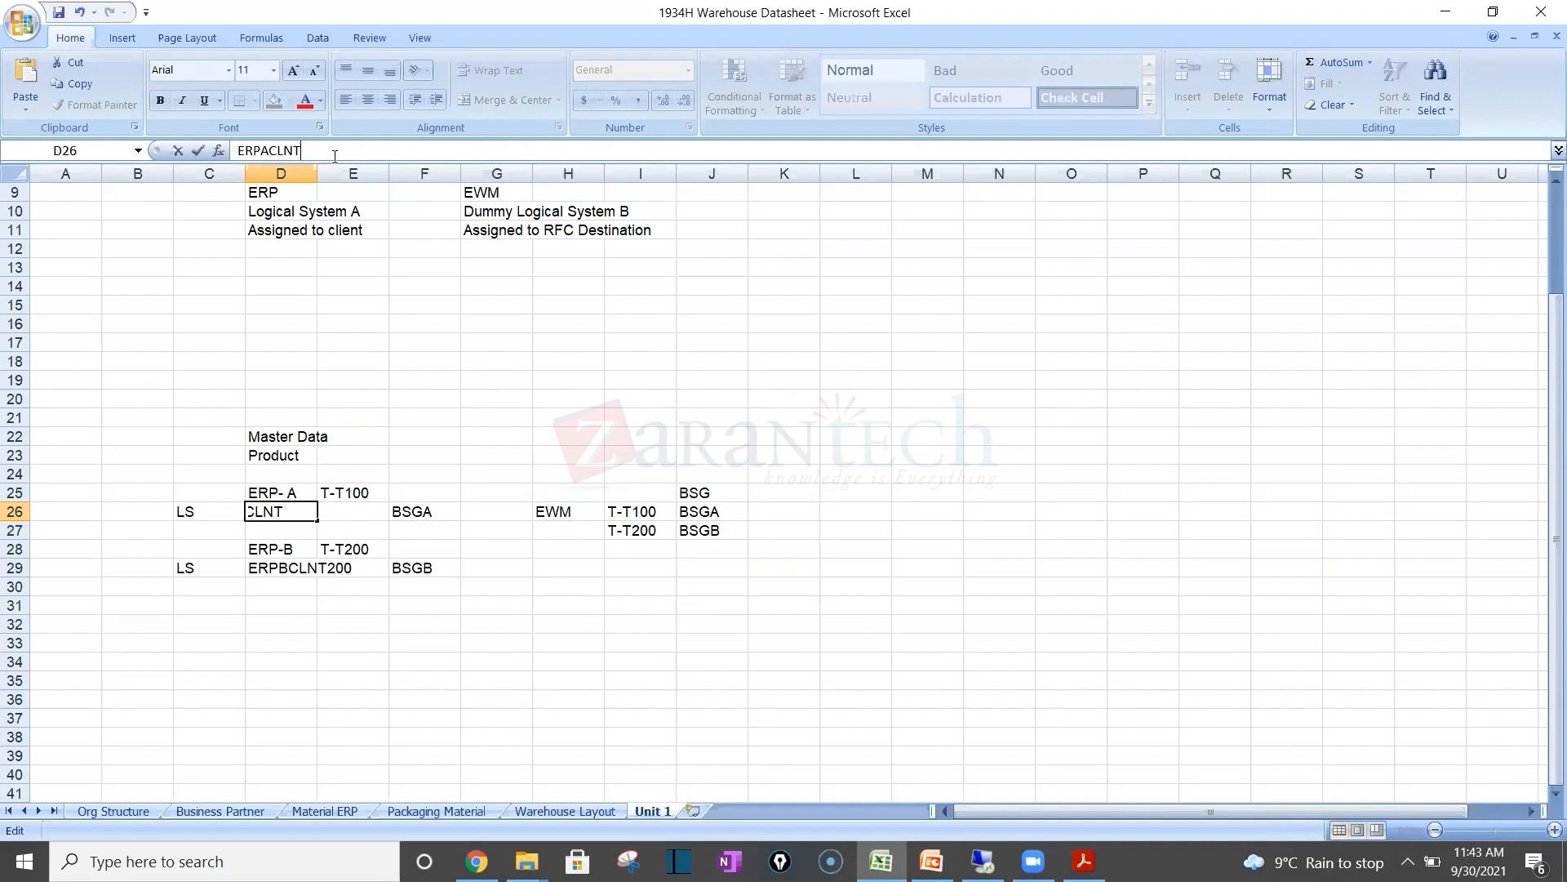
text(500)
key(Return)
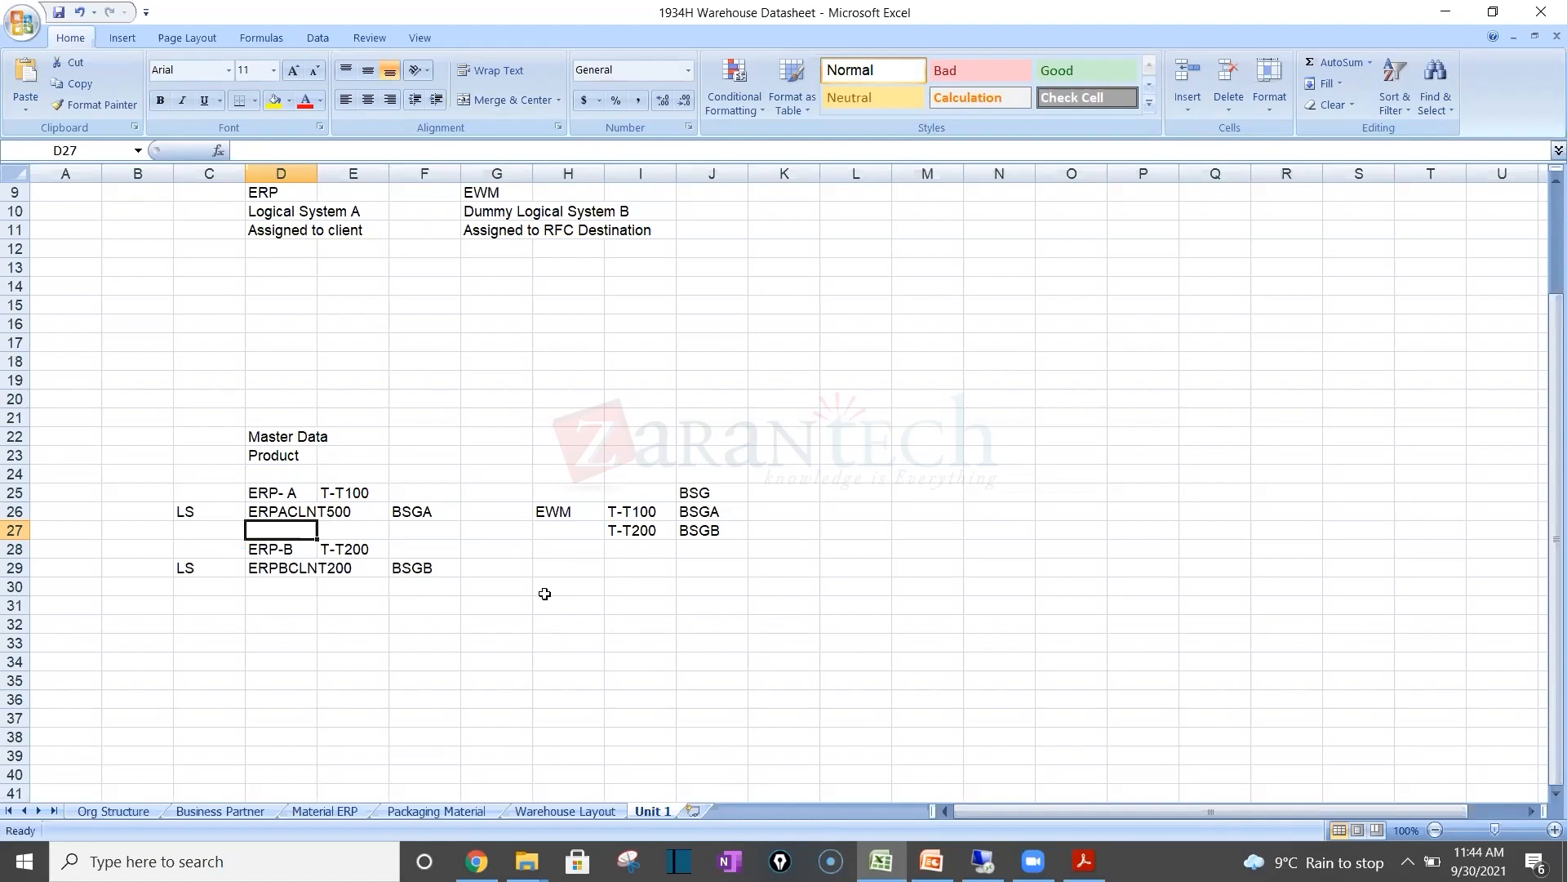
Step: Enter the heading Transaction Data in D32, below the master data example
click(282, 631)
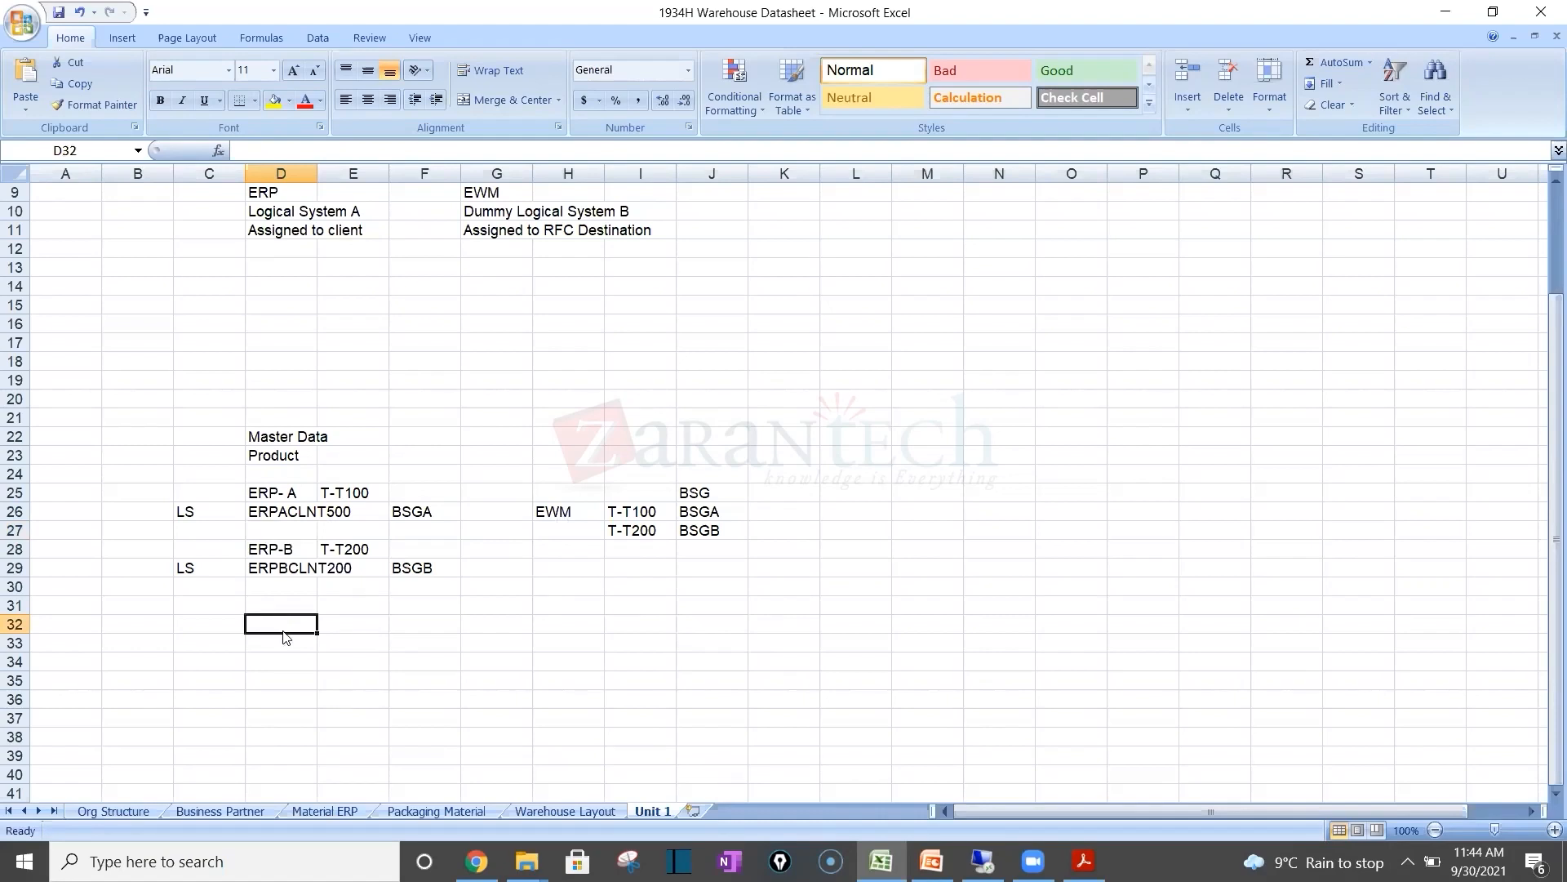
text(P)
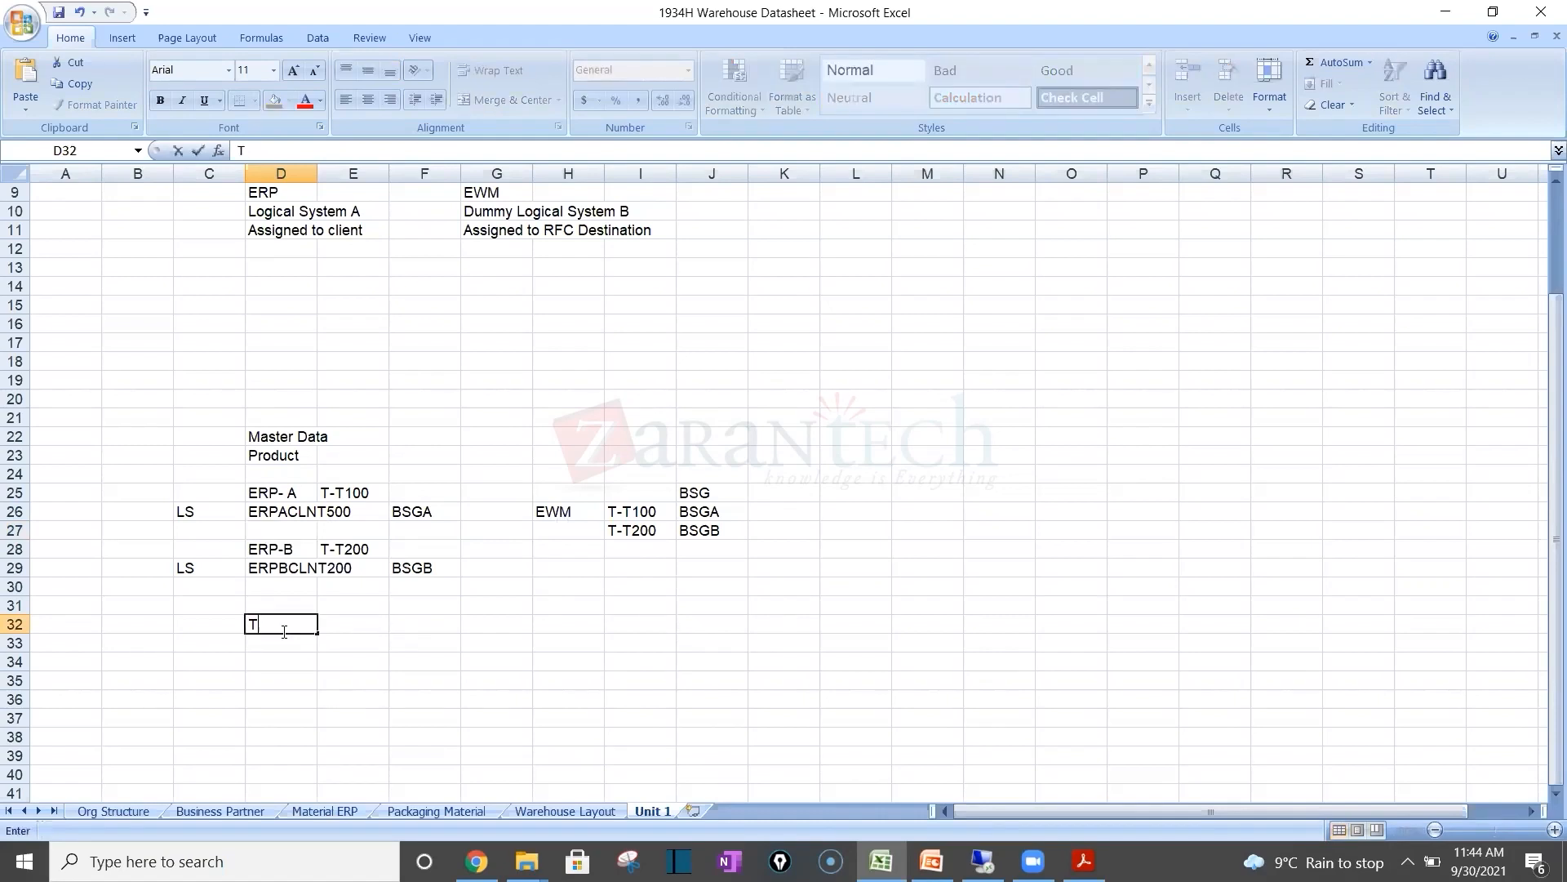
text(ransaction Data)
key(Return)
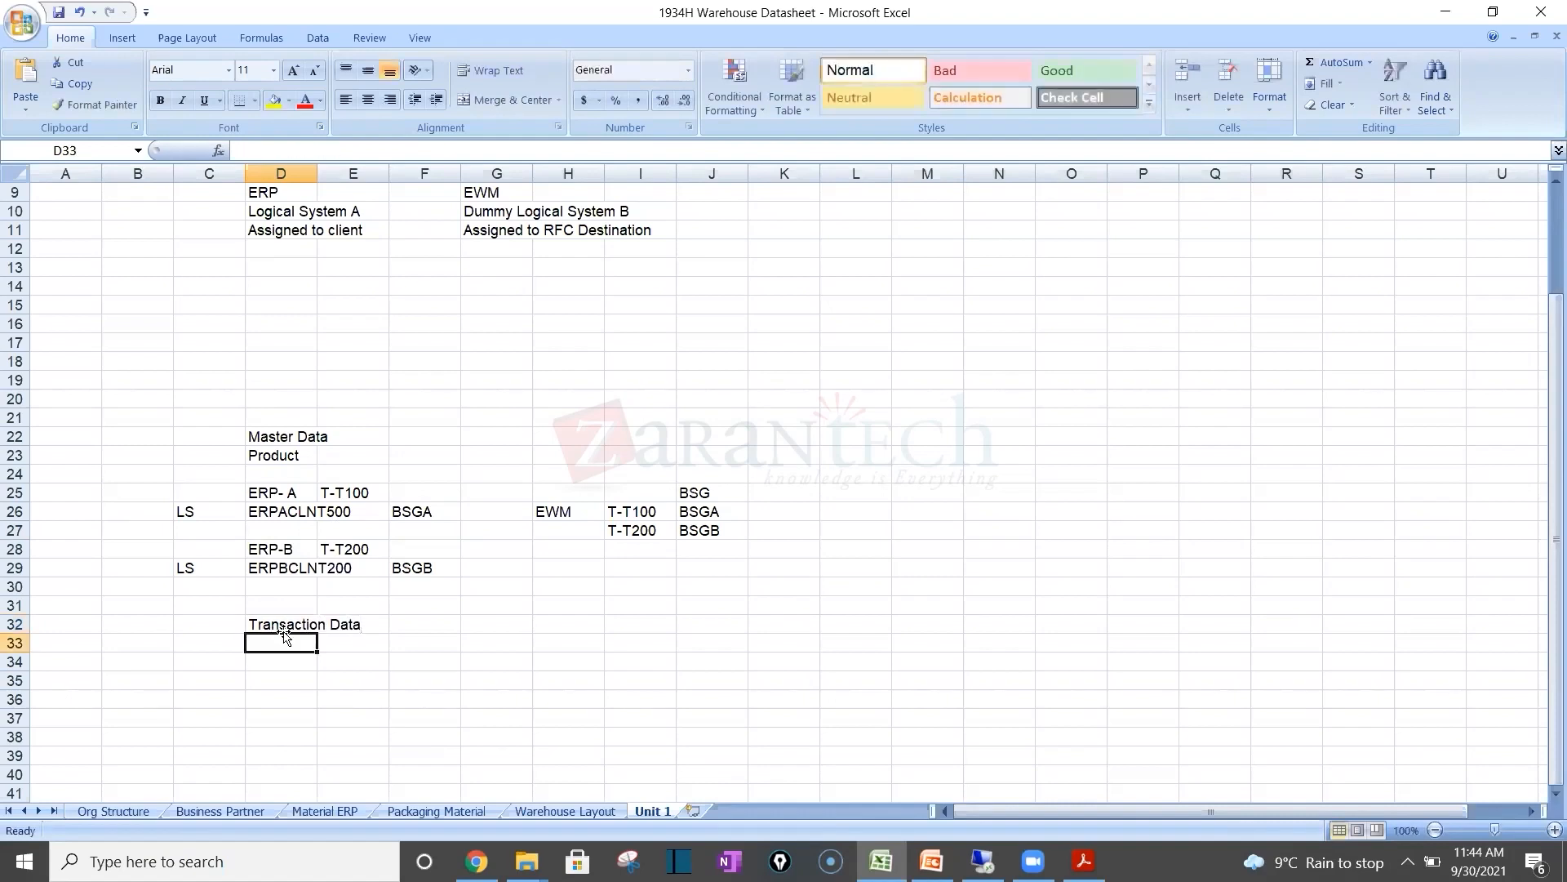
Step: Copy the master data example in C25:J30 to the area starting at C34, below the Transaction Data heading
drag(200, 490, 710, 595)
key(ctrl+c)
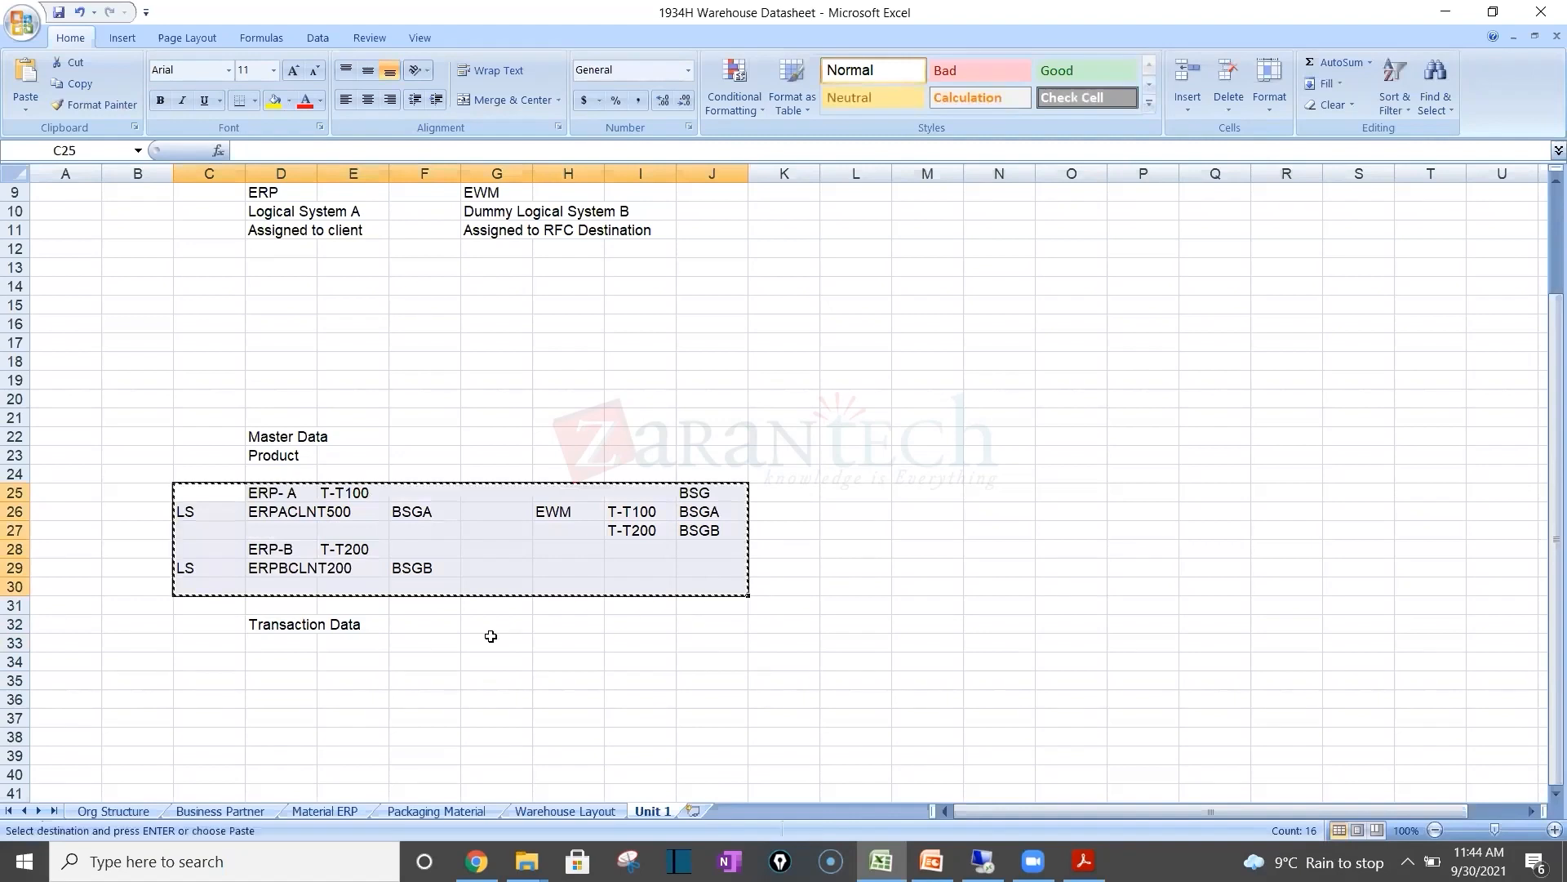
click(210, 658)
key(ctrl+v)
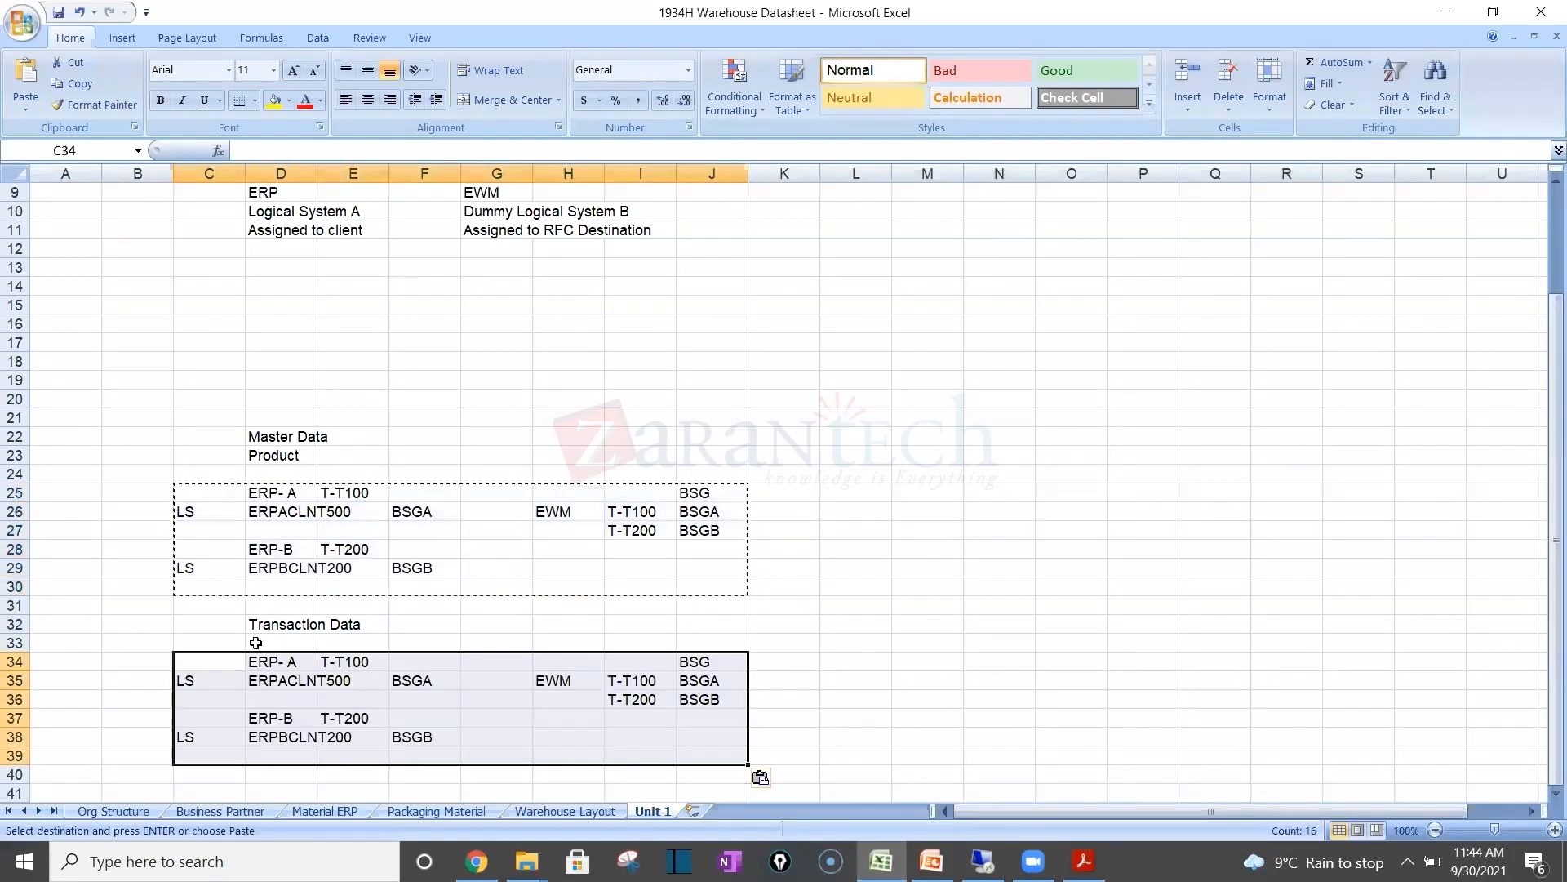
Step: Enter the subheading Deliveries in D33 and replace the ERP- A product in E34 with delivery number 180000001
click(256, 643)
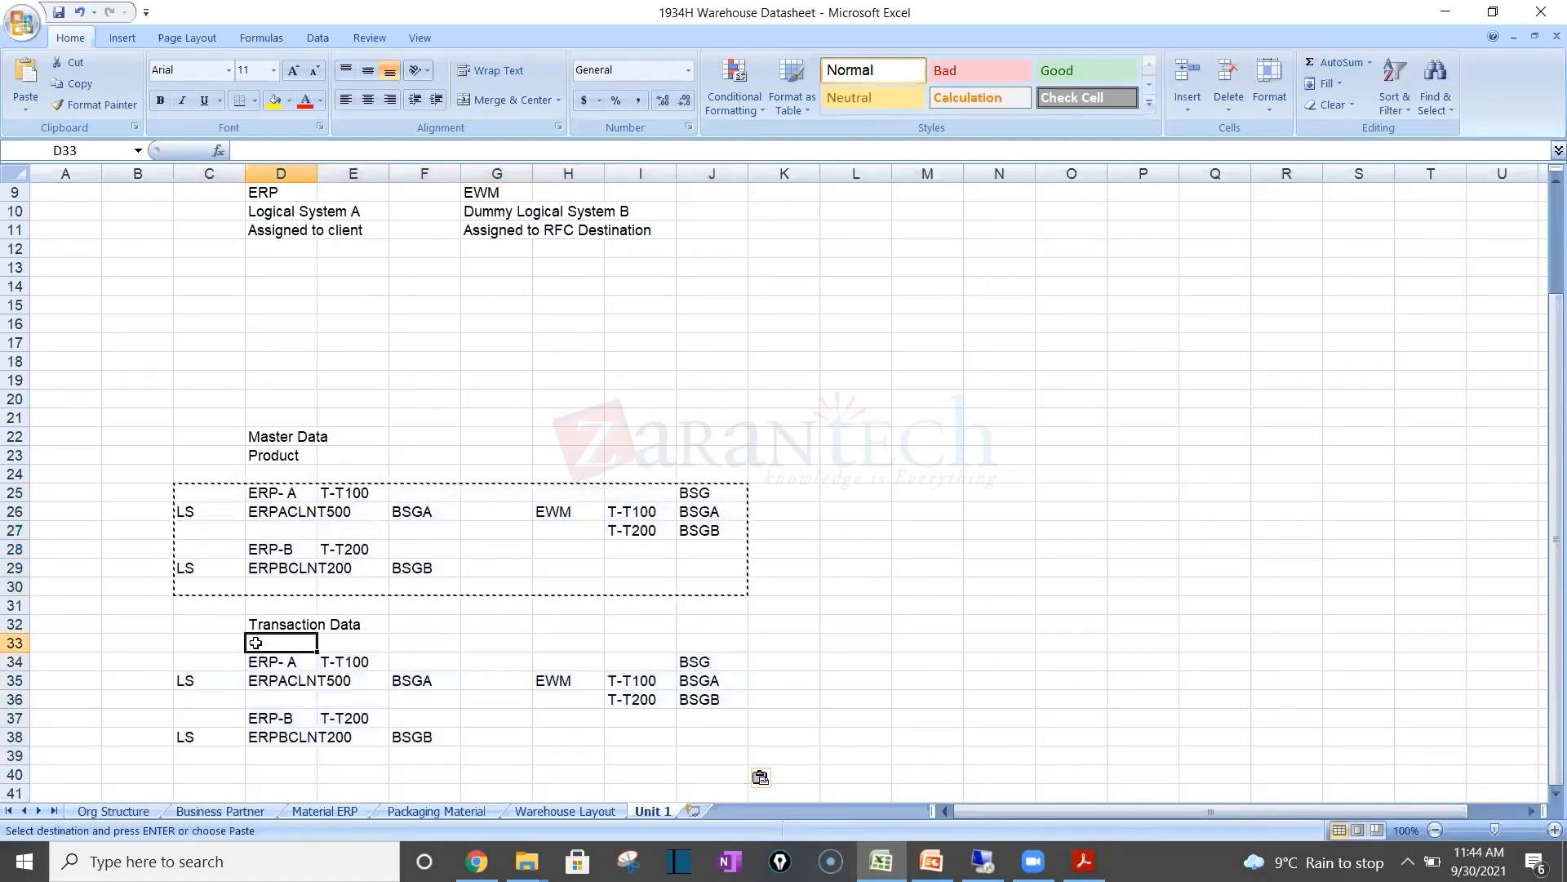
text(Deliveries)
key(Return)
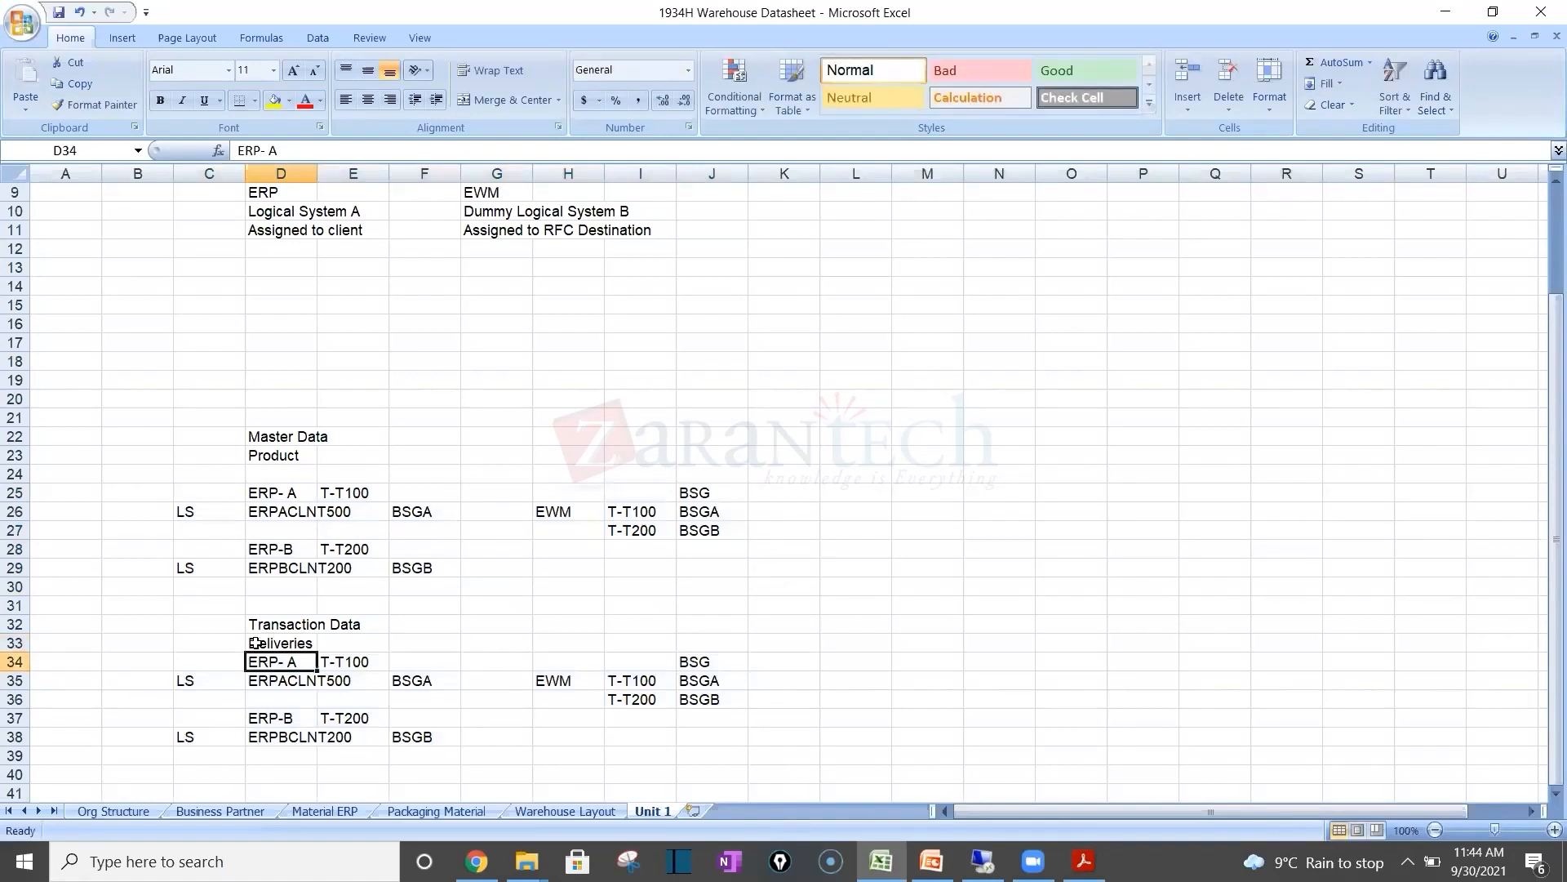
key(Tab)
text(180000001)
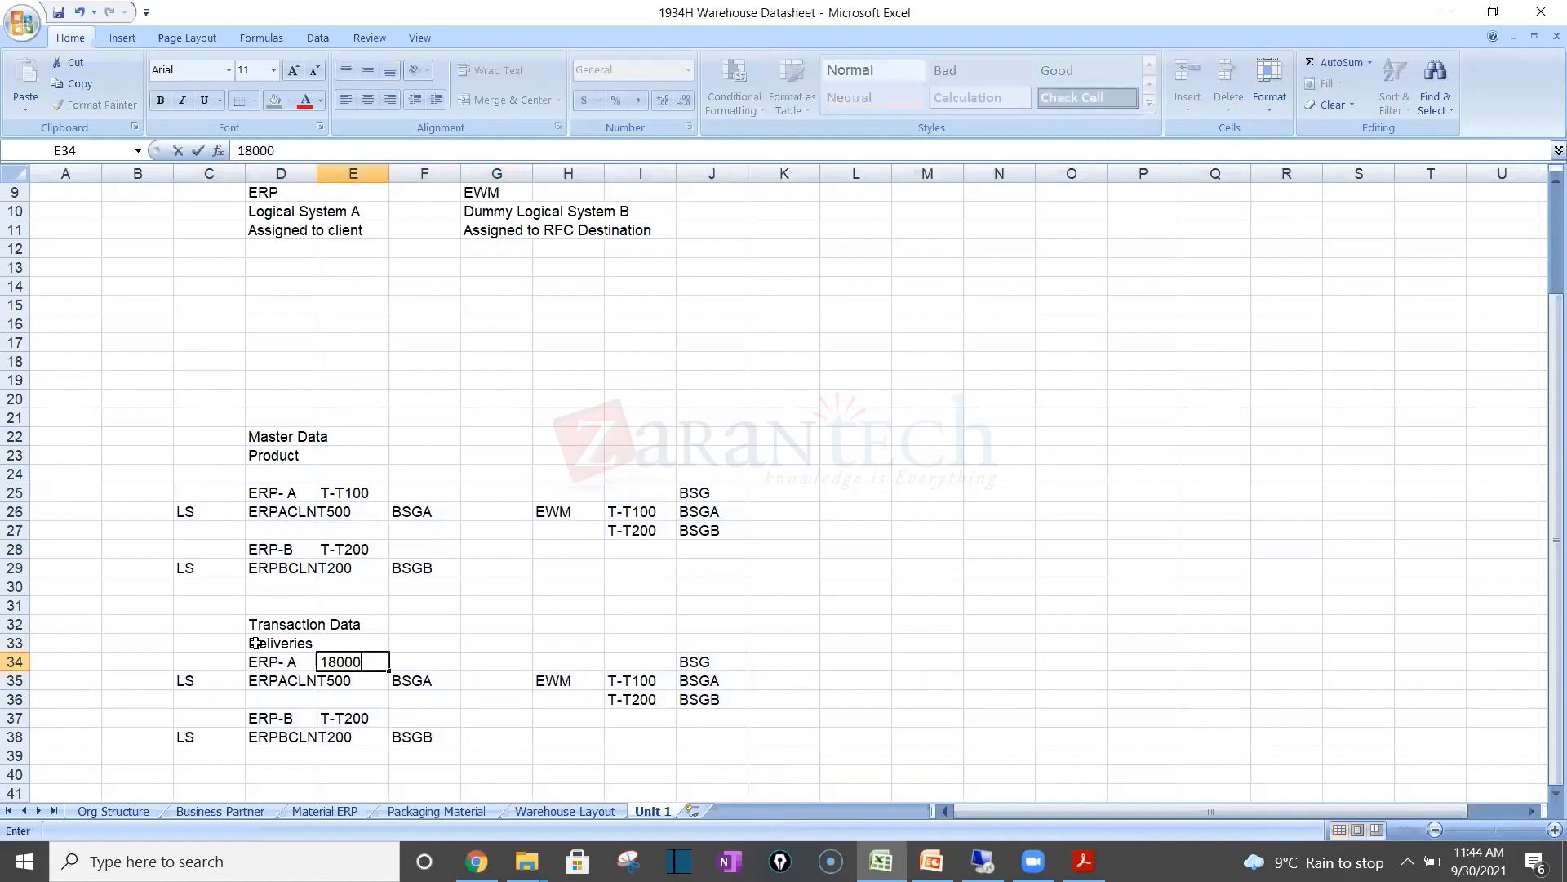
key(Return)
key(Down)
key(Down)
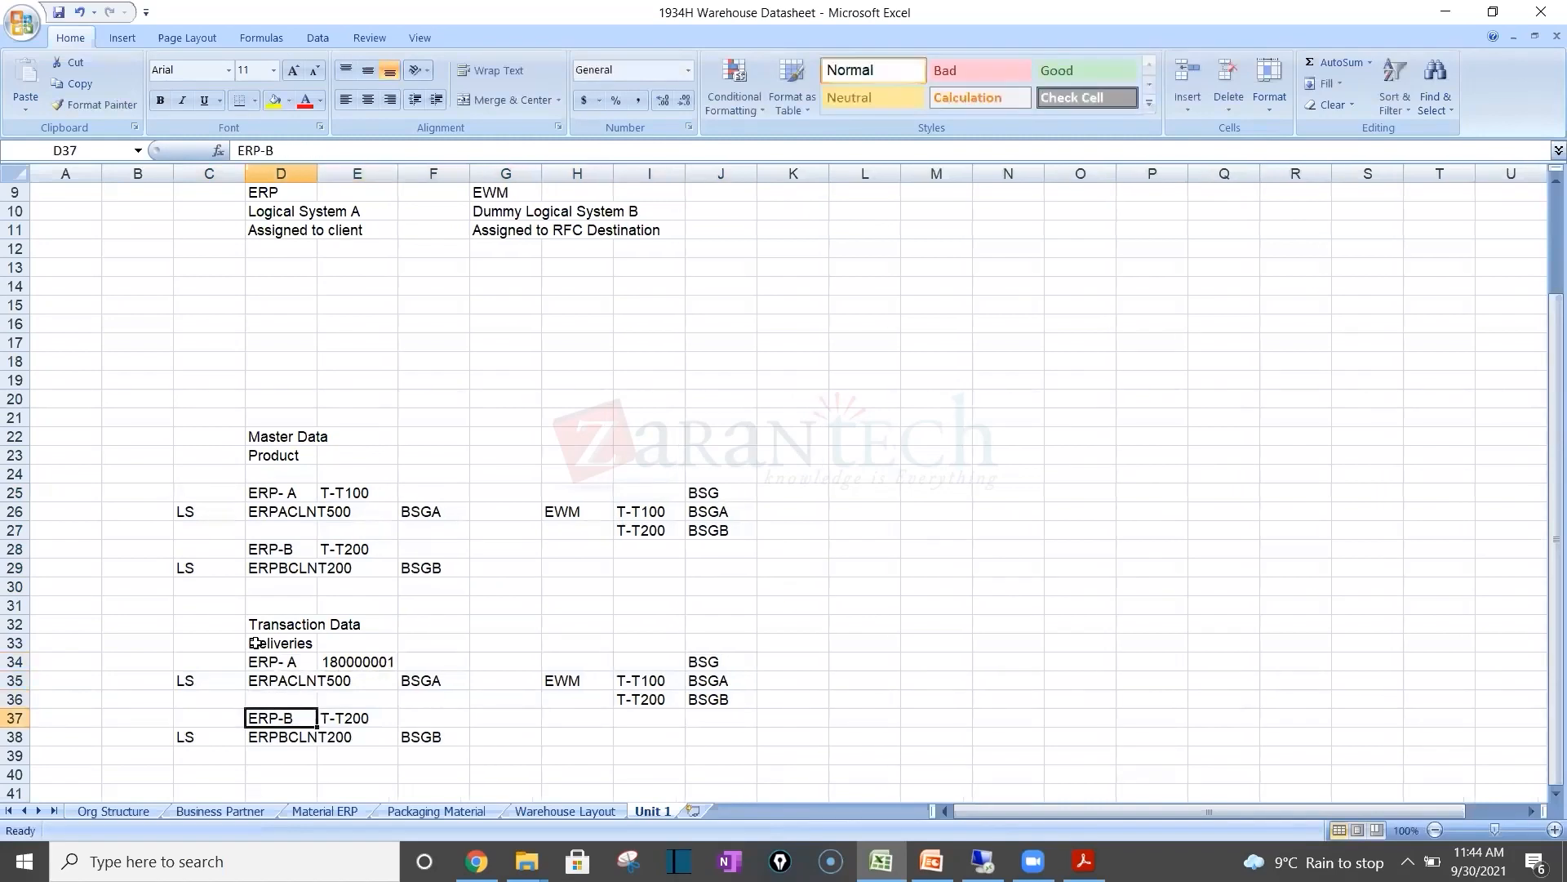
Step: Change the copied business system group entries to BSA in F35 and BSB in F38
double_click(421, 682)
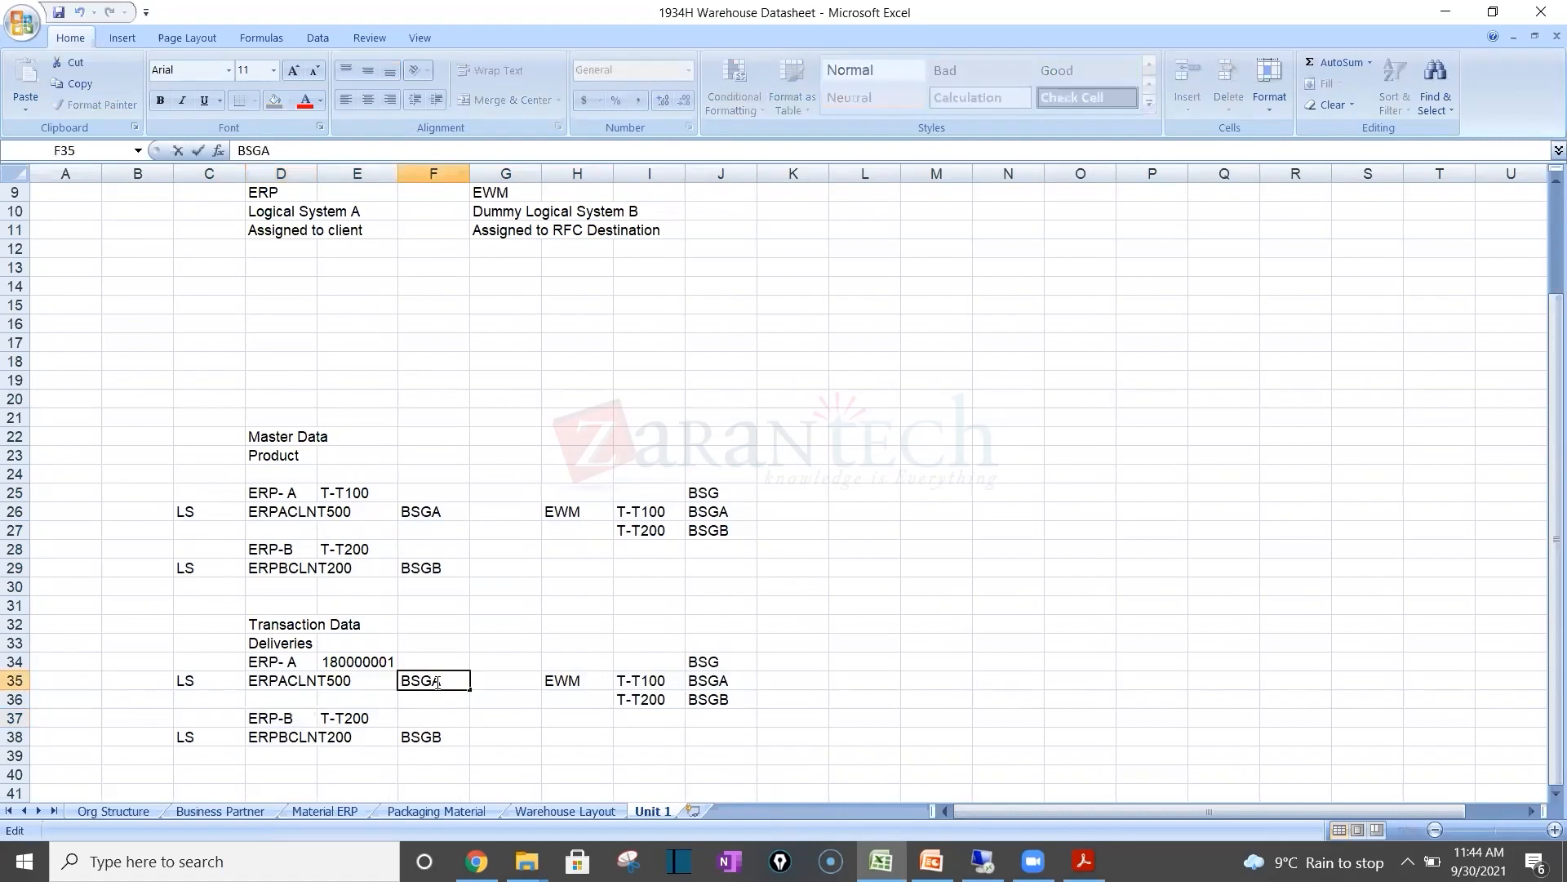
key(Return)
key(Down)
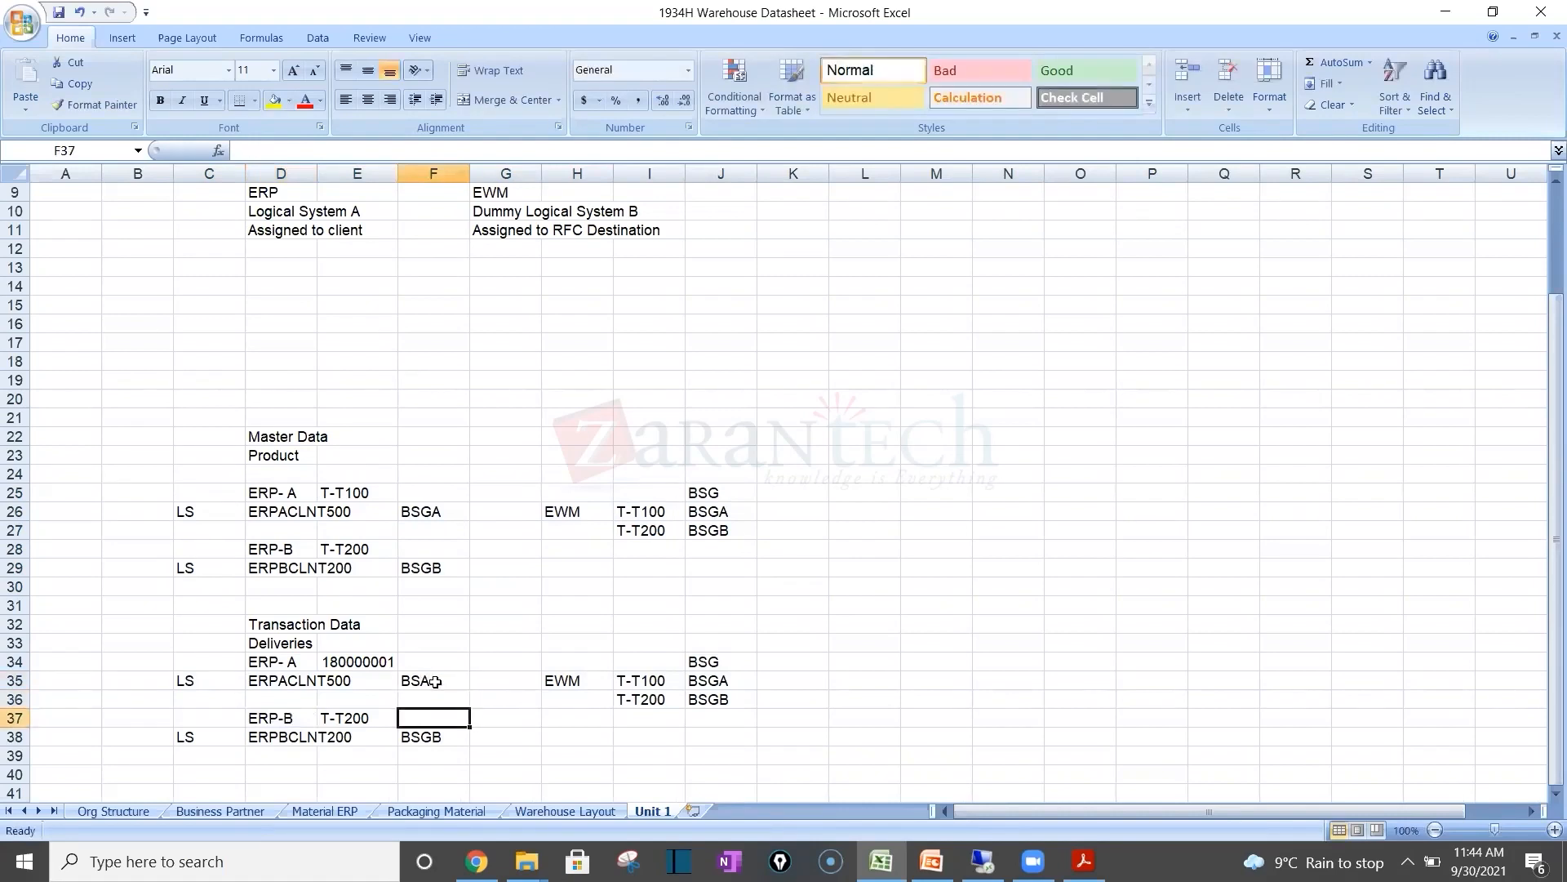
double_click(429, 737)
key(BackSpace)
key(Return)
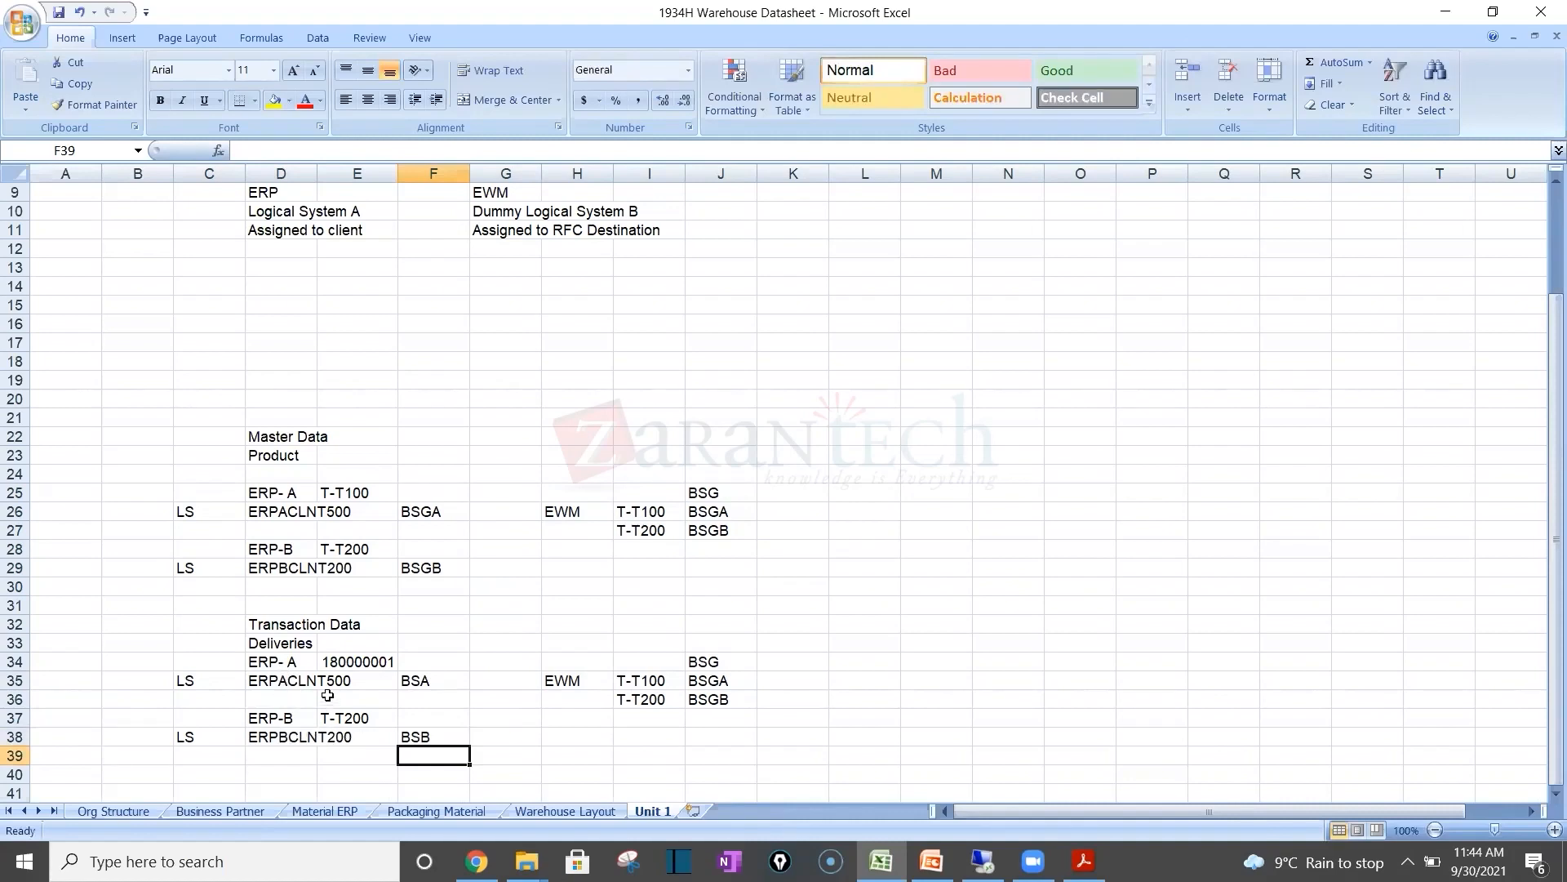
Step: Change the logical system name under ERP- A in the transaction data, cell D35, to ERPACLNT100
click(287, 681)
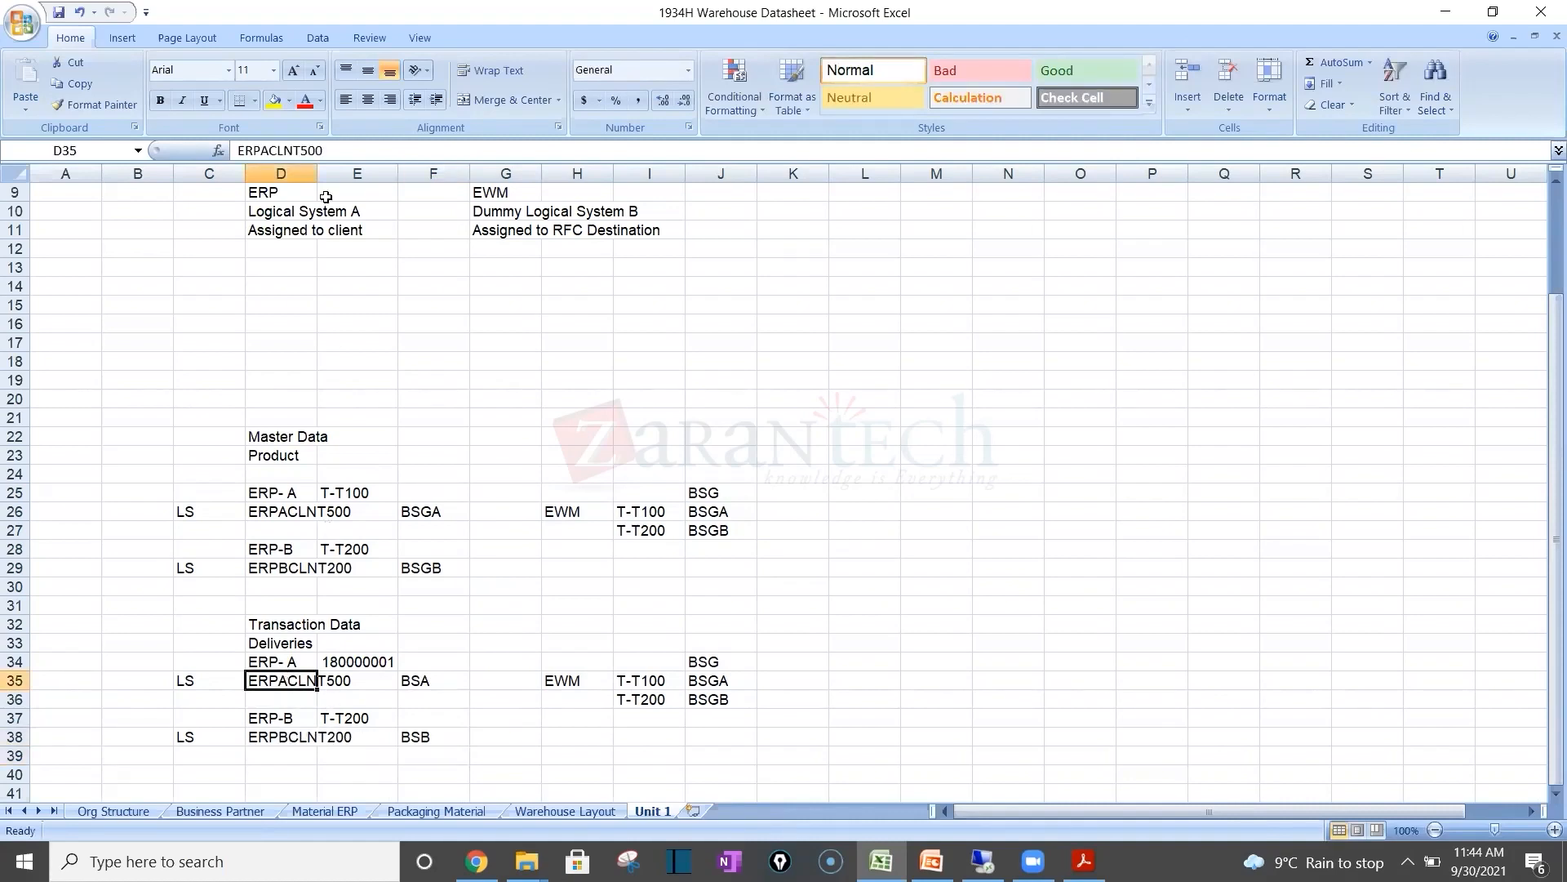
click(308, 158)
key(BackSpace)
text(1)
key(Return)
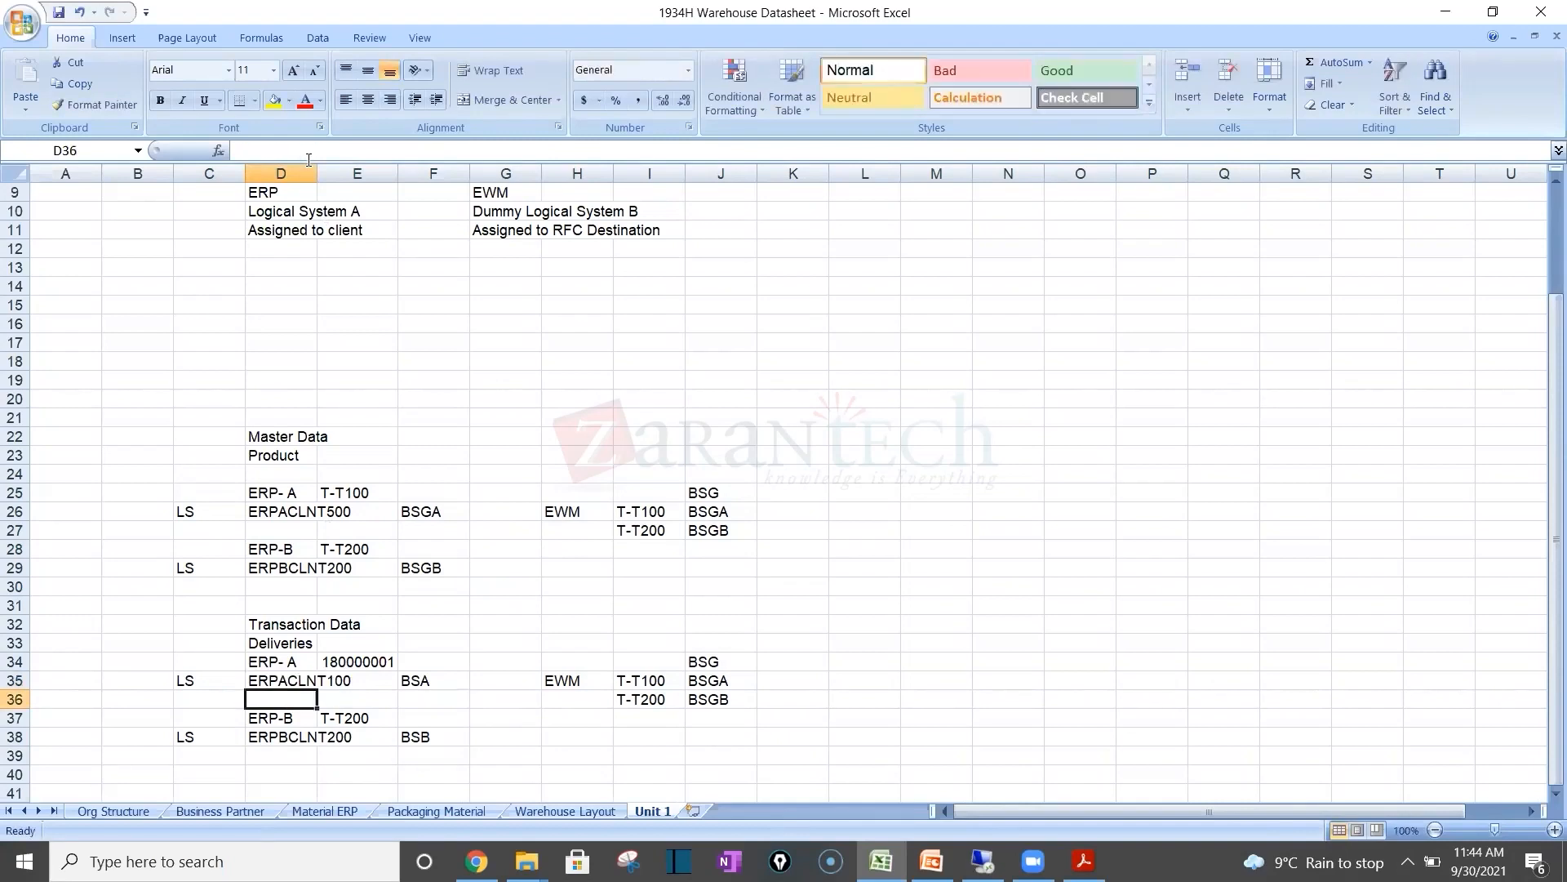
Step: Copy the ERP- A delivery number from E34 over the ERP-B product in E37 and change it to 180000002
click(370, 718)
drag(370, 717, 367, 661)
click(364, 661)
key(ctrl+c)
key(Down)
key(Down)
key(Down)
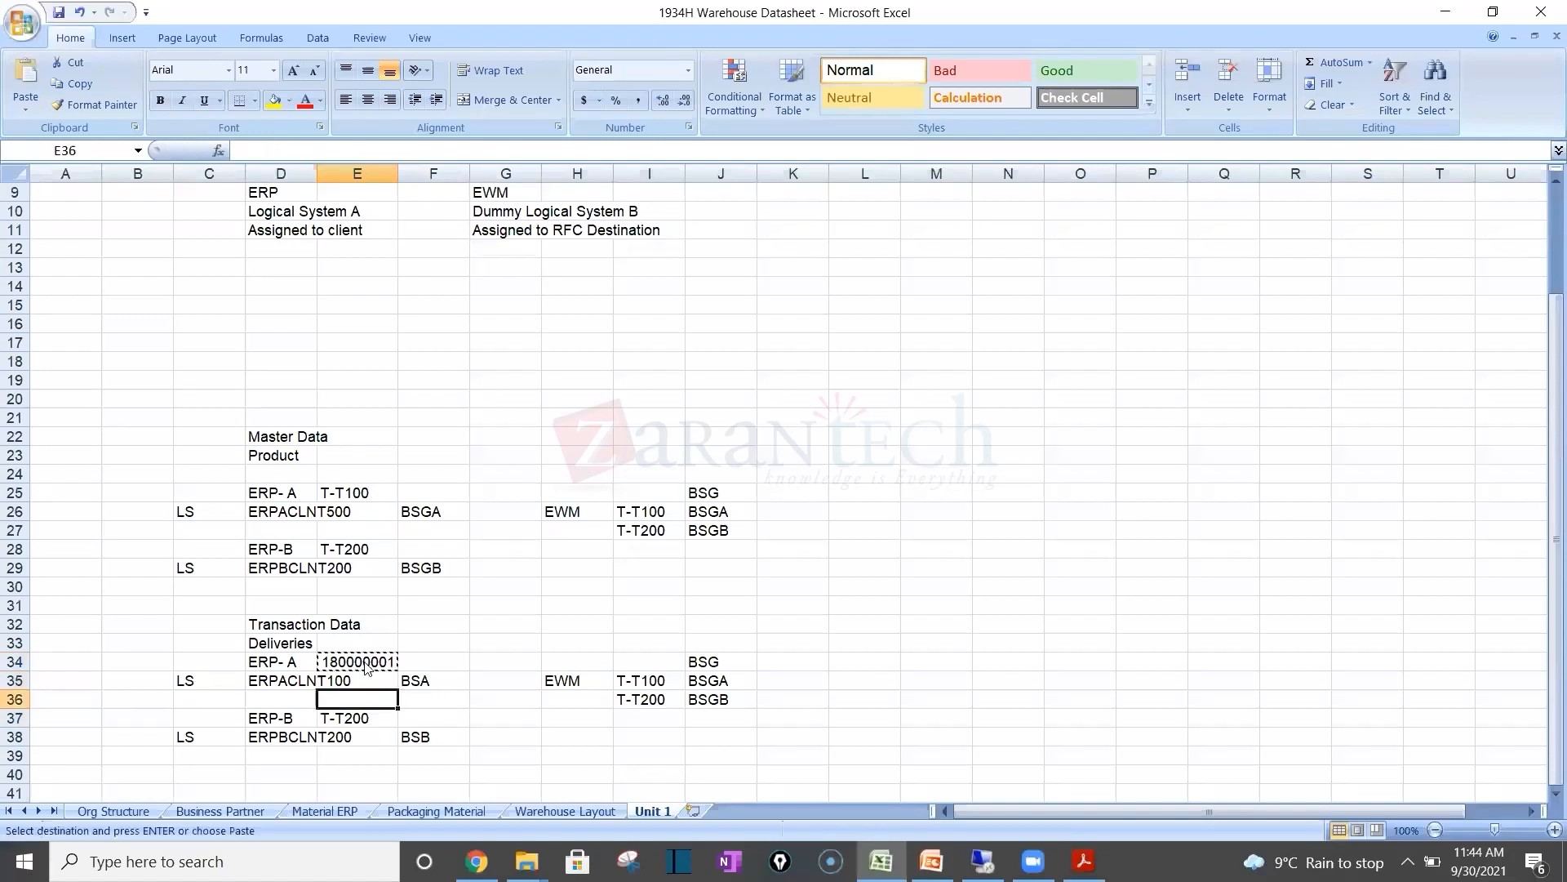
key(ctrl+v)
click(307, 149)
key(BackSpace)
text(2)
key(Return)
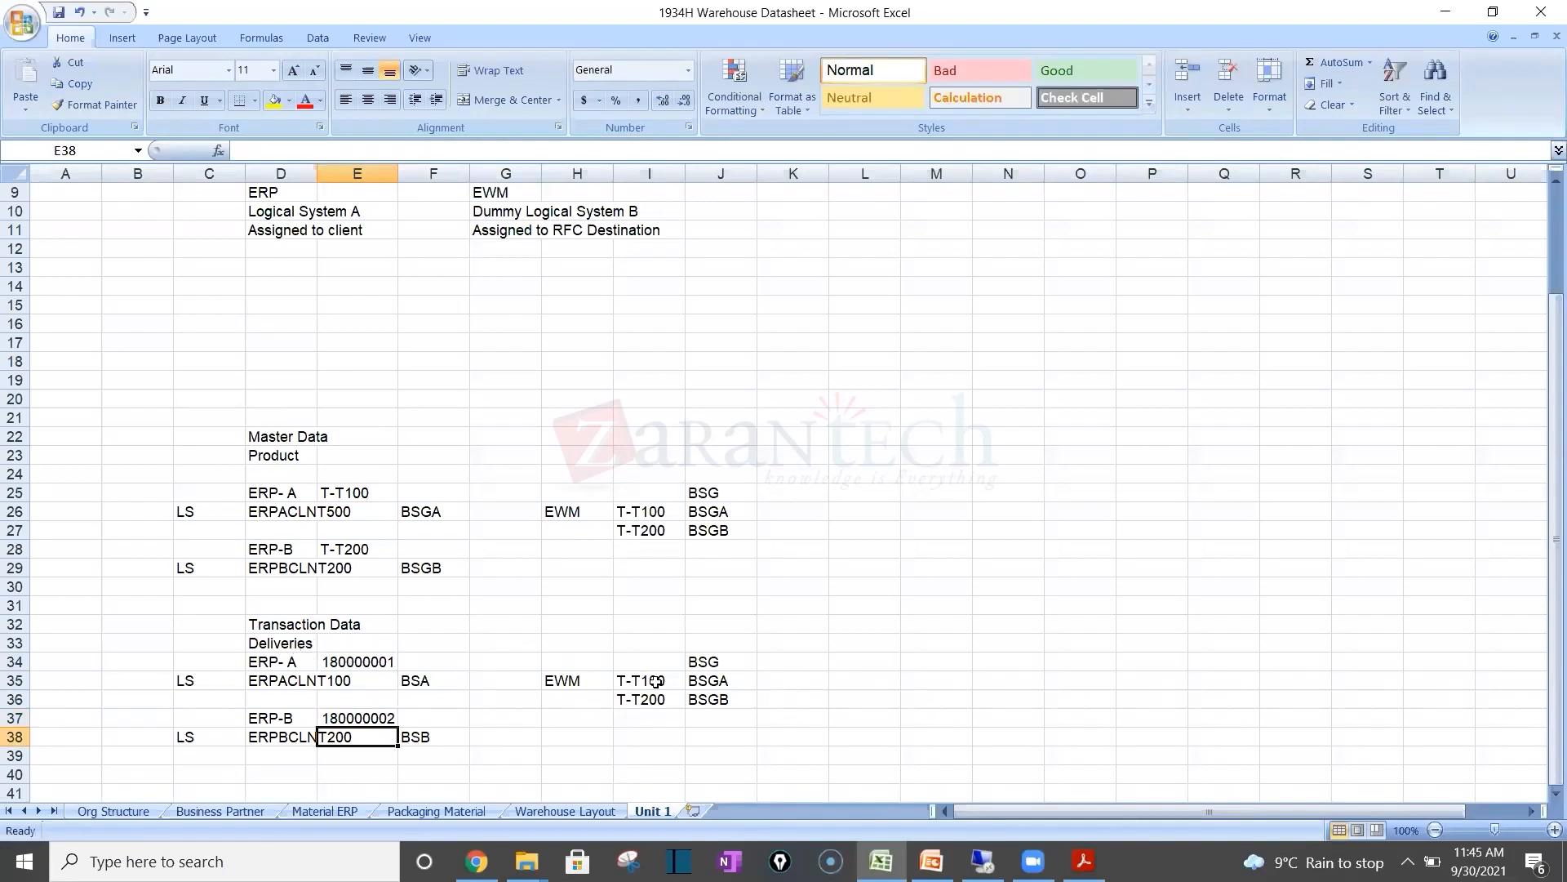
Step: Copy the ERP- A delivery number from E34 over the first EWM product in I35
click(364, 660)
key(ctrl+c)
key(Down)
key(Right)
key(Right)
key(Right)
key(Right)
key(ctrl+v)
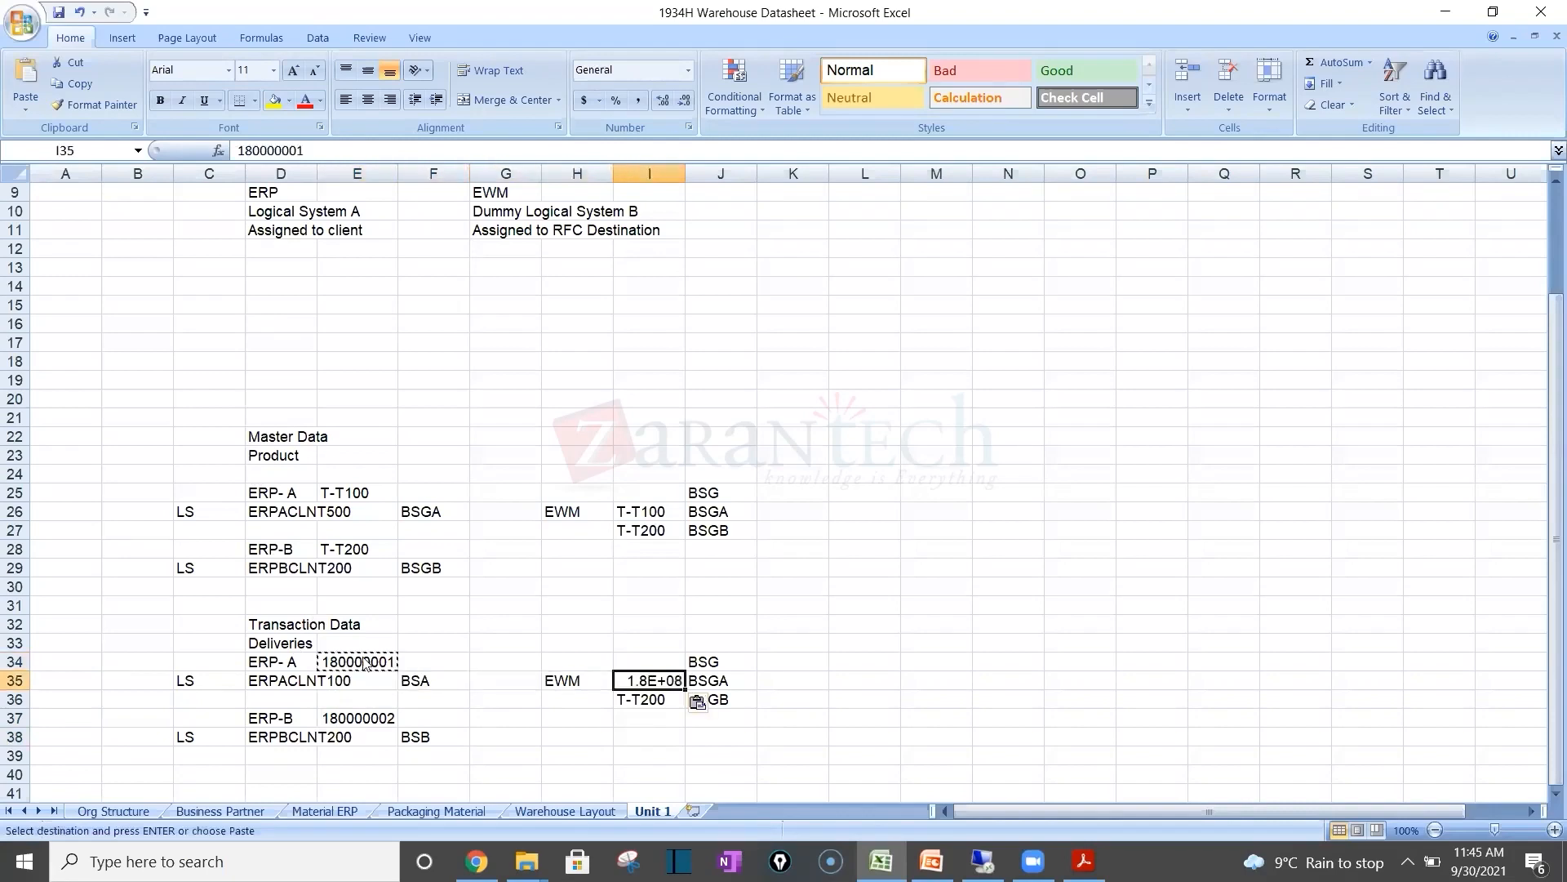
Step: Autofit the width of column I to show the full delivery number
click(684, 191)
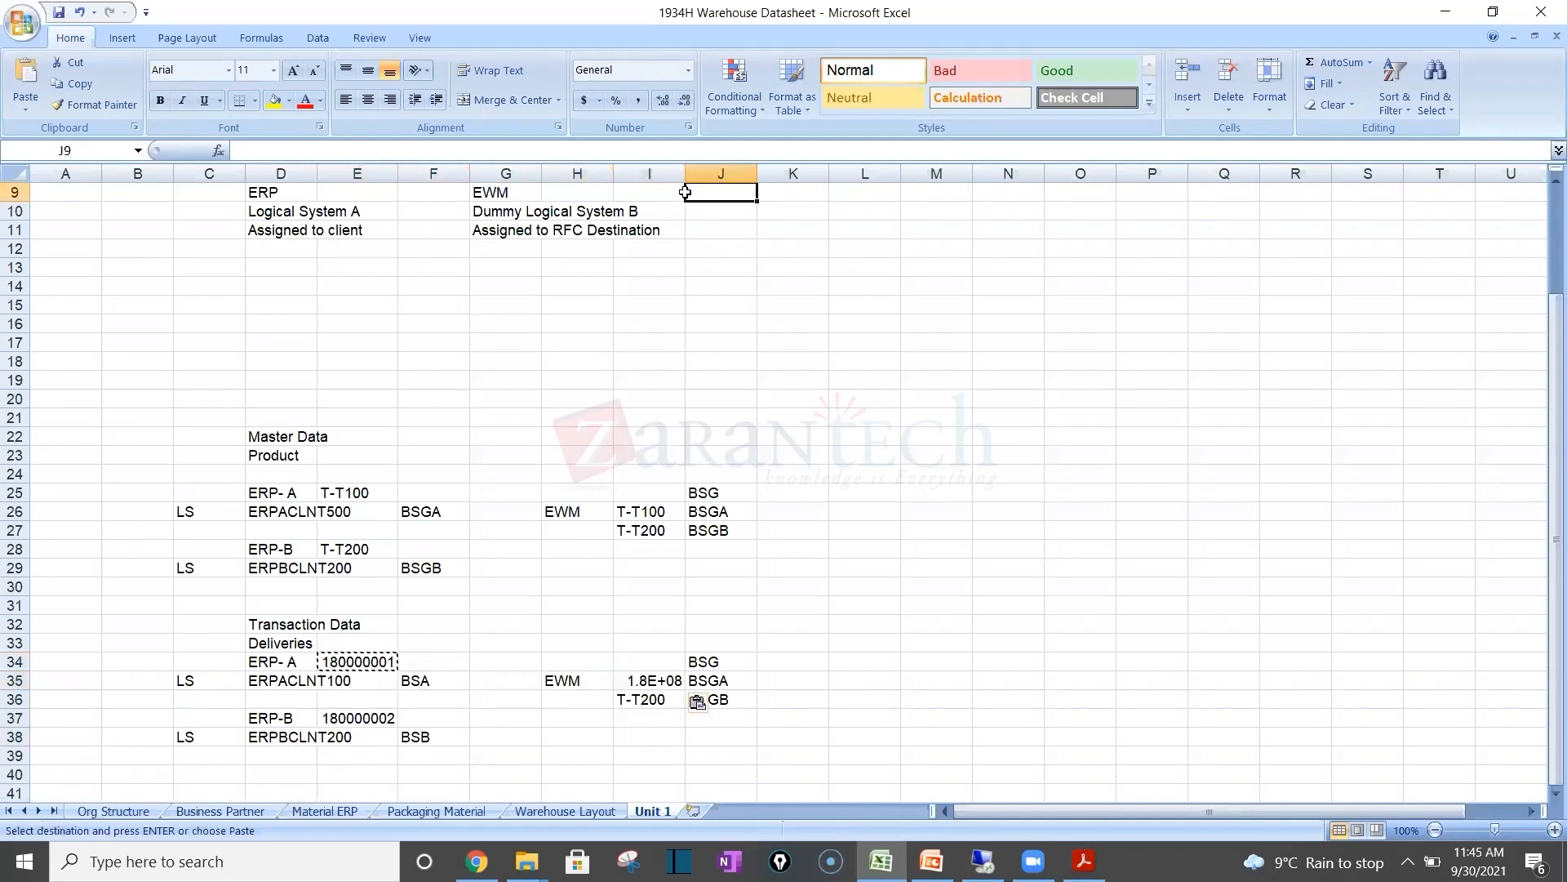
key(Left)
key(Left)
double_click(685, 174)
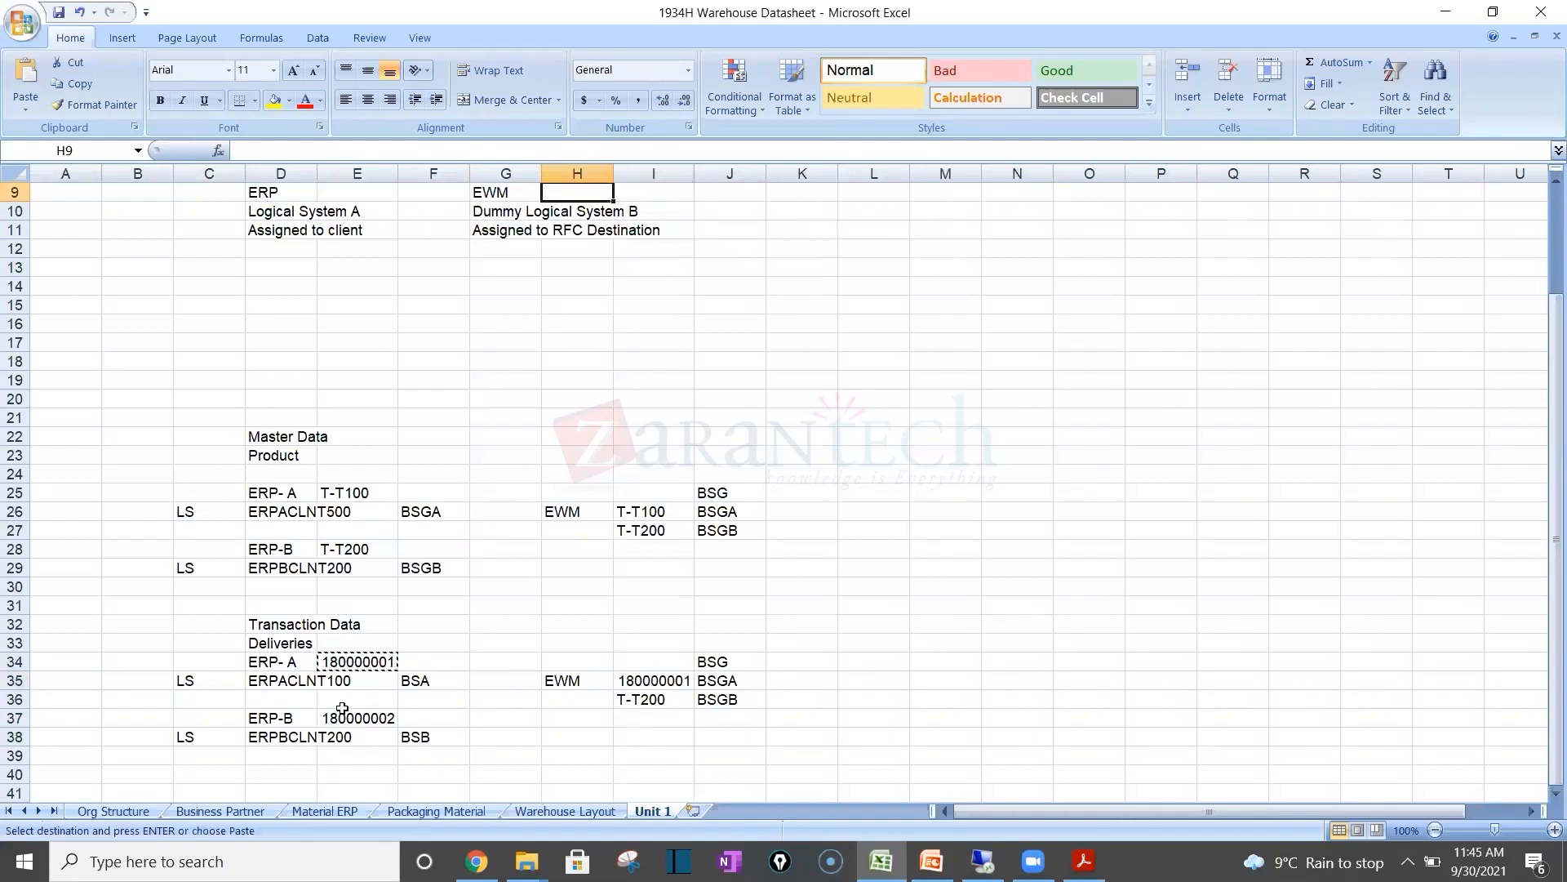
Step: Copy the ERP-B delivery number from E37 over the second EWM product in I36
click(382, 717)
key(ctrl+c)
key(Up)
key(Up)
key(Right)
key(Down)
key(Down)
key(Right)
key(Up)
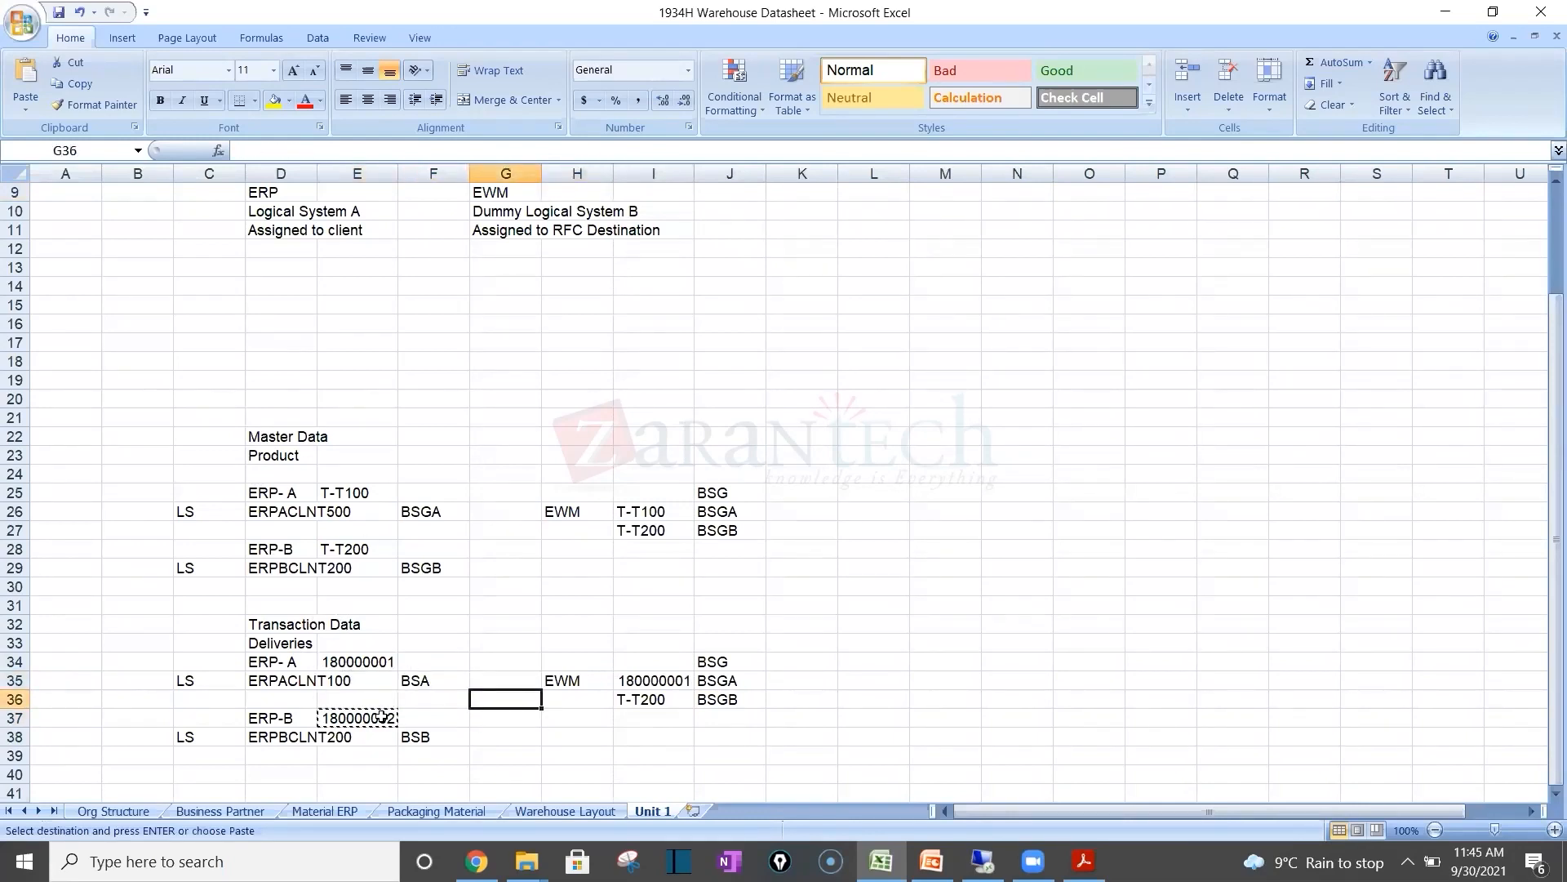
key(Right)
key(Right)
key(ctrl+v)
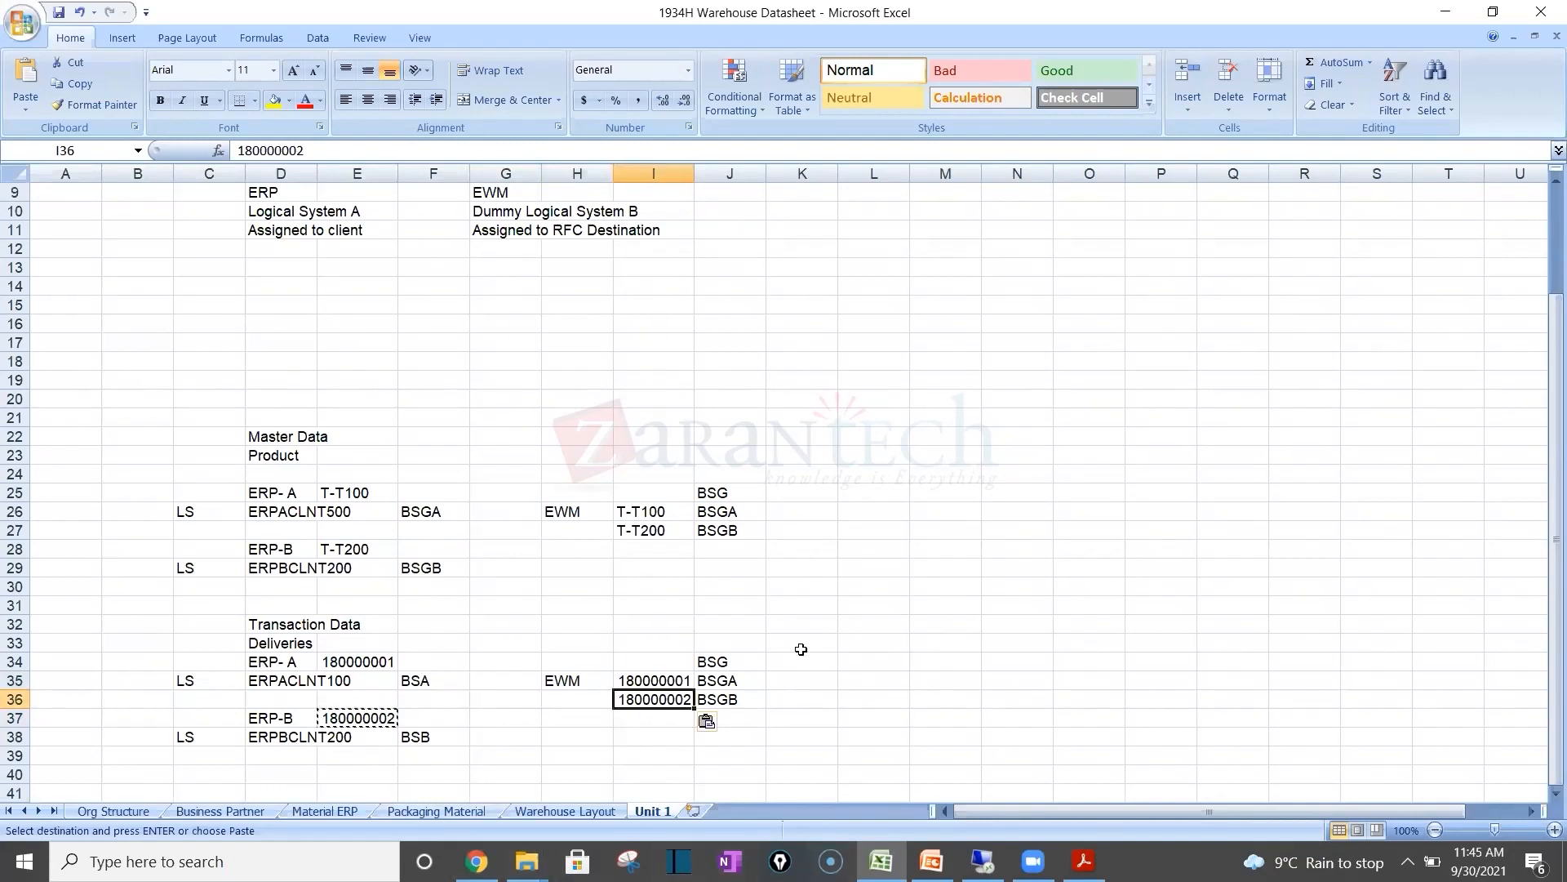
Step: Change the EWM column heading in J34 to BS and the first delivery's entry in J35 to BSA
click(722, 668)
key(Down)
key(Down)
double_click(738, 663)
key(BackSpace)
key(Return)
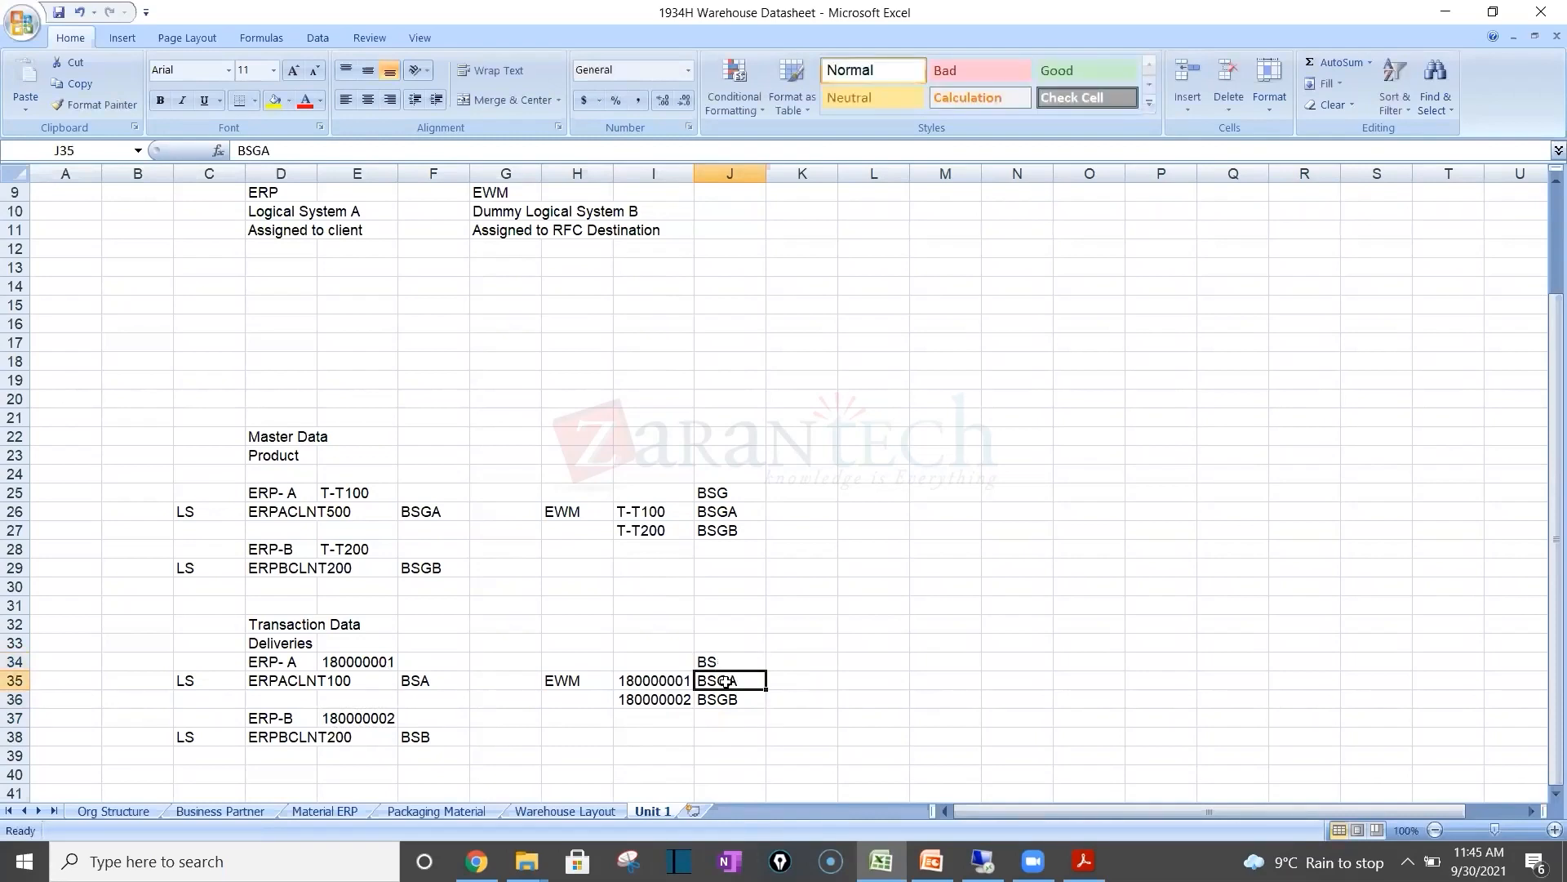
double_click(727, 683)
key(BackSpace)
key(Return)
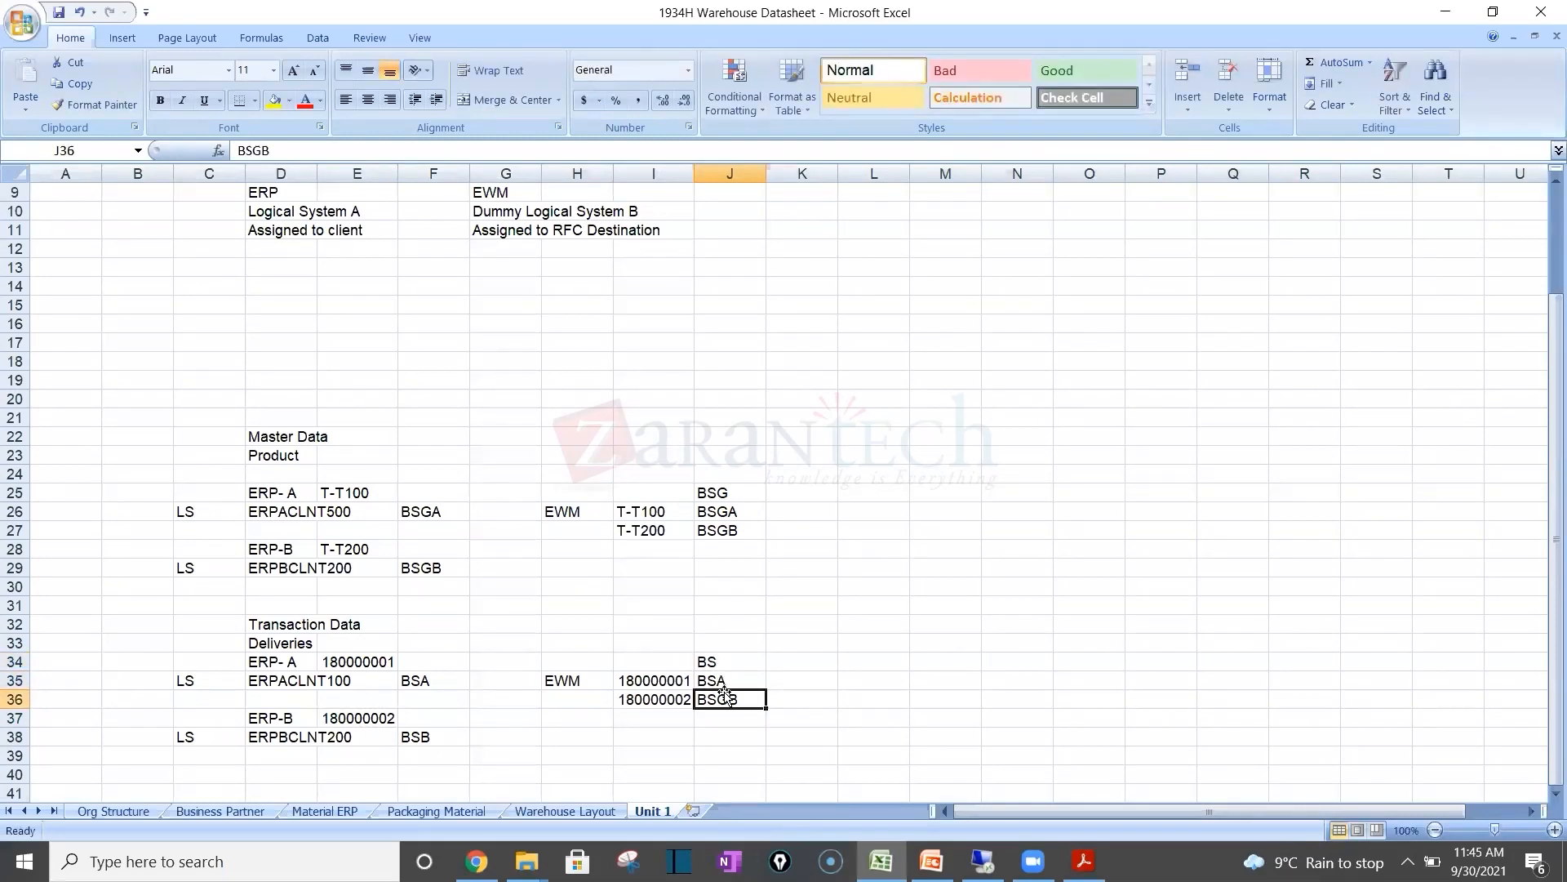
Step: Change the second EWM delivery's entry in J36 to BSB
double_click(724, 696)
key(BackSpace)
key(Return)
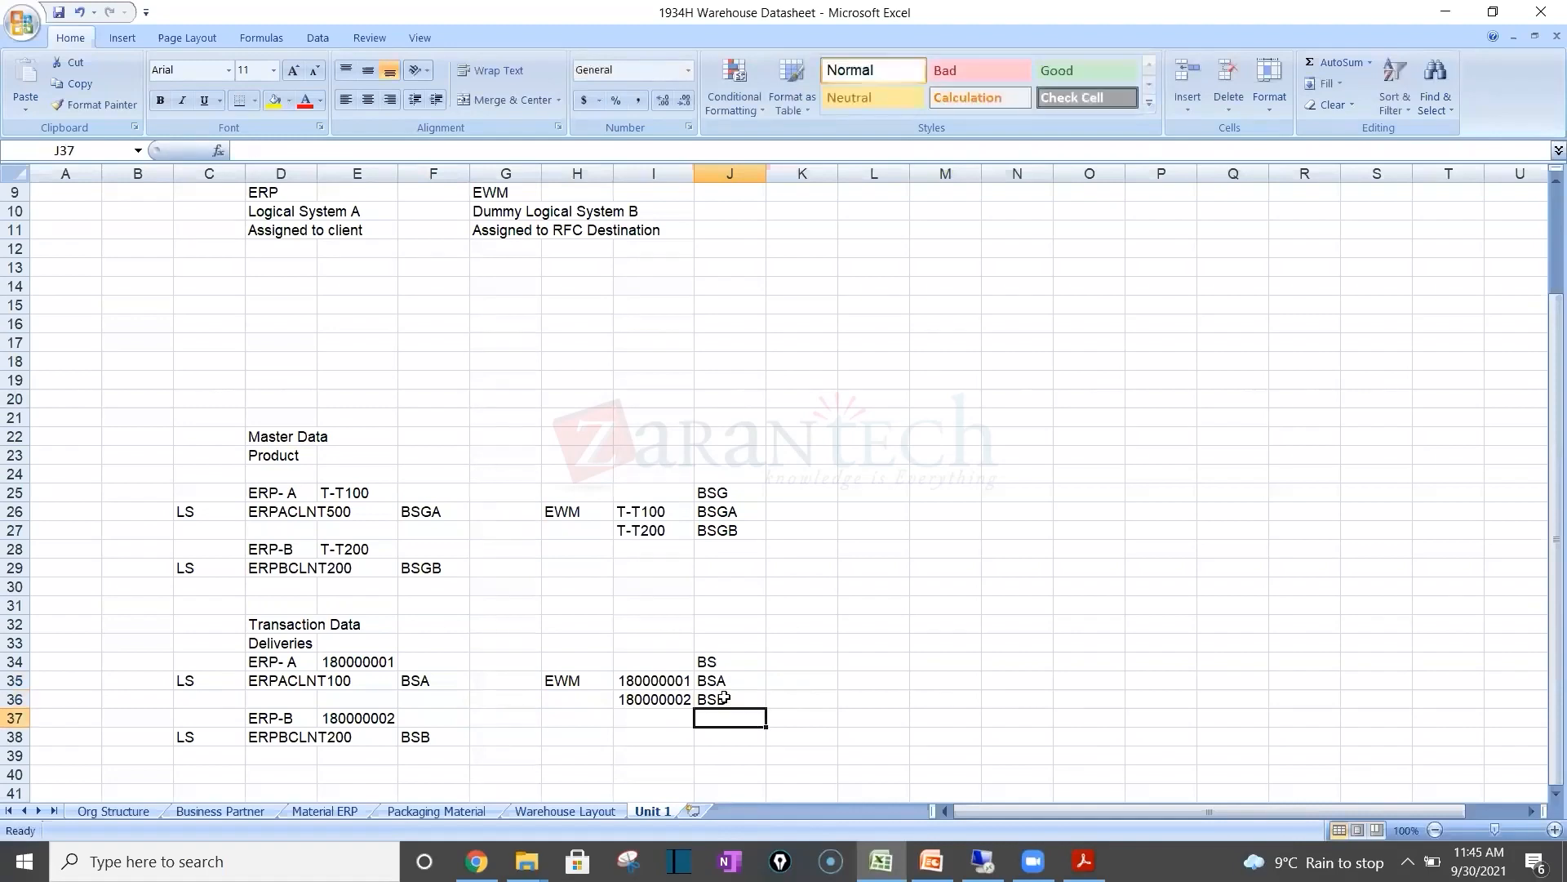
click(298, 683)
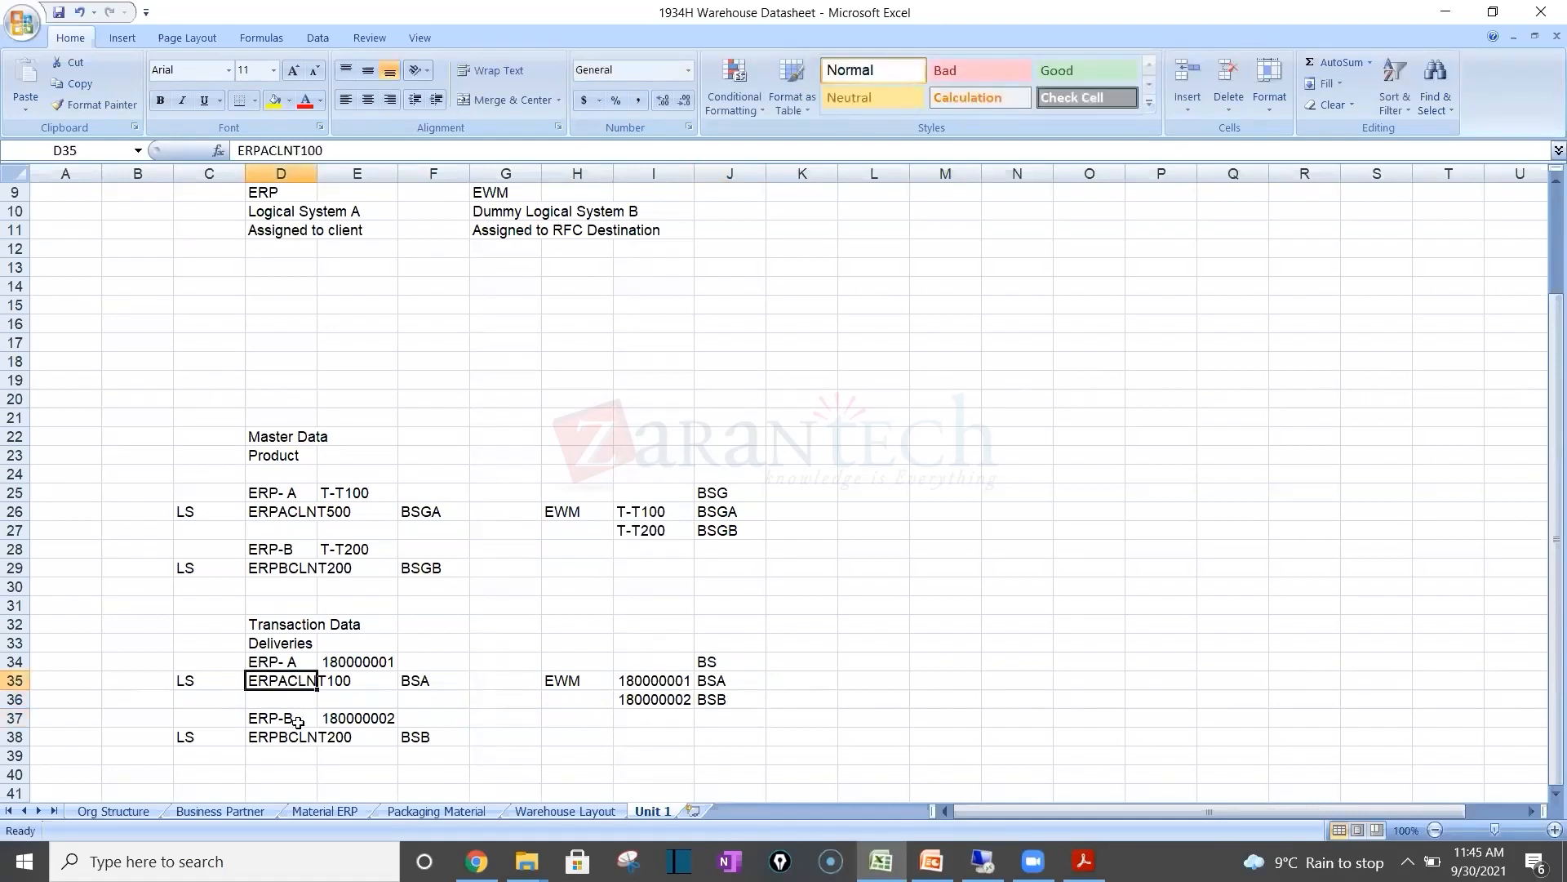
click(300, 753)
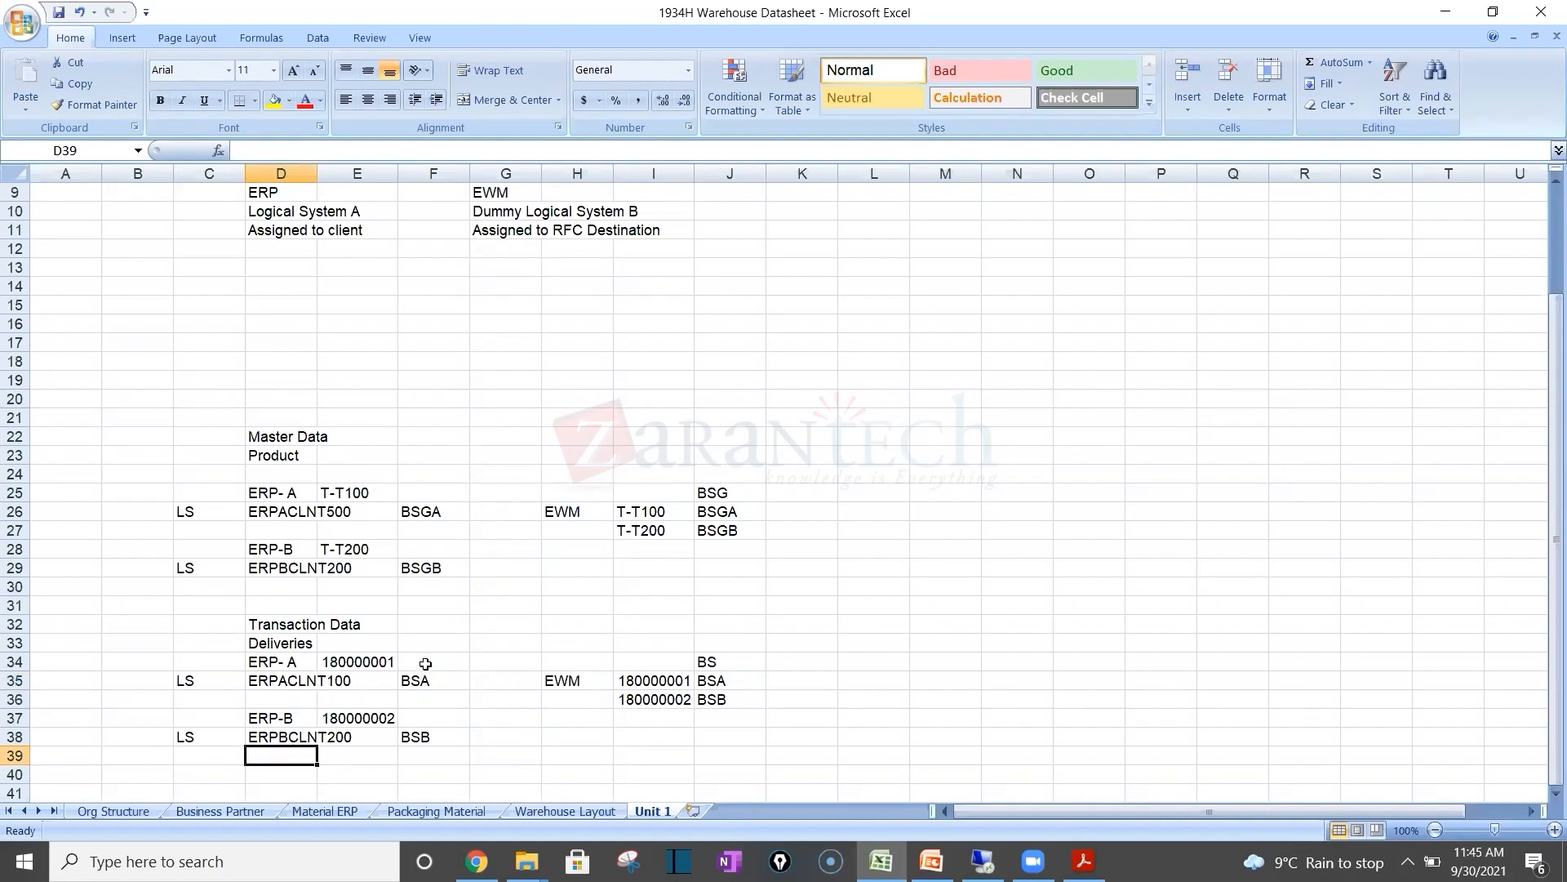
Step: Enter the label Business System Group in A26 and widen column B so the full text shows
click(63, 509)
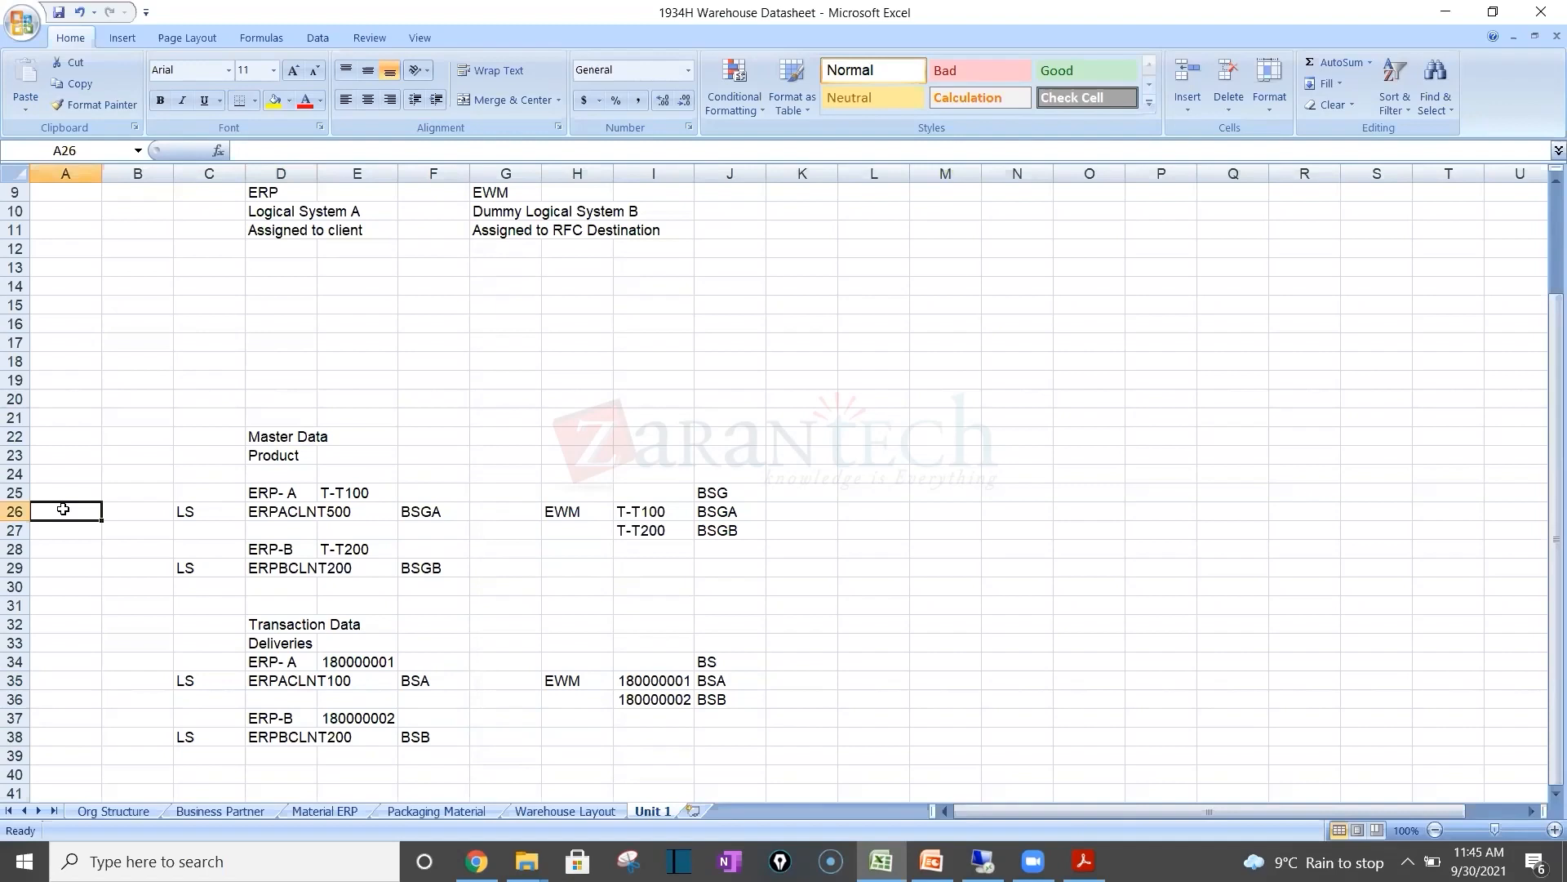
text(Business System Group)
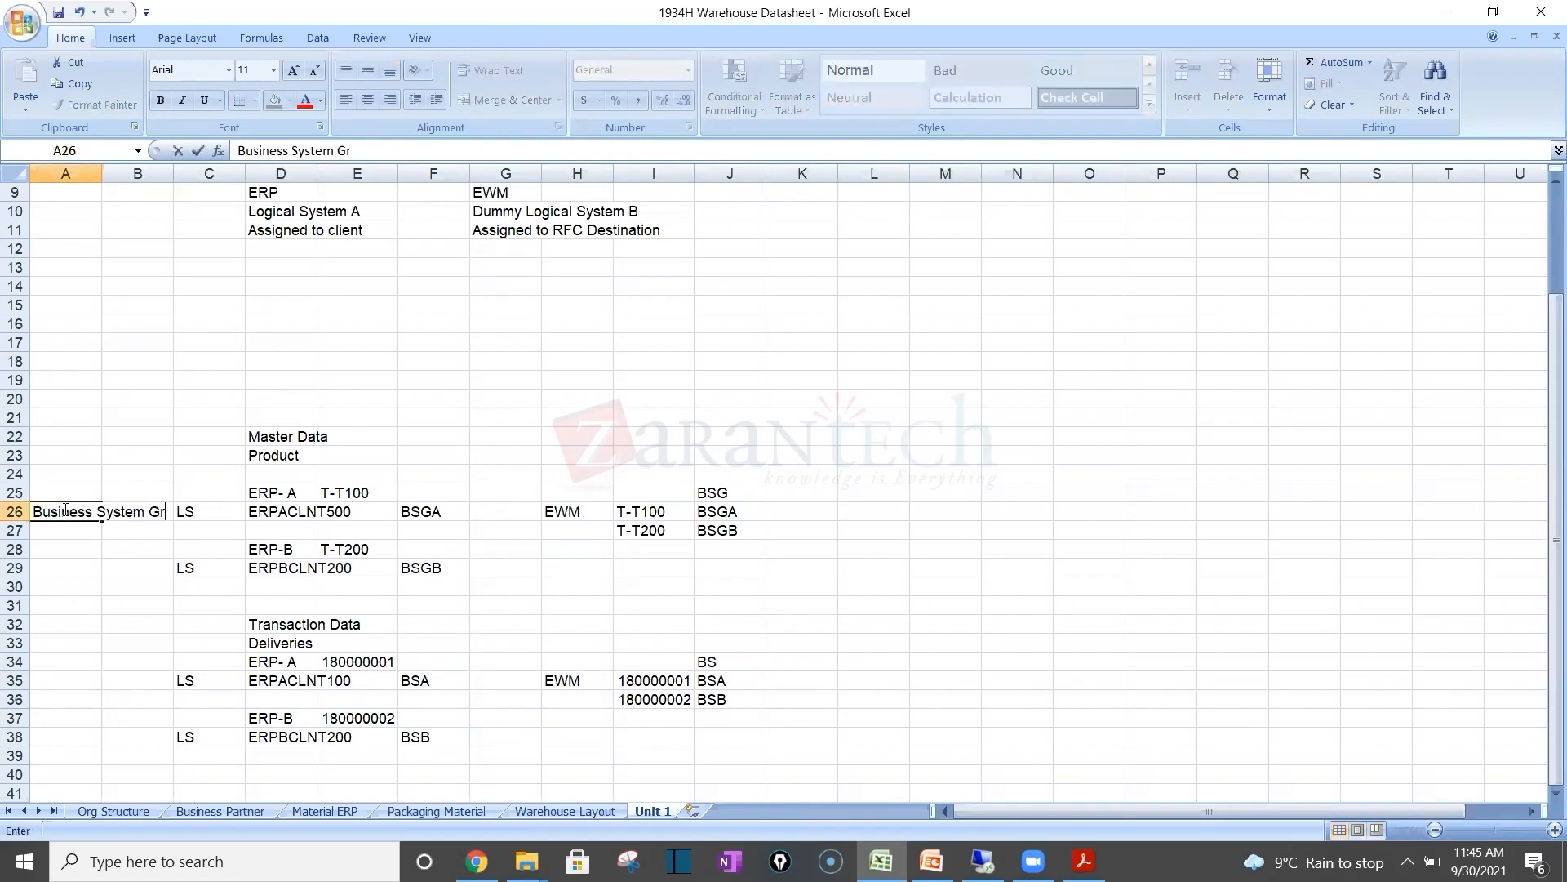
key(Return)
key(Return)
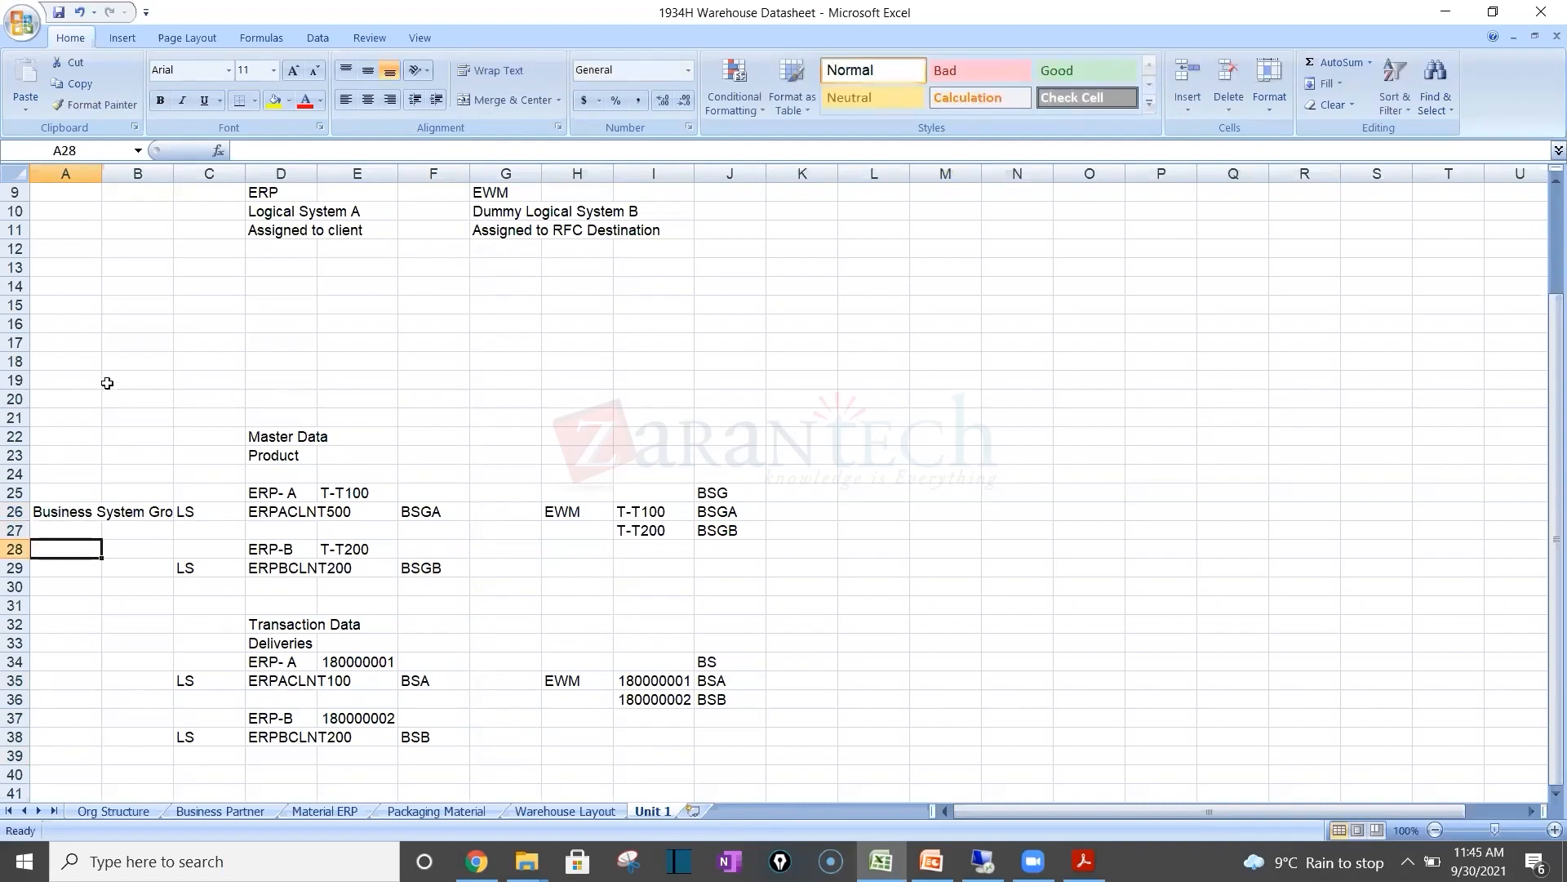
drag(173, 175, 208, 179)
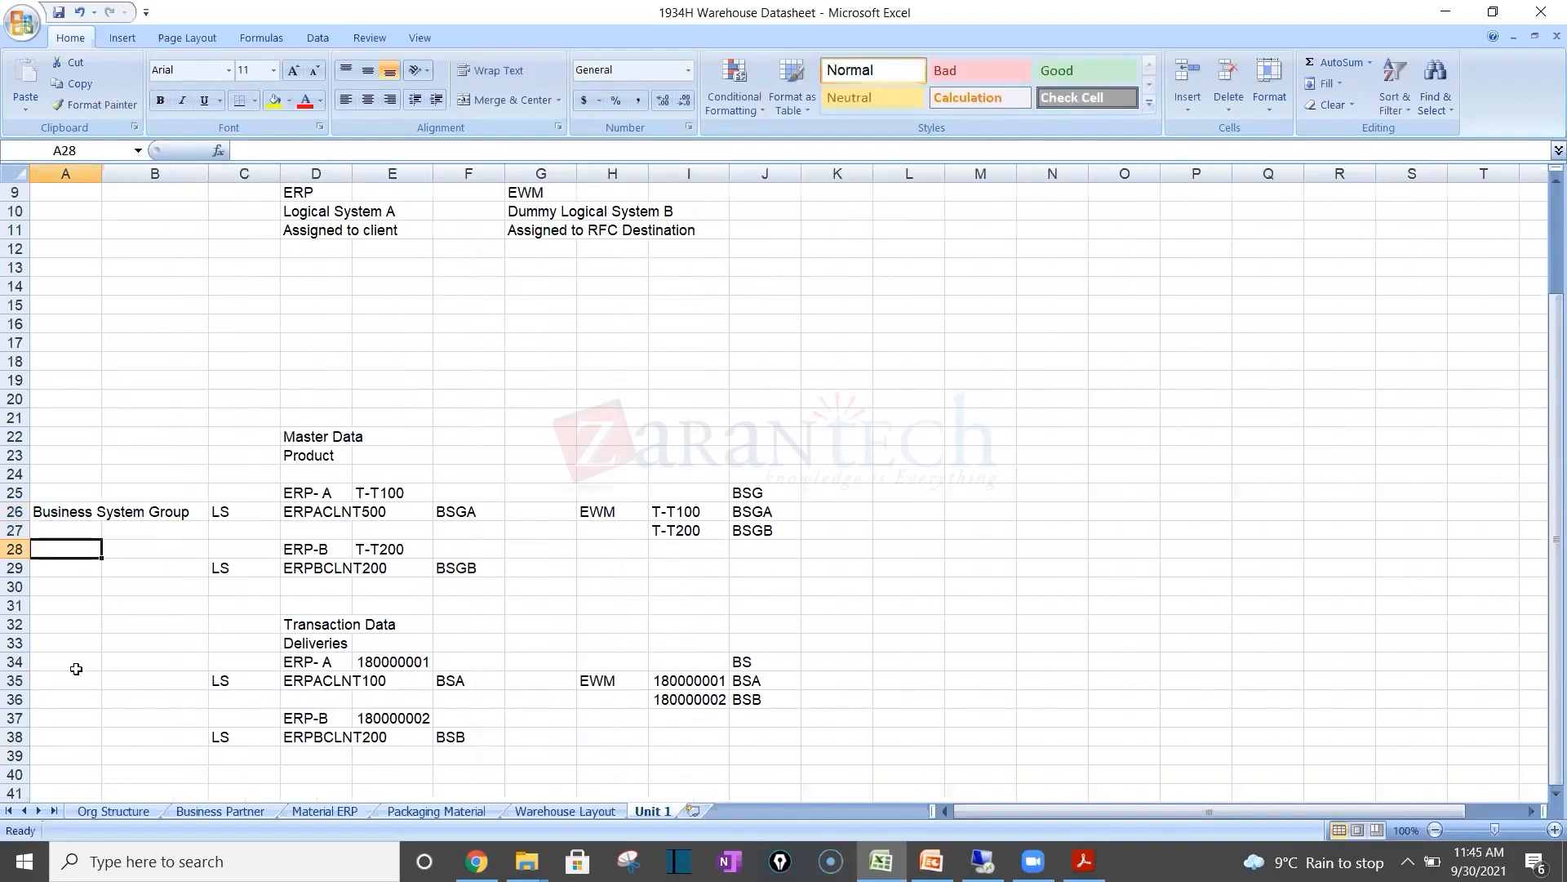
Step: Enter the label Transaction Data in A35, in front of the ERP- A logical system row
click(69, 662)
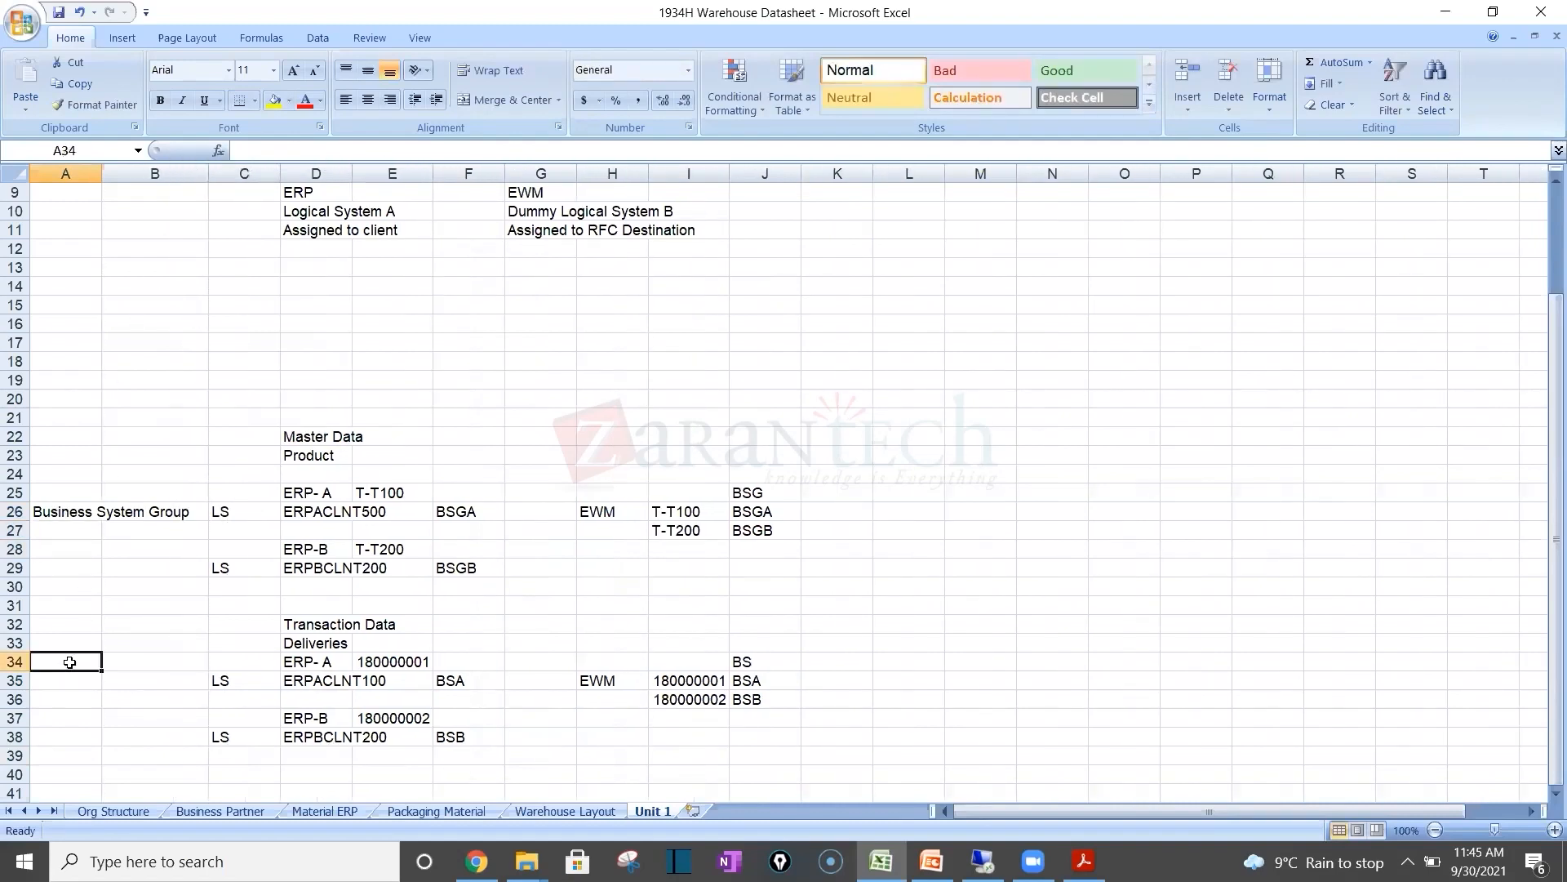
key(Down)
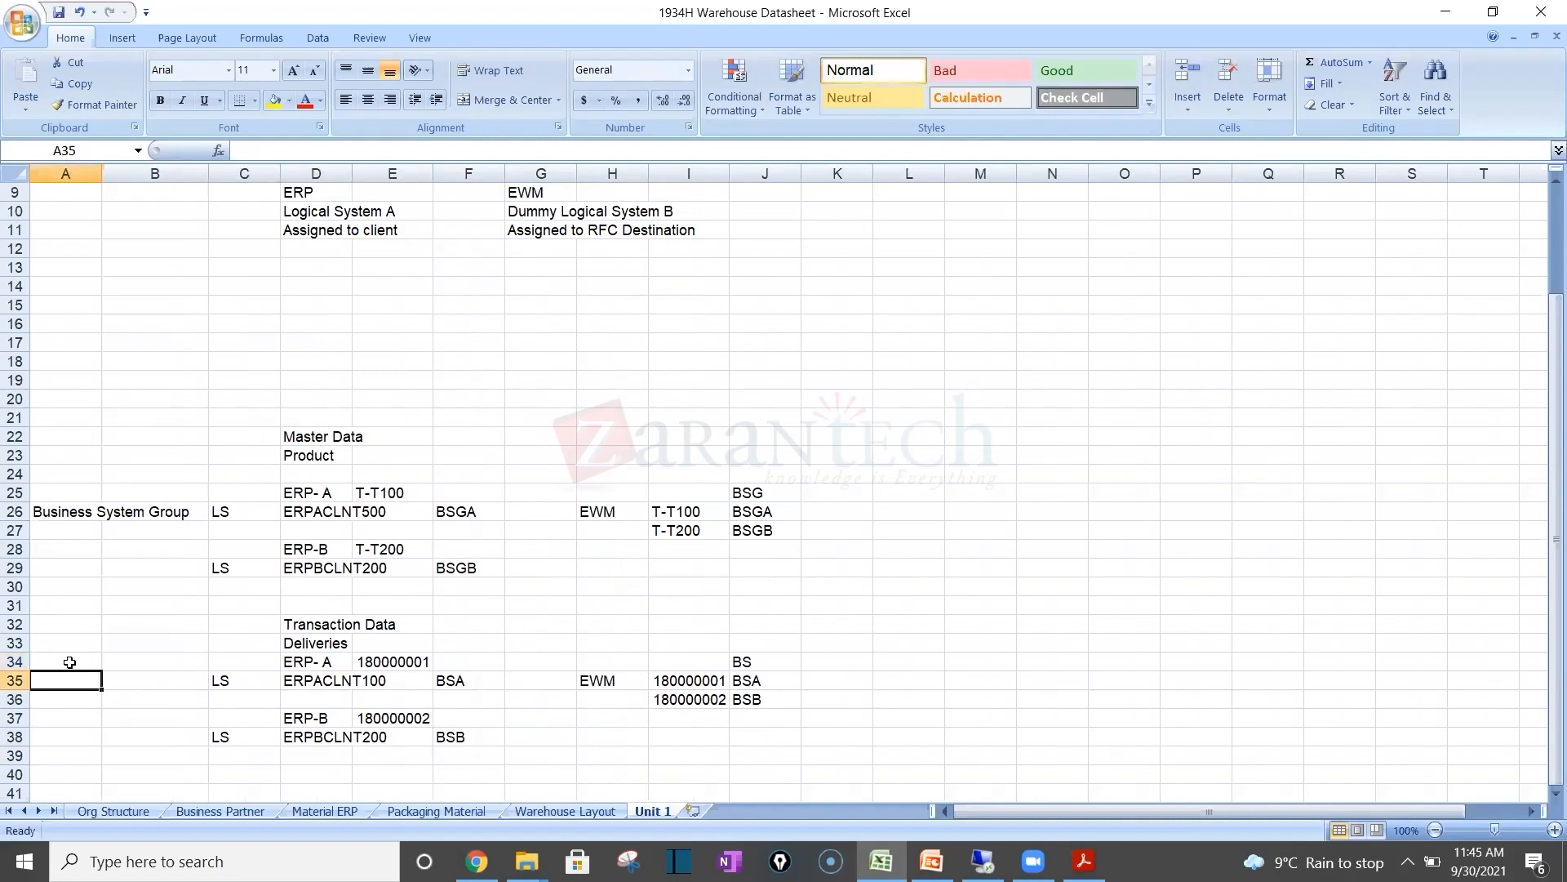
text(Transaction Data)
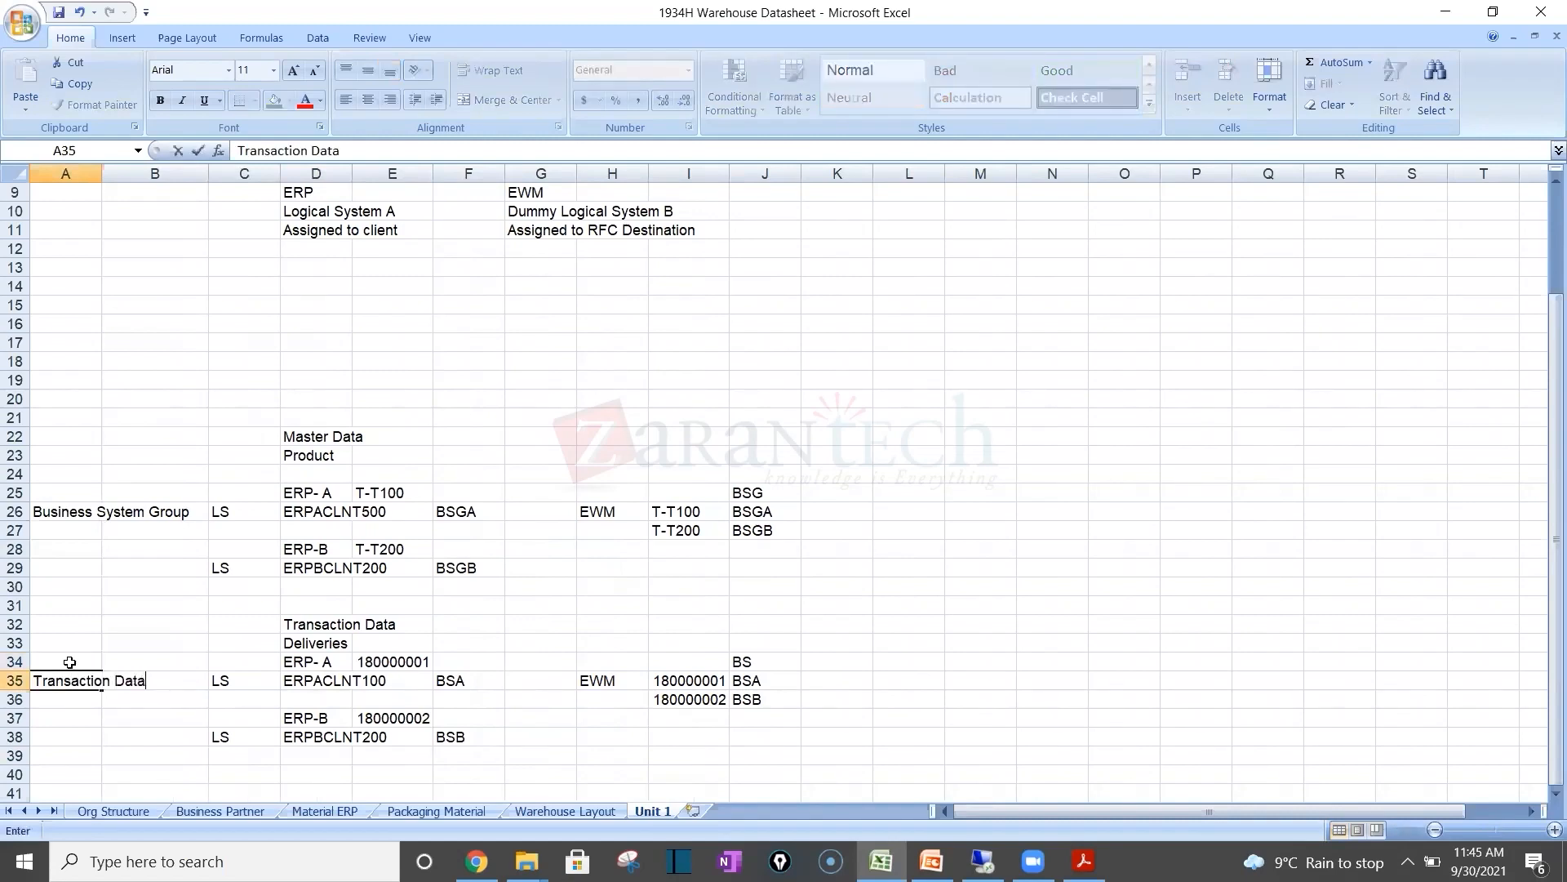
key(Return)
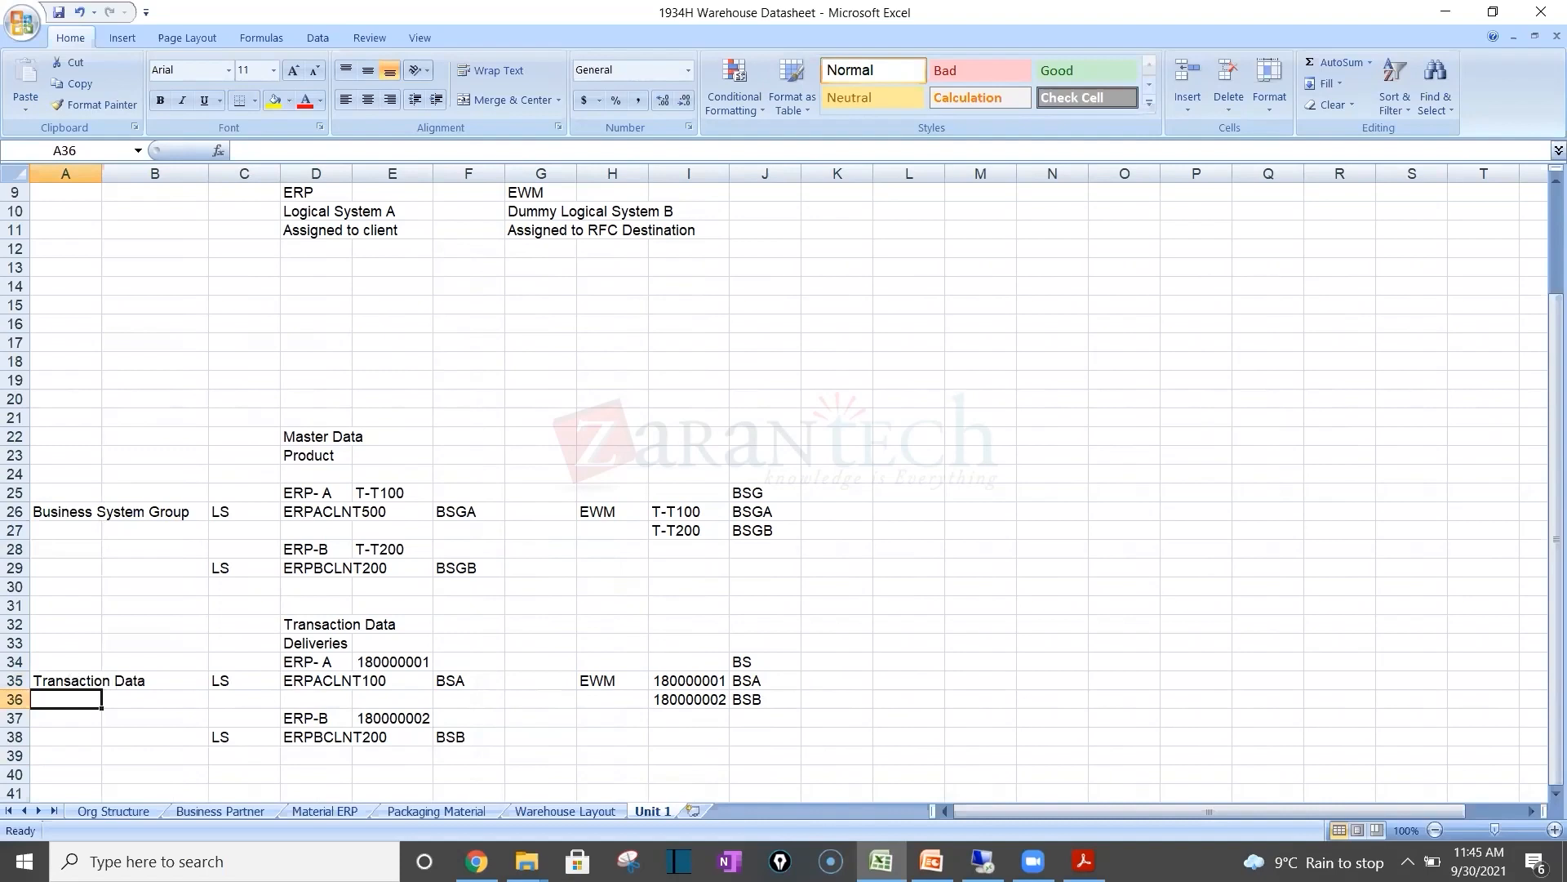
click(759, 686)
click(765, 701)
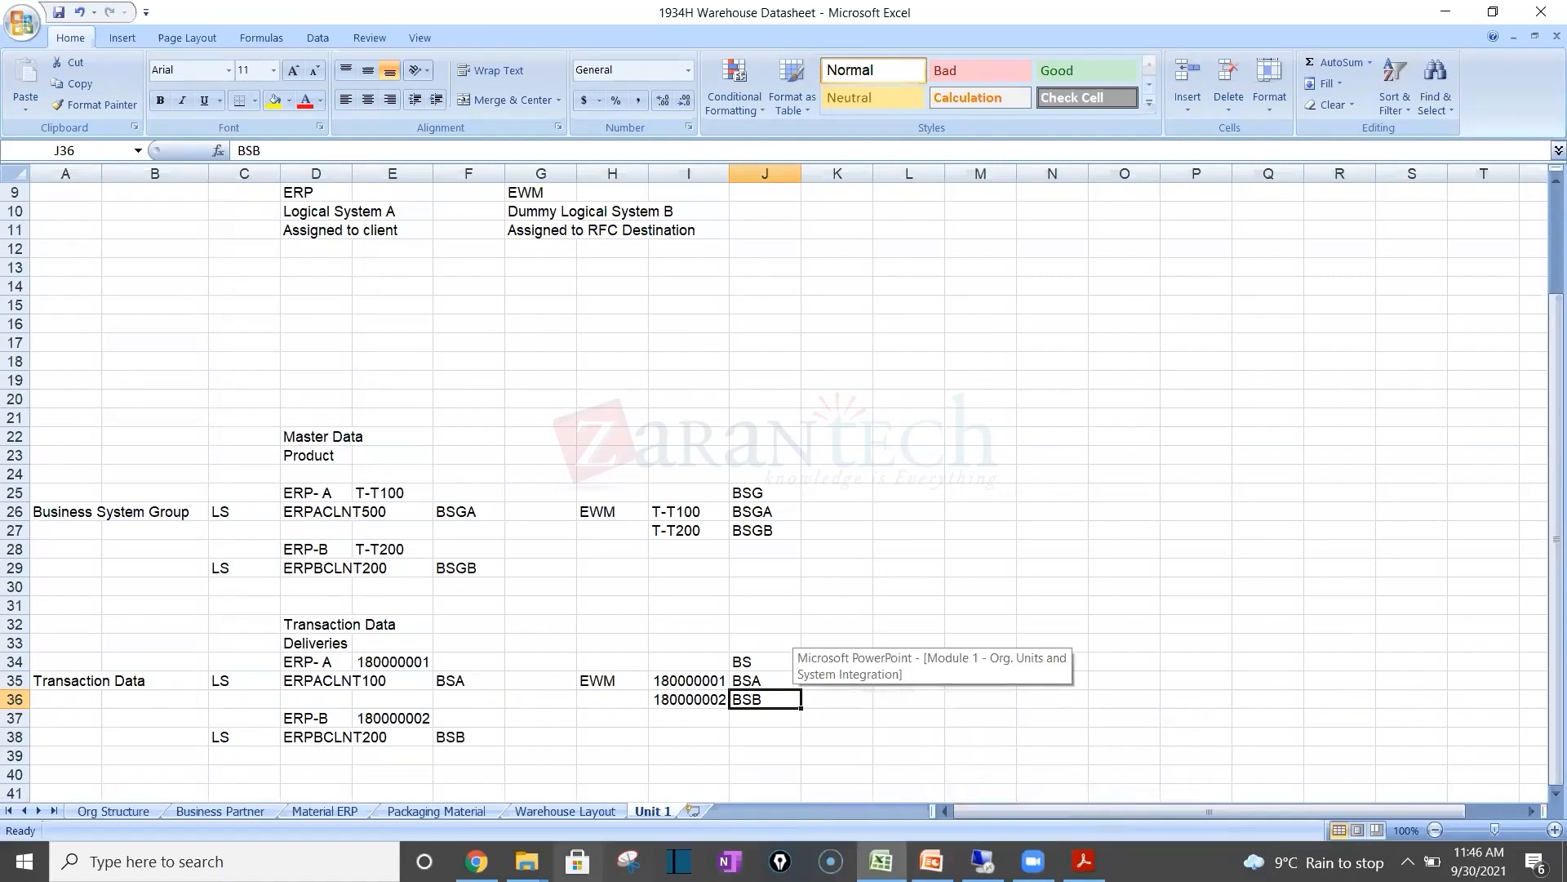
Step: Switch to the SAP remote desktop session and review the entries of the Define Business System activity
click(477, 862)
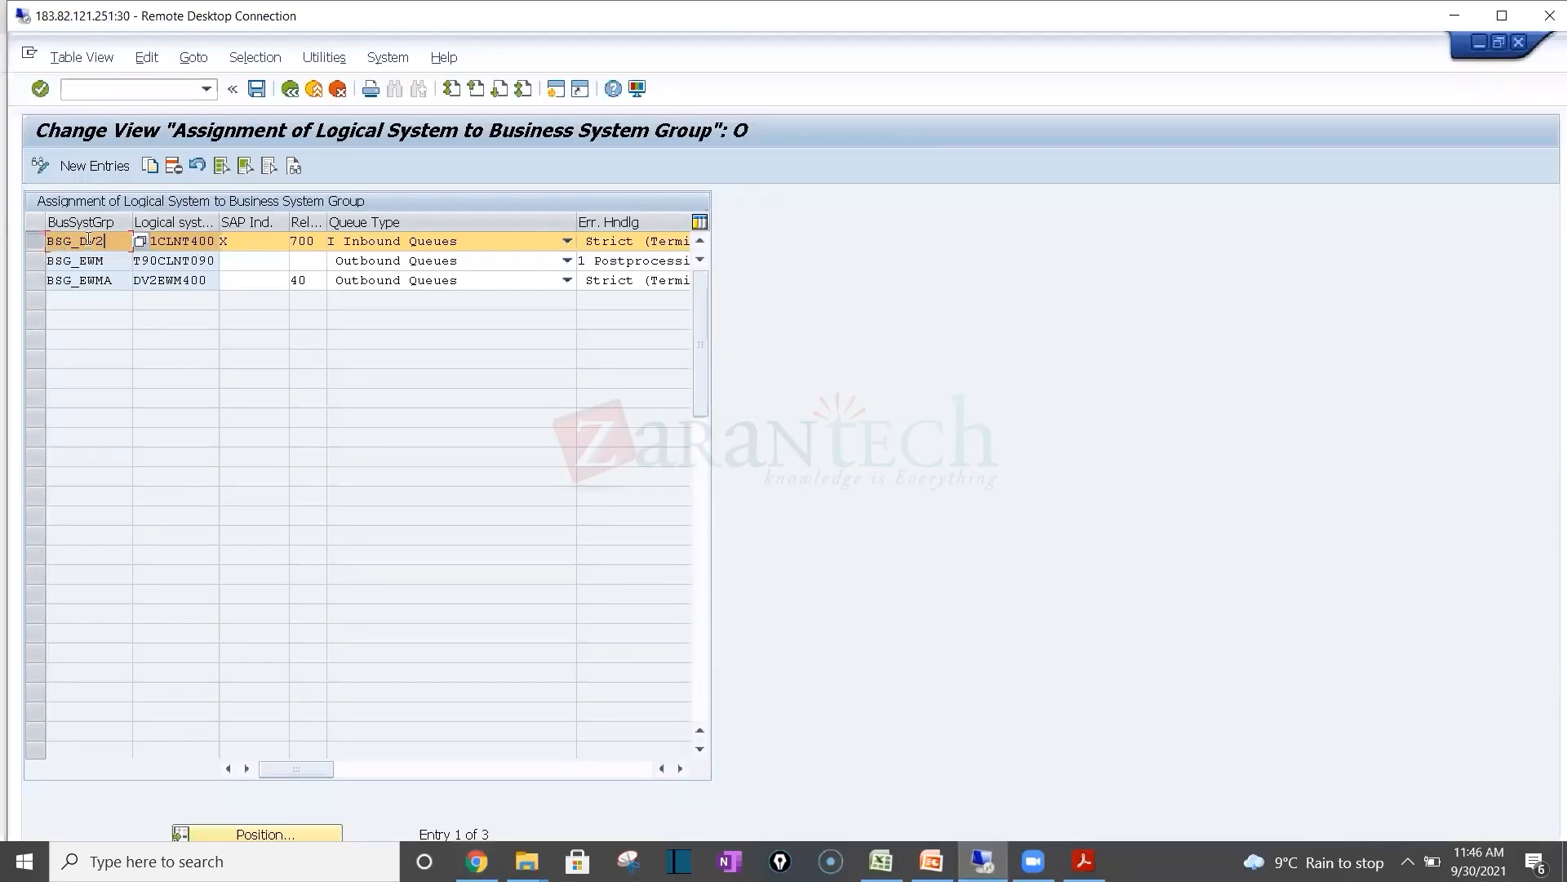
click(290, 89)
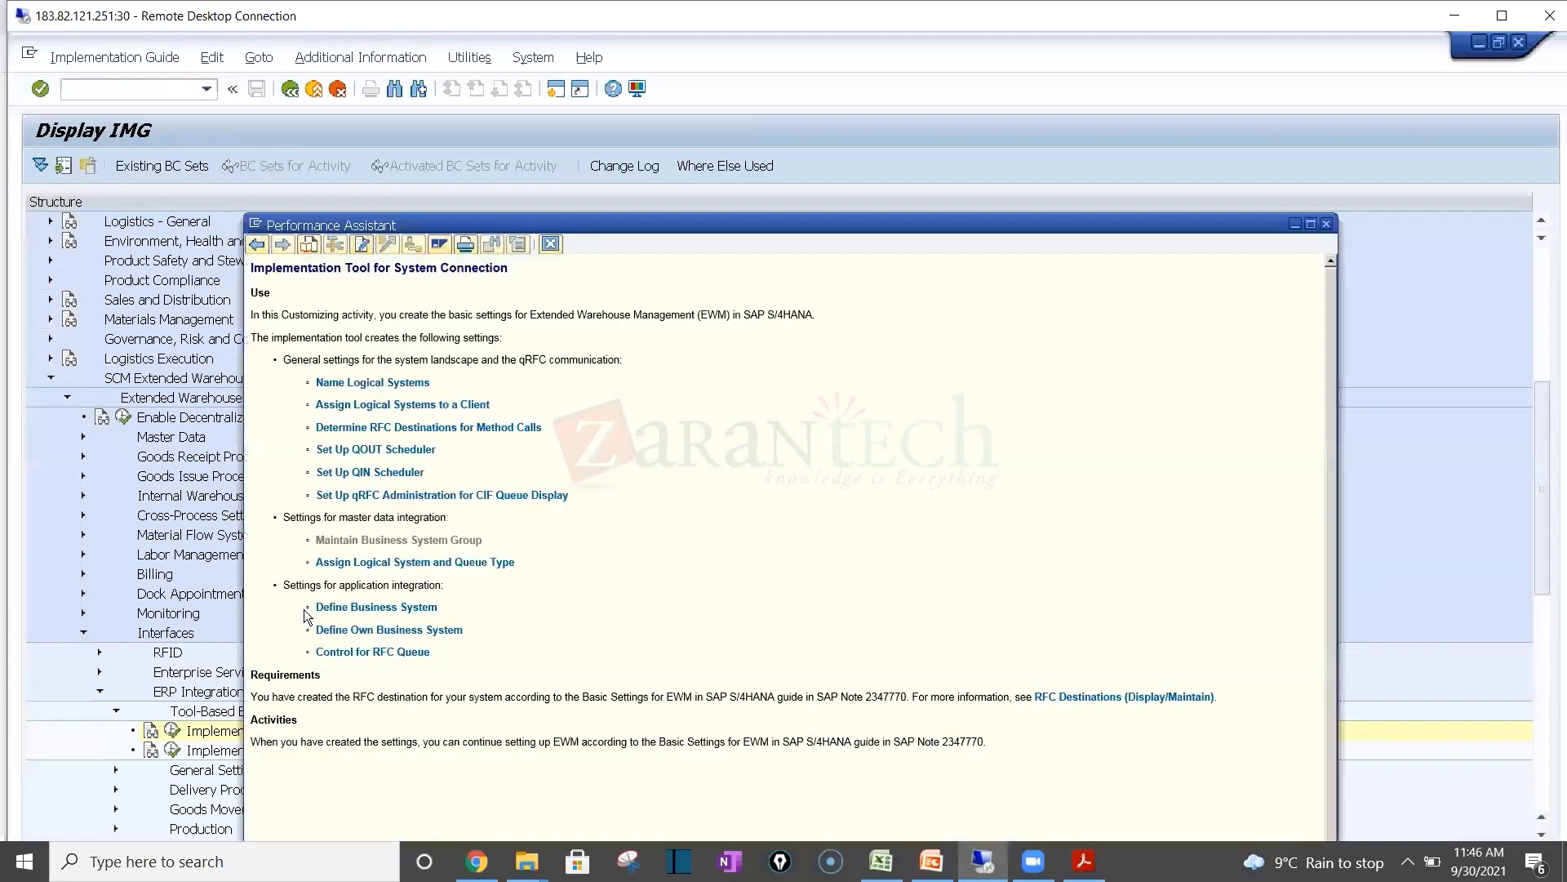
click(359, 608)
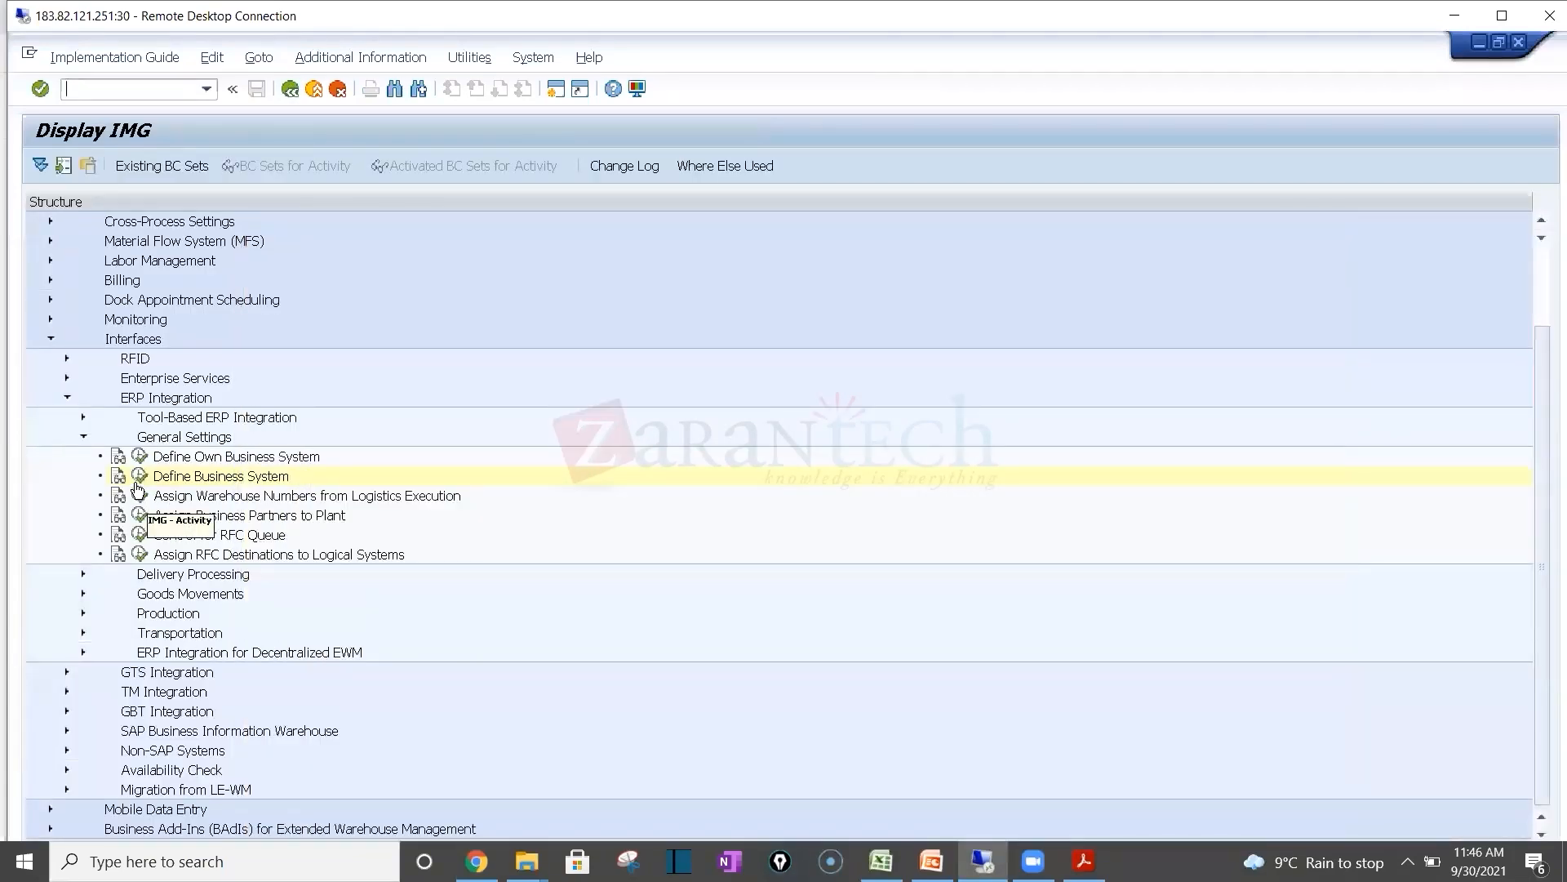
click(140, 477)
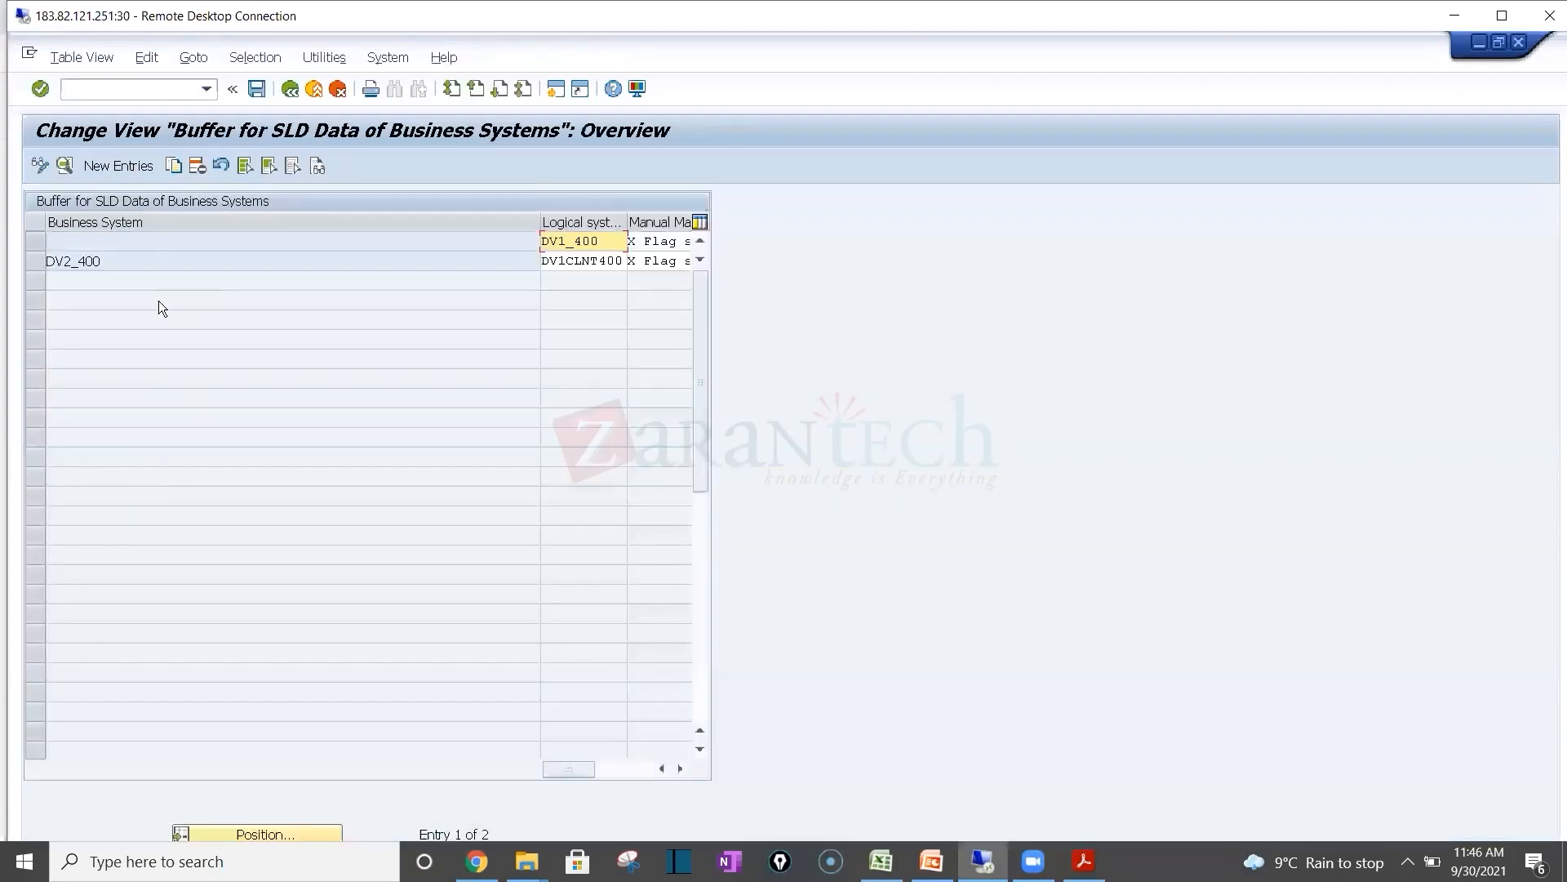
click(39, 263)
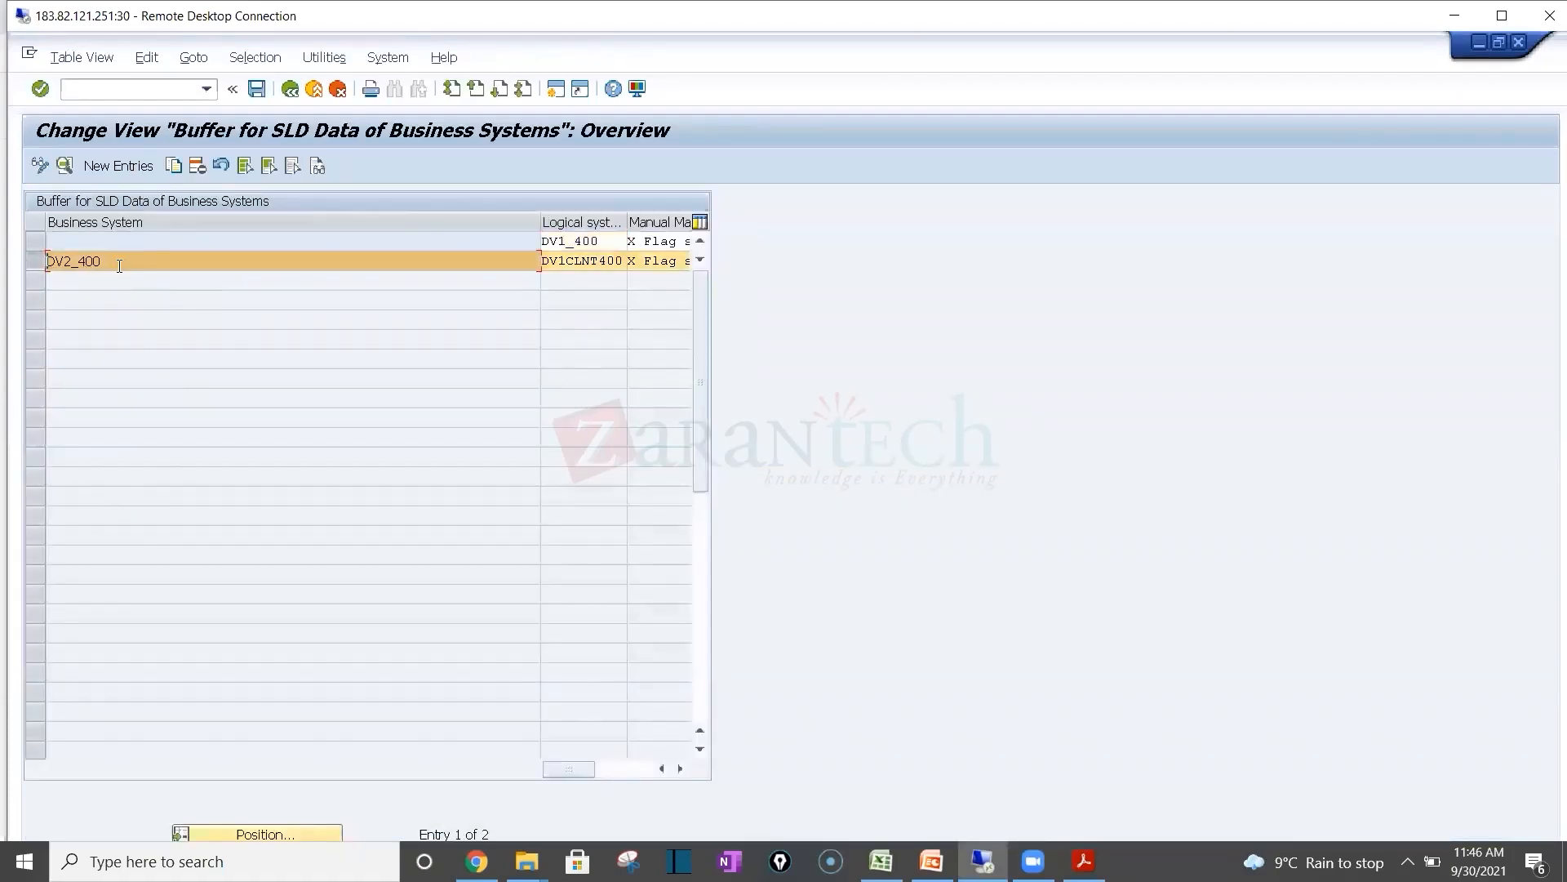
drag(8, 241, 9, 246)
click(290, 90)
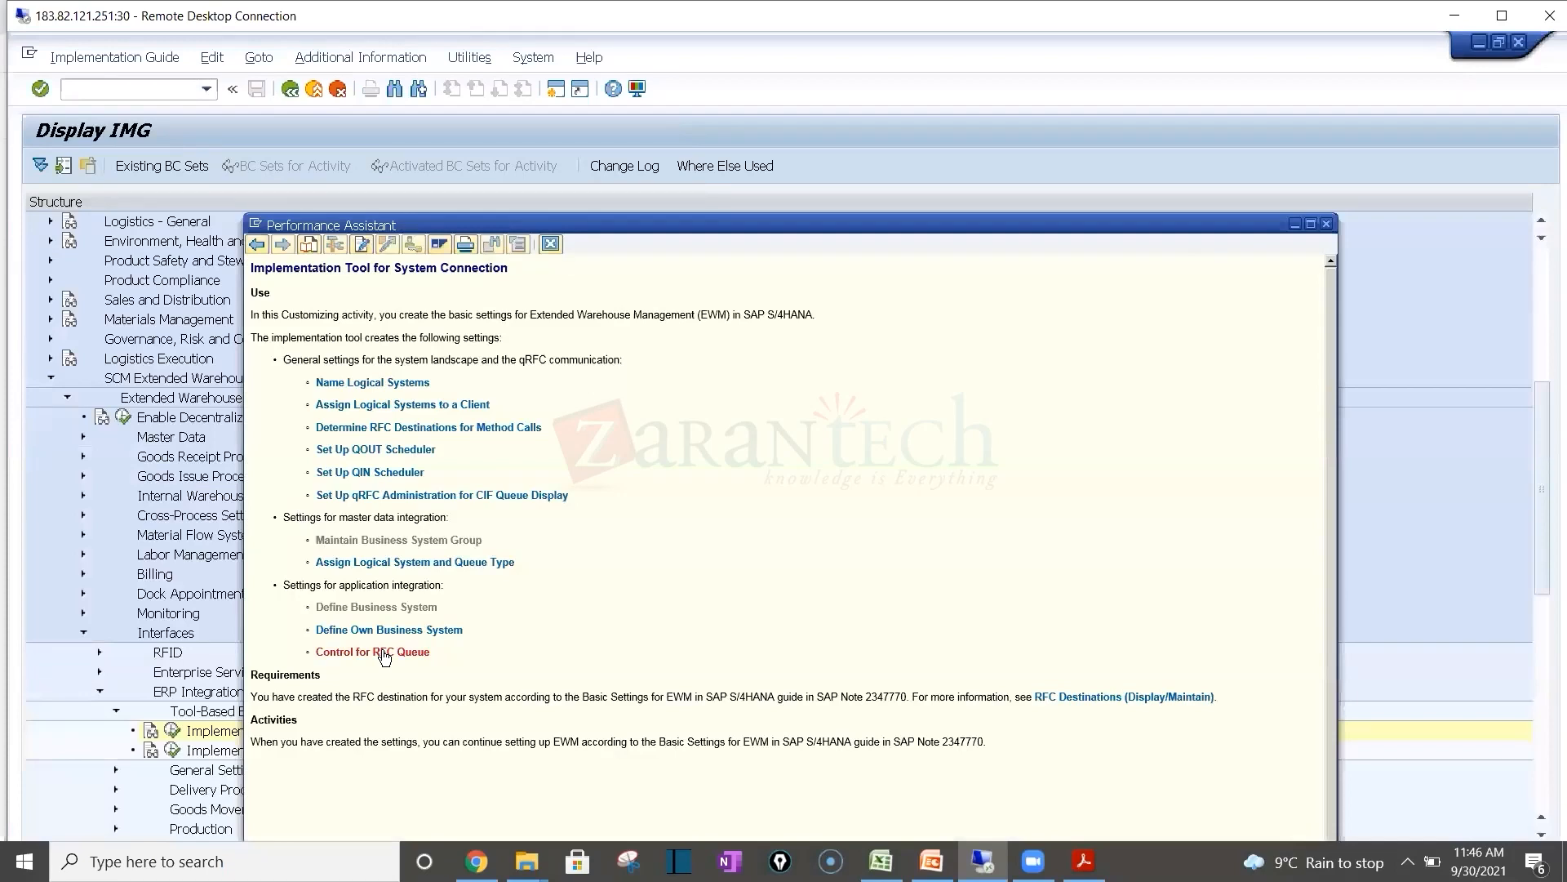
Step: Review the business systems listed under Control for RFC Queue and under Define Own Business System
click(384, 653)
click(141, 537)
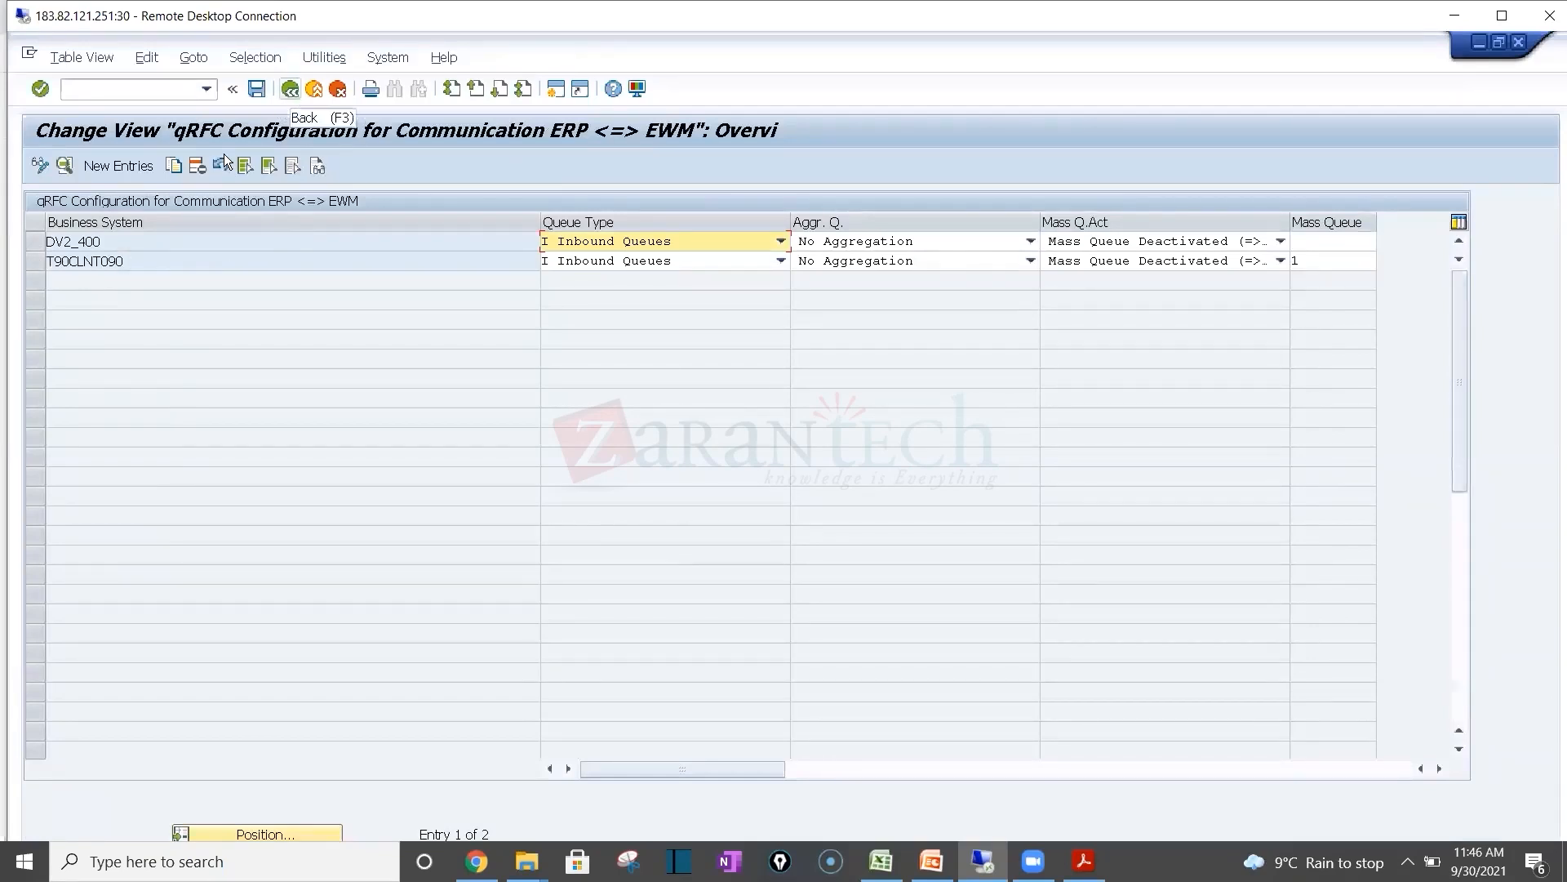
click(101, 261)
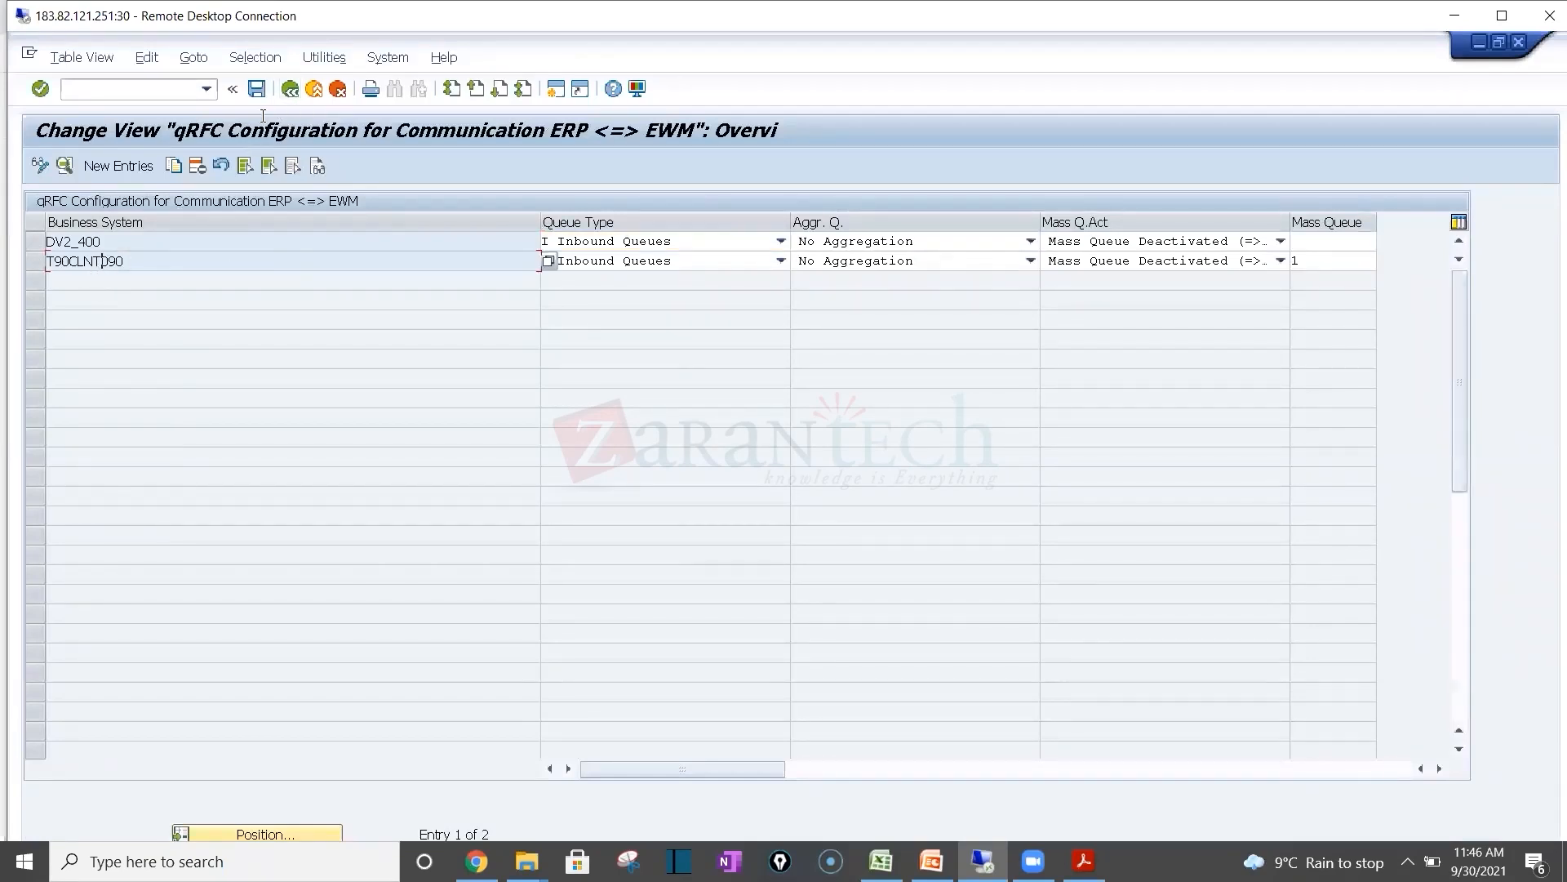
click(290, 88)
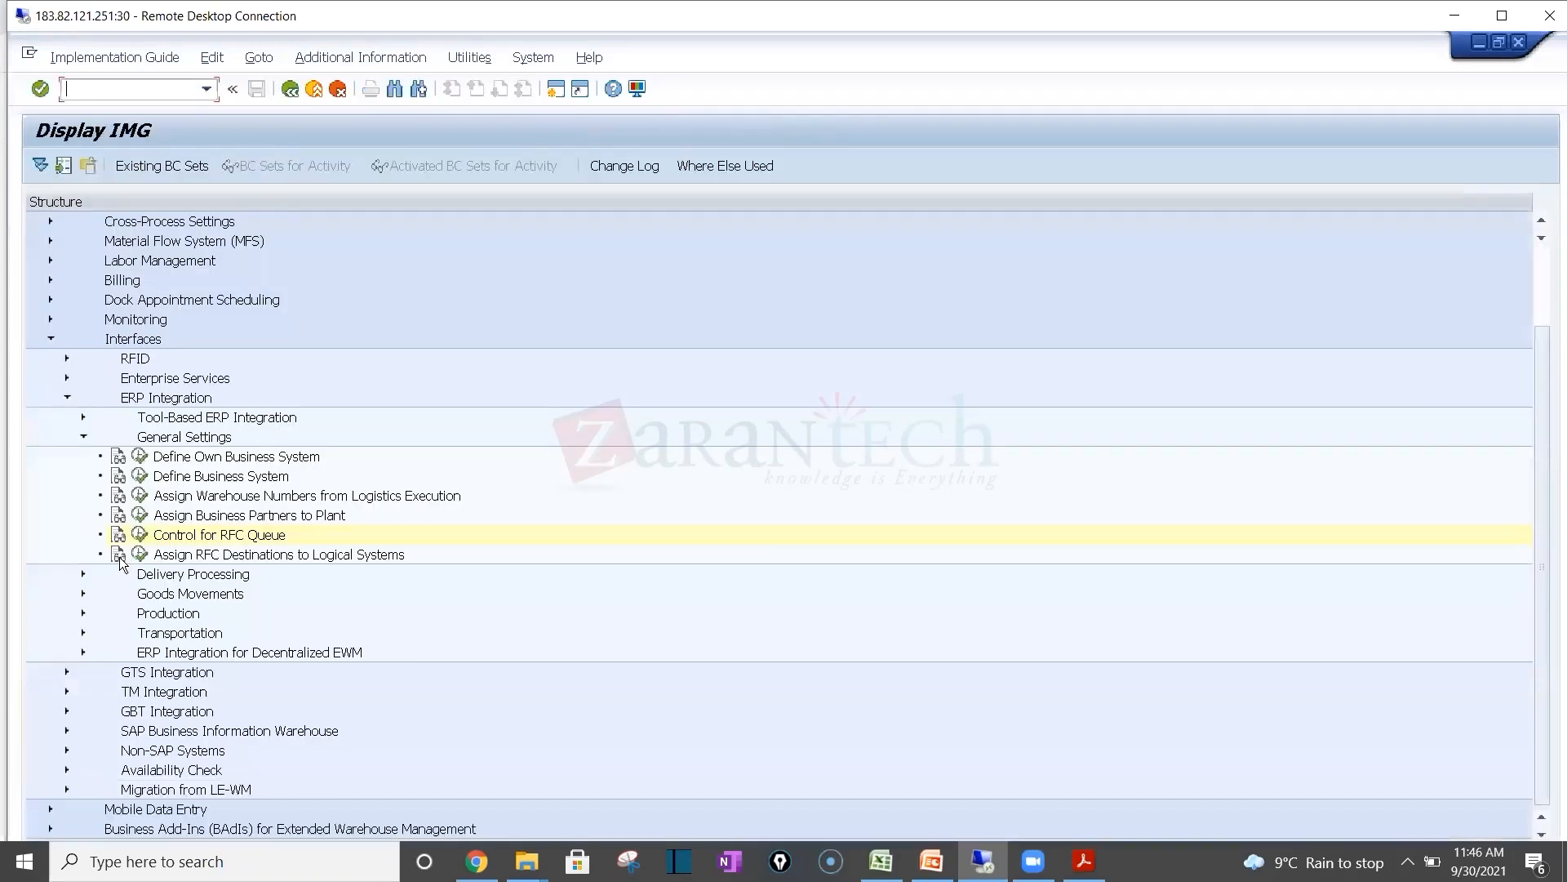
click(139, 456)
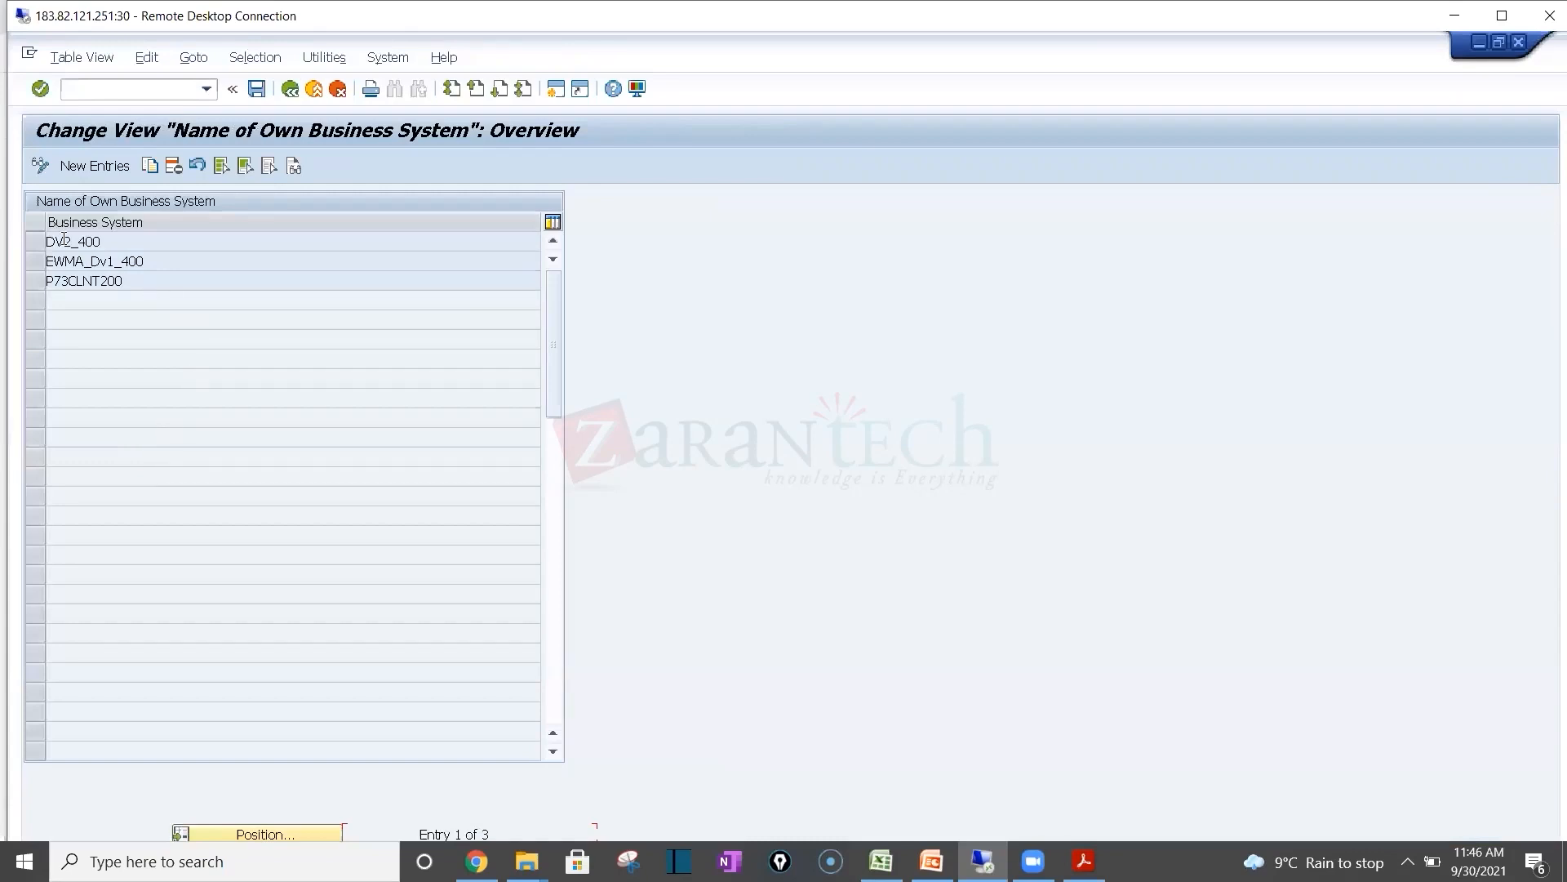
click(291, 90)
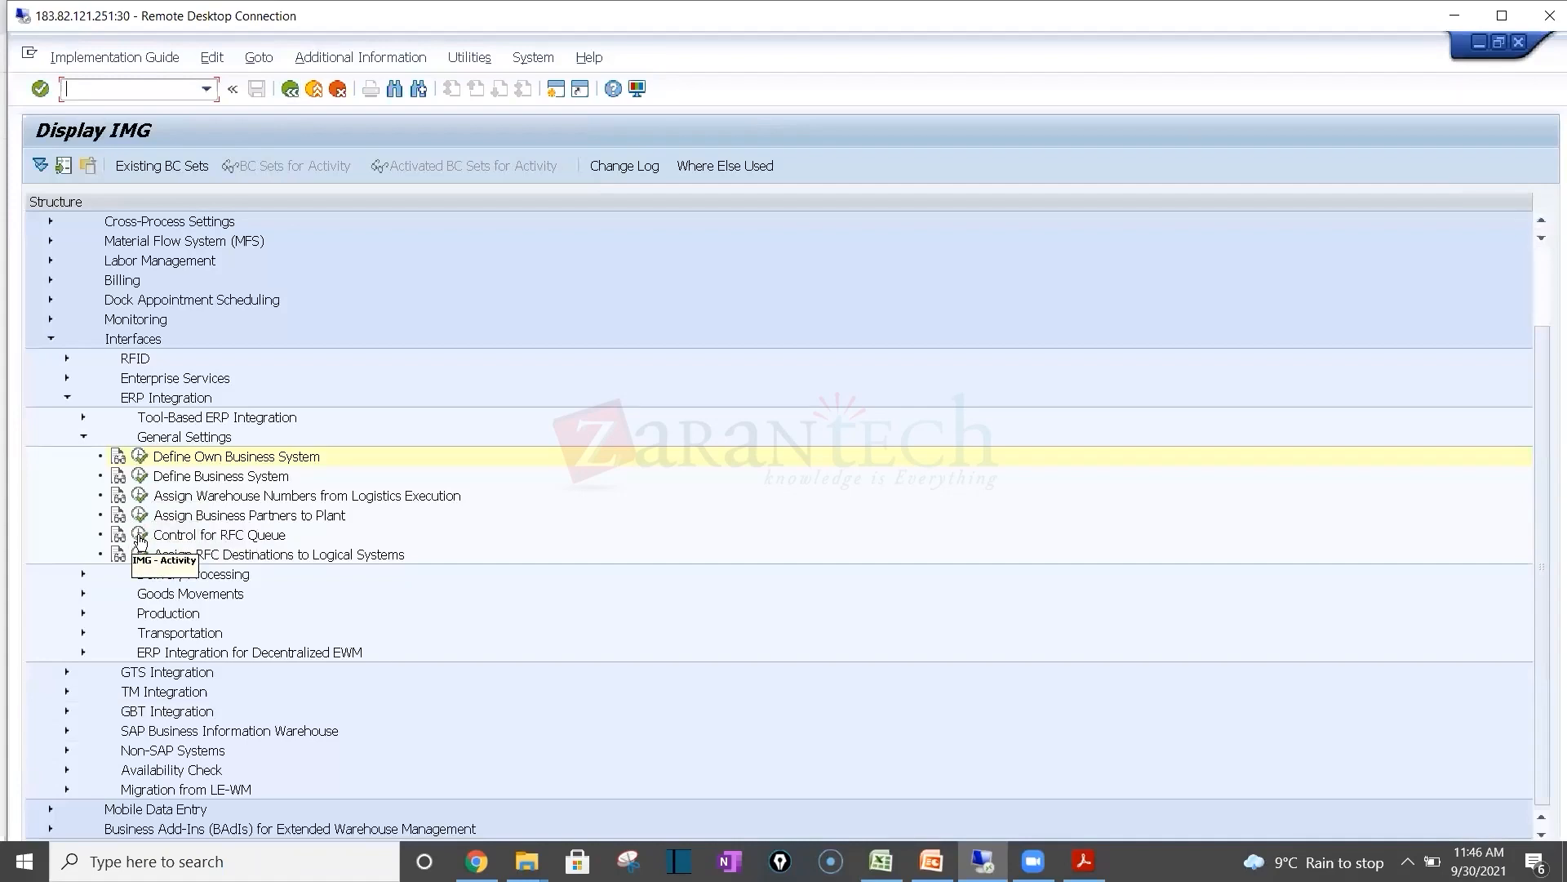
Step: Examine the detailed qRFC configuration of business system DV2_400 in Control for RFC Queue, and return to the IMG
click(139, 536)
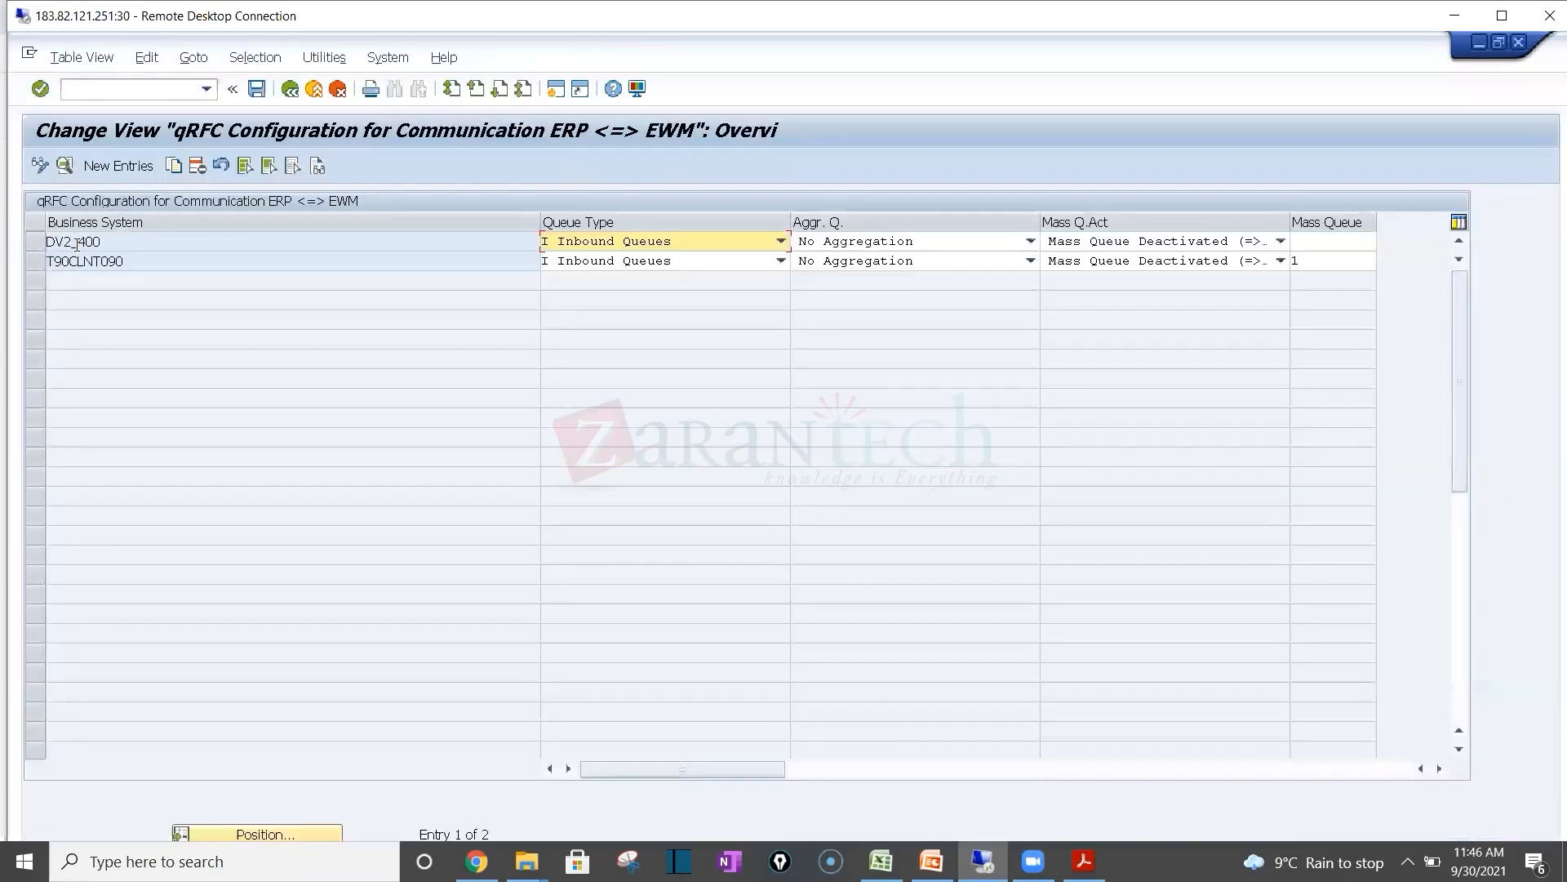
double_click(79, 244)
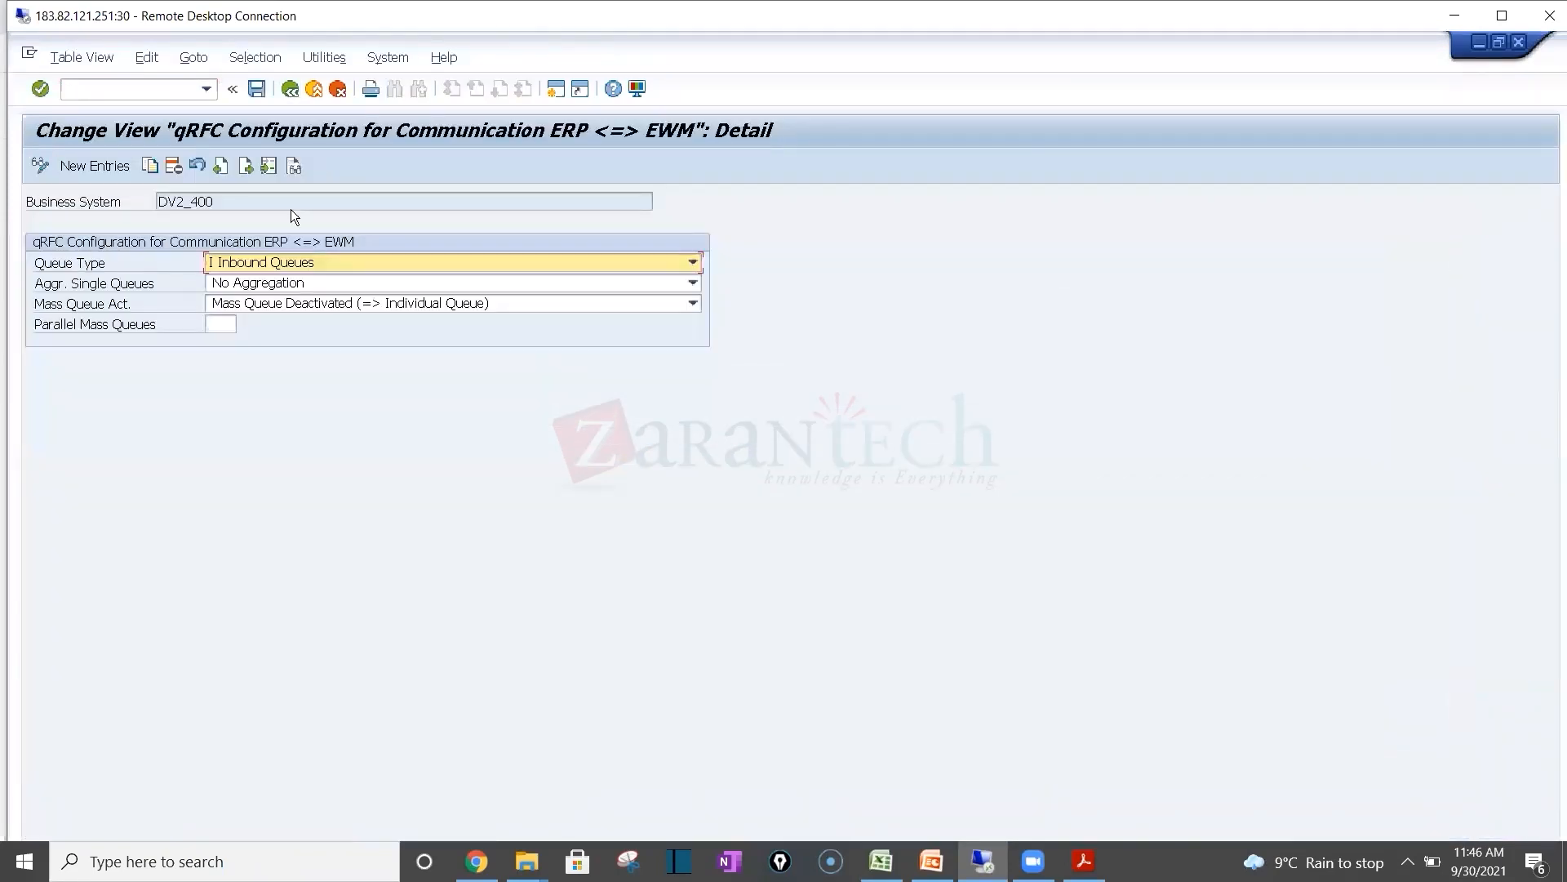
click(289, 87)
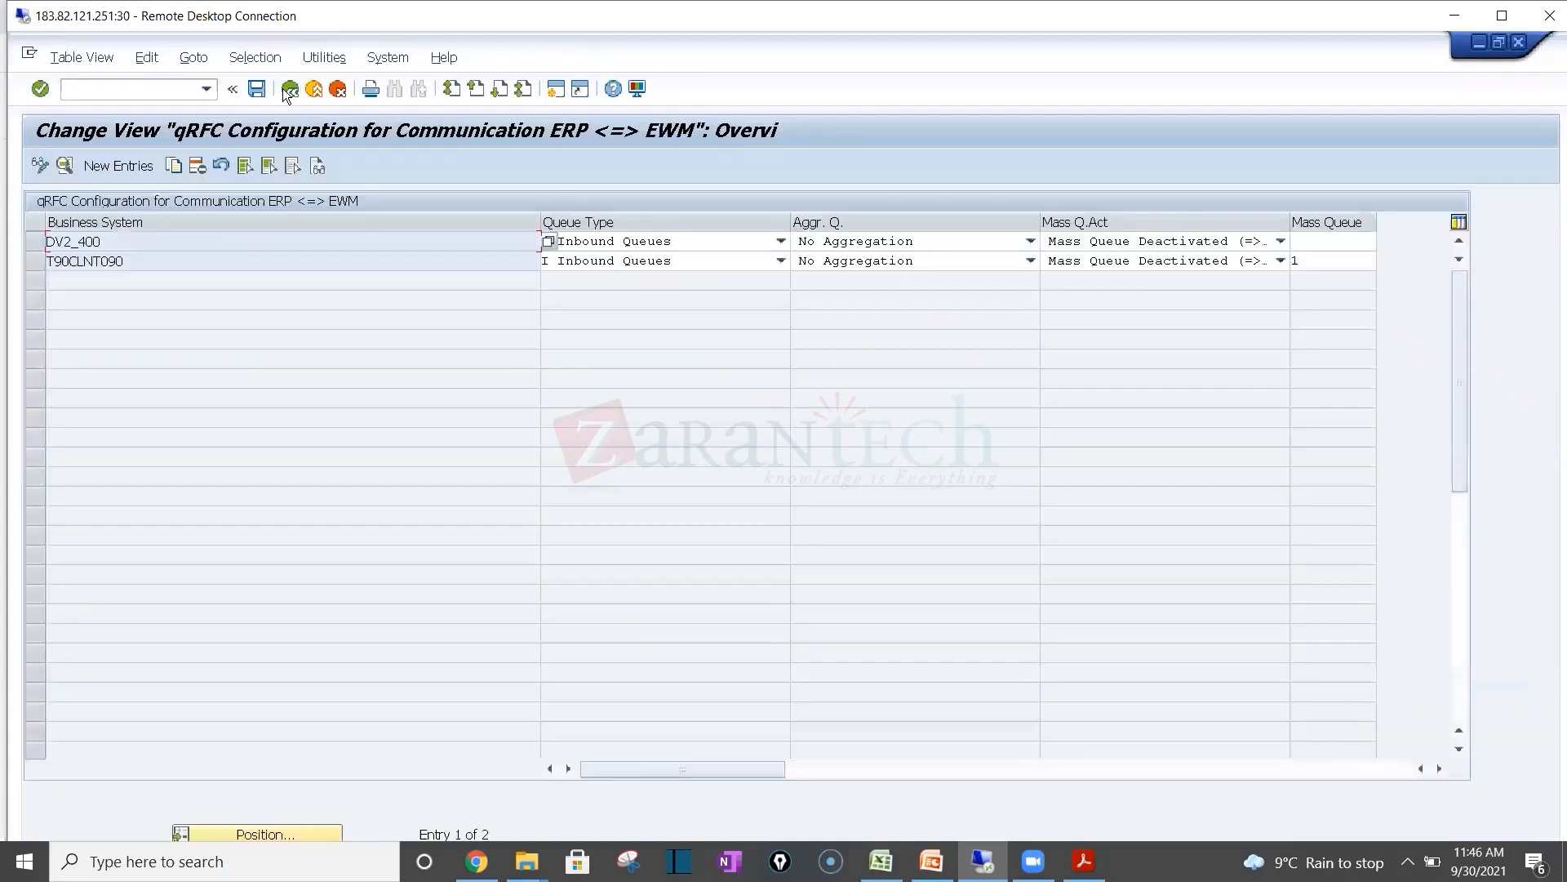
click(289, 88)
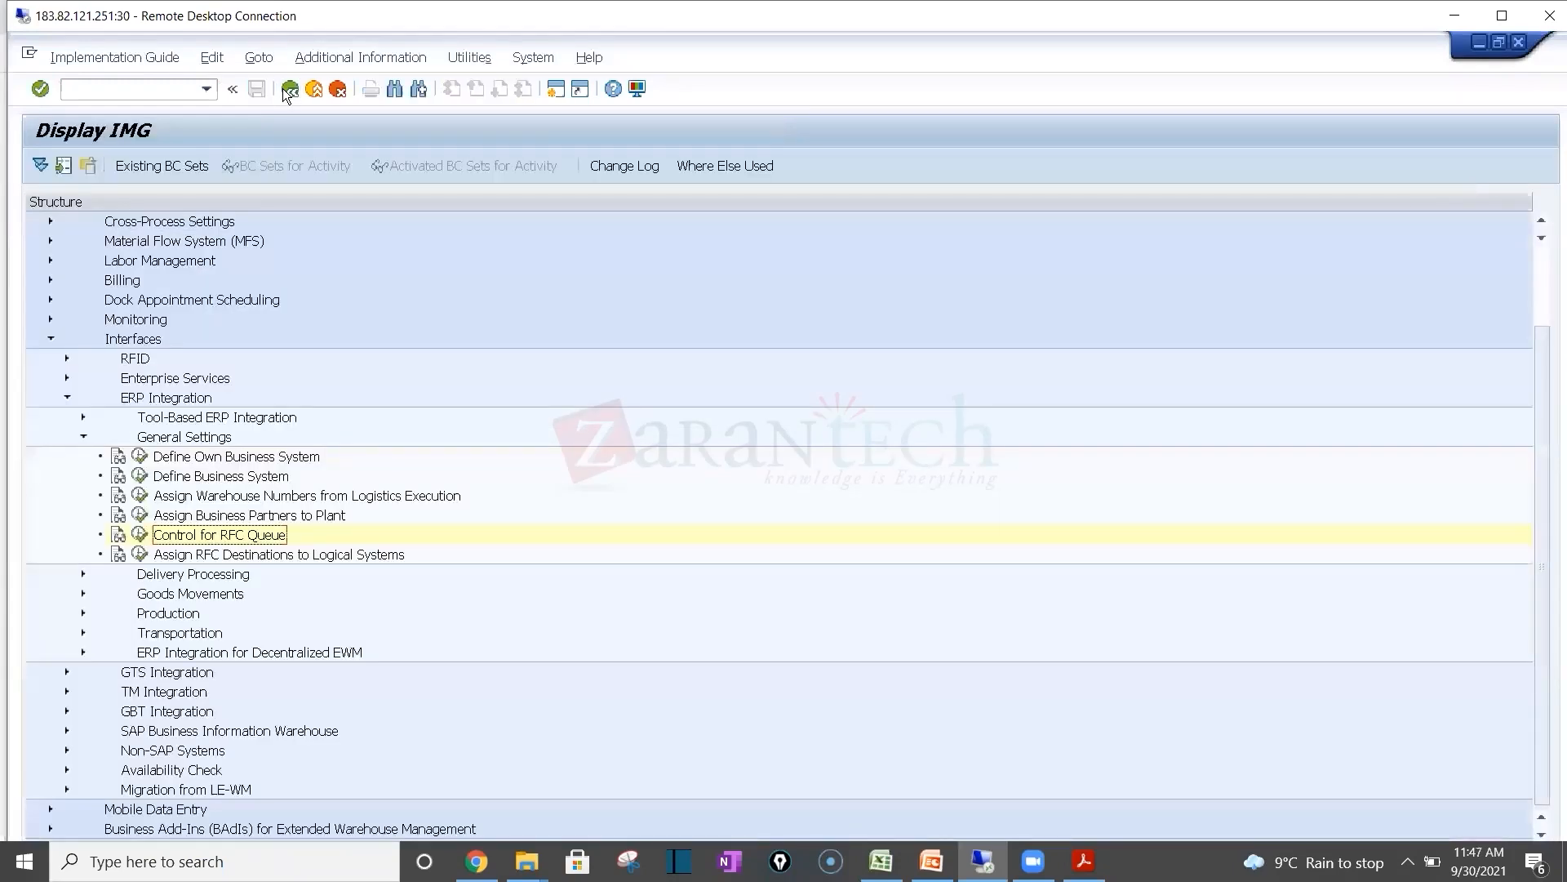
Step: Examine how the business system and ERP warehouse 003 map to the EWM warehouse in Assign Warehouse Numbers from Logistics Execution
click(139, 497)
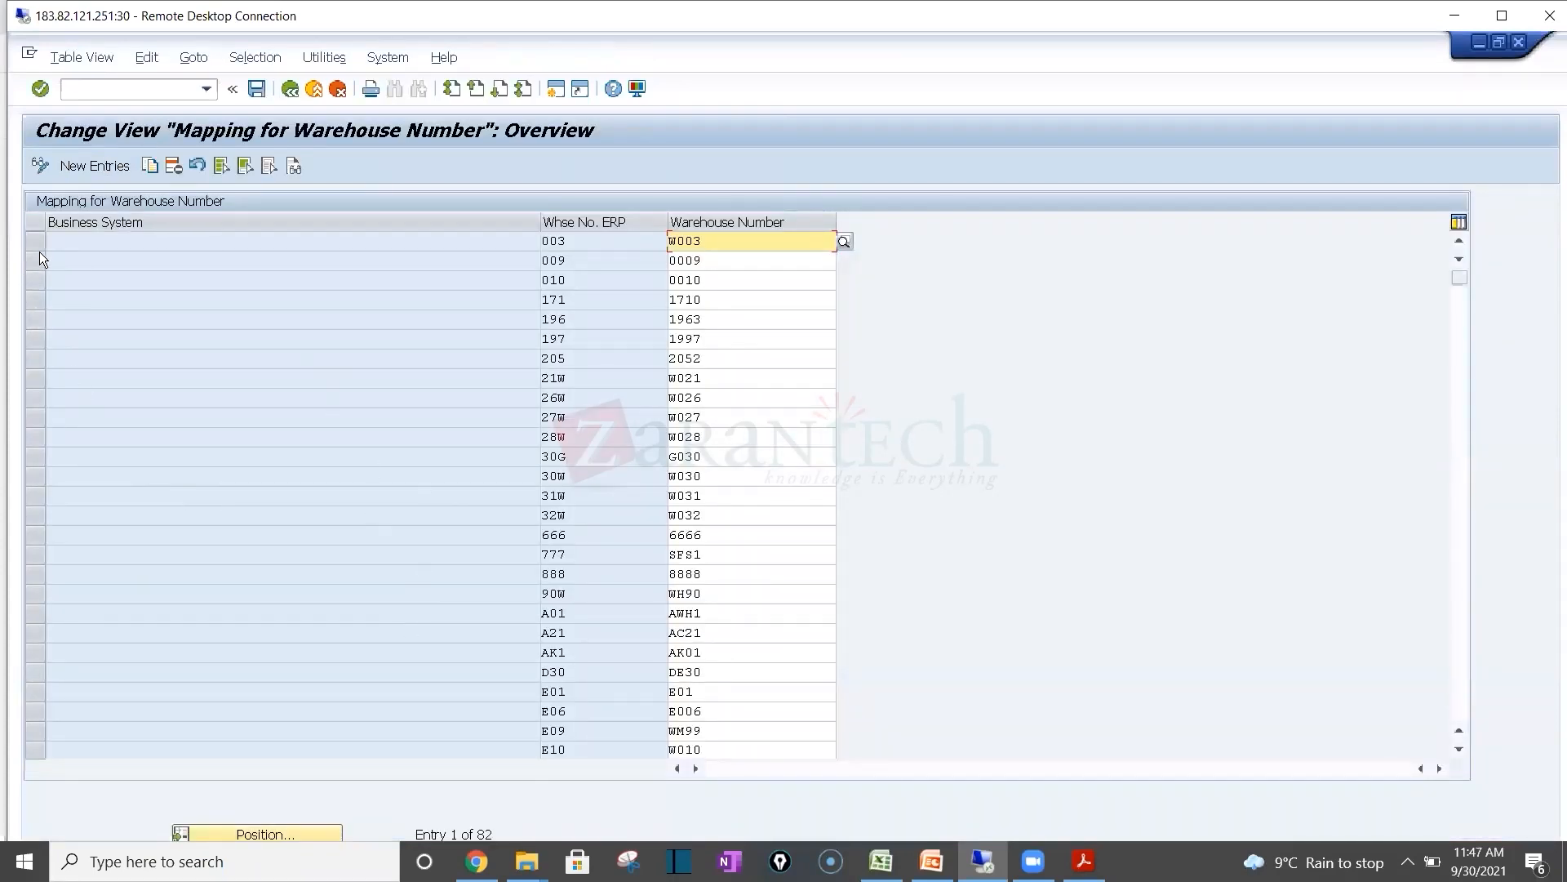
click(103, 245)
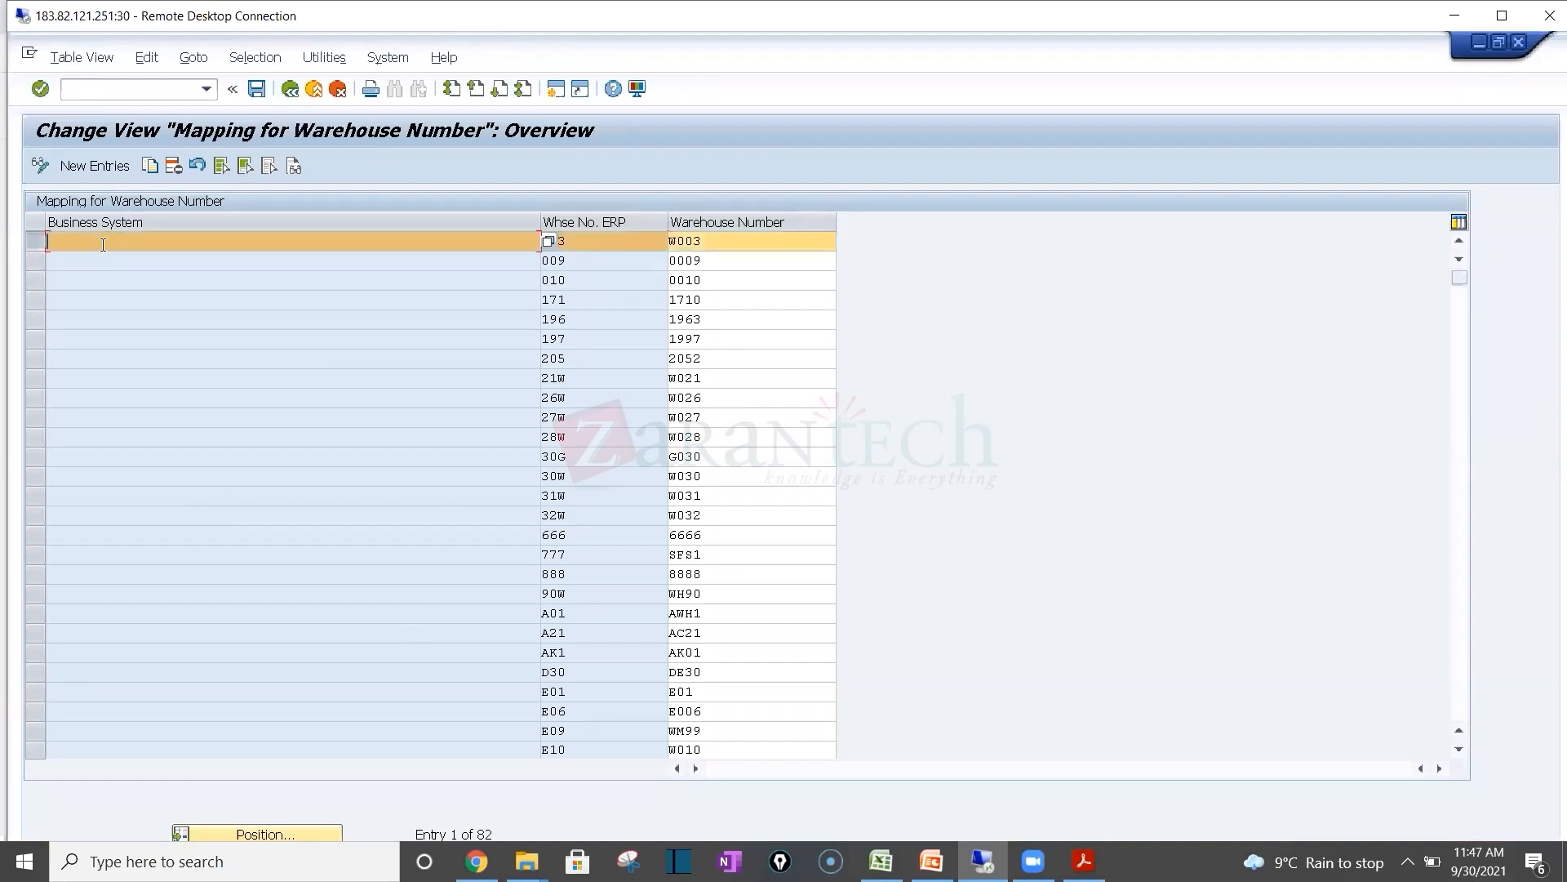
click(599, 248)
click(705, 235)
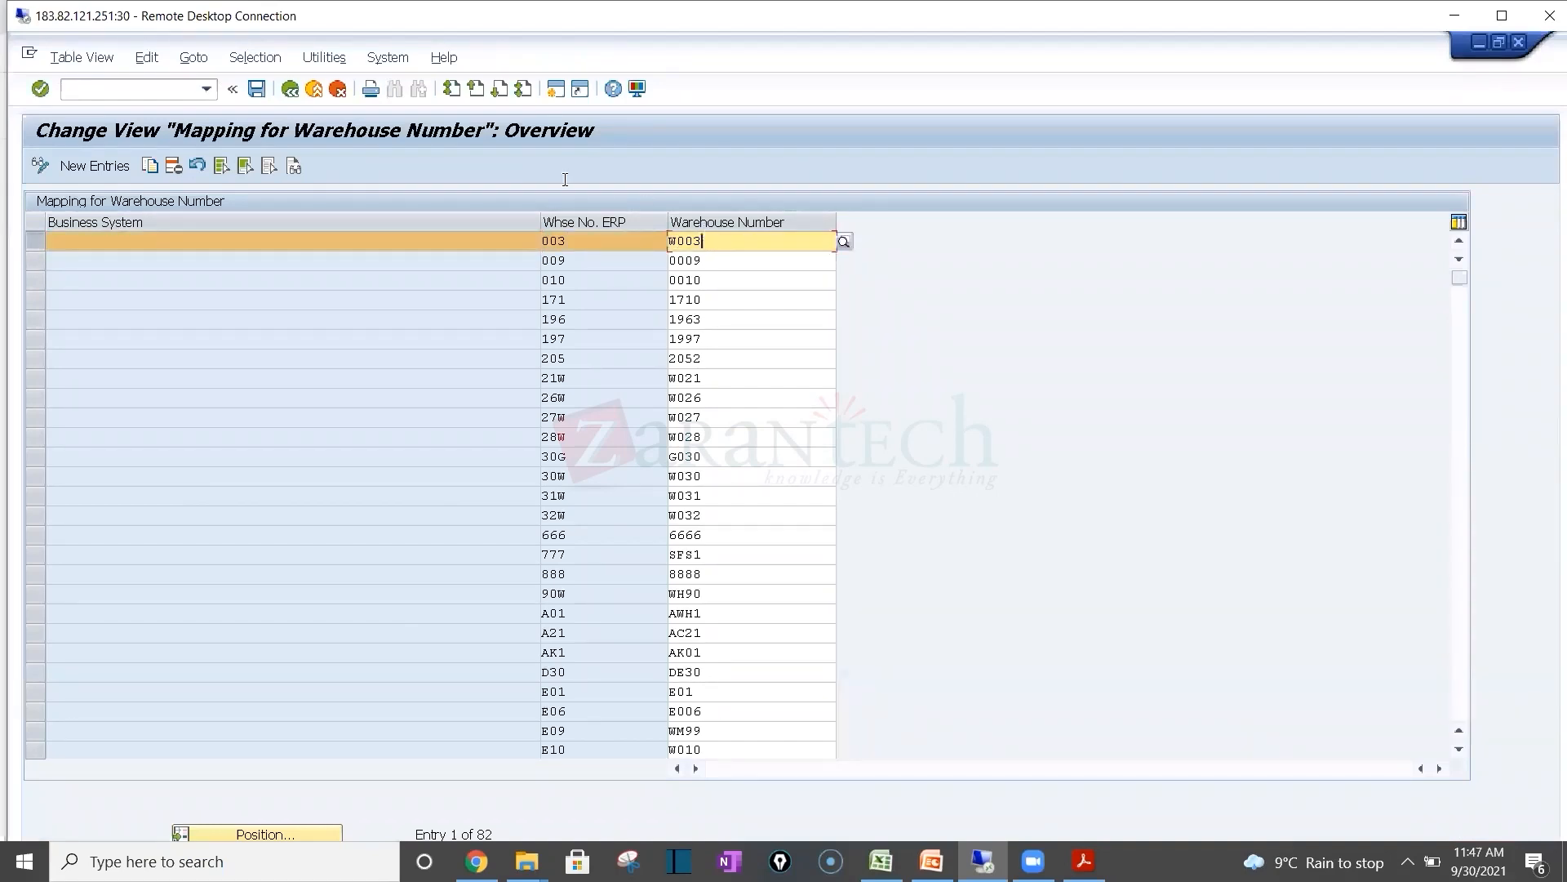
Step: Open the Maintain Inbound Delivery transaction in a new session and dismiss the log dialog
click(103, 93)
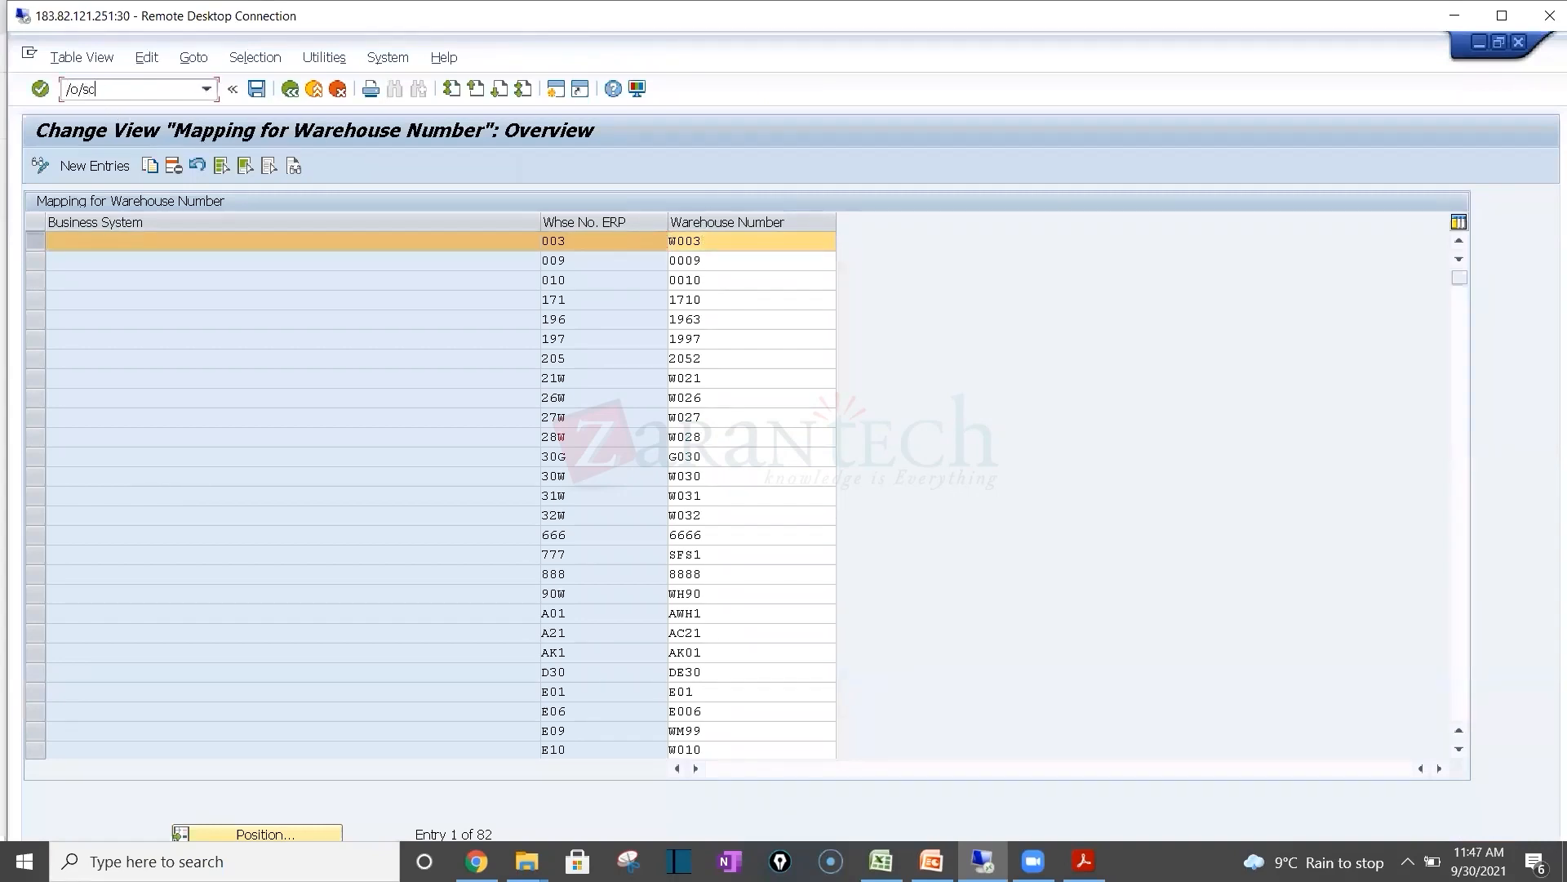
text(rdl)
key(BackSpace)
key(Return)
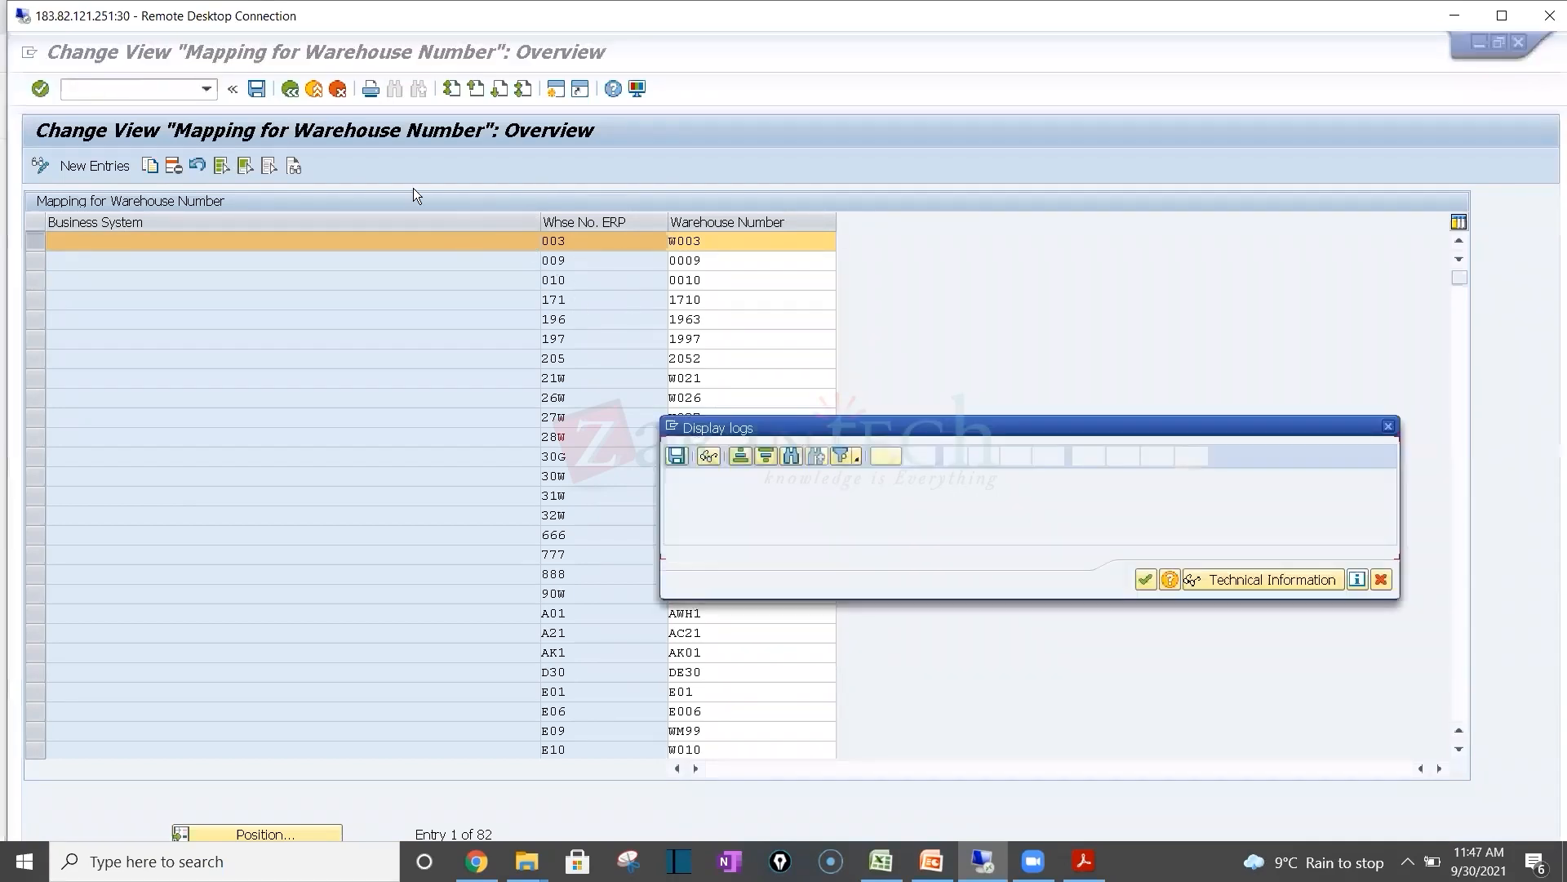
key(Return)
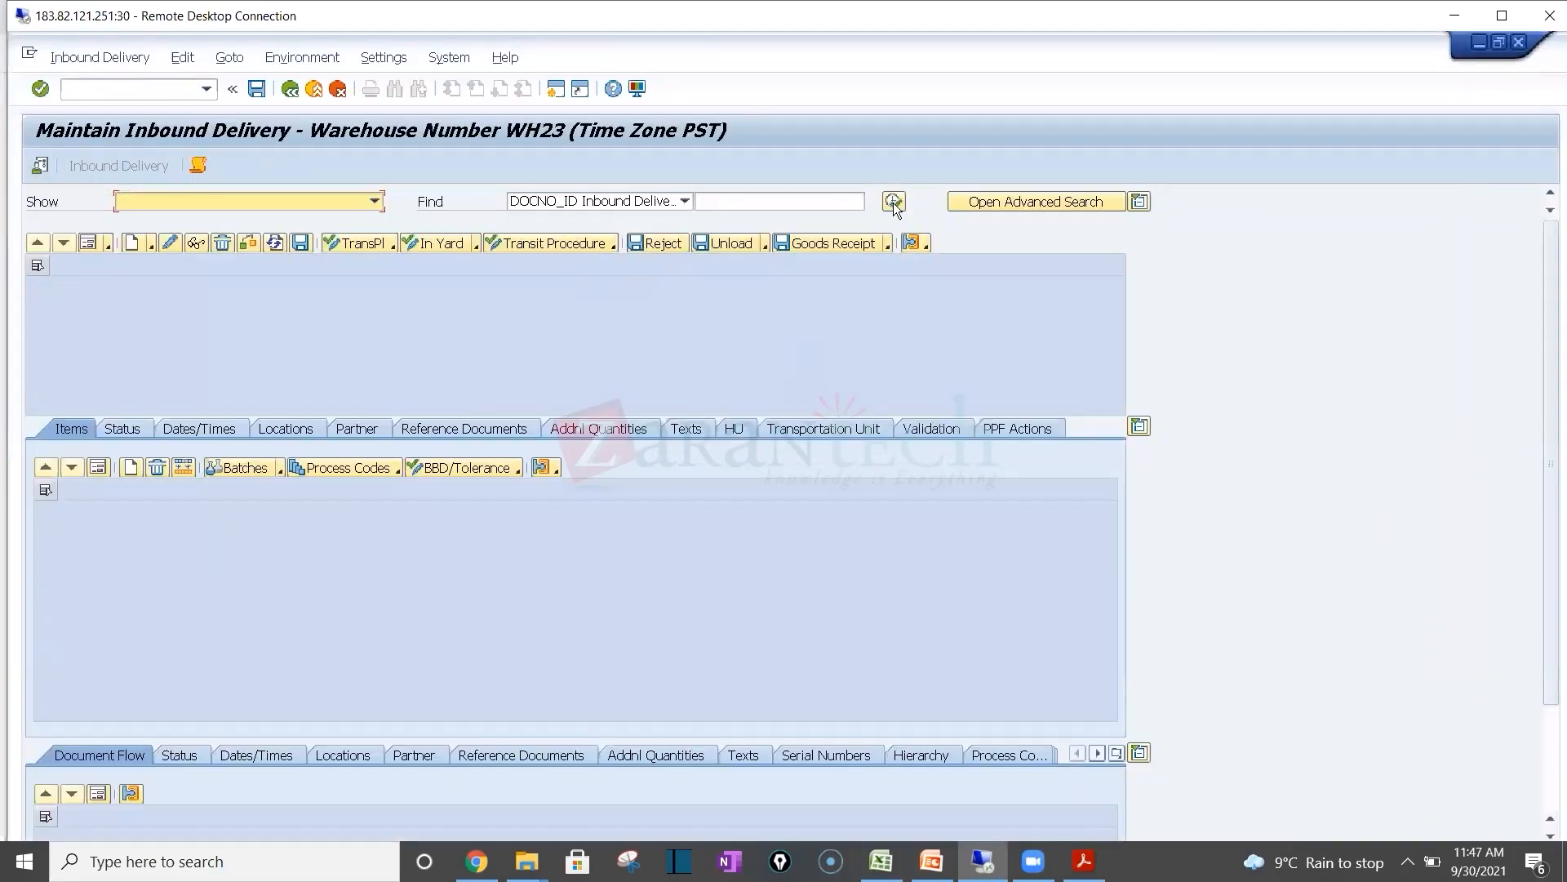
Step: Search for all inbound deliveries of warehouse WH23 and select one near the end of the results
click(894, 202)
click(323, 414)
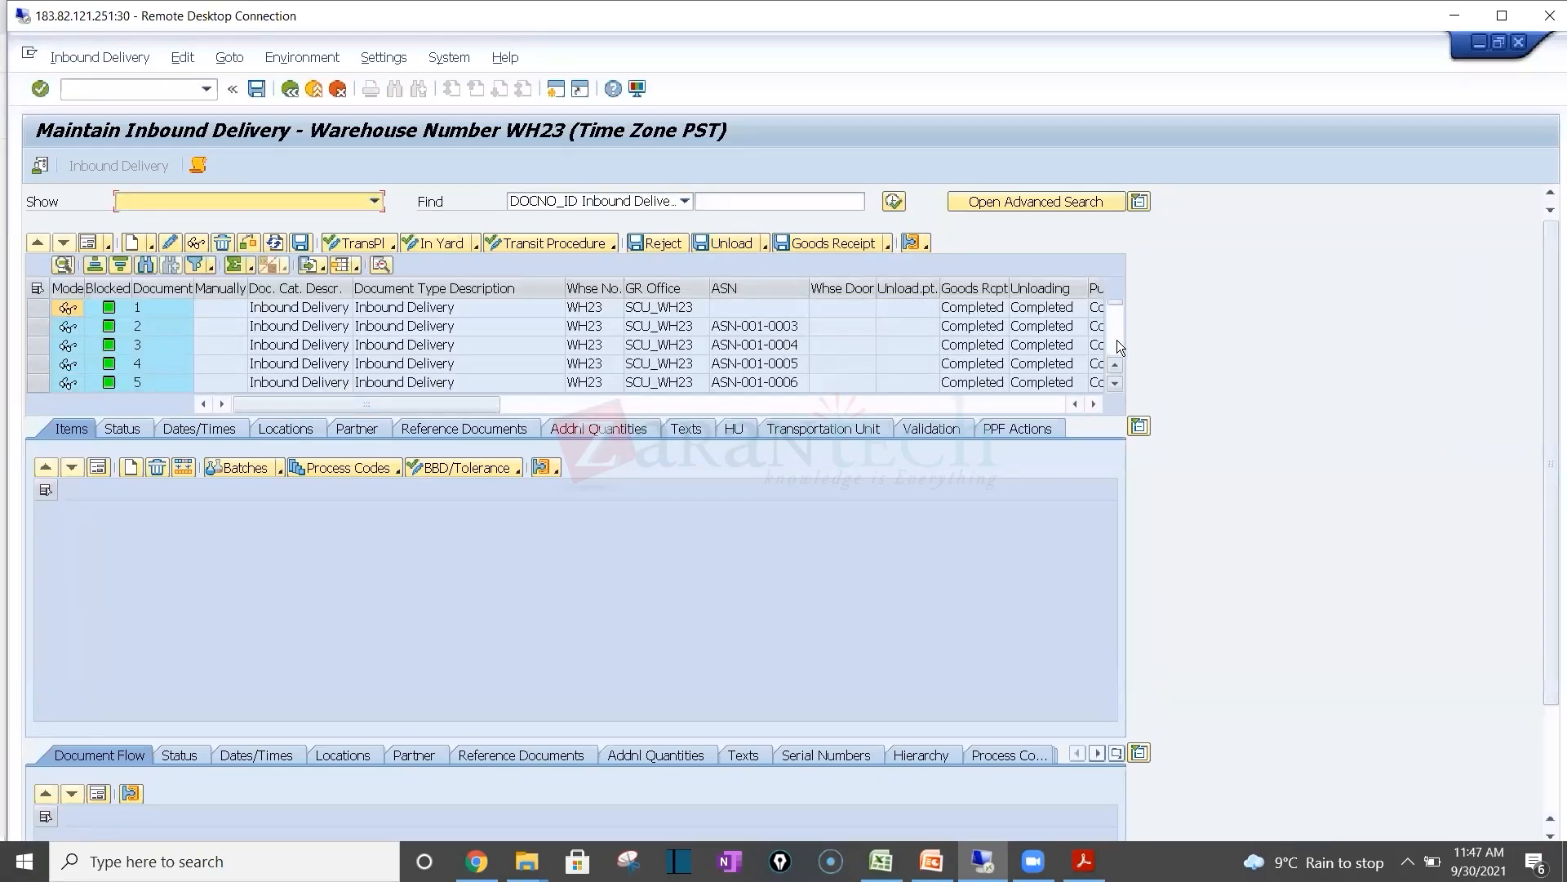
click(597, 371)
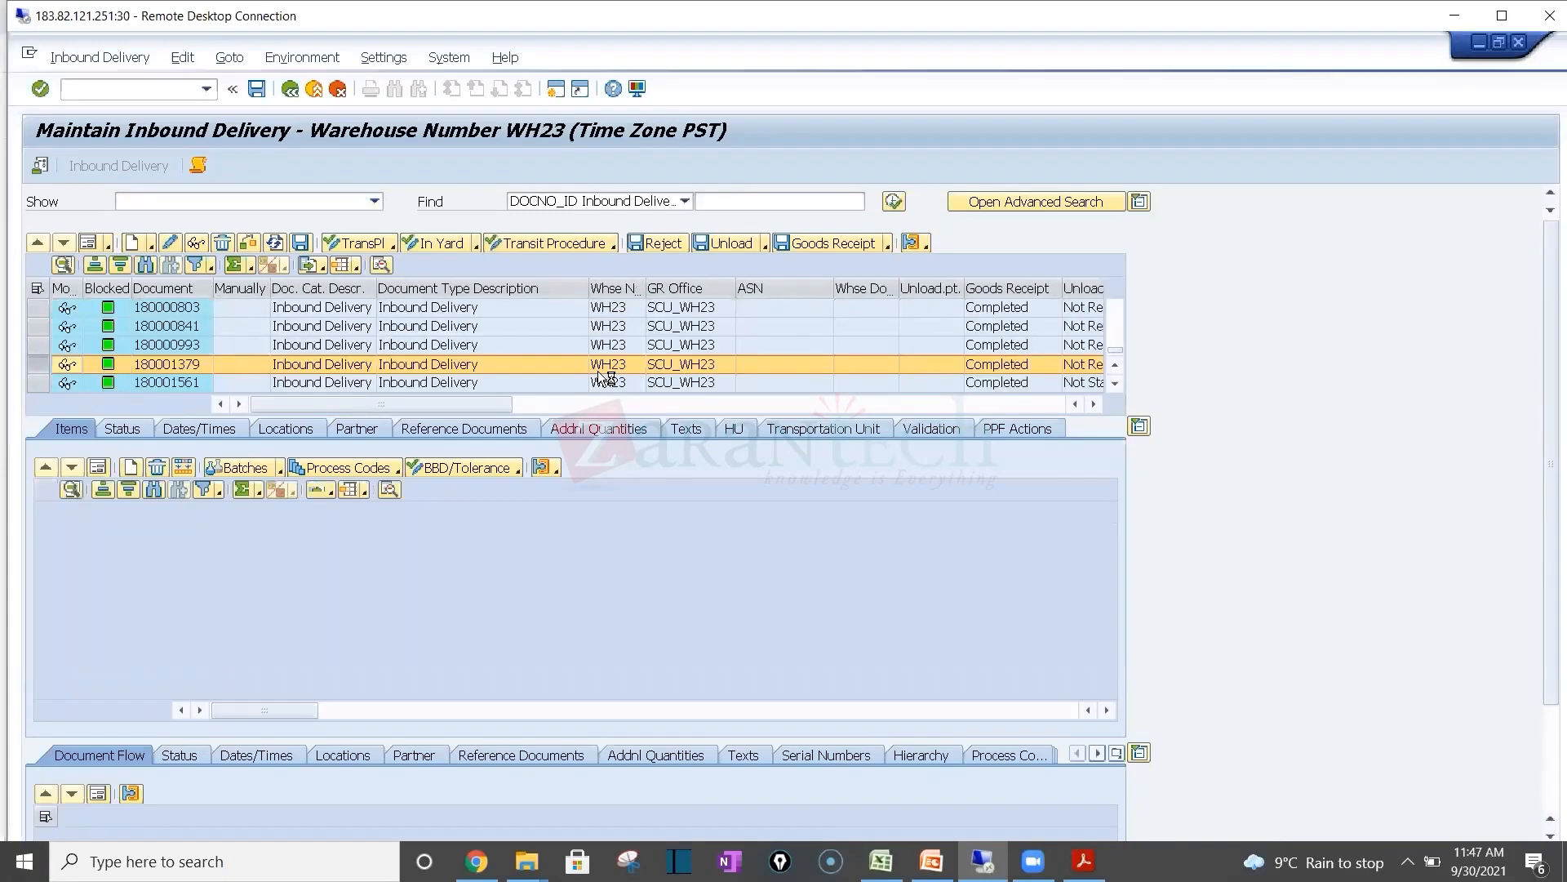
Step: Examine the business system and ERP reference documents of the selected inbound delivery, and minimize that session
click(439, 428)
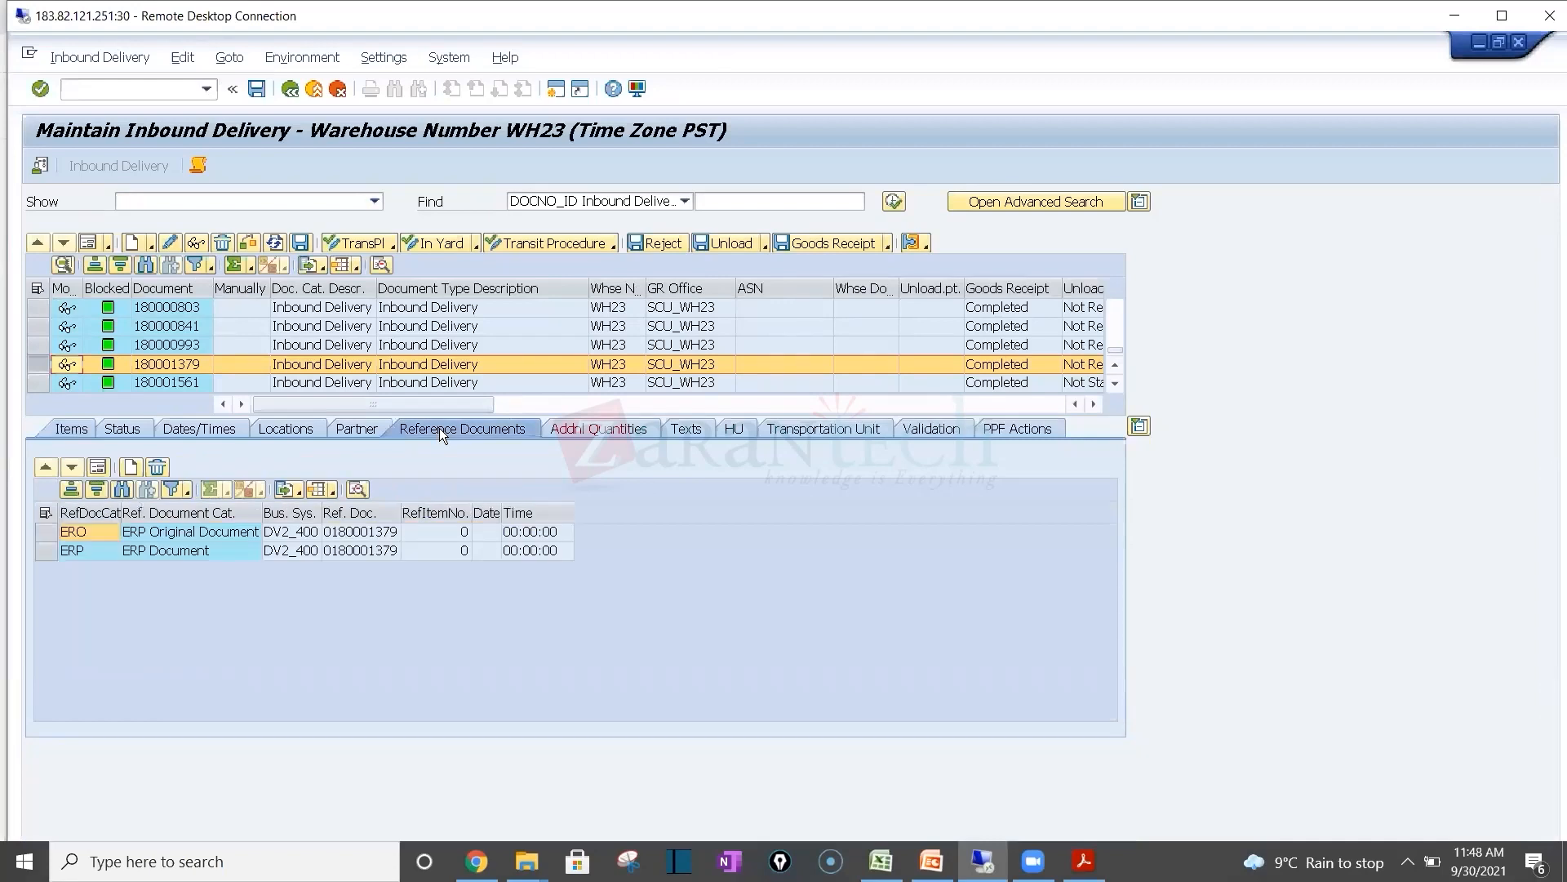
click(361, 535)
click(286, 535)
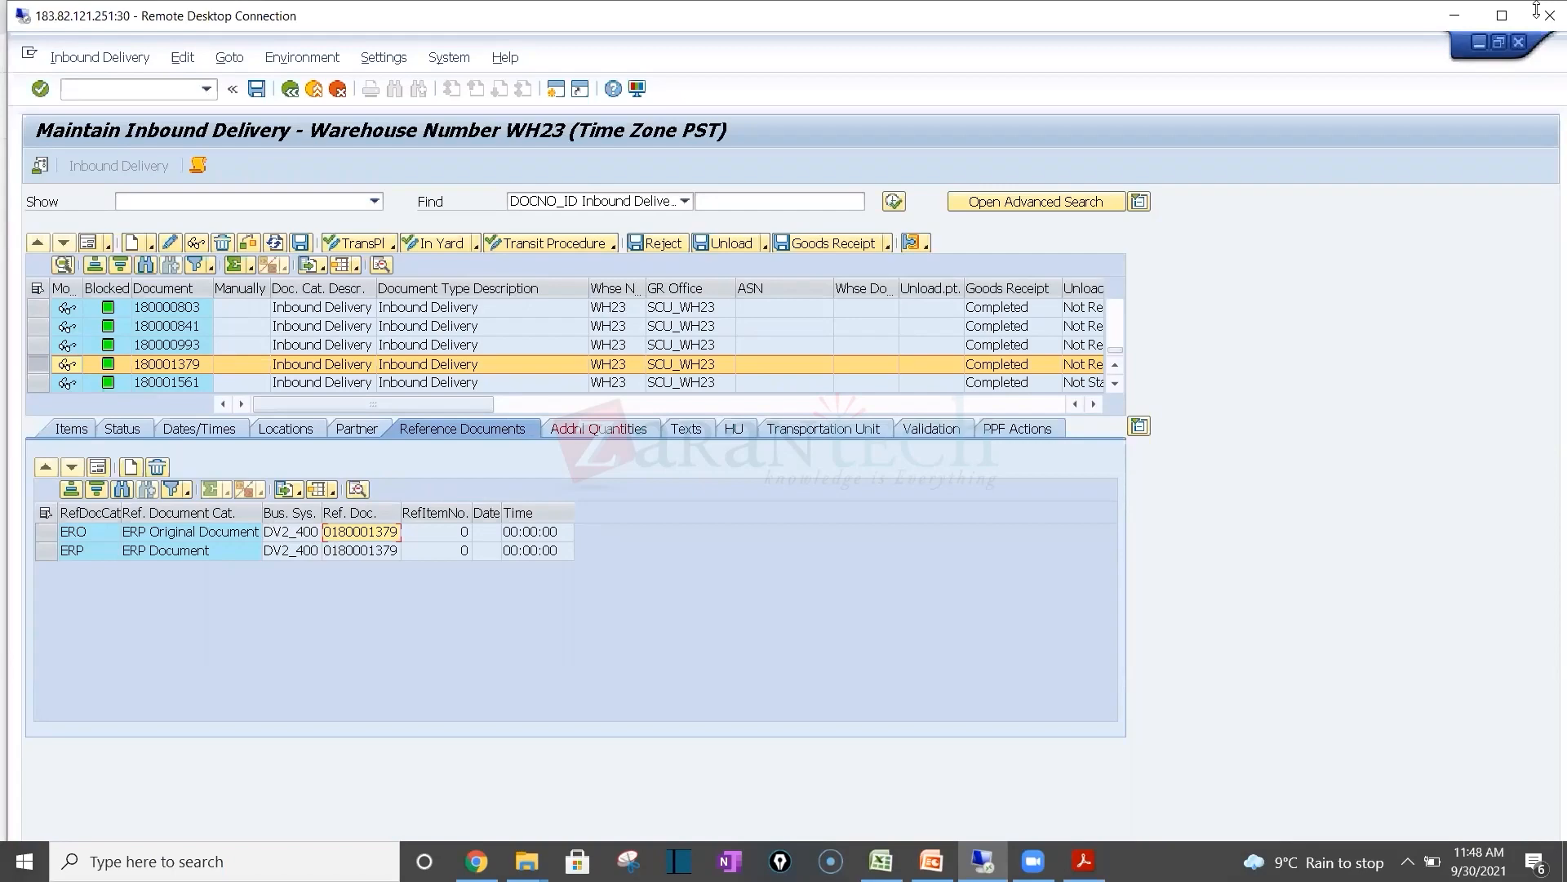
click(1479, 42)
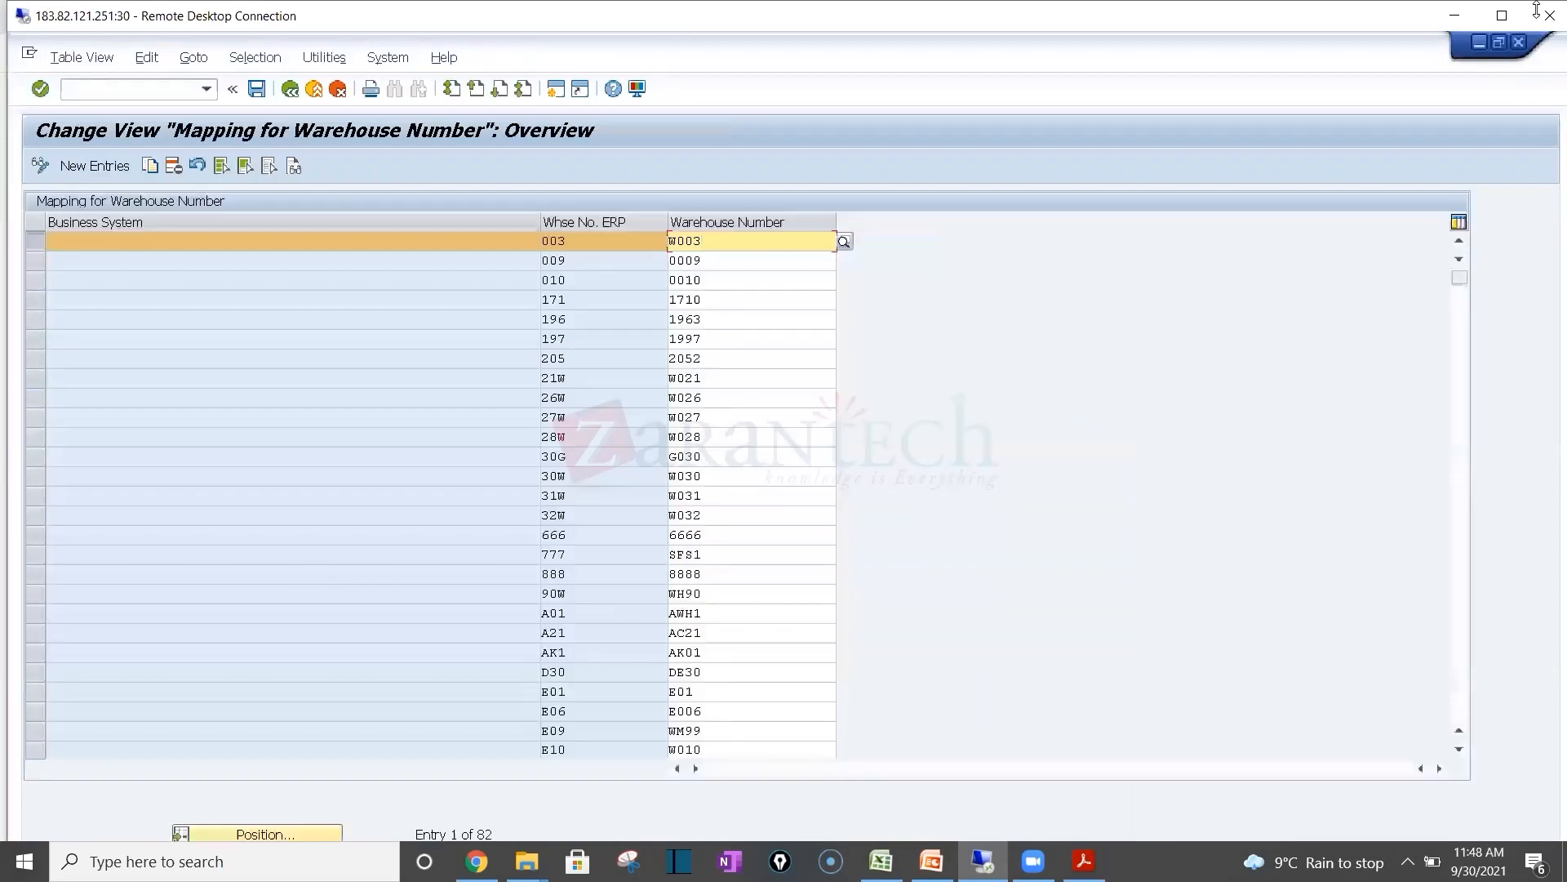
Step: Examine the DV2_400 entry in Define Business System and the overview in Control for RFC Queue, and return to the IMG
click(294, 99)
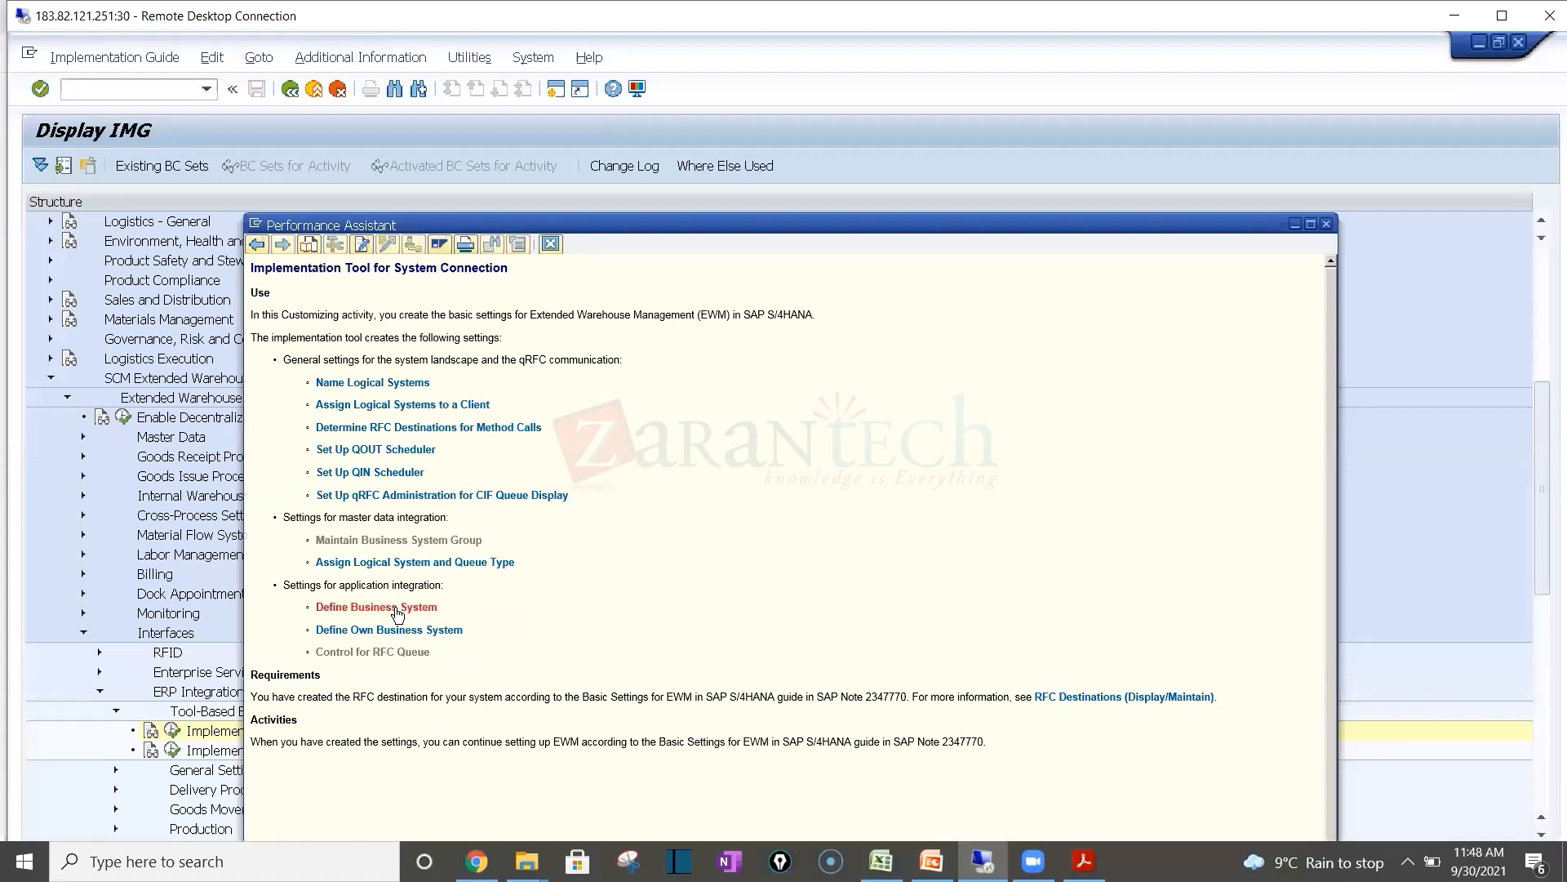
click(398, 614)
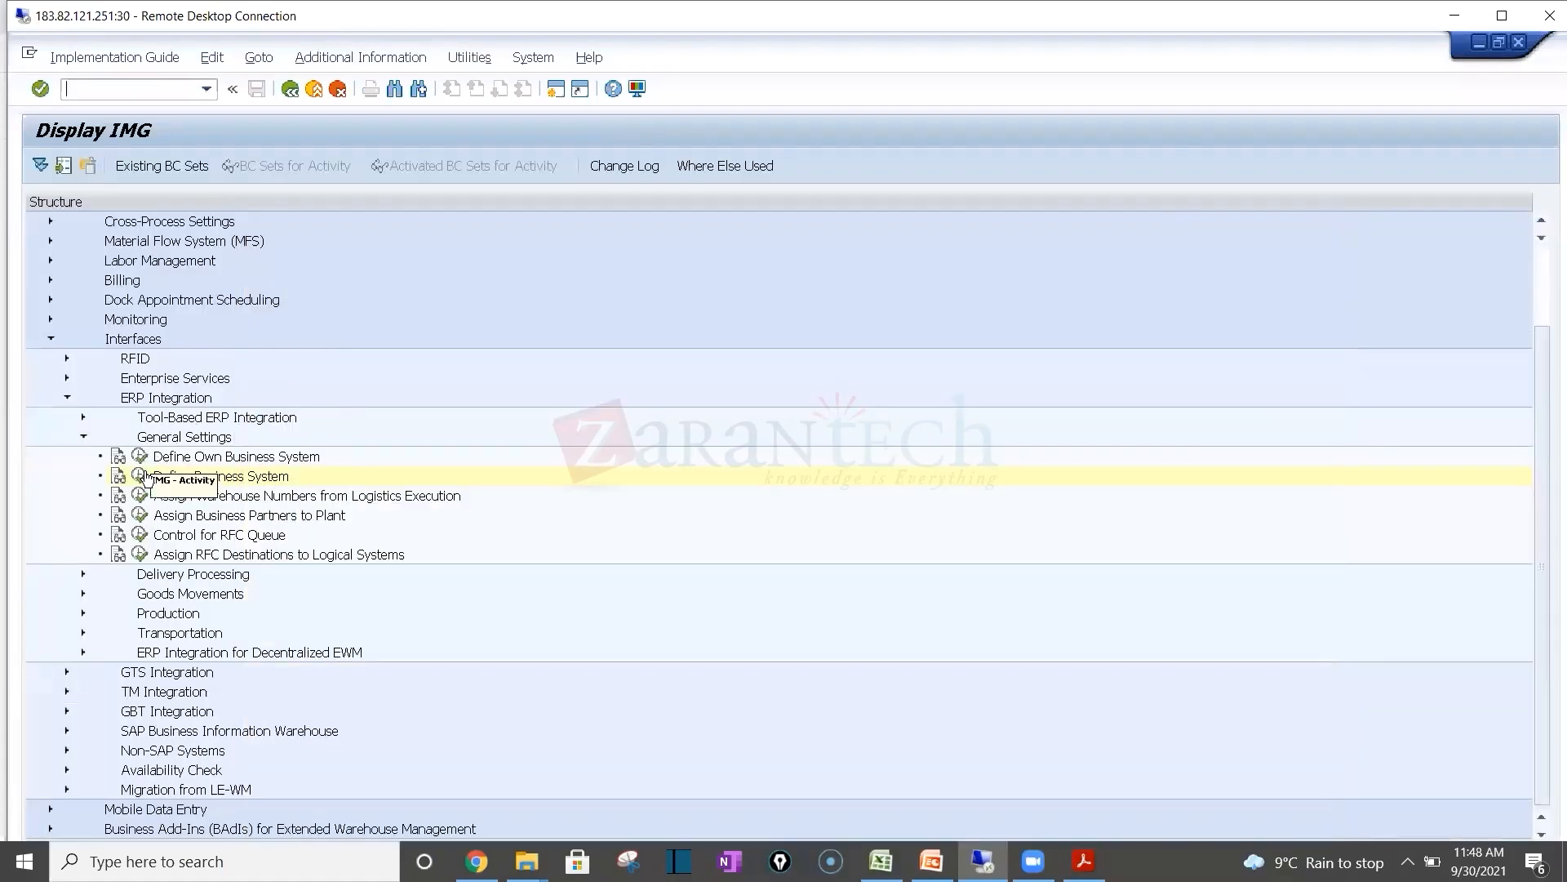
click(142, 478)
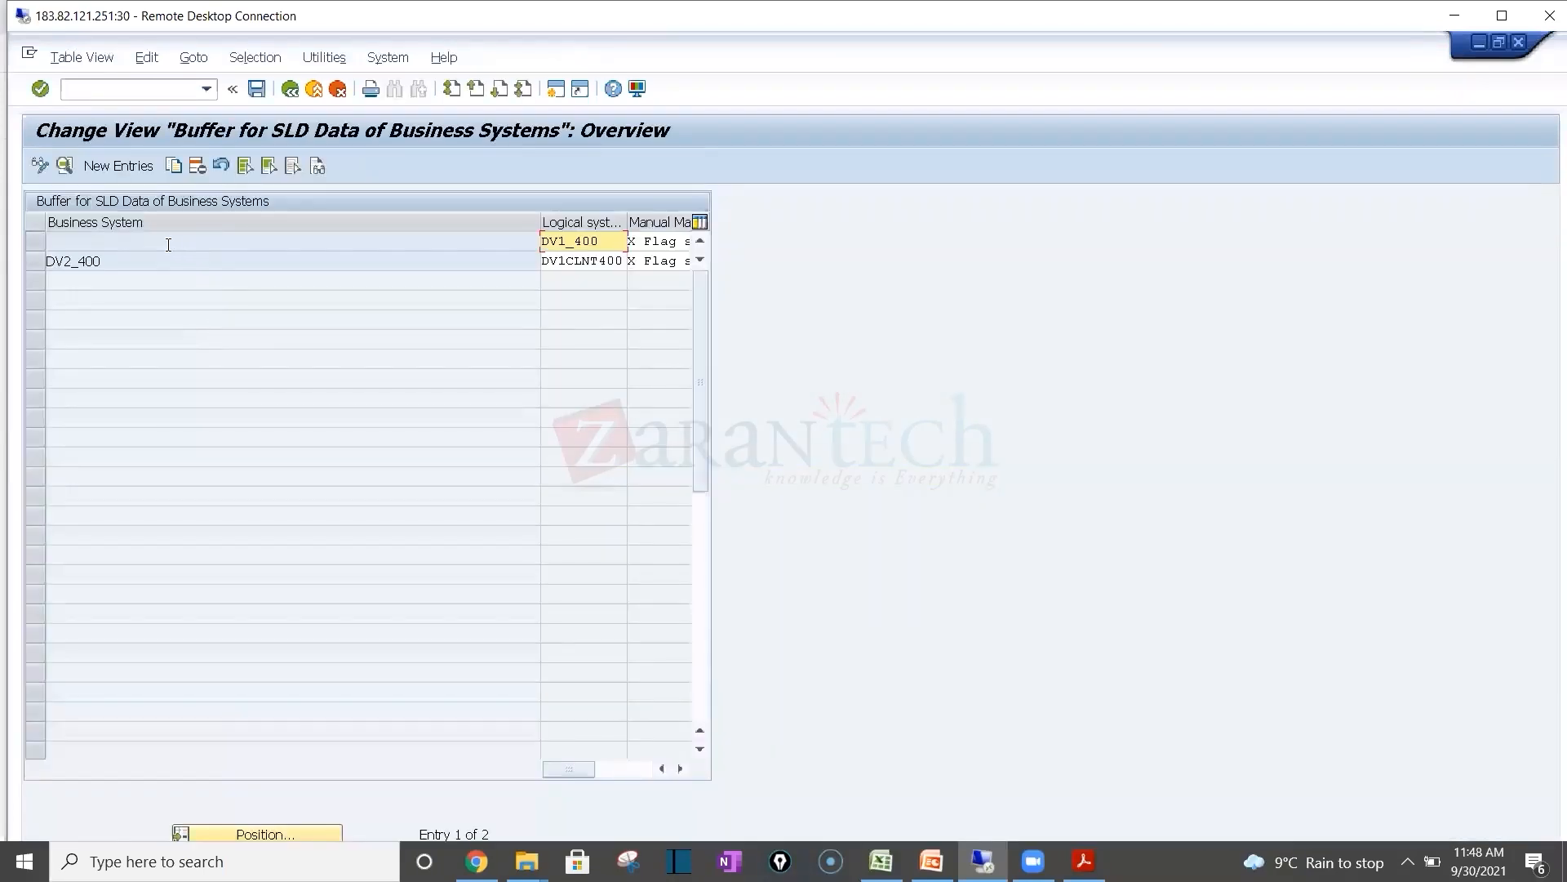
click(33, 260)
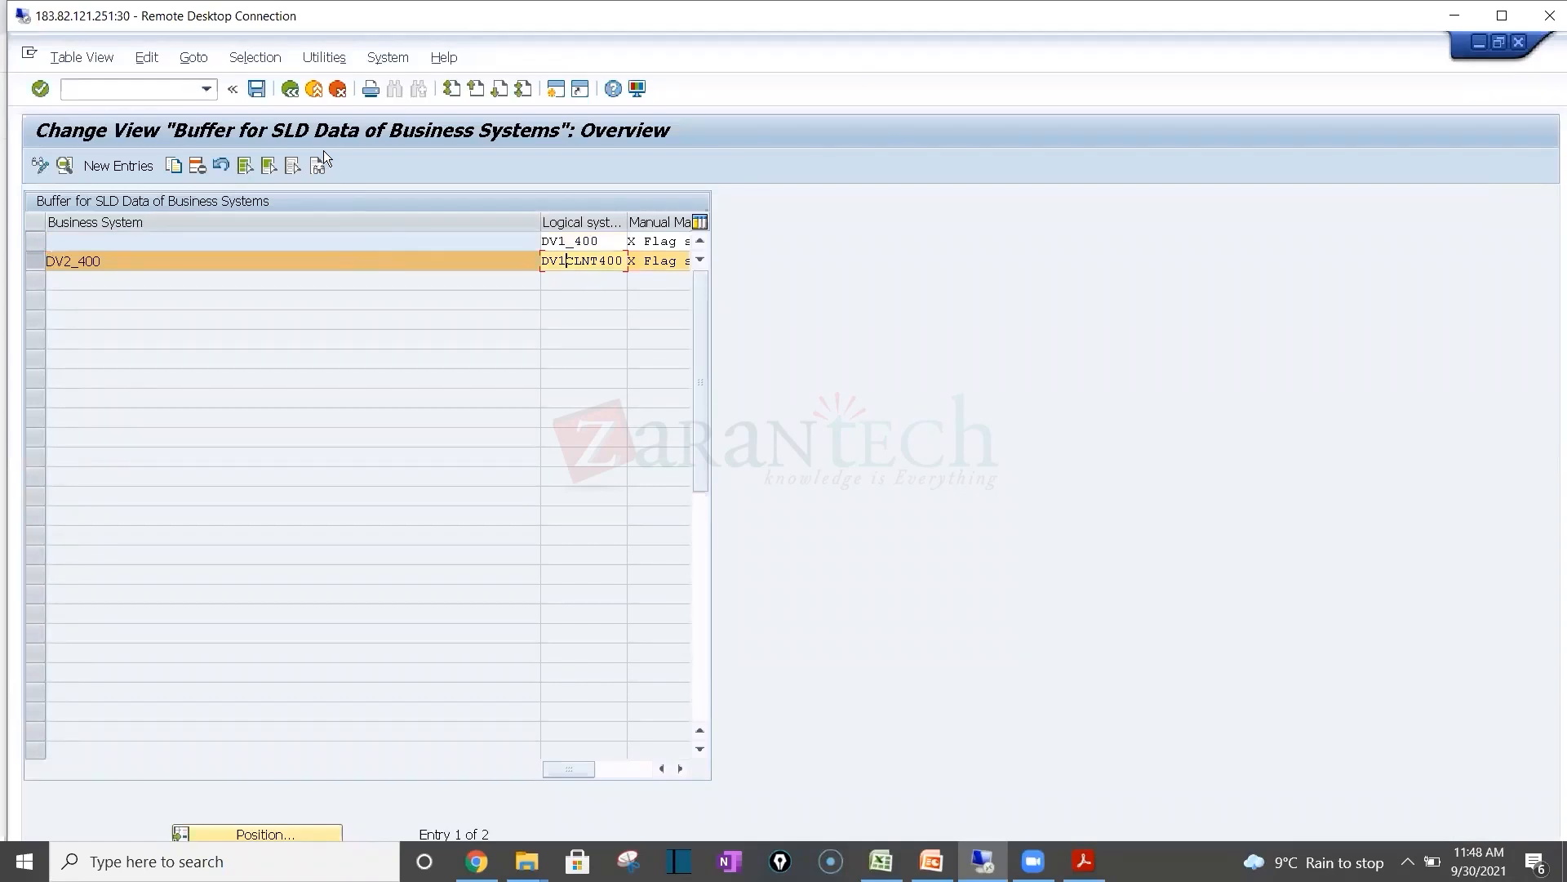
click(289, 89)
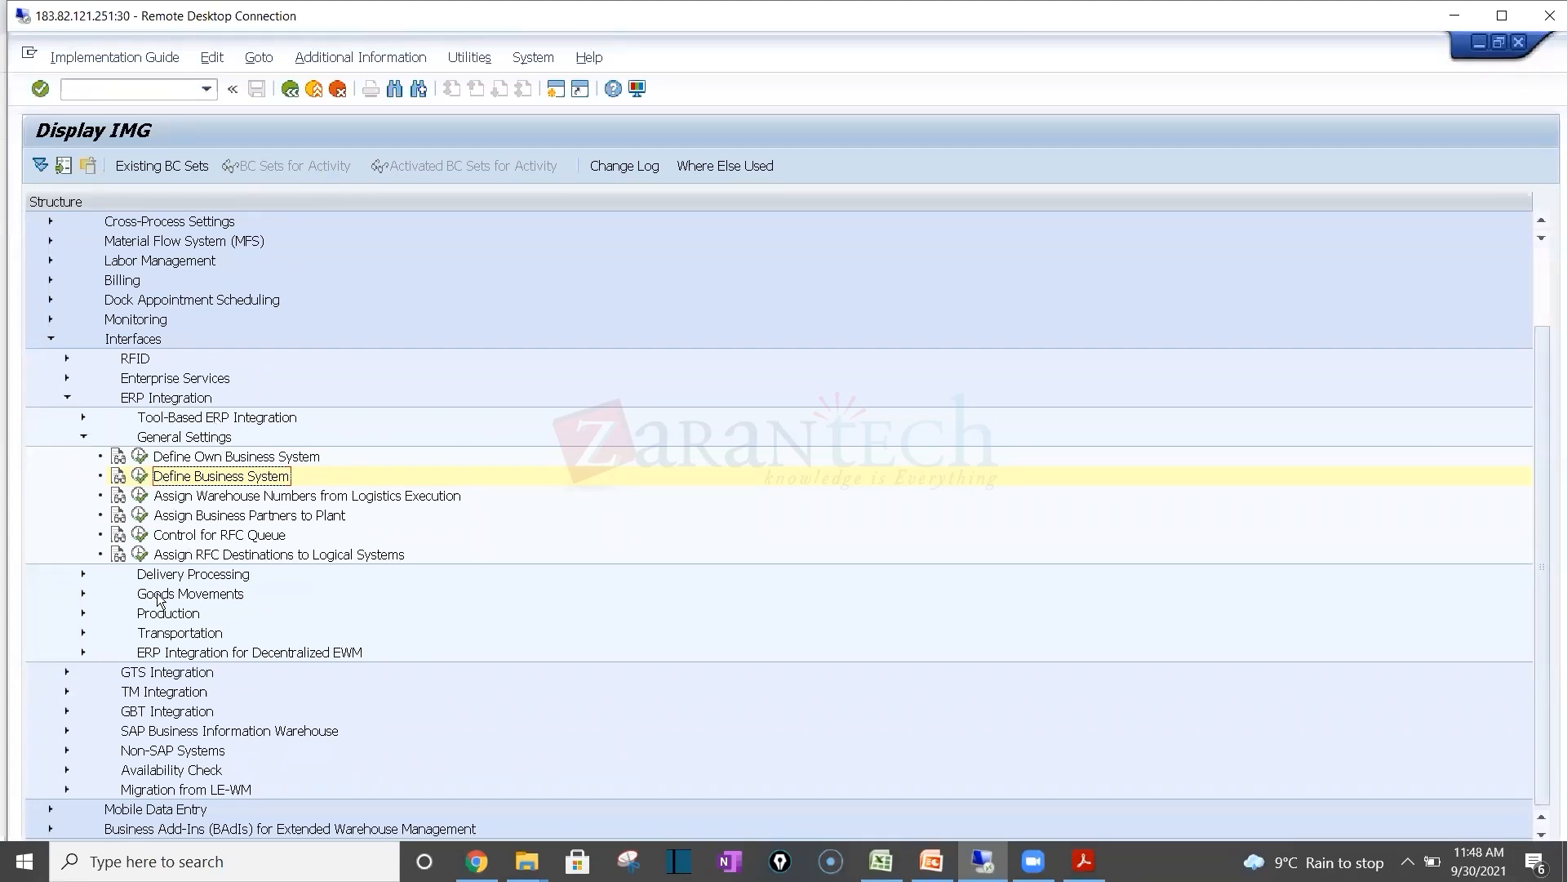
click(141, 536)
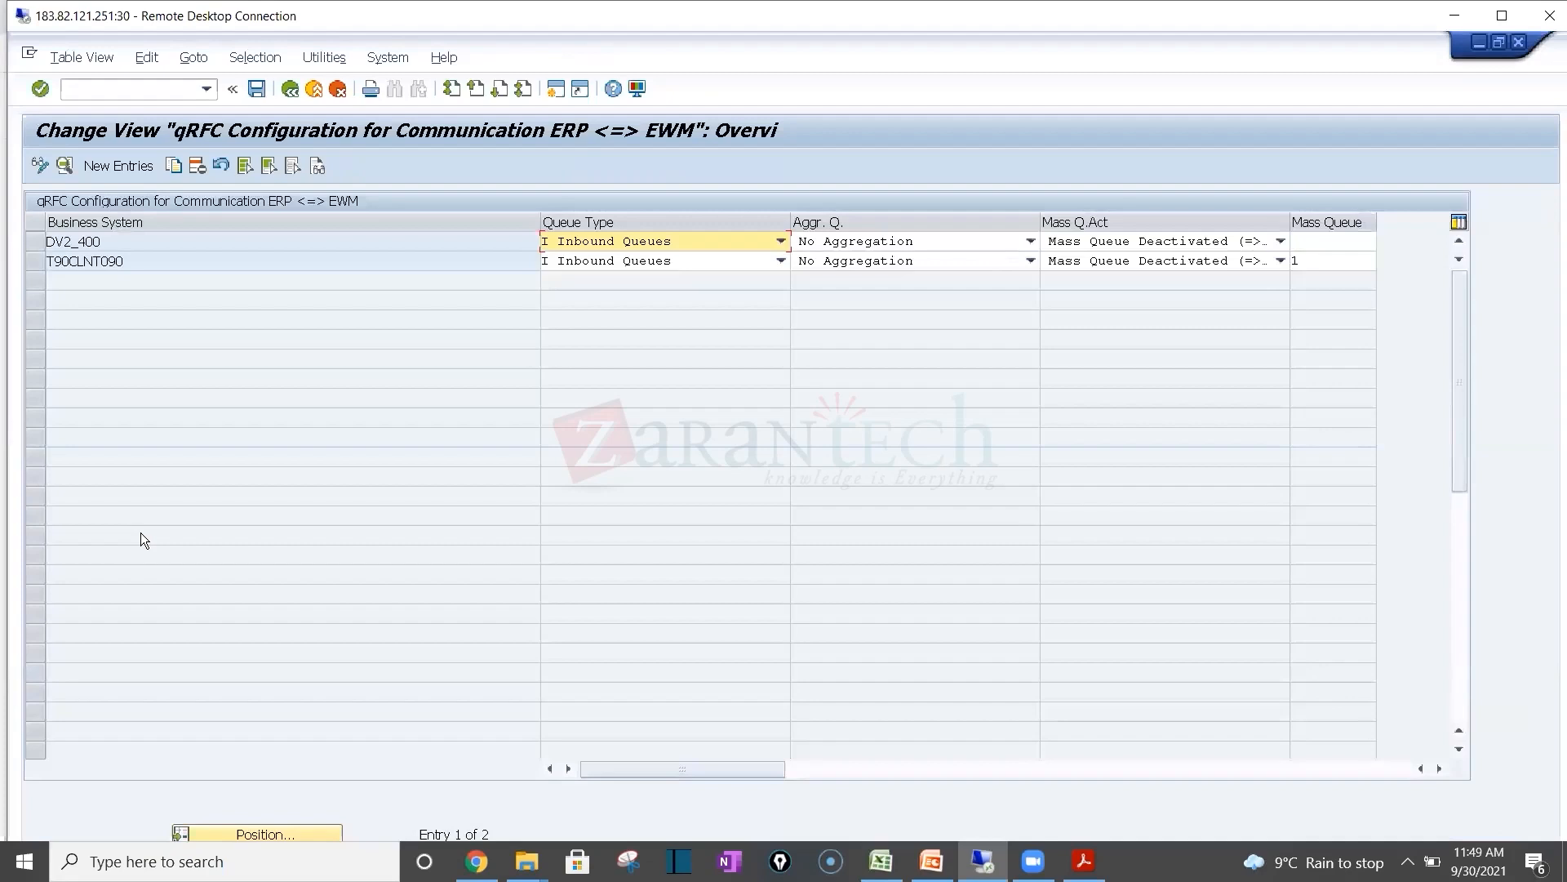
click(288, 94)
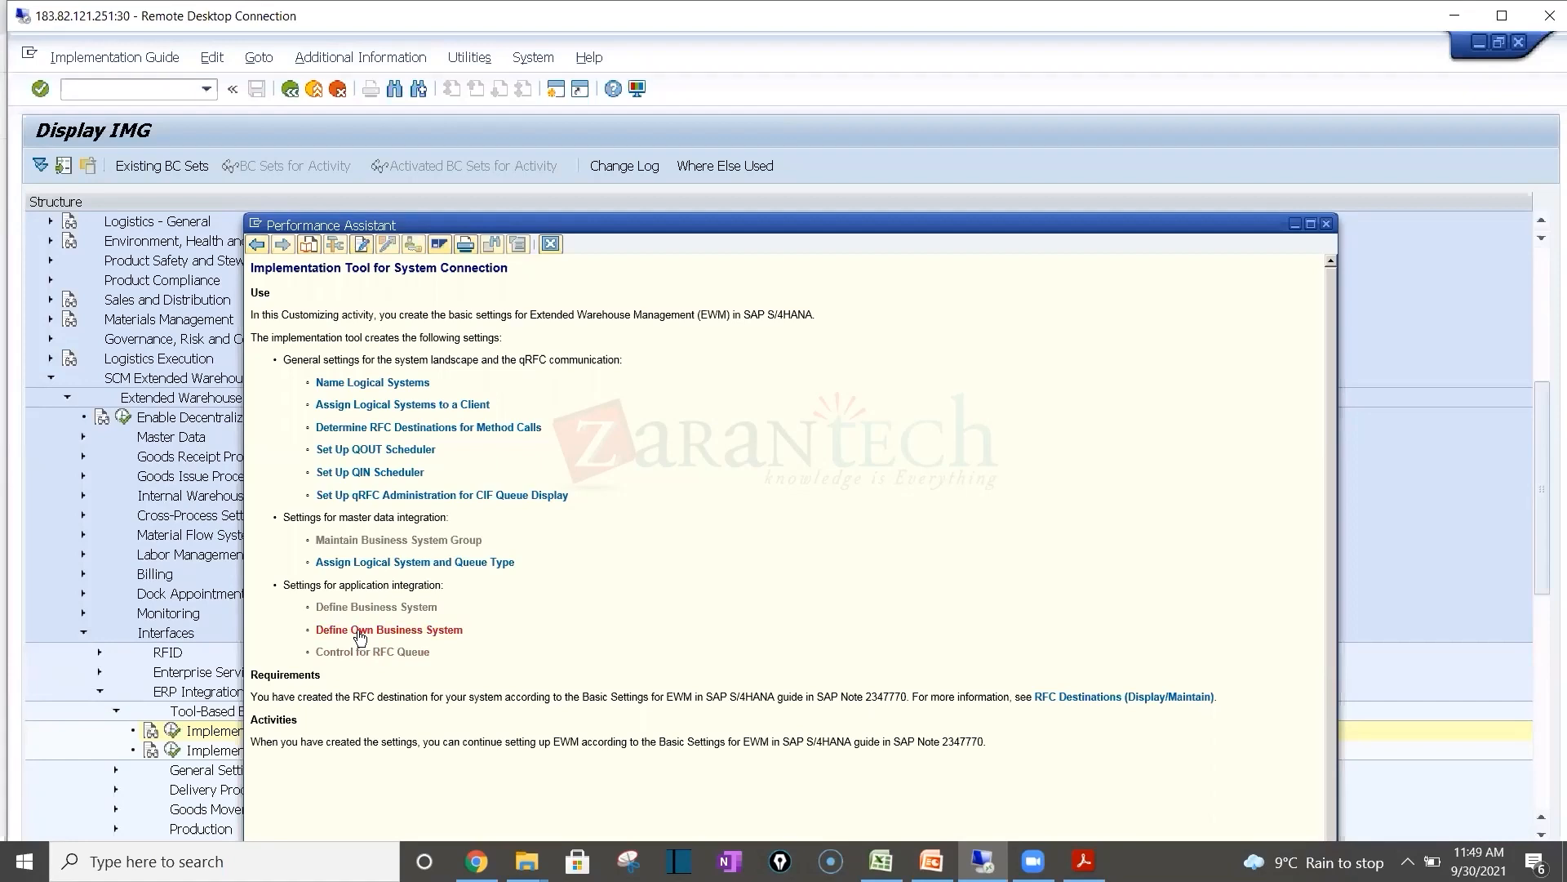
Step: Examine business system DV2_400 in Define Own Business System, and return to the IMG
click(360, 633)
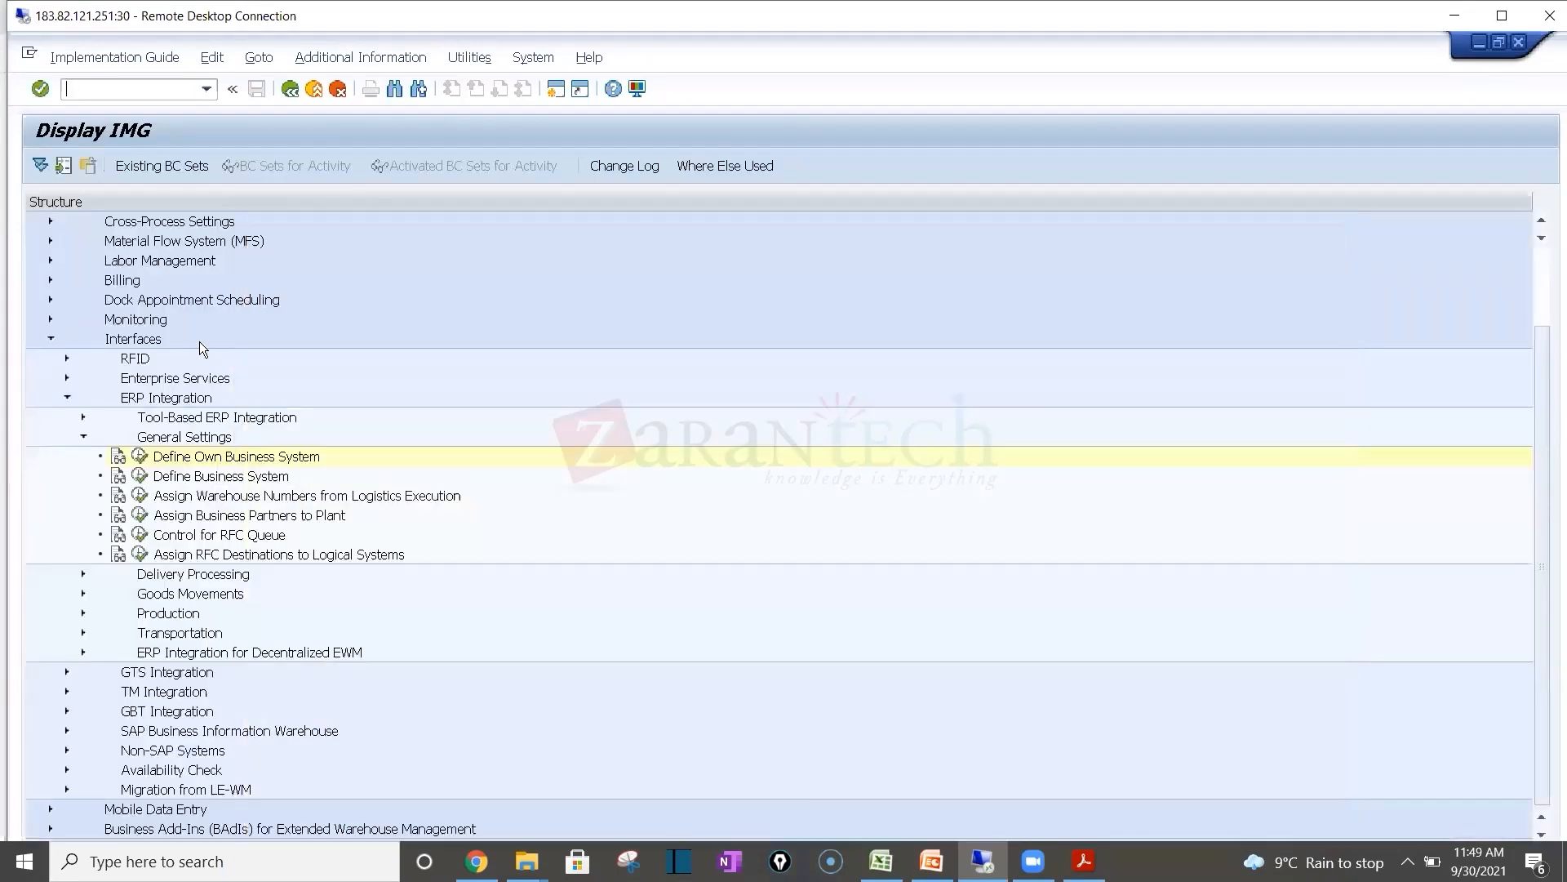
click(140, 457)
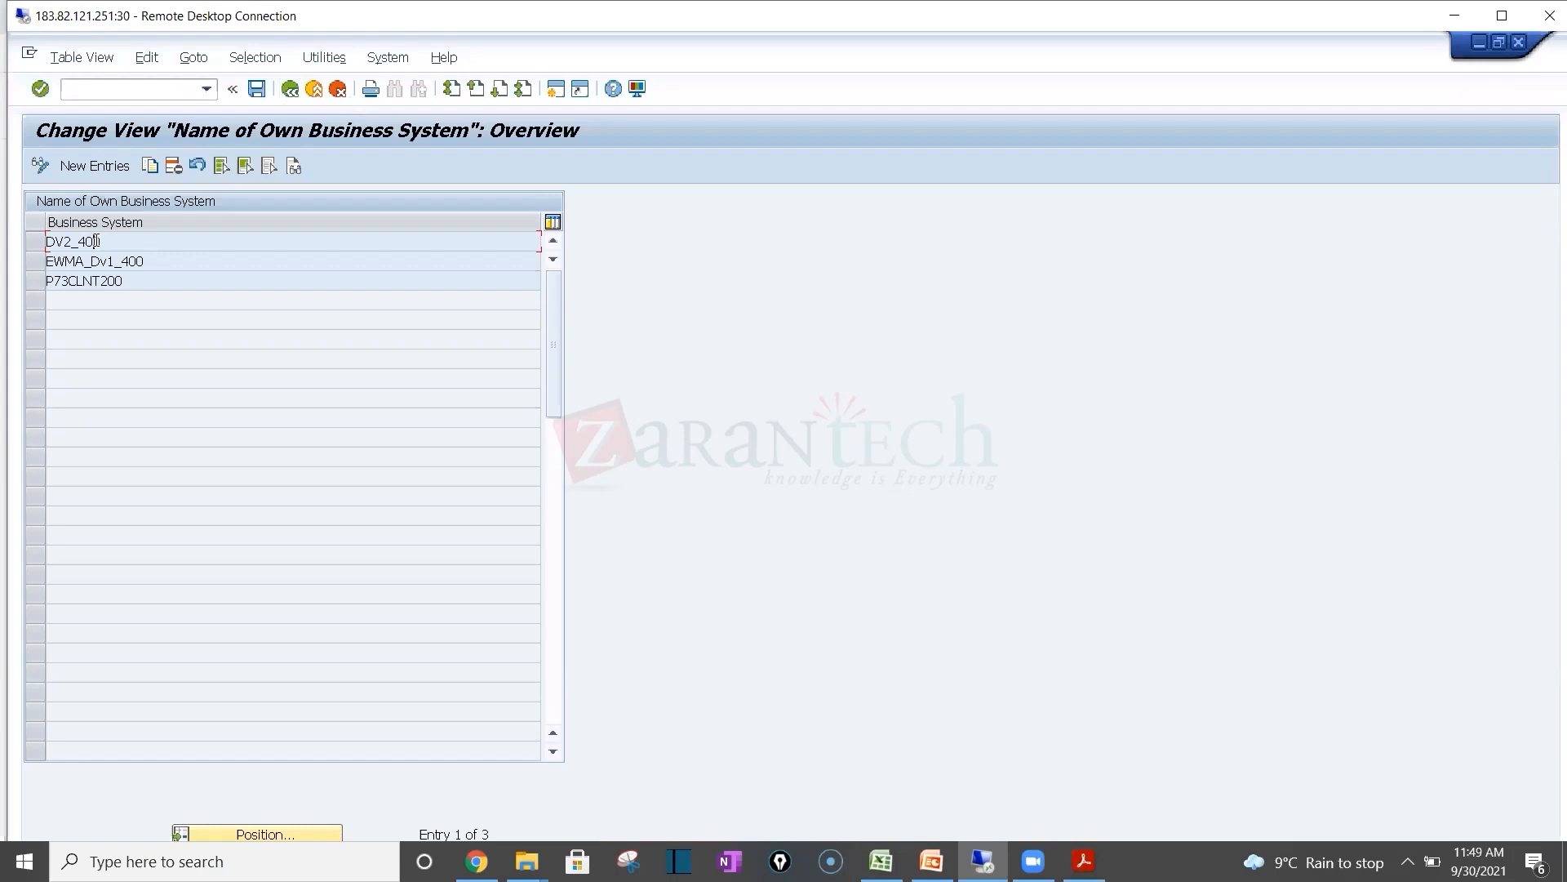
click(293, 94)
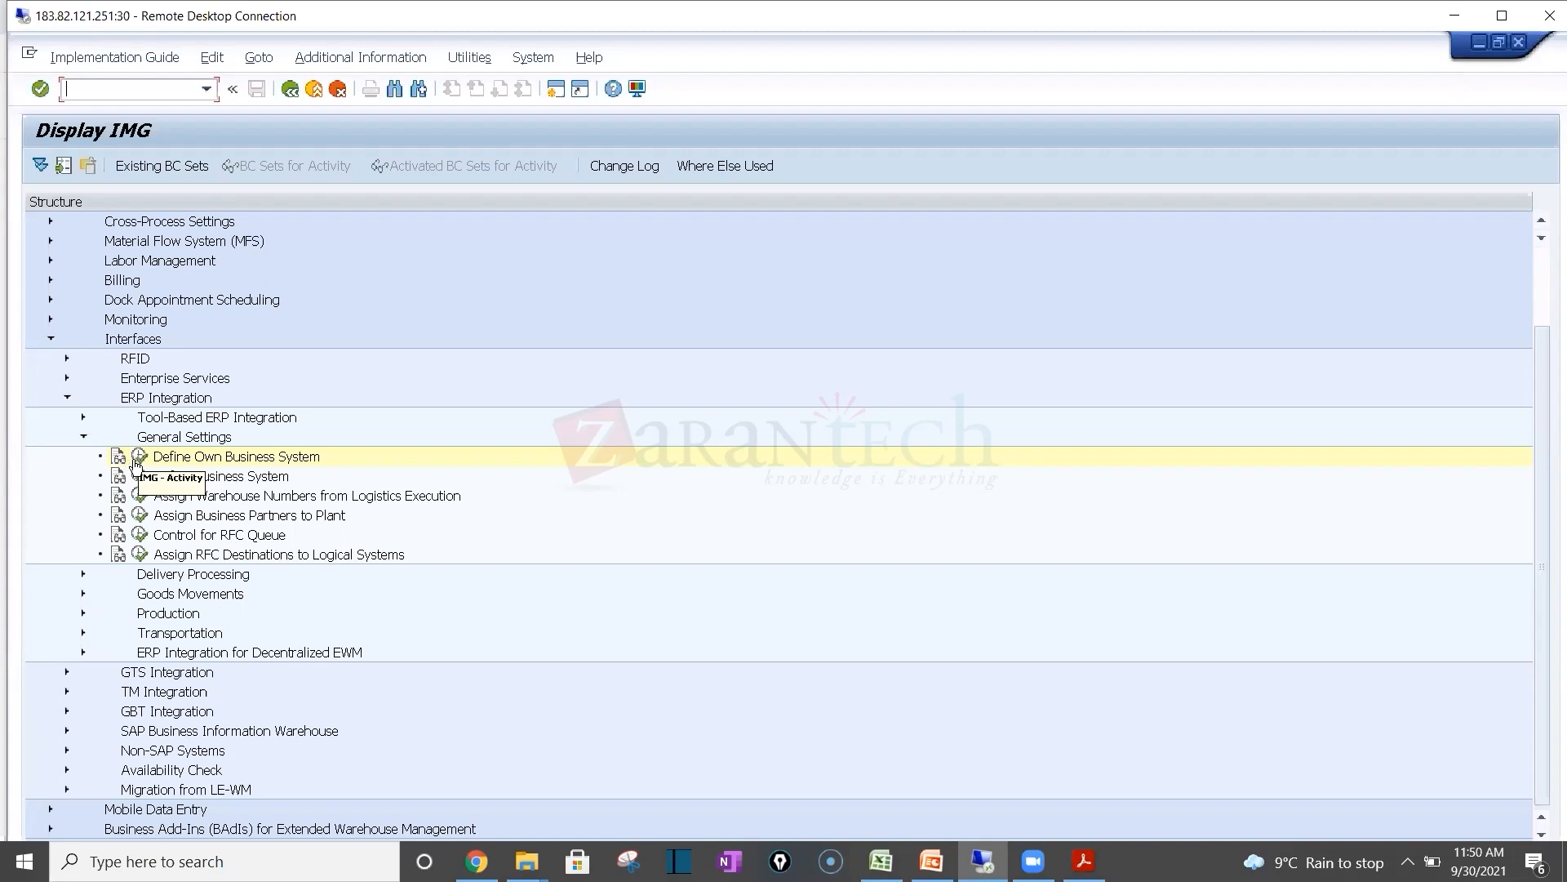
click(139, 462)
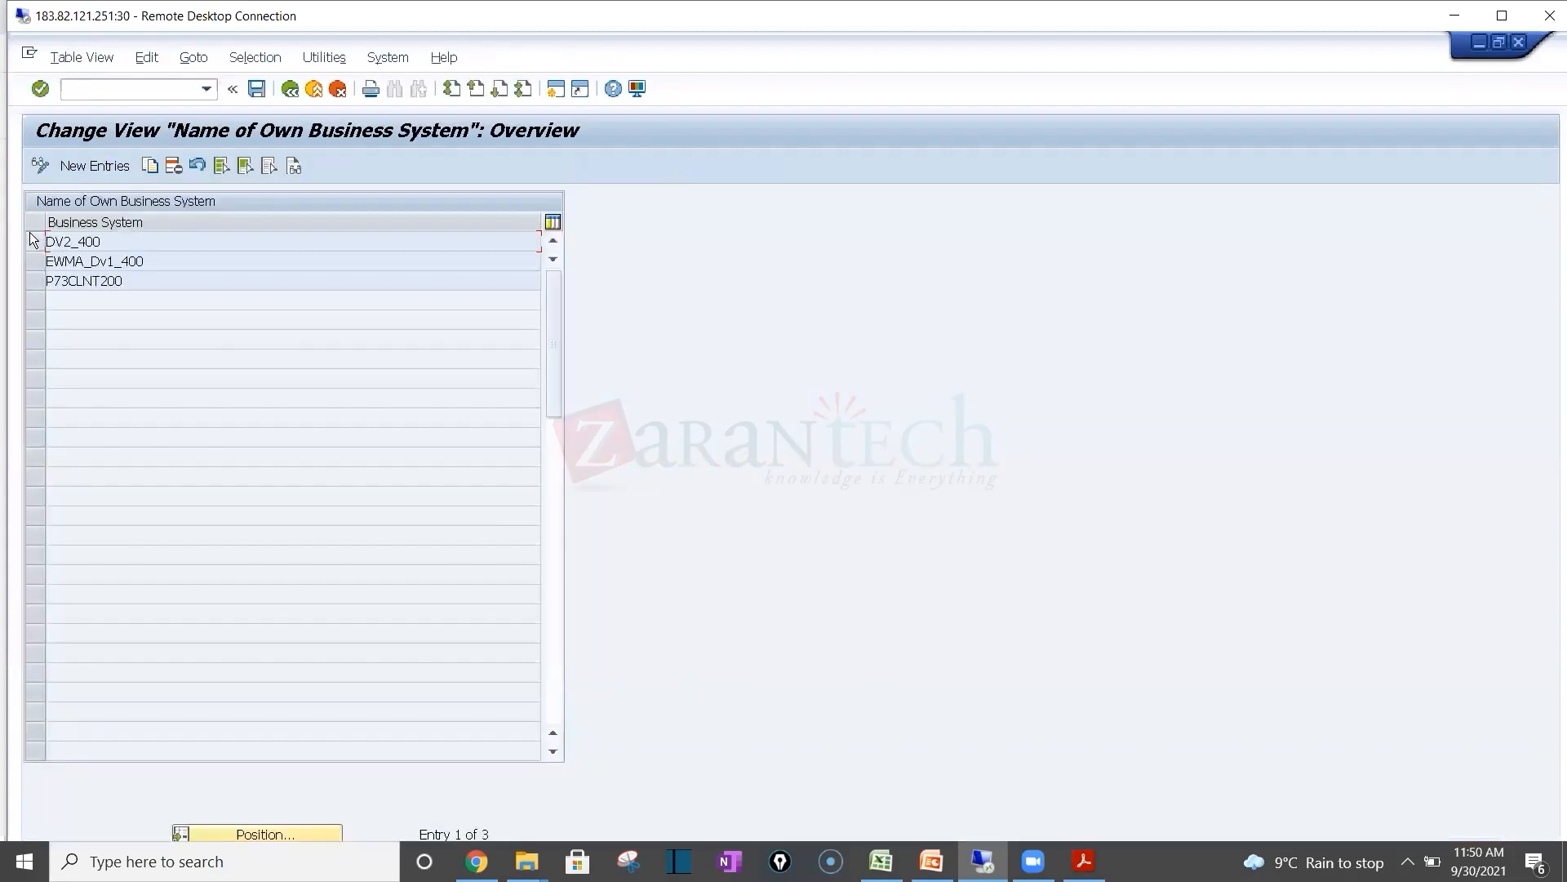
click(34, 241)
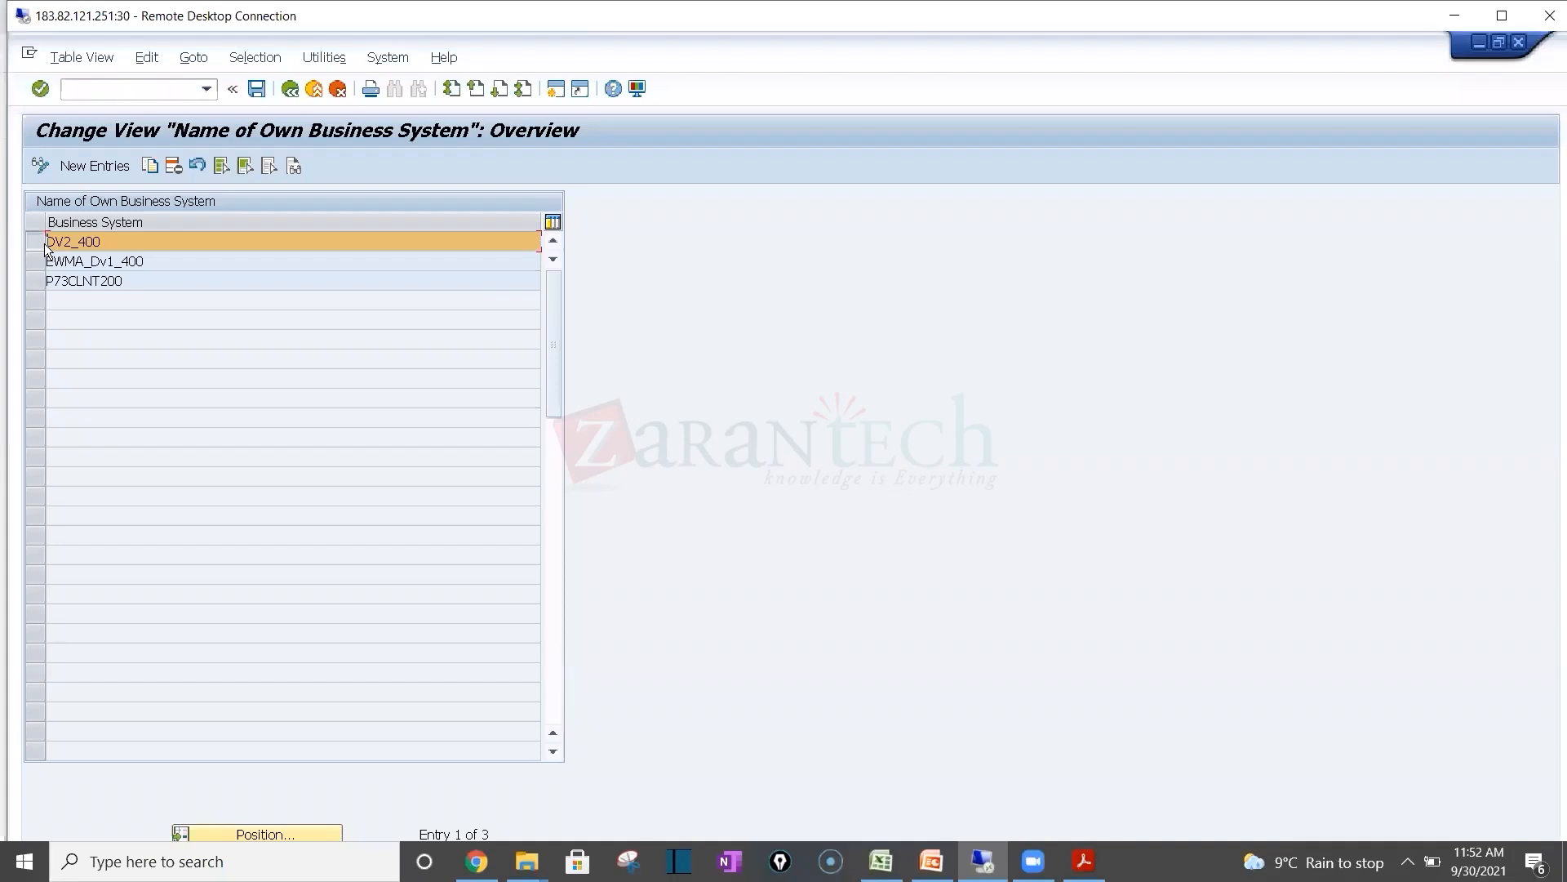
click(290, 89)
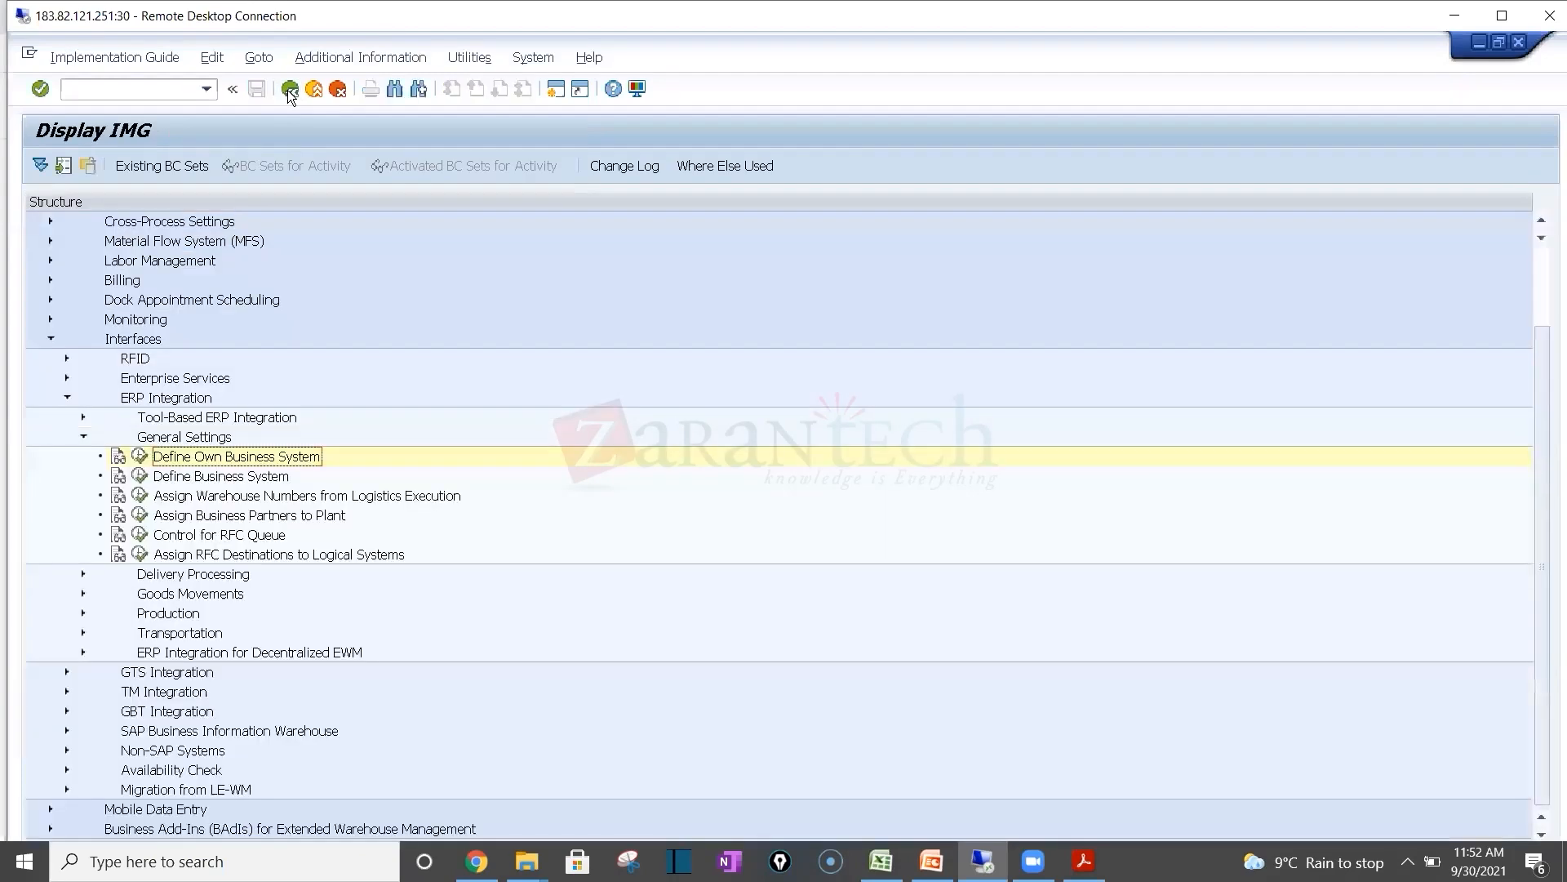
Step: View the detailed qRFC configuration of business system DV2_400, and list all inbound queues of client 400 with transaction SMQ2 in a new session
click(140, 535)
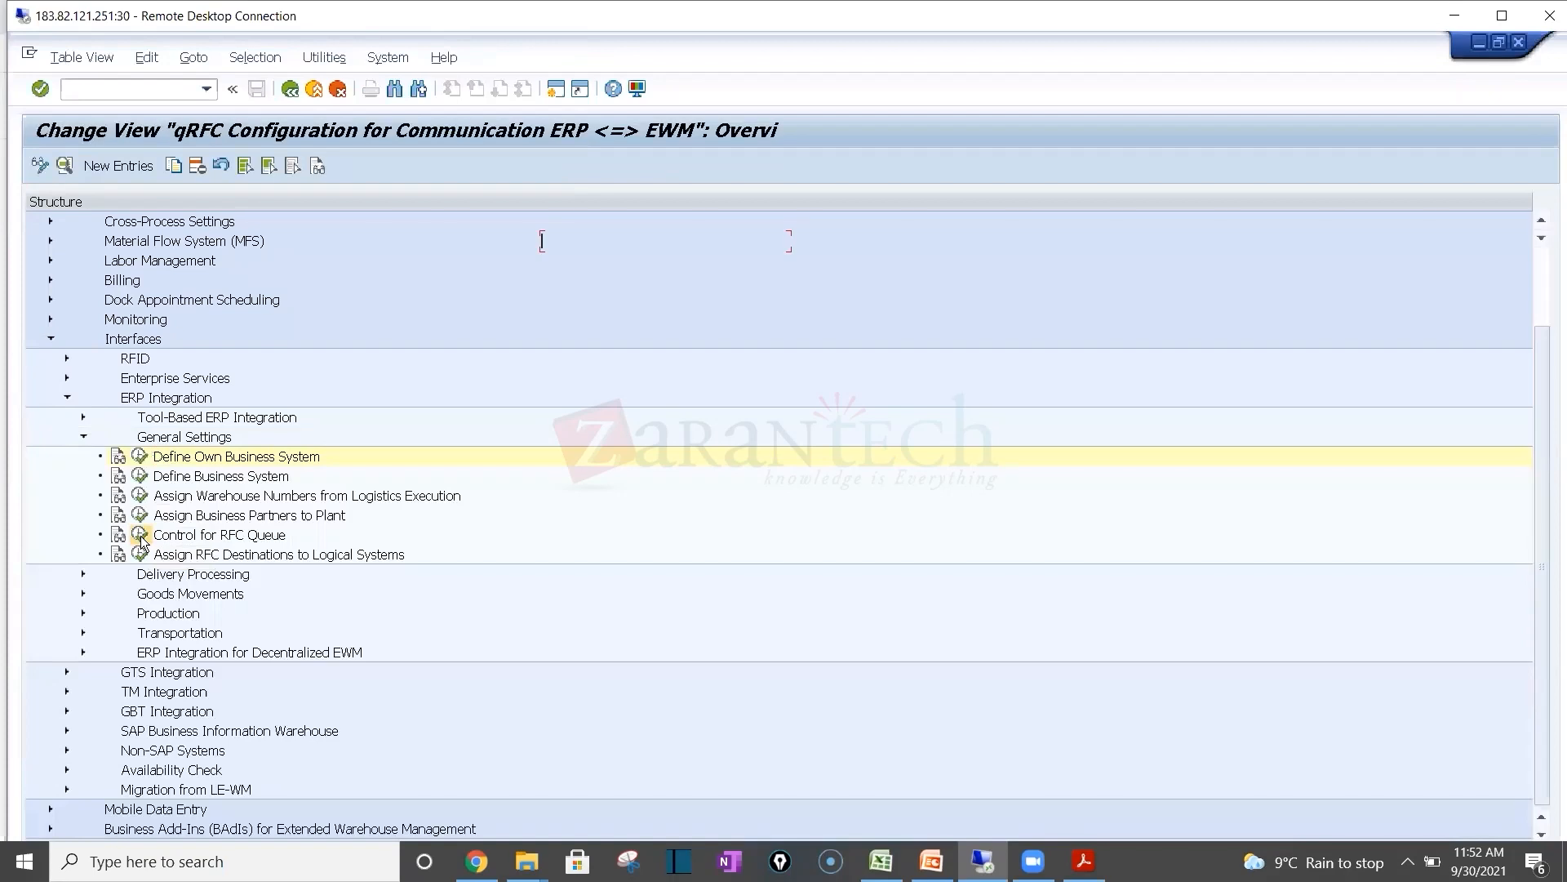
double_click(88, 243)
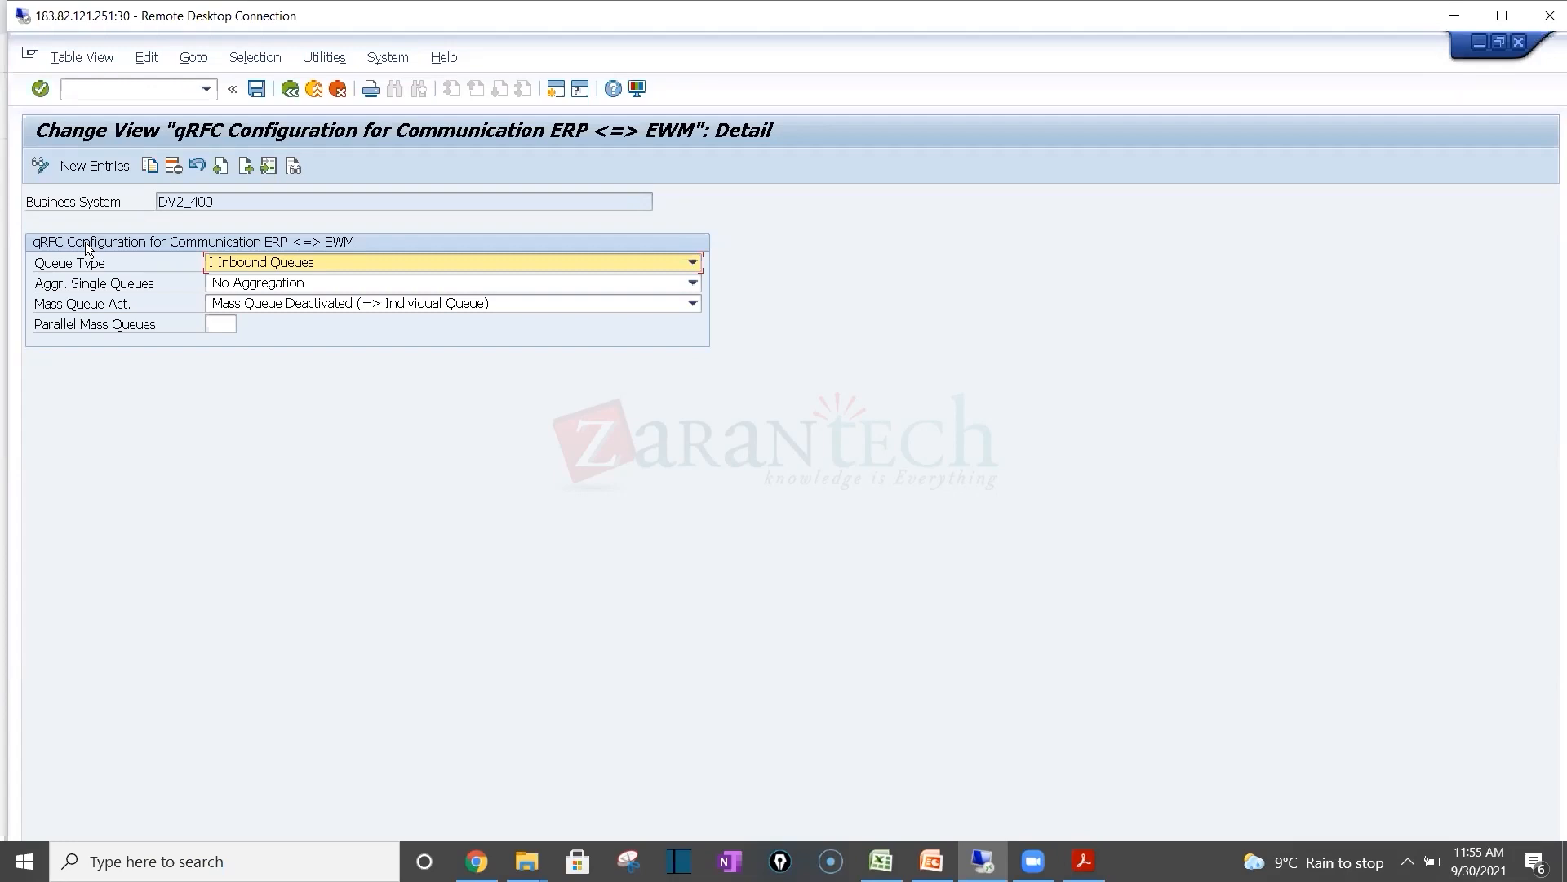
click(106, 91)
text(/osmq2)
key(Return)
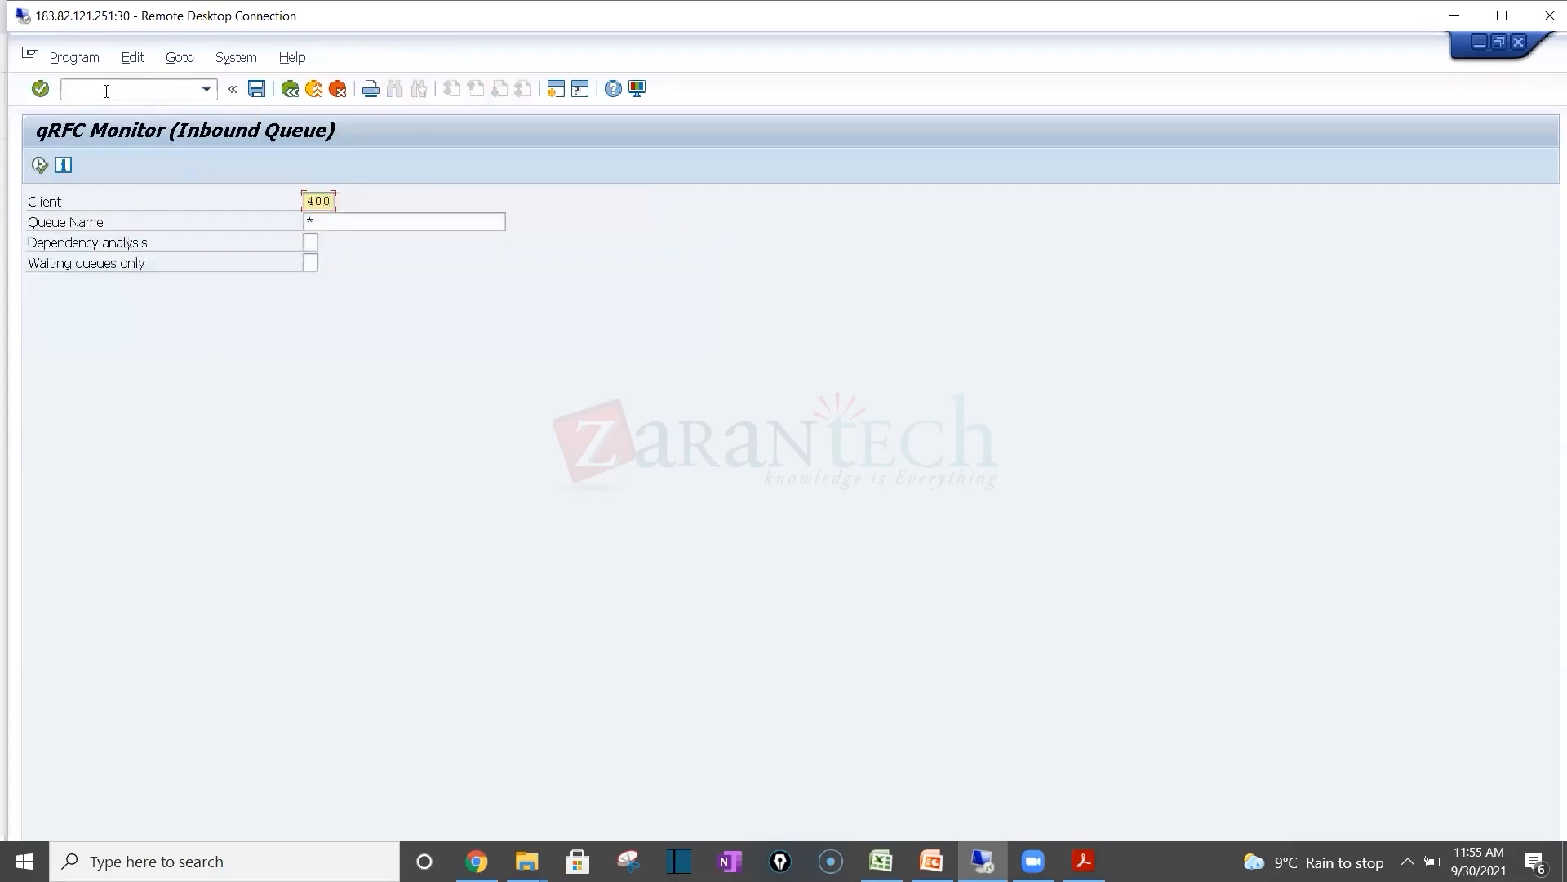
click(39, 165)
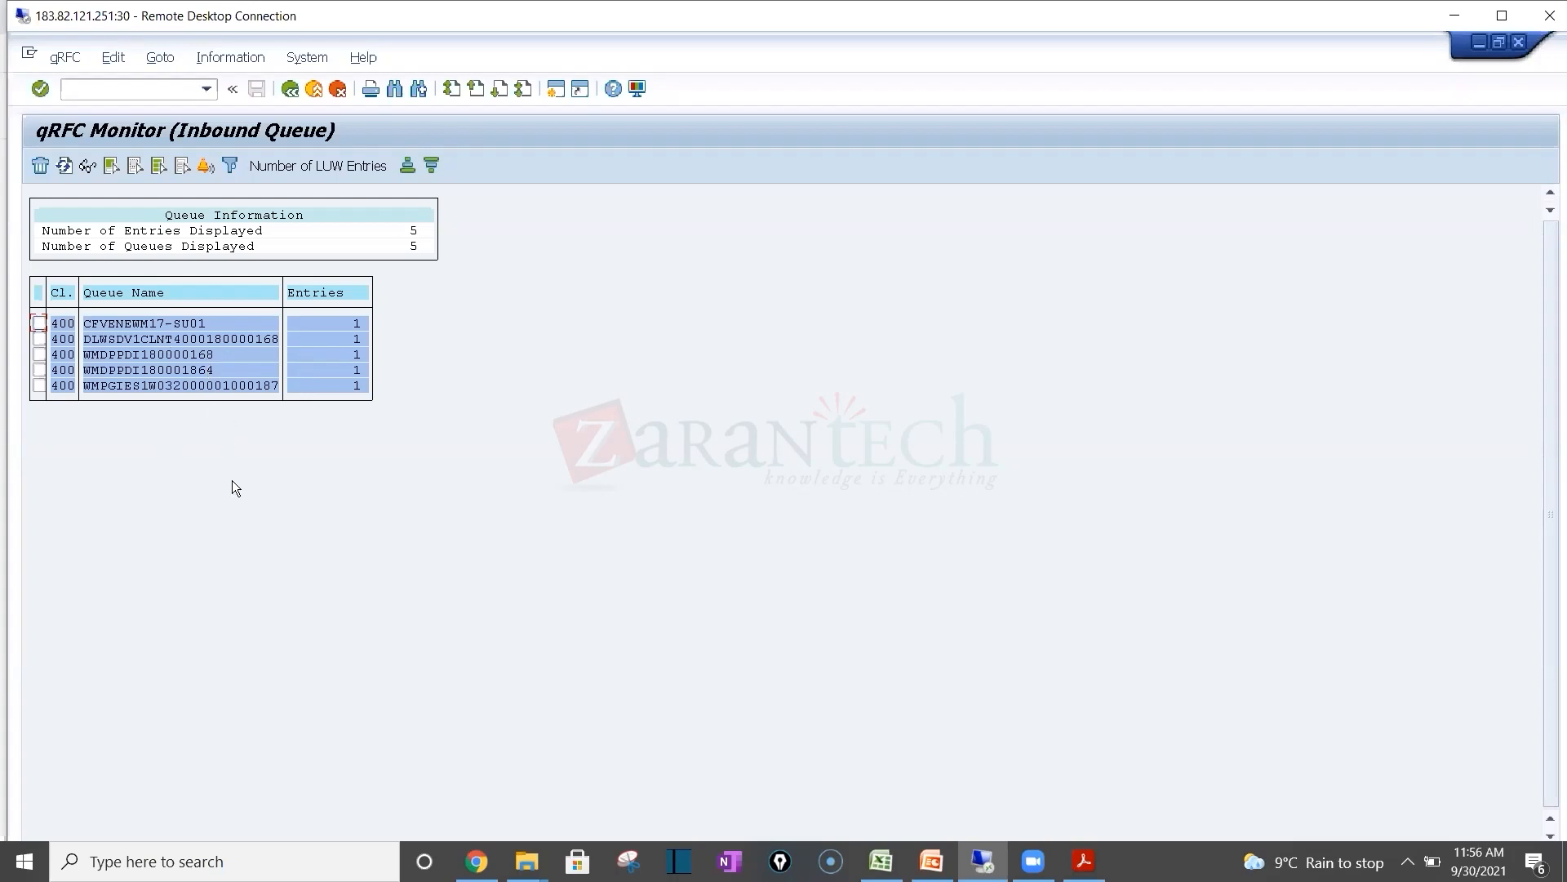
click(160, 356)
key(alt+Tab)
key(alt+Tab)
click(1503, 15)
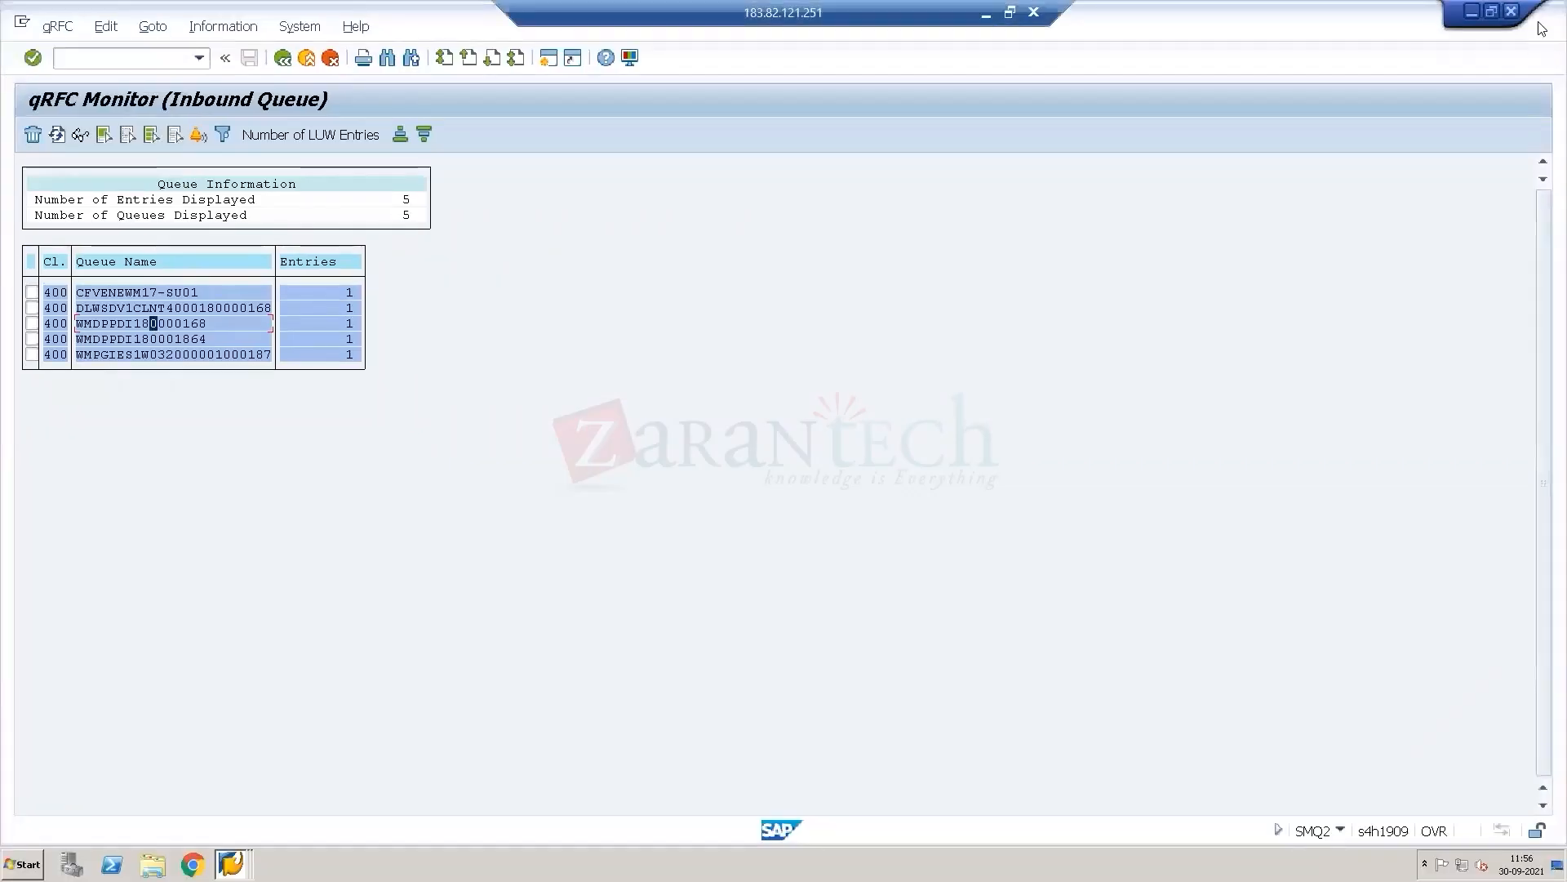
key(alt+Tab)
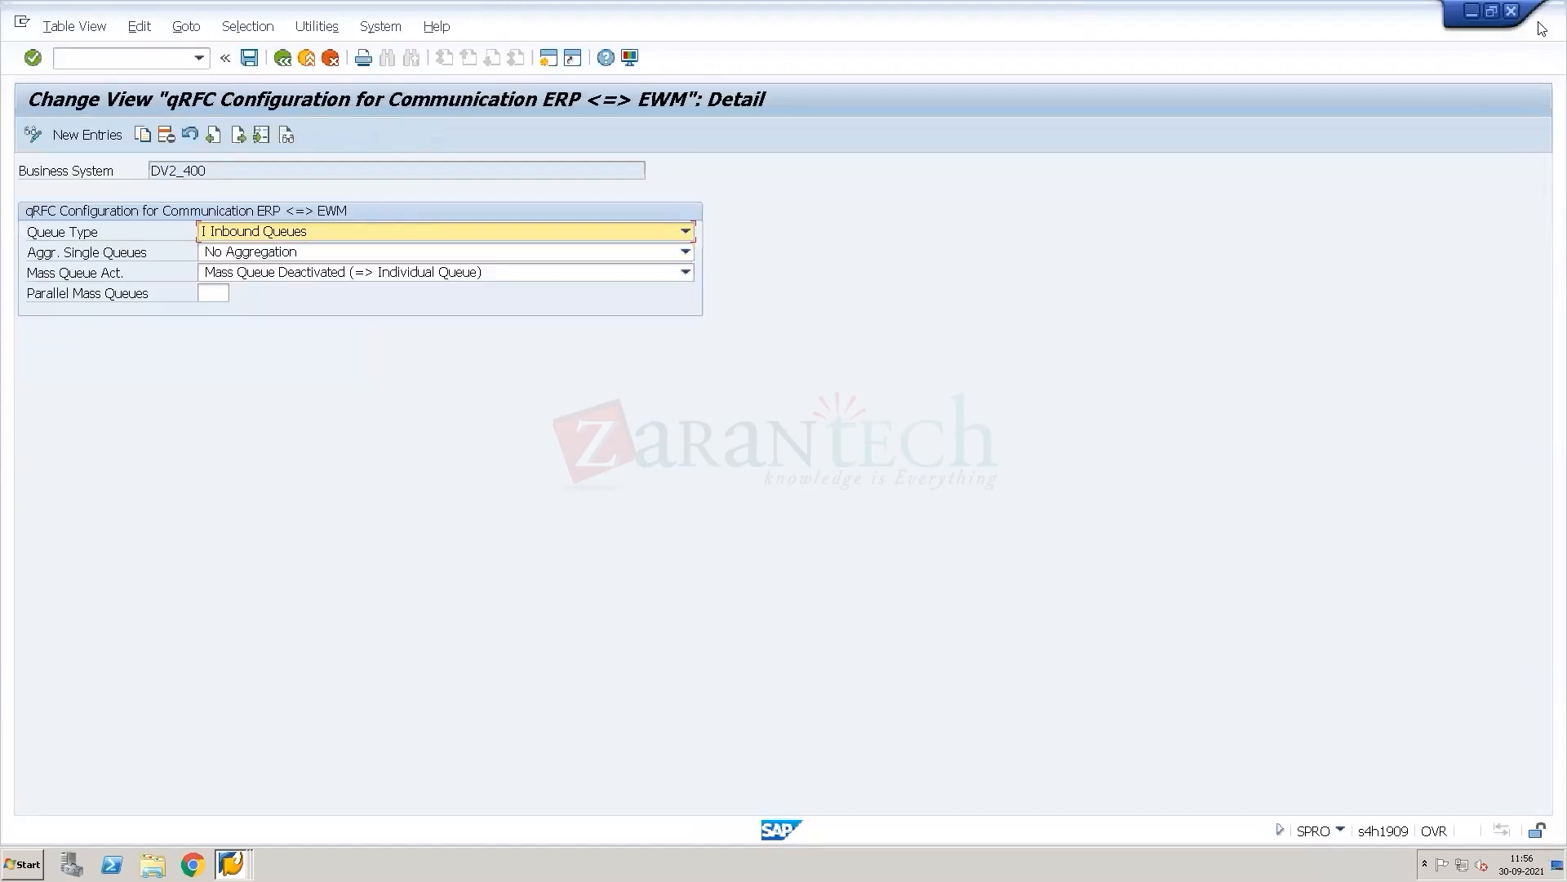
key(alt+Tab)
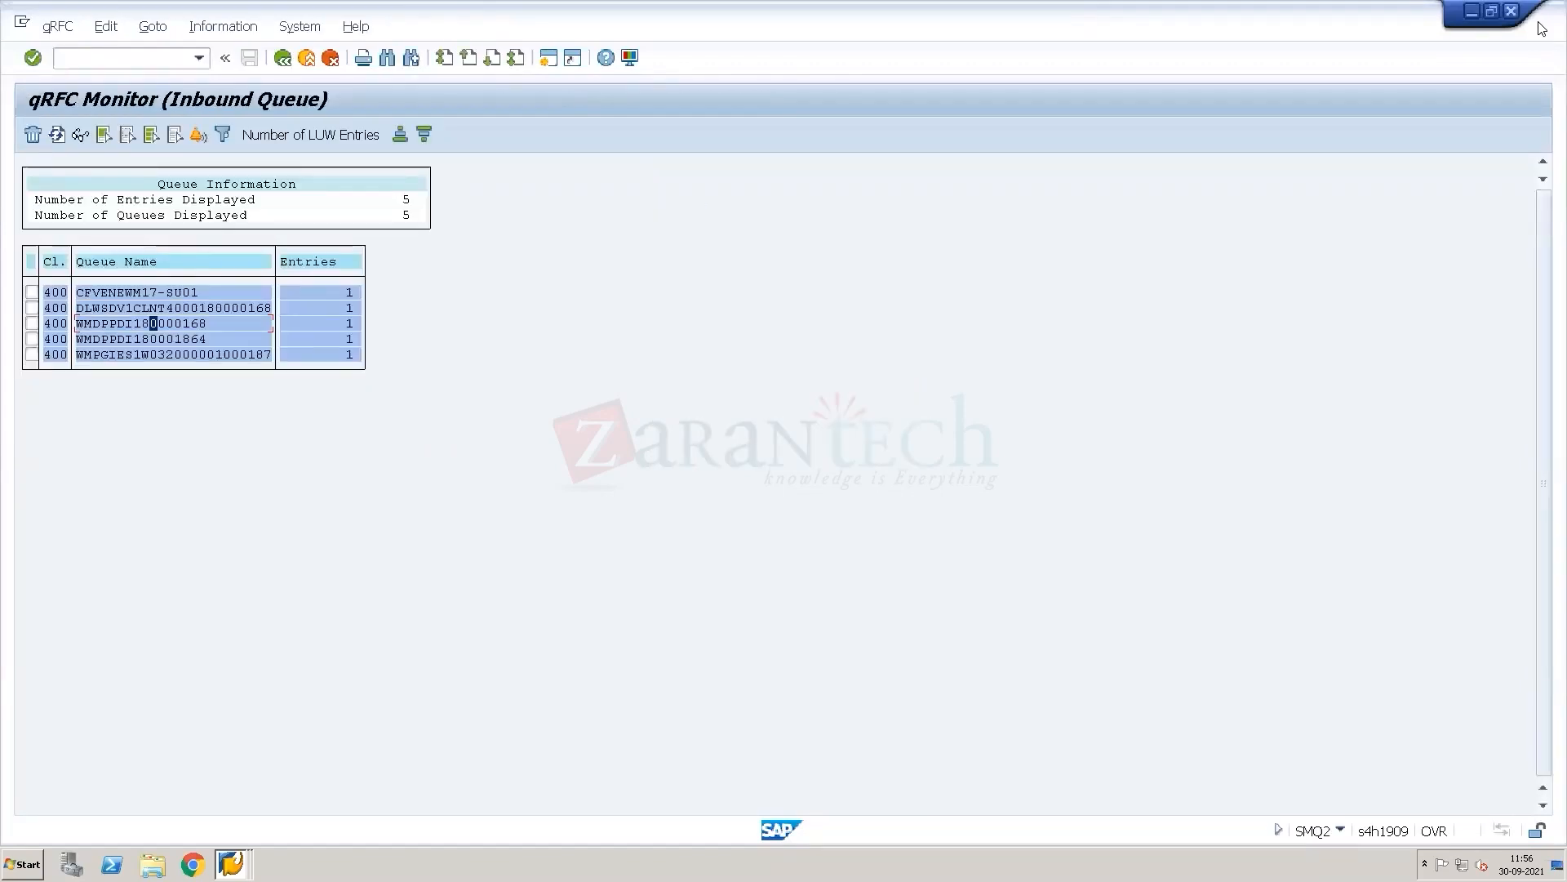
key(alt+q)
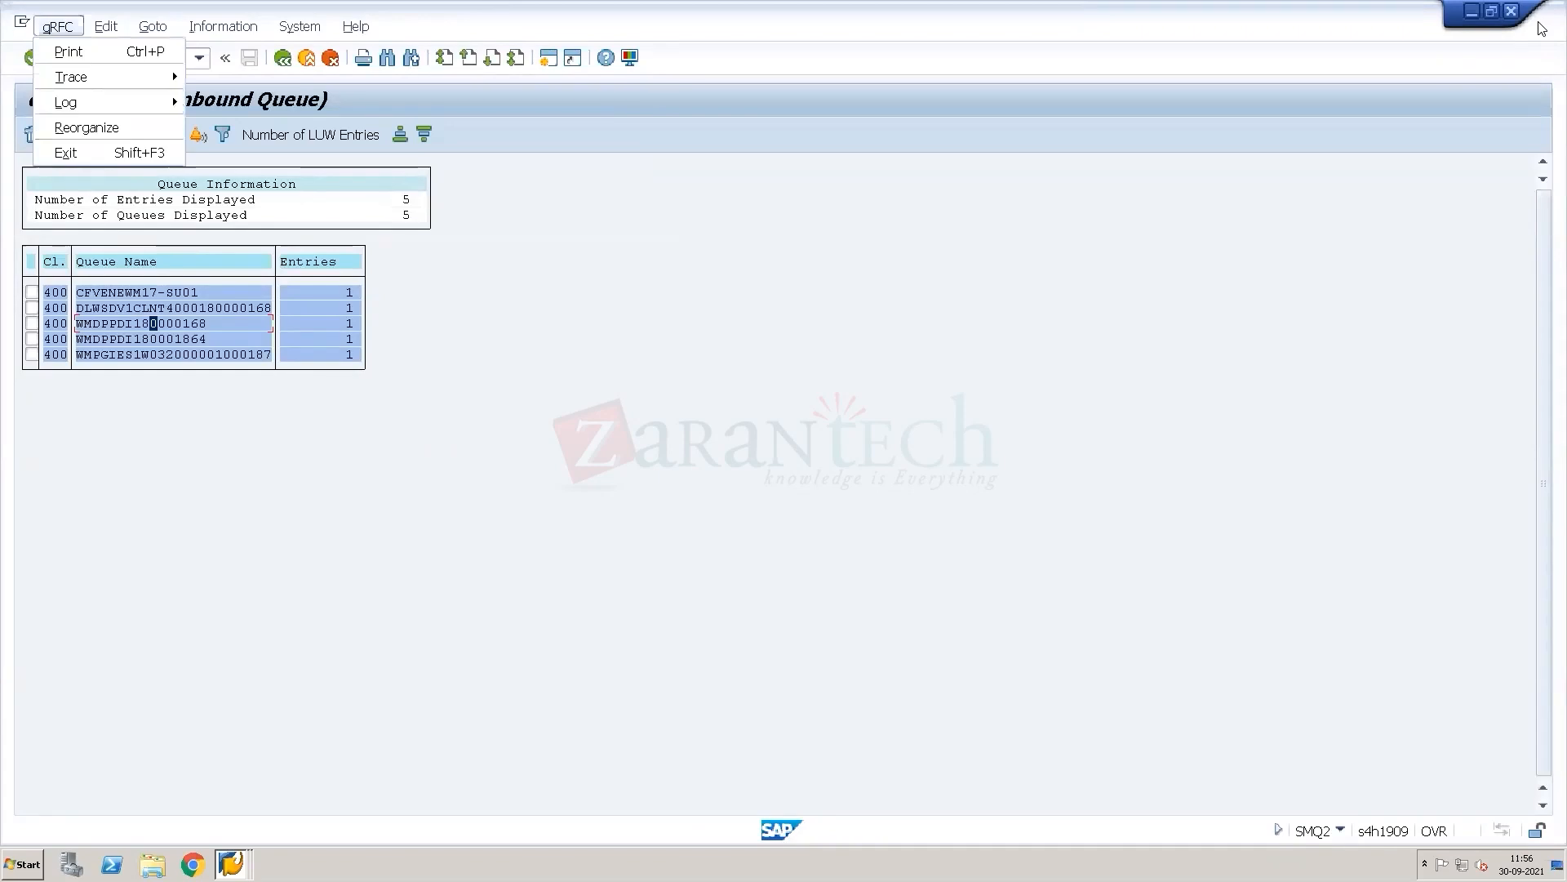
key(Escape)
key(alt+Tab)
key(alt+Tab)
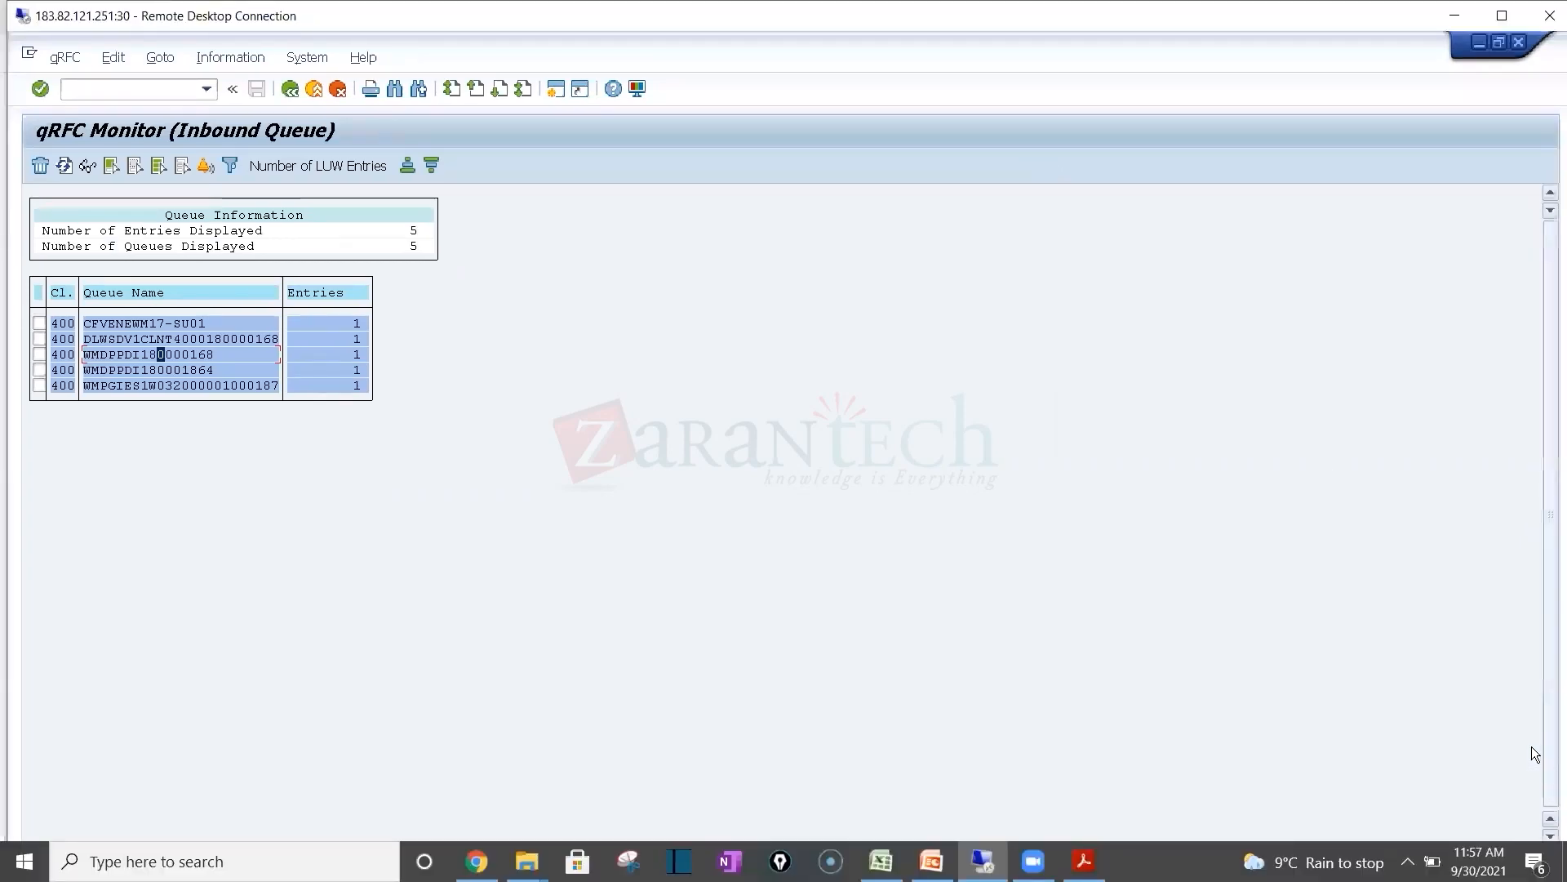
Step: Switch to PowerPoint and review the slide "Integration between EWM and ERP via qRFC"
click(932, 861)
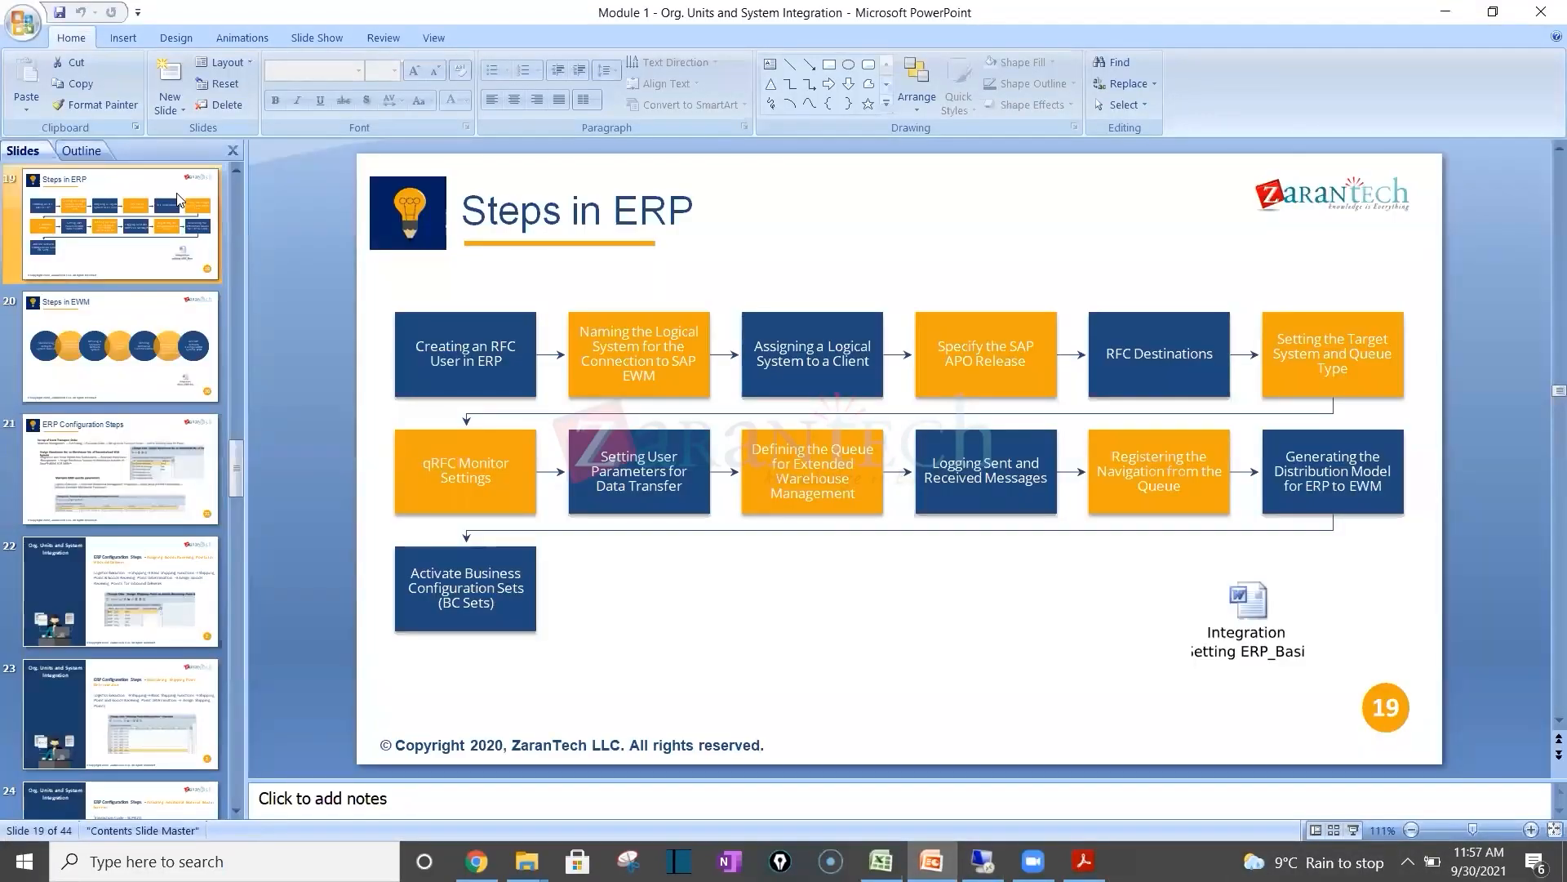
key(Page_Up)
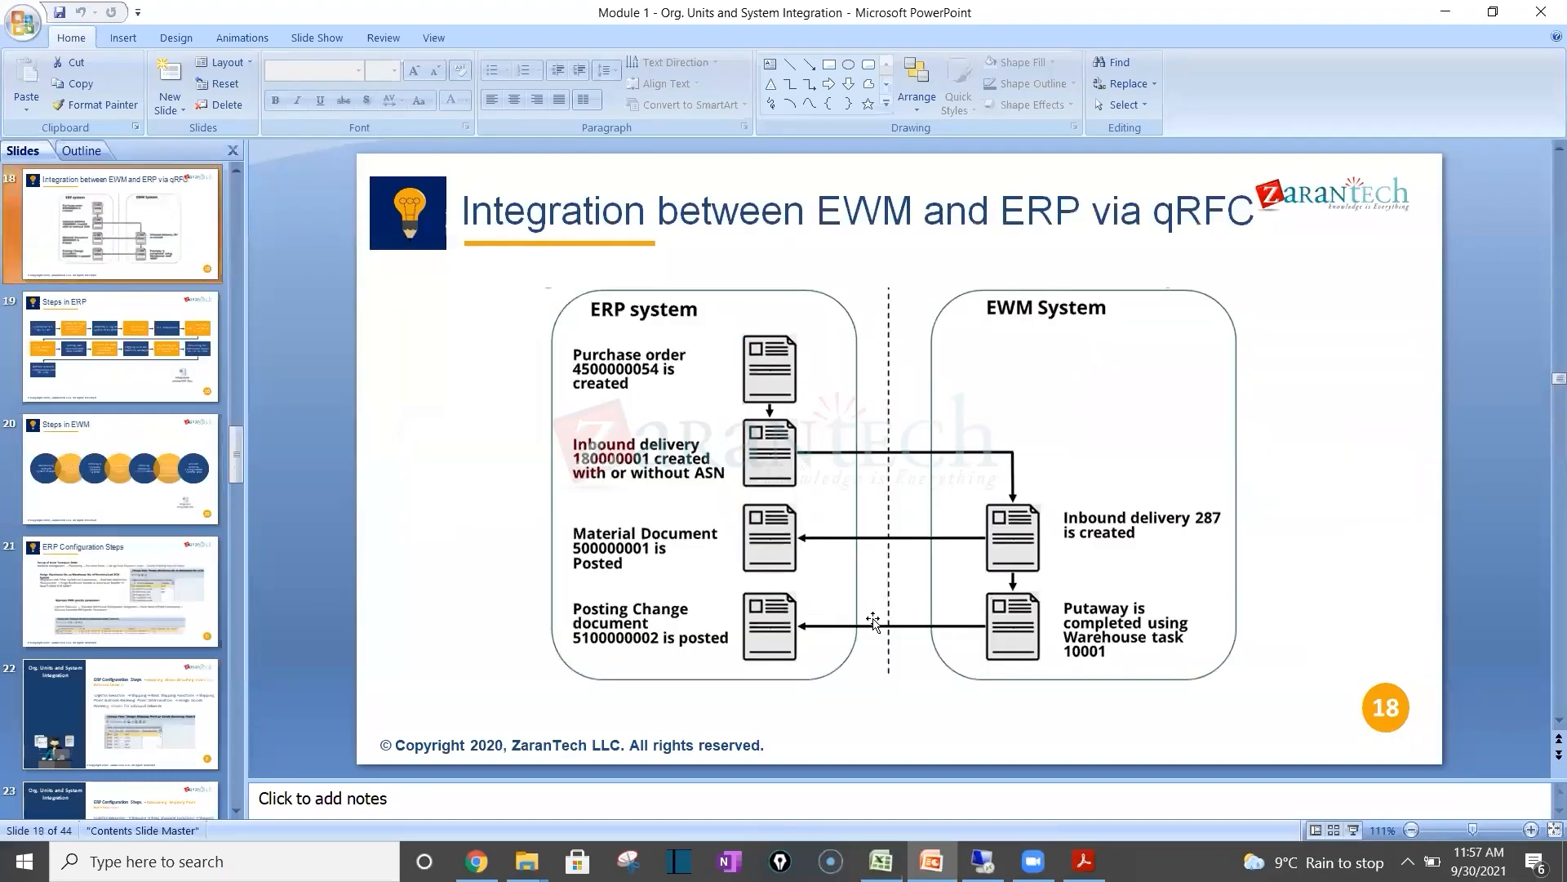
click(892, 540)
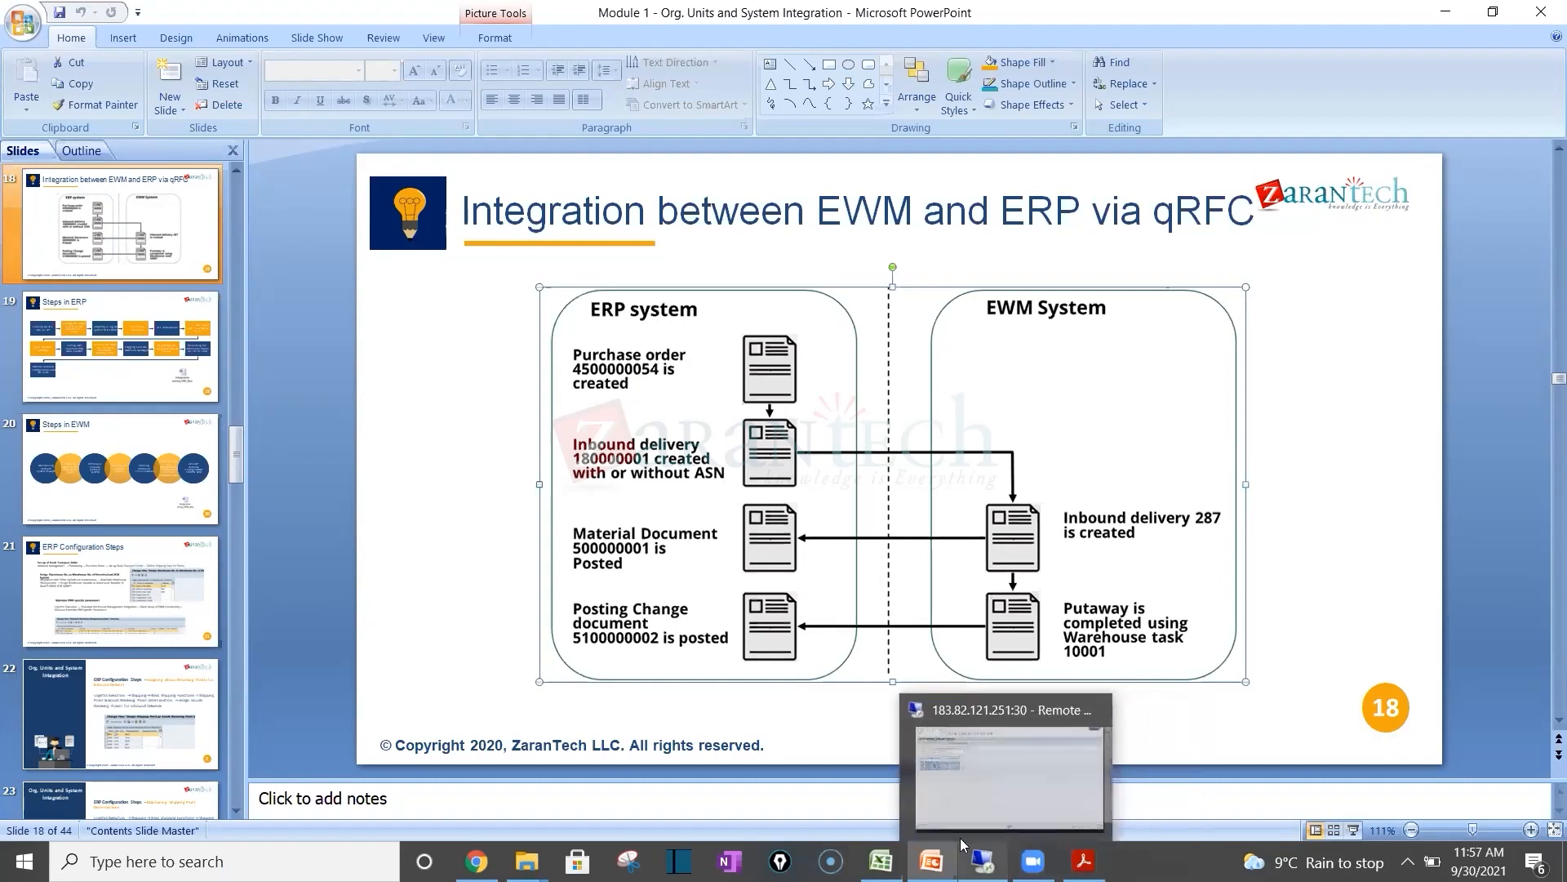
Step: Switch back to the SAP remote session and view the status details of the inbound queue starting with DLWSDV1CLNT400
click(983, 861)
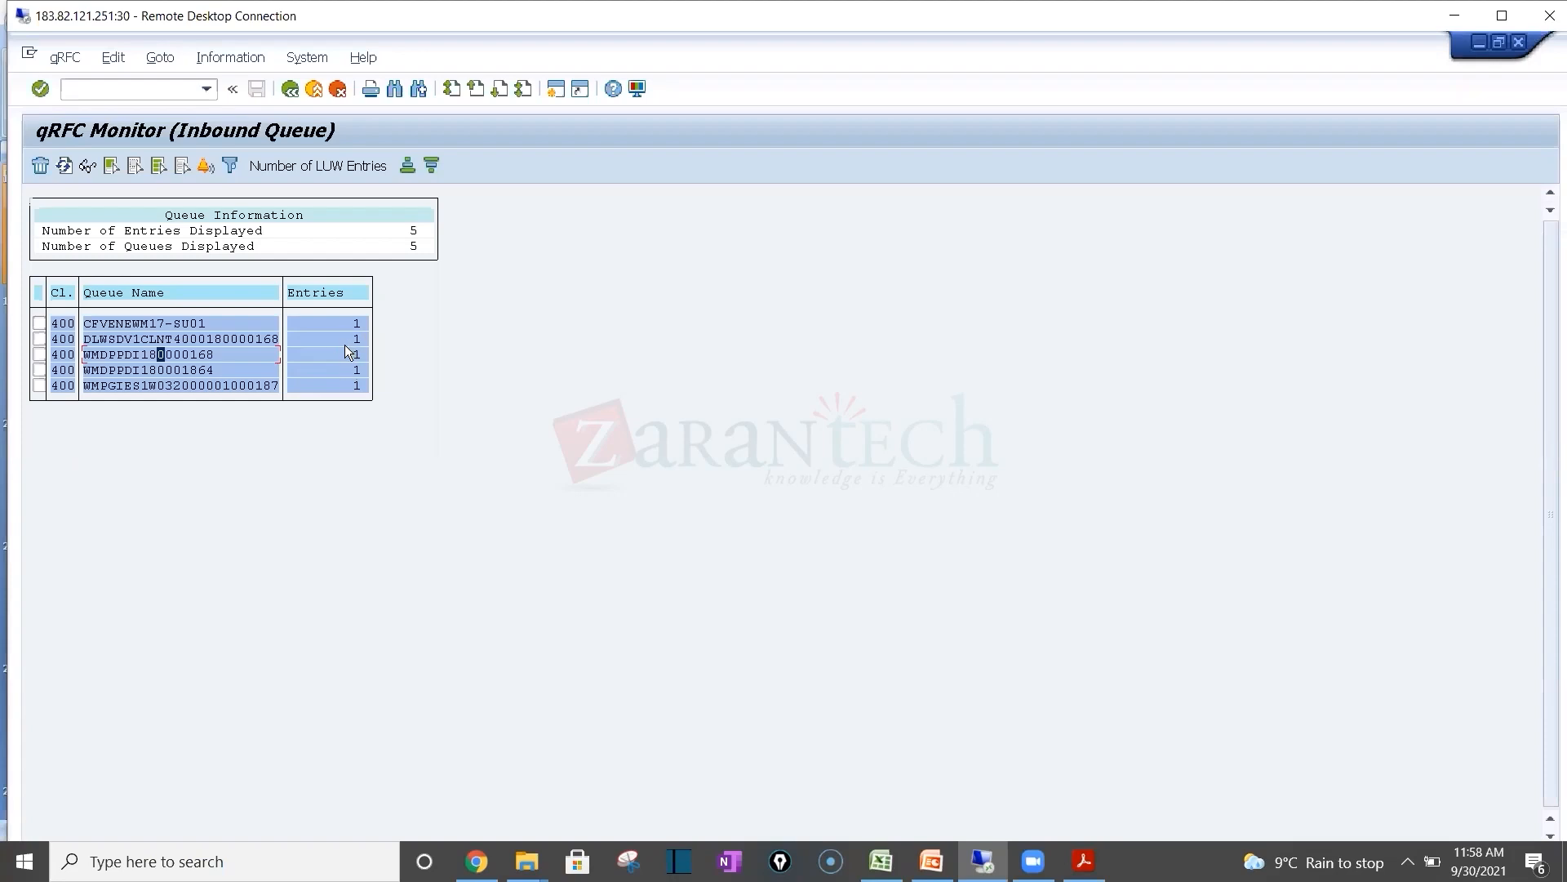
click(346, 344)
click(215, 338)
double_click(214, 337)
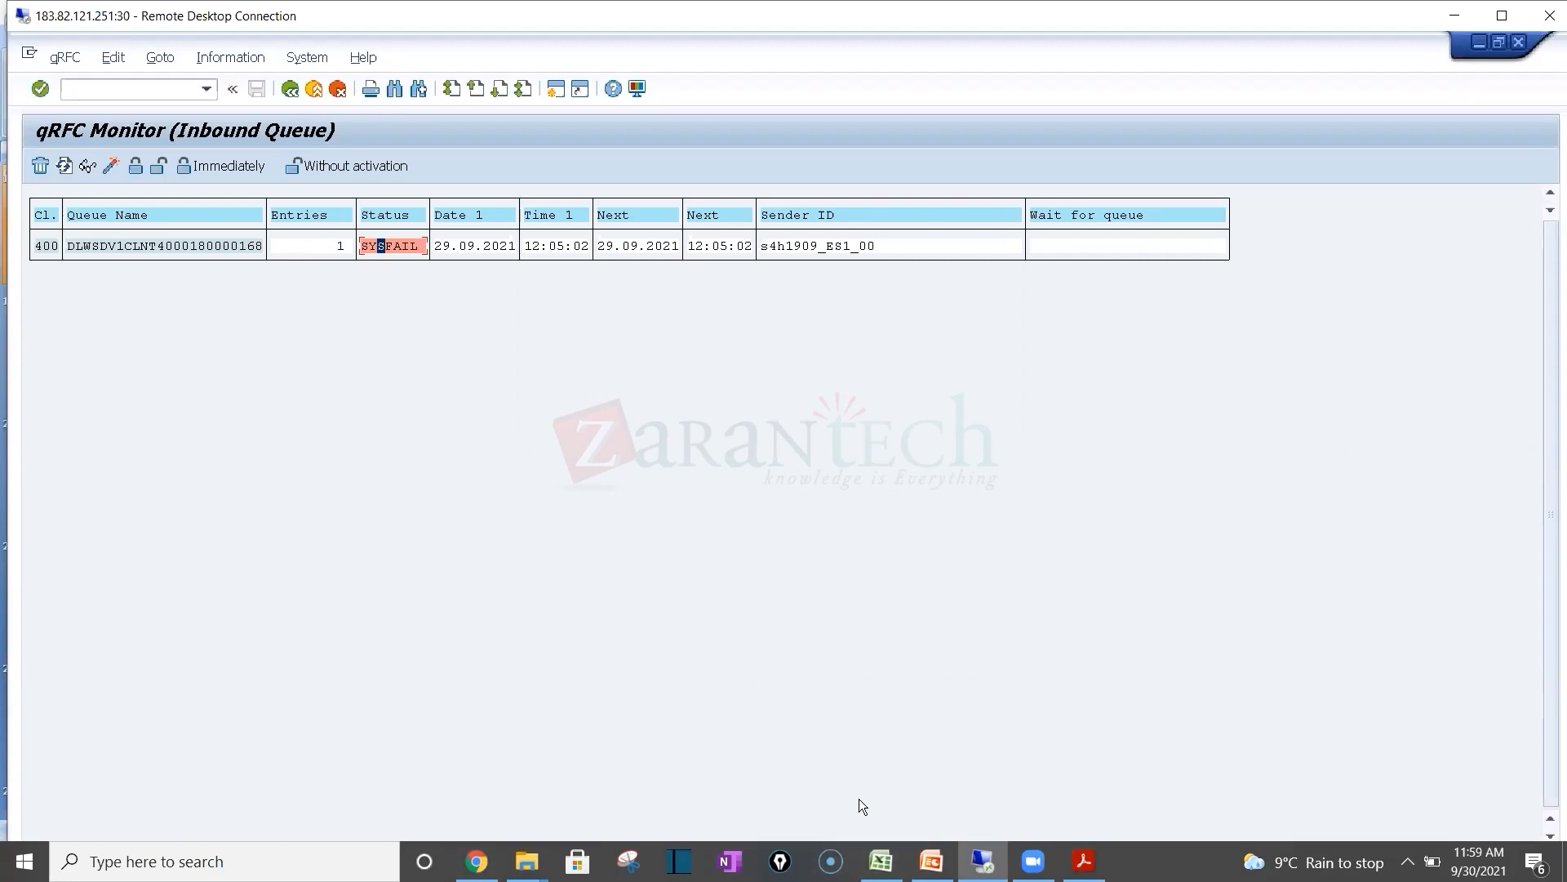
Step: Switch to Adobe Acrobat Reader and bring up the Administration Guide to Implementation of SAP S/4HANA 1909
key(alt+Tab)
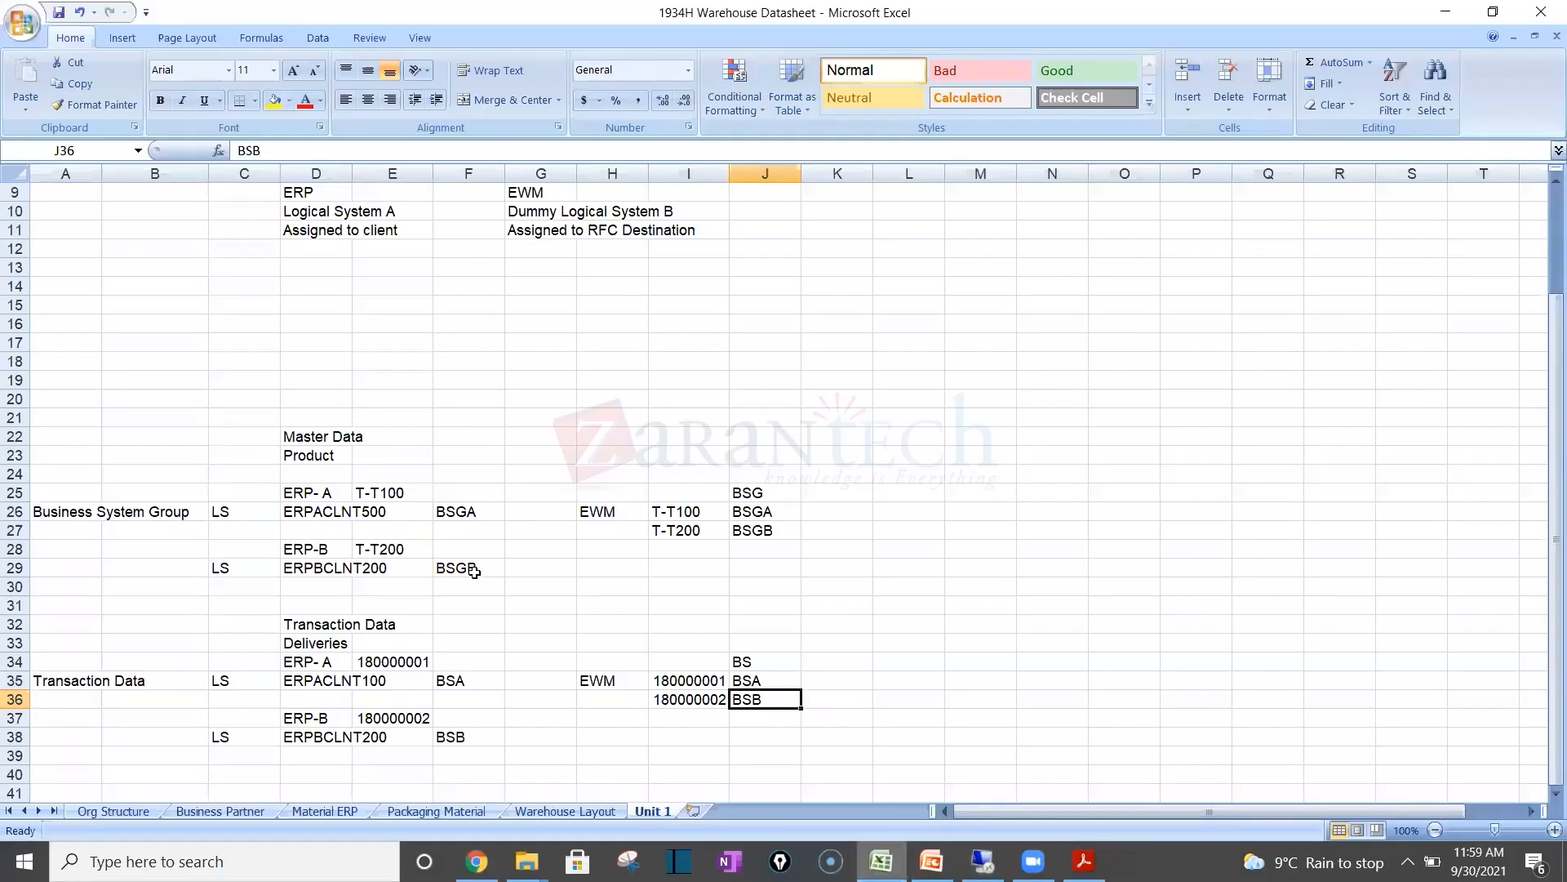
click(388, 527)
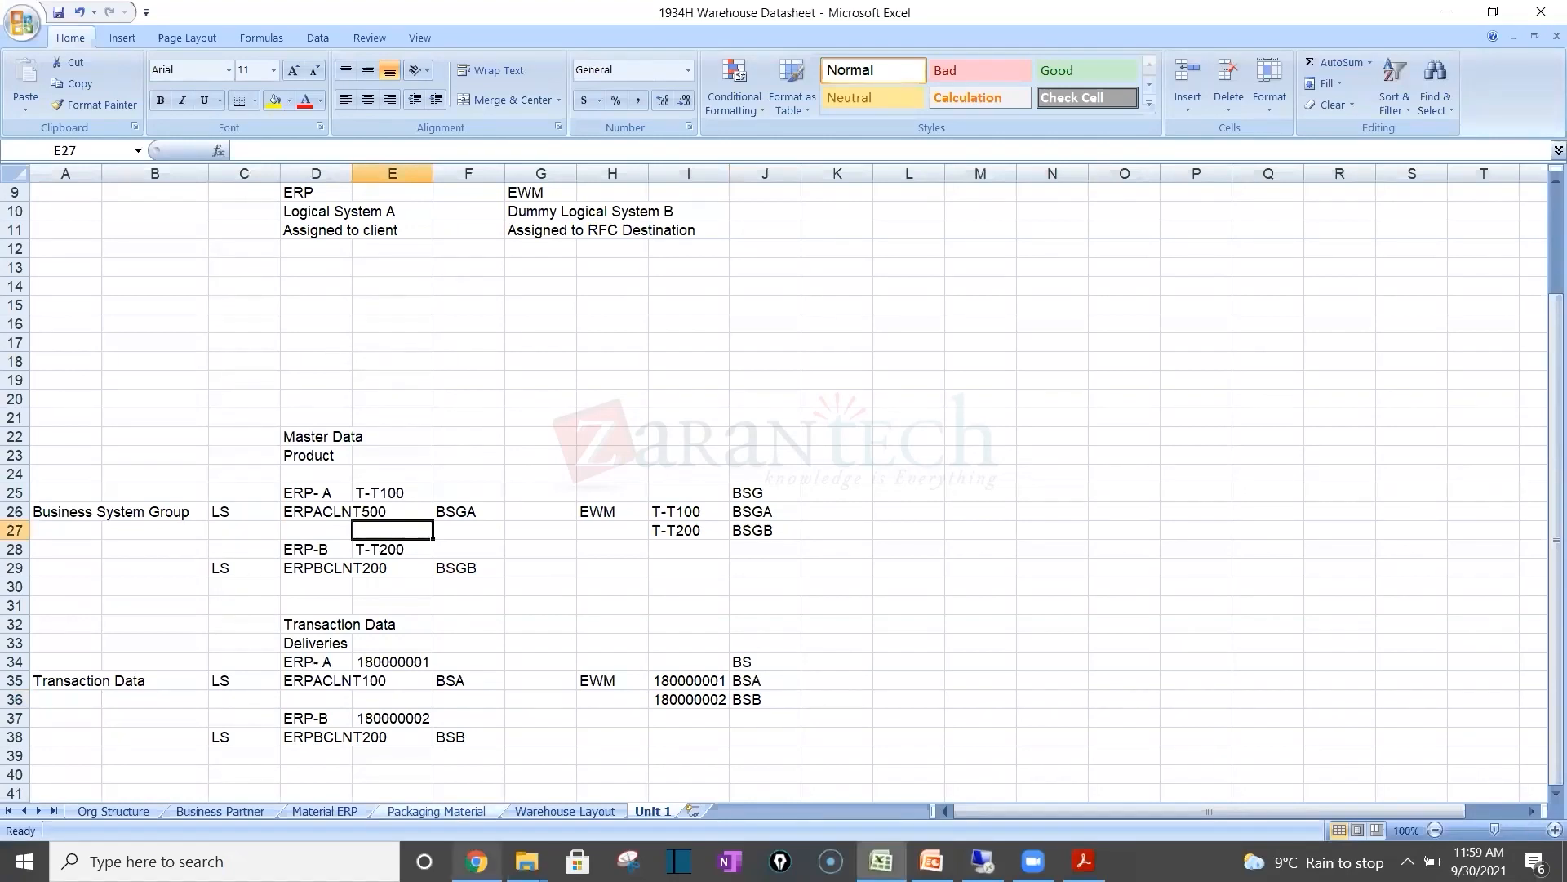
click(477, 861)
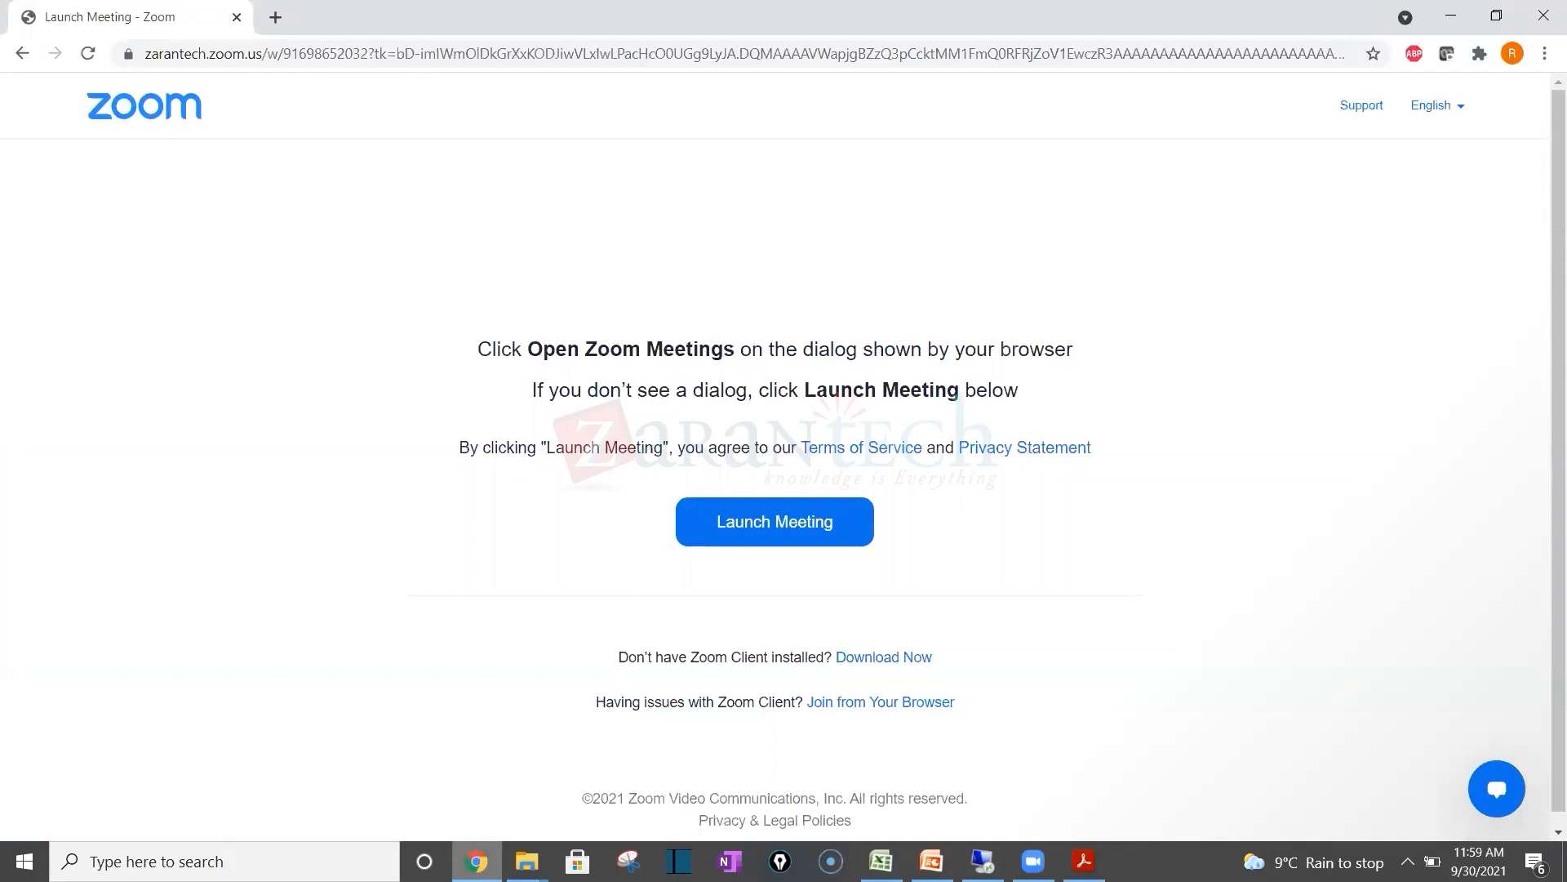
key(alt+Tab)
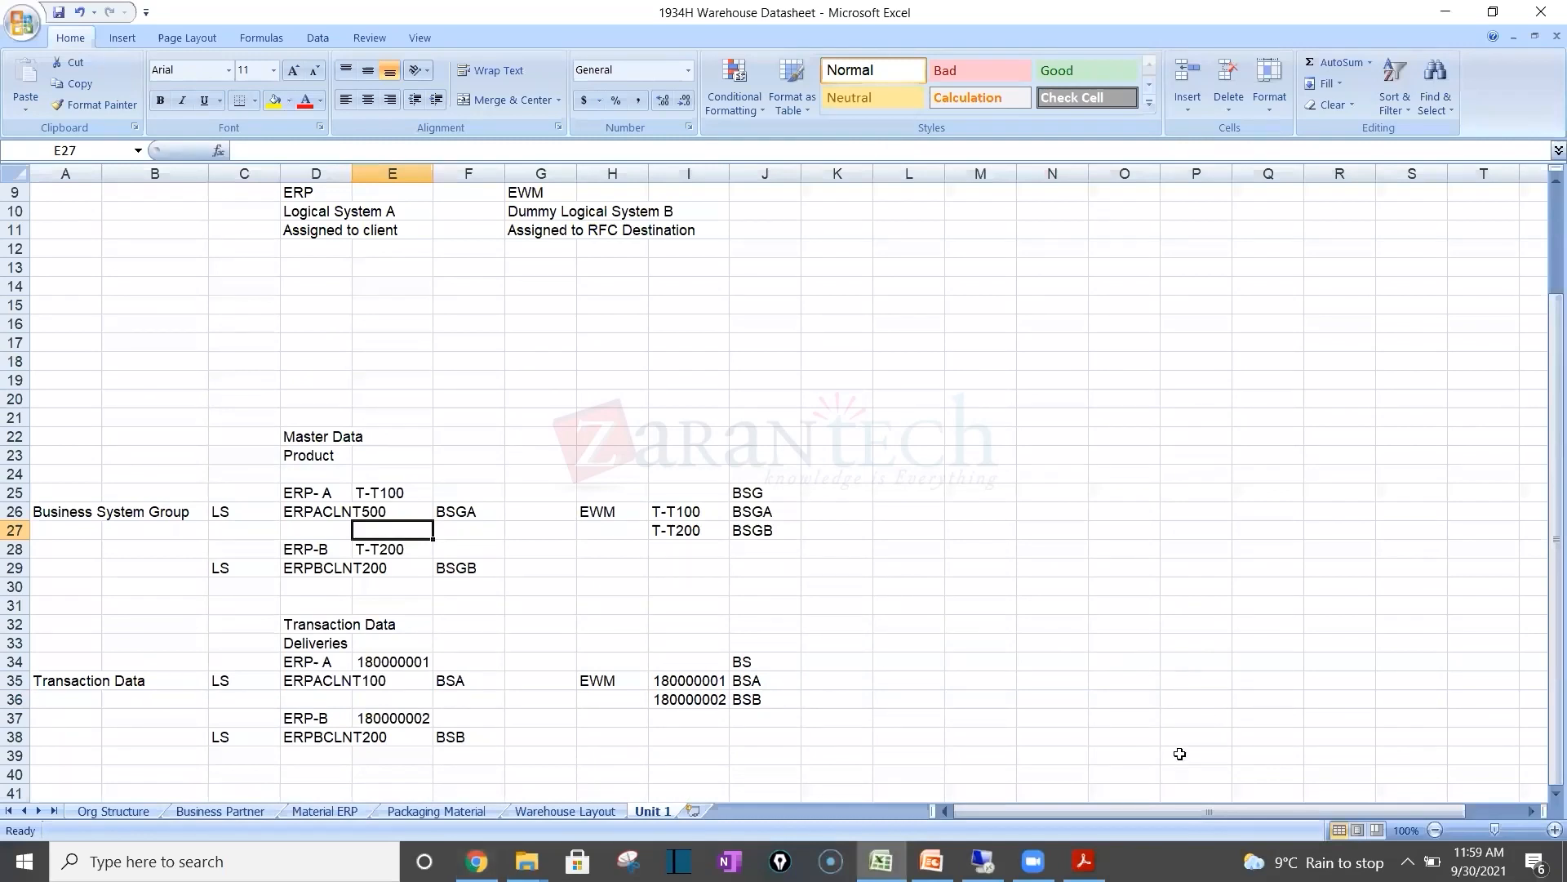
mouse_move(1084, 862)
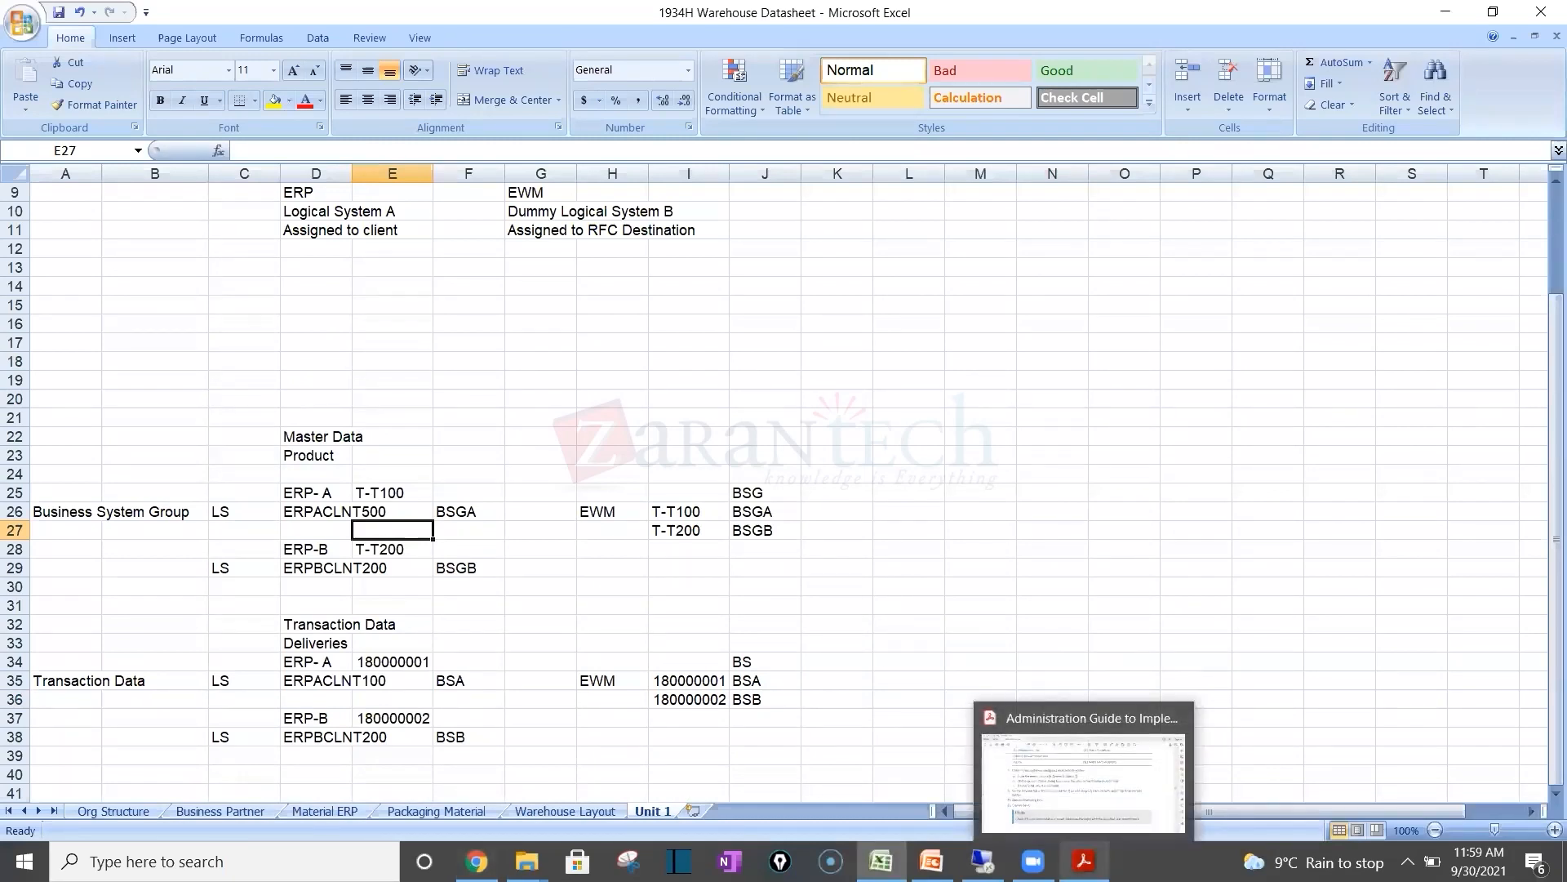
click(1112, 803)
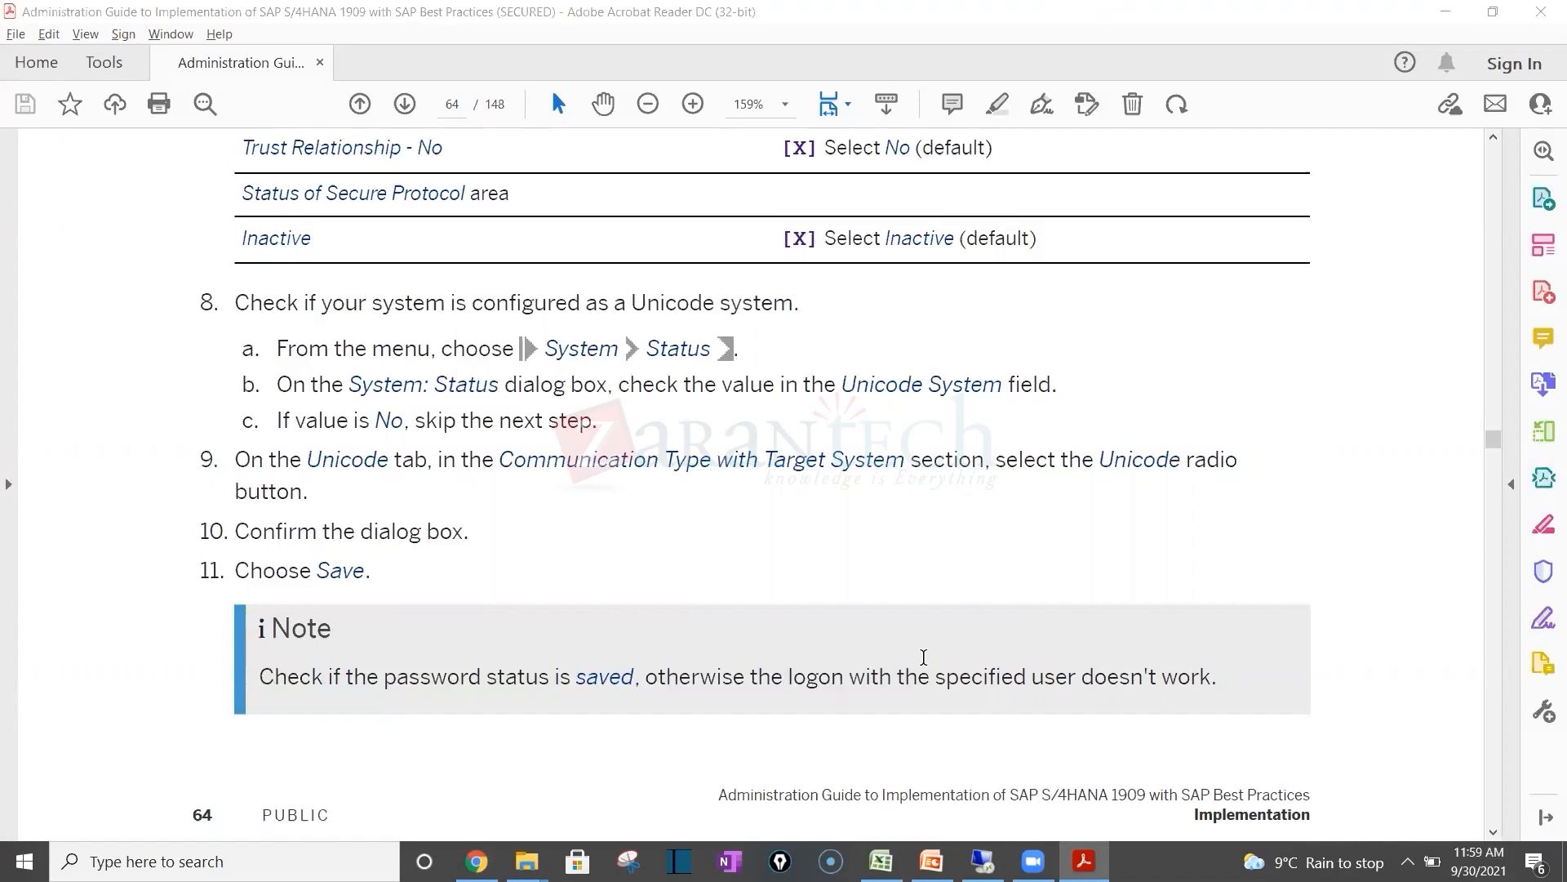
Step: In Zoom's file selection, choose a file within EWM-desktop, S4HANA 1909 Emb. EWM Training, Unit 1 - Org. Unit and System Integration
key(ctrl+o)
click(683, 427)
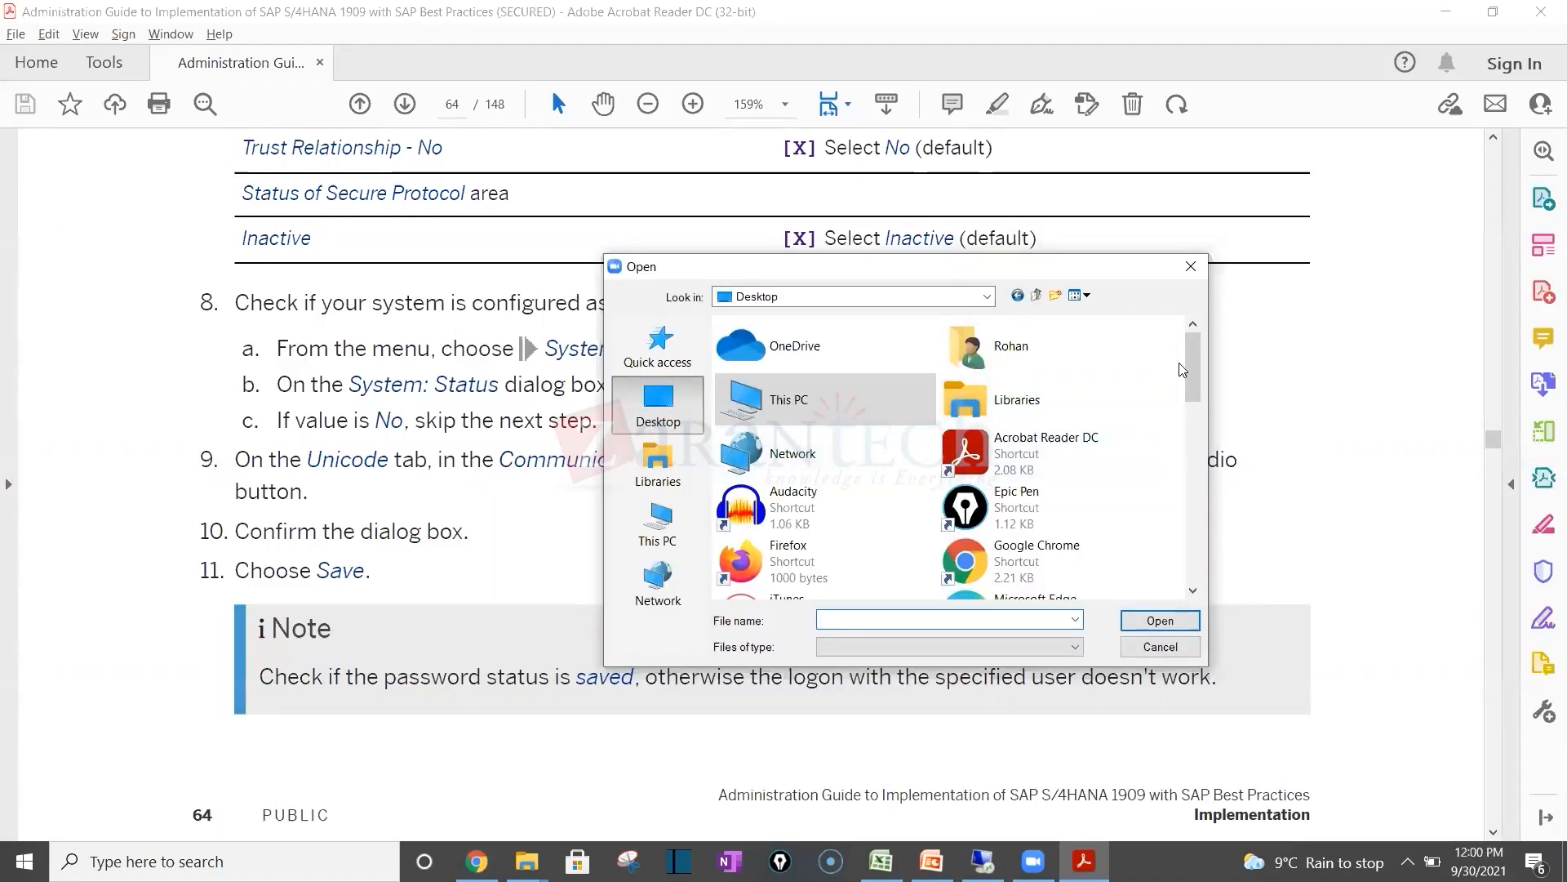
drag(1194, 374, 1194, 498)
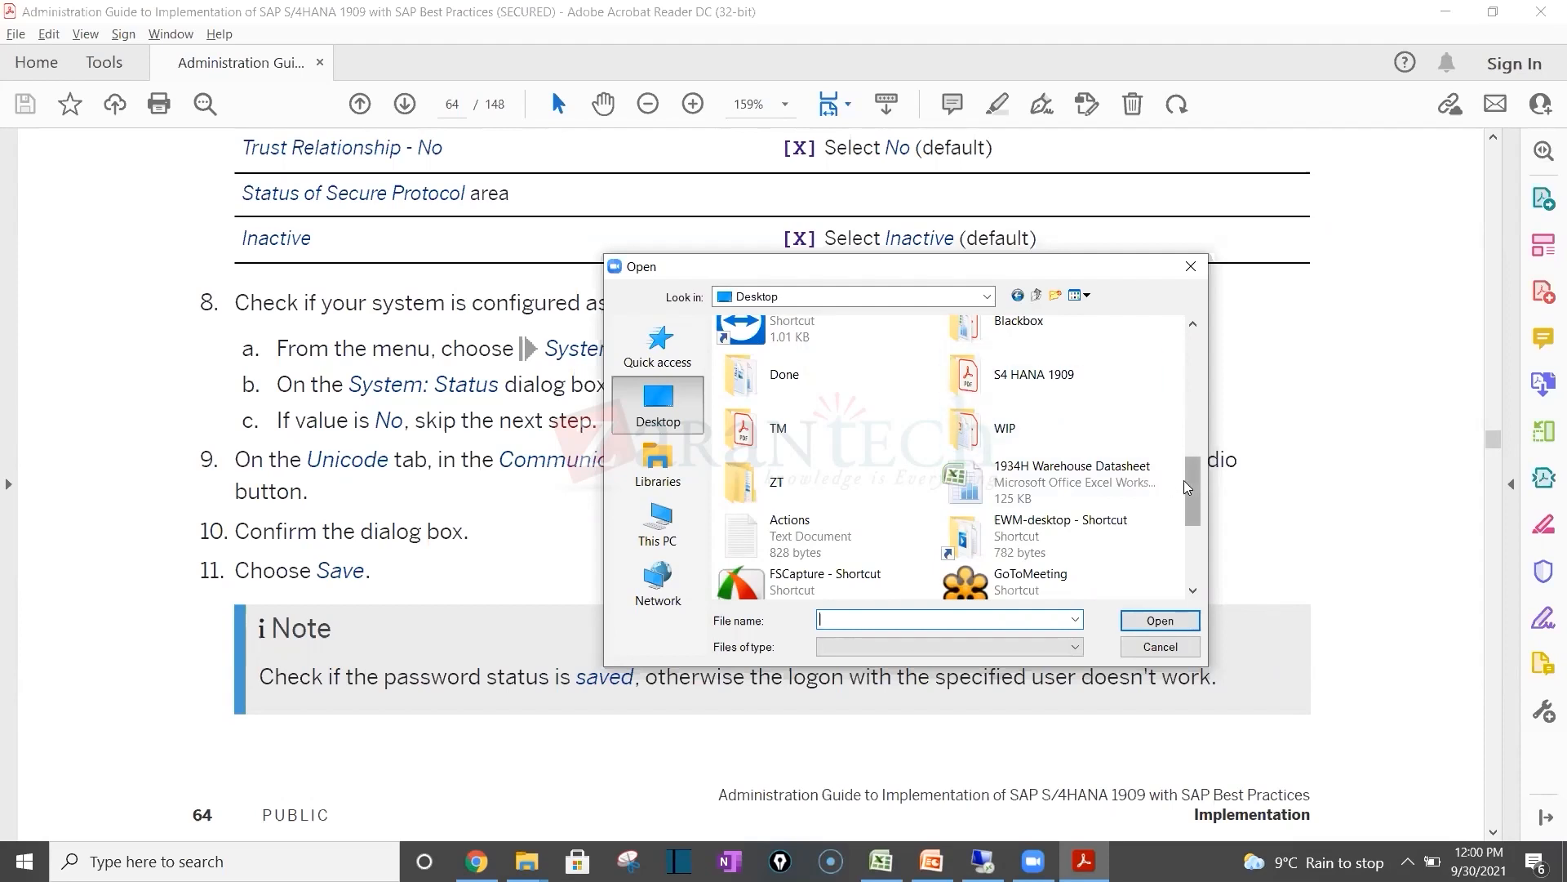
drag(1188, 487, 1187, 489)
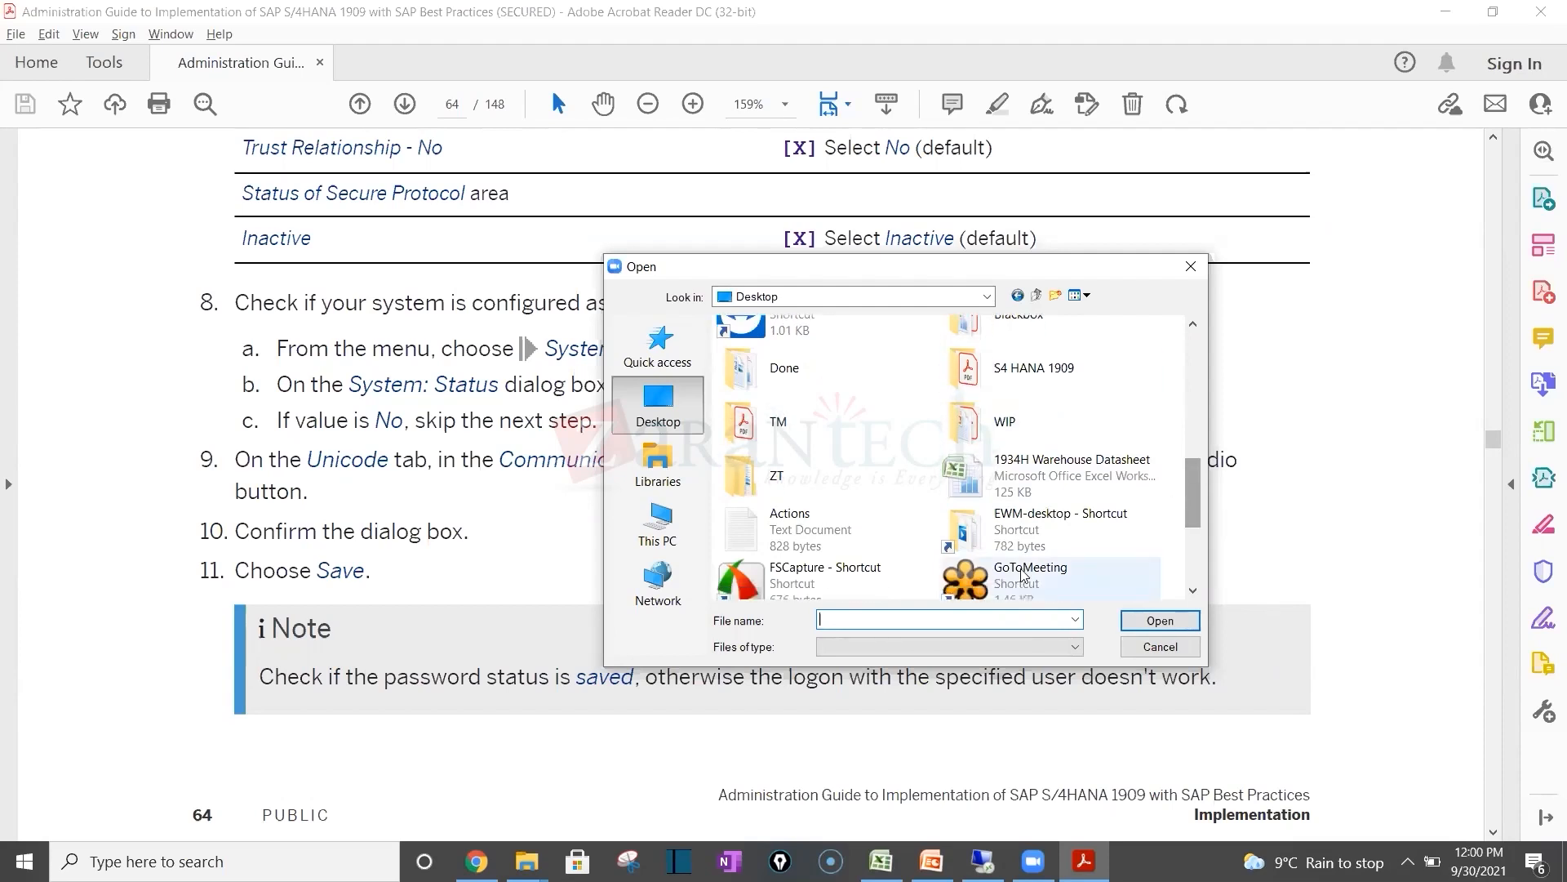
double_click(1041, 514)
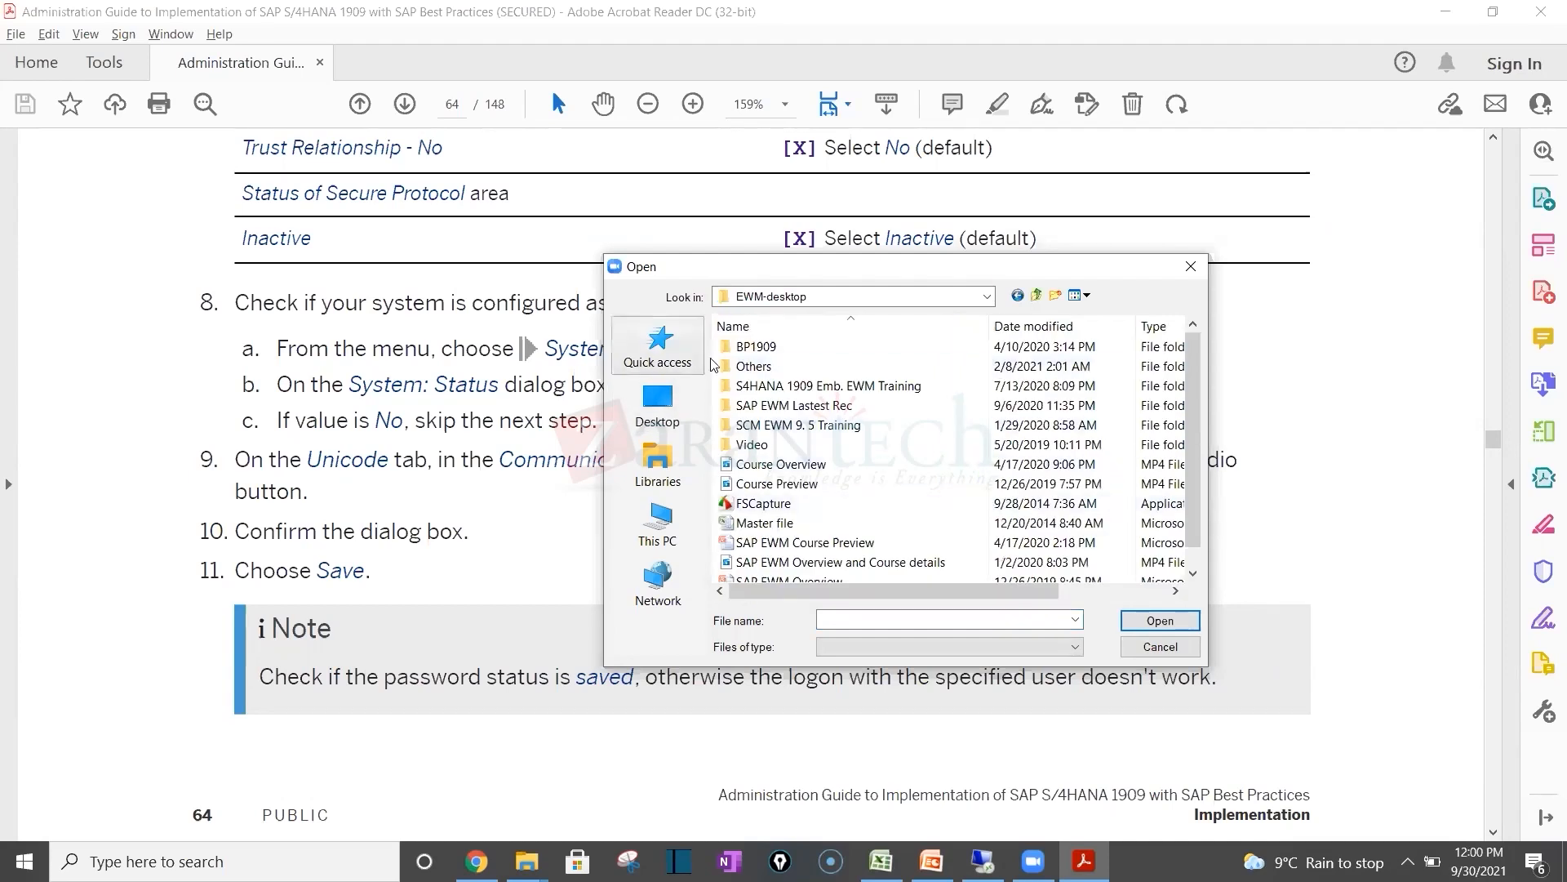
double_click(820, 389)
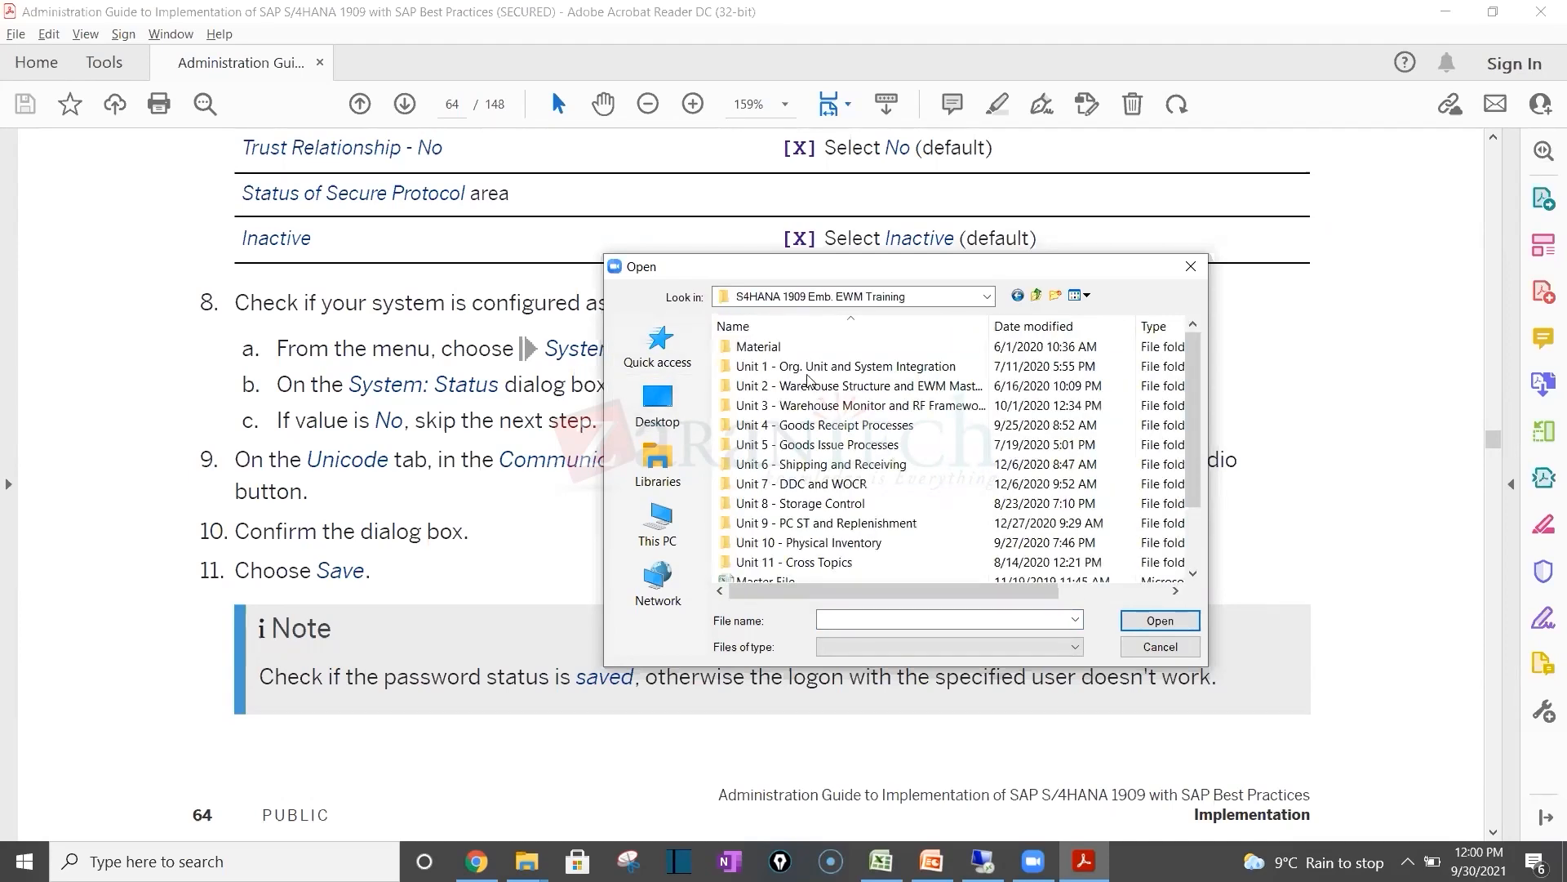
double_click(808, 366)
double_click(793, 346)
double_click(779, 406)
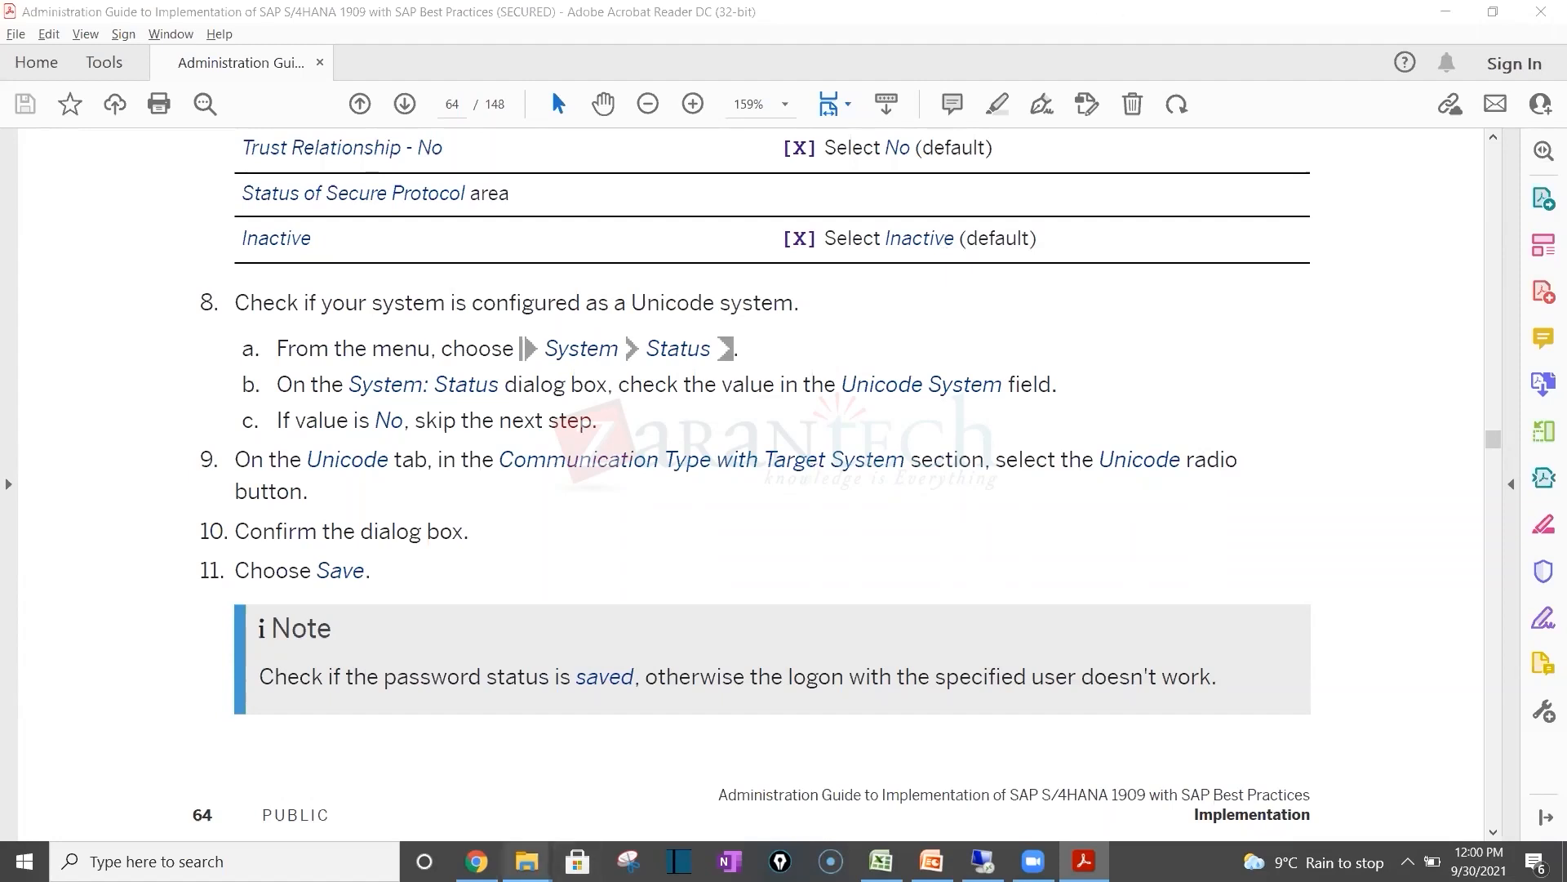
Step: Switch to Chrome and open the bookmarked SAP EWM training LMS site for September 2021 in a new tab
click(477, 861)
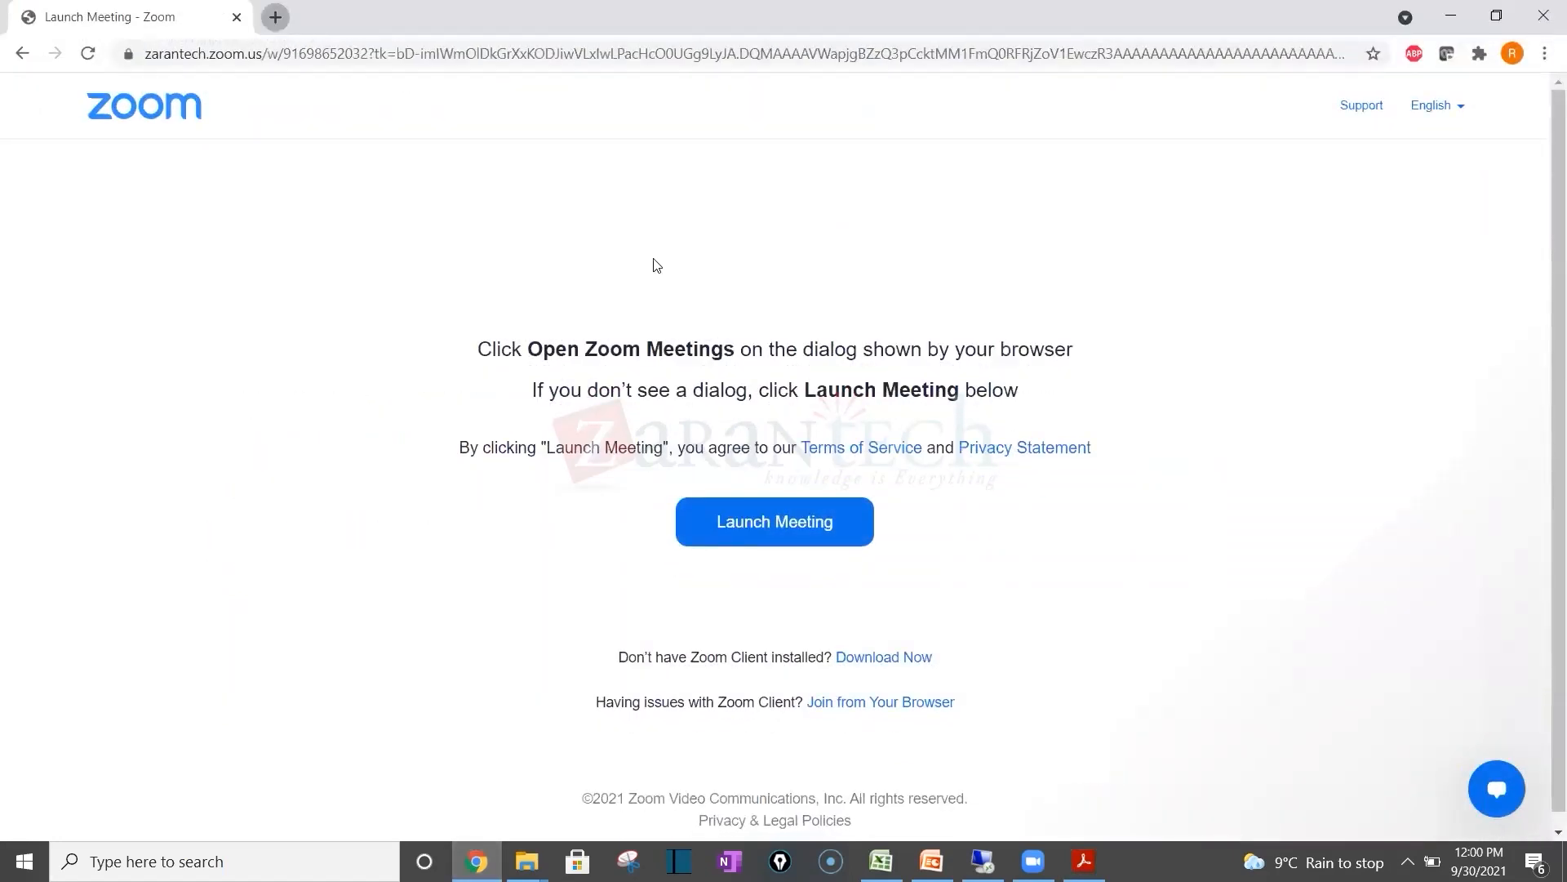
click(275, 17)
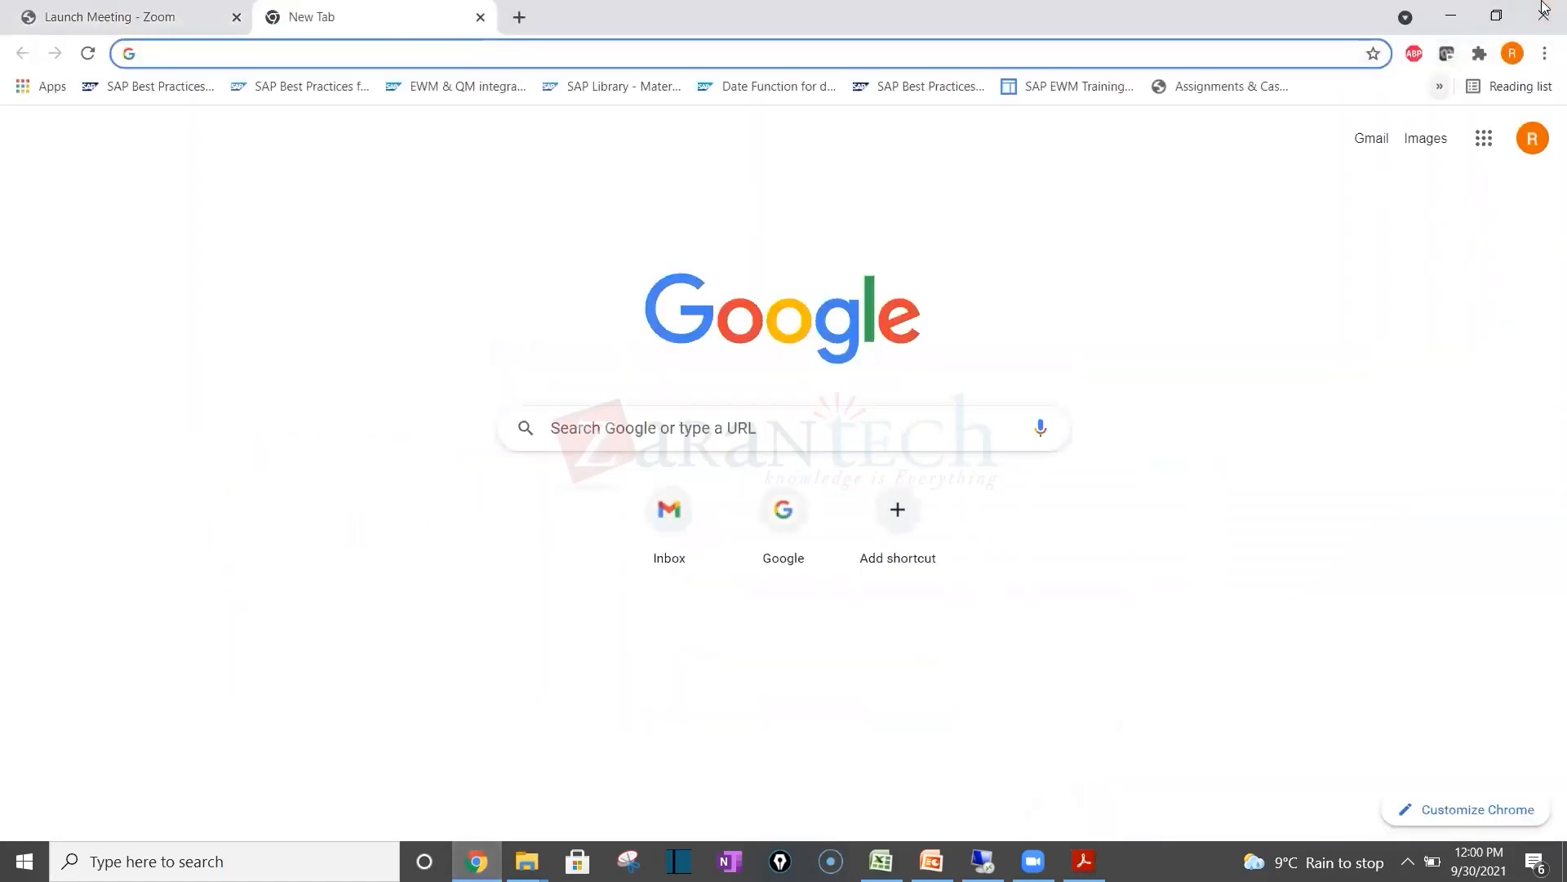
click(1439, 86)
click(1323, 169)
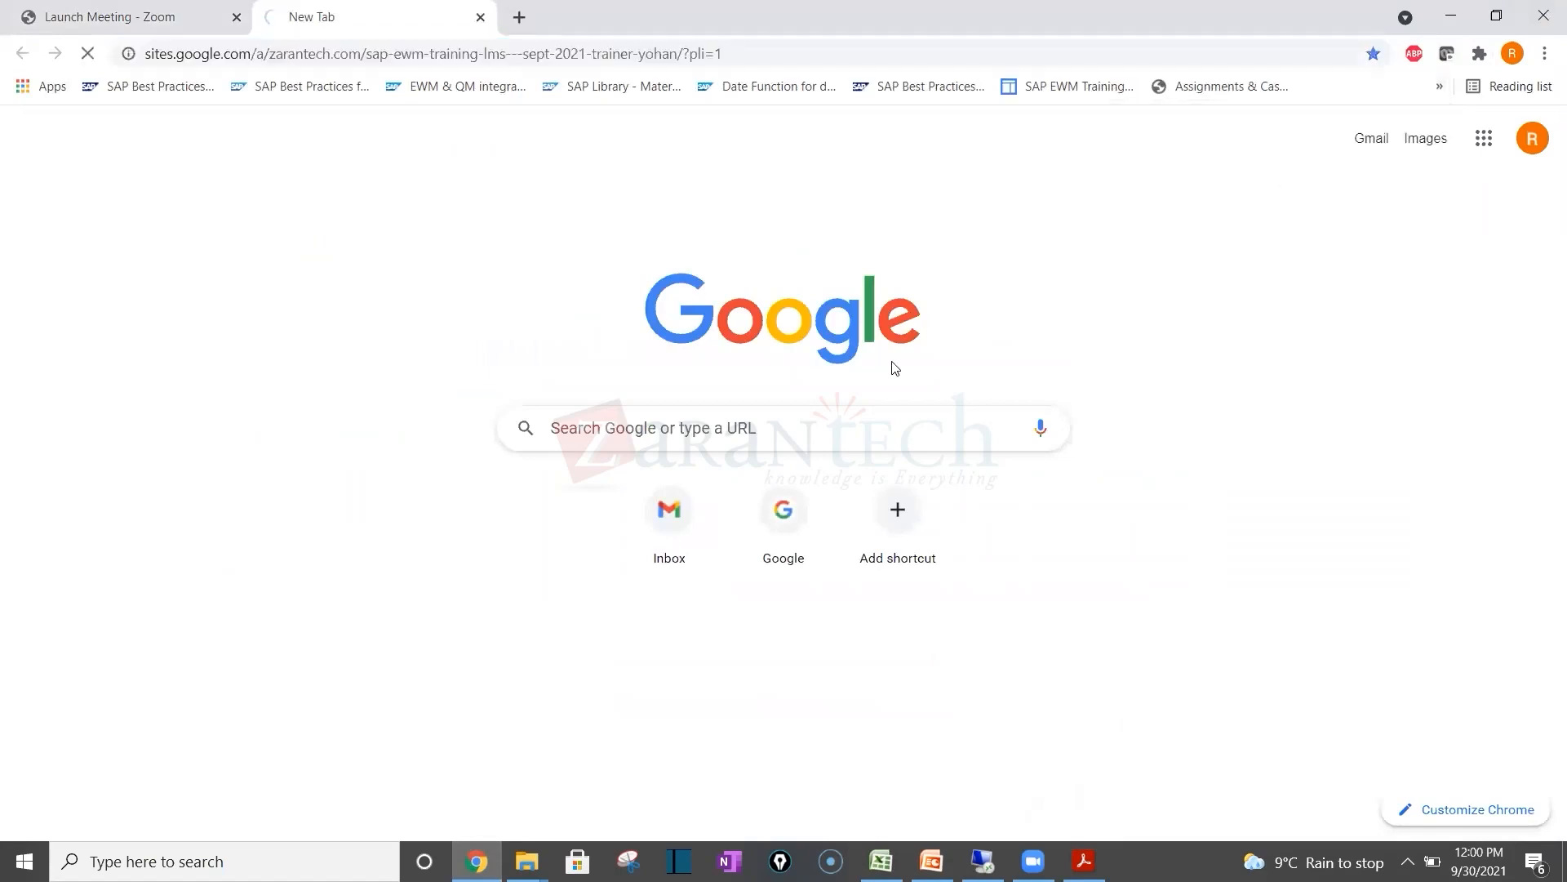